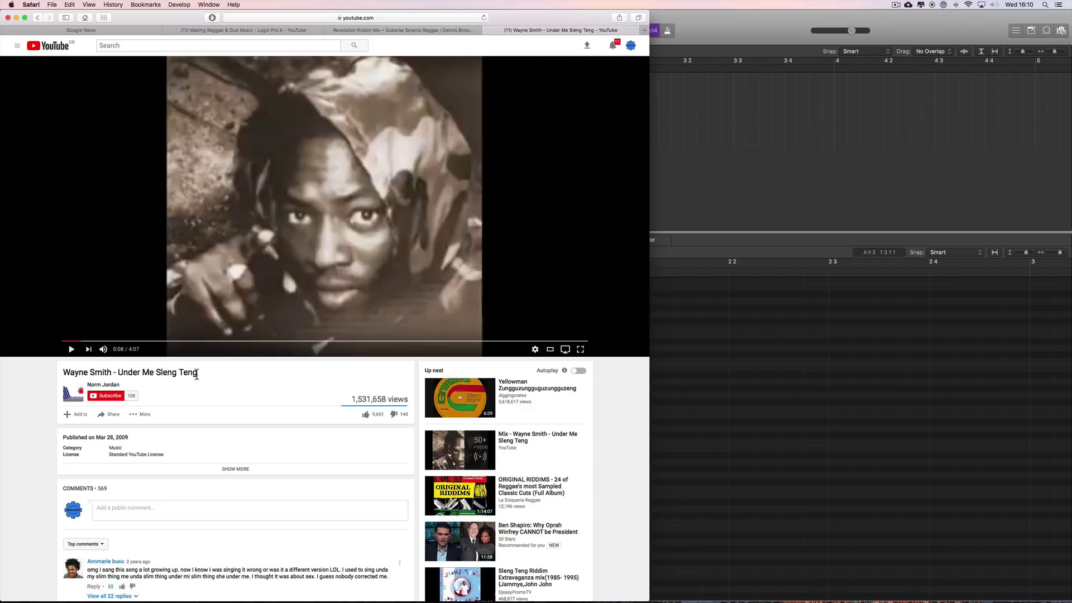
Step: Play a short excerpt of the Wayne Smith - Under Me Sleng Teng video, pause it and switch to Logic Pro X
{"action": "left_click", "coordinate": [71, 346]}
{"action": "left_click", "coordinate": [71, 349]}
{"action": "left_click", "coordinate": [72, 350]}
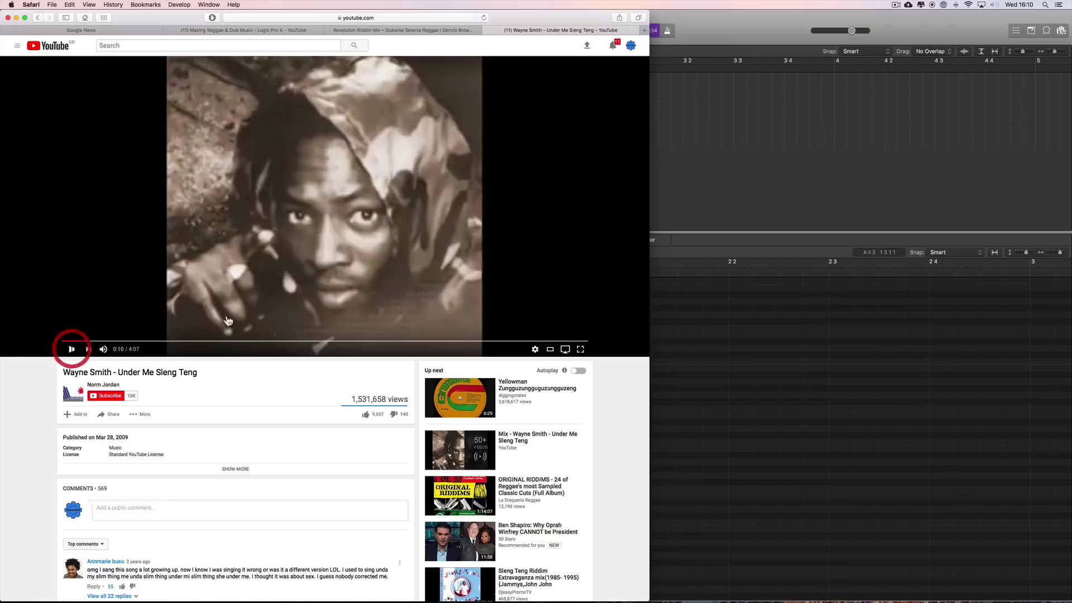
{"action": "left_click", "coordinate": [728, 31]}
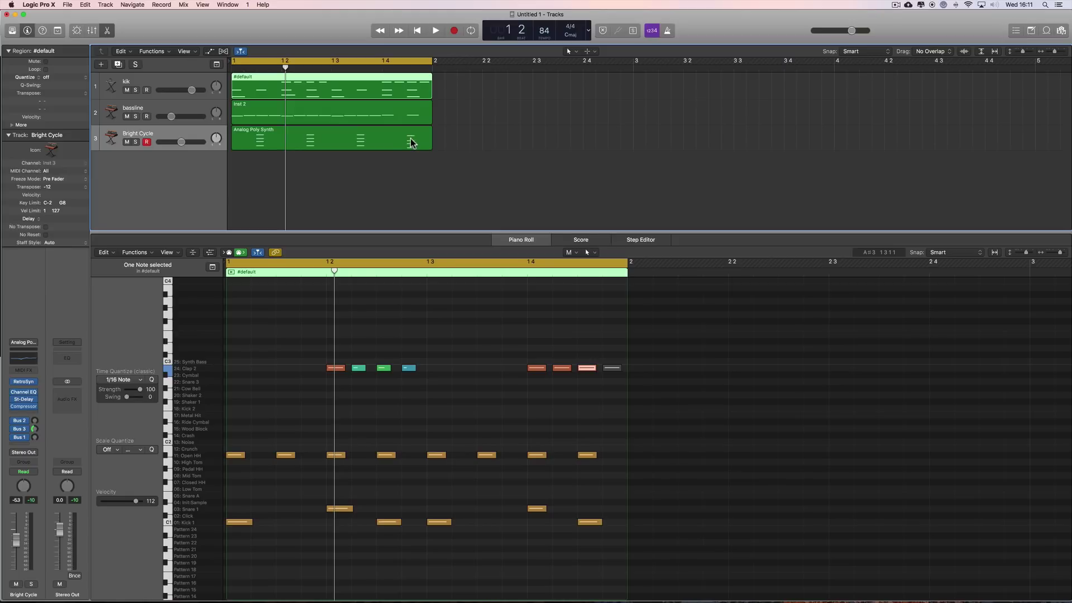
Step: Open the bassline region in the Piano Roll, audition the bassline track in solo, and take it out of solo
{"action": "left_click", "coordinate": [357, 121]}
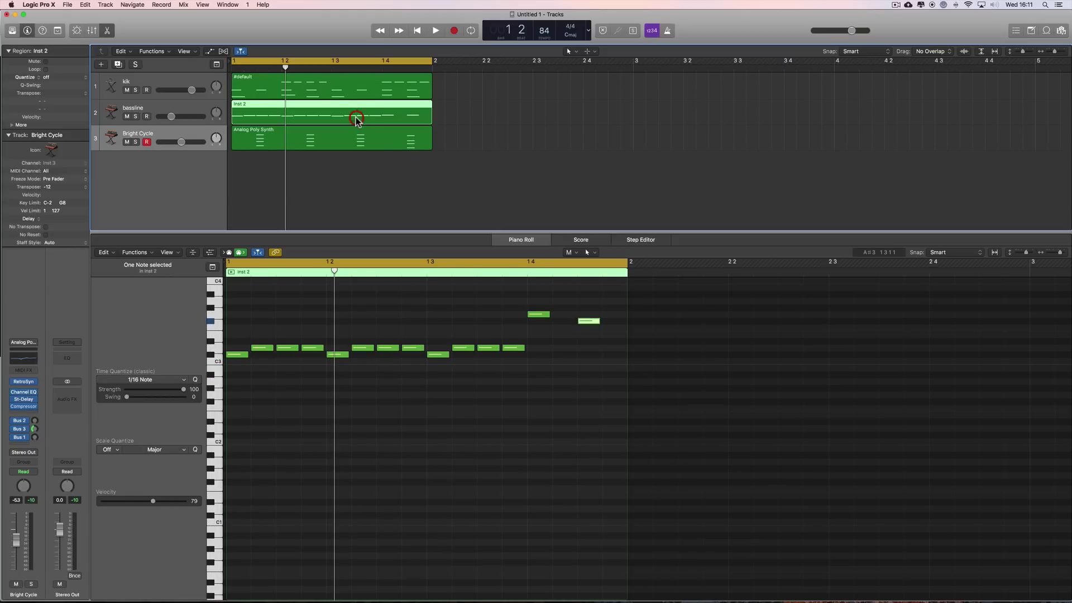
{"action": "left_click", "coordinate": [136, 116]}
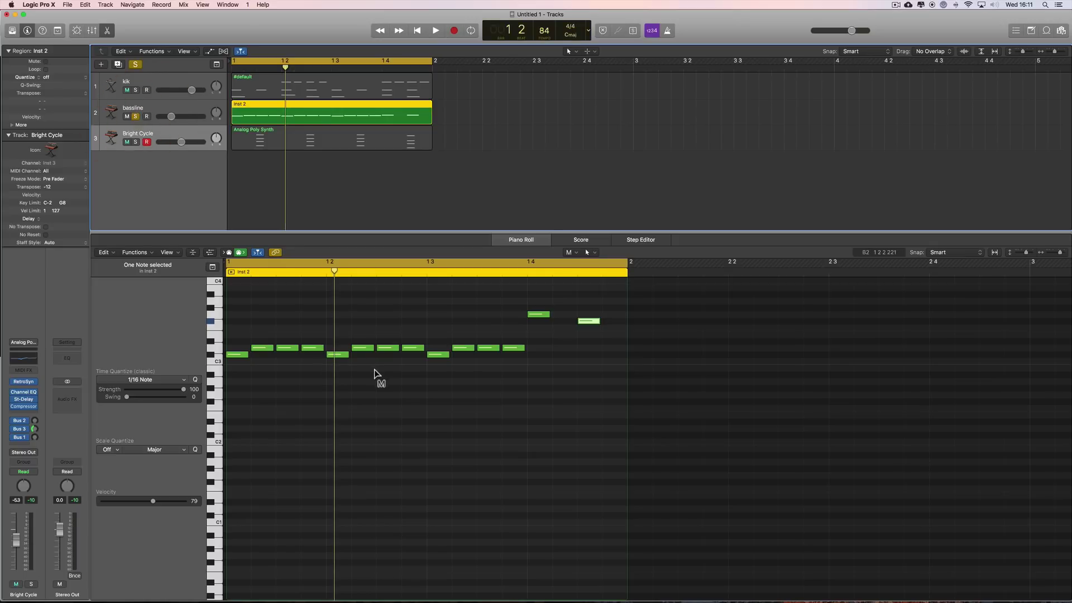
{"action": "key", "text": "t"}
{"action": "left_click", "coordinate": [461, 430]}
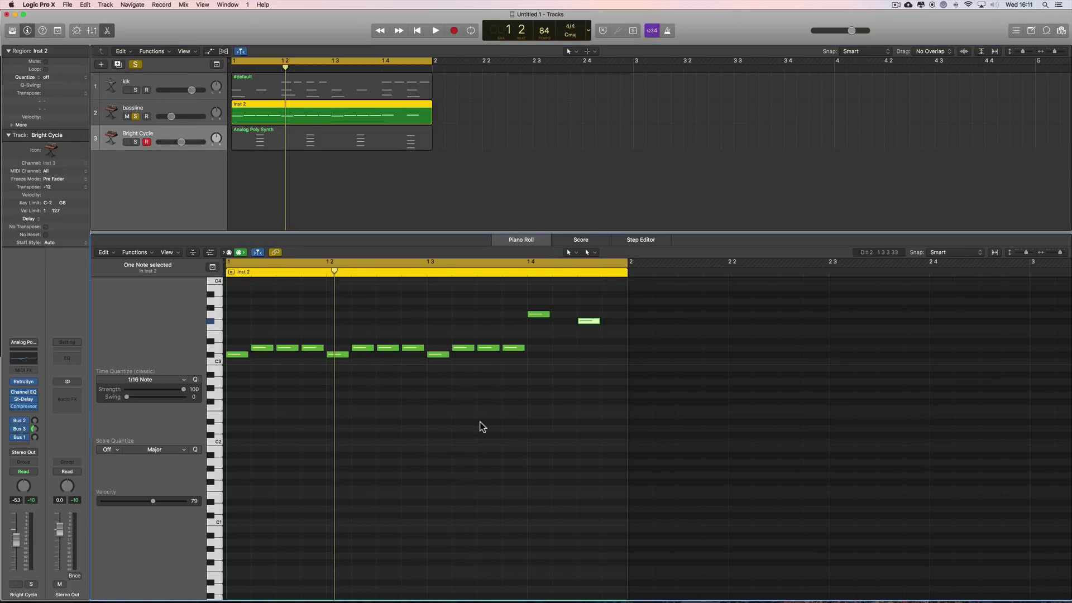
{"action": "scroll", "coordinate": [482, 427], "scroll_direction": "up", "scroll_amount": 2}
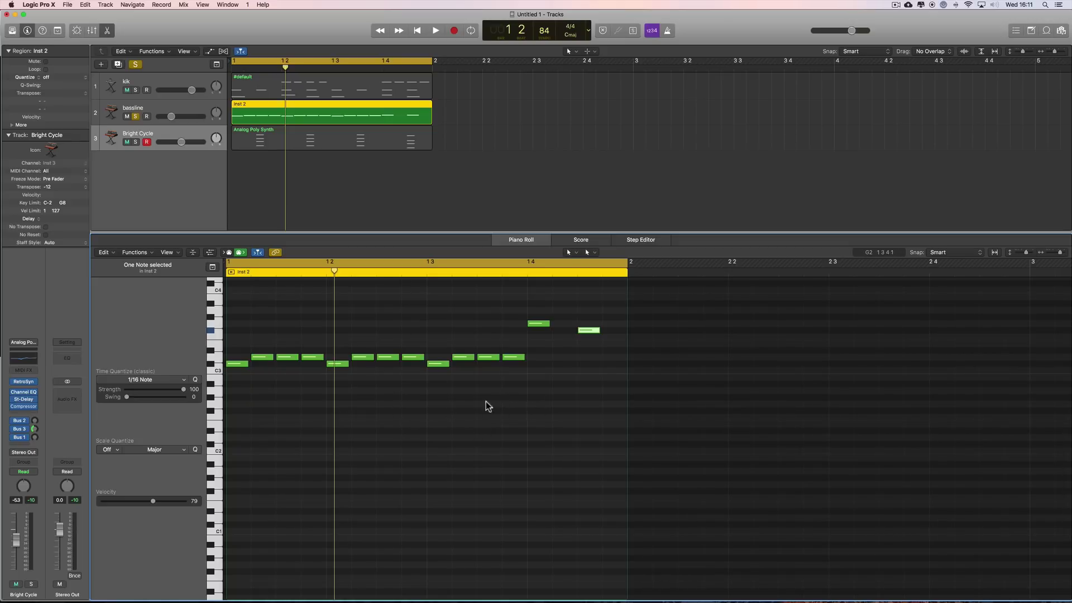
{"action": "key", "text": "space"}
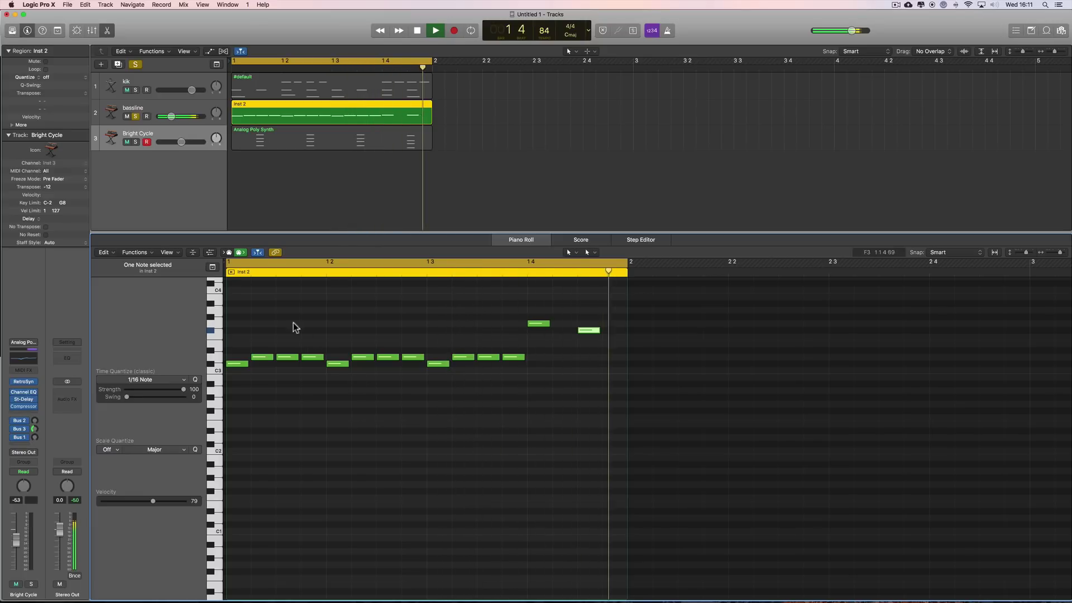
{"action": "key", "text": "space"}
{"action": "left_click", "coordinate": [135, 116]}
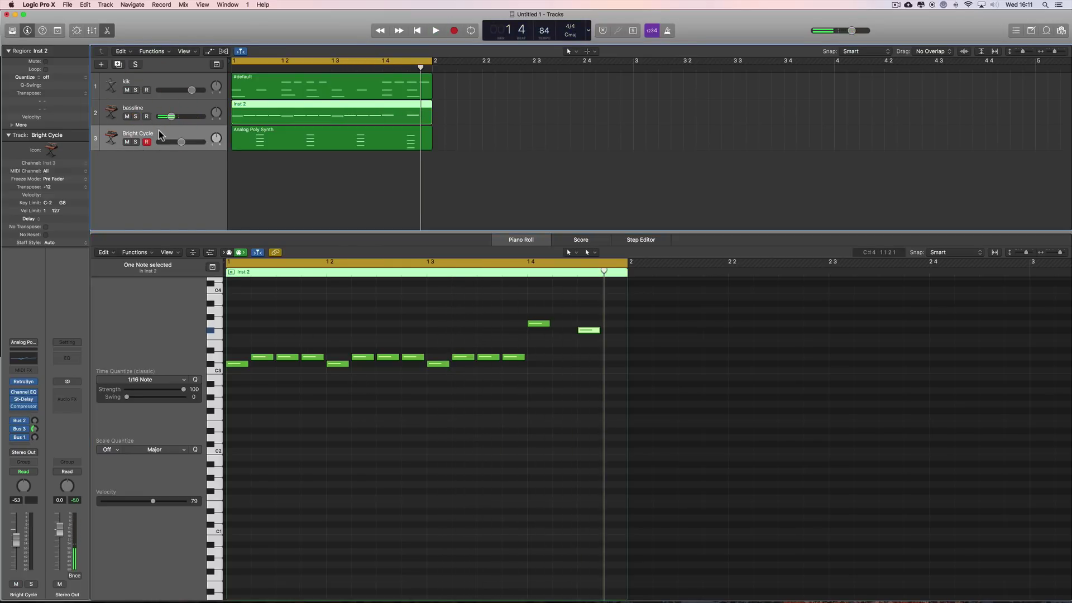
Step: Solo the Bright Cycle track, open its Analog Poly Synth region, play it from the start and unsolo the track
{"action": "left_click", "coordinate": [135, 142]}
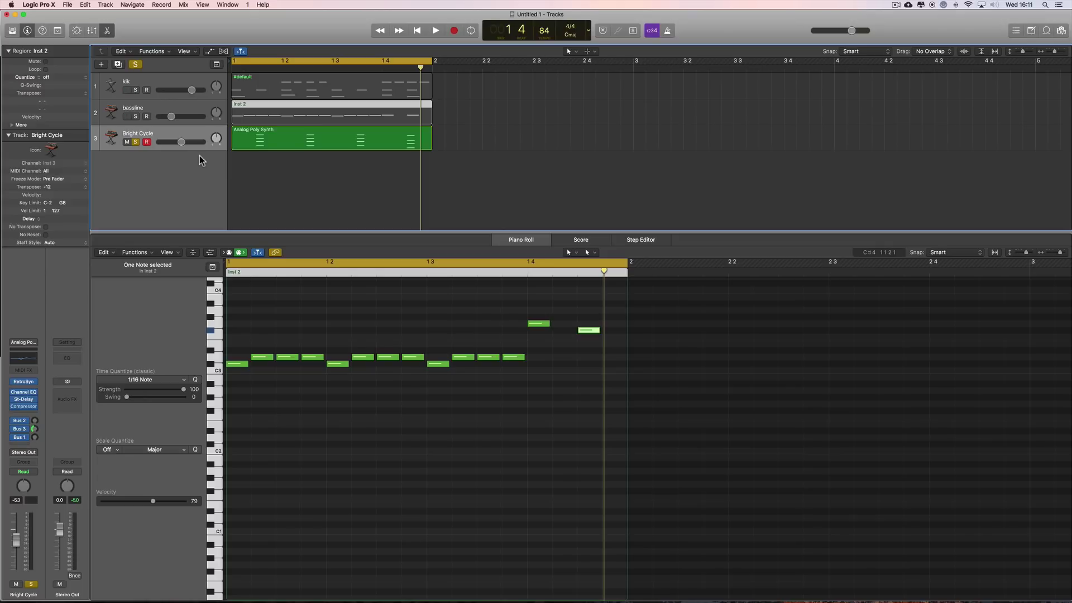
{"action": "key", "text": "space"}
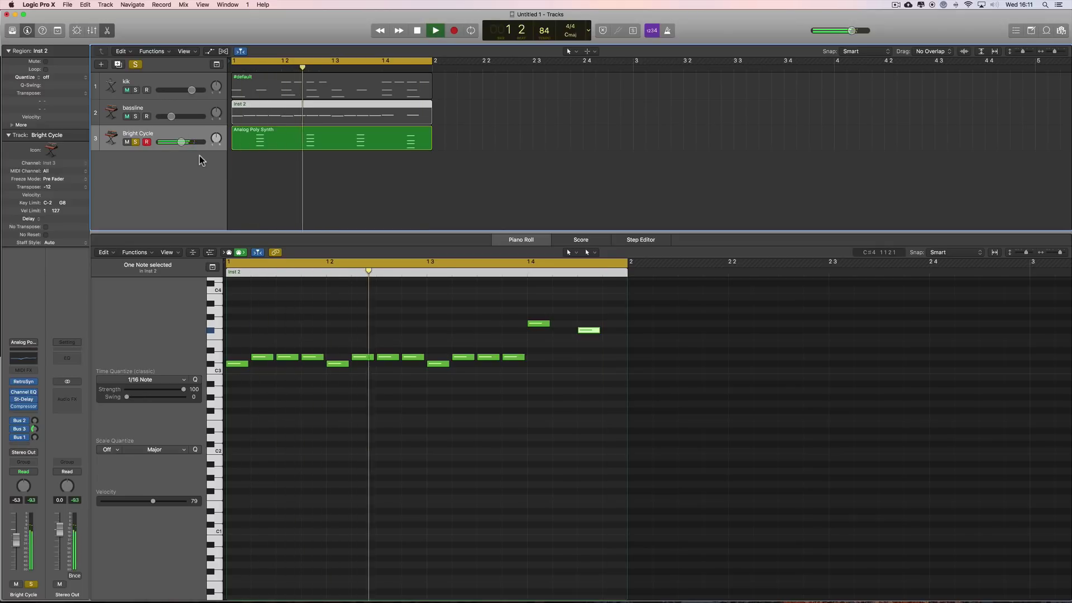
{"action": "left_click", "coordinate": [298, 141]}
{"action": "key", "text": "Return"}
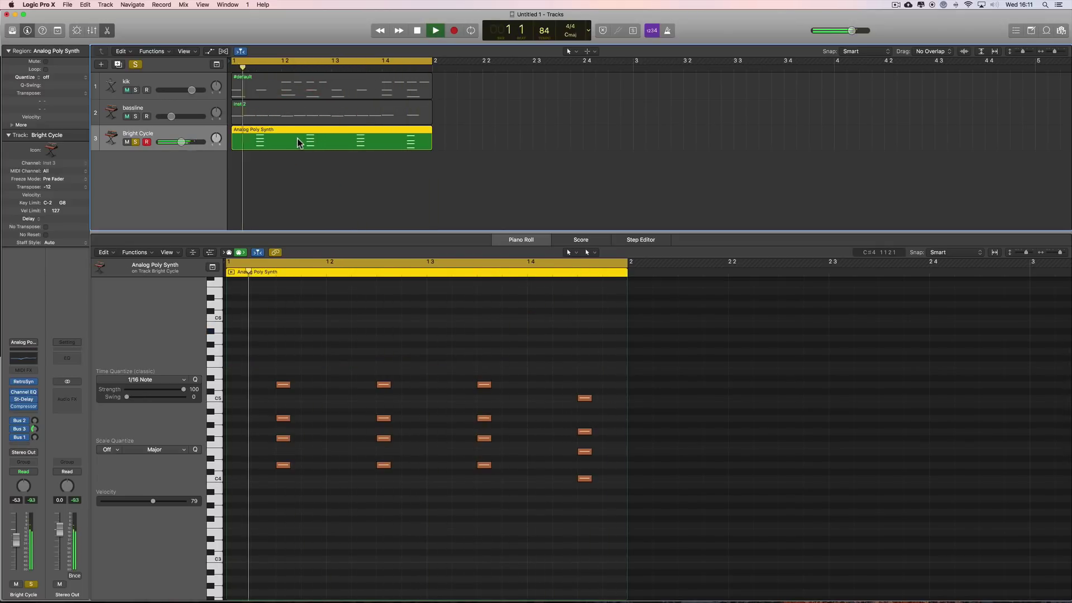
{"action": "key", "text": "space"}
{"action": "left_click", "coordinate": [136, 142]}
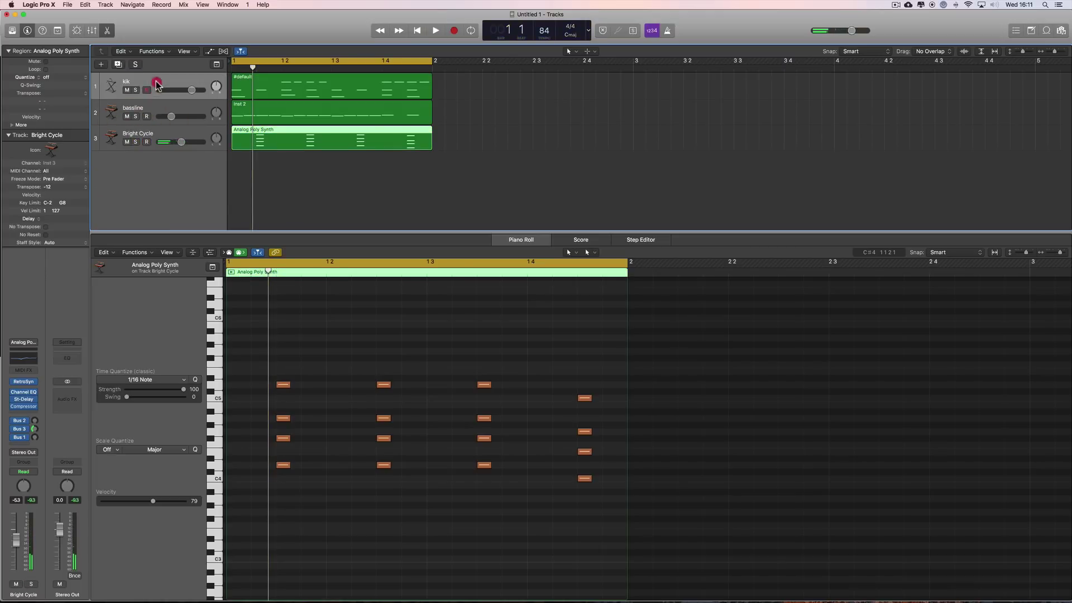
Step: Solo the kik track, open its drum region to examine the Clap 2 notes, play it briefly and unsolo the track
{"action": "left_click", "coordinate": [135, 90]}
{"action": "left_click", "coordinate": [261, 92]}
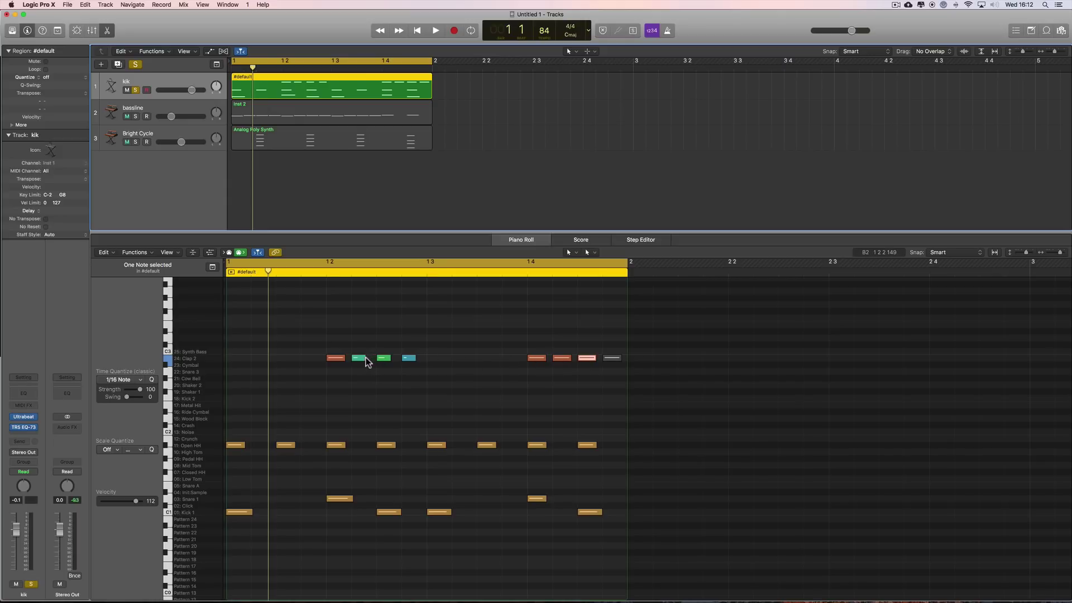
{"action": "left_click", "coordinate": [361, 357]}
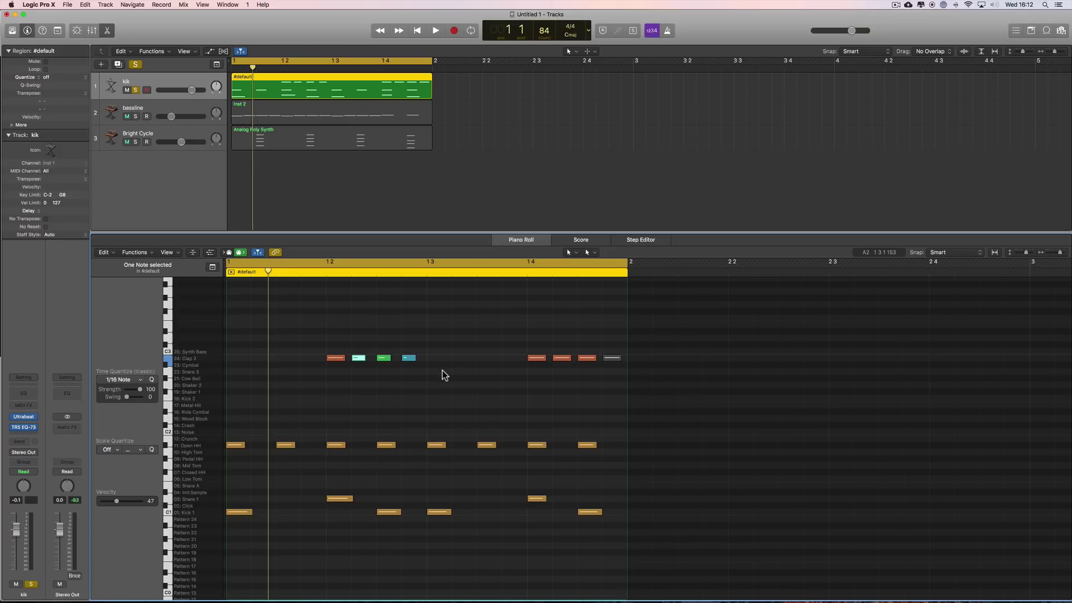
{"action": "key", "text": "space"}
{"action": "key", "text": "space"}
{"action": "left_click", "coordinate": [135, 90]}
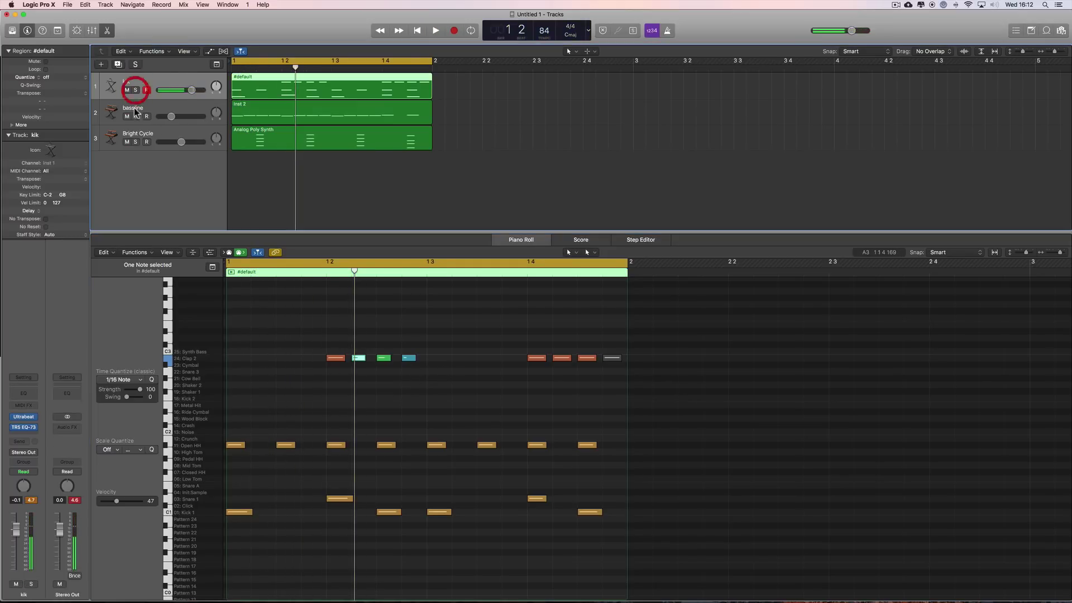
Step: Mute the bassline and Bright Cycle tracks and listen to the kik drum pattern on its own
{"action": "left_click", "coordinate": [127, 116]}
{"action": "left_click", "coordinate": [126, 142]}
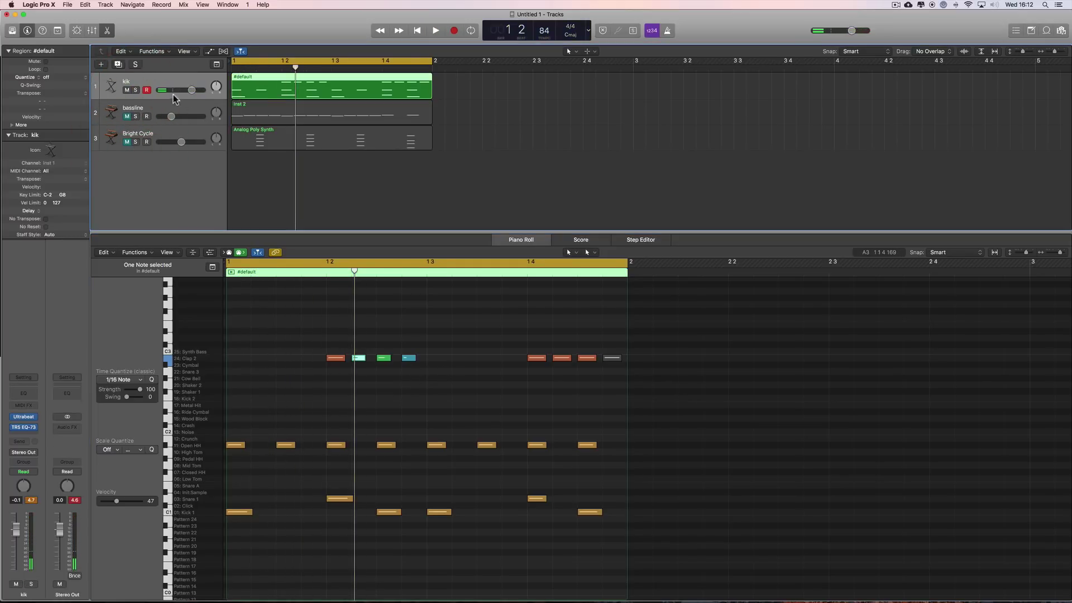
{"action": "key", "text": "space"}
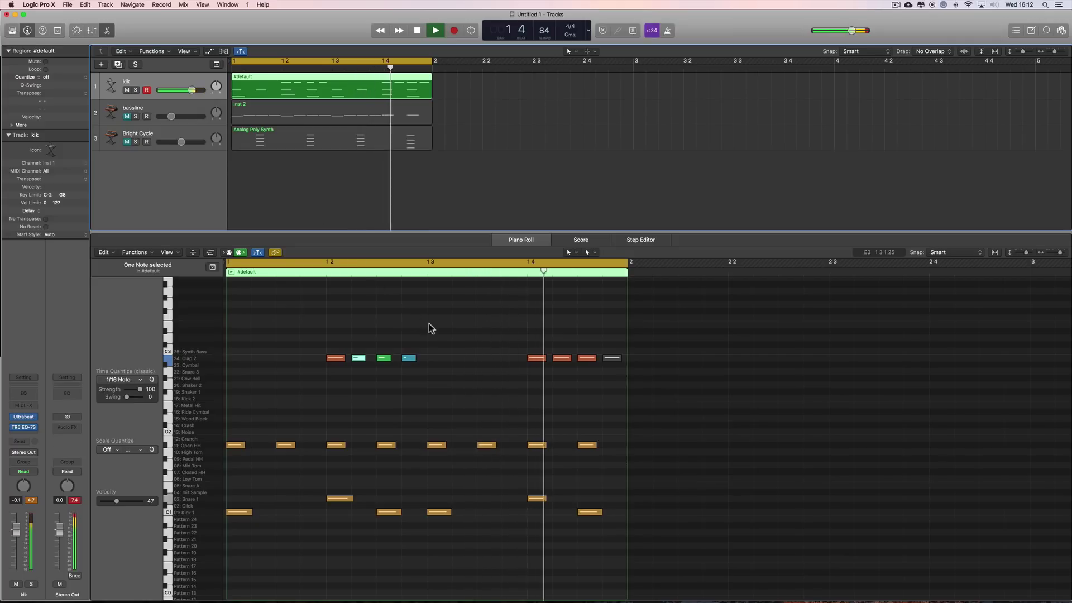
{"action": "key", "text": "space"}
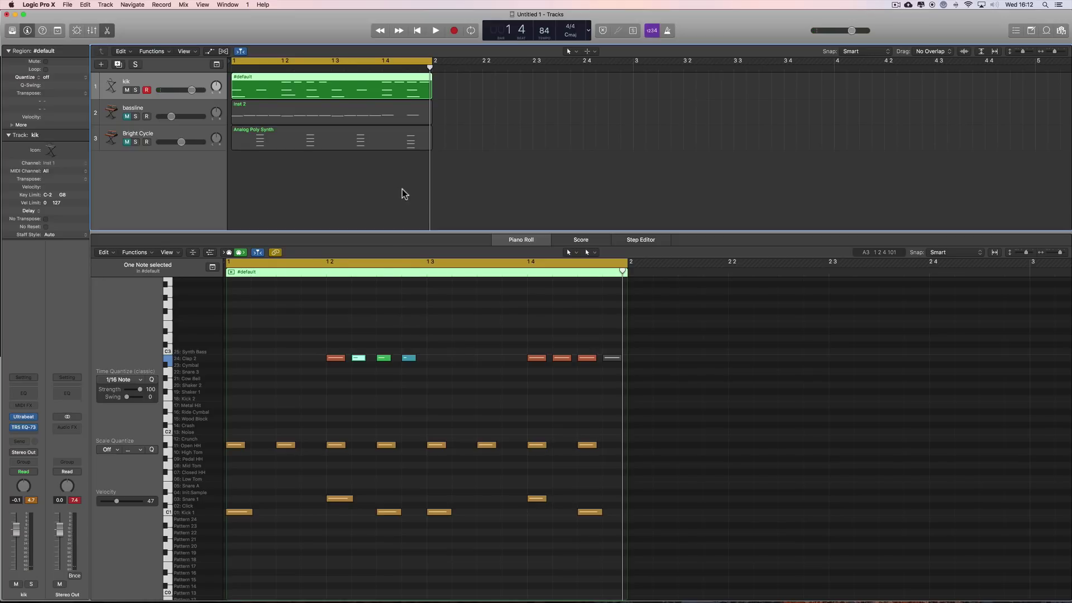
Step: Unmute the bassline and Bright Cycle tracks and play all three parts together, raising the bassline volume slightly
{"action": "left_click", "coordinate": [127, 117]}
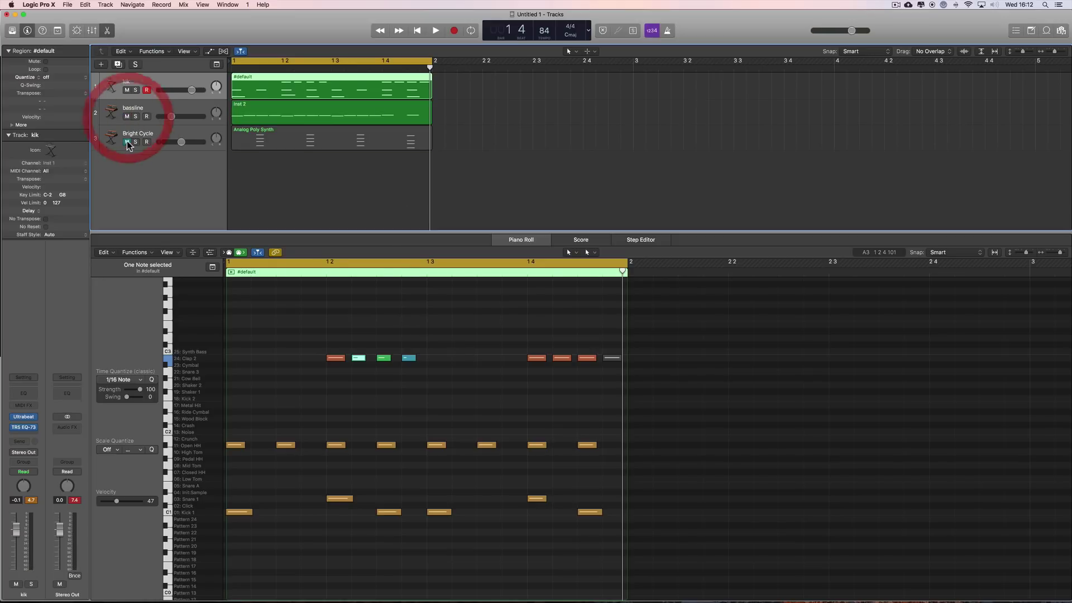
{"action": "left_click", "coordinate": [127, 142]}
{"action": "key", "text": "space"}
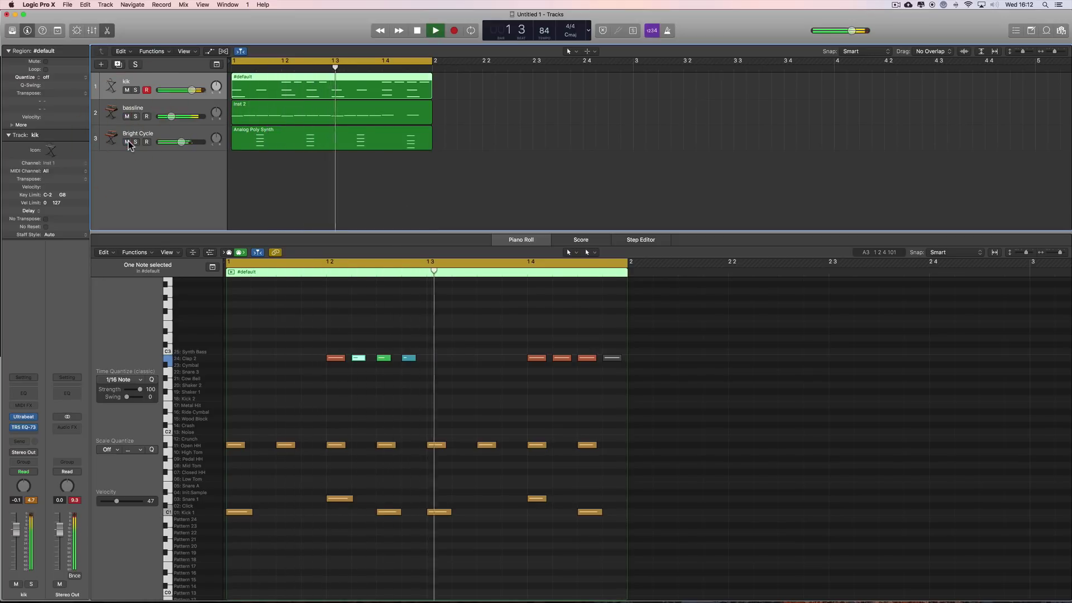
{"action": "left_click_drag", "start_coordinate": [170, 116], "coordinate": [173, 117]}
{"action": "key", "text": "space"}
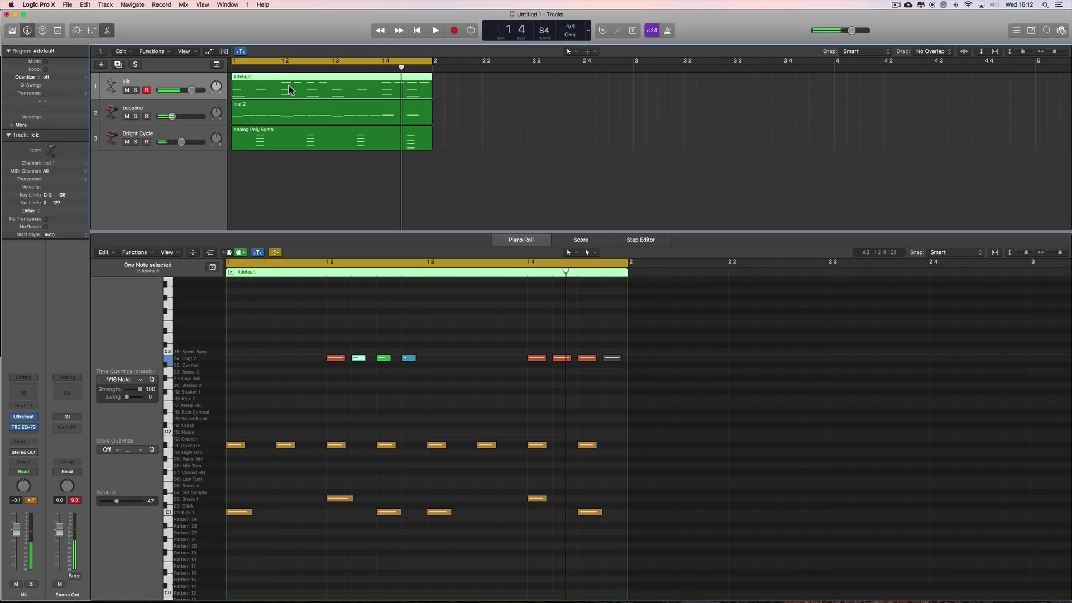
Step: Create a new project without closing the current one, with one Software Instrument track set to Empty Channel Strip
{"action": "left_click", "coordinate": [65, 6]}
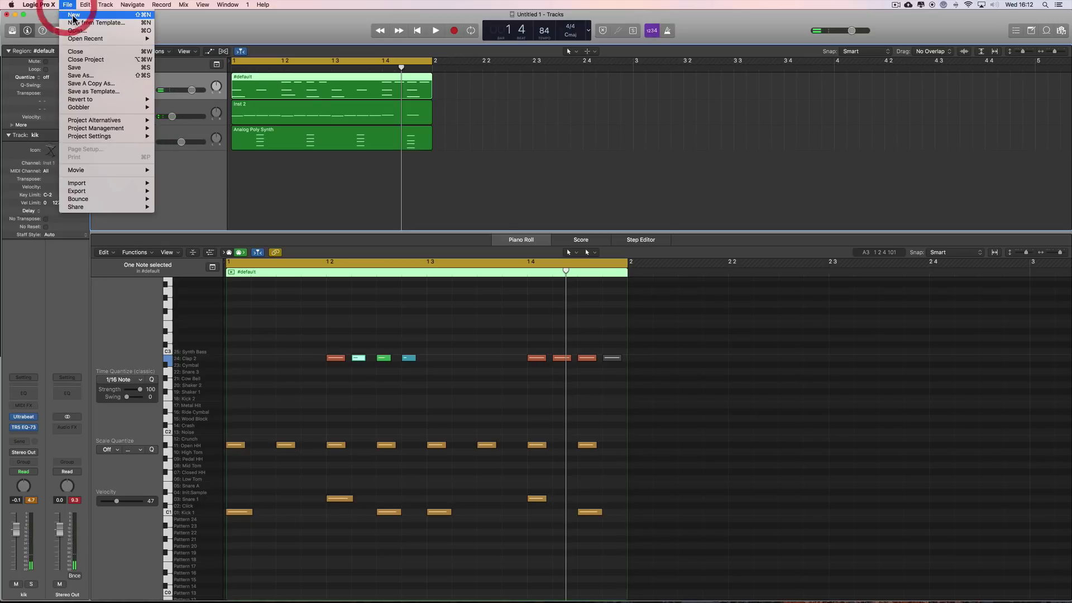
{"action": "left_click", "coordinate": [75, 16]}
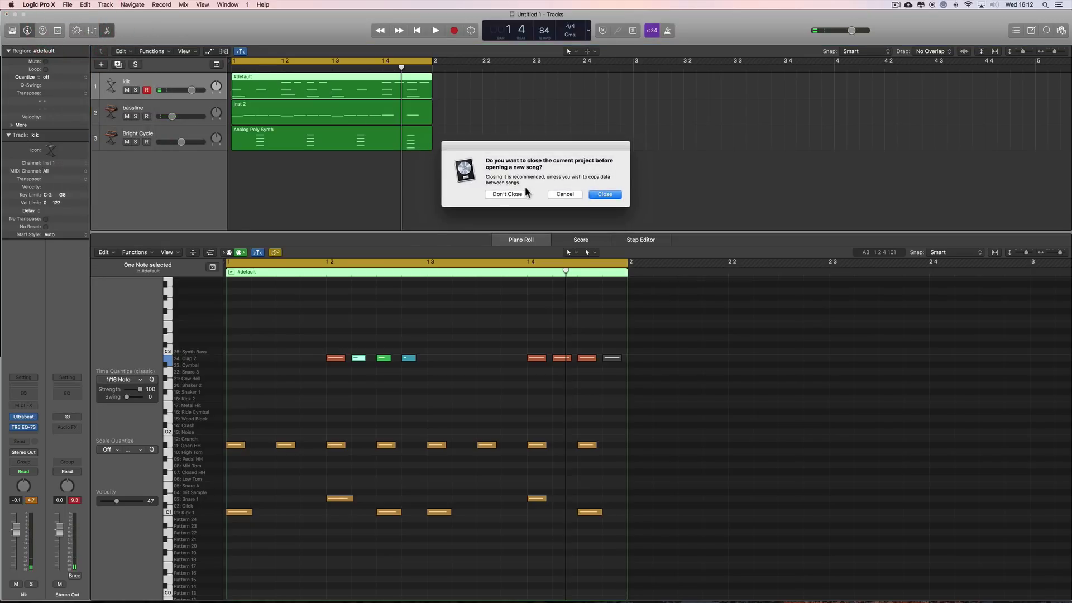
{"action": "left_click", "coordinate": [517, 194]}
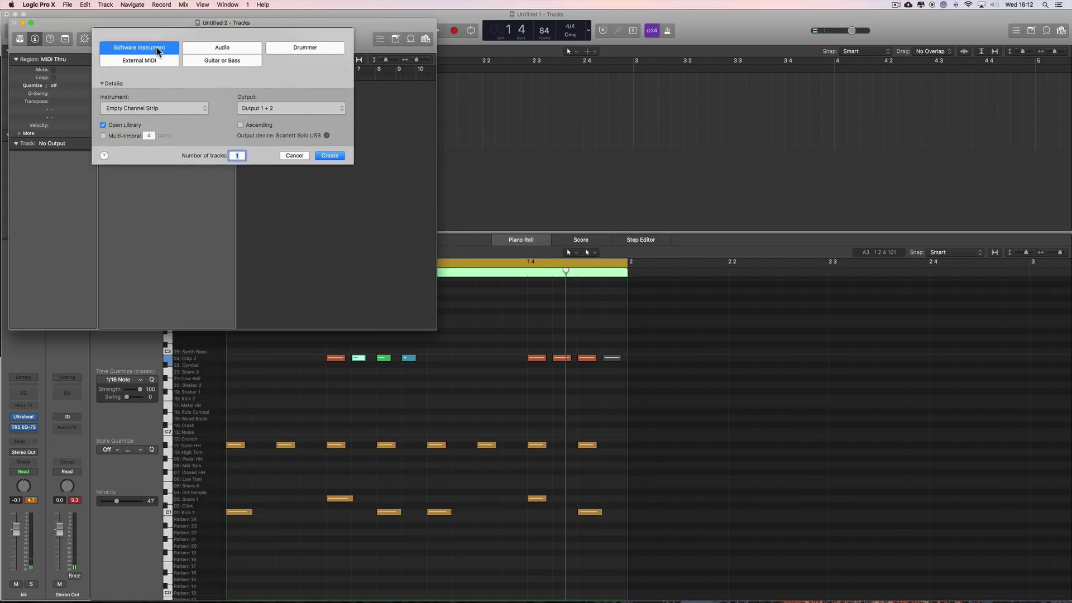
{"action": "left_click", "coordinate": [157, 48]}
{"action": "left_click", "coordinate": [330, 155]}
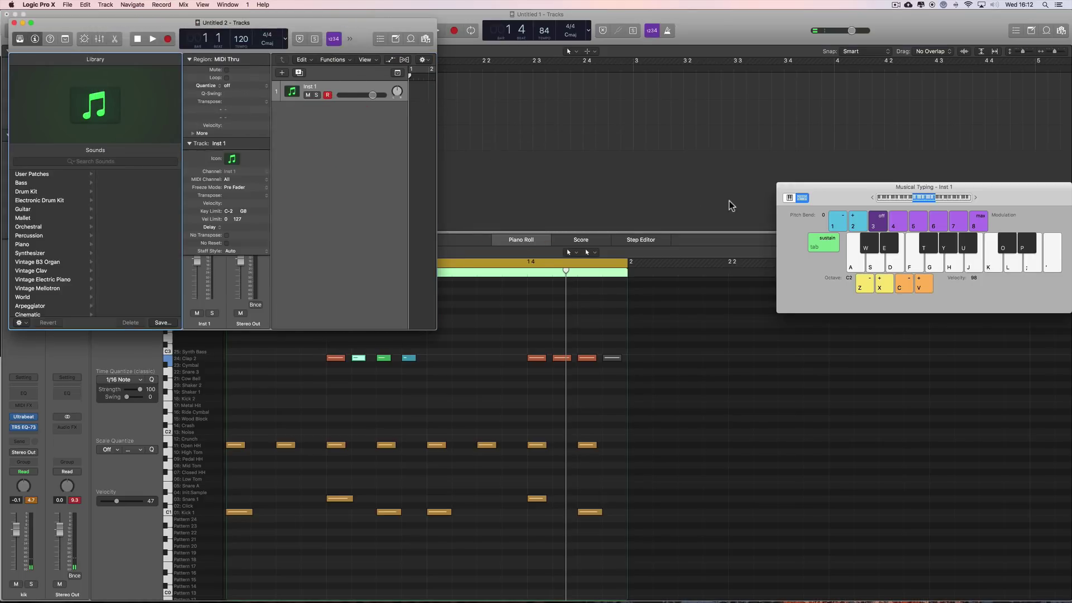
Step: Close the Musical Typing keyboard and enlarge the Untitled 2 project window to fill the whole screen
{"action": "left_click", "coordinate": [781, 187]}
{"action": "left_click_drag", "start_coordinate": [57, 22], "coordinate": [49, 14]}
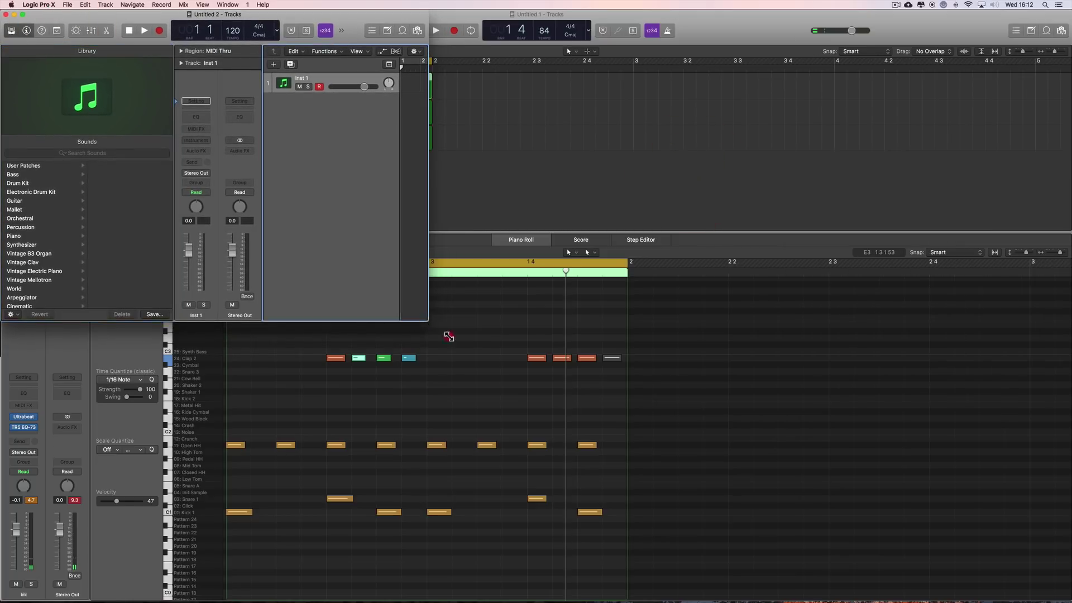
{"action": "left_click_drag", "start_coordinate": [449, 336], "coordinate": [1069, 602]}
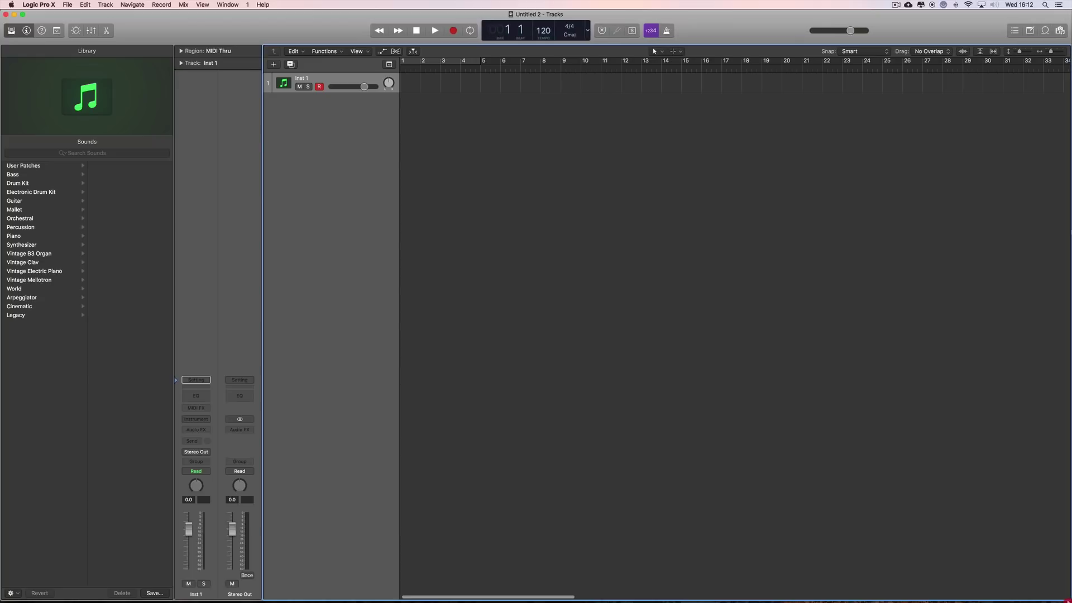
{"action": "mouse_move", "coordinate": [1069, 601]}
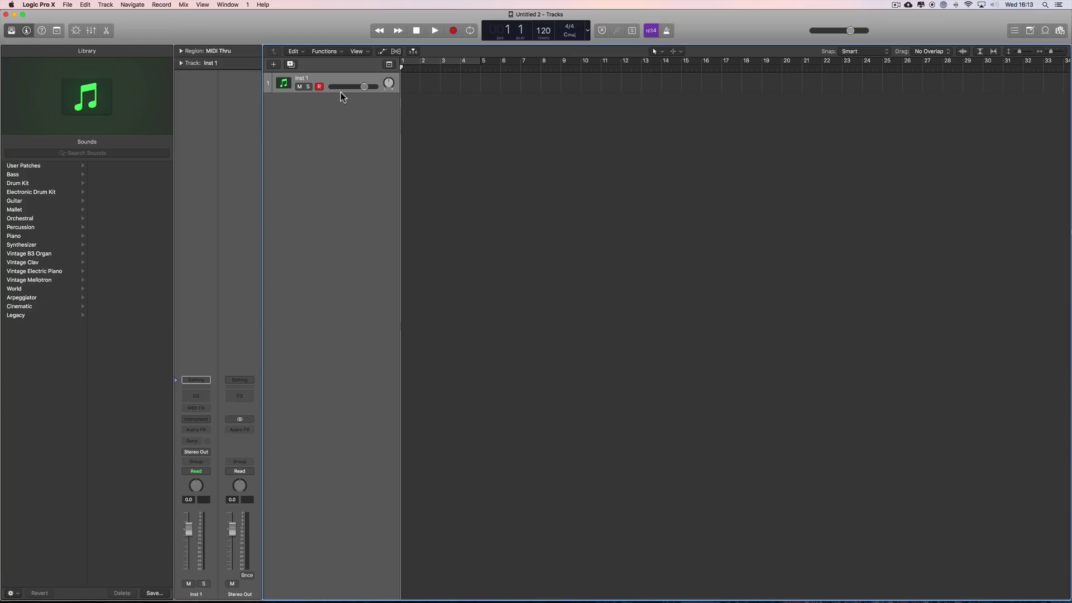
Step: Make the Inst 1 track taller and load the Multi-Output version of Ultrabeat (Drum Synth) as its instrument
{"action": "left_click_drag", "start_coordinate": [340, 92], "coordinate": [339, 109]}
{"action": "scroll", "coordinate": [431, 109], "scroll_direction": "left", "scroll_amount": 1}
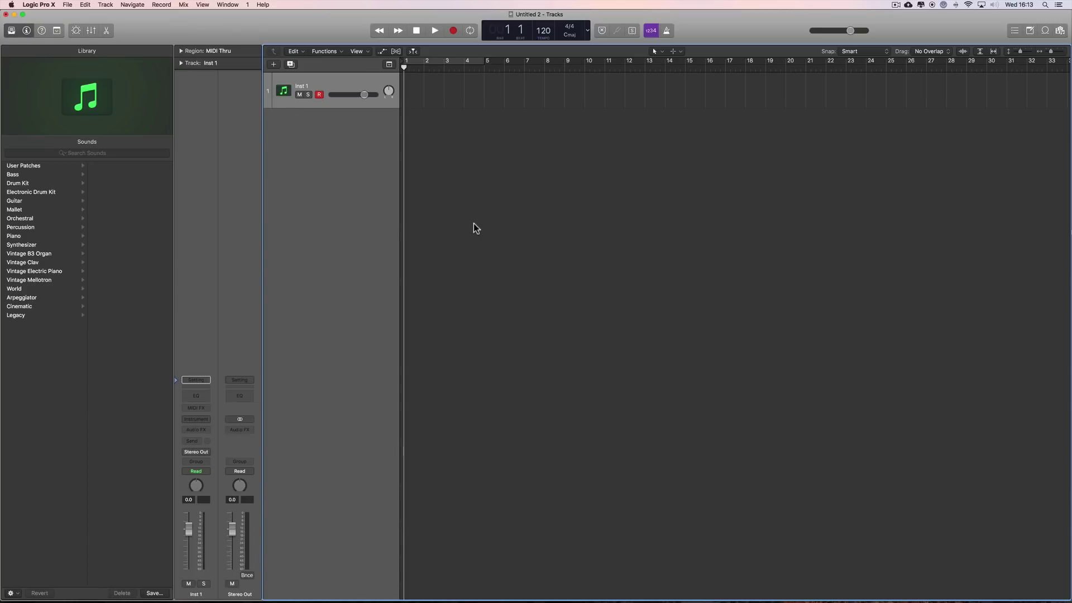
{"action": "left_click", "coordinate": [329, 81]}
{"action": "left_click", "coordinate": [204, 420]}
{"action": "left_click", "coordinate": [199, 357]}
{"action": "left_click", "coordinate": [207, 421]}
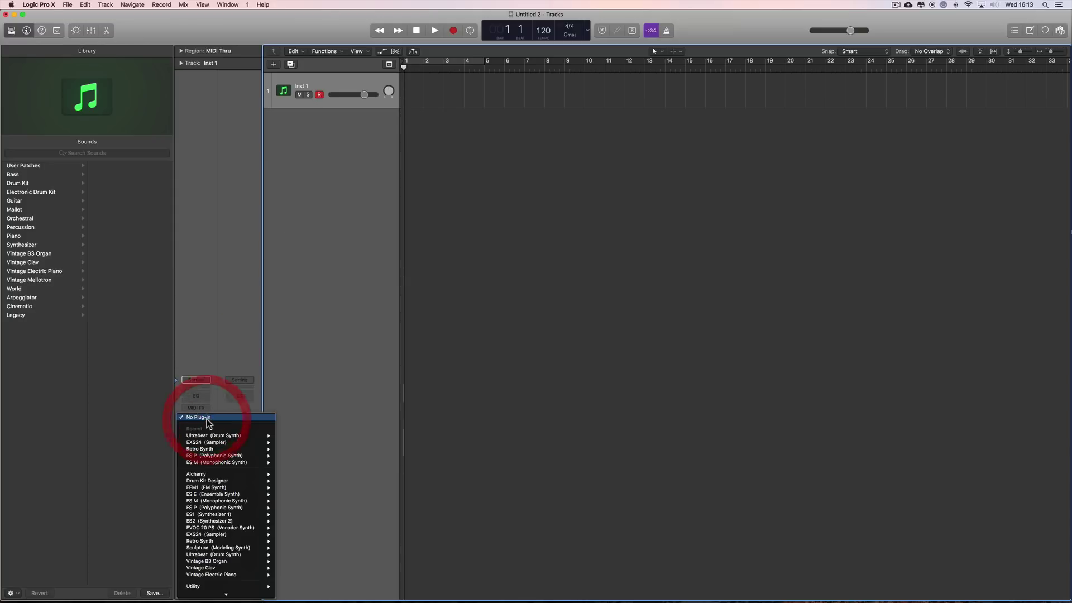
{"action": "mouse_move", "coordinate": [214, 436]}
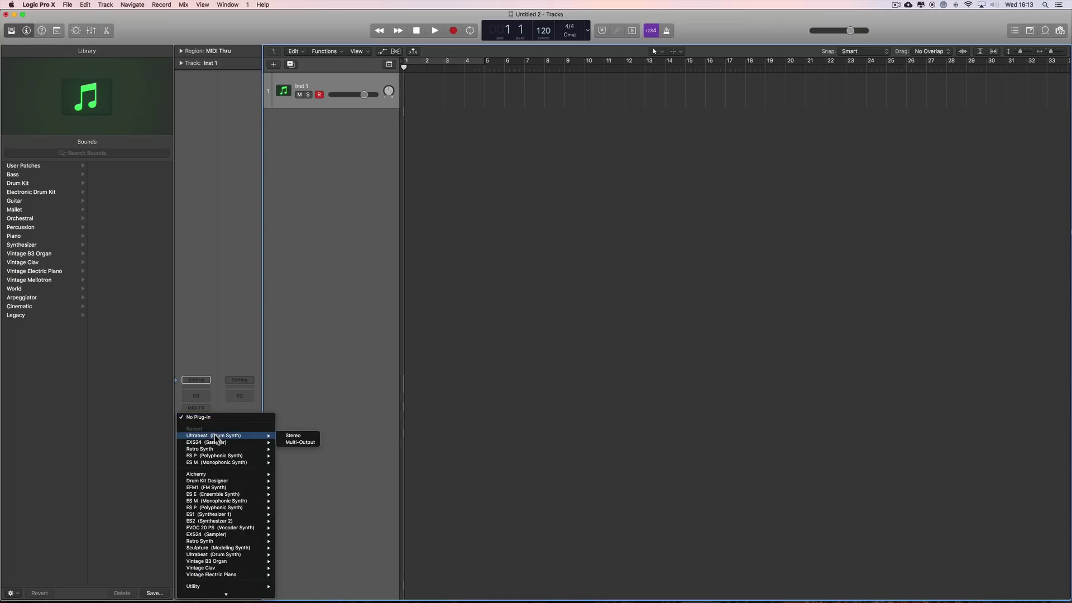
{"action": "left_click", "coordinate": [306, 443]}
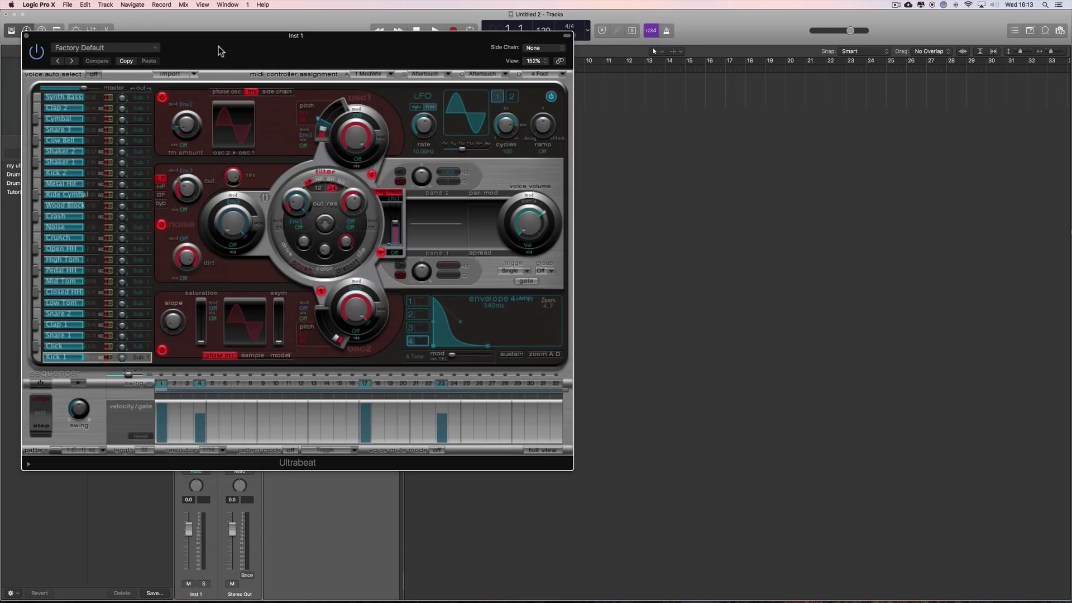
Step: Move the Ultrabeat window clear of the Library and the channel strips
{"action": "left_click_drag", "start_coordinate": [217, 51], "coordinate": [486, 116]}
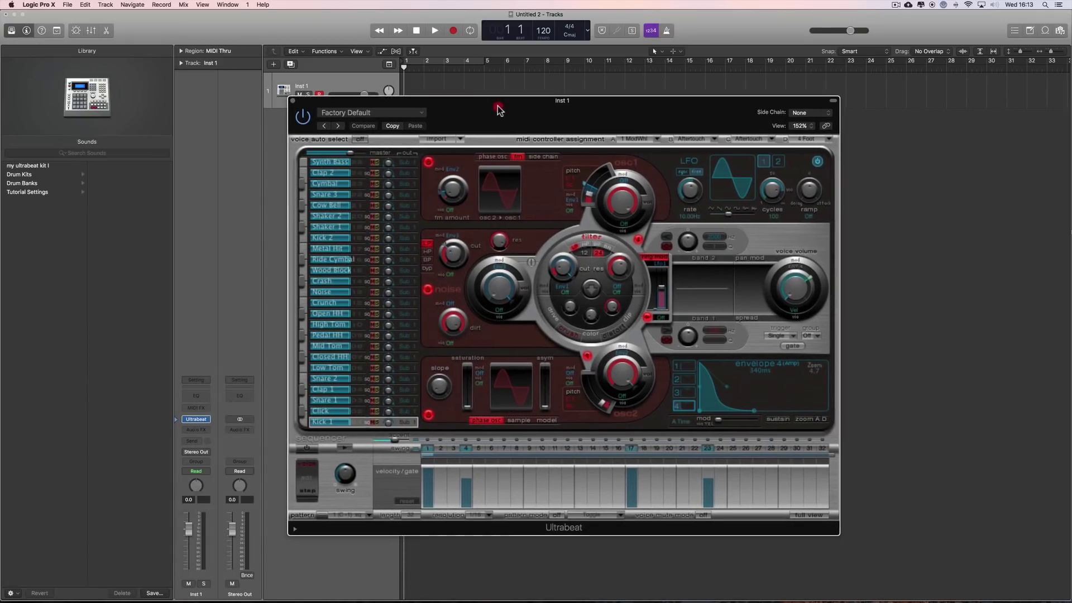
{"action": "left_click_drag", "start_coordinate": [494, 100], "coordinate": [488, 105]}
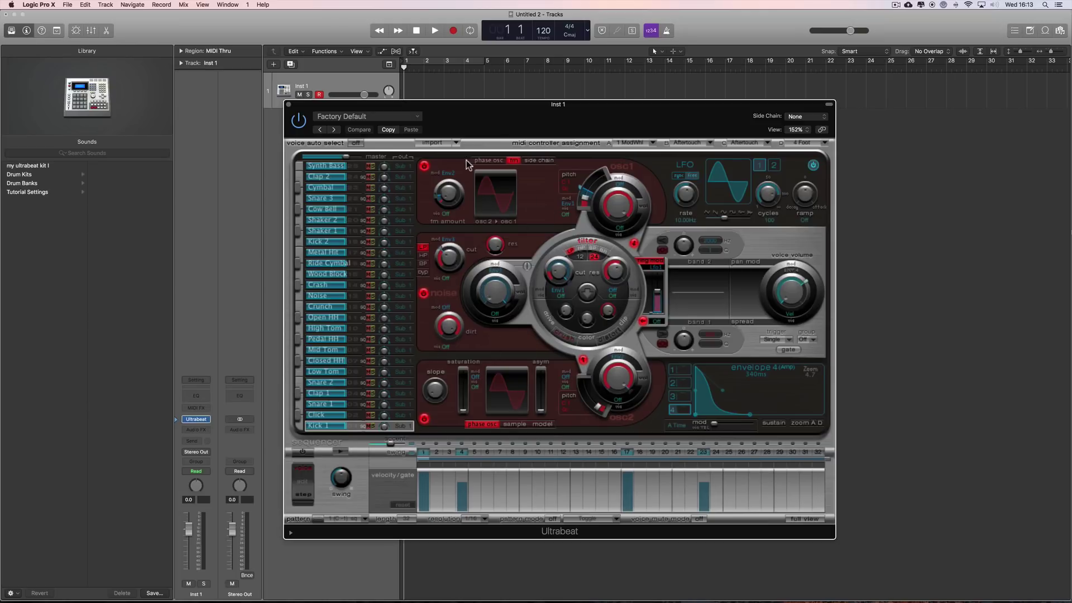
{"action": "left_click_drag", "start_coordinate": [450, 113], "coordinate": [447, 124]}
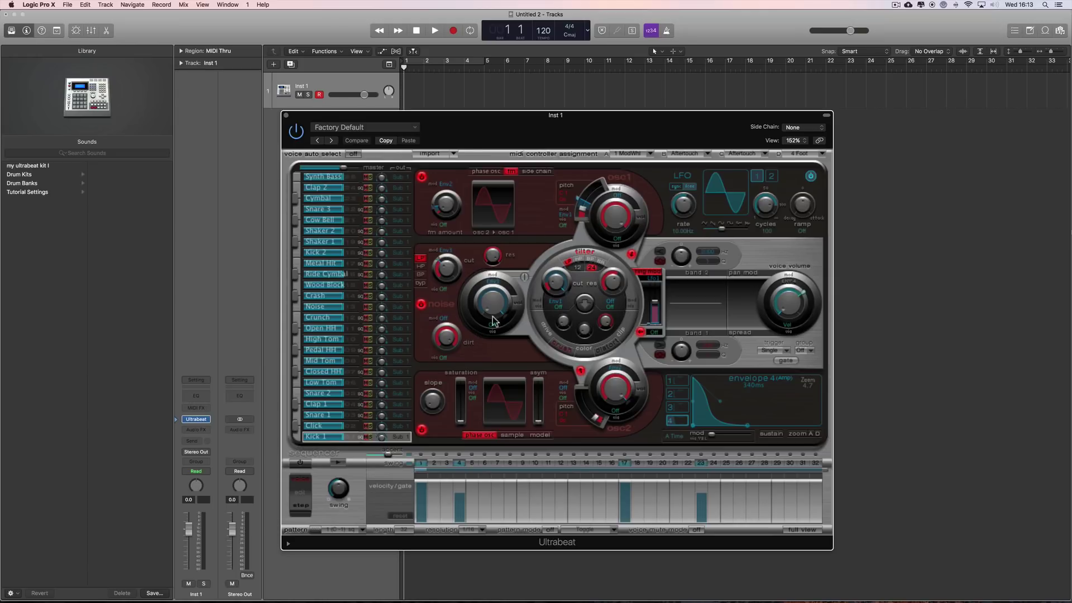
{"action": "left_click_drag", "start_coordinate": [473, 119], "coordinate": [471, 122]}
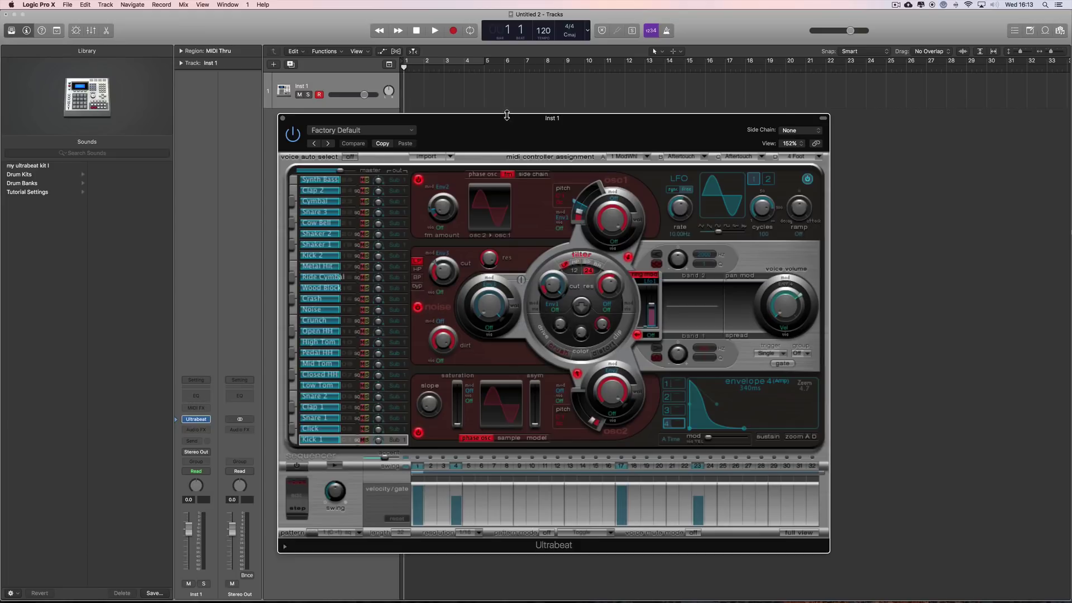
{"action": "mouse_move", "coordinate": [503, 121]}
{"action": "left_mouse_down"}
{"action": "mouse_move", "coordinate": [495, 124]}
{"action": "mouse_move", "coordinate": [514, 130]}
{"action": "left_mouse_up"}
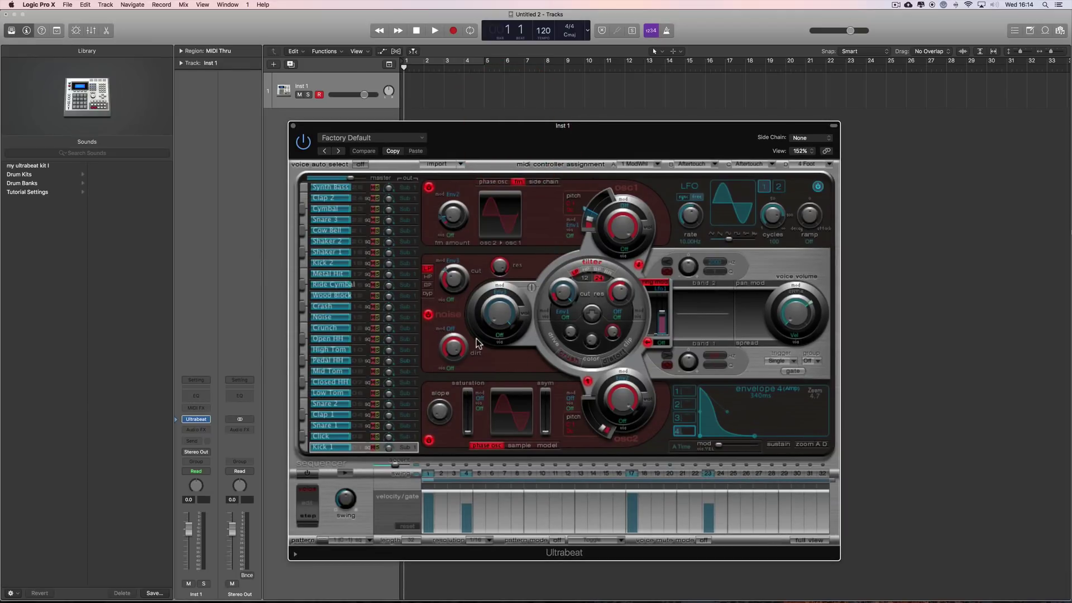
{"action": "left_click_drag", "start_coordinate": [366, 448], "coordinate": [370, 319]}
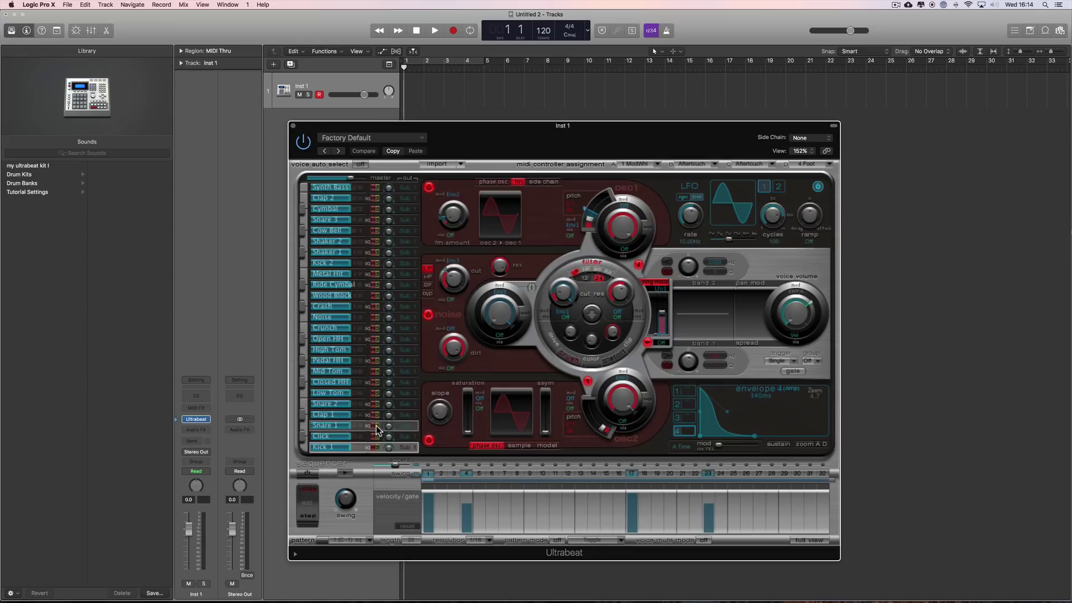
{"action": "left_click_drag", "start_coordinate": [507, 128], "coordinate": [500, 120]}
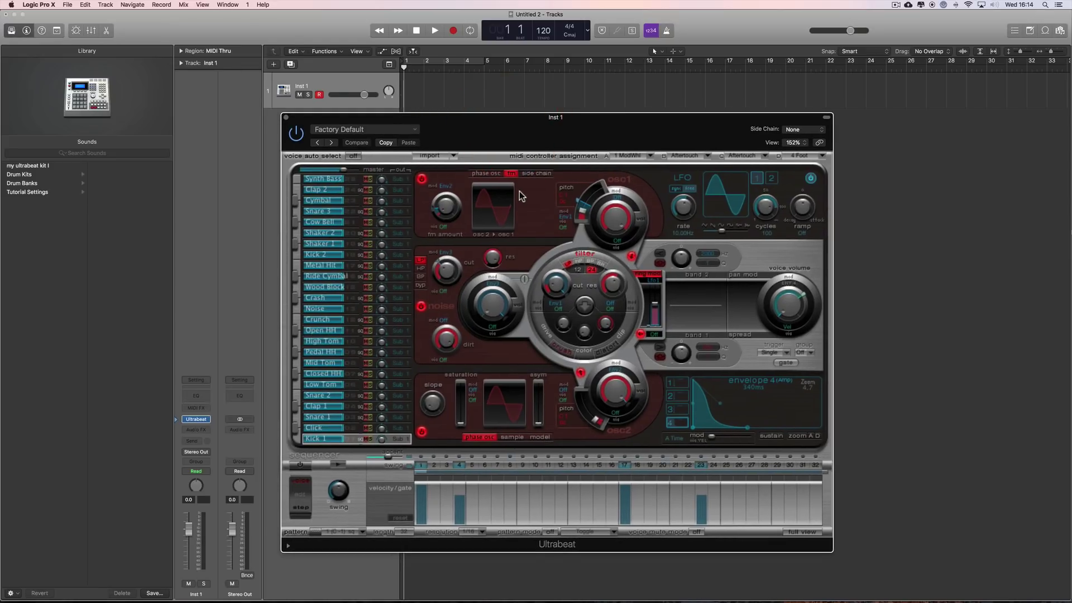
Step: Initialize the Kick 1 voice in Ultrabeat with the Sample preset
{"action": "left_click", "coordinate": [355, 439]}
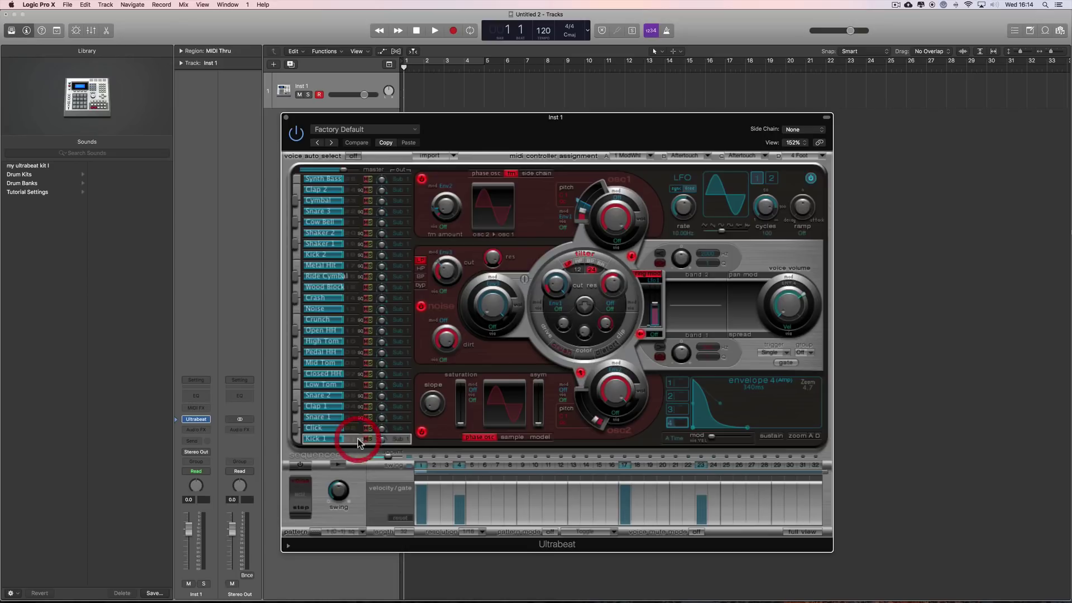
{"action": "right_click", "coordinate": [356, 440]}
{"action": "mouse_move", "coordinate": [393, 472]}
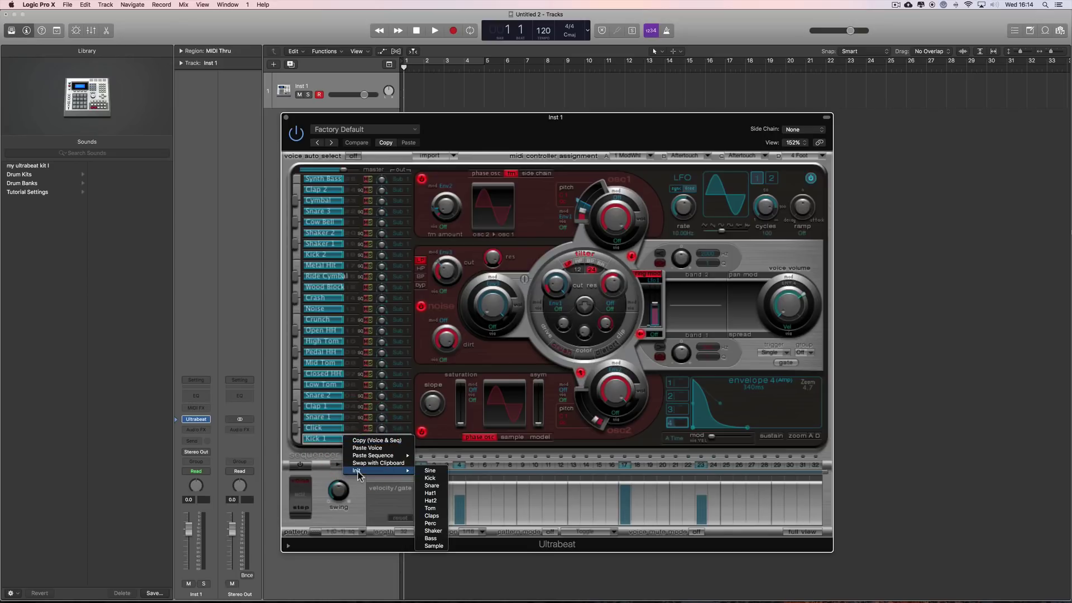
{"action": "left_click", "coordinate": [435, 545]}
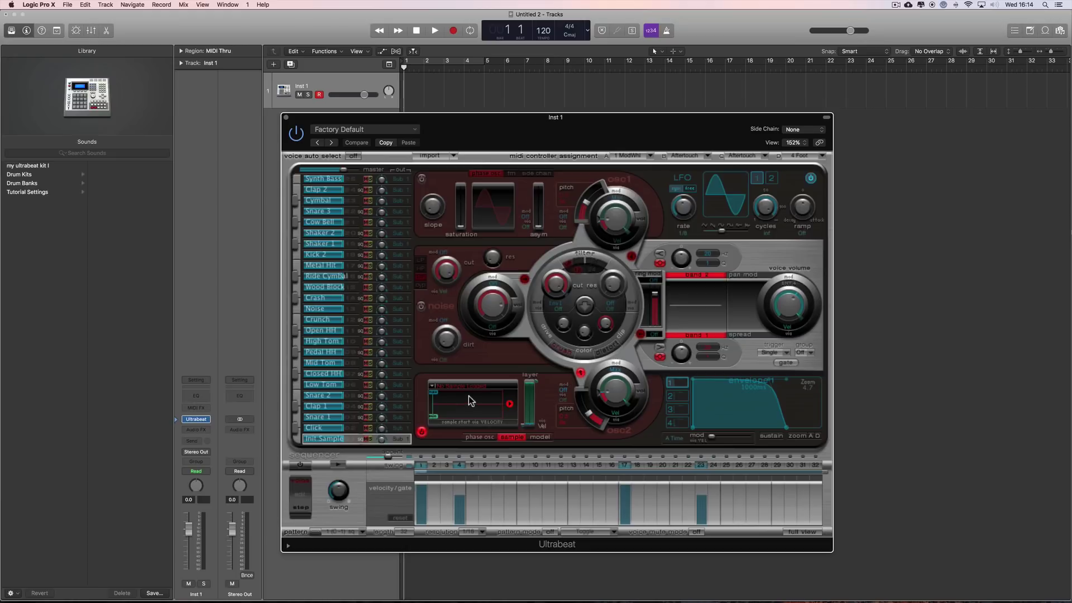
Step: Switch off both EQ bands, band 1 and band 2, for the initialized sample voice
{"action": "left_click", "coordinate": [699, 273]}
{"action": "left_click", "coordinate": [701, 336]}
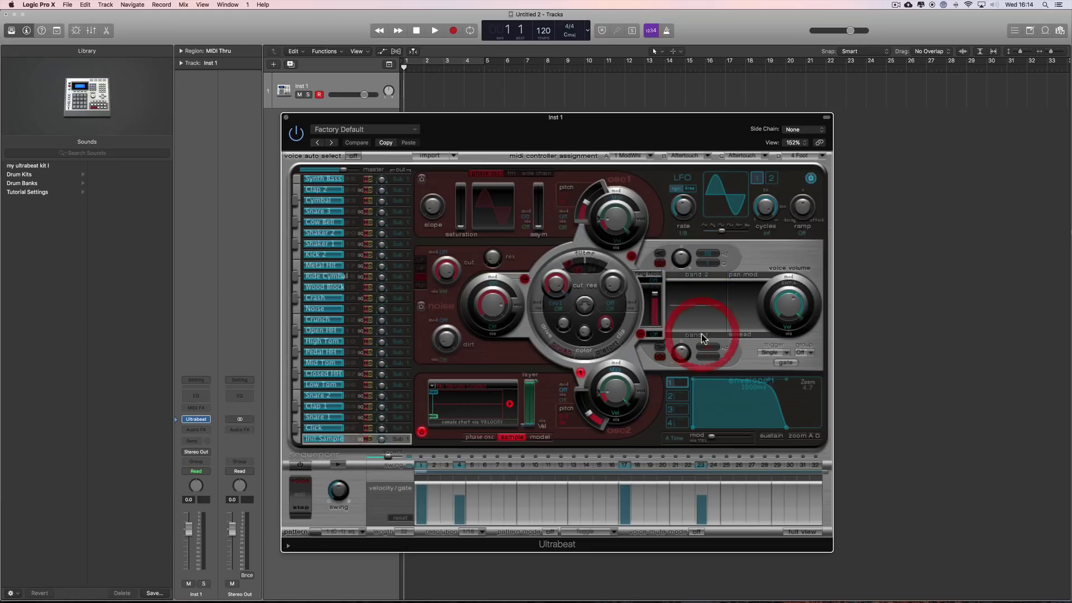
{"action": "left_click", "coordinate": [701, 275]}
{"action": "left_click", "coordinate": [700, 334]}
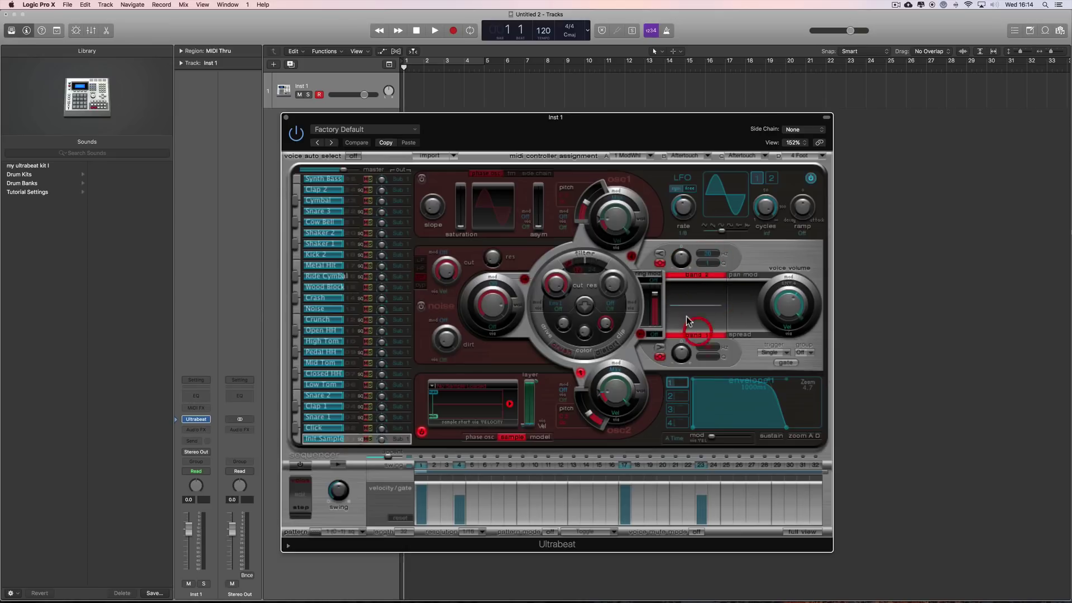
{"action": "left_click", "coordinate": [702, 276]}
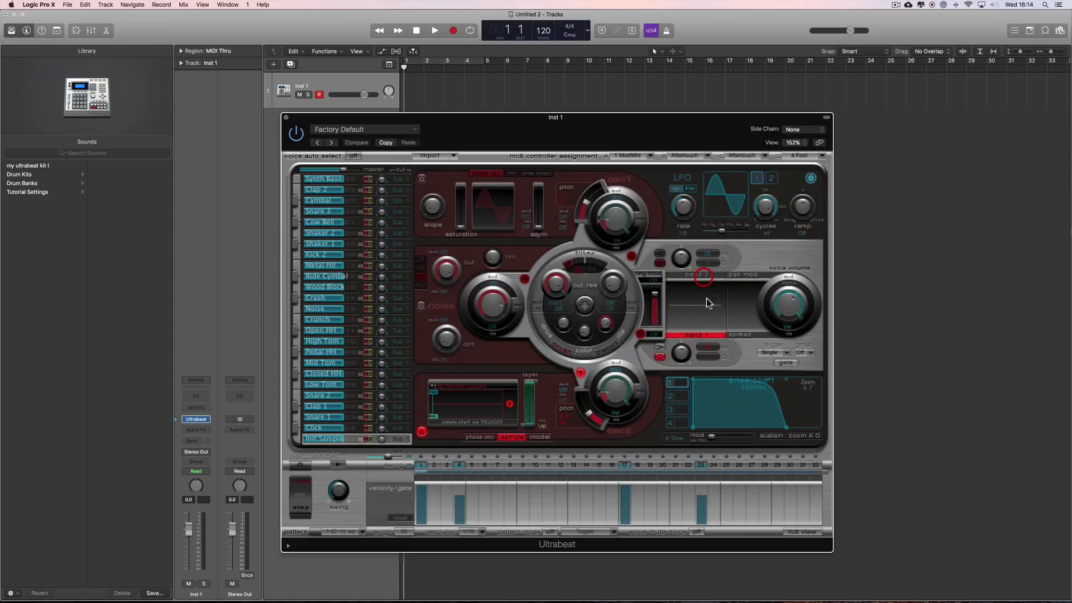
{"action": "left_click", "coordinate": [701, 335]}
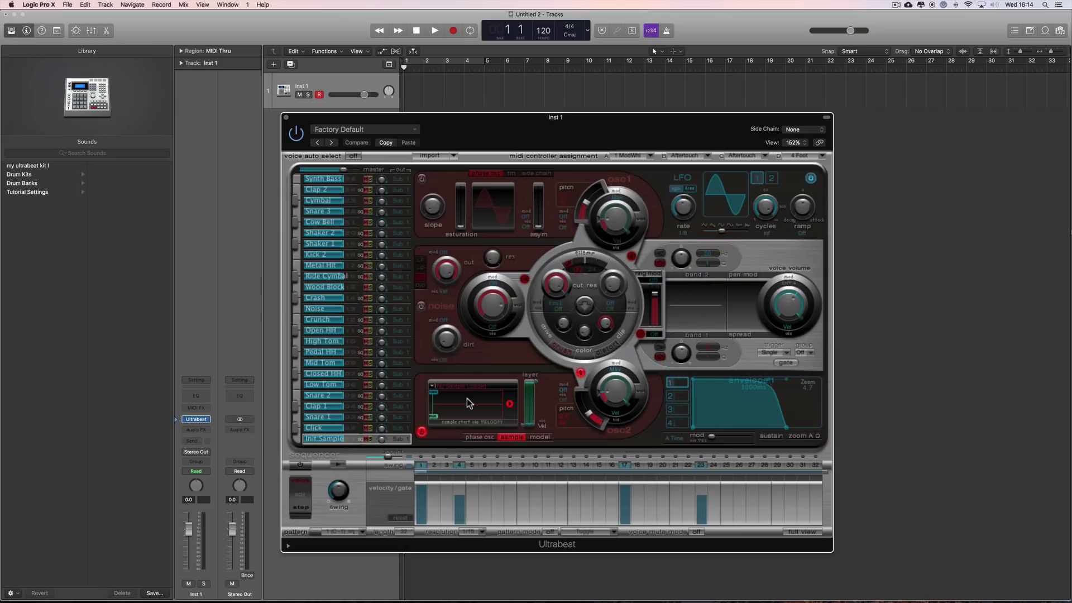
Step: Take oscillator 2 out of the filter routing and raise its volume
{"action": "left_click", "coordinate": [581, 373]}
{"action": "mouse_move", "coordinate": [615, 402]}
{"action": "left_mouse_down"}
{"action": "mouse_move", "coordinate": [614, 312]}
{"action": "mouse_move", "coordinate": [610, 382]}
{"action": "left_mouse_up"}
{"action": "left_click", "coordinate": [615, 397]}
{"action": "left_click", "coordinate": [614, 391]}
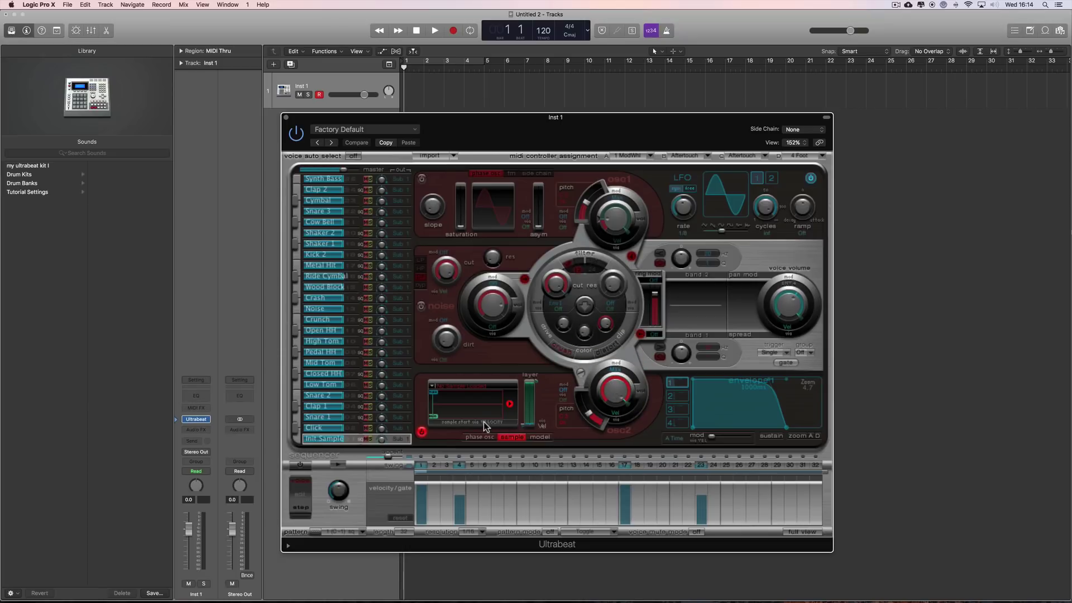
Step: Start loading a sample into oscillator 2, search This Mac for "78" and open the Roland CR-78 folder
{"action": "left_click", "coordinate": [455, 402]}
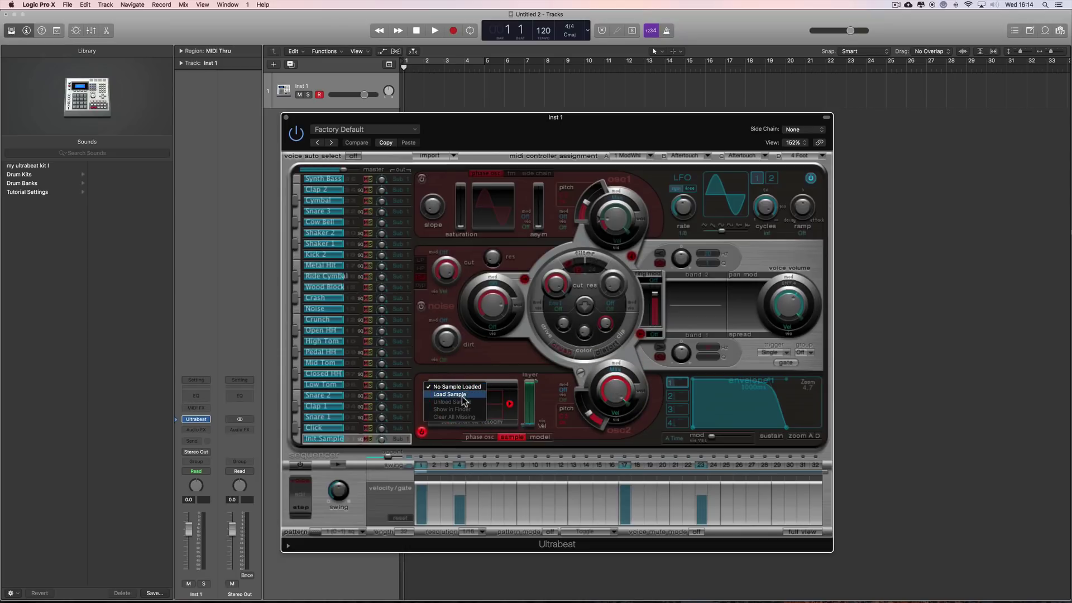
{"action": "left_click", "coordinate": [462, 399]}
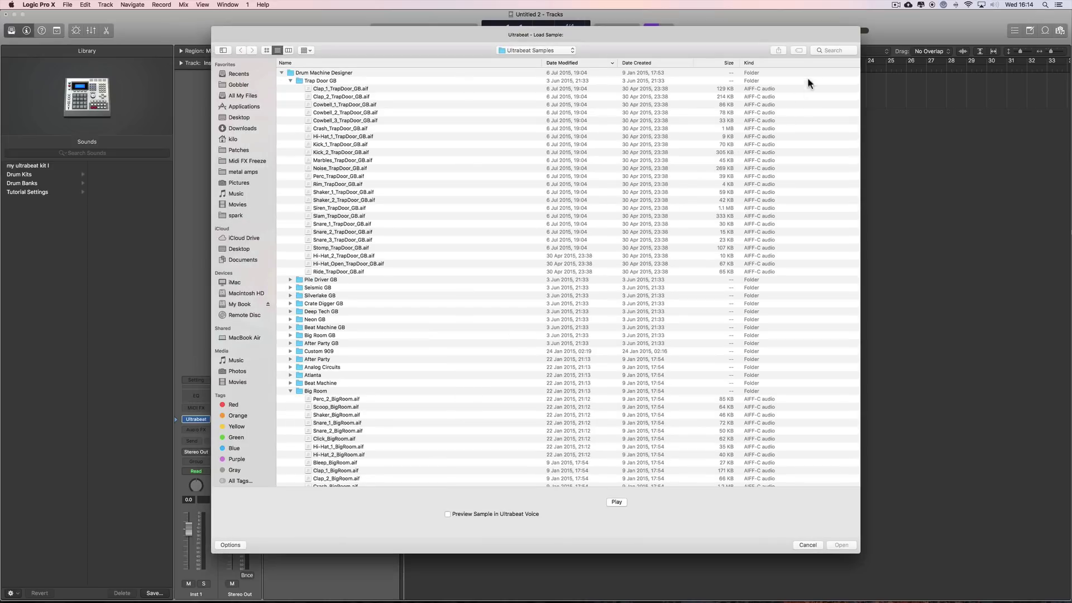
{"action": "left_click", "coordinate": [831, 50]}
{"action": "type", "text": "78"}
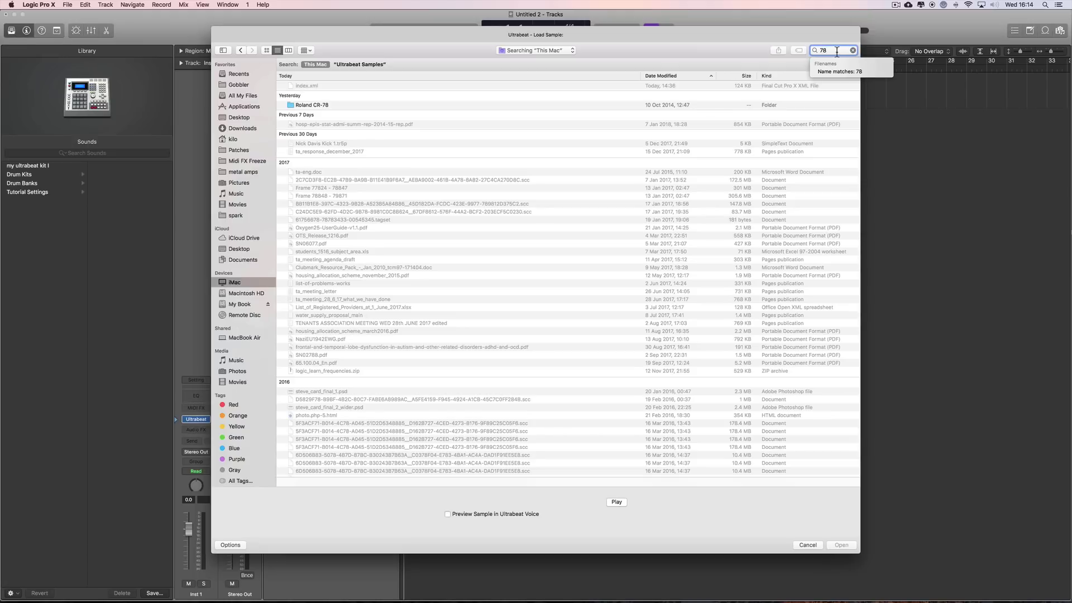
{"action": "left_click", "coordinate": [329, 105]}
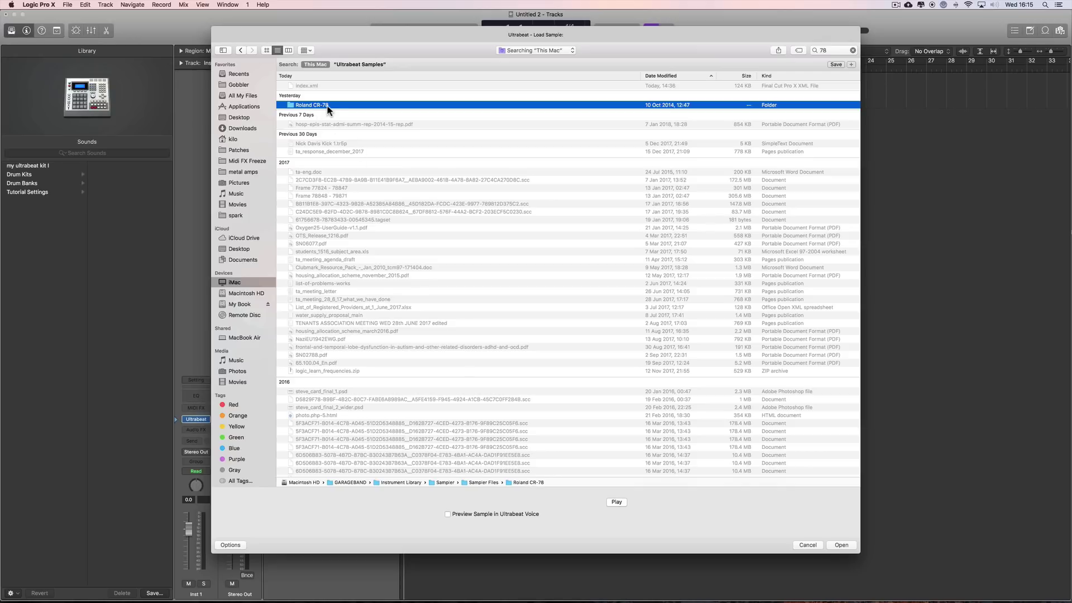
{"action": "double_click", "coordinate": [294, 105]}
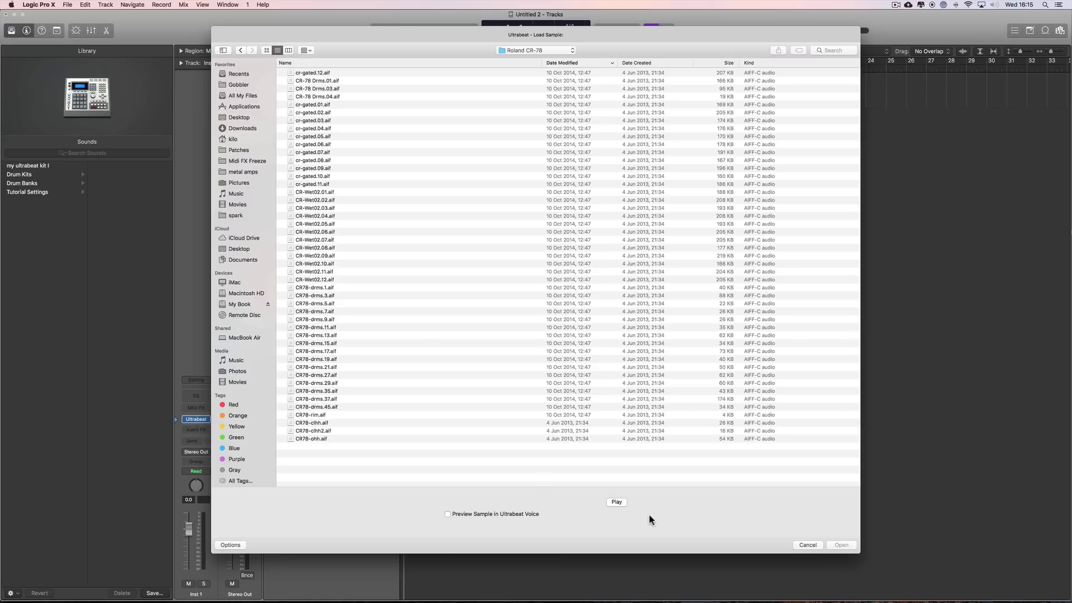
Step: Audition the Roland CR-78 samples from CR78-ohh.aif up to CR78-drms.1.aif to find a suitable kick sound
{"action": "left_click", "coordinate": [617, 502]}
{"action": "left_click", "coordinate": [310, 439]}
{"action": "key", "text": "Up"}
{"action": "key", "text": "Up"}
{"action": "key", "text": "Up"}
{"action": "key", "text": "Up"}
{"action": "key", "text": "Up"}
{"action": "key", "text": "Up"}
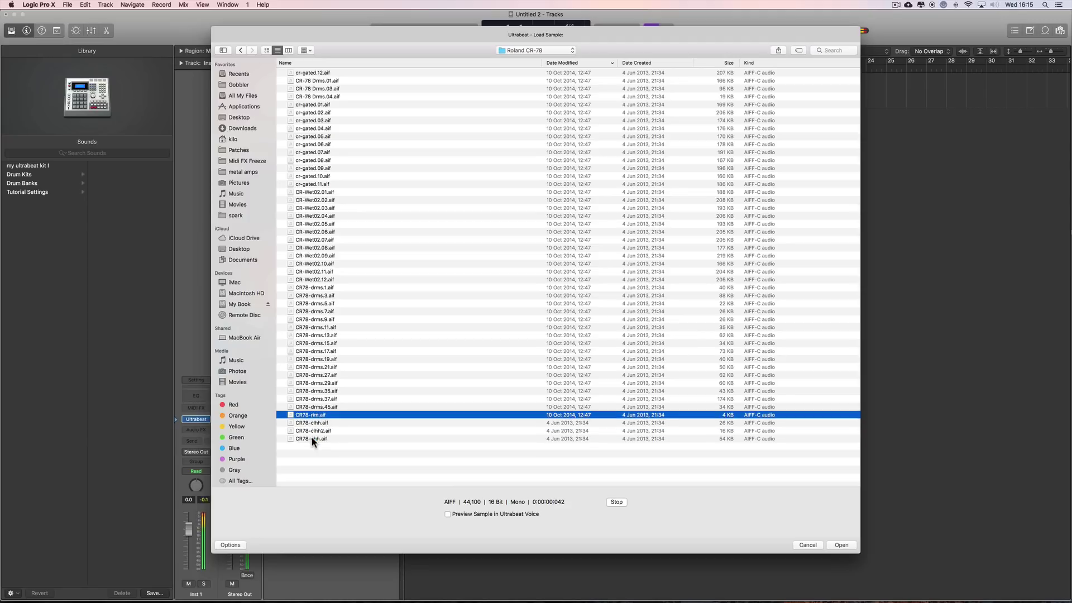
{"action": "key", "text": "Up"}
{"action": "key", "text": "Up"}
{"action": "key", "text": "Up"}
{"action": "key", "text": "Up"}
{"action": "key", "text": "Up"}
{"action": "key", "text": "Up"}
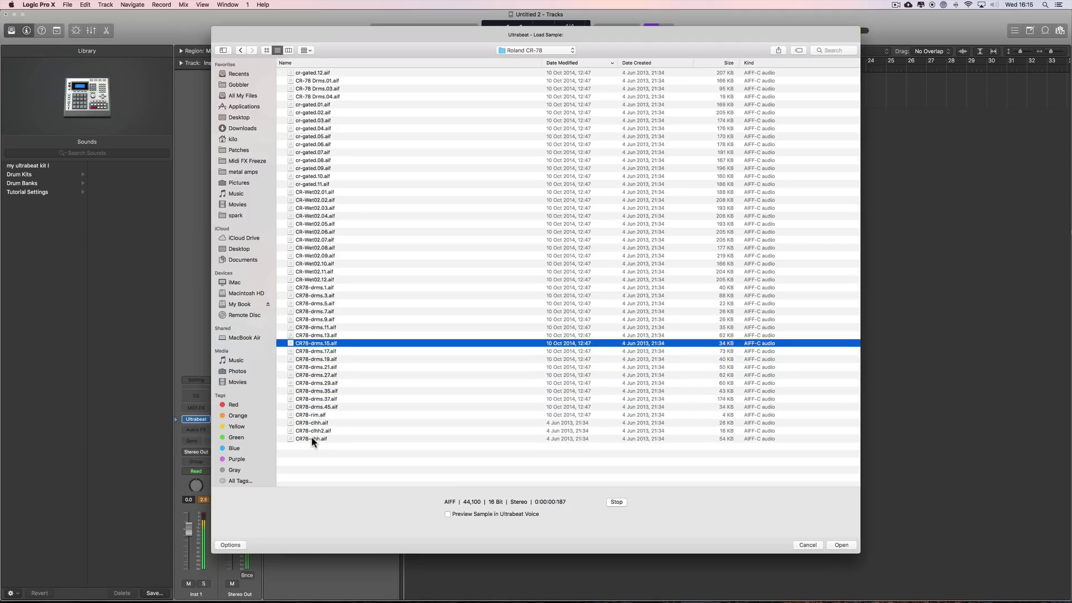
{"action": "key", "text": "Down"}
{"action": "key", "text": "Down"}
{"action": "key", "text": "Up"}
{"action": "key", "text": "Up"}
{"action": "key", "text": "Up"}
{"action": "key", "text": "Up"}
{"action": "key", "text": "Up"}
{"action": "key", "text": "Up"}
{"action": "key", "text": "Up"}
{"action": "key", "text": "Up"}
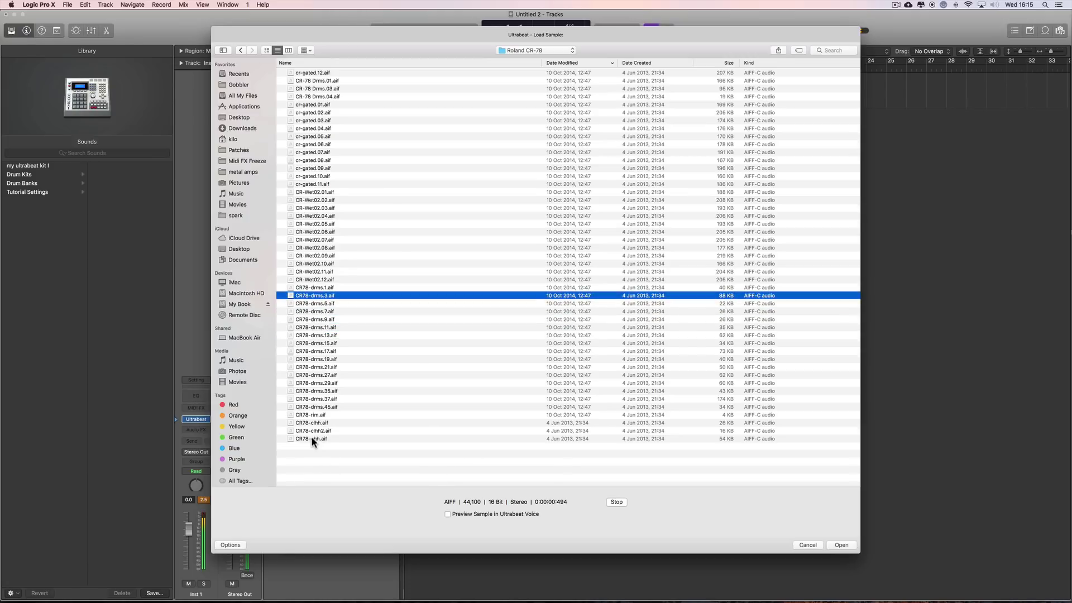
{"action": "key", "text": "Up"}
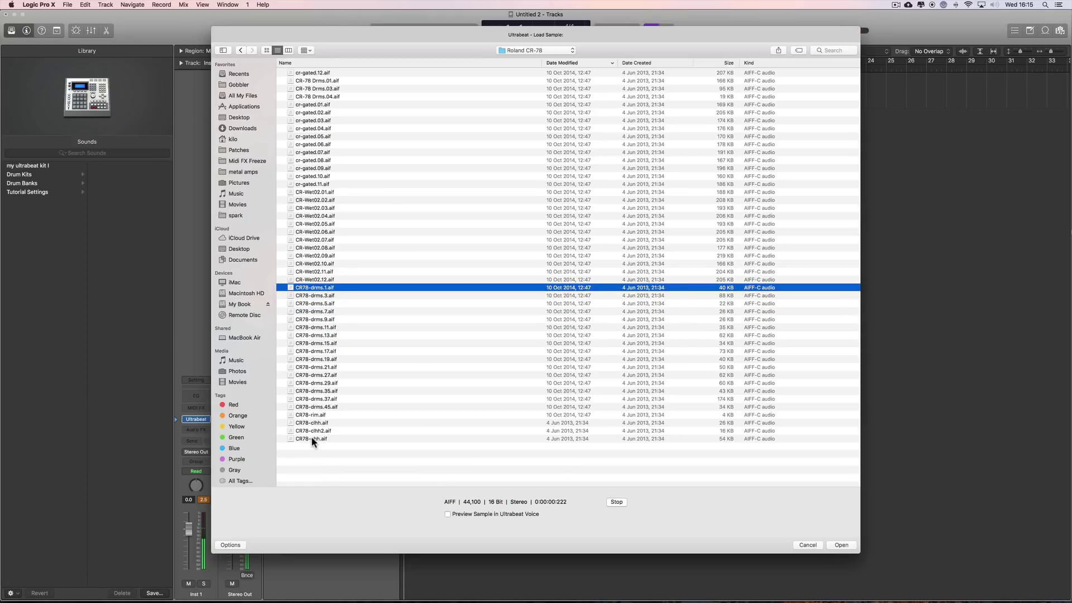
{"action": "key", "text": "Down"}
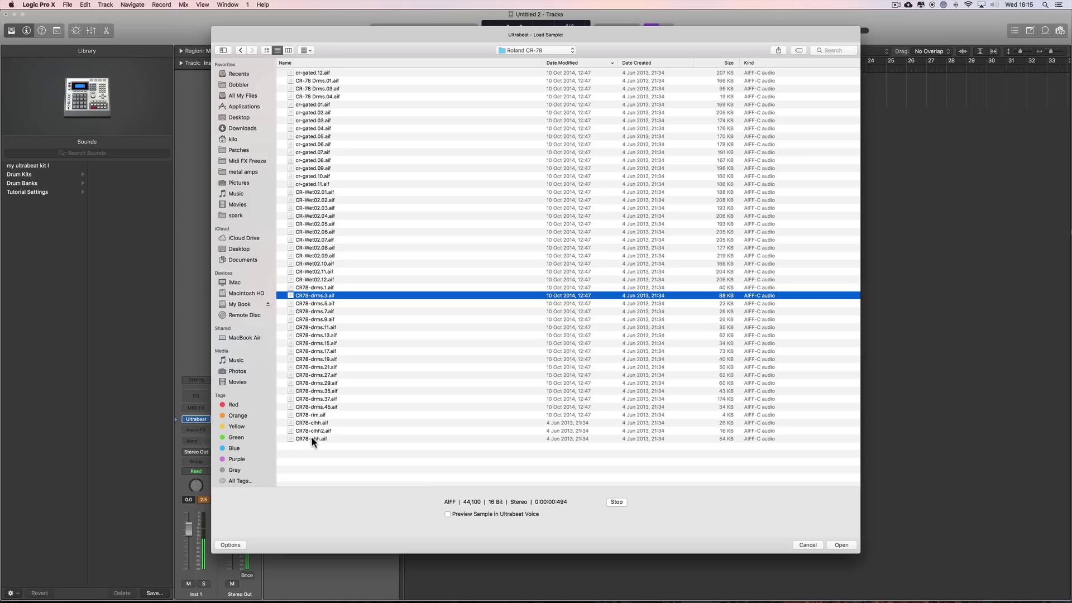
Step: Load CR78-drms.1.aif into oscillator 2 and play the voice once to hear it
{"action": "key", "text": "Up"}
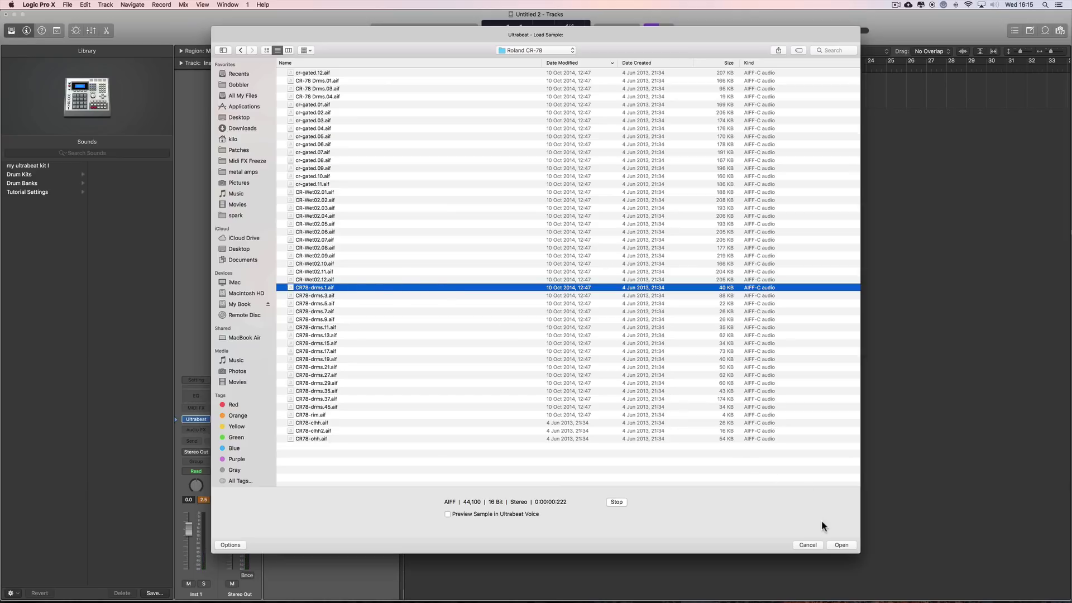
{"action": "left_click", "coordinate": [840, 545]}
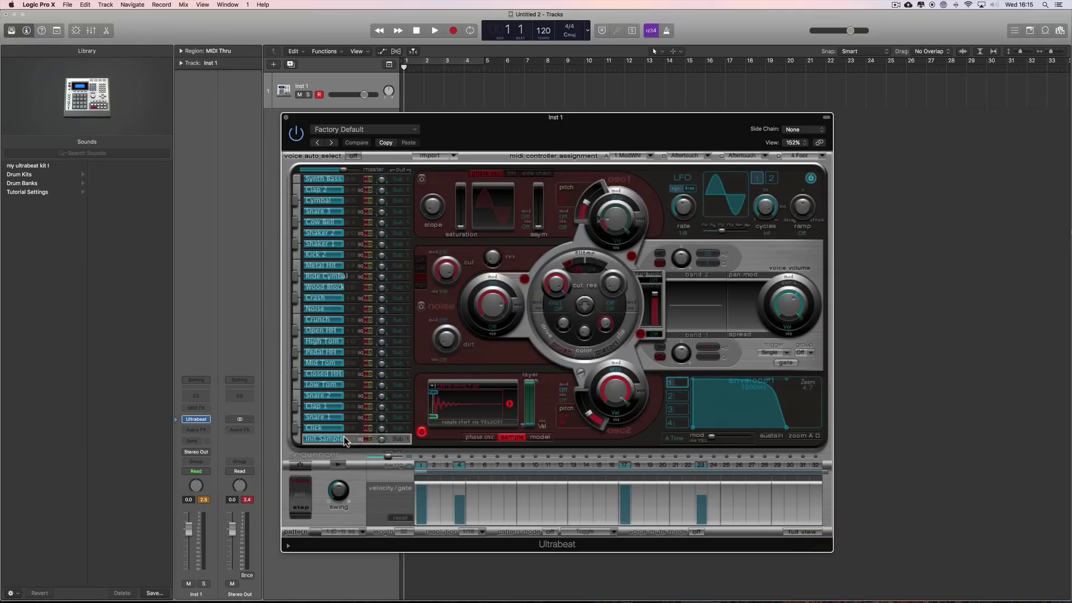
{"action": "left_click", "coordinate": [298, 441]}
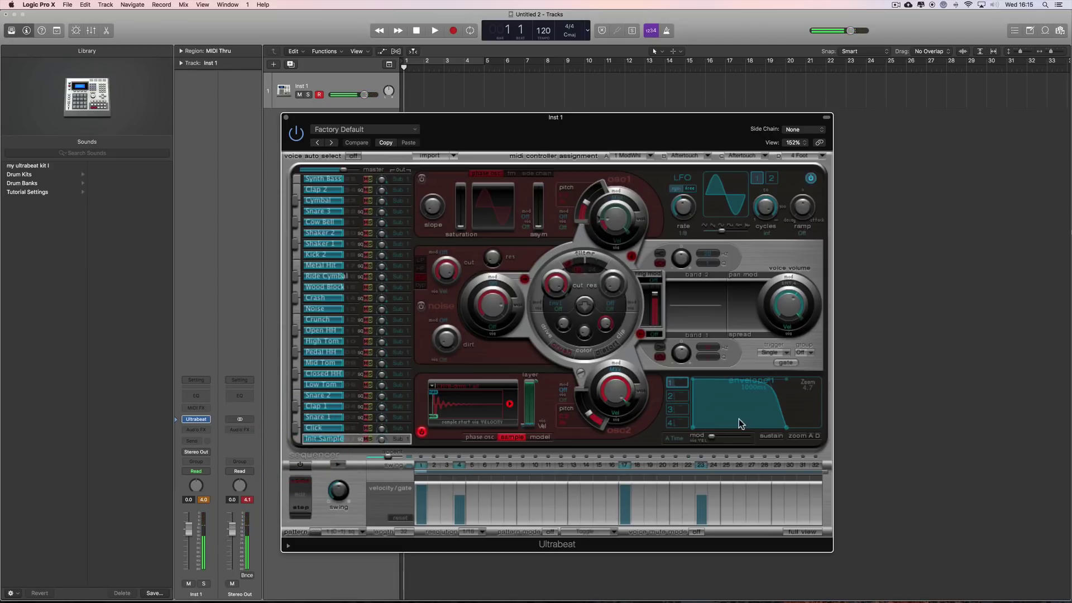
Step: Display envelope 4 of the sample voice and rename the voice Kick
{"action": "left_click", "coordinate": [684, 422]}
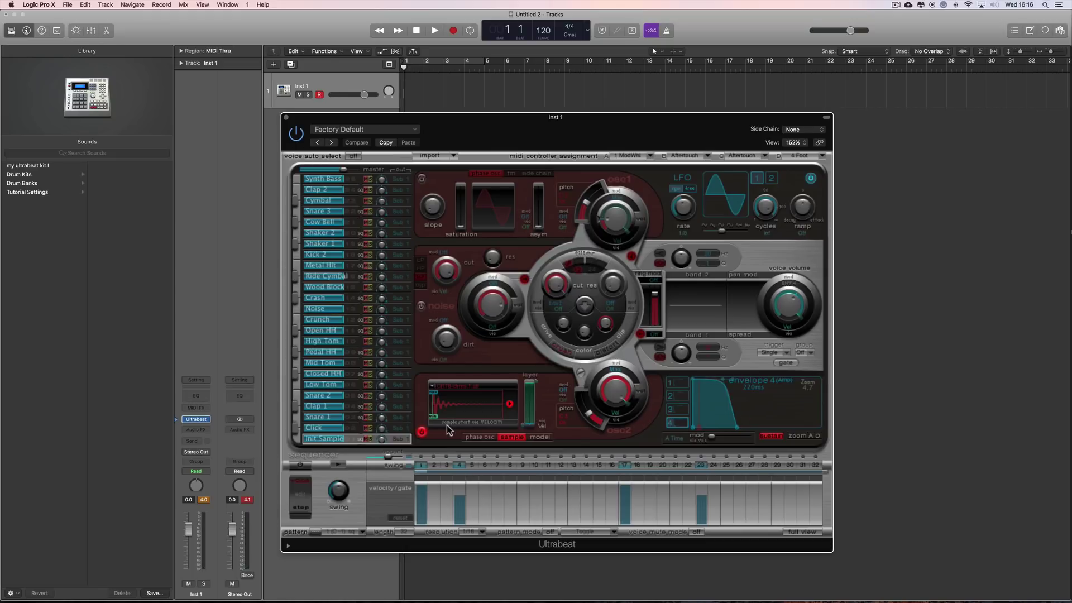
{"action": "double_click", "coordinate": [326, 440]}
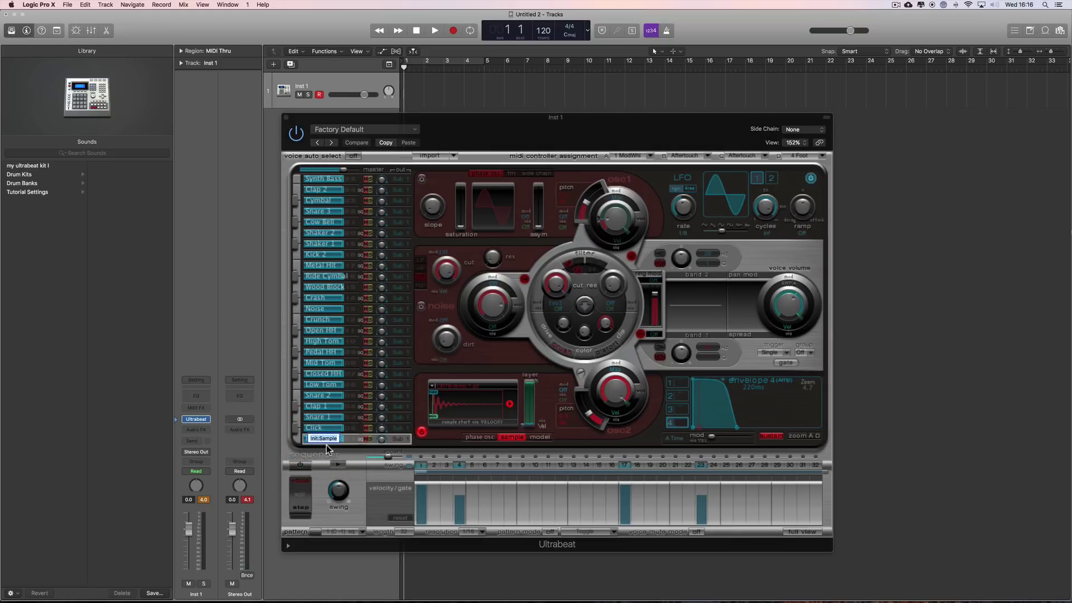
{"action": "type", "text": "Kick"}
{"action": "key", "text": "Return"}
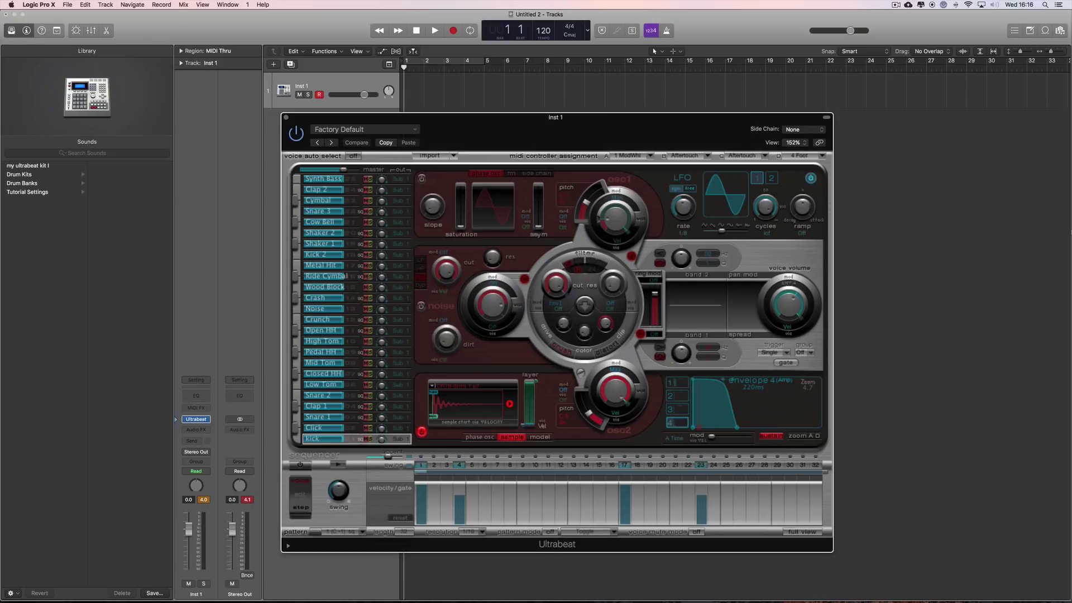
Step: Initialize the Snare 1 voice with the Sample preset
{"action": "left_click", "coordinate": [335, 419]}
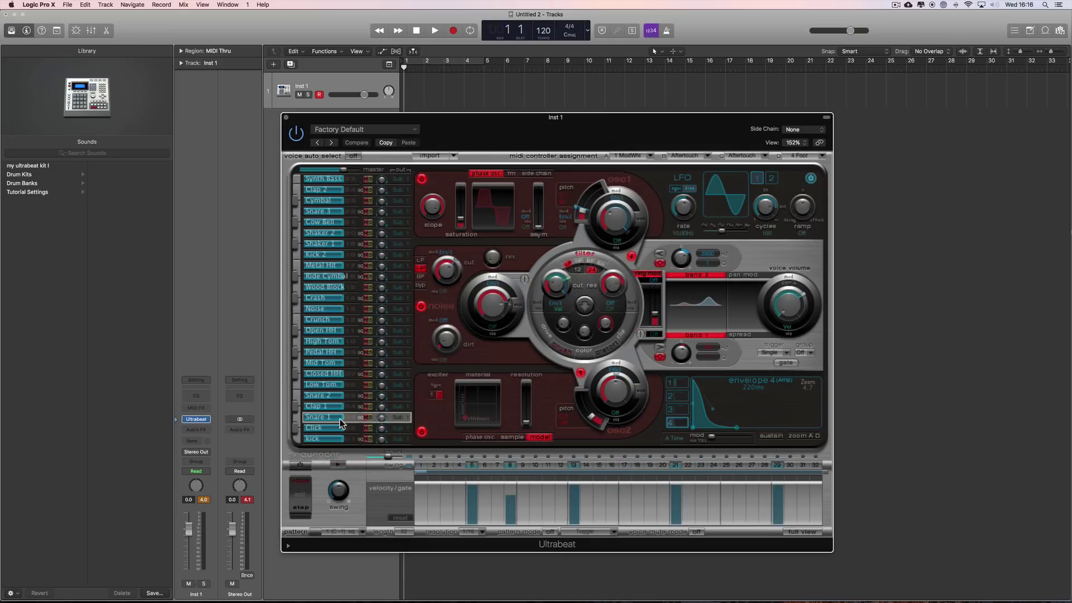
{"action": "right_click", "coordinate": [347, 417]}
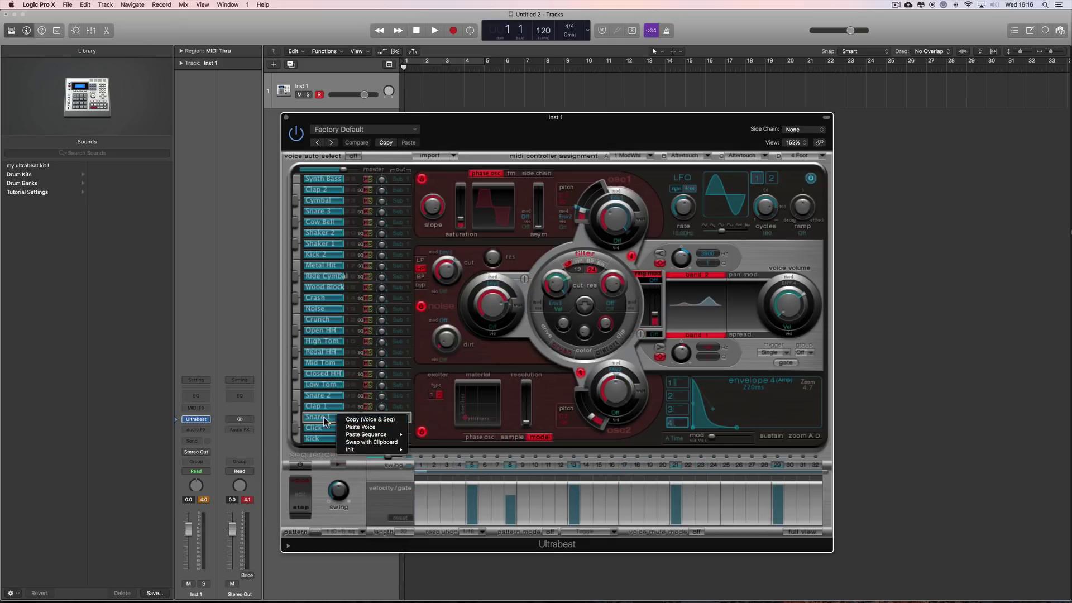
{"action": "left_click", "coordinate": [357, 426]}
{"action": "right_click", "coordinate": [348, 417]}
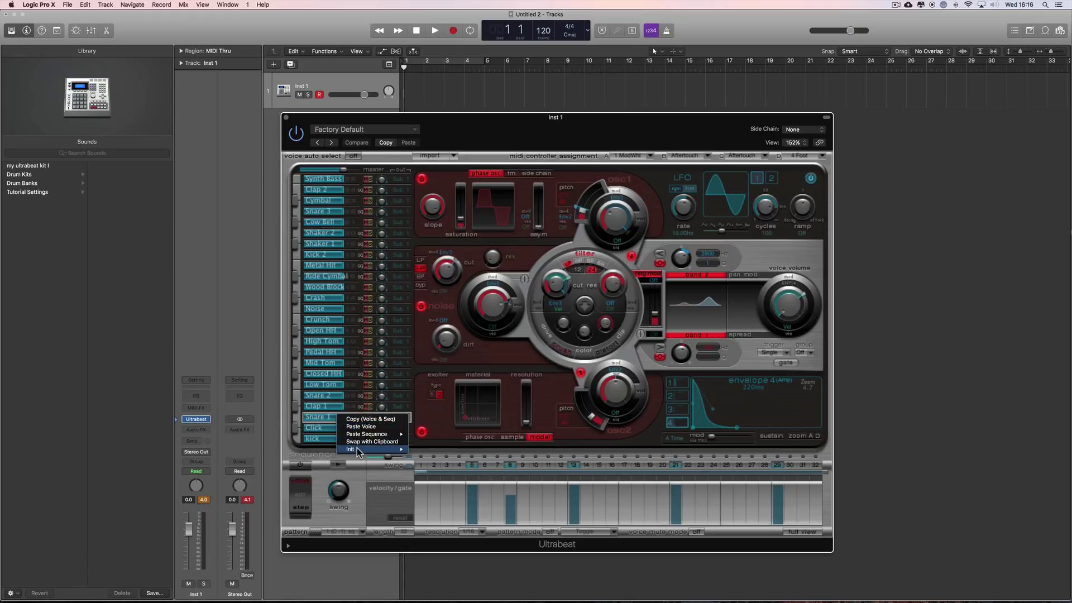
{"action": "mouse_move", "coordinate": [385, 448]}
{"action": "left_click", "coordinate": [428, 524]}
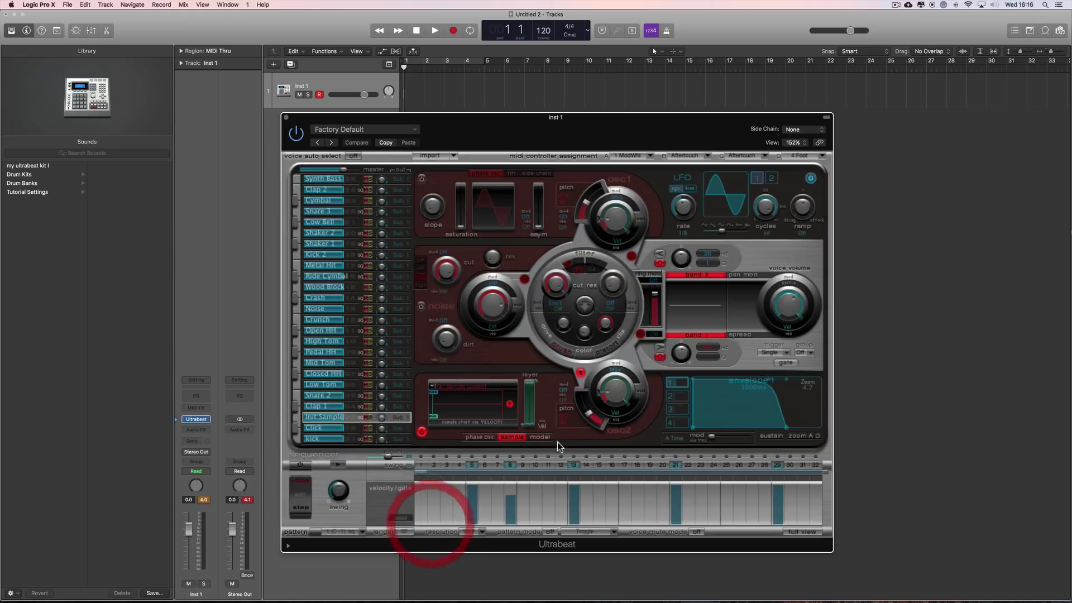
Step: Bypass the filter for oscillator 2 of the new sample voice, raise its volume and switch off both EQ bands
{"action": "left_click", "coordinate": [581, 374]}
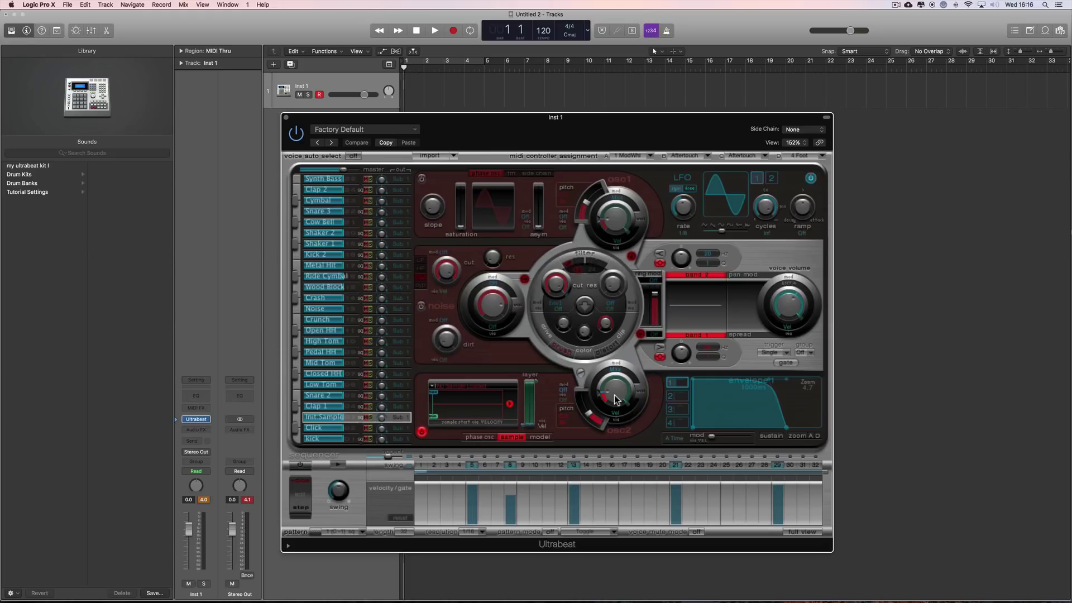
{"action": "left_click", "coordinate": [695, 335]}
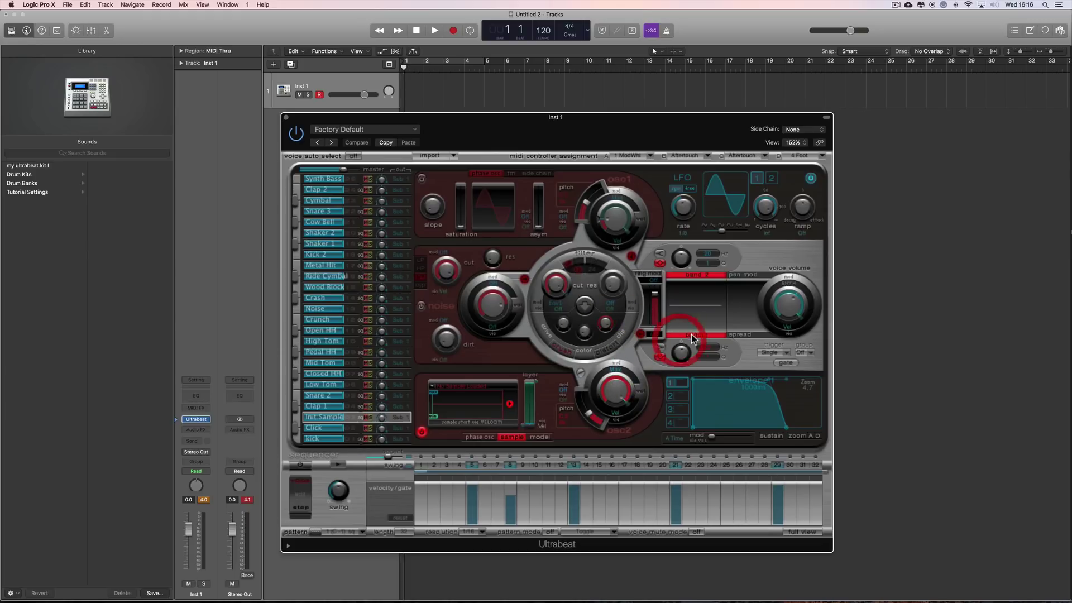
{"action": "left_click", "coordinate": [701, 275]}
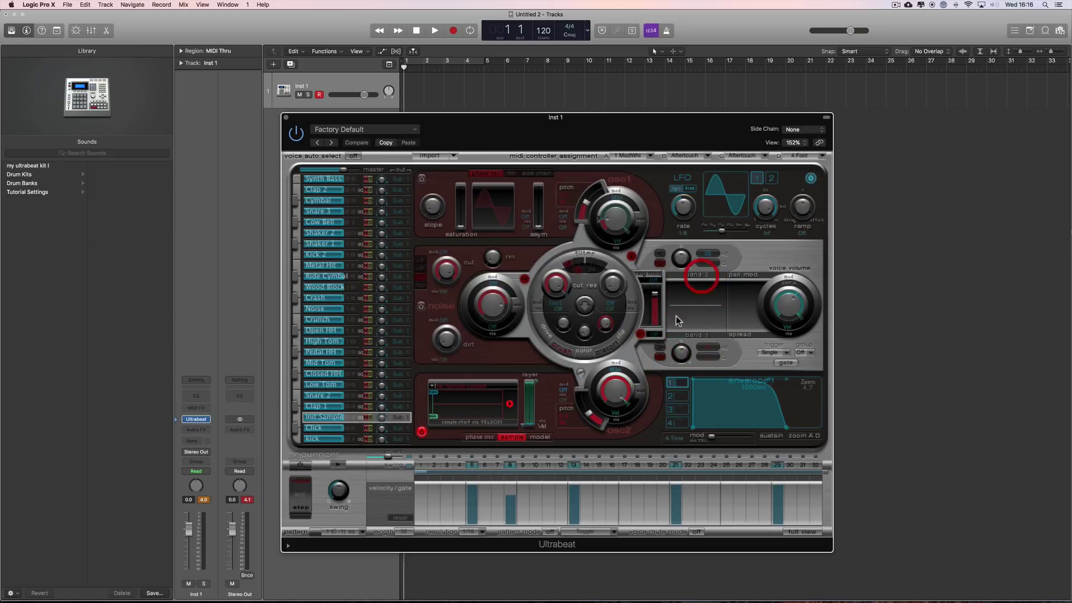
Step: Browse the Roland CR-78 folder for a snare sample and audition the CR78-drms files from 3 to 27
{"action": "left_click", "coordinate": [467, 390]}
{"action": "left_click", "coordinate": [464, 398]}
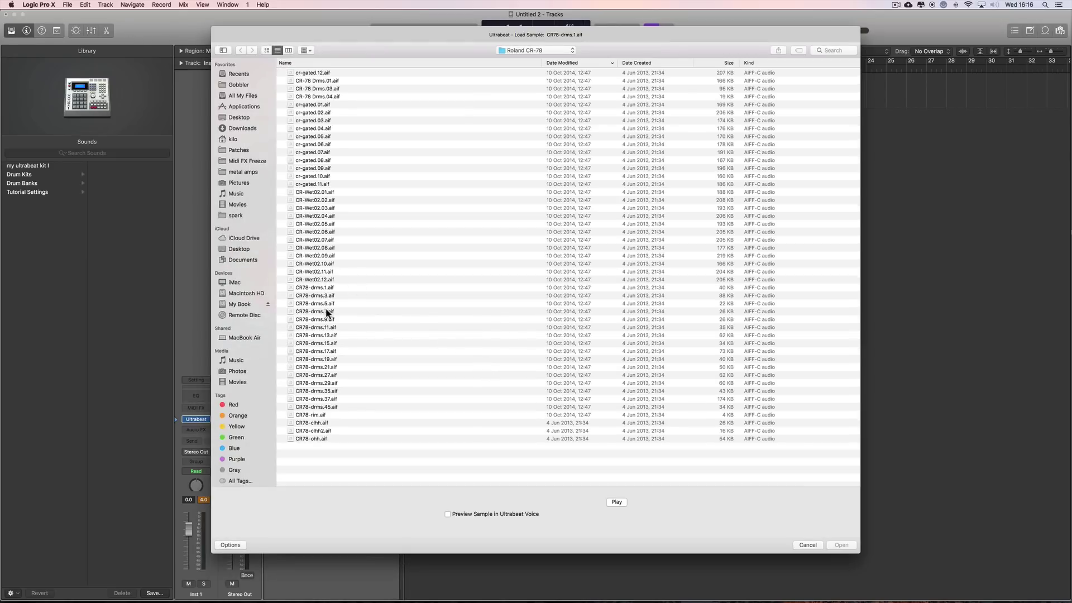
{"action": "left_click", "coordinate": [321, 312]}
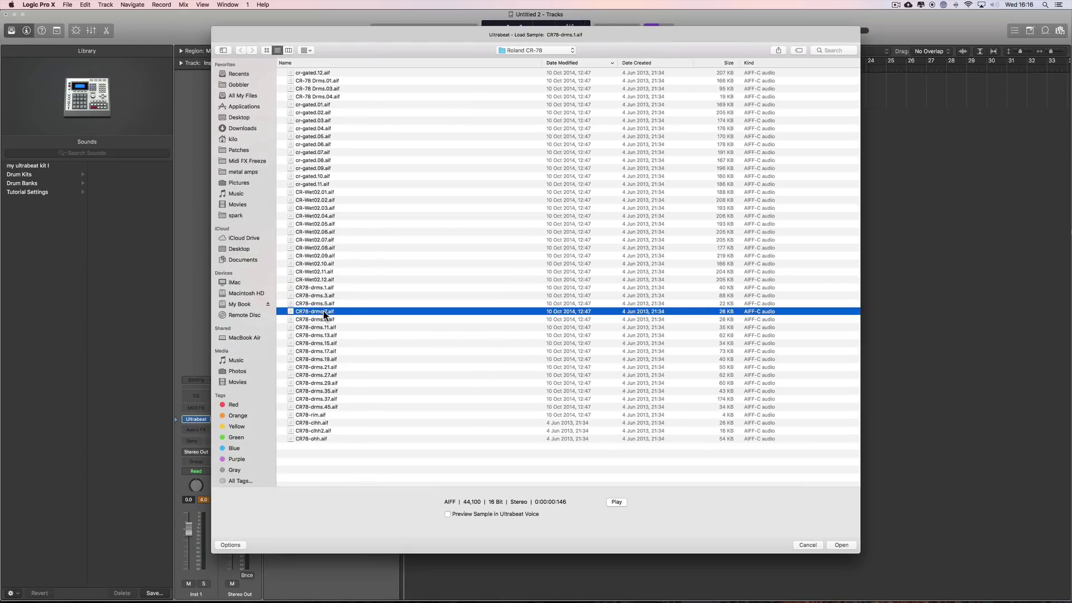
{"action": "key", "text": "Up"}
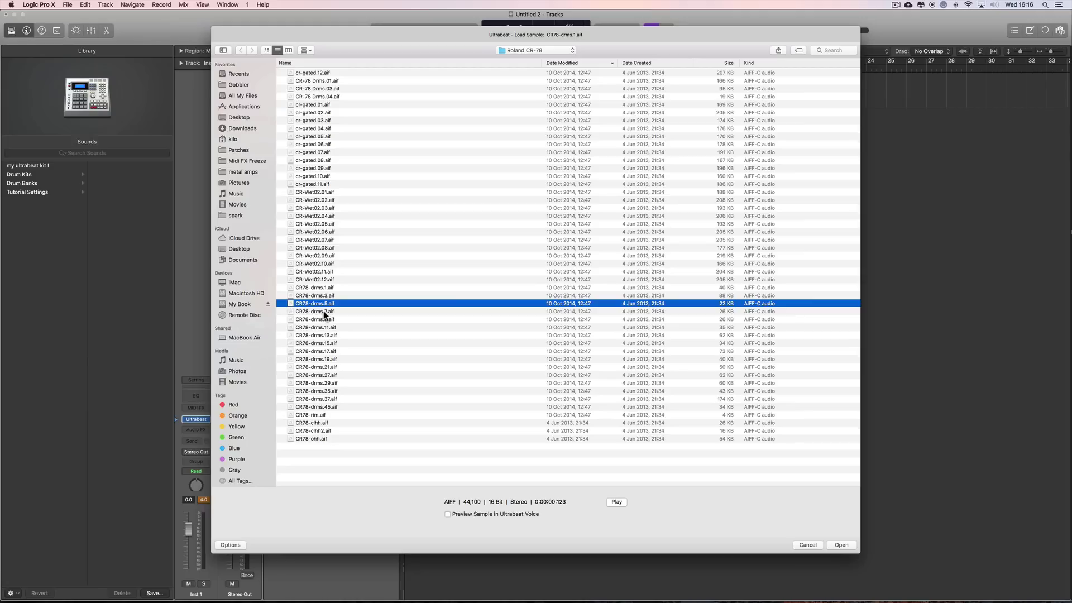
{"action": "left_click", "coordinate": [618, 503]}
{"action": "key", "text": "Down"}
{"action": "key", "text": "Down"}
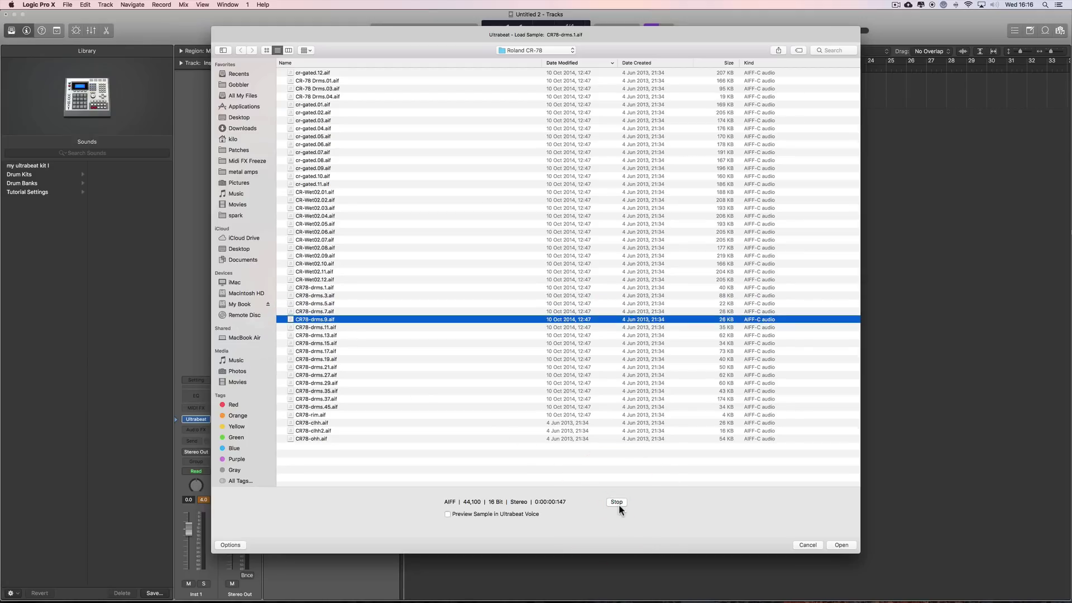
{"action": "key", "text": "Up"}
{"action": "key", "text": "Up"}
{"action": "key", "text": "Up"}
{"action": "key", "text": "Up"}
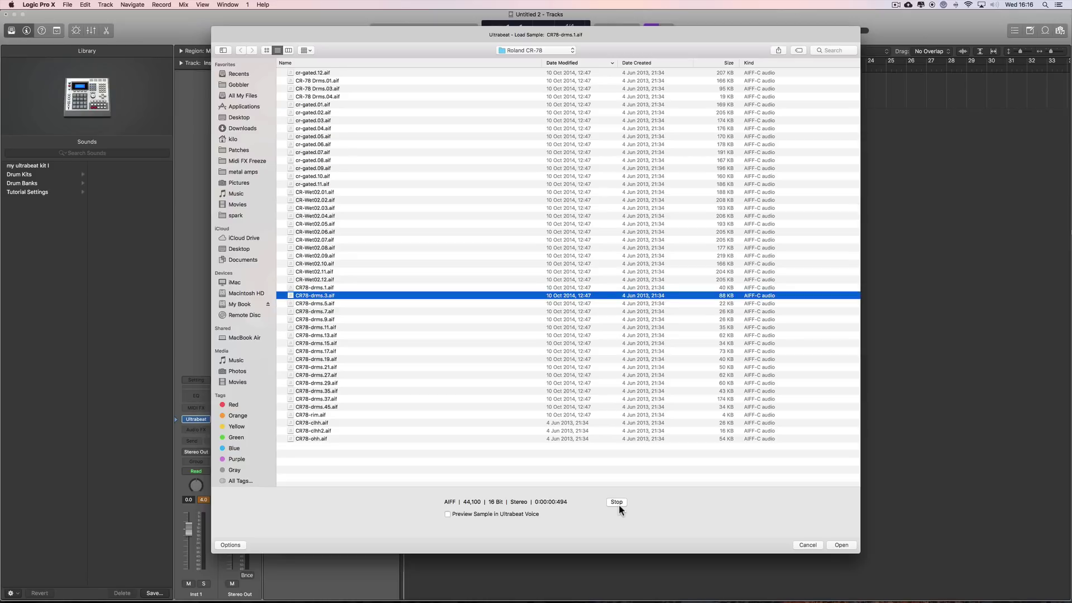
{"action": "key", "text": "Down"}
{"action": "key", "text": "Down"}
{"action": "key", "text": "Down"}
{"action": "key", "text": "Down"}
{"action": "key", "text": "Down"}
{"action": "key", "text": "Down"}
{"action": "key", "text": "Down"}
{"action": "key", "text": "Down"}
{"action": "key", "text": "Down"}
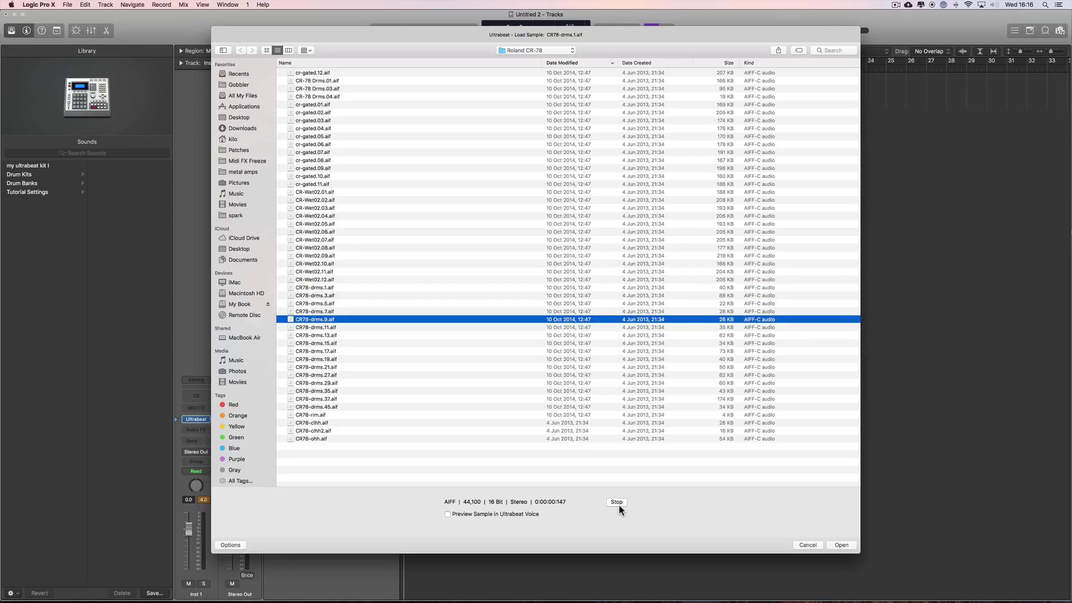
{"action": "key", "text": "Down"}
{"action": "key", "text": "Down"}
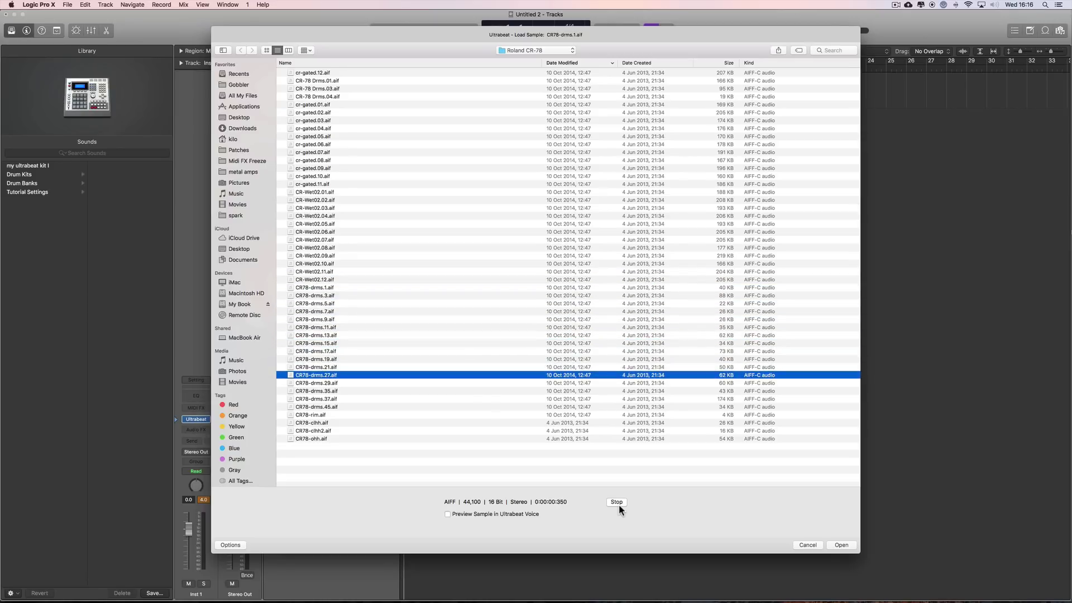
Step: Load CR78-drms.7.aif into oscillator 2 of the new sample voice
{"action": "key", "text": "Up"}
{"action": "key", "text": "Up"}
{"action": "key", "text": "Up"}
{"action": "key", "text": "Up"}
{"action": "key", "text": "Up"}
{"action": "key", "text": "Up"}
{"action": "key", "text": "Up"}
{"action": "key", "text": "Up"}
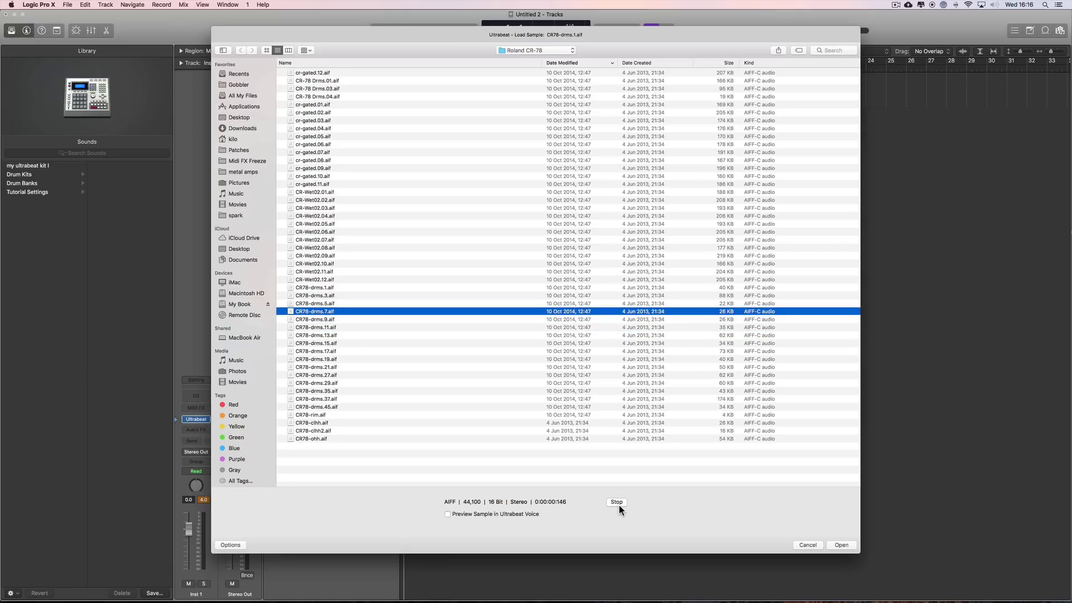
{"action": "left_click", "coordinate": [838, 544]}
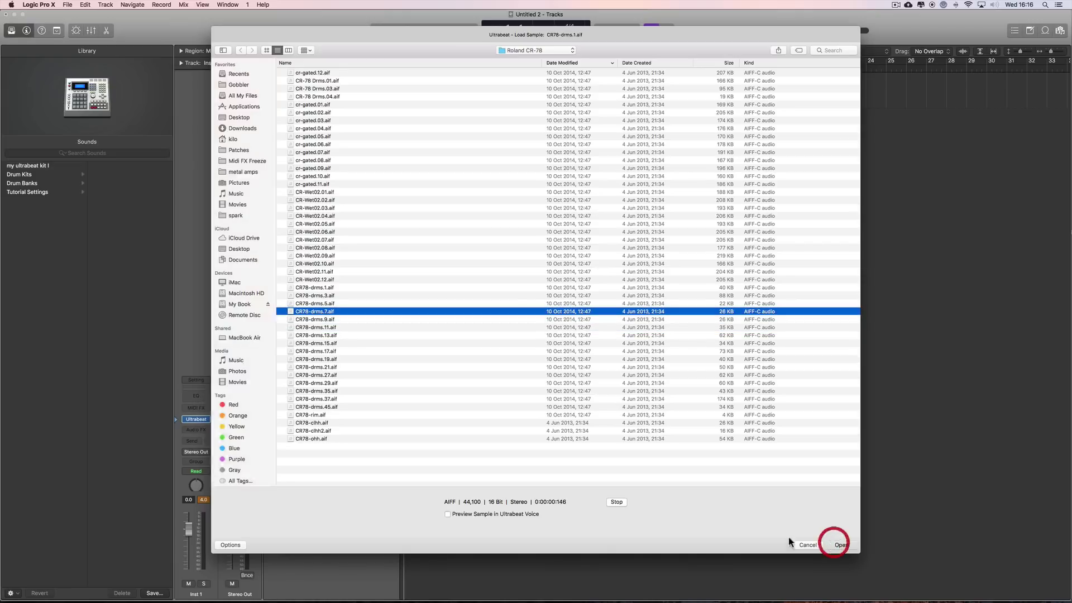
Step: Rename the sample voice snare and play it once to hear it
{"action": "double_click", "coordinate": [322, 418]}
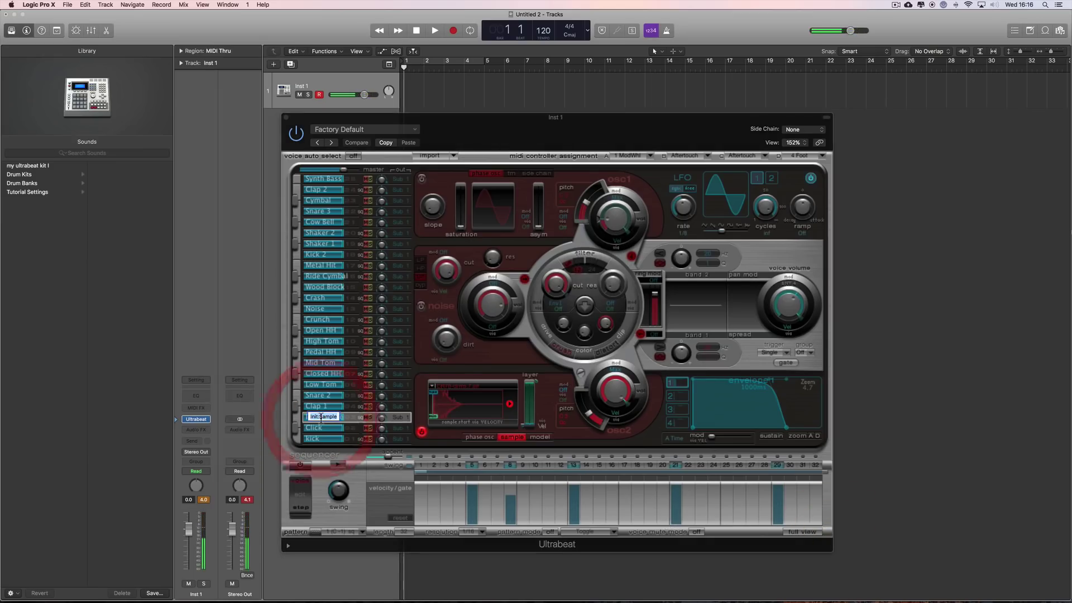
{"action": "type", "text": "snare"}
{"action": "key", "text": "Return"}
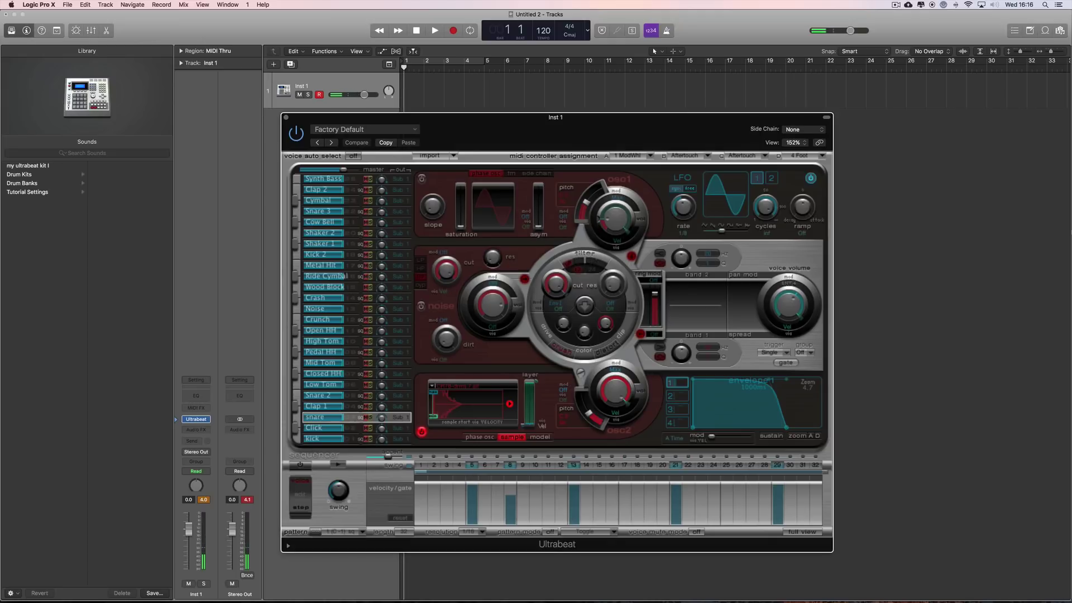
{"action": "left_click", "coordinate": [297, 418]}
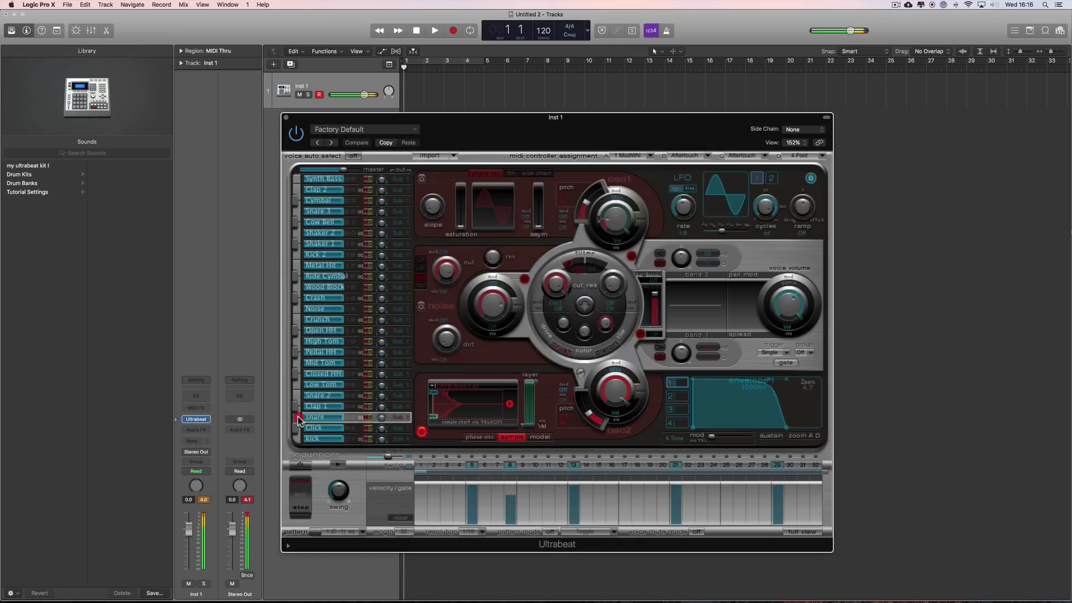
Step: Initialize the Closed HH voice with the Sample preset
{"action": "left_click", "coordinate": [347, 373]}
{"action": "right_click", "coordinate": [350, 373]}
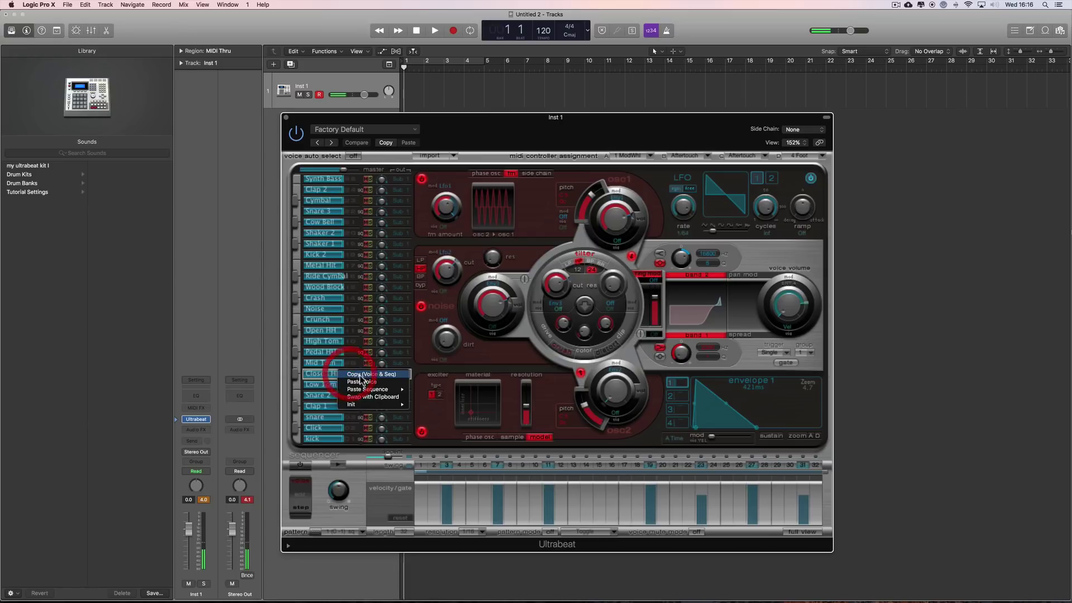
{"action": "mouse_move", "coordinate": [359, 404]}
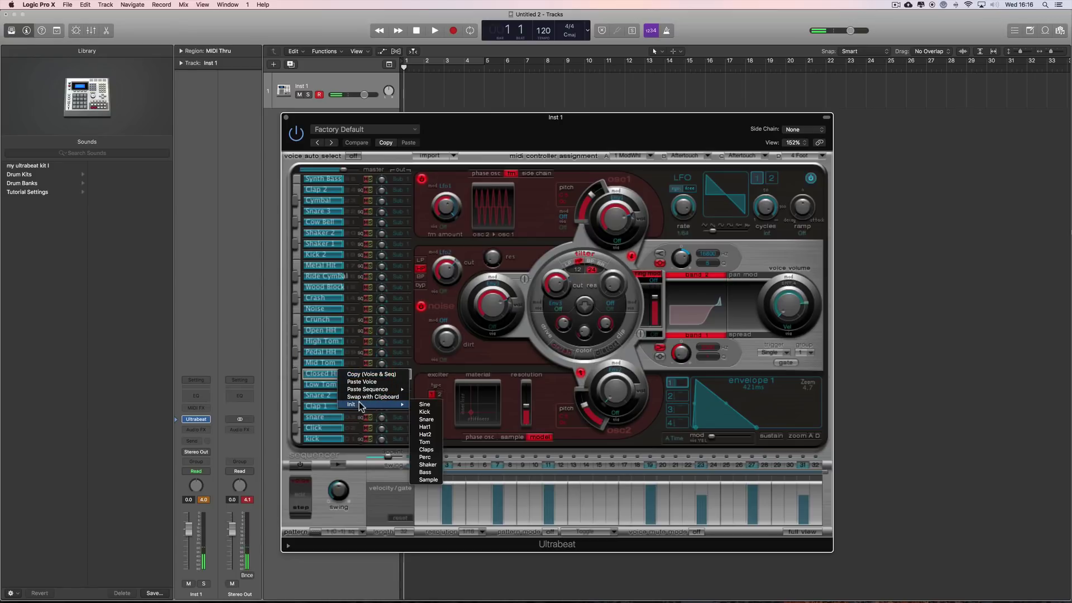
{"action": "left_click", "coordinate": [428, 480]}
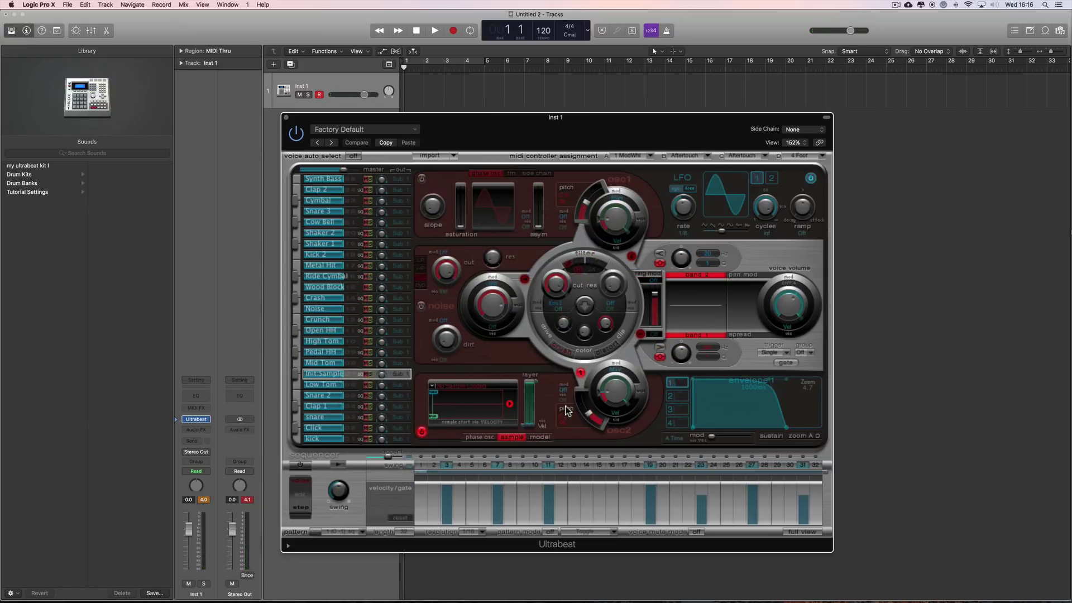
Step: Bypass the filter for oscillator 2 of the former Closed HH voice, raise its volume and switch off both EQ bands
{"action": "left_click", "coordinate": [580, 373]}
{"action": "left_click_drag", "start_coordinate": [610, 361], "coordinate": [630, 364]}
{"action": "left_click", "coordinate": [699, 334]}
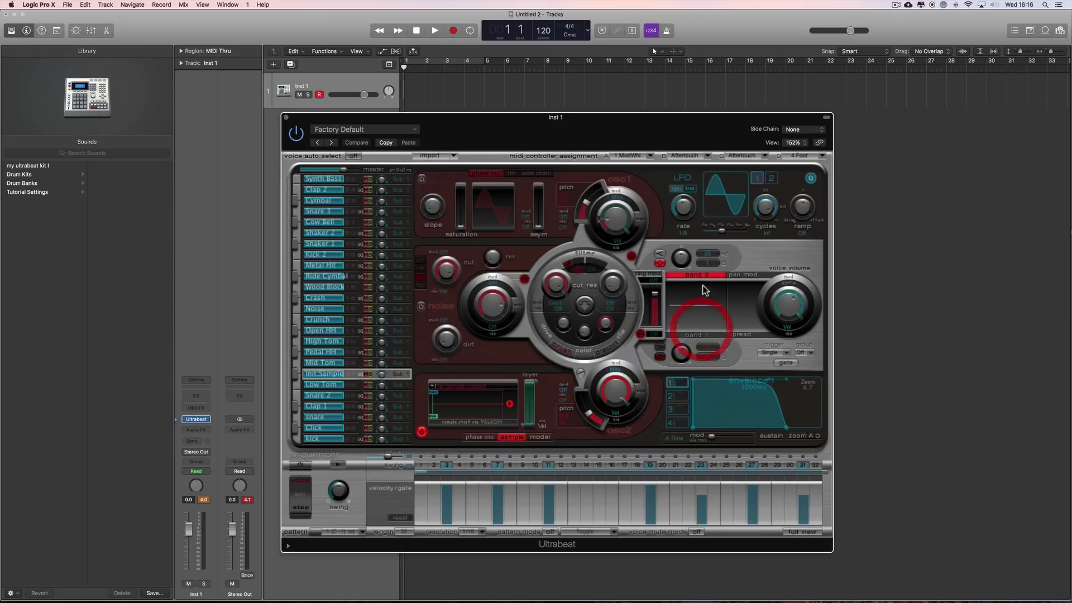
{"action": "left_click", "coordinate": [702, 275]}
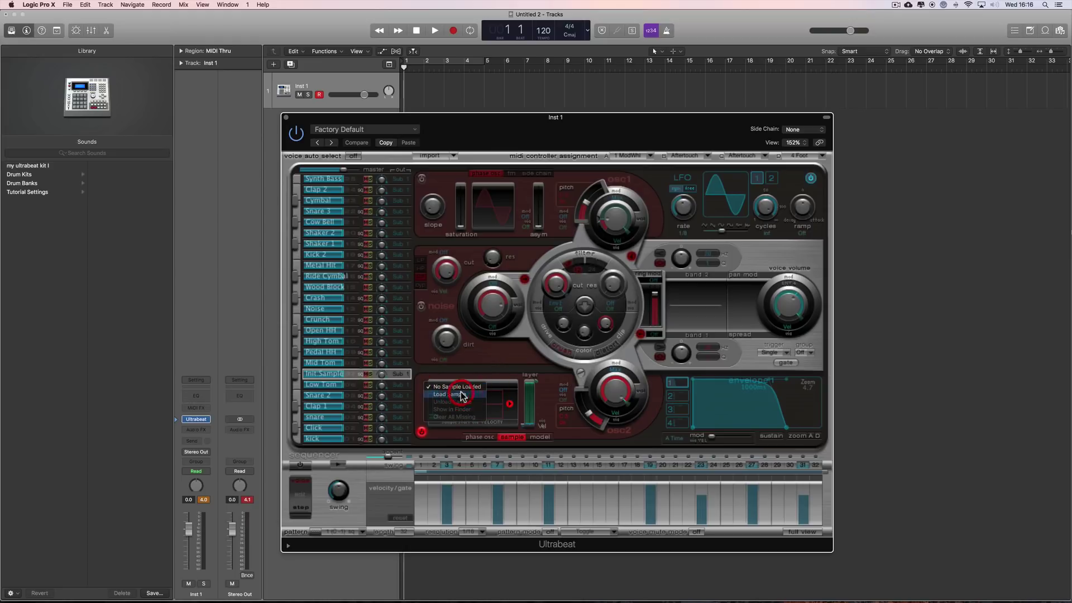
Step: Browse the Roland CR-78 folder for a hi-hat sample, auditioning the two closed hi-hat files and the CR78-drms files above them
{"action": "left_click", "coordinate": [461, 386]}
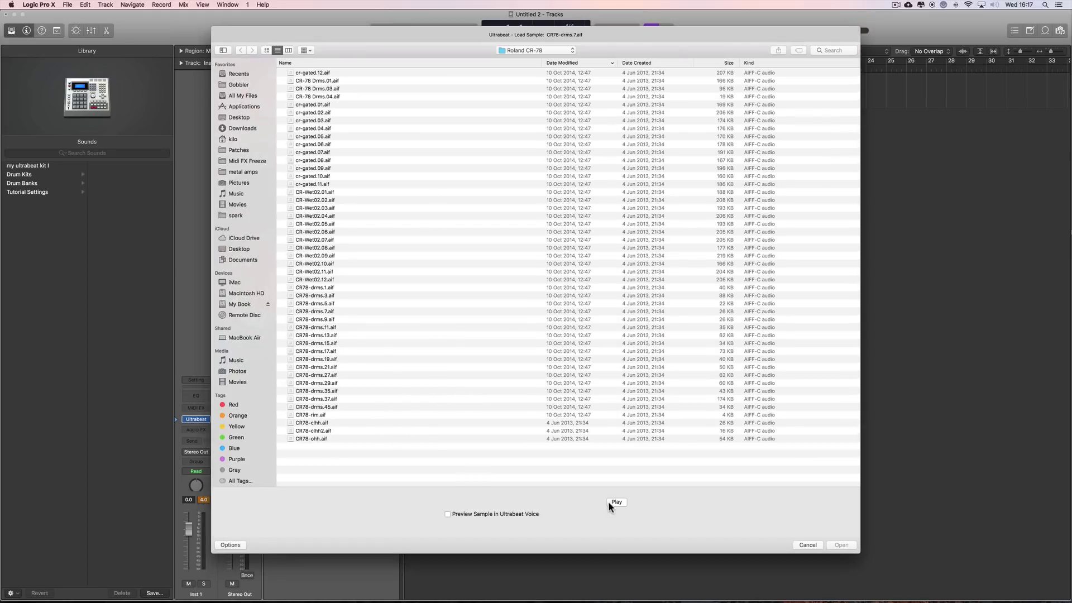
{"action": "left_click", "coordinate": [316, 424]}
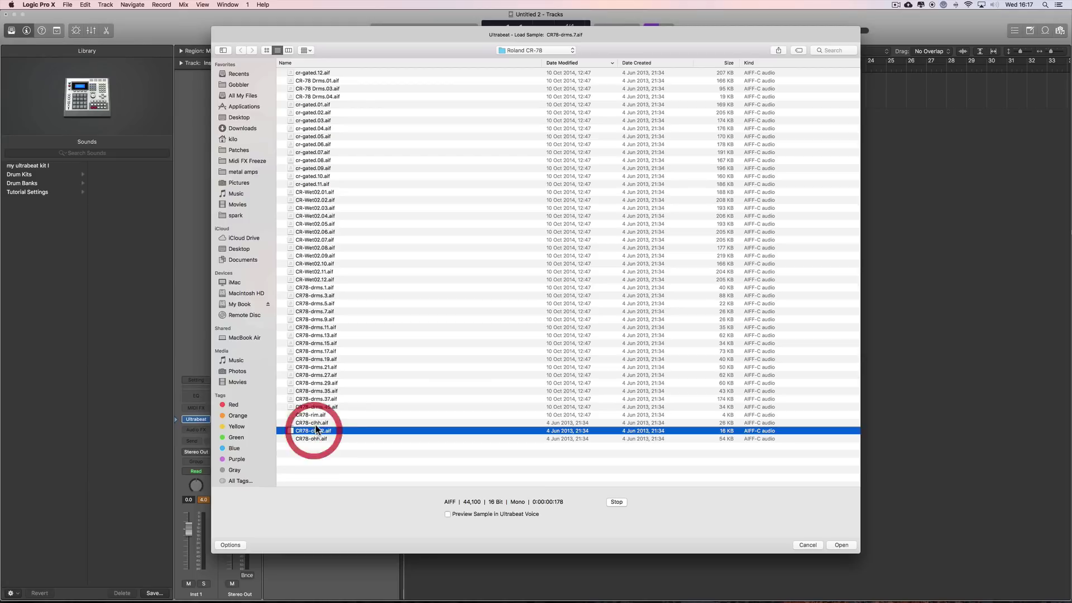
{"action": "left_click", "coordinate": [317, 431]}
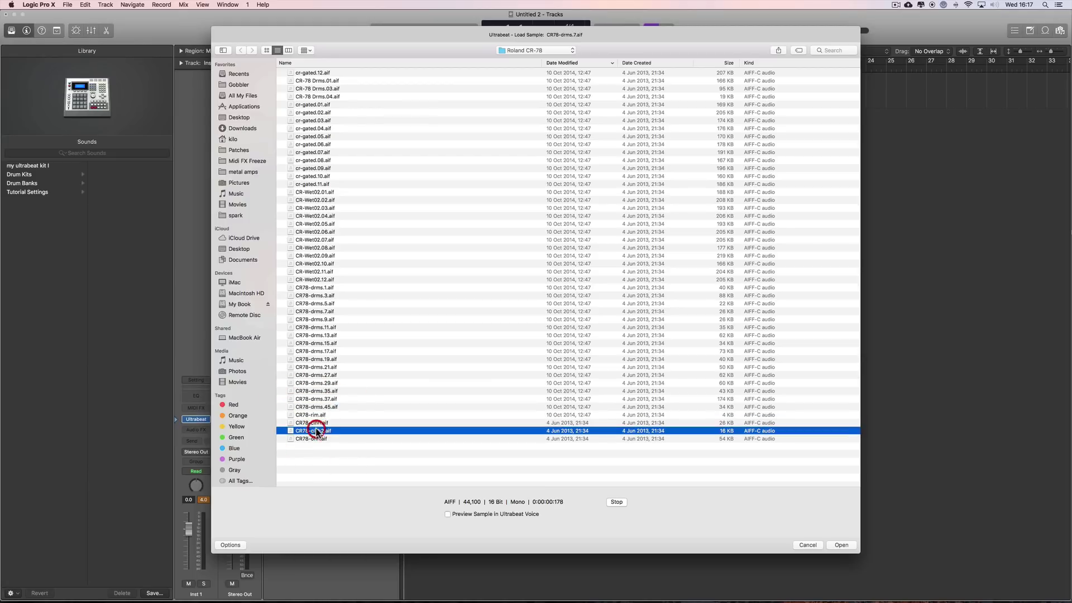
{"action": "left_click", "coordinate": [317, 424]}
{"action": "left_click", "coordinate": [317, 430]}
{"action": "left_click", "coordinate": [318, 423]}
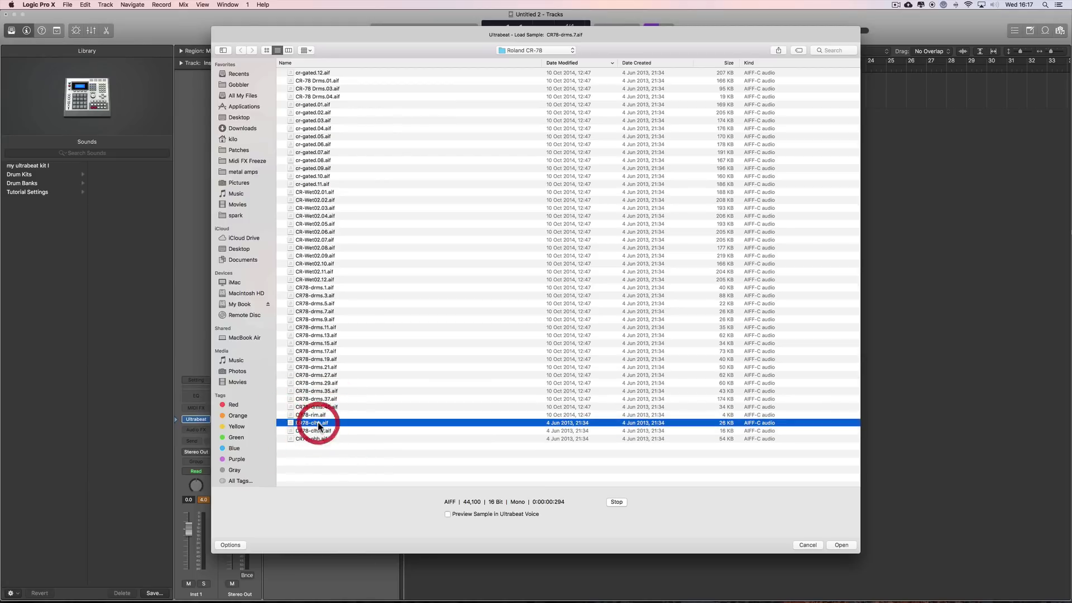
{"action": "key", "text": "Up"}
{"action": "key", "text": "Up"}
{"action": "key", "text": "Up"}
{"action": "key", "text": "Up"}
{"action": "key", "text": "Up"}
{"action": "key", "text": "Up"}
{"action": "key", "text": "Up"}
{"action": "key", "text": "Up"}
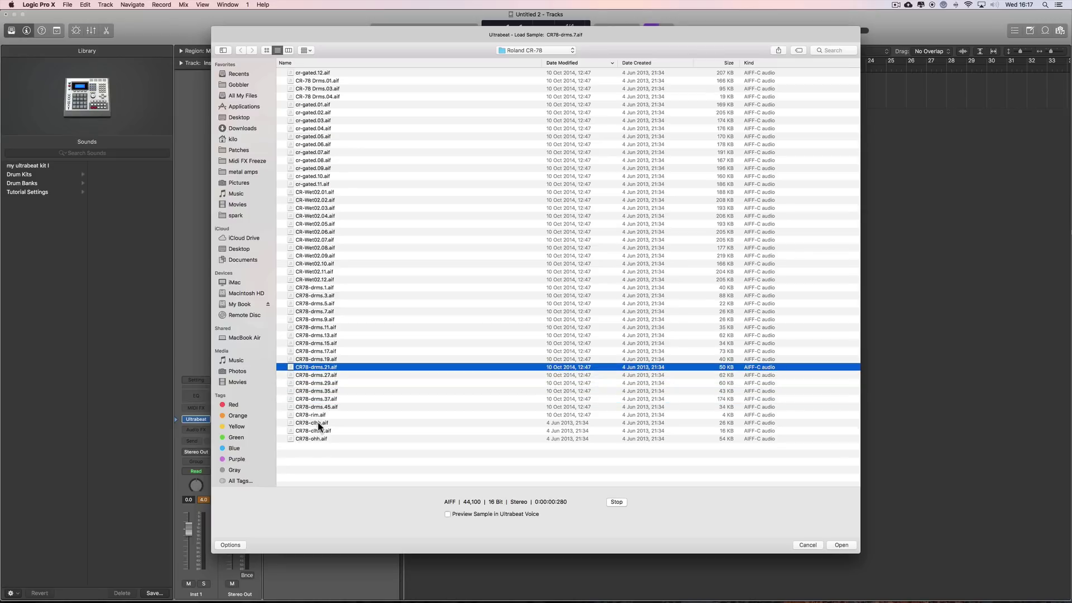
{"action": "key", "text": "Up"}
{"action": "key", "text": "Up"}
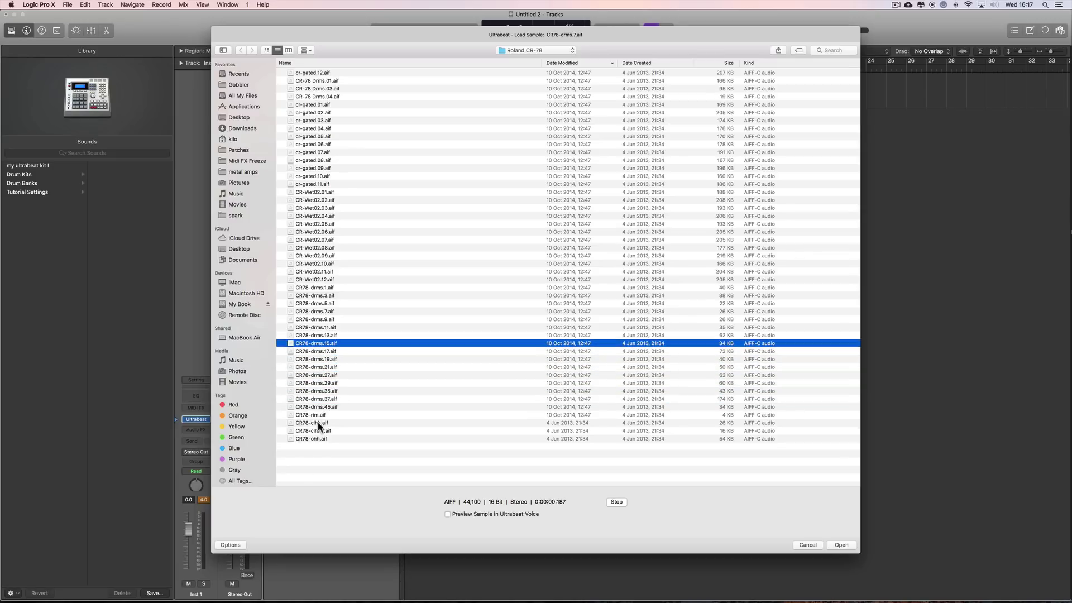
Step: Load CR78-drms.19.aif into oscillator 2 of the hi-hat voice
{"action": "key", "text": "Down"}
{"action": "key", "text": "Down"}
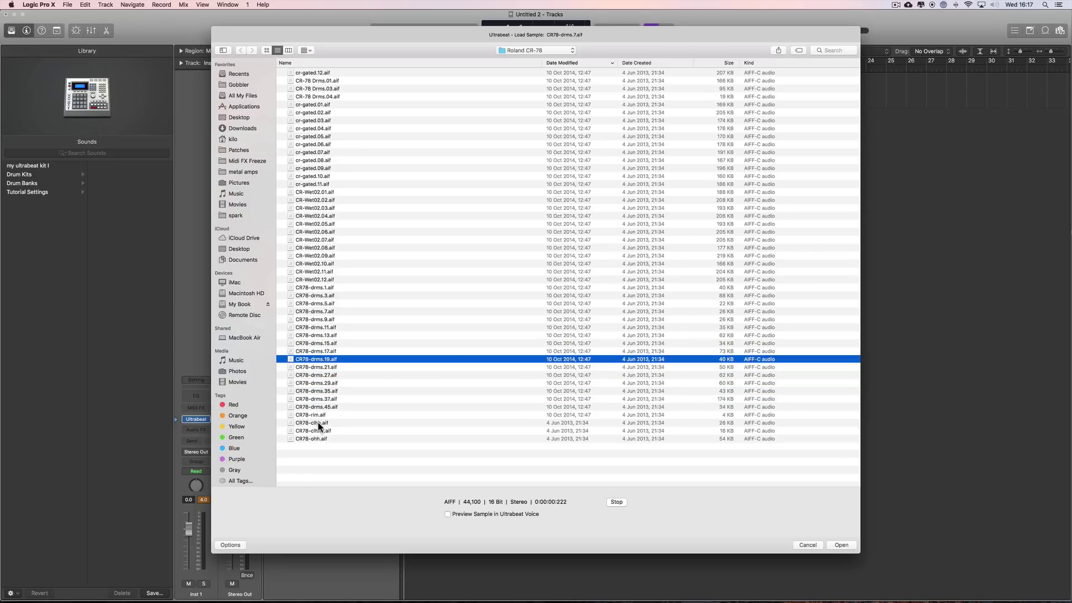
{"action": "left_click", "coordinate": [842, 546]}
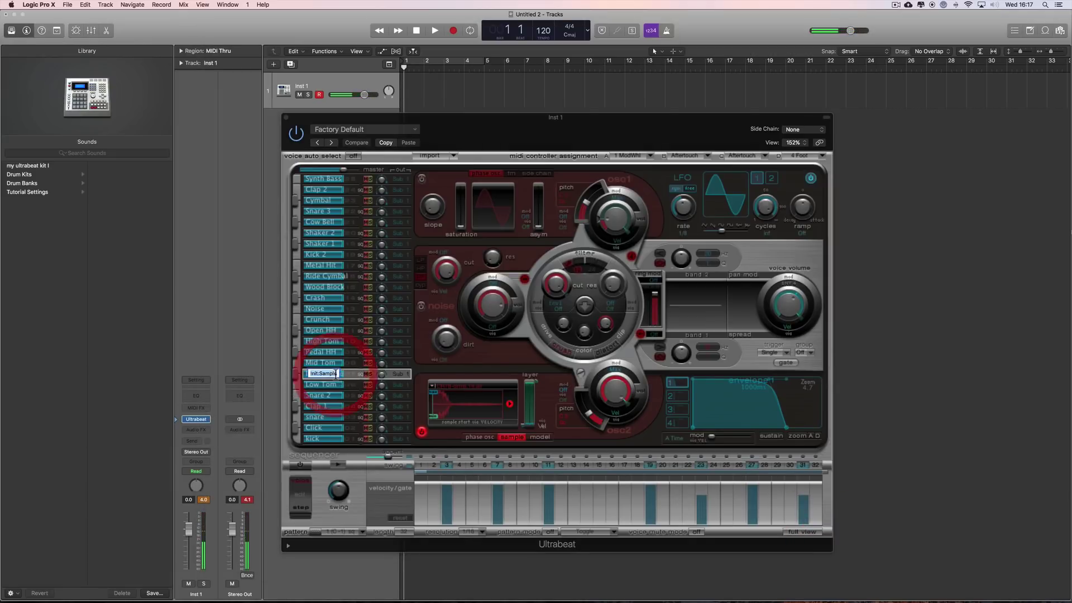
Step: Rename the hi-hat sample voice hats and play it once to hear it
{"action": "double_click", "coordinate": [321, 374]}
{"action": "type", "text": "hats"}
{"action": "key", "text": "Return"}
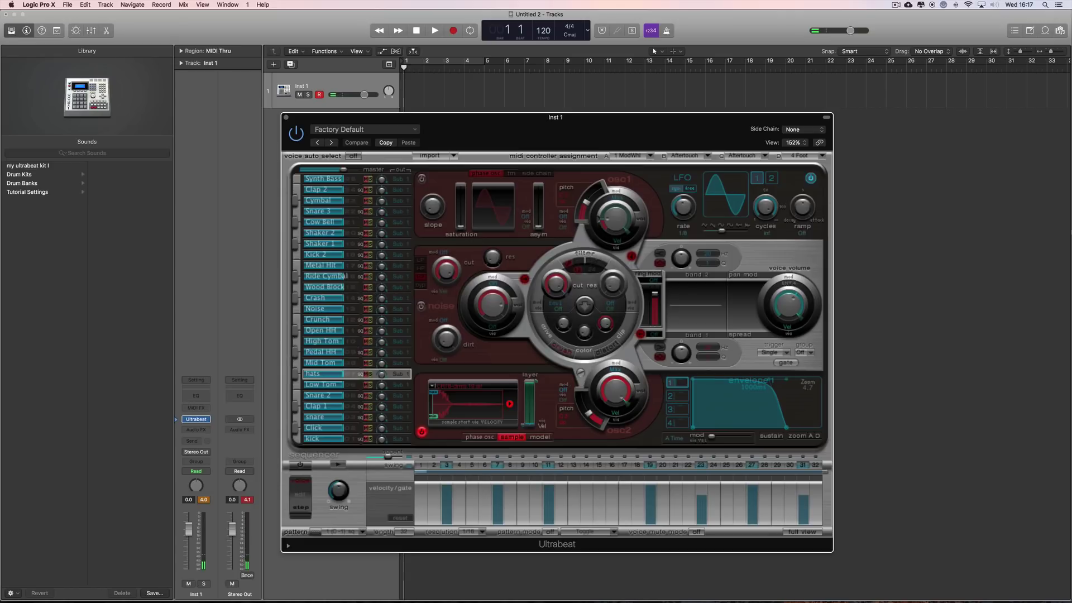
{"action": "left_click", "coordinate": [296, 373]}
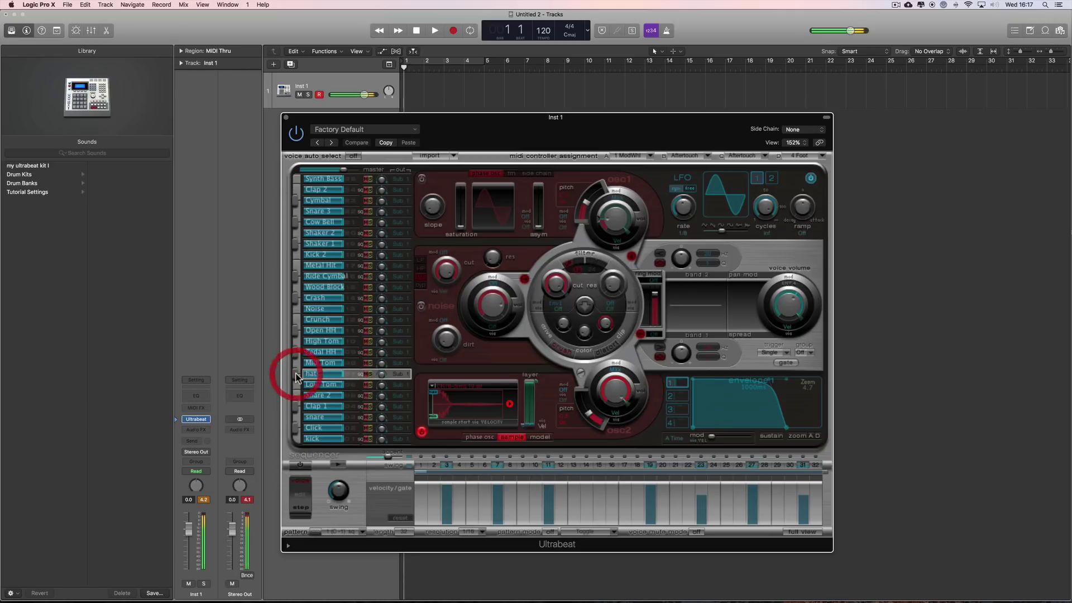
Step: Select the Clap 2 voice, then listen to part of Wayne Smith - Under Me Sleng Teng in Safari and return to Logic Pro X
{"action": "left_click", "coordinate": [353, 192]}
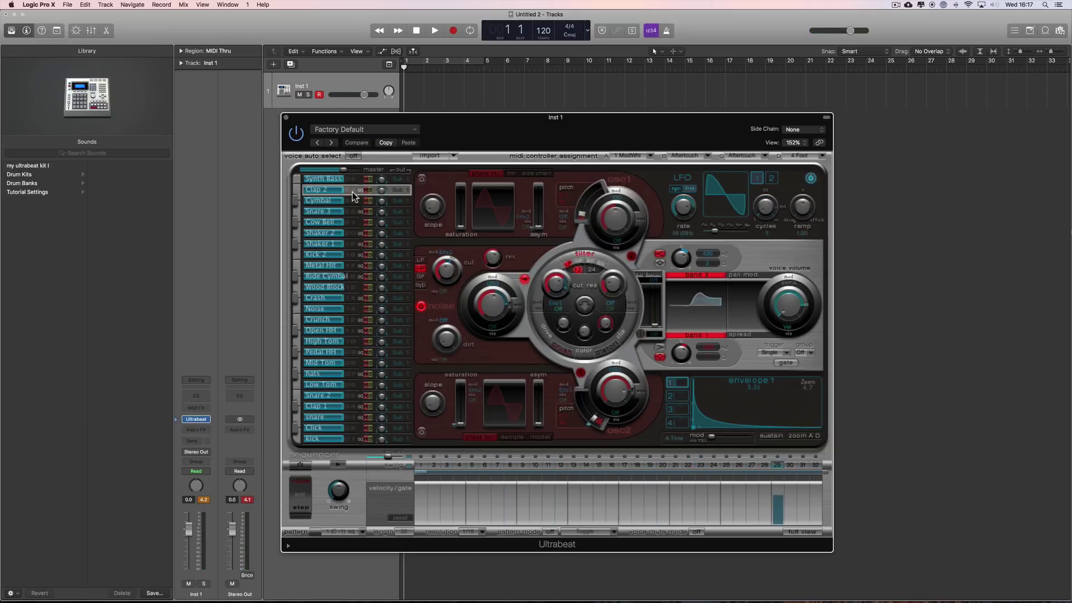
{"action": "key", "text": "super+Tab"}
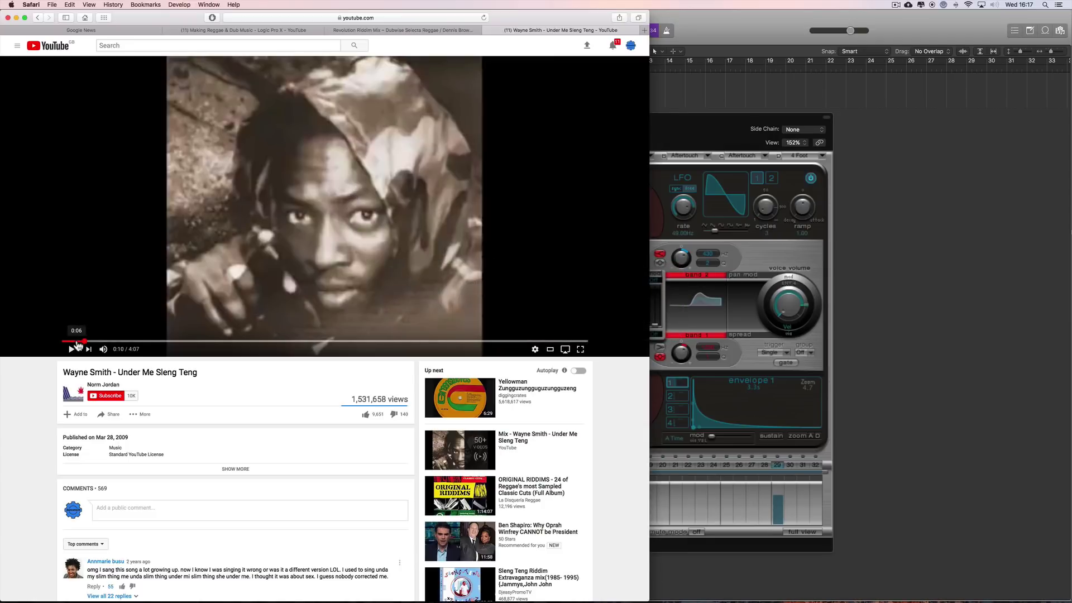
{"action": "left_click", "coordinate": [72, 349]}
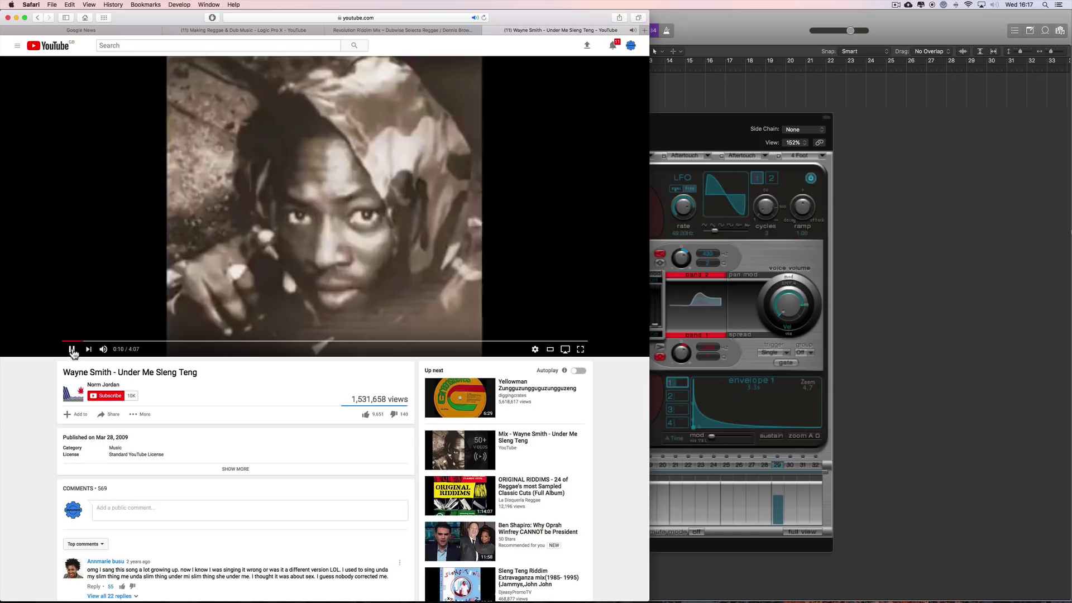
{"action": "left_click", "coordinate": [72, 350]}
{"action": "left_click", "coordinate": [706, 48]}
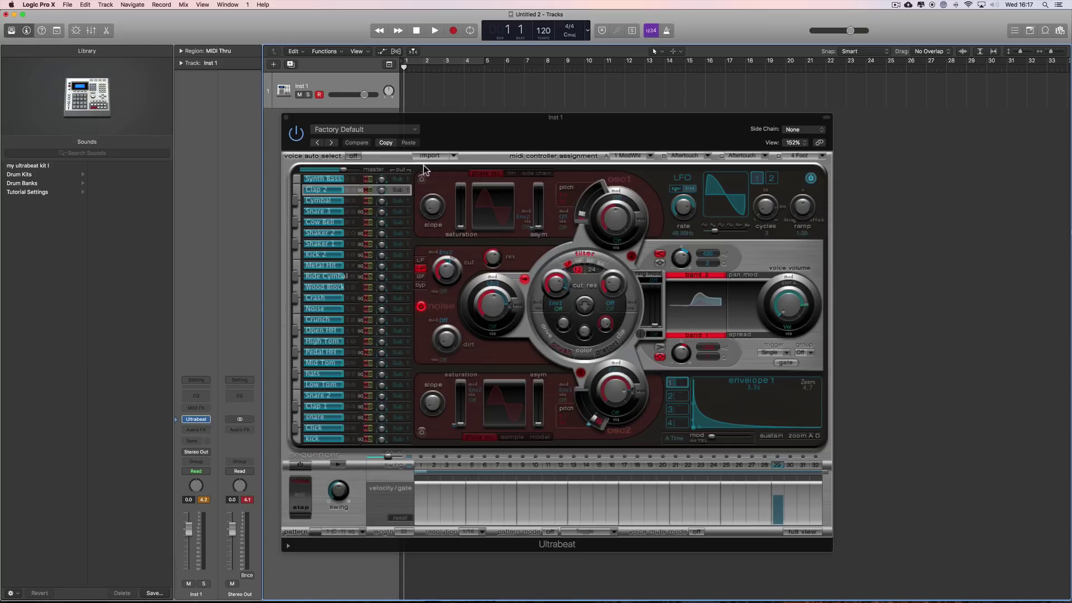
Step: Load Dub Smash.pst from the 01 Drum Kits folder as the Ultrabeat import kit
{"action": "left_click", "coordinate": [437, 158]}
{"action": "left_click", "coordinate": [437, 159]}
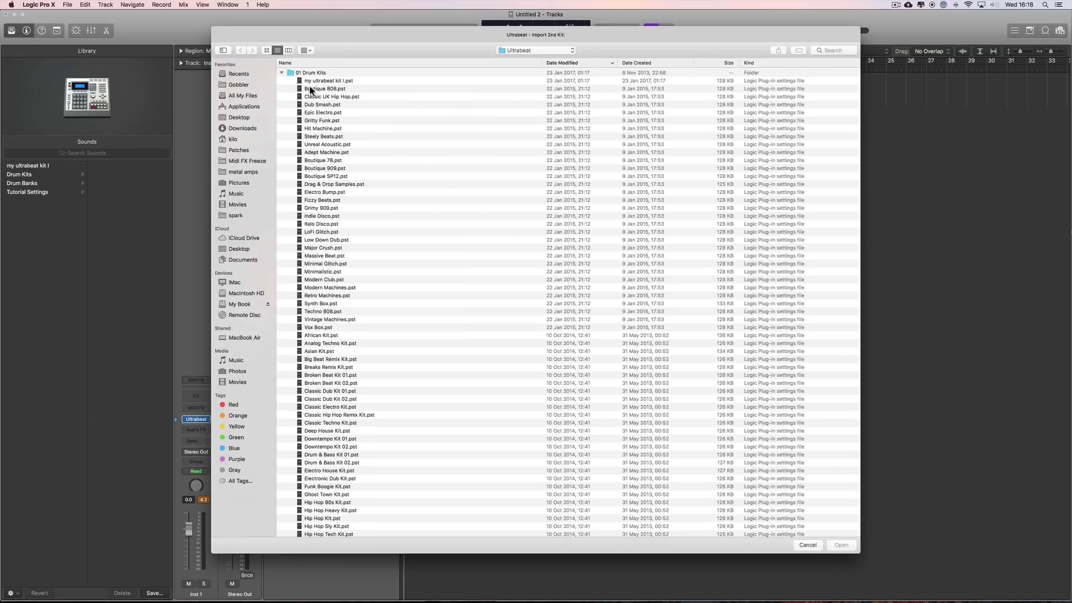
{"action": "left_click", "coordinate": [281, 73]}
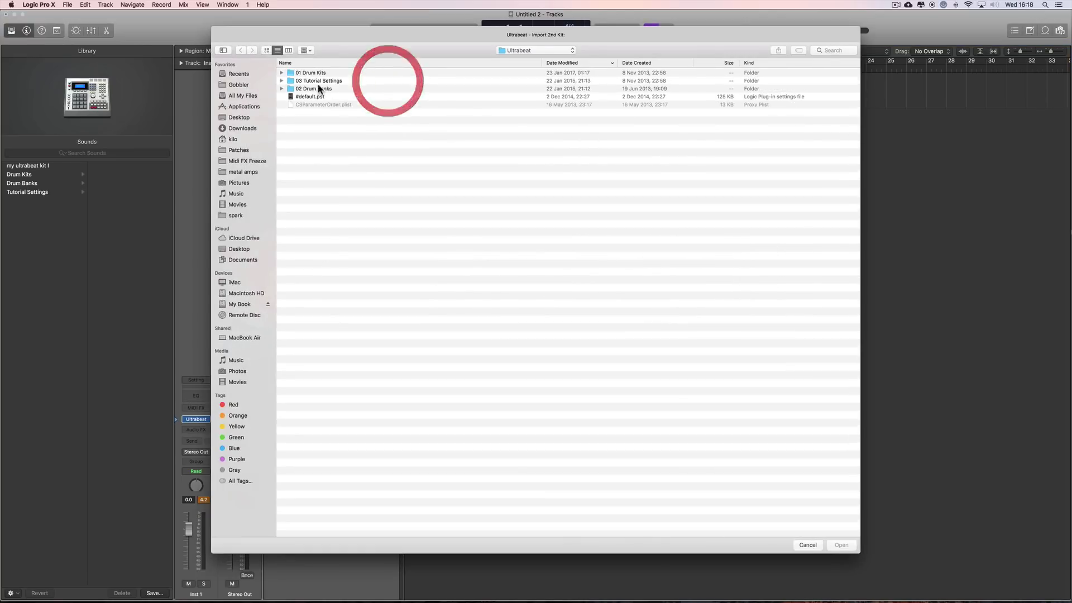
{"action": "left_click", "coordinate": [282, 73]}
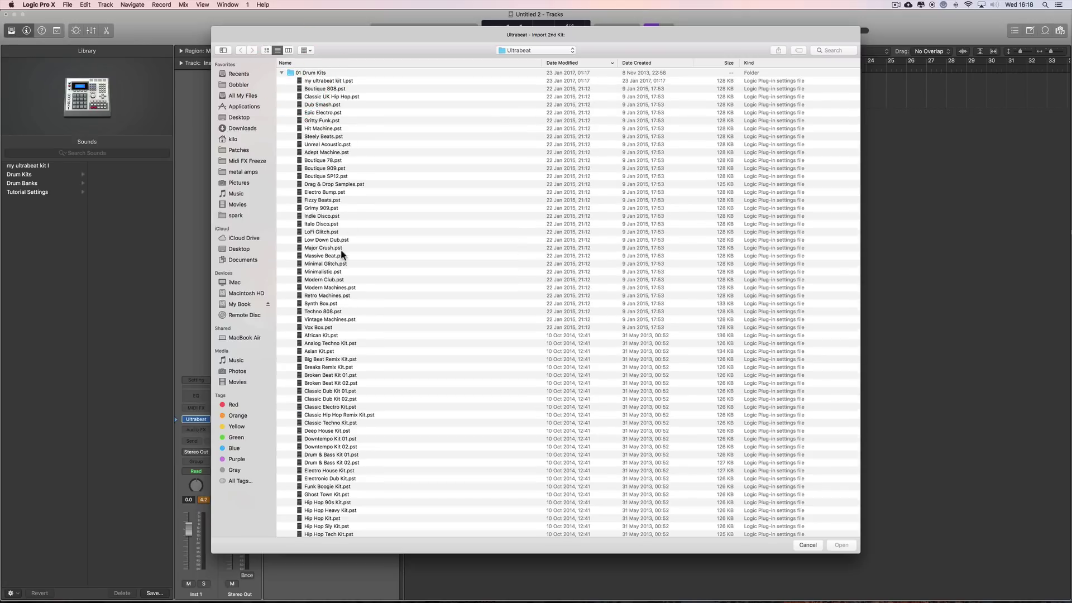
{"action": "left_click", "coordinate": [329, 105]}
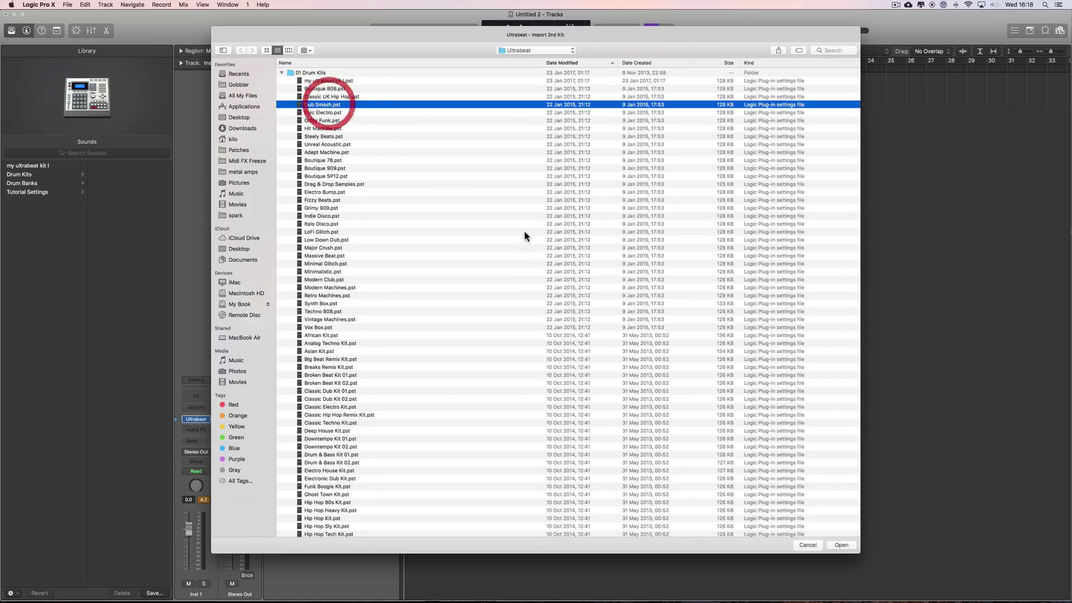
{"action": "left_click", "coordinate": [839, 546]}
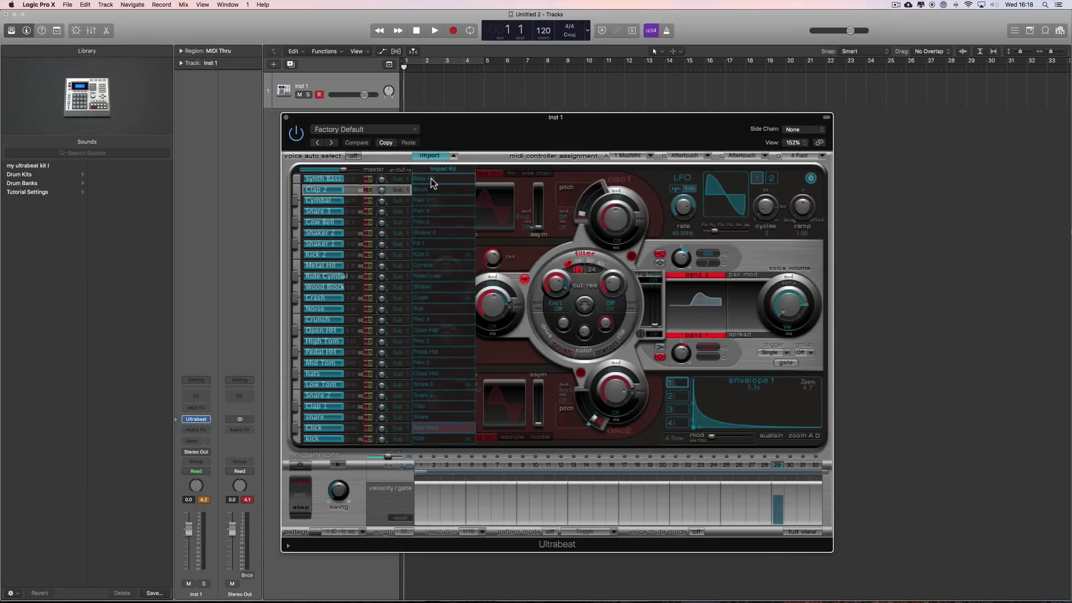
Step: Audition voices in the import kit's list, including Side Stick and Perc 2, then close the list
{"action": "left_click_drag", "start_coordinate": [431, 179], "coordinate": [430, 428]}
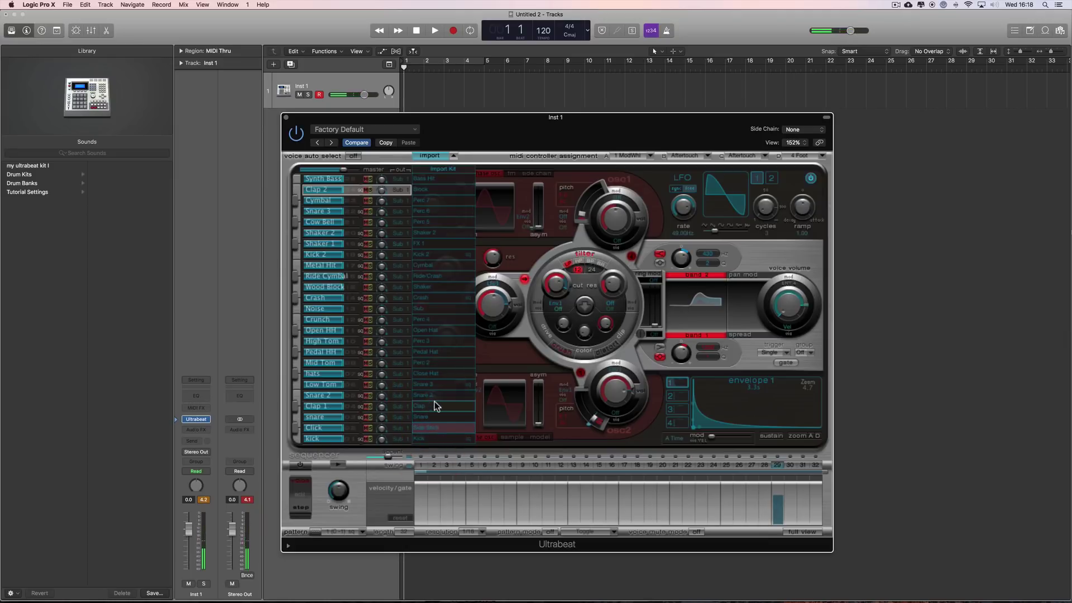
{"action": "left_click_drag", "start_coordinate": [439, 363], "coordinate": [336, 378]}
{"action": "left_click", "coordinate": [431, 360]}
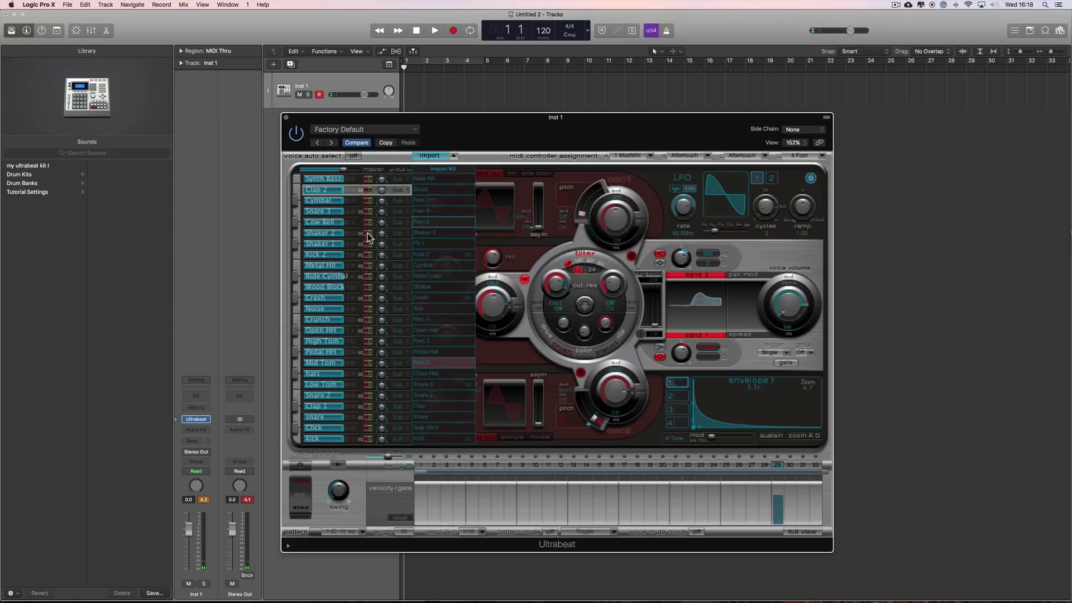
{"action": "left_click", "coordinate": [441, 153]}
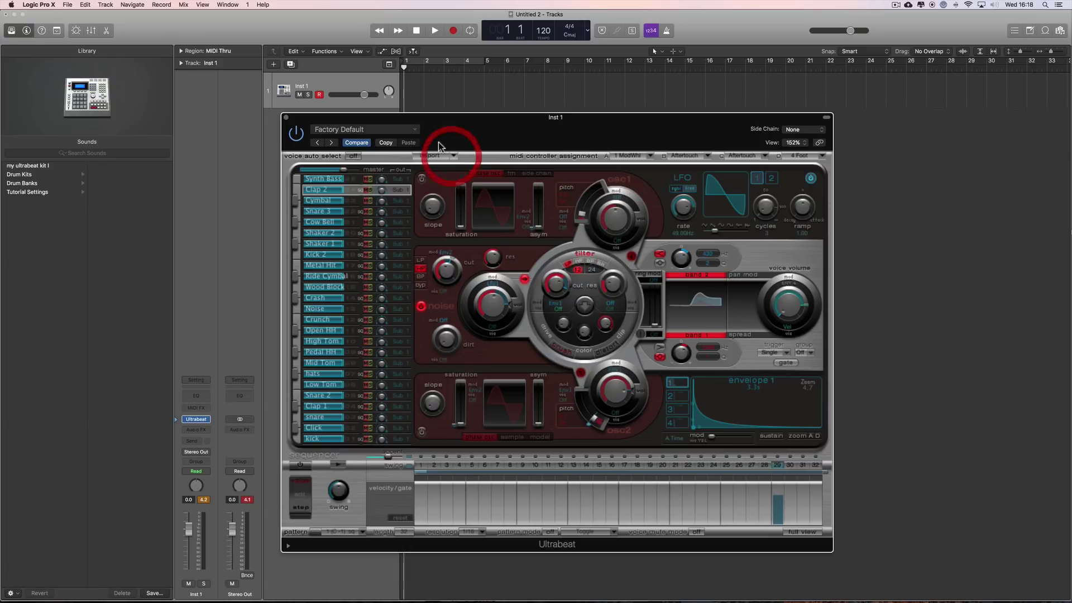
Step: Close Ultrabeat, switch to the Untitled 1 project and open Ultrabeat on its kik track
{"action": "left_click", "coordinate": [287, 118]}
{"action": "left_click", "coordinate": [227, 4]}
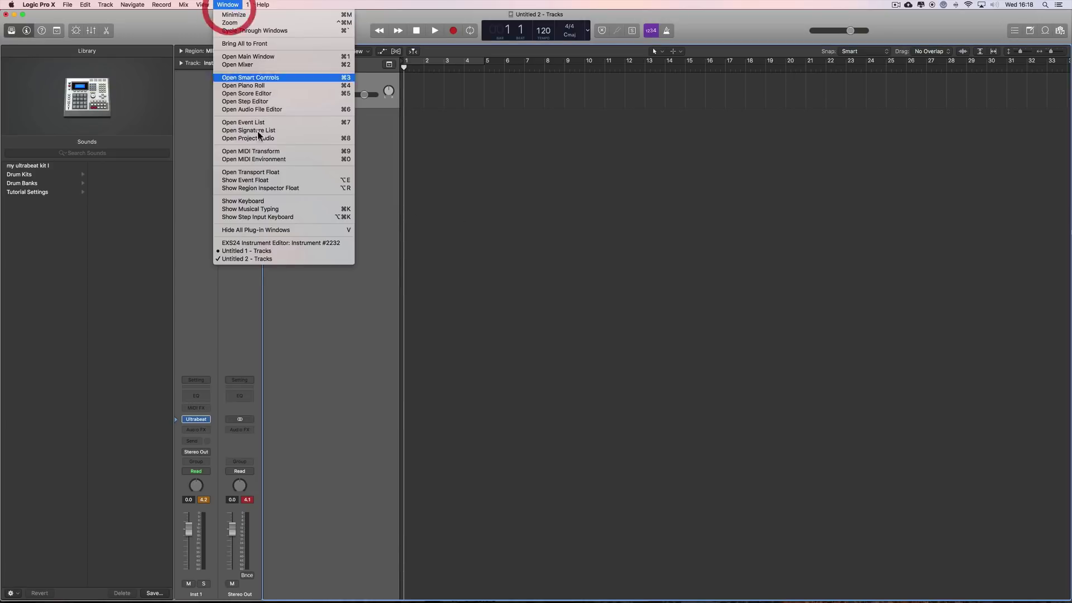
{"action": "left_click", "coordinate": [258, 252]}
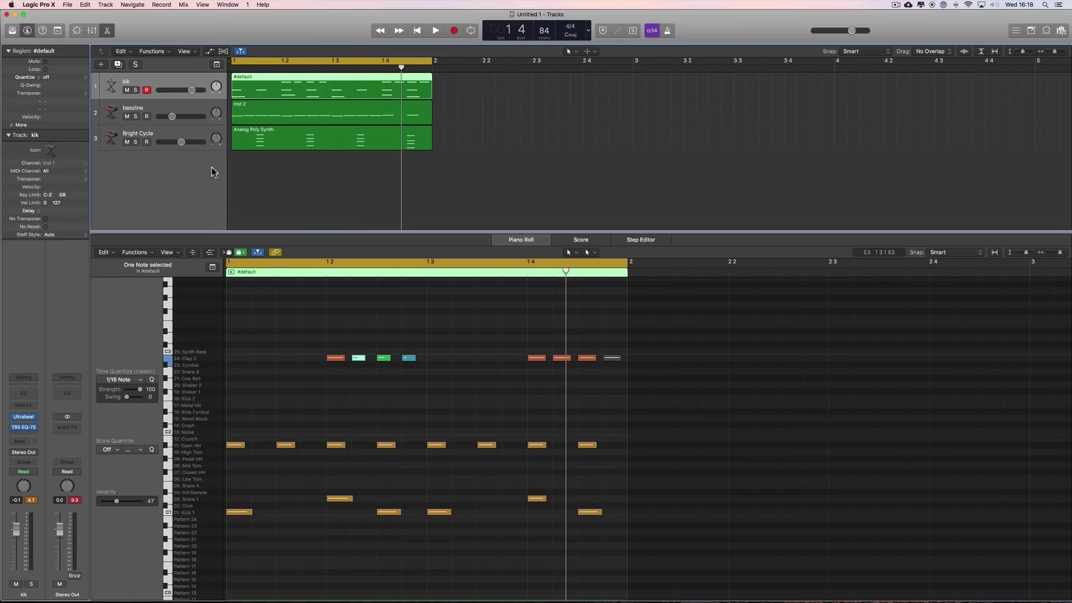
{"action": "left_click", "coordinate": [169, 82]}
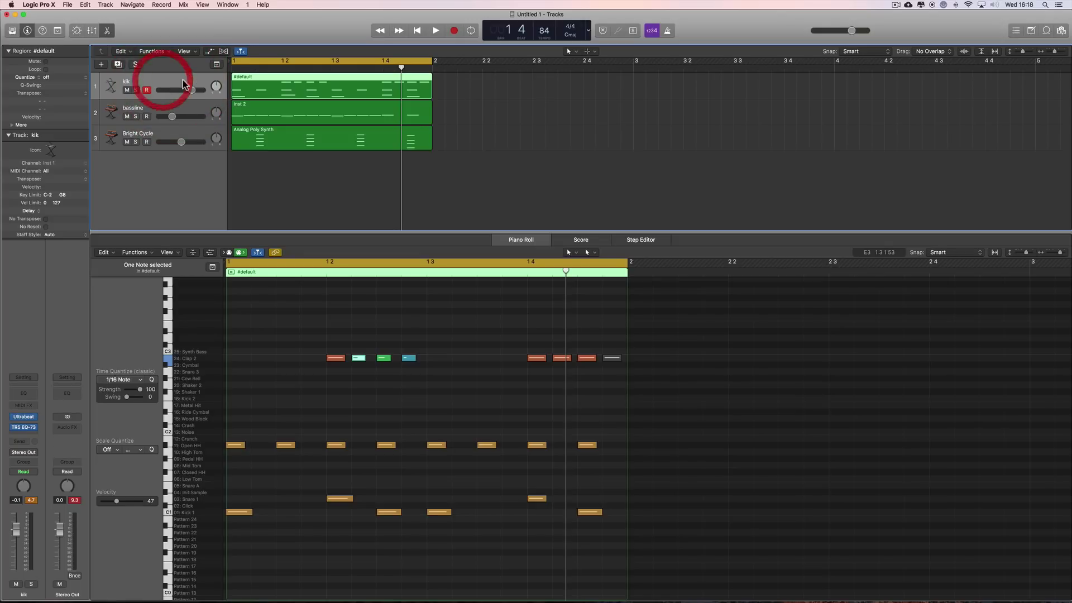
{"action": "left_click", "coordinate": [22, 420]}
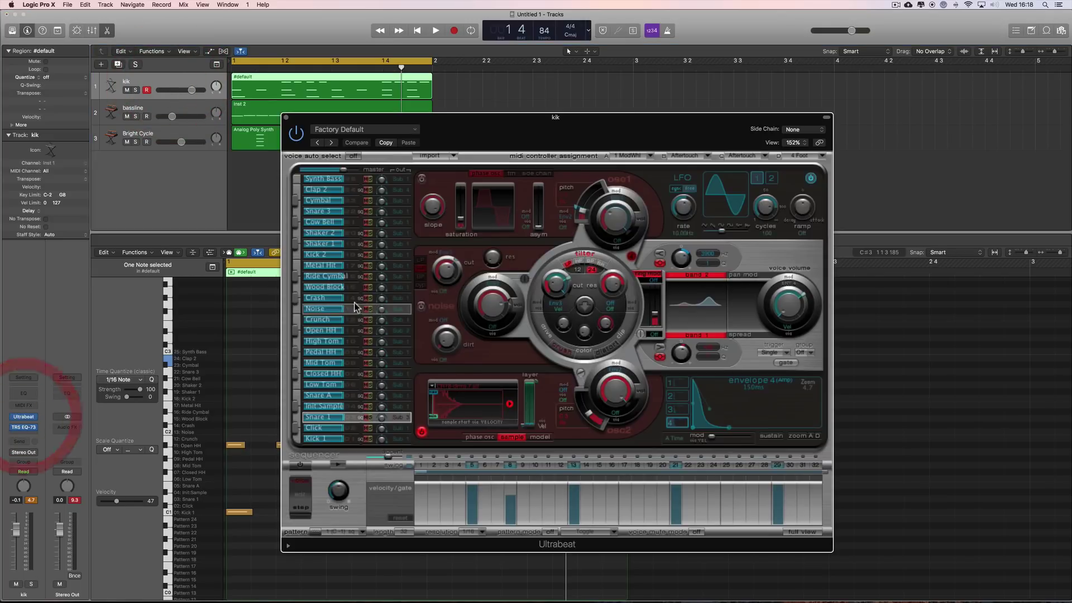
Step: Select and play the Clap 2 voice, then copy its voice and sequence
{"action": "left_click", "coordinate": [362, 189]}
{"action": "left_click", "coordinate": [298, 191]}
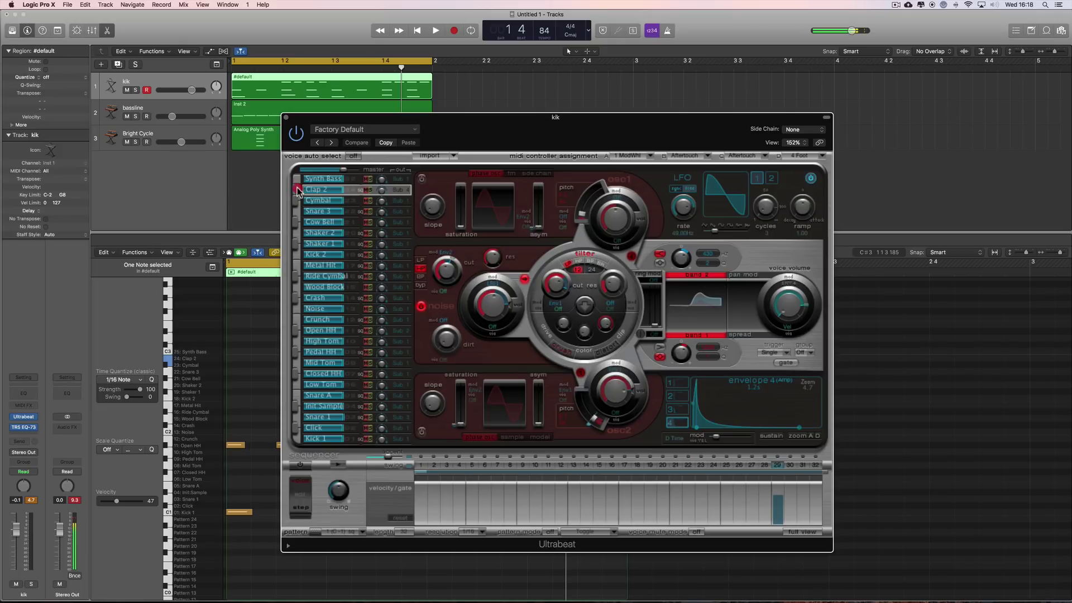
{"action": "right_click", "coordinate": [347, 189]}
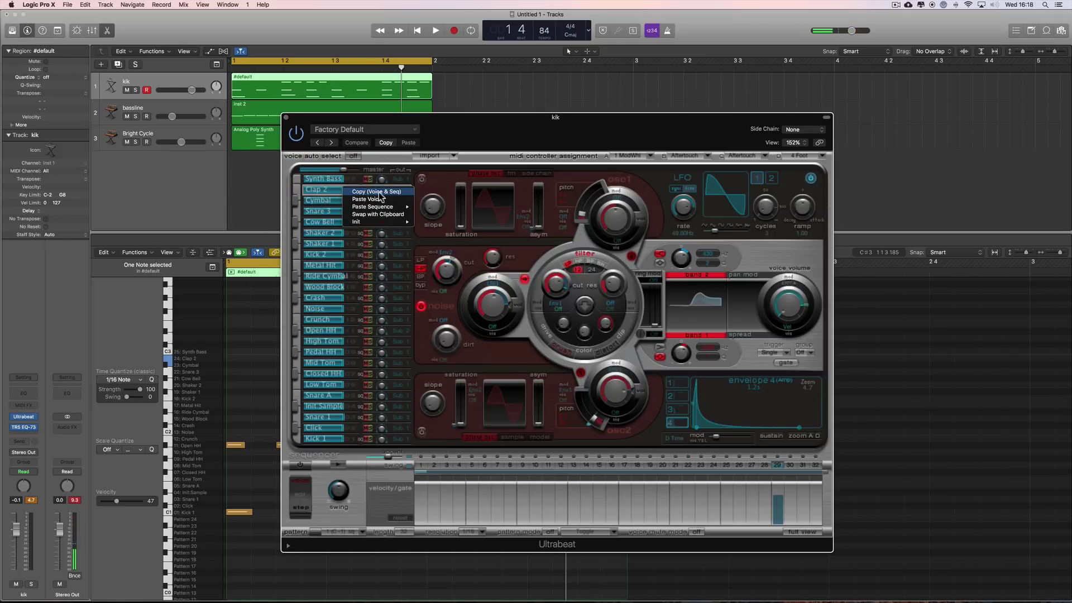
{"action": "left_click", "coordinate": [381, 192]}
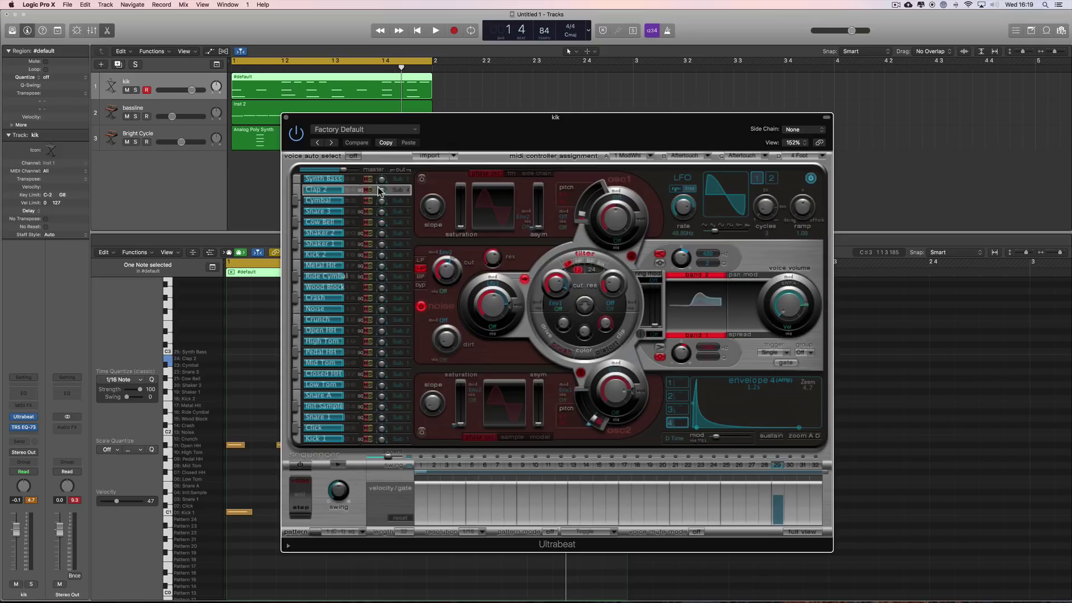
Step: Return to the Untitled 2 project and paste the copied voice onto Clap 2 in the Inst 1 track's Ultrabeat
{"action": "left_click", "coordinate": [286, 118]}
{"action": "left_click", "coordinate": [228, 5]}
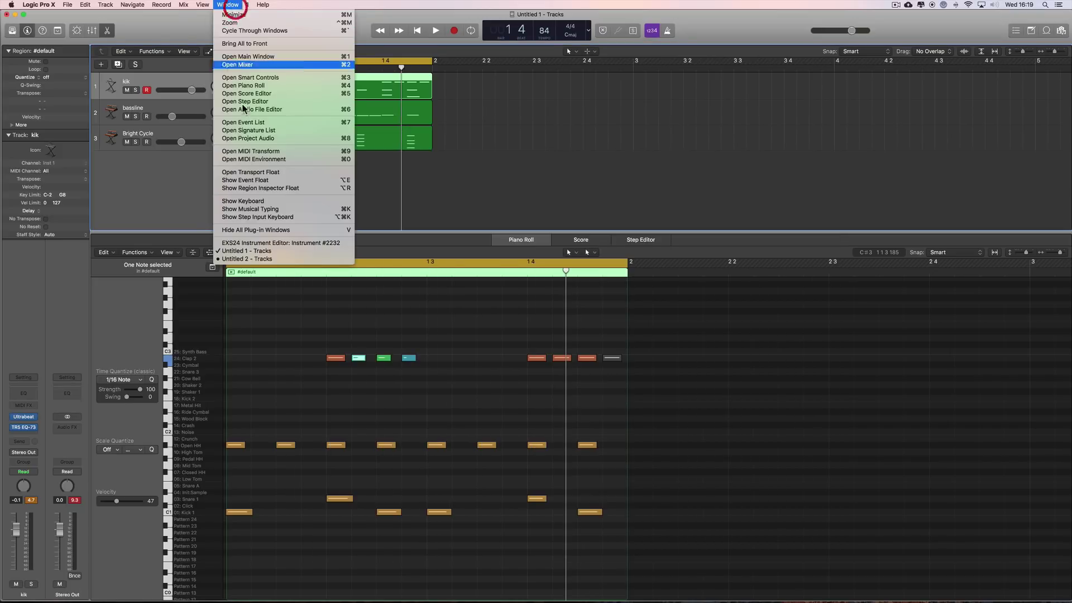
{"action": "left_click", "coordinate": [257, 257]}
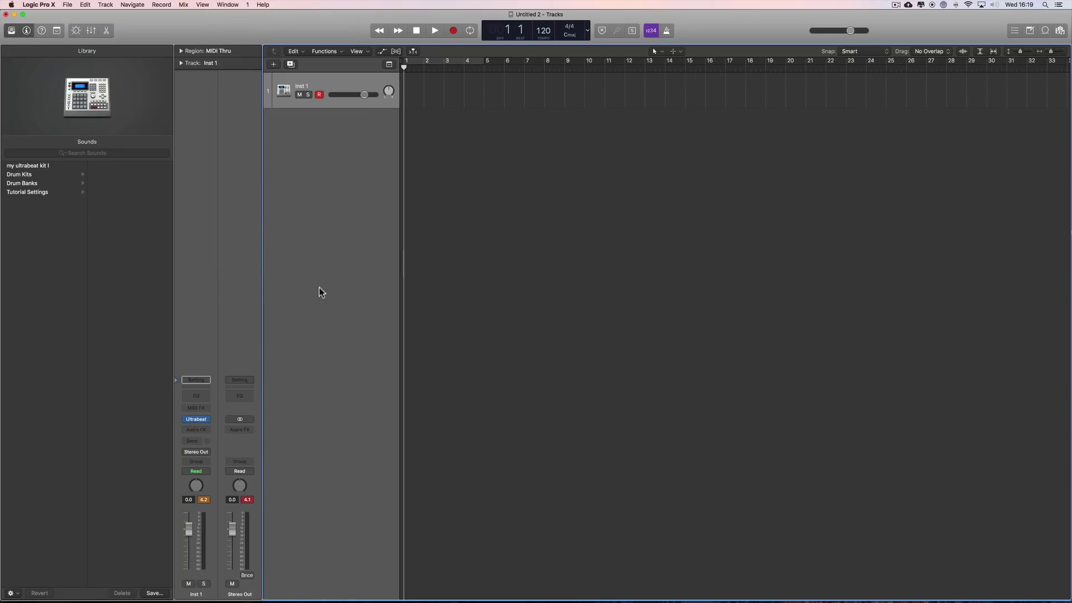
{"action": "left_click", "coordinate": [197, 420]}
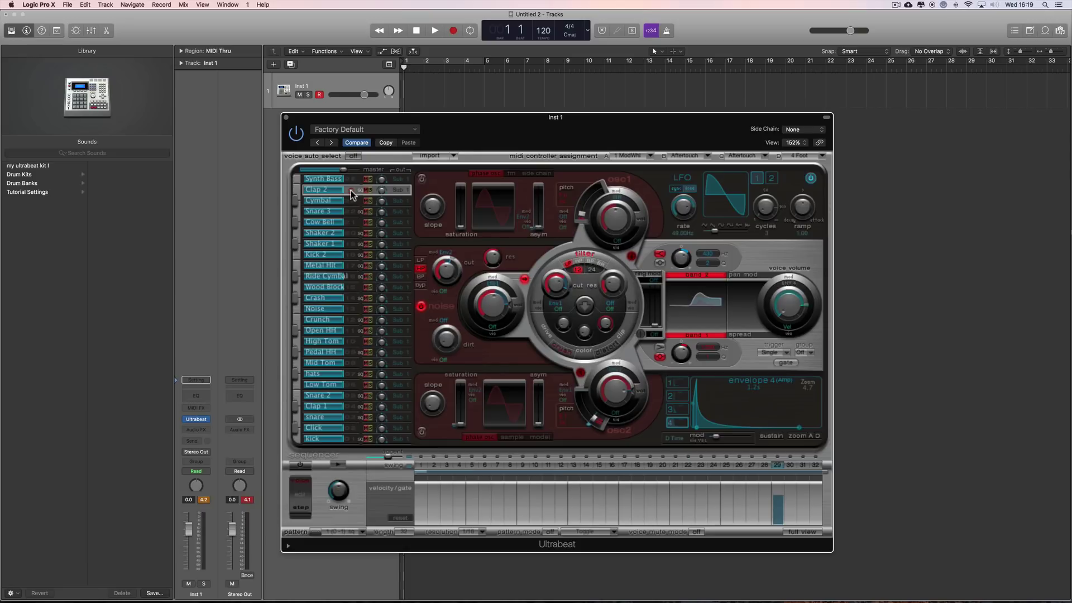
{"action": "right_click", "coordinate": [351, 191]}
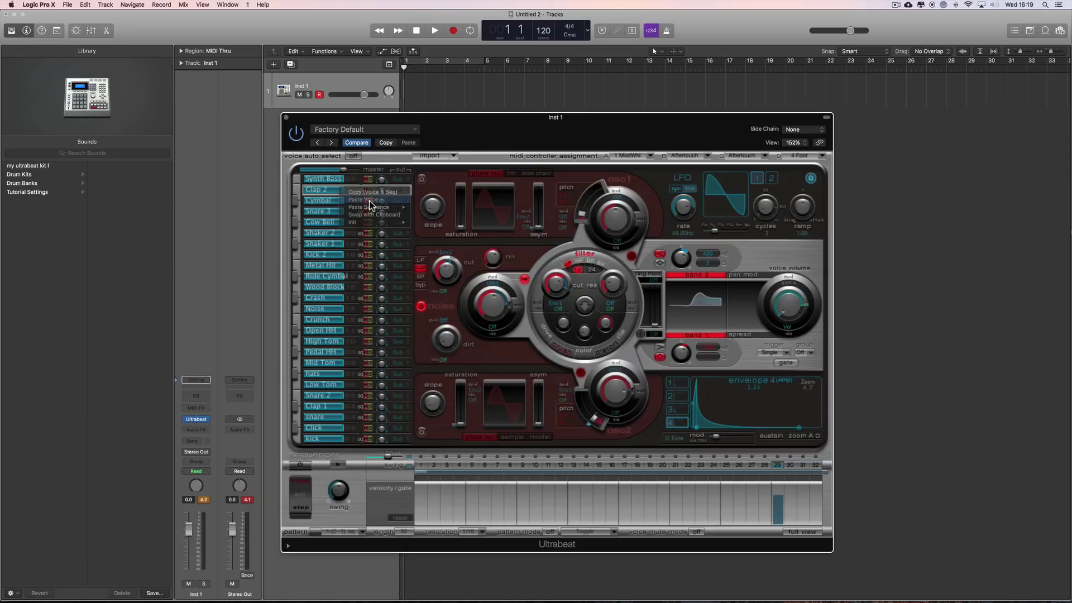
{"action": "left_click", "coordinate": [369, 200]}
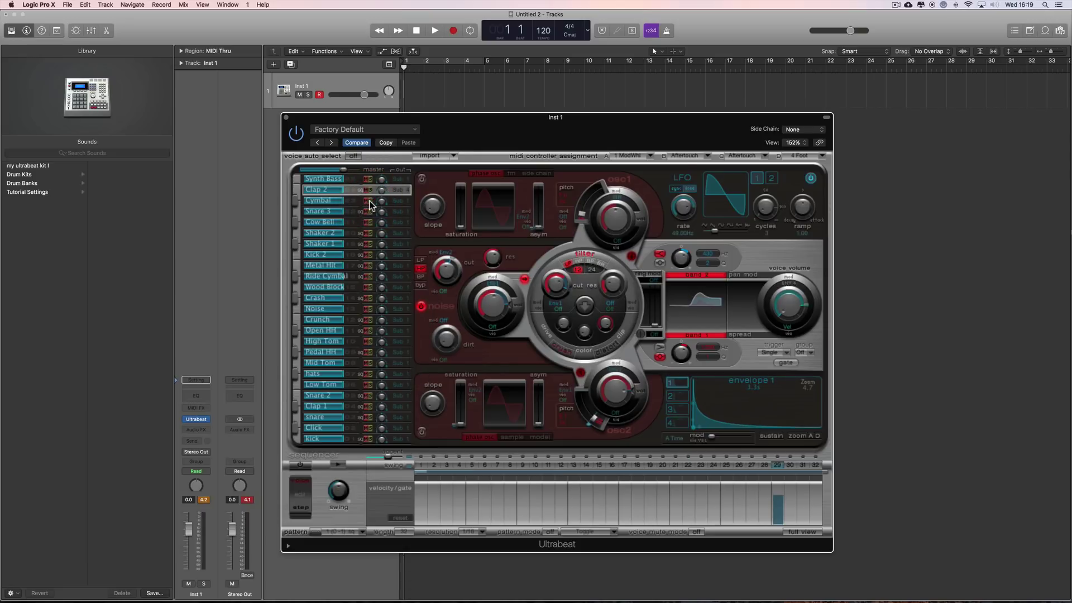
Step: Play the pasted Clap 2 voice, raise its level slightly and play it again
{"action": "left_click", "coordinate": [297, 190]}
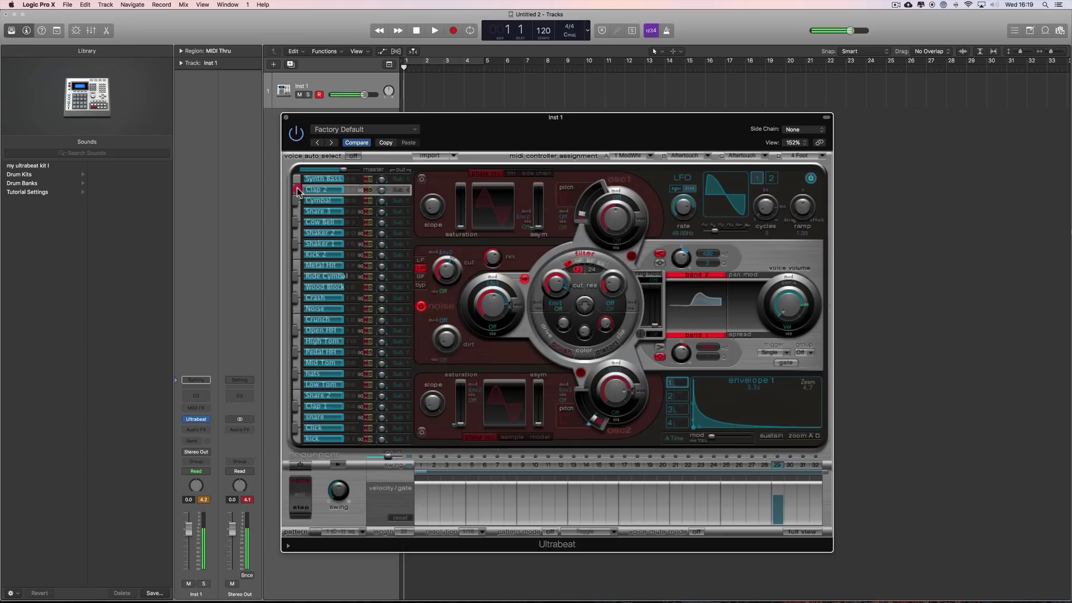
{"action": "left_click", "coordinate": [297, 190]}
{"action": "left_click_drag", "start_coordinate": [345, 191], "coordinate": [352, 192]}
{"action": "left_click", "coordinate": [297, 191]}
Step: Audition the kick, snare, hats and Clap 2 voices of the kit
{"action": "left_click", "coordinate": [352, 440]}
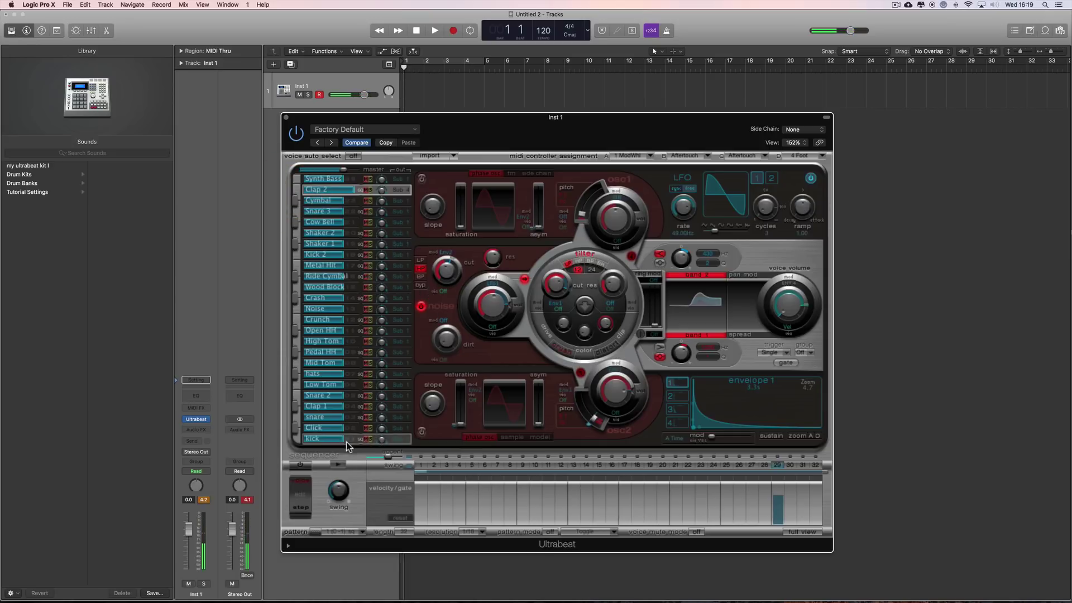
{"action": "left_click", "coordinate": [298, 439]}
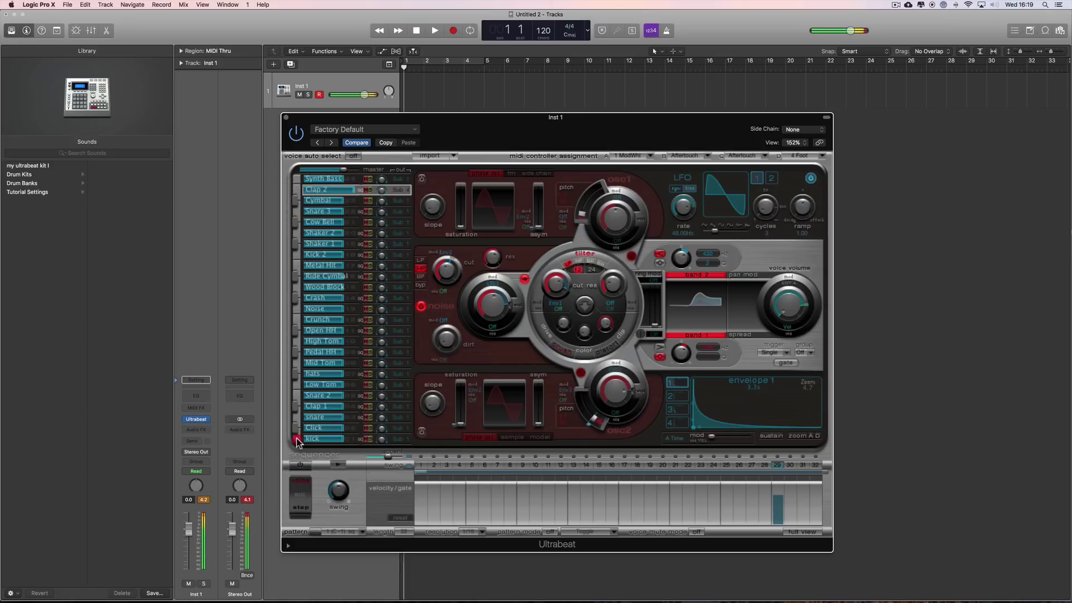
{"action": "left_click", "coordinate": [298, 439]}
{"action": "left_click", "coordinate": [297, 419]}
{"action": "left_click", "coordinate": [297, 375]}
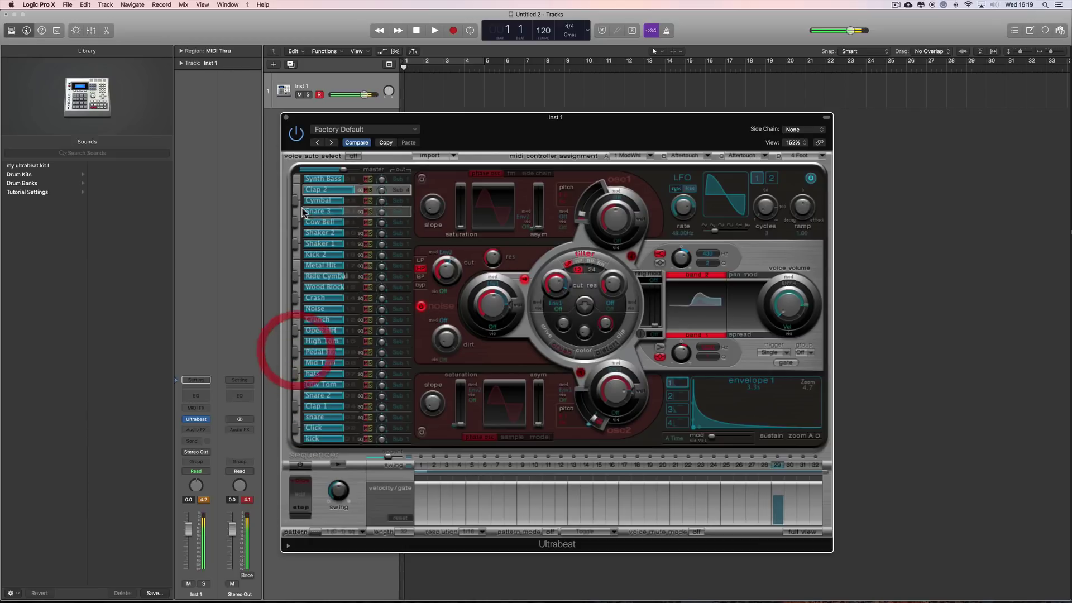
{"action": "left_click", "coordinate": [297, 191]}
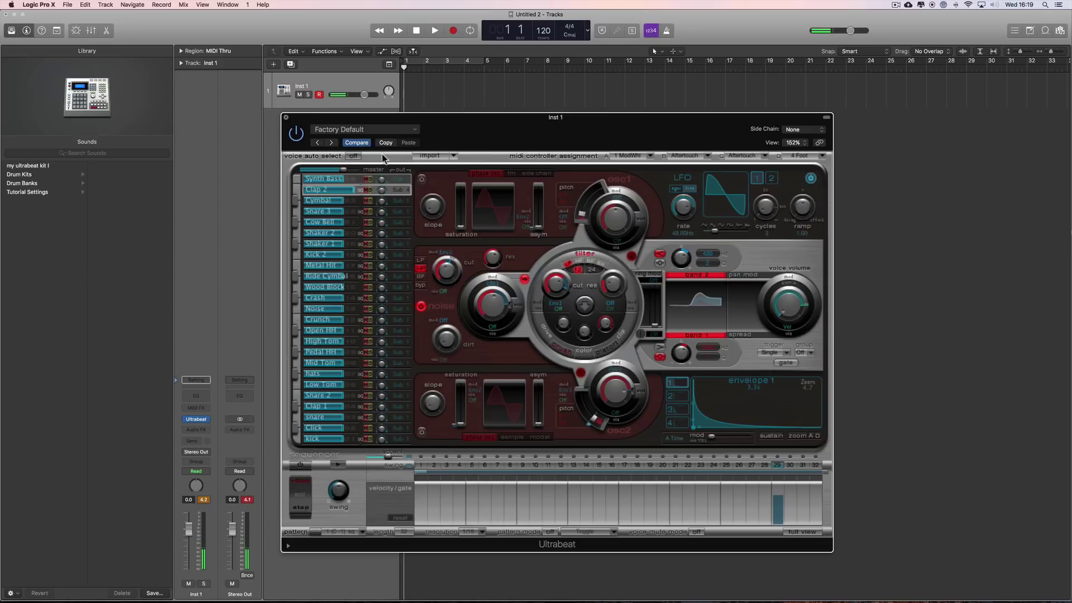
Step: Close the Ultrabeat window and choose the Multi-Output version of Ultrabeat for the Inst 1 channel
{"action": "left_click", "coordinate": [285, 118]}
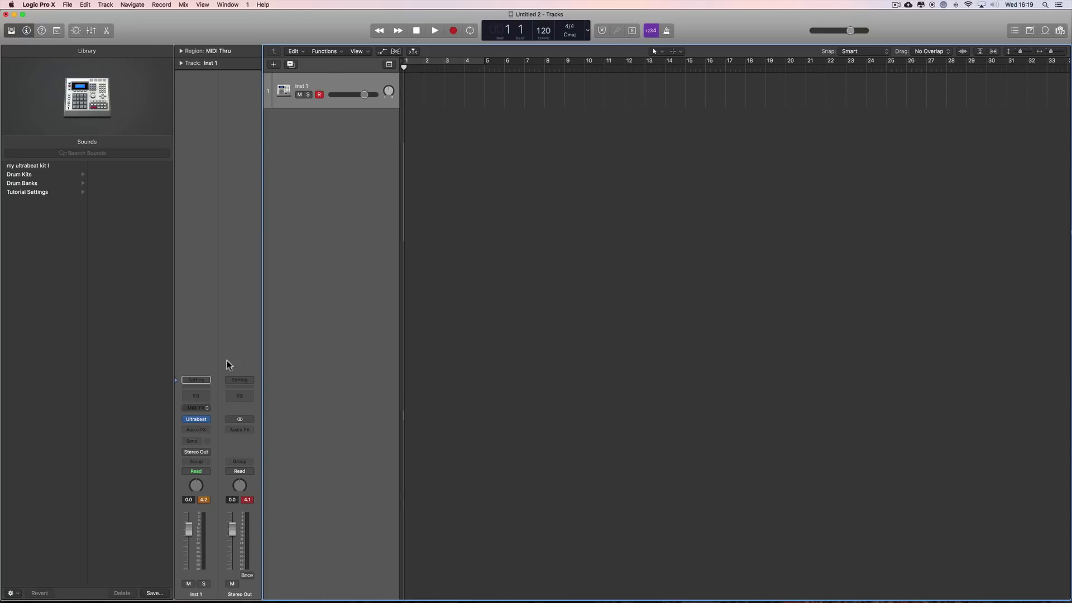
{"action": "left_click", "coordinate": [344, 84]}
{"action": "left_click", "coordinate": [207, 420]}
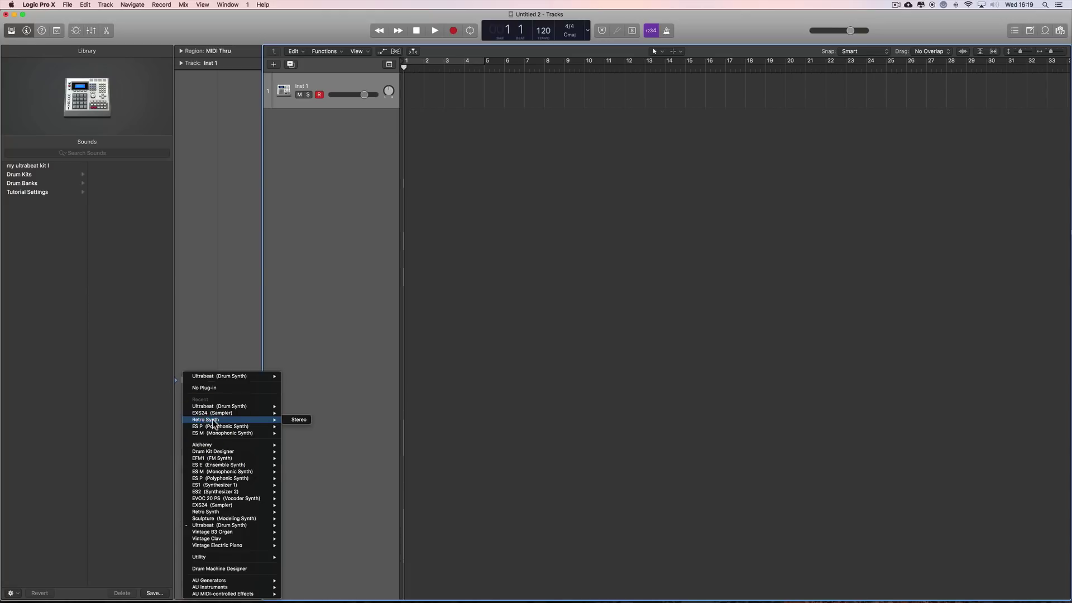
{"action": "mouse_move", "coordinate": [218, 407]}
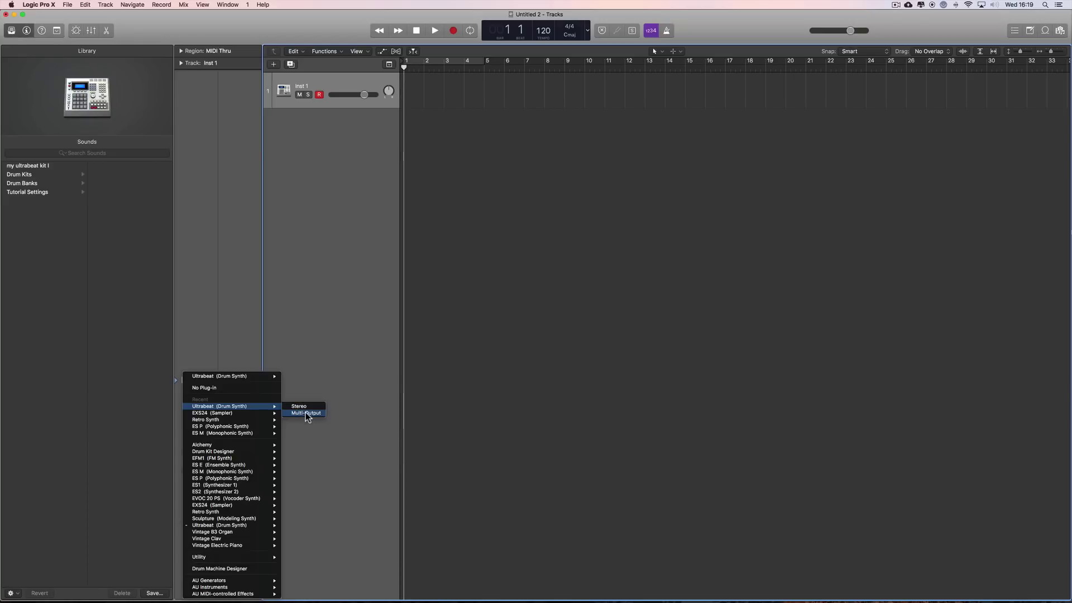
{"action": "mouse_move", "coordinate": [263, 376]}
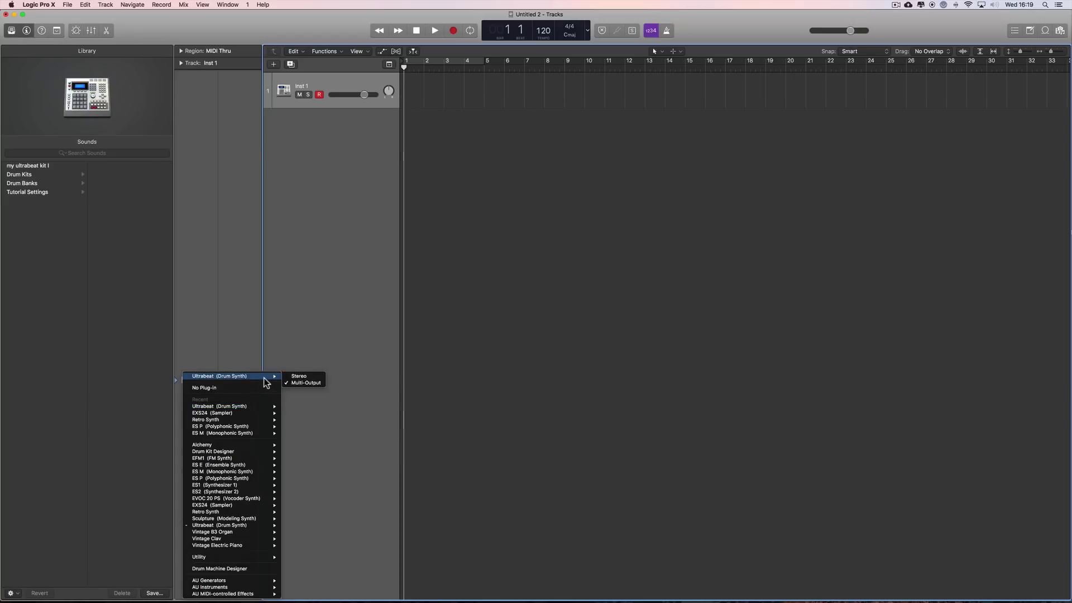
{"action": "left_click", "coordinate": [306, 384]}
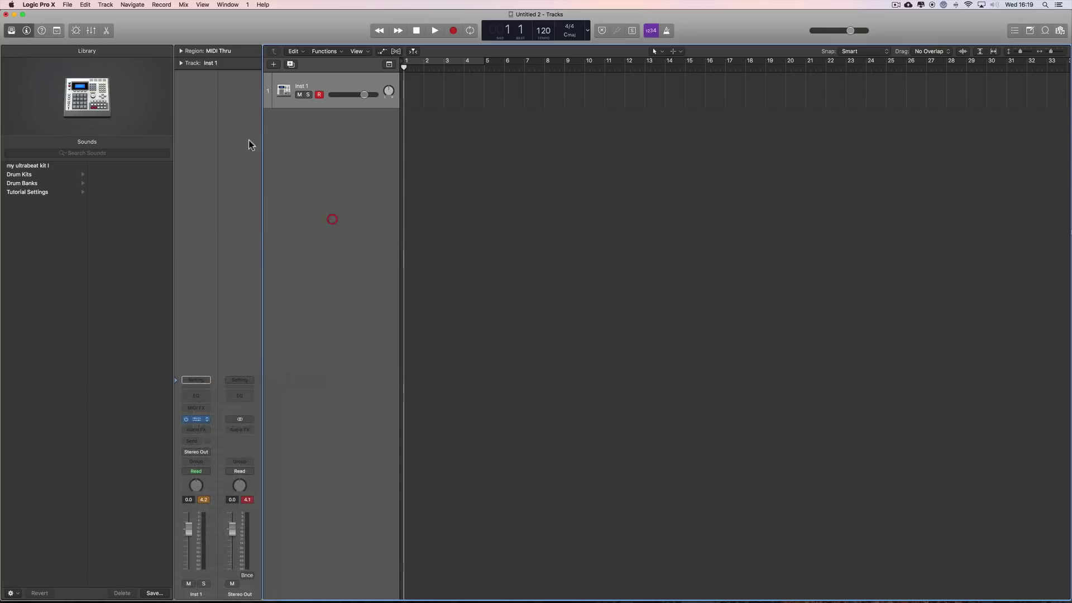
Step: Show the mixer with wide channel strips, add three aux channels for Ultrabeat's extra outputs and select the Inst 1 strip
{"action": "left_click", "coordinate": [92, 32]}
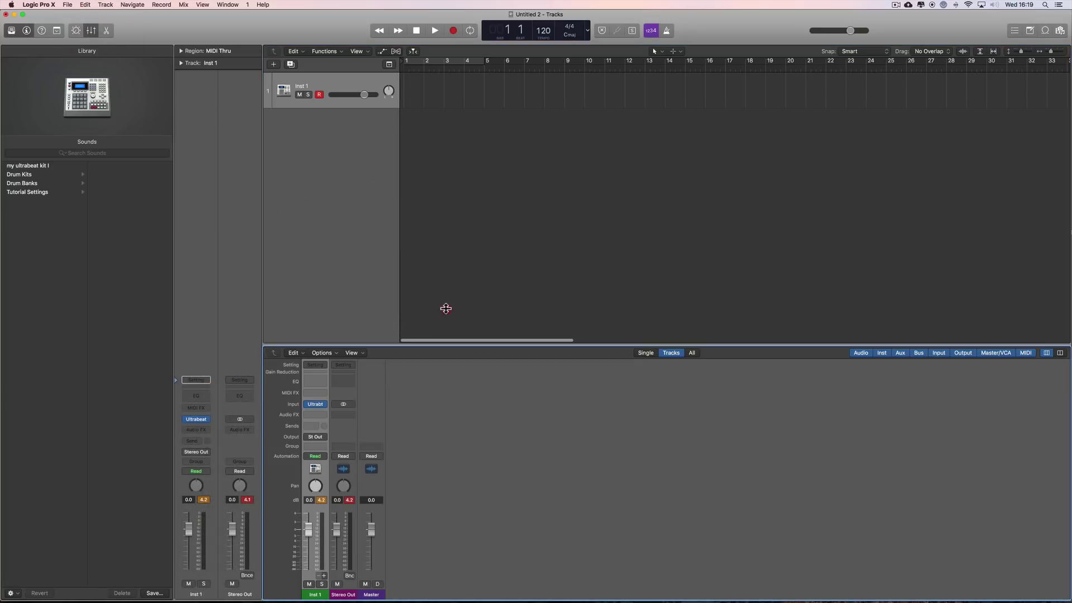
{"action": "left_click", "coordinate": [1059, 352]}
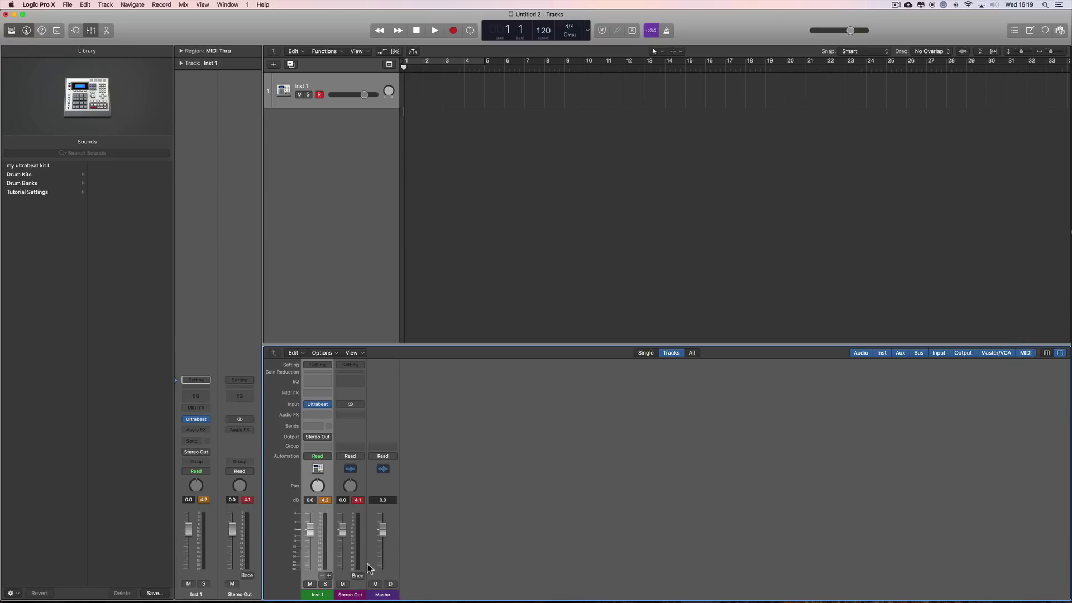
{"action": "left_click", "coordinate": [328, 575]}
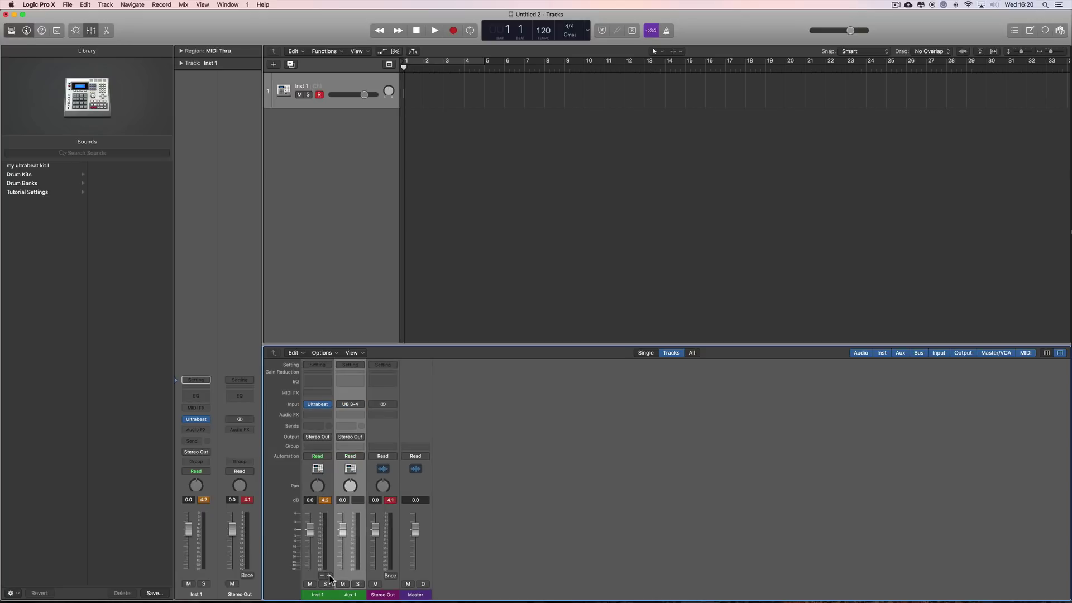
{"action": "left_click", "coordinate": [329, 575]}
{"action": "left_click", "coordinate": [329, 575]}
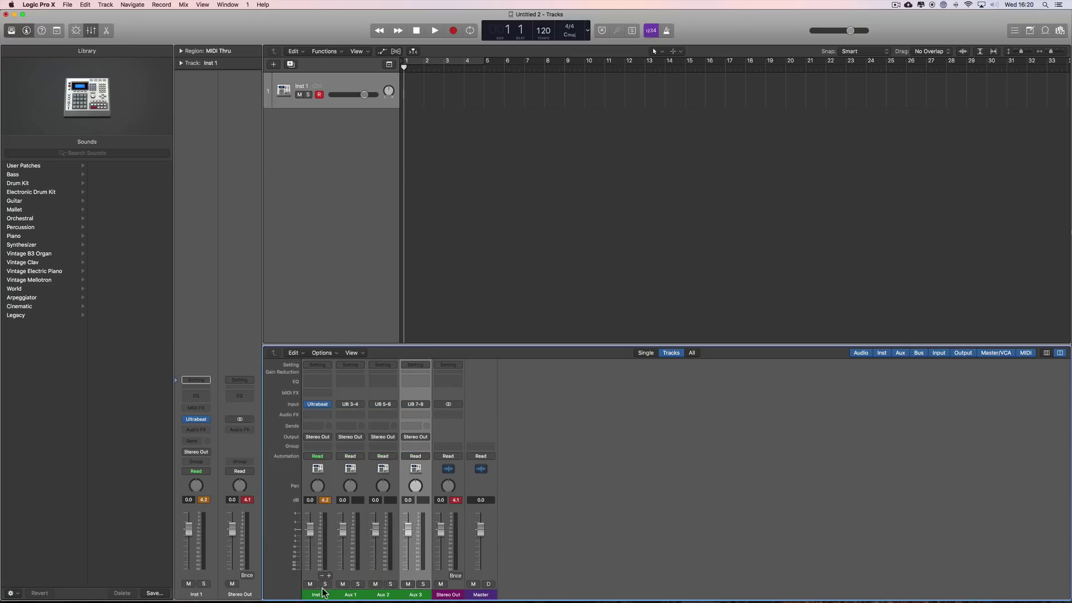
{"action": "left_click", "coordinate": [317, 594]}
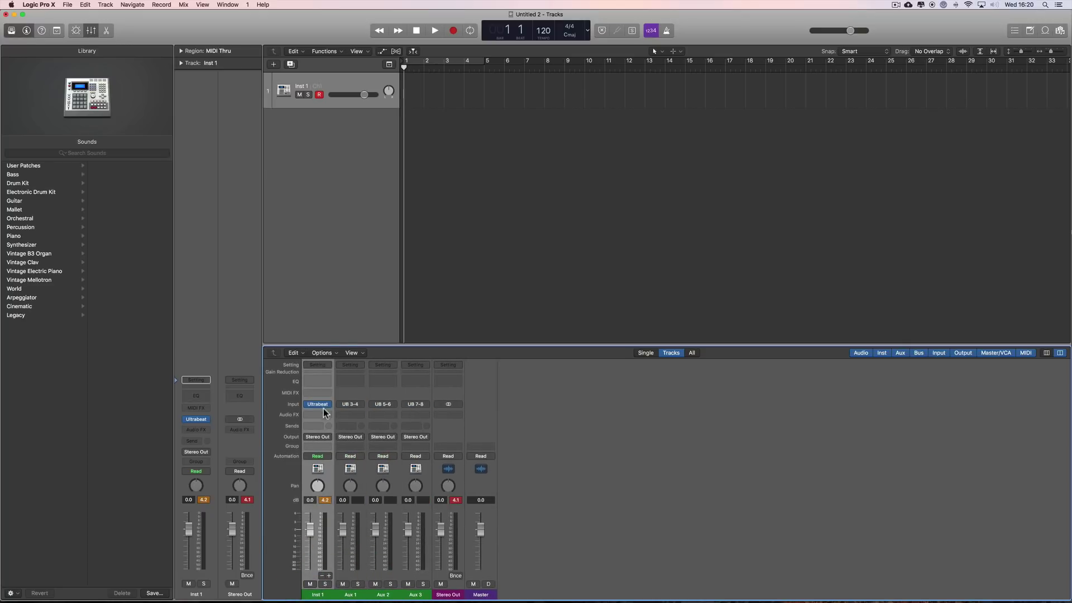
Step: Rename the Inst 1 channel strip as kick and open its Ultrabeat instrument
{"action": "double_click", "coordinate": [318, 594]}
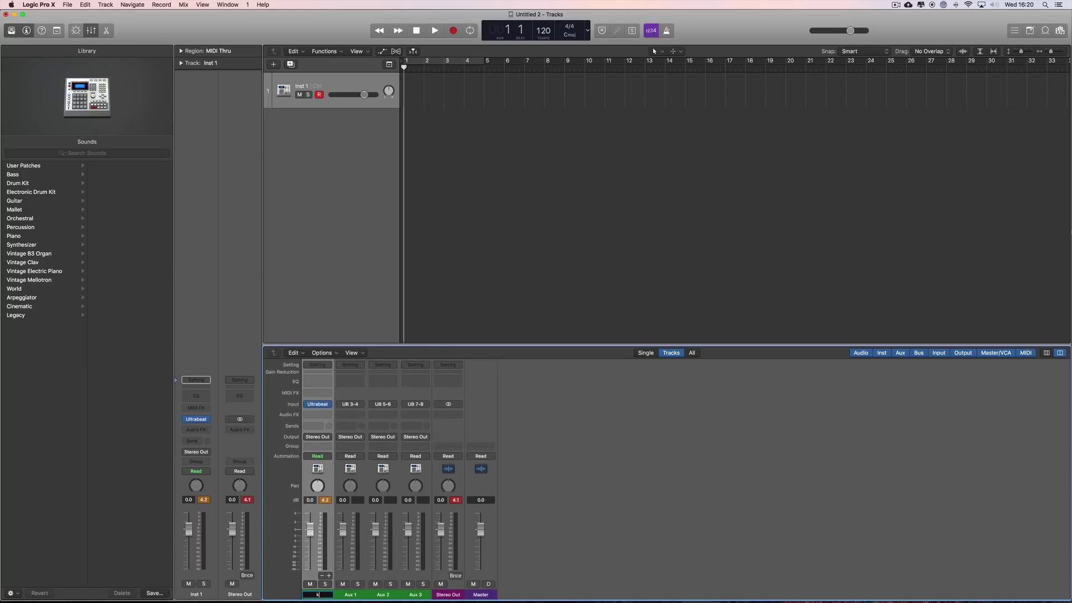
{"action": "key", "text": "Return"}
{"action": "left_click", "coordinate": [317, 407]}
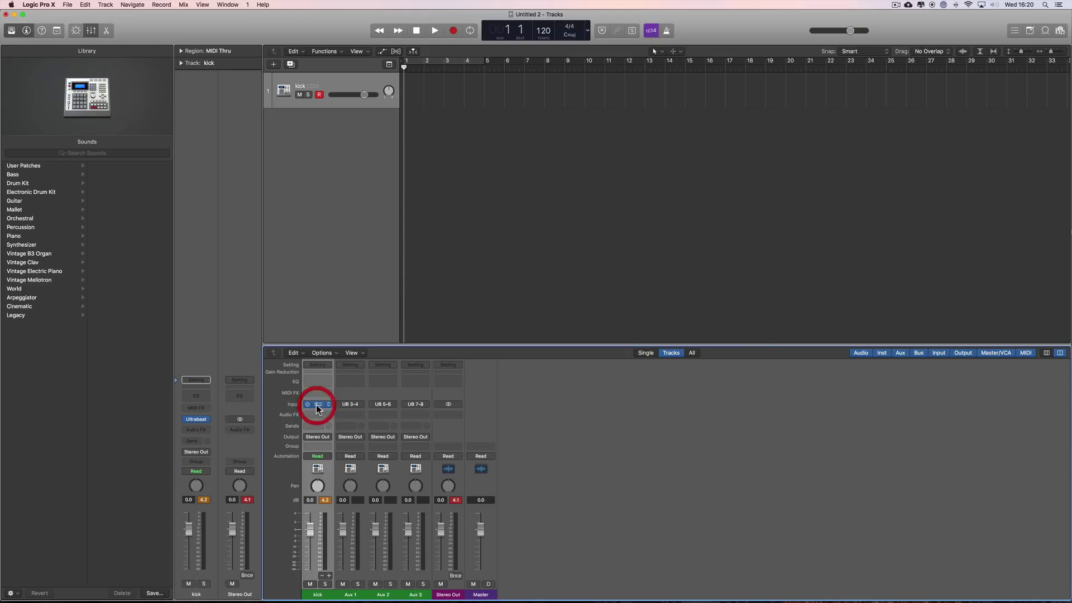
Step: Keep the kick voice's output on Sub Group 1 (Main) and route the snare voice to Sub Group 2 (3-4)
{"action": "left_click", "coordinate": [350, 440]}
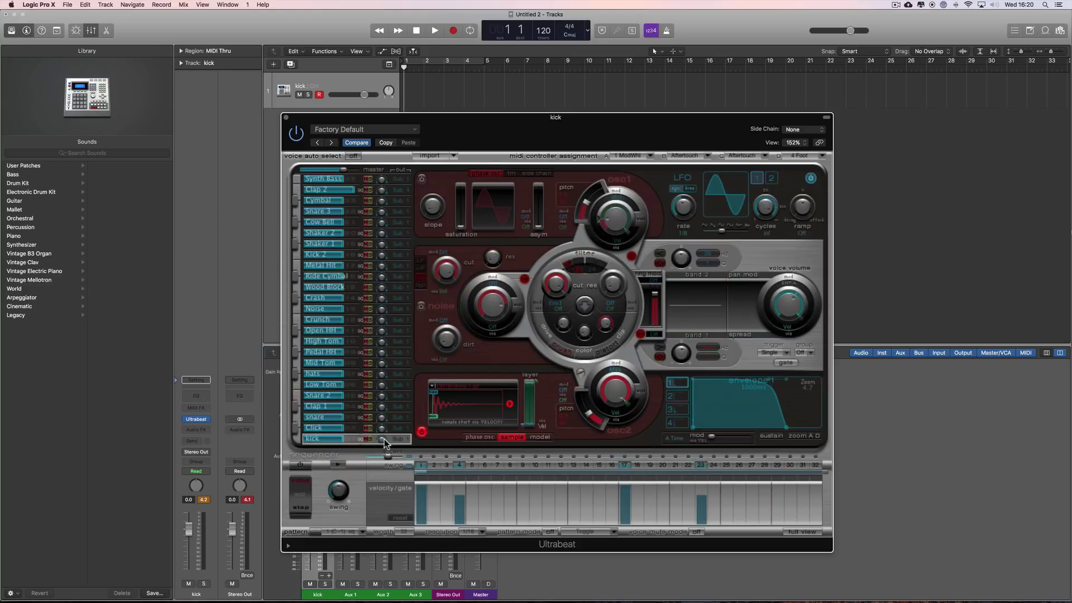
{"action": "left_click", "coordinate": [399, 440]}
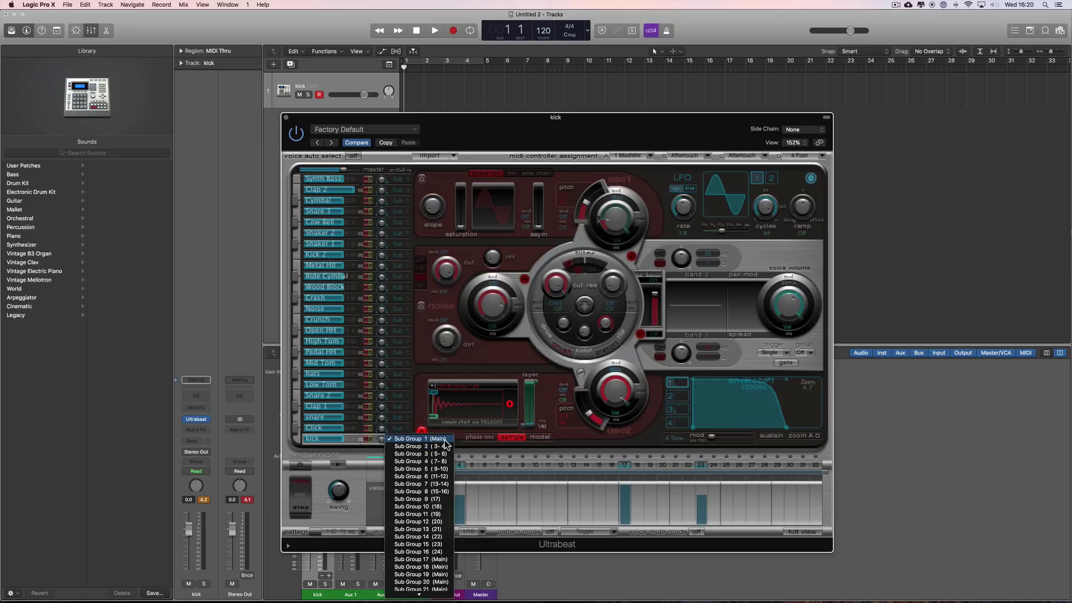
{"action": "left_click", "coordinate": [348, 417]}
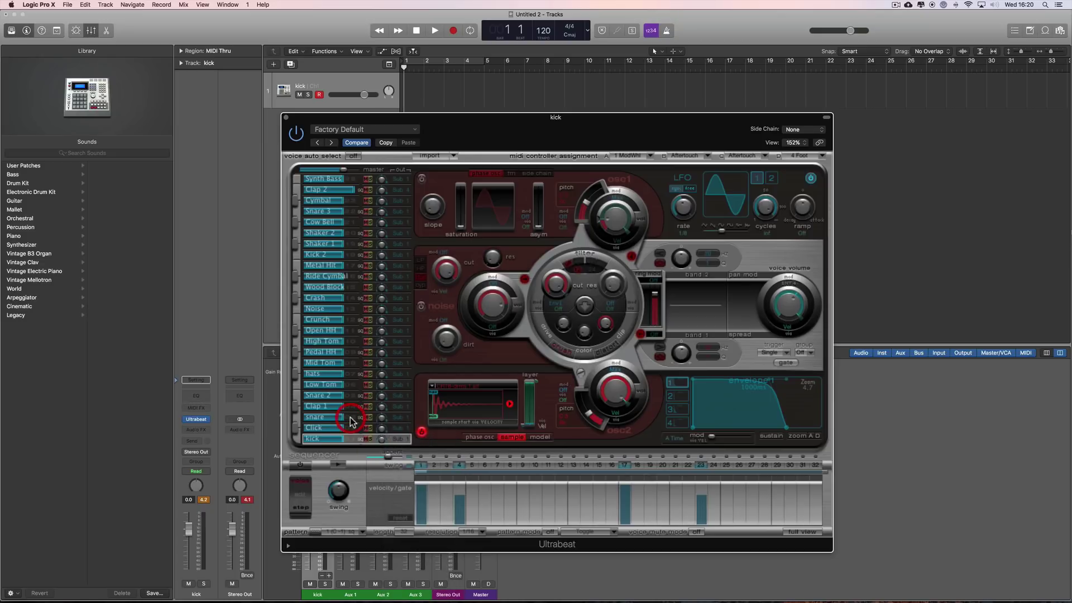
{"action": "left_click", "coordinate": [350, 417]}
{"action": "left_click", "coordinate": [391, 417]}
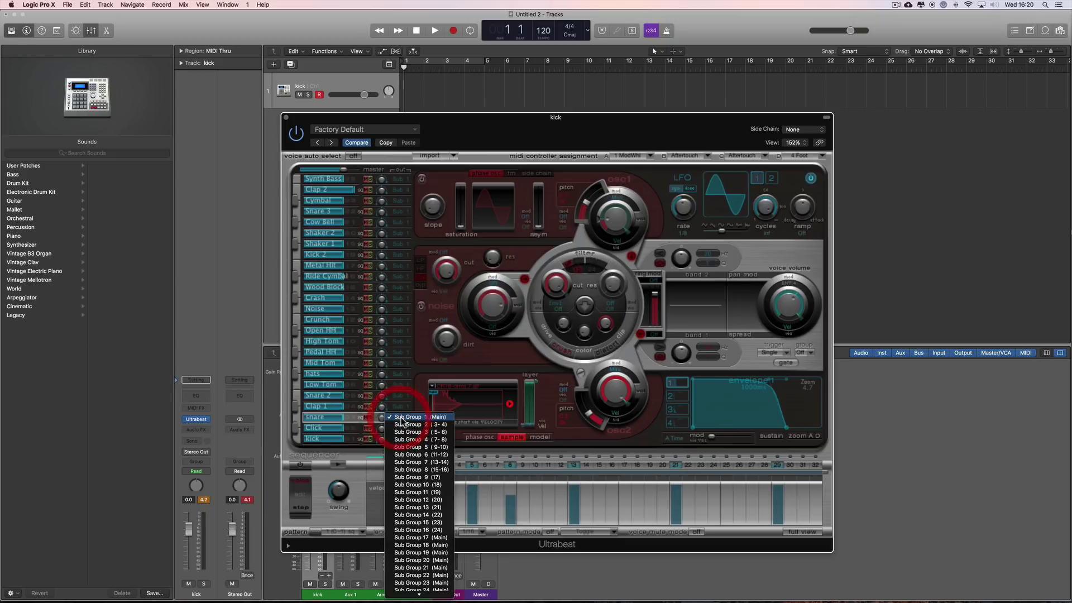
{"action": "left_click", "coordinate": [441, 426]}
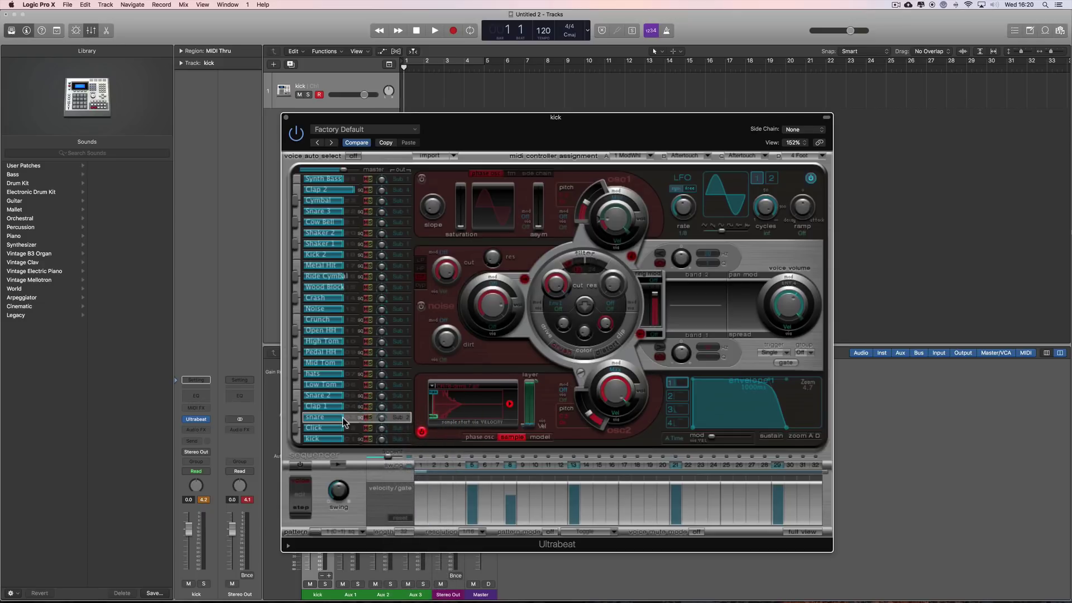
Step: Route the hats voice's output to Sub Group 3 (5-6)
{"action": "left_click", "coordinate": [350, 379]}
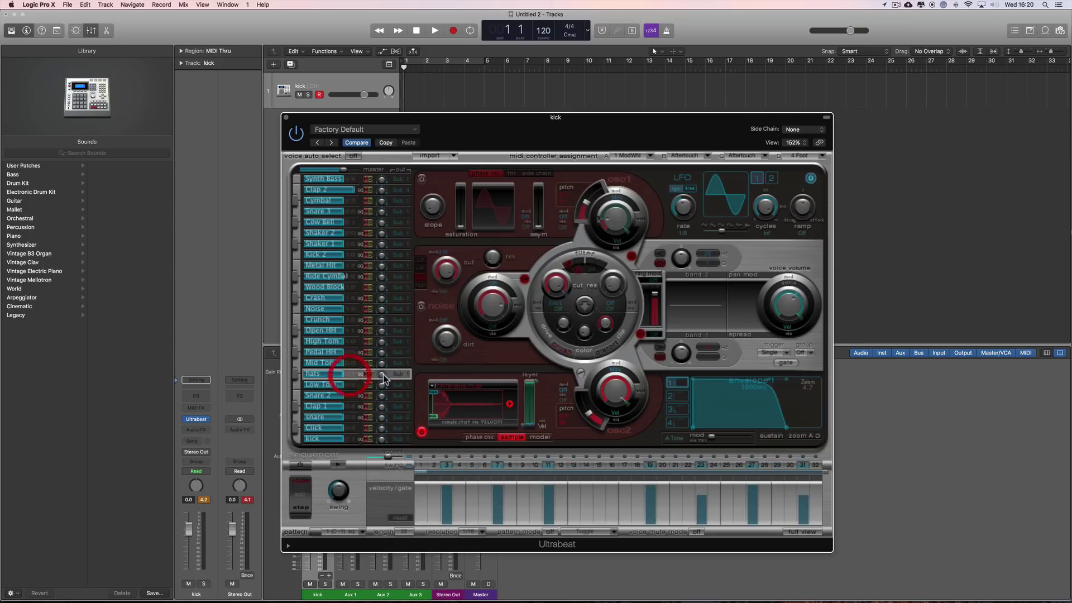
{"action": "left_click", "coordinate": [398, 374]}
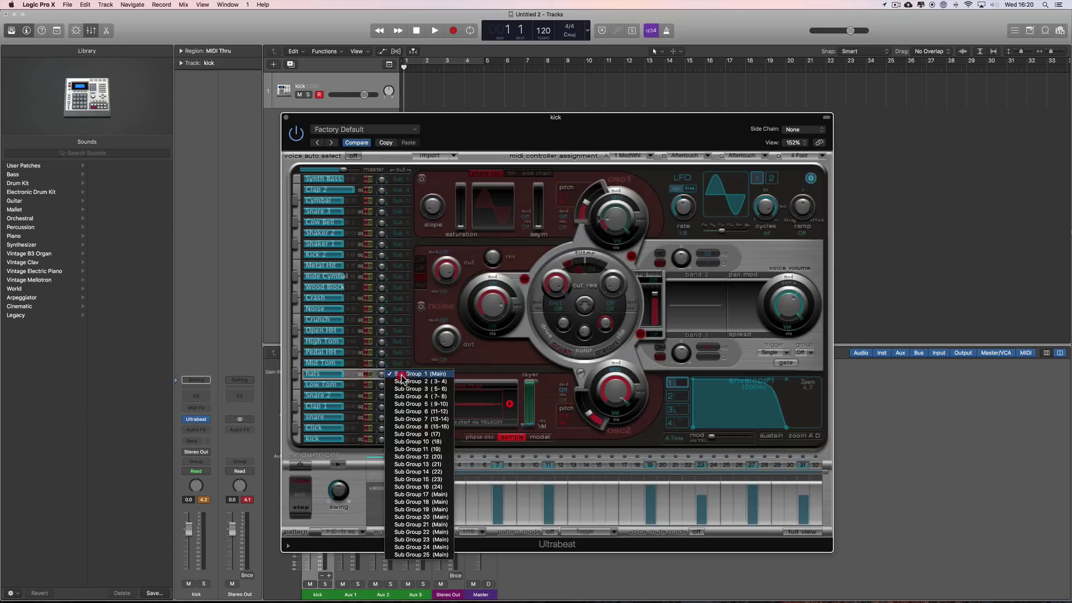
{"action": "left_click", "coordinate": [436, 389]}
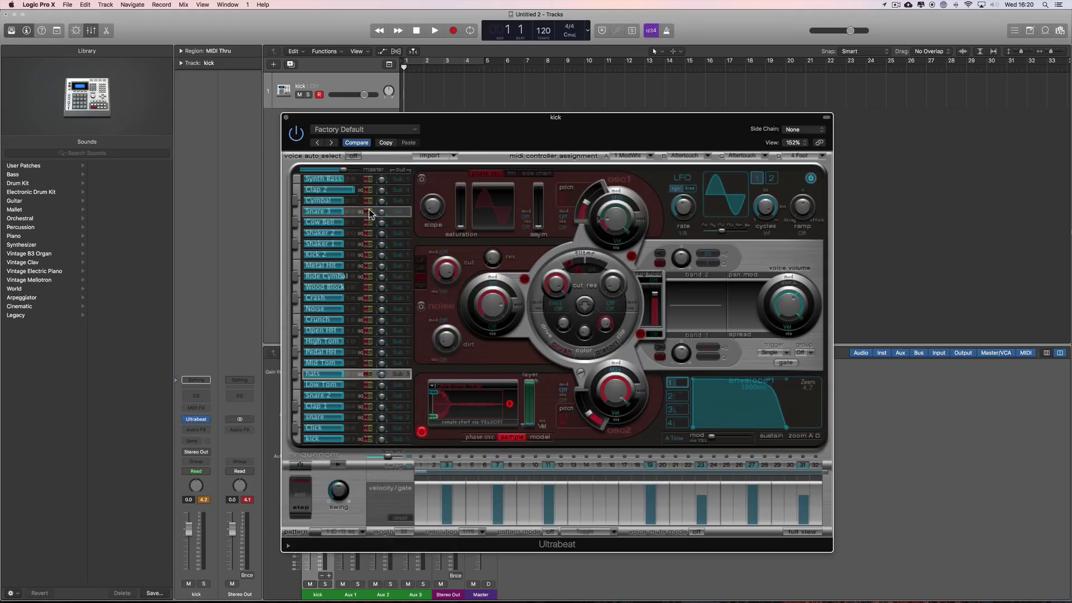
Step: Keep the Clap 2 voice's output on Sub Group 4 (7-8) and close the Ultrabeat window
{"action": "left_click", "coordinate": [357, 194]}
{"action": "left_click", "coordinate": [349, 193]}
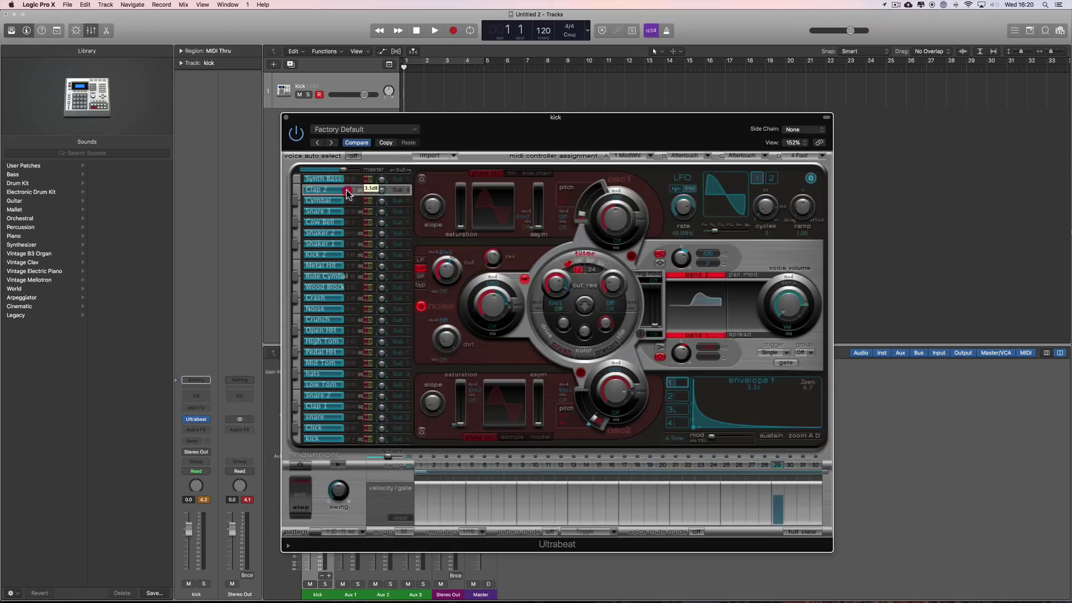
{"action": "left_click", "coordinate": [399, 190]}
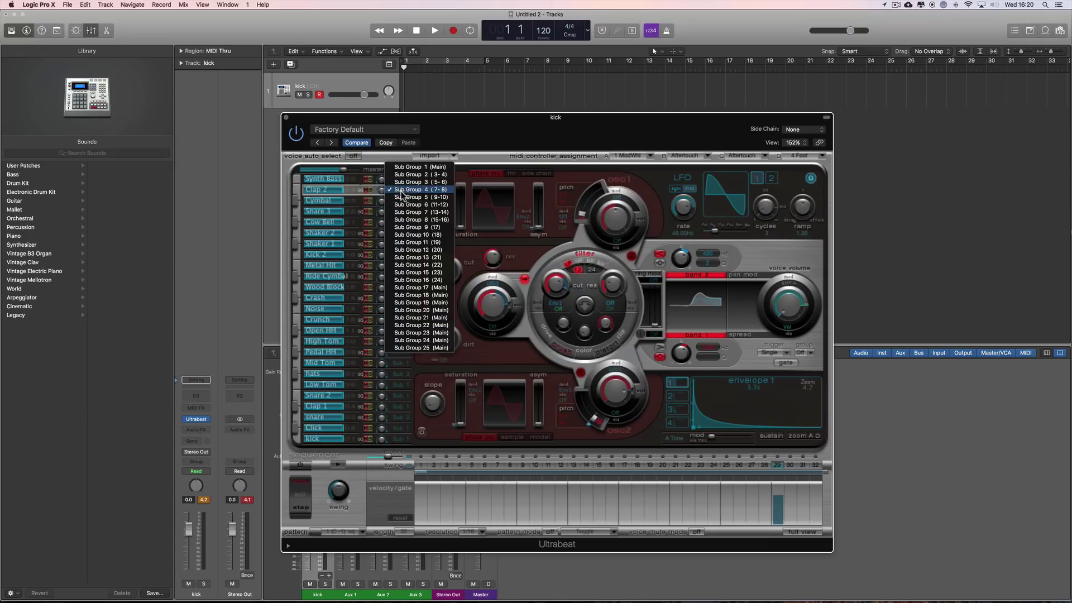
{"action": "left_click", "coordinate": [441, 191]}
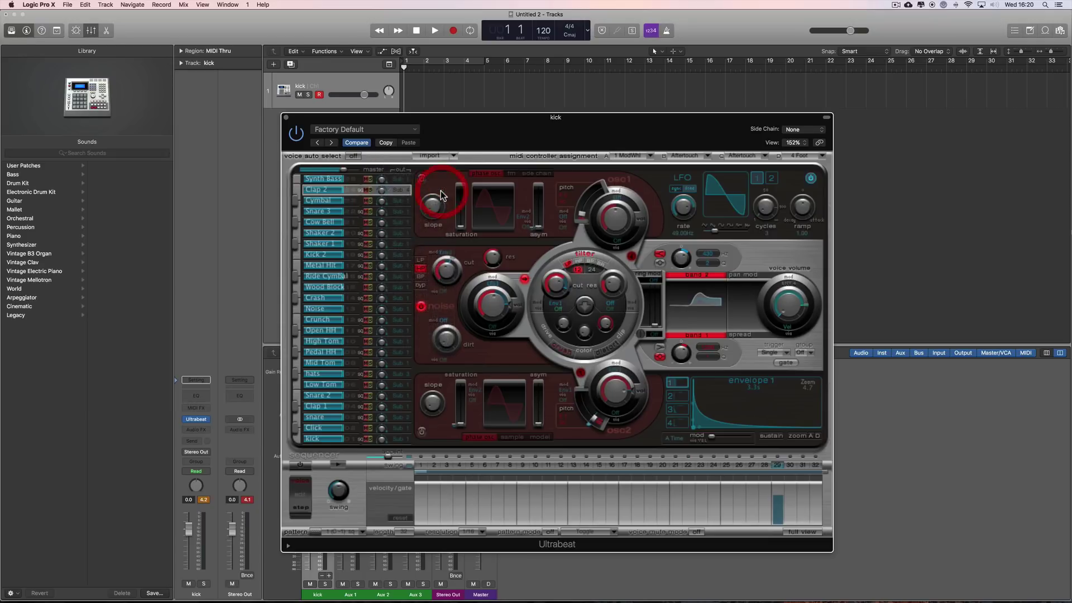
{"action": "left_click", "coordinate": [287, 119]}
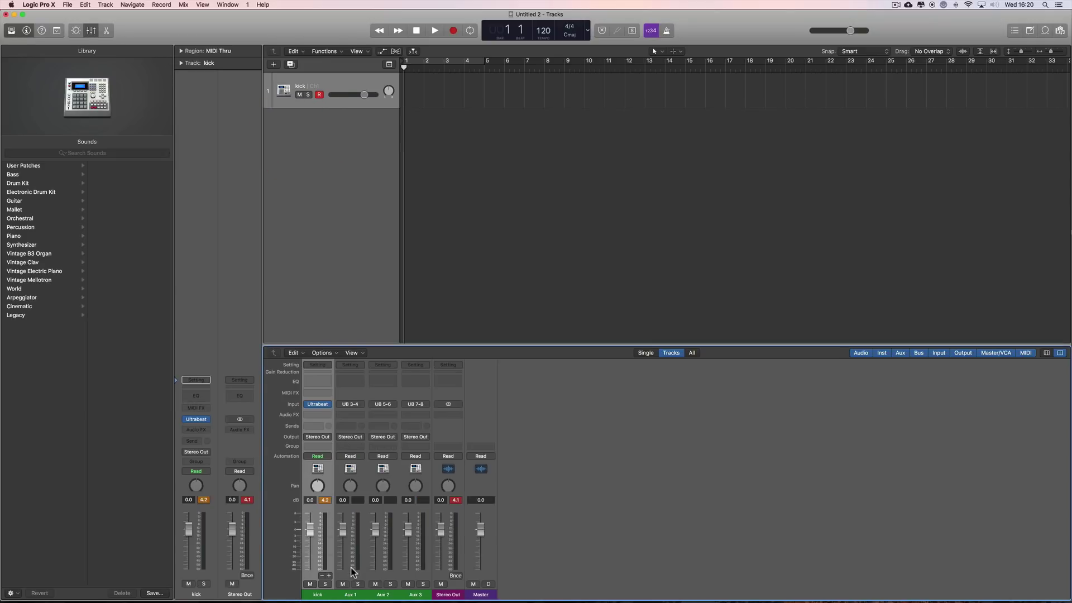
Step: Draw an empty one-bar region at bar 1 of the kick track with the Pencil tool and set the cycle range to it
{"action": "right_click", "coordinate": [466, 201]}
{"action": "left_click", "coordinate": [482, 212]}
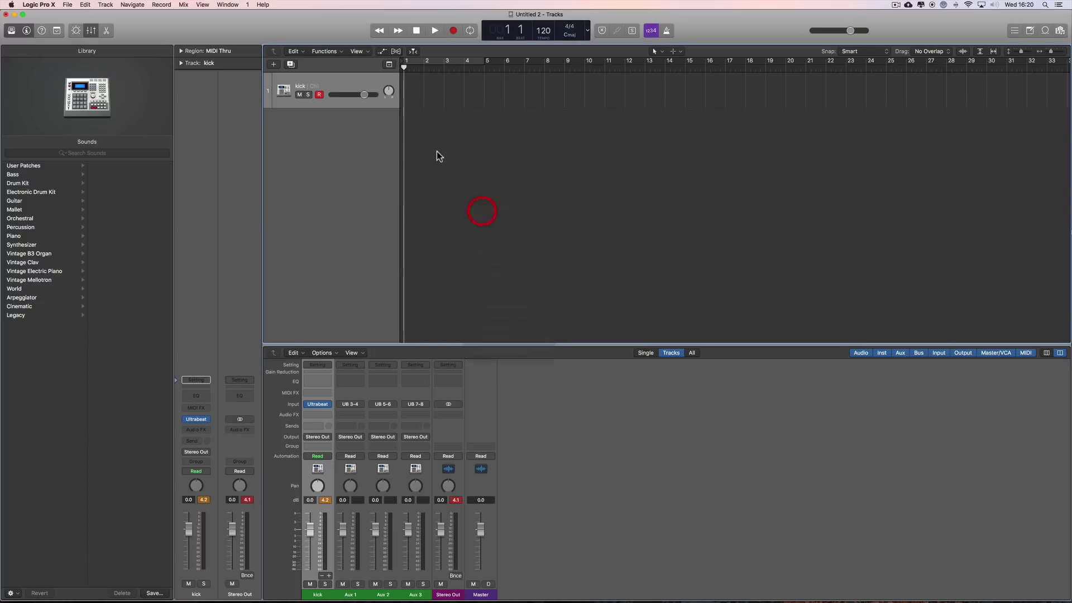
{"action": "left_click", "coordinate": [420, 100]}
{"action": "left_click", "coordinate": [1064, 52]}
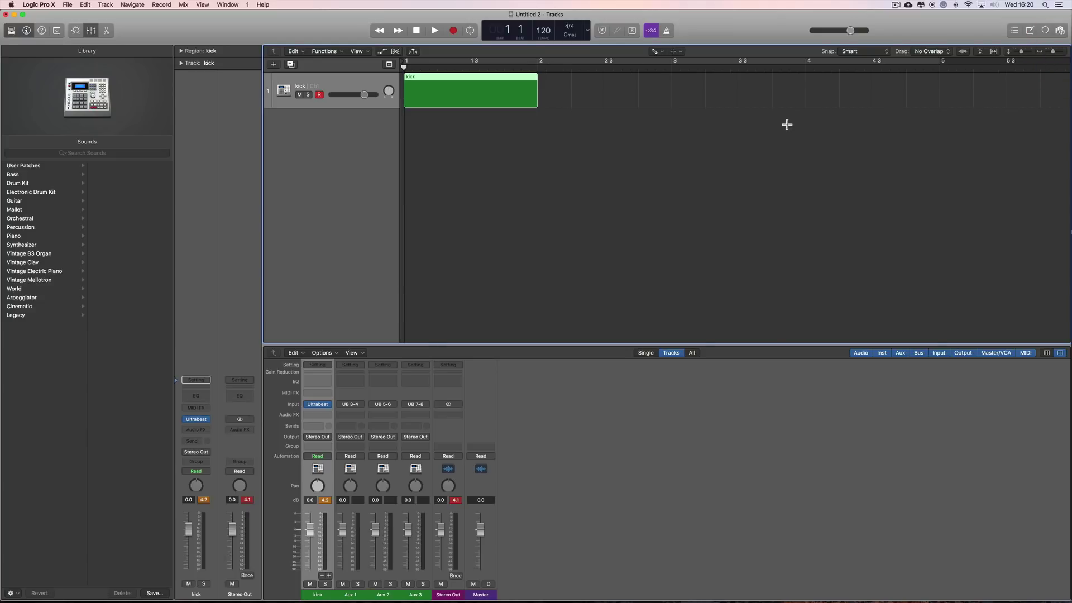
{"action": "key", "text": "super+u"}
Step: Open the kick region in the Piano Roll and enlarge the editor so the bar and the drum voice names are readable
{"action": "key", "text": "e"}
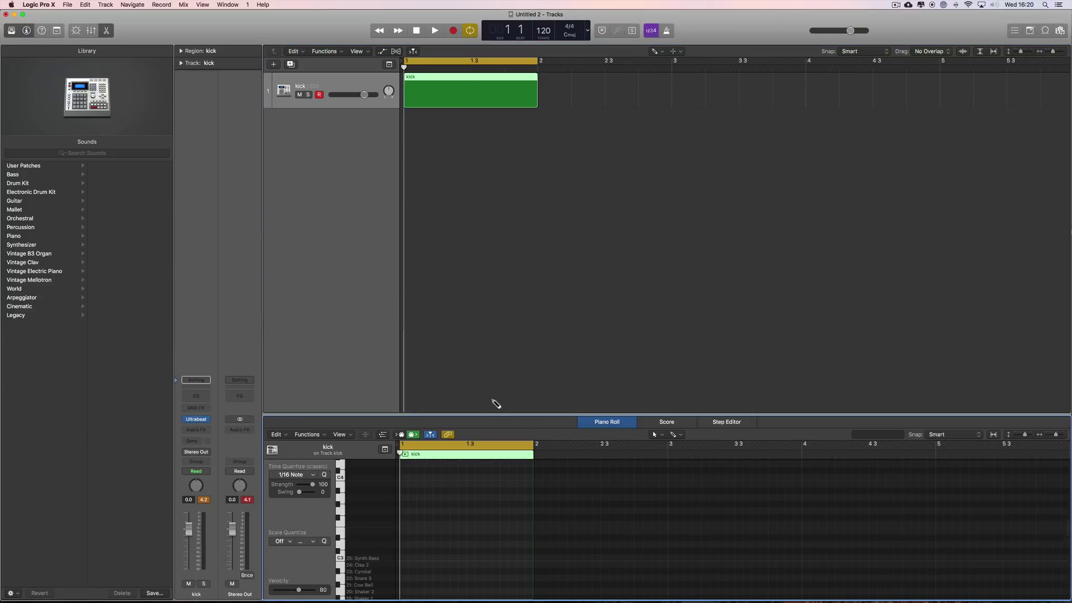
{"action": "left_click_drag", "start_coordinate": [500, 420], "coordinate": [594, 249]}
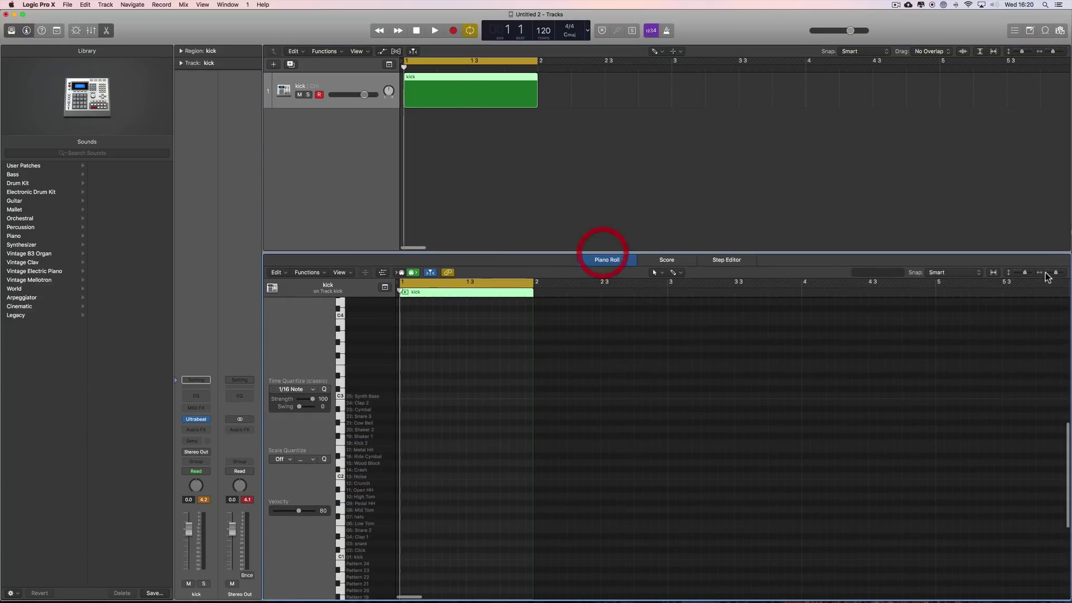
{"action": "left_click", "coordinate": [1060, 272]}
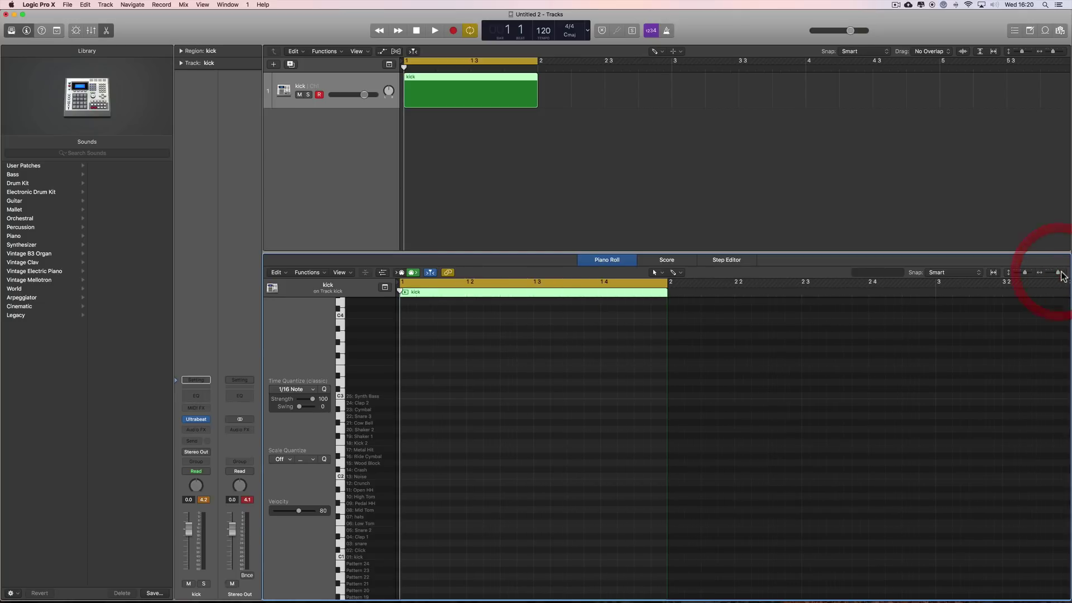
{"action": "left_click", "coordinate": [1060, 273]}
{"action": "scroll", "coordinate": [565, 471], "scroll_direction": "down", "scroll_amount": 1}
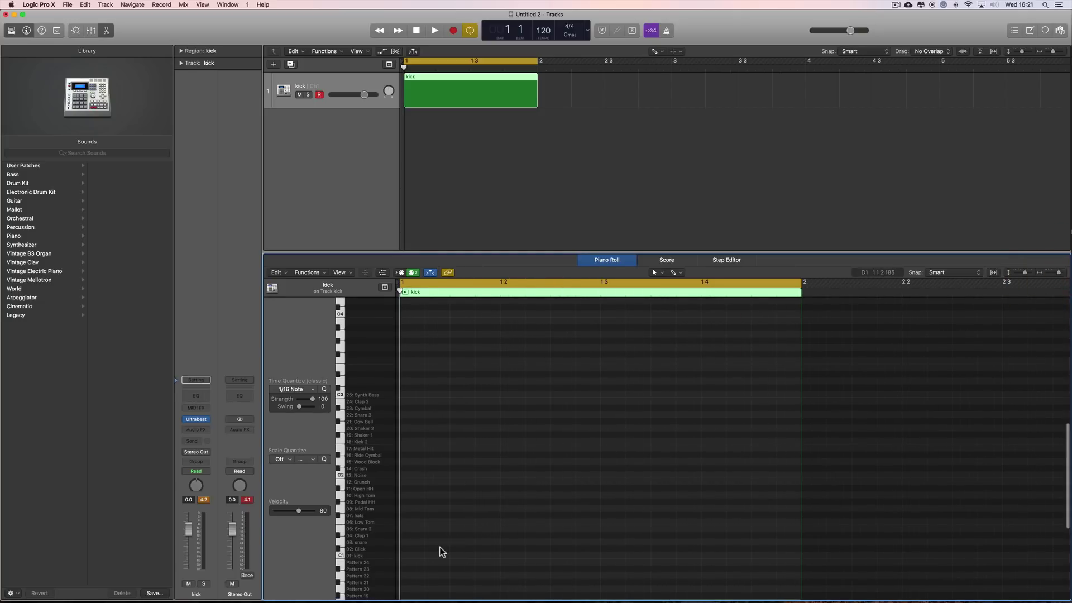
Step: Pencil in a sixteenth-long kick note at the start of bar 1 and set its velocity to 100
{"action": "key", "text": "t"}
{"action": "left_click", "coordinate": [509, 564]}
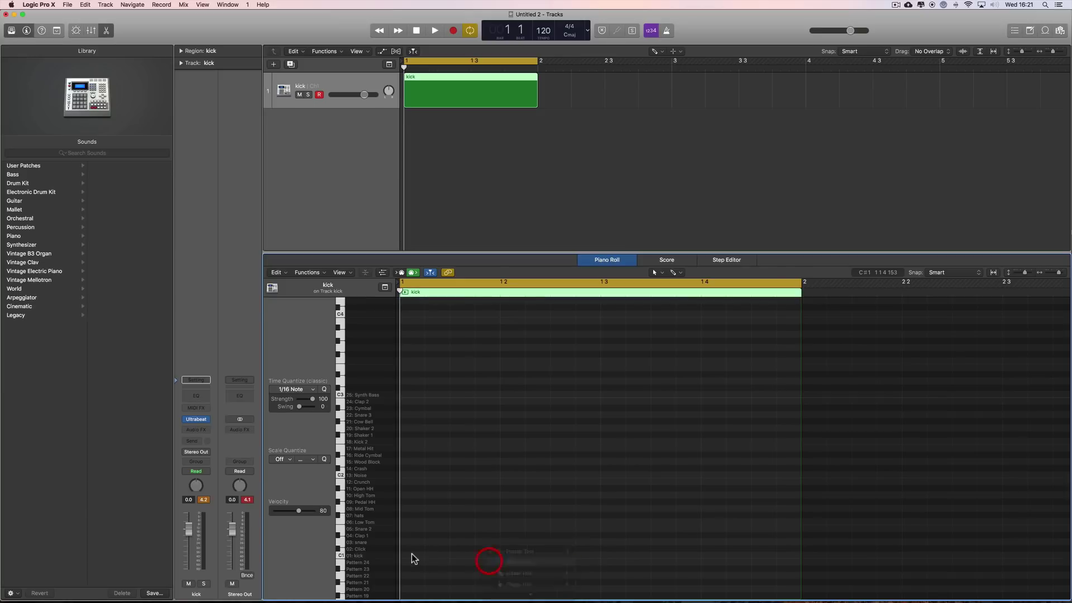
{"action": "left_click", "coordinate": [407, 555]}
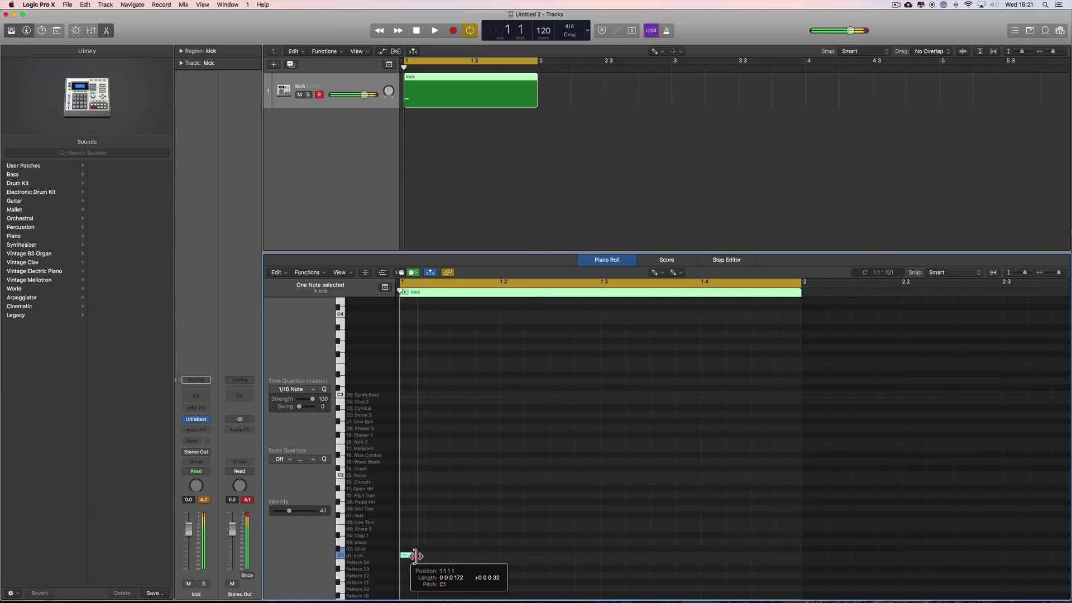
{"action": "left_click_drag", "start_coordinate": [290, 510], "coordinate": [307, 513]}
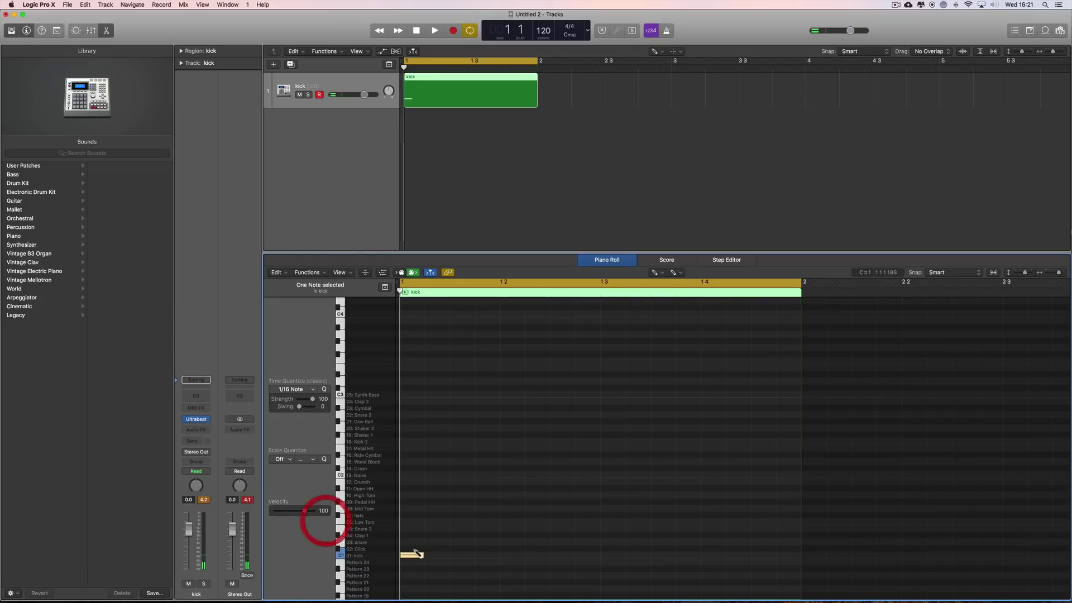
{"action": "left_click", "coordinate": [420, 555]}
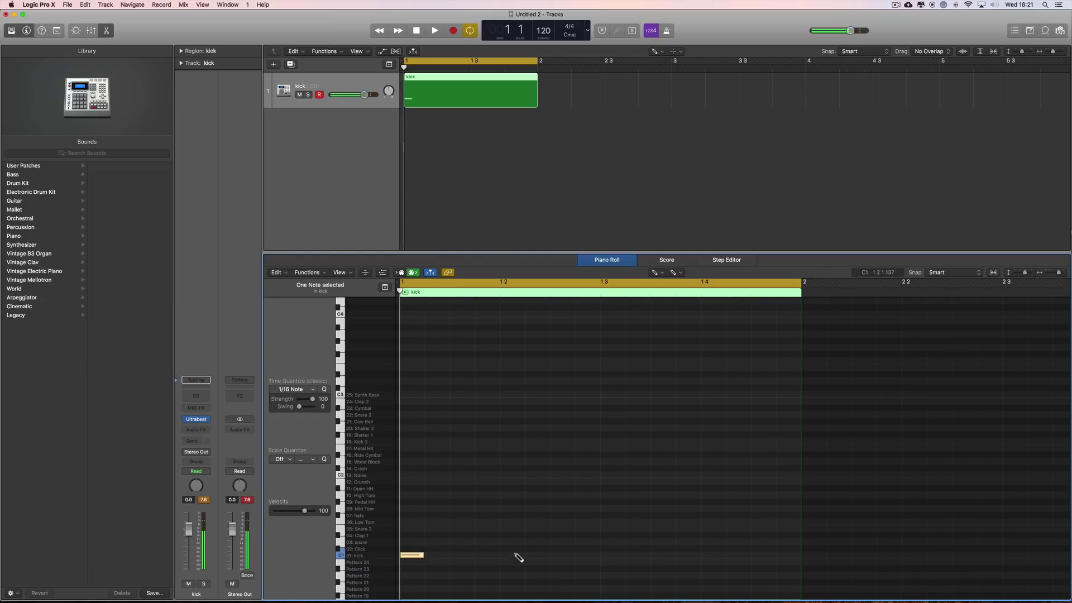
Step: Add snare notes on beats 2 and 4, and kick notes at 1 2 3, 1 3 1 and 1 4 3
{"action": "left_click", "coordinate": [506, 541]}
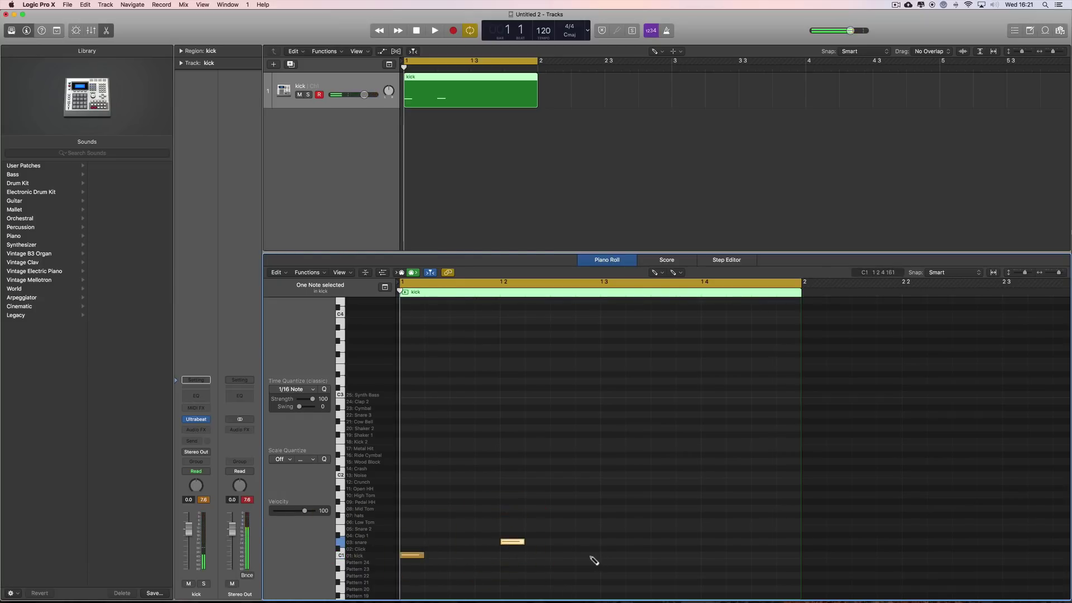
{"action": "left_click", "coordinate": [563, 555]}
{"action": "left_click", "coordinate": [613, 555]}
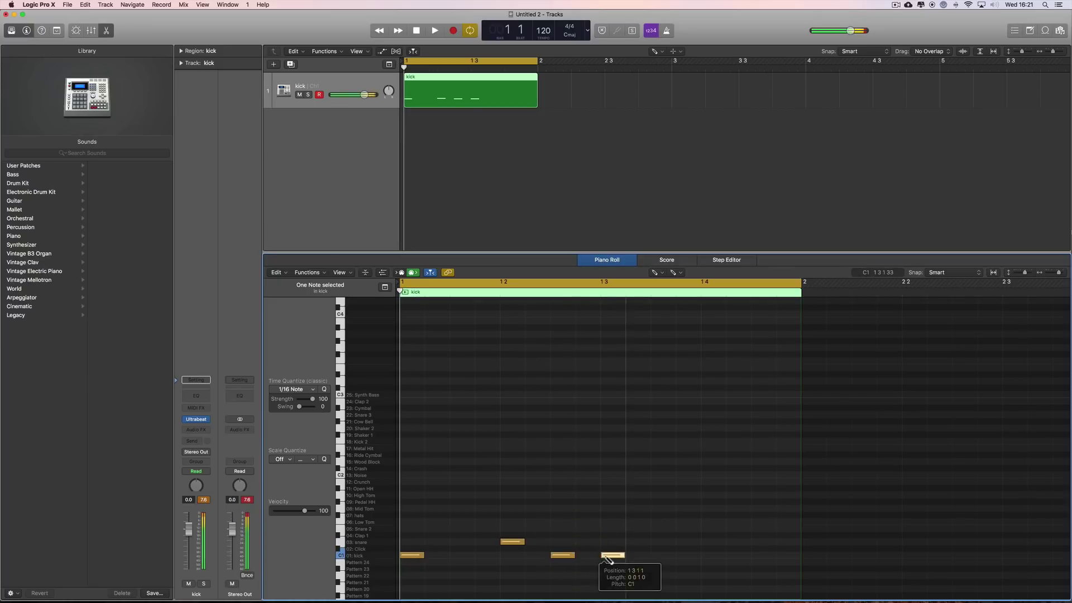
{"action": "left_click", "coordinate": [709, 541]}
{"action": "left_click", "coordinate": [761, 555]}
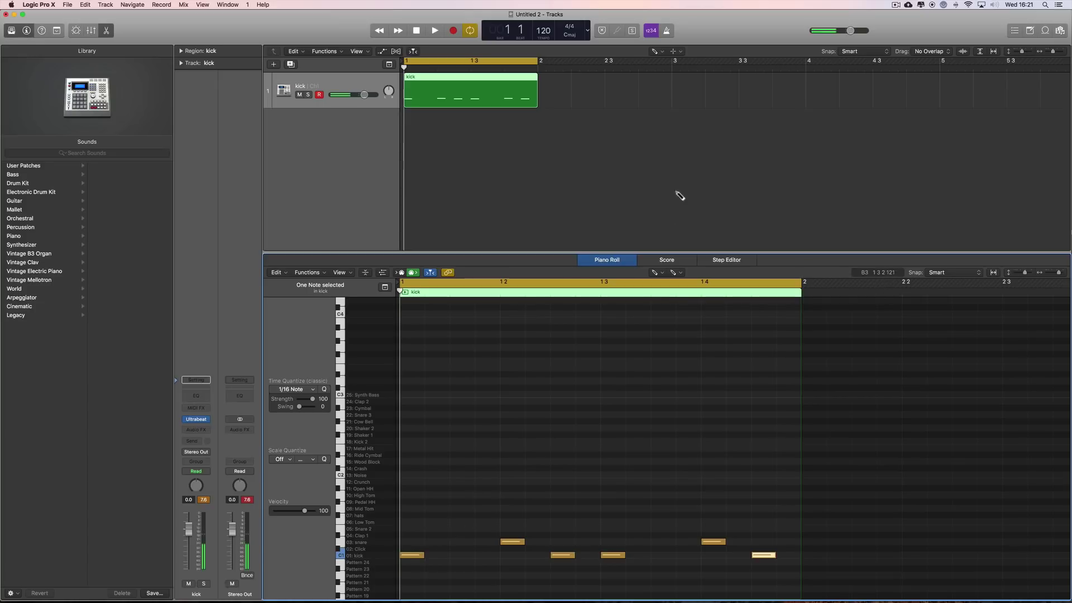
Step: Turn on the metronome, set the project tempo to 84 and play back the kick and snare pattern
{"action": "left_click", "coordinate": [666, 31]}
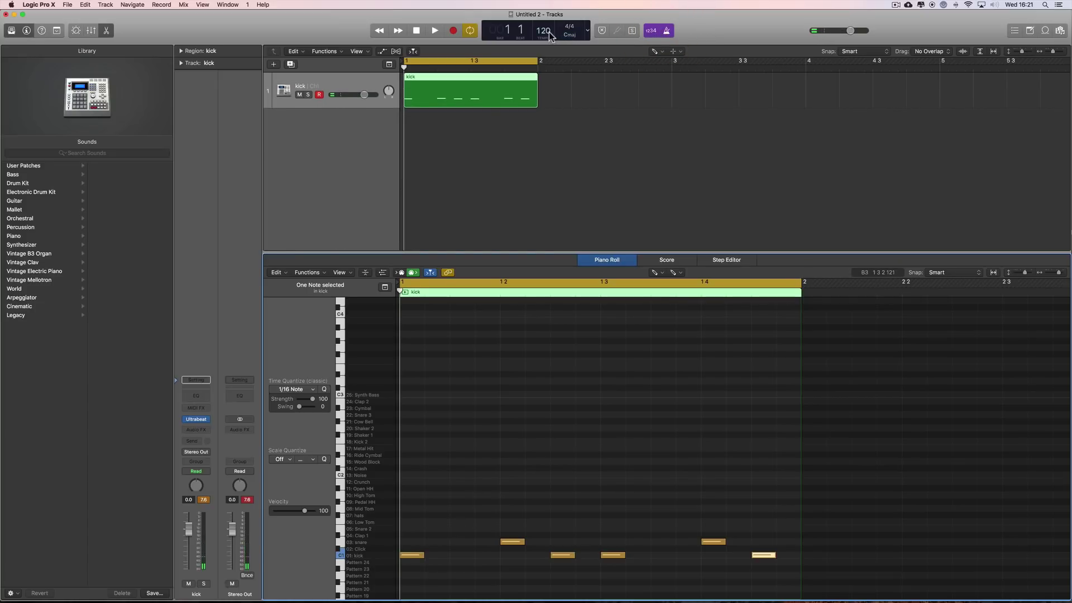
{"action": "left_click_drag", "start_coordinate": [548, 32], "coordinate": [547, 69]}
{"action": "left_click_drag", "start_coordinate": [547, 70], "coordinate": [548, 73]}
{"action": "key", "text": "space"}
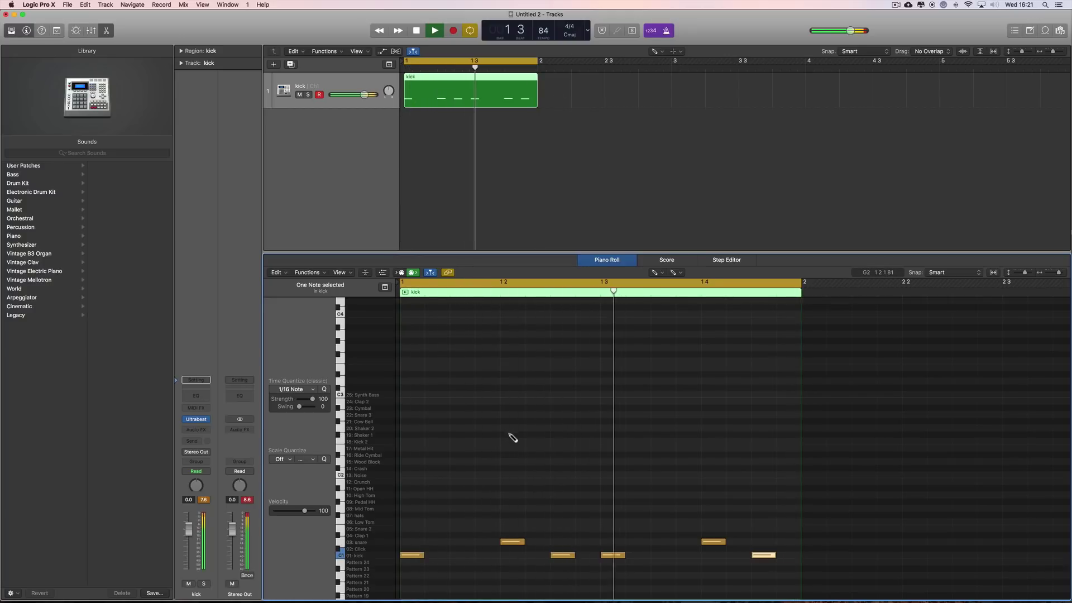
{"action": "key", "text": "space"}
Step: With time quantize at 1/8 Note, brush hats notes across the whole bar and shorten them all to sixteenth length
{"action": "left_click", "coordinate": [364, 519]}
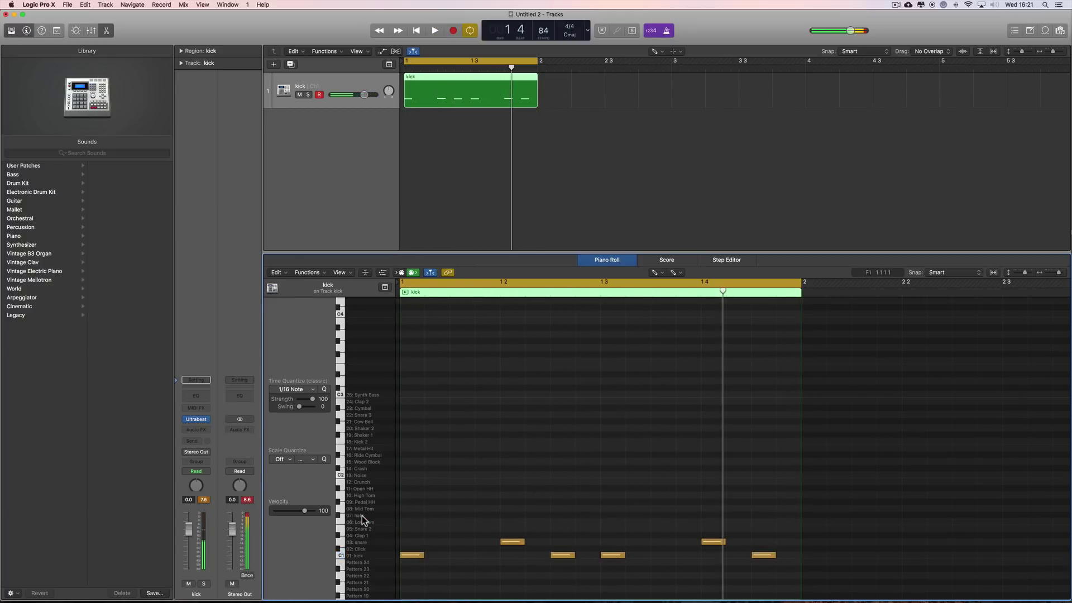
{"action": "right_click", "coordinate": [425, 514]}
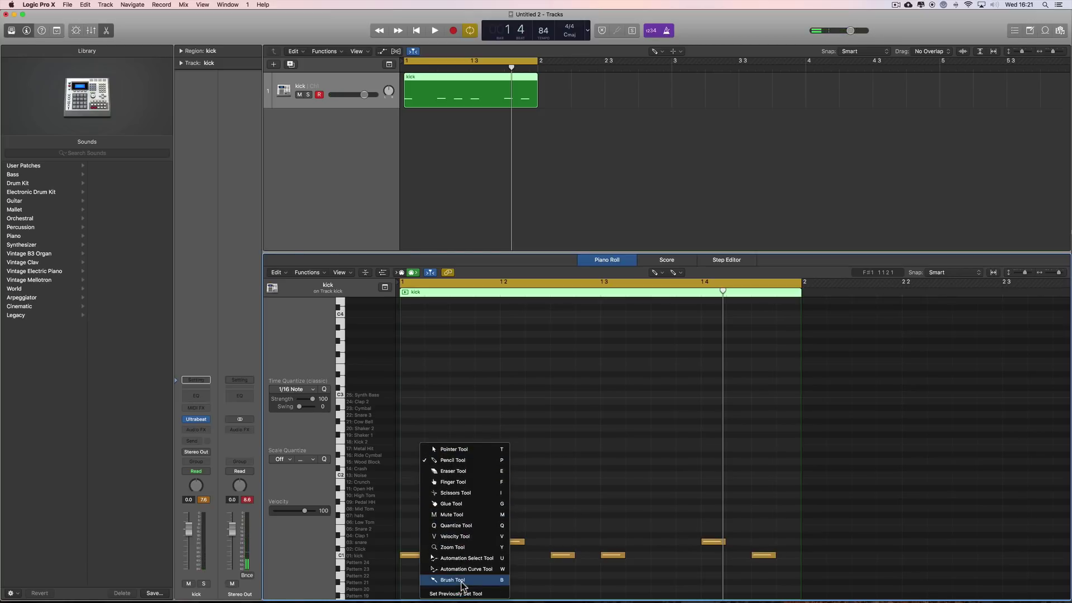
{"action": "left_click", "coordinate": [461, 581]}
{"action": "left_click", "coordinate": [302, 389]}
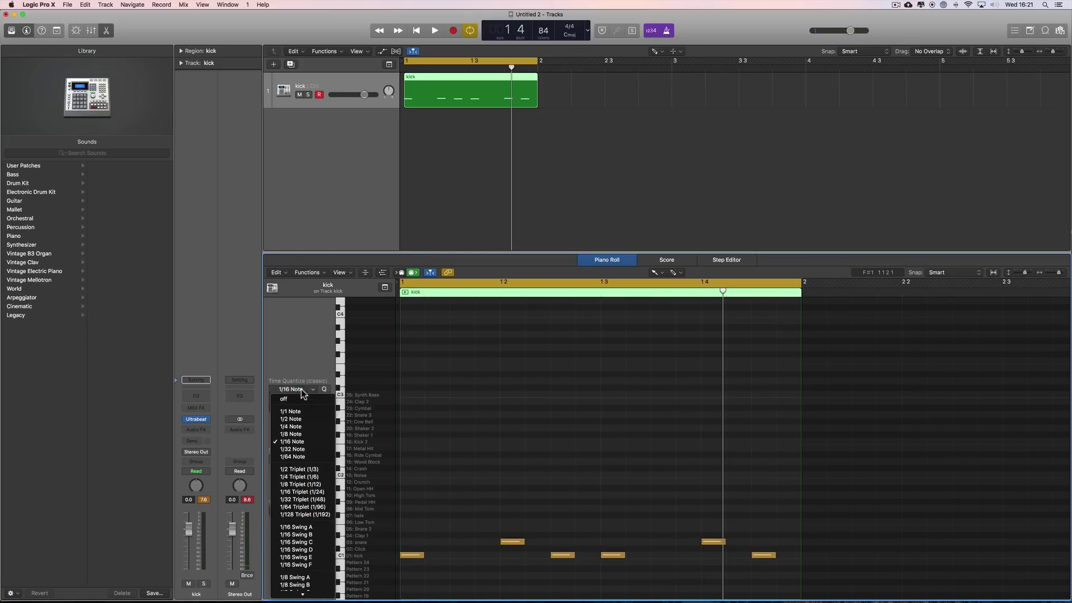
{"action": "left_click", "coordinate": [291, 434]}
{"action": "mouse_move", "coordinate": [411, 516]}
{"action": "left_mouse_down"}
{"action": "mouse_move", "coordinate": [745, 515]}
{"action": "mouse_move", "coordinate": [682, 520]}
{"action": "left_mouse_up"}
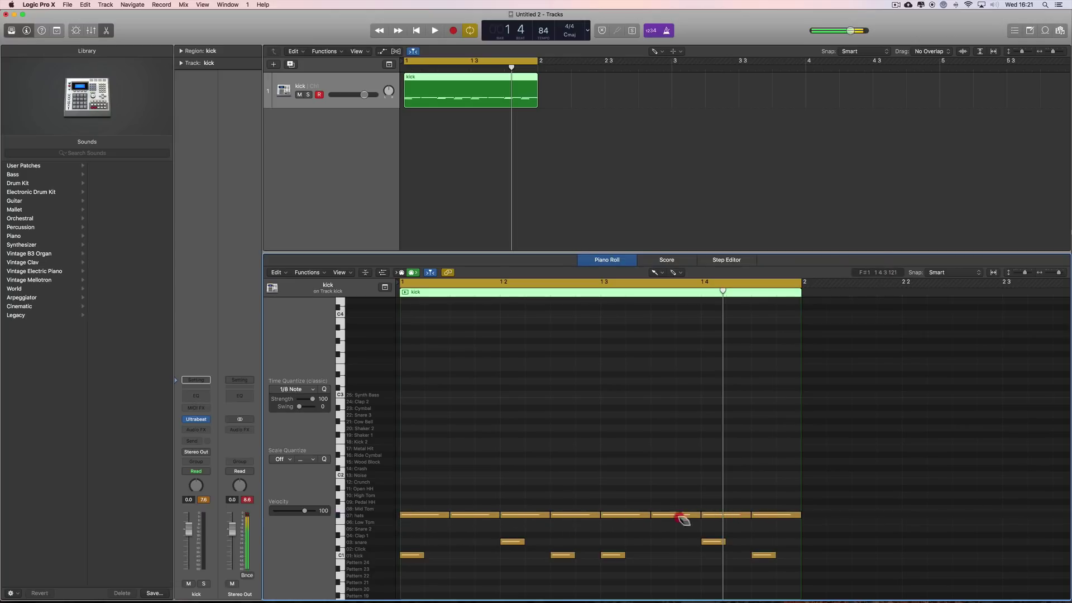
{"action": "left_click", "coordinate": [374, 516]}
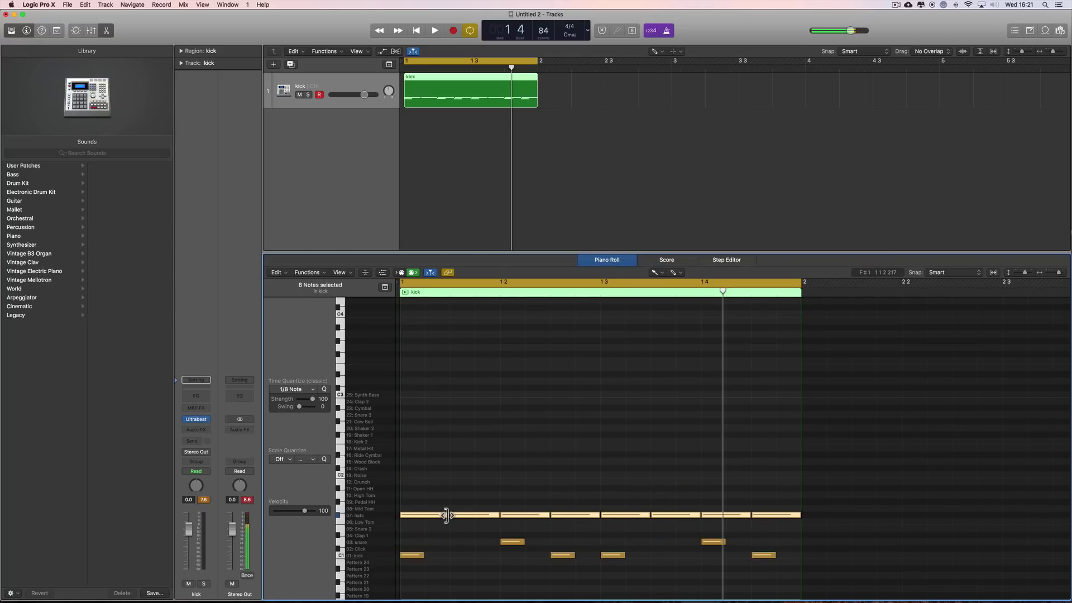
{"action": "left_click_drag", "start_coordinate": [446, 514], "coordinate": [422, 514]}
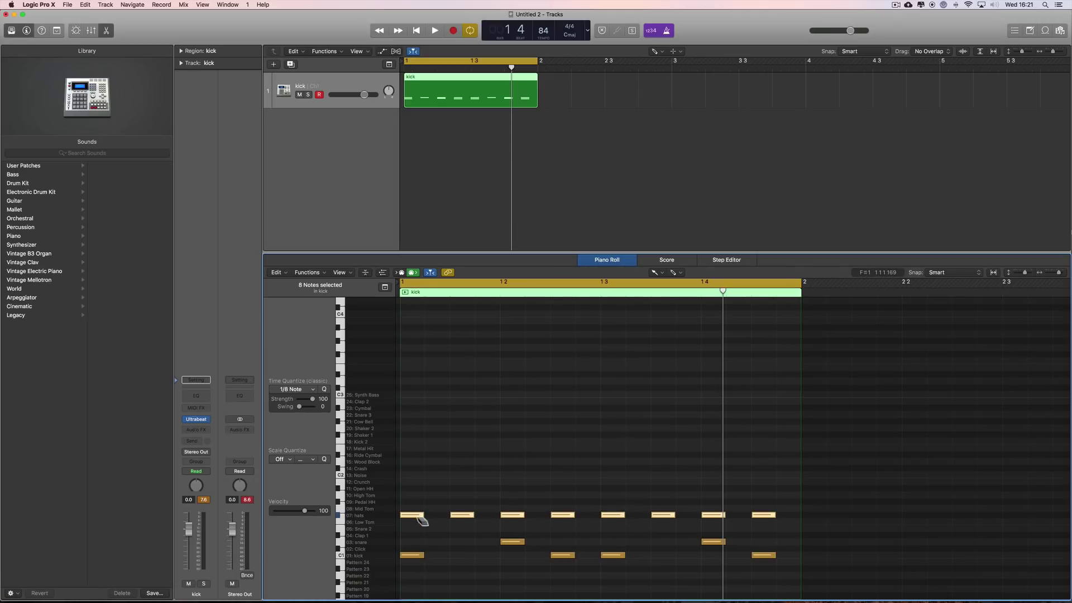
Step: Switch back to the Pointer tool, play the pattern with the added hats, and turn off the metronome
{"action": "right_click", "coordinate": [473, 415]}
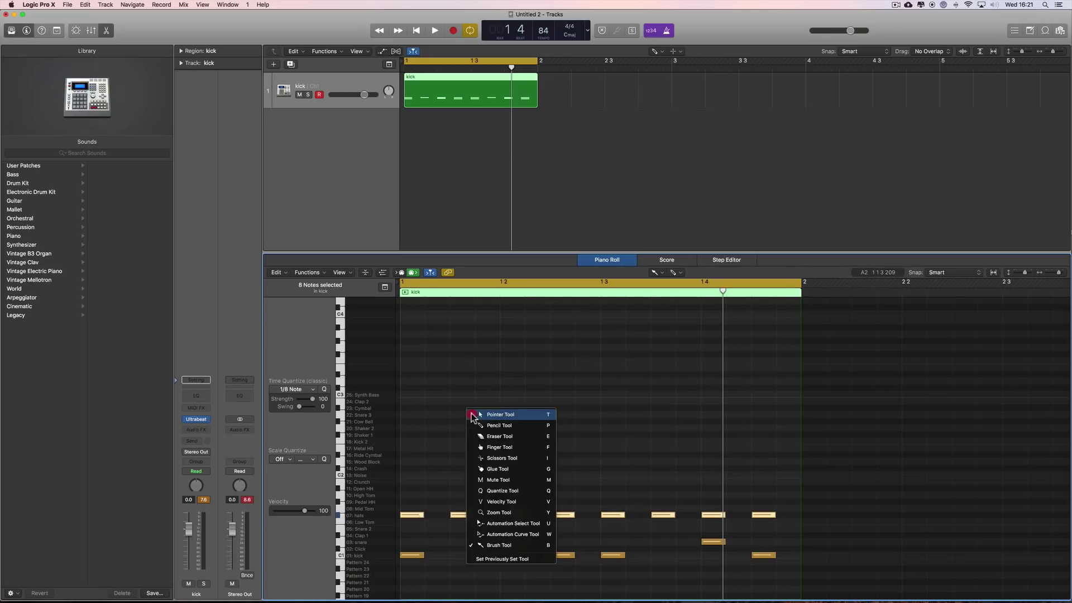
{"action": "left_click", "coordinate": [478, 415]}
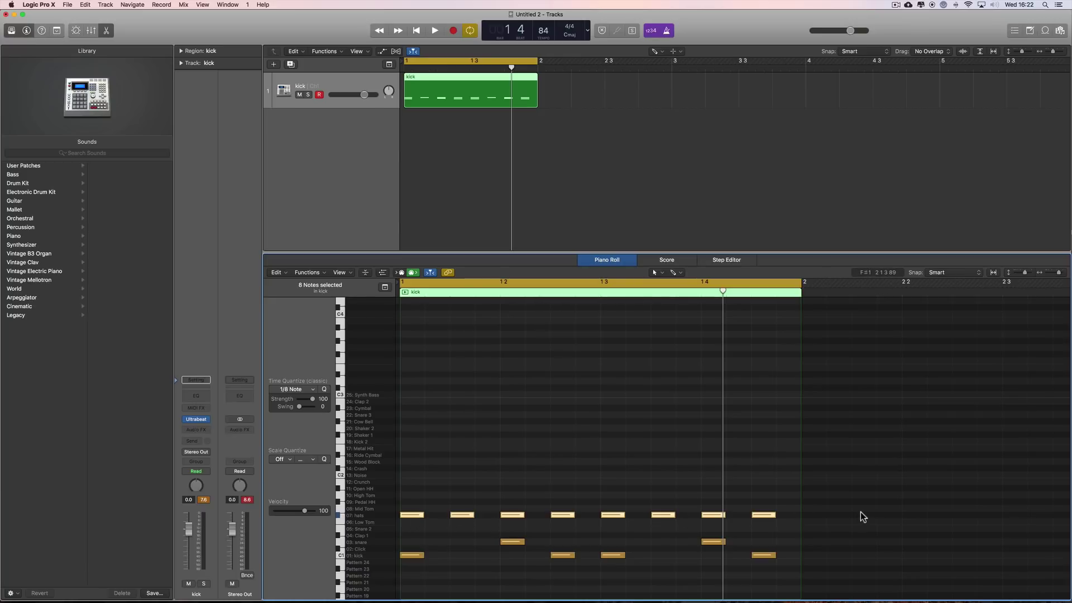
{"action": "key", "text": "space"}
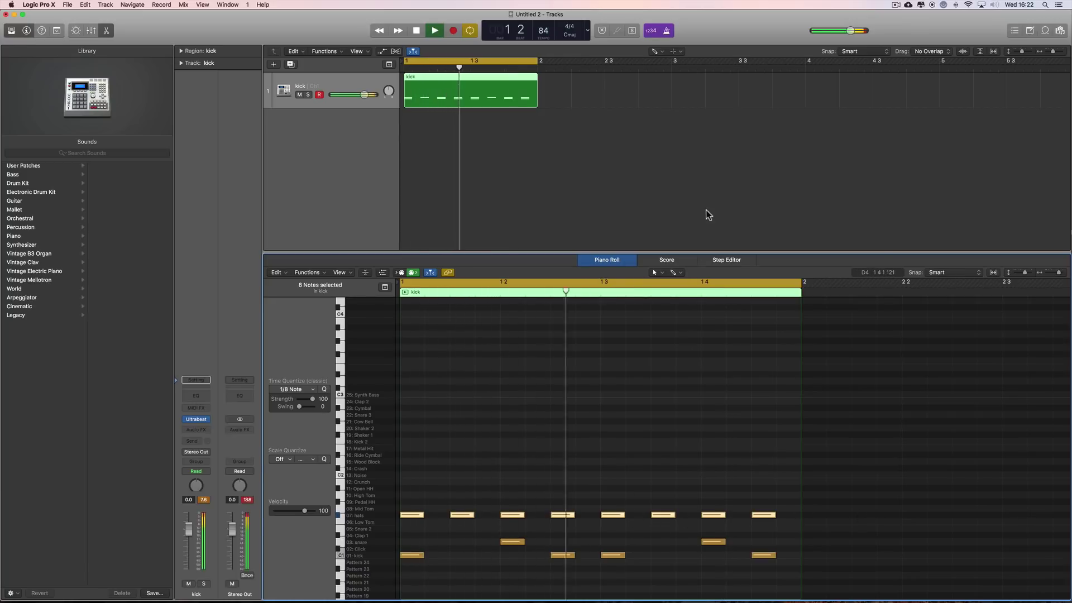
{"action": "left_click", "coordinate": [667, 31]}
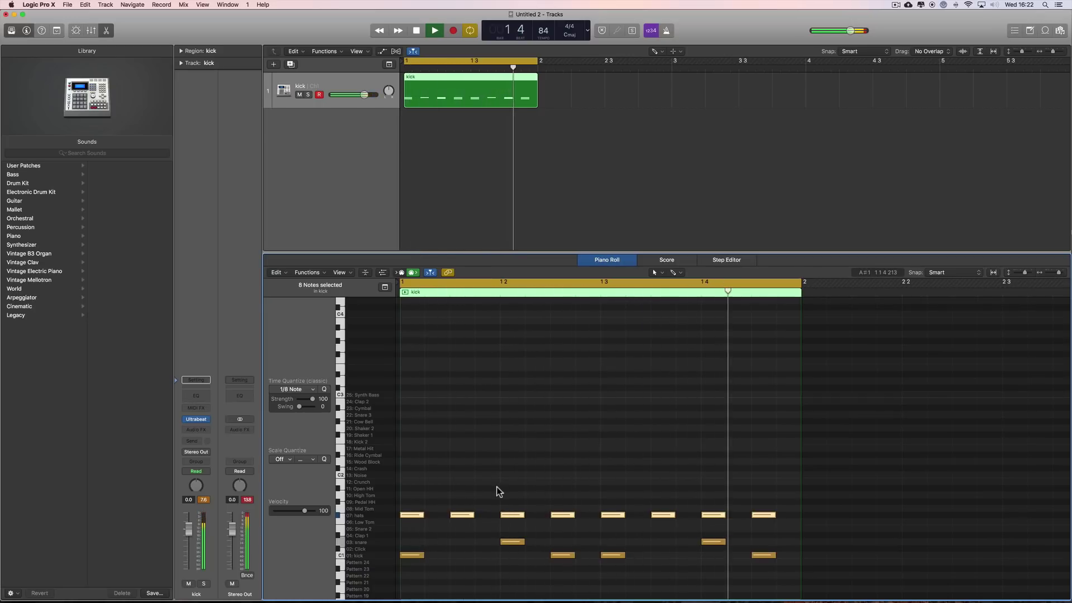
Step: Pencil in Clap 2 notes on beats 2 and 4 of bar 1 and play back the full pattern
{"action": "left_click", "coordinate": [369, 402]}
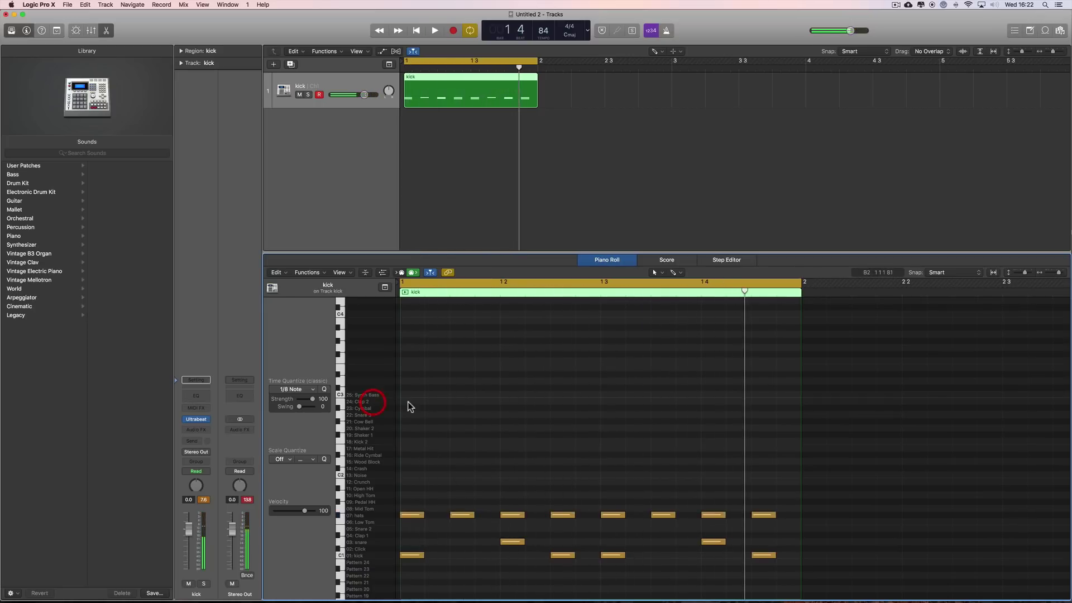
{"action": "left_click", "coordinate": [406, 402]}
{"action": "left_click", "coordinate": [360, 402]}
{"action": "right_click", "coordinate": [511, 429]}
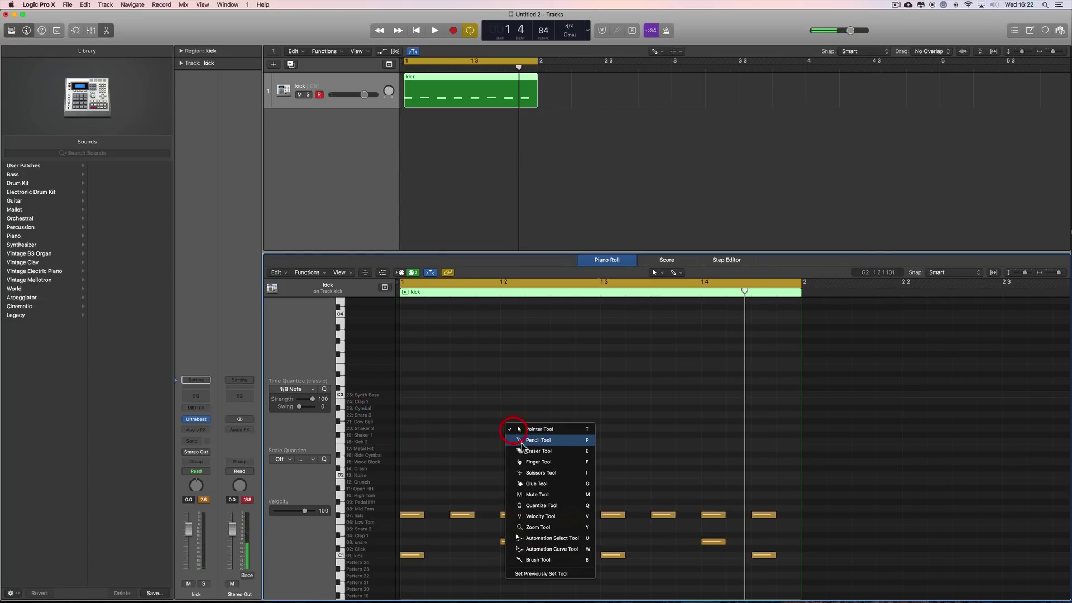
{"action": "key", "text": "p"}
{"action": "left_click_drag", "start_coordinate": [506, 410], "coordinate": [555, 408]}
{"action": "left_click", "coordinate": [711, 401]}
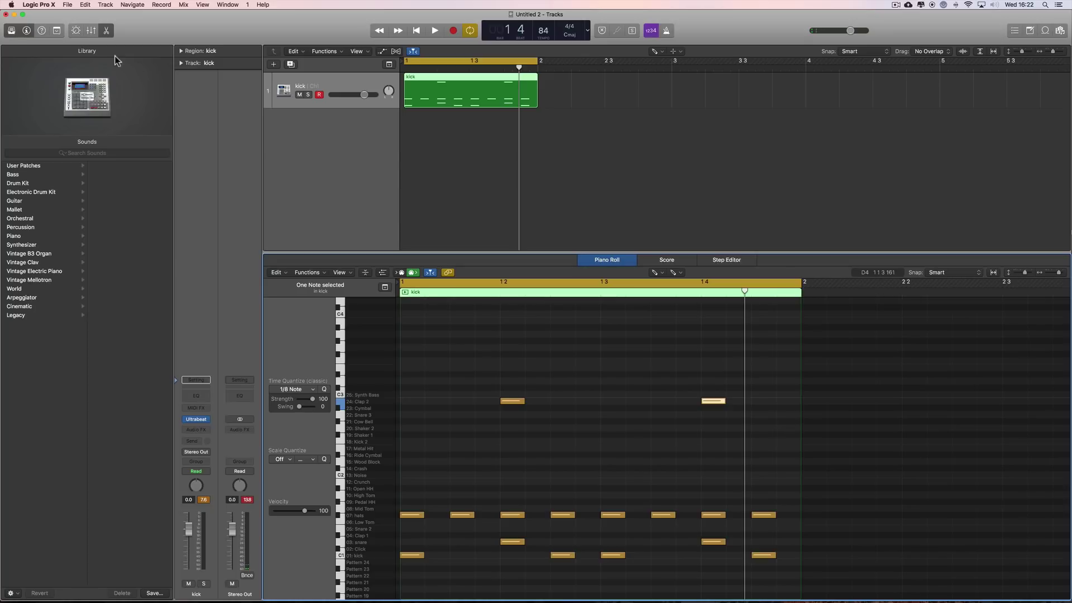
{"action": "key", "text": "space"}
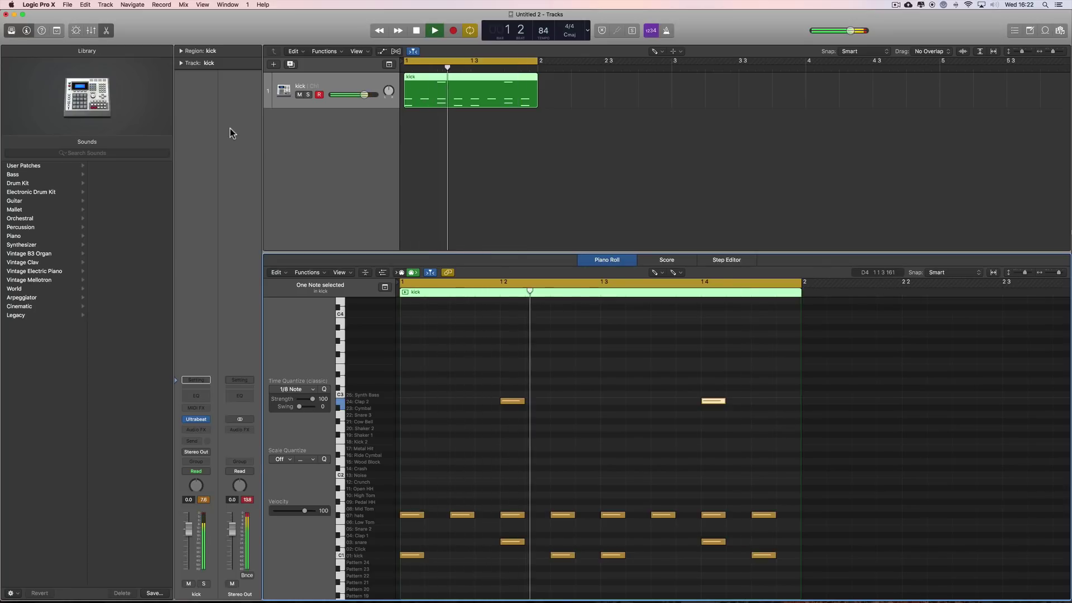
{"action": "key", "text": "space"}
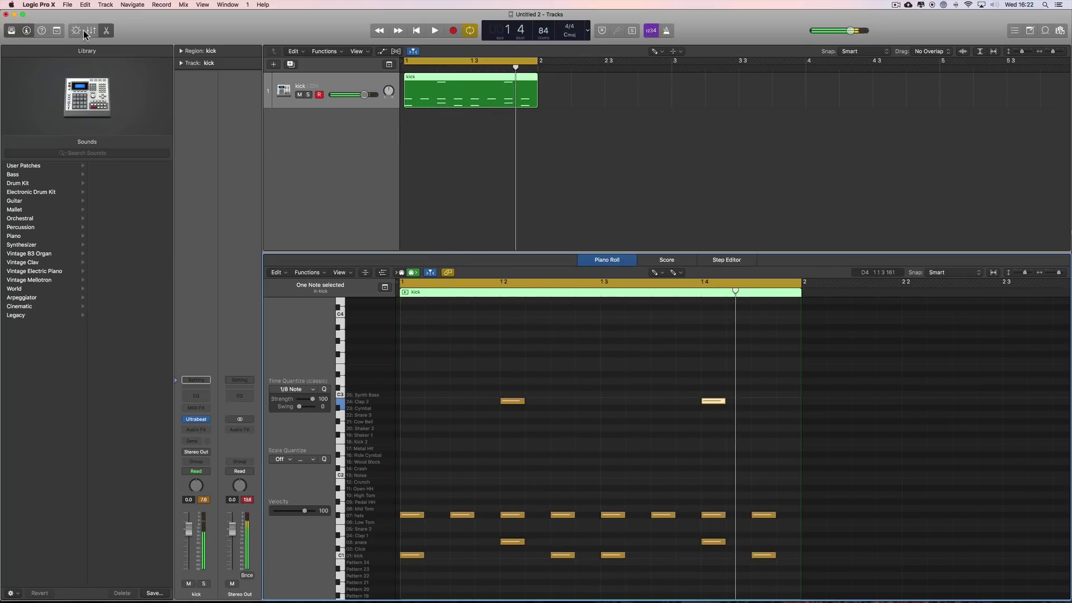
Step: Show the mixer and play the kick channel in solo to check which sound it carries
{"action": "key", "text": "x"}
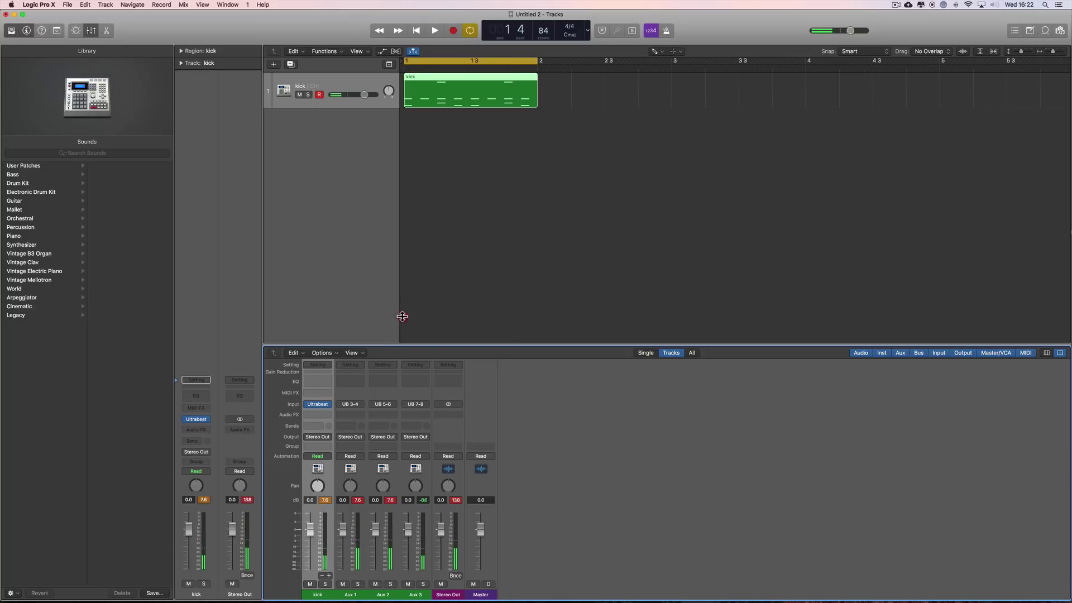
{"action": "left_click", "coordinate": [327, 584]}
{"action": "key", "text": "space"}
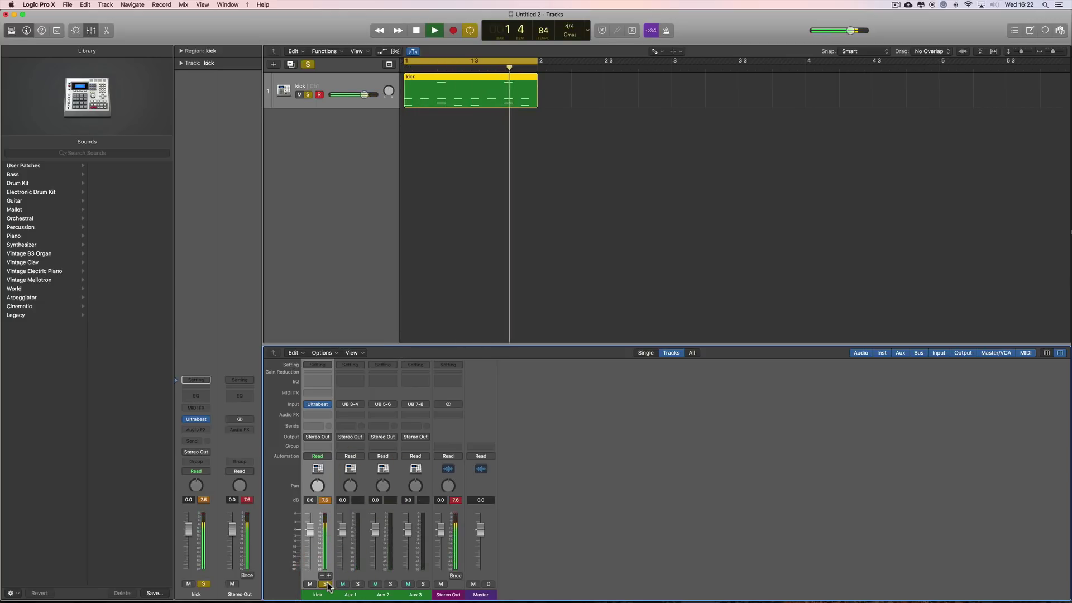
{"action": "key", "text": "space"}
{"action": "left_click", "coordinate": [326, 584]}
Step: Solo Aux 1 to hear its sound, rename the channel snare and release its solo
{"action": "left_click", "coordinate": [357, 584]}
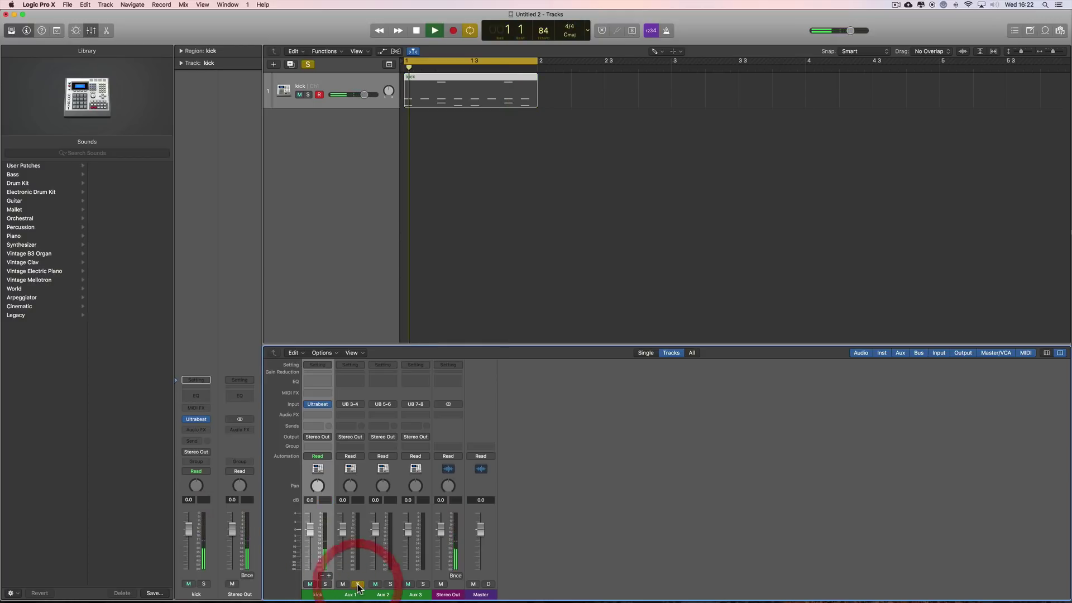
{"action": "double_click", "coordinate": [352, 595]}
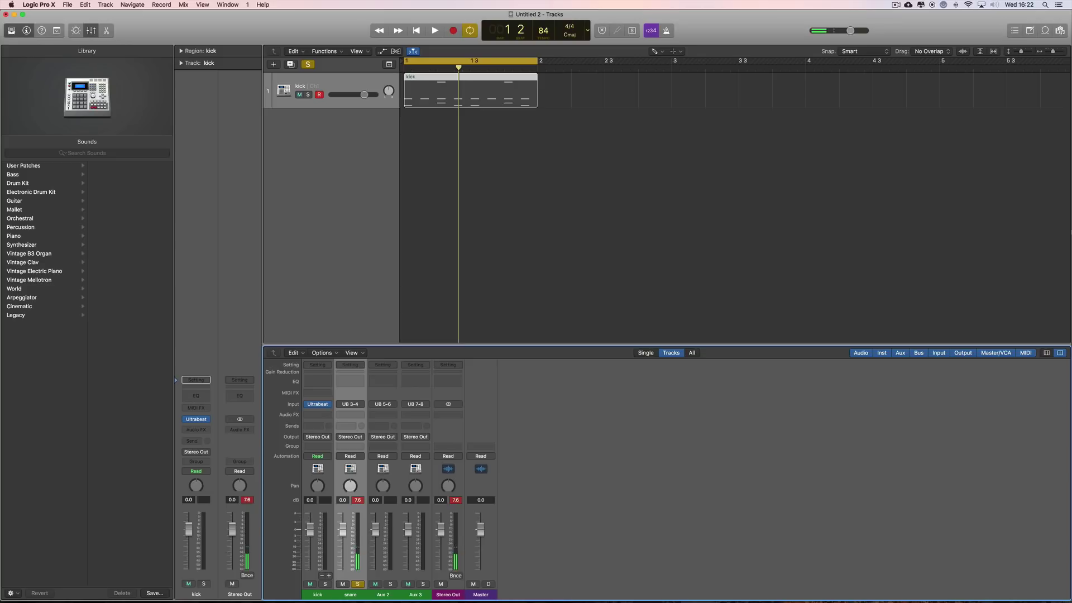
{"action": "left_click", "coordinate": [359, 584]}
Step: Play Aux 2 in solo to identify its sound, rename the channel hats and release its solo
{"action": "left_click", "coordinate": [391, 584]}
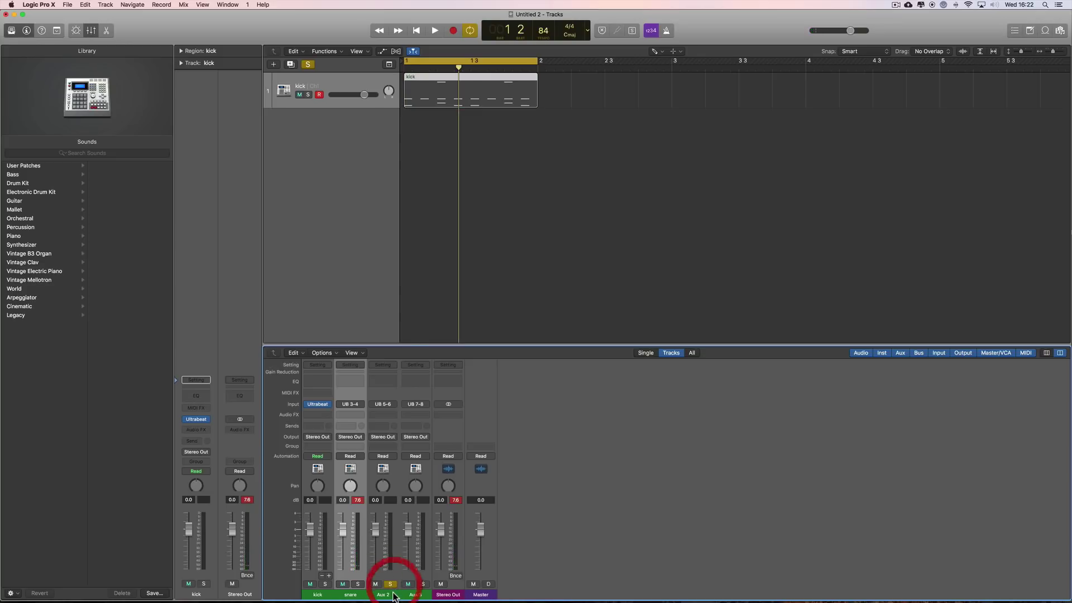
{"action": "key", "text": "space"}
{"action": "left_click", "coordinate": [389, 595]}
{"action": "key", "text": "space"}
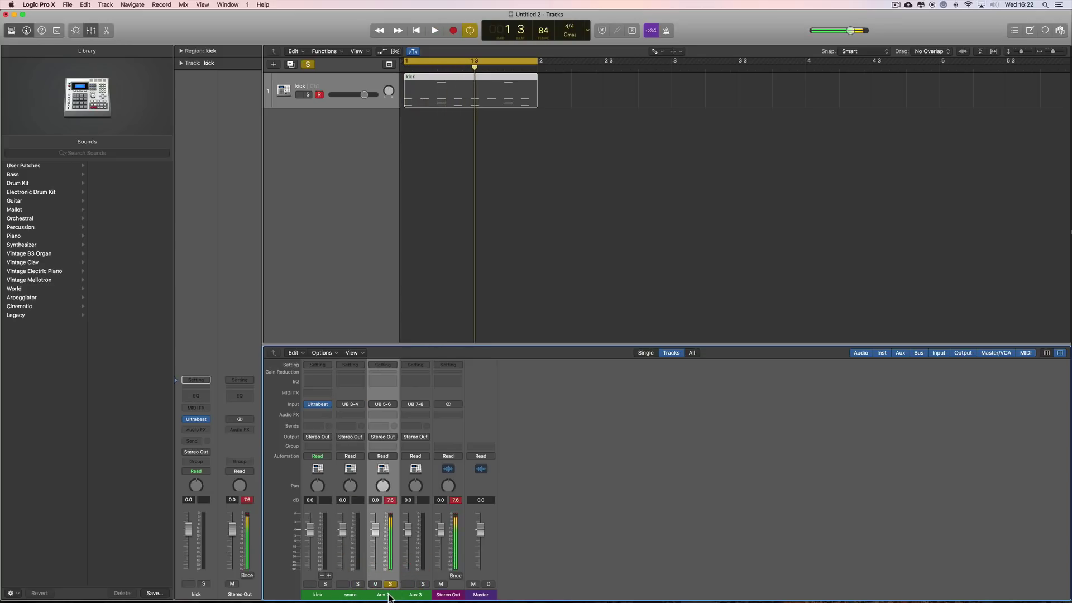
{"action": "double_click", "coordinate": [384, 595]}
{"action": "type", "text": "hats"}
{"action": "left_click", "coordinate": [390, 584]}
Step: Solo Aux 3 and rename the channel clap
{"action": "left_click", "coordinate": [423, 584]}
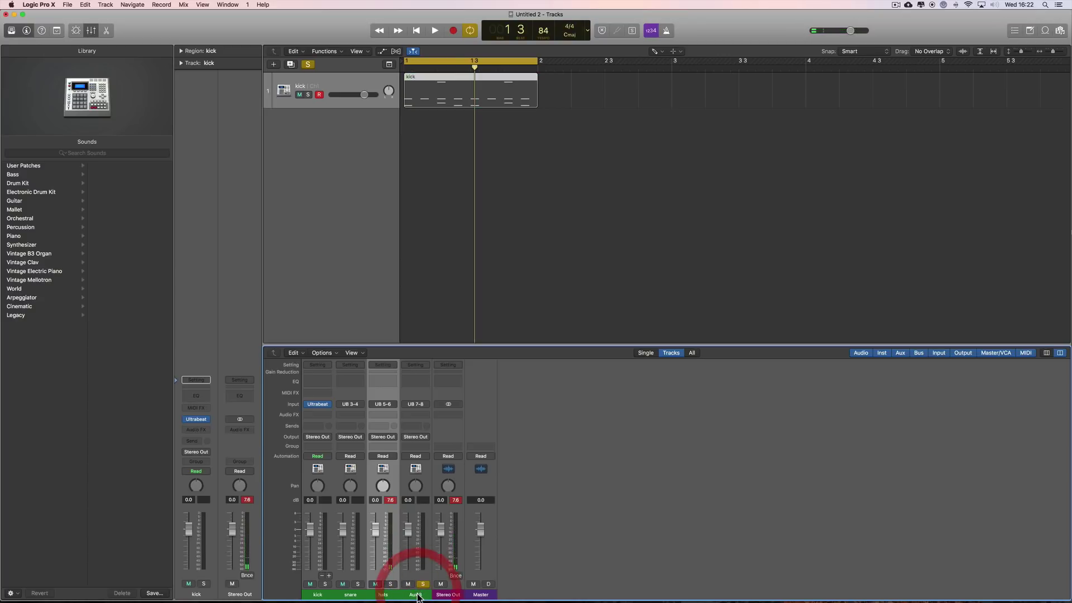
{"action": "left_click", "coordinate": [416, 595]}
{"action": "double_click", "coordinate": [416, 595]}
{"action": "type", "text": "d"}
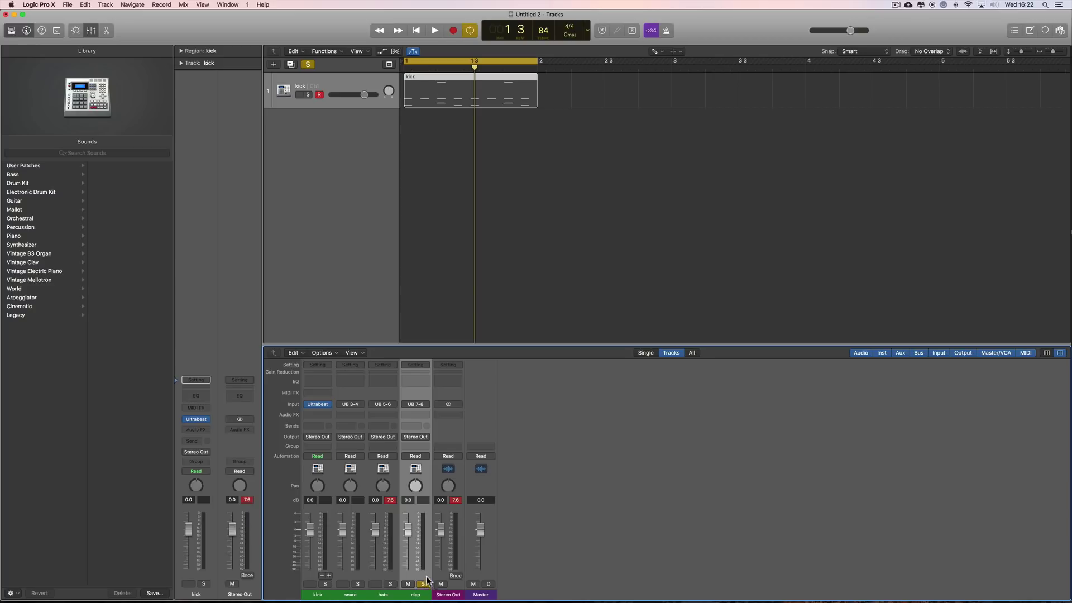
Step: Insert the TR5 EQ-73 on the kick channel and boost its low band by 4.5 at 60 Hz
{"action": "left_click", "coordinate": [318, 597]}
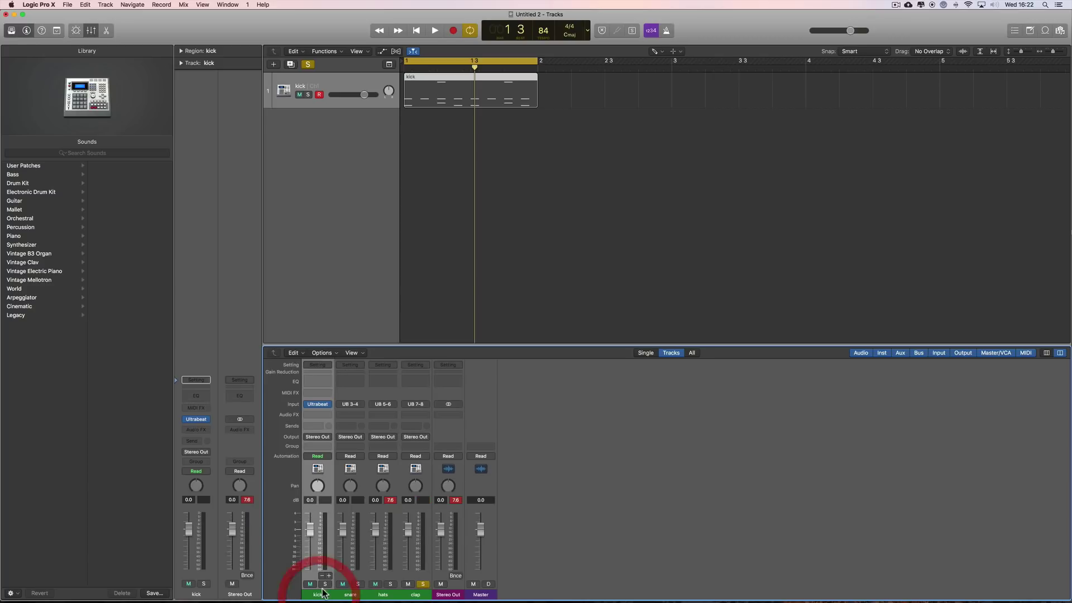
{"action": "left_click", "coordinate": [483, 260]}
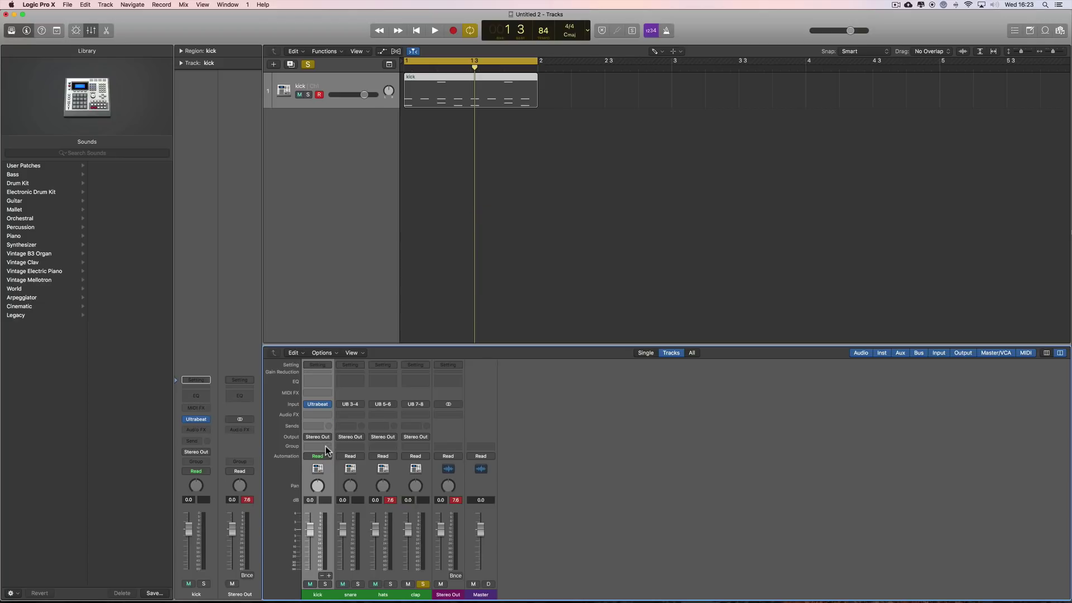
{"action": "left_click", "coordinate": [328, 415]}
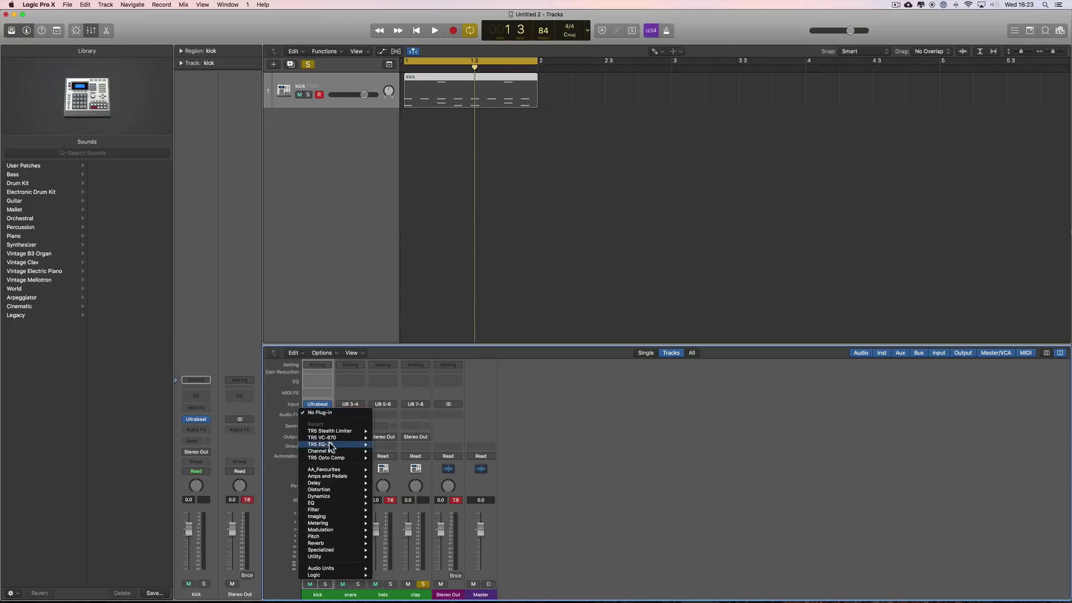
{"action": "mouse_move", "coordinate": [330, 445]}
{"action": "left_click", "coordinate": [396, 446]}
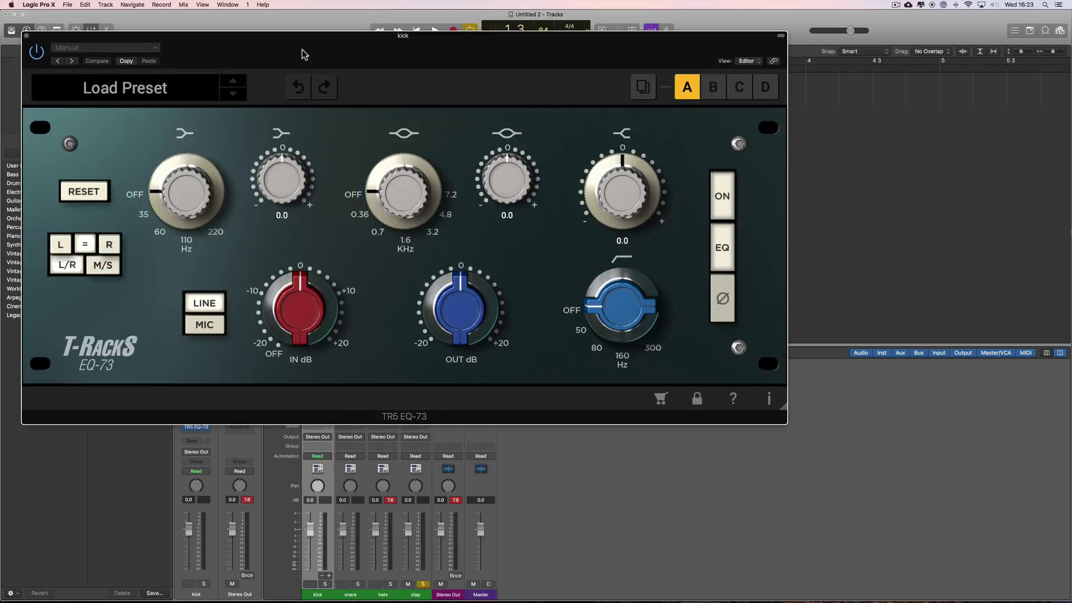
{"action": "left_click_drag", "start_coordinate": [301, 54], "coordinate": [434, 69]}
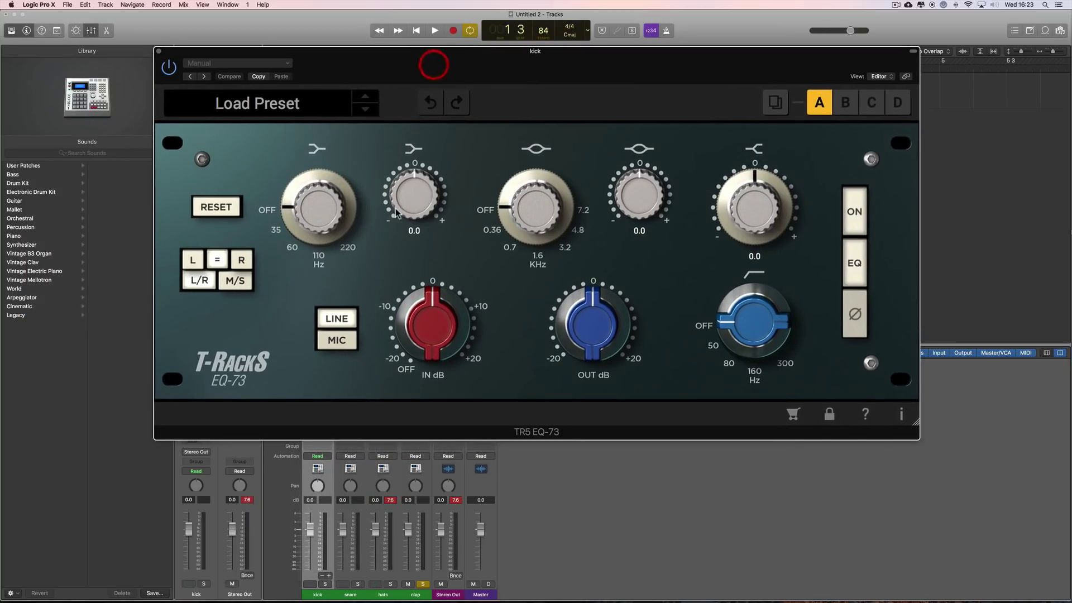
{"action": "left_click_drag", "start_coordinate": [311, 208], "coordinate": [352, 305]}
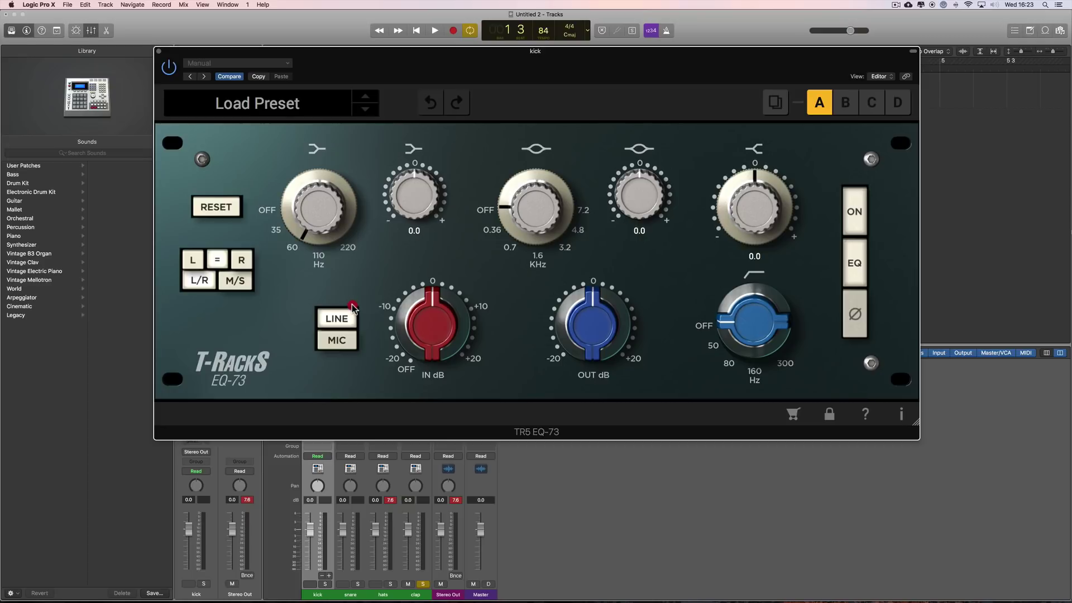
{"action": "left_click", "coordinate": [312, 219]}
{"action": "left_click_drag", "start_coordinate": [412, 214], "coordinate": [412, 182]}
{"action": "mouse_move", "coordinate": [316, 229]}
{"action": "left_mouse_down"}
{"action": "mouse_move", "coordinate": [331, 263]}
{"action": "mouse_move", "coordinate": [284, 182]}
{"action": "mouse_move", "coordinate": [308, 235]}
{"action": "left_mouse_up"}
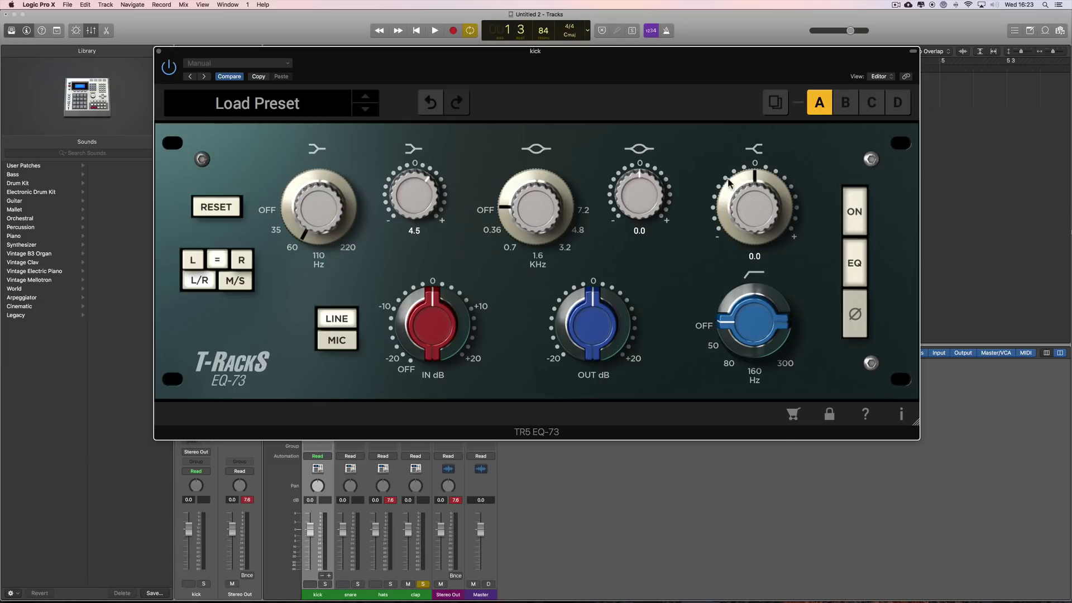
Step: Release the clap solo and, during playback, lower the hats fader to -9.0 dB and the snare fader to -4.4 dB
{"action": "key", "text": "space"}
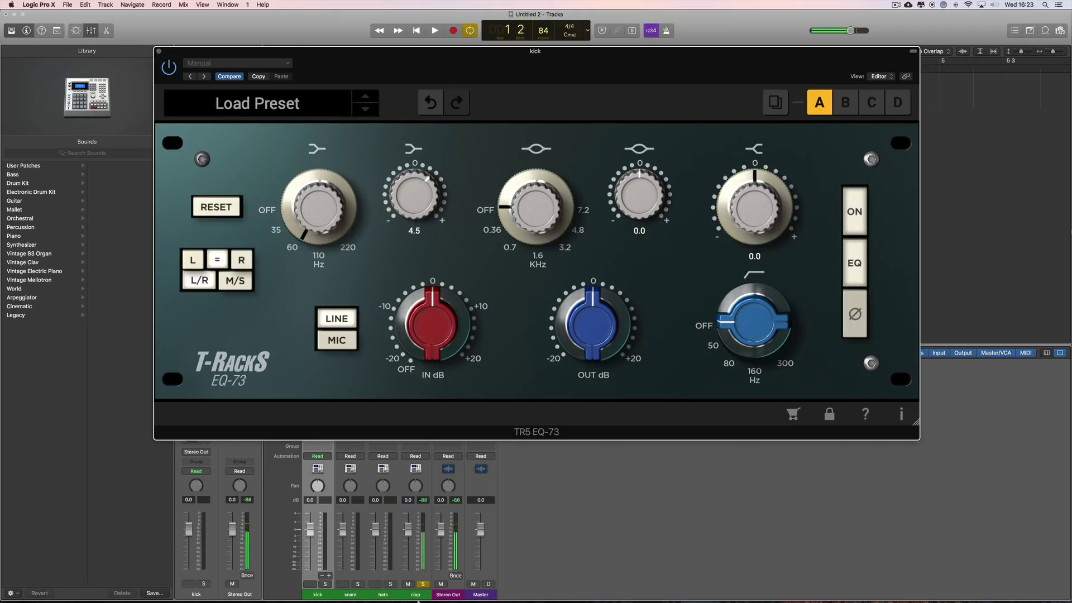
{"action": "left_click", "coordinate": [425, 589]}
{"action": "key", "text": "space"}
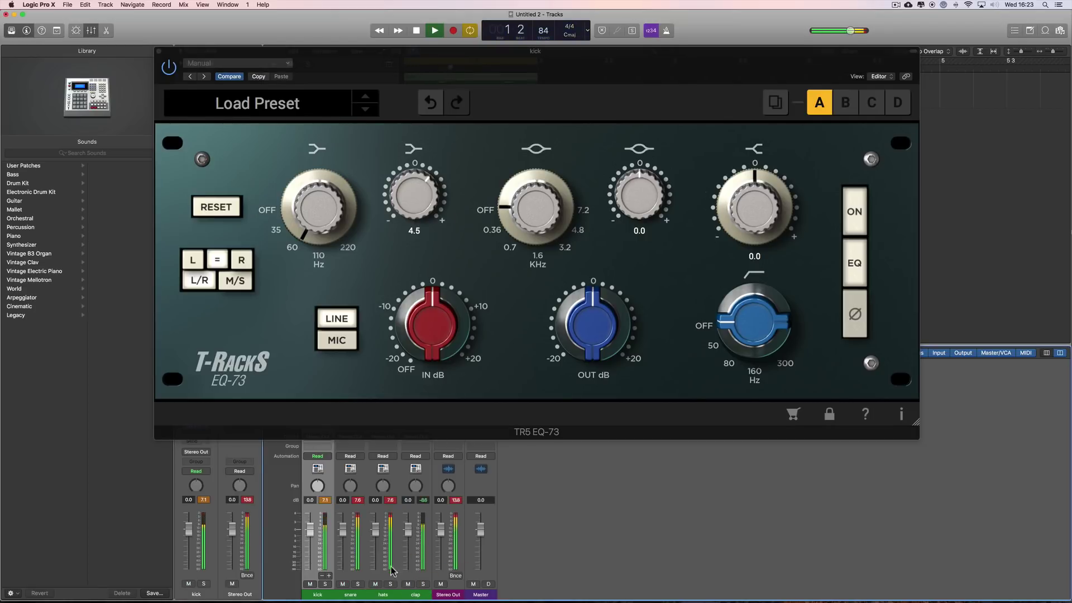
{"action": "left_click_drag", "start_coordinate": [379, 533], "coordinate": [374, 561]}
{"action": "left_click_drag", "start_coordinate": [342, 527], "coordinate": [342, 530]}
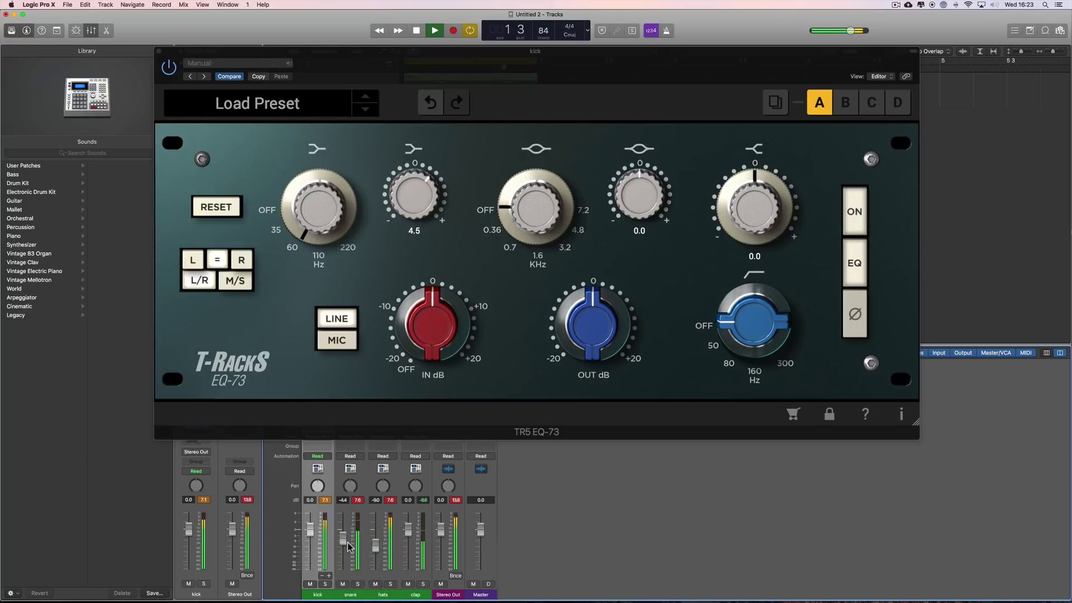
Step: Solo the kick during playback and boost the EQ-73's mid band by 6.5 at 0.36 kHz
{"action": "left_click", "coordinate": [324, 583]}
{"action": "left_click_drag", "start_coordinate": [549, 248], "coordinate": [627, 168]}
{"action": "left_click_drag", "start_coordinate": [573, 197], "coordinate": [534, 244]}
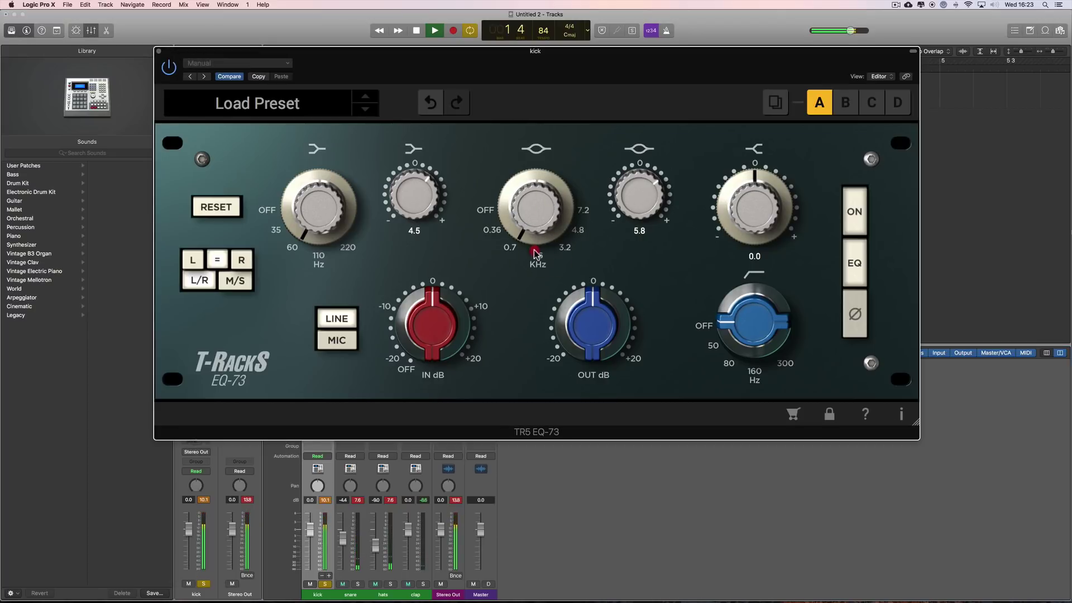
{"action": "left_click_drag", "start_coordinate": [627, 166], "coordinate": [632, 170]}
{"action": "left_click_drag", "start_coordinate": [522, 203], "coordinate": [647, 243]}
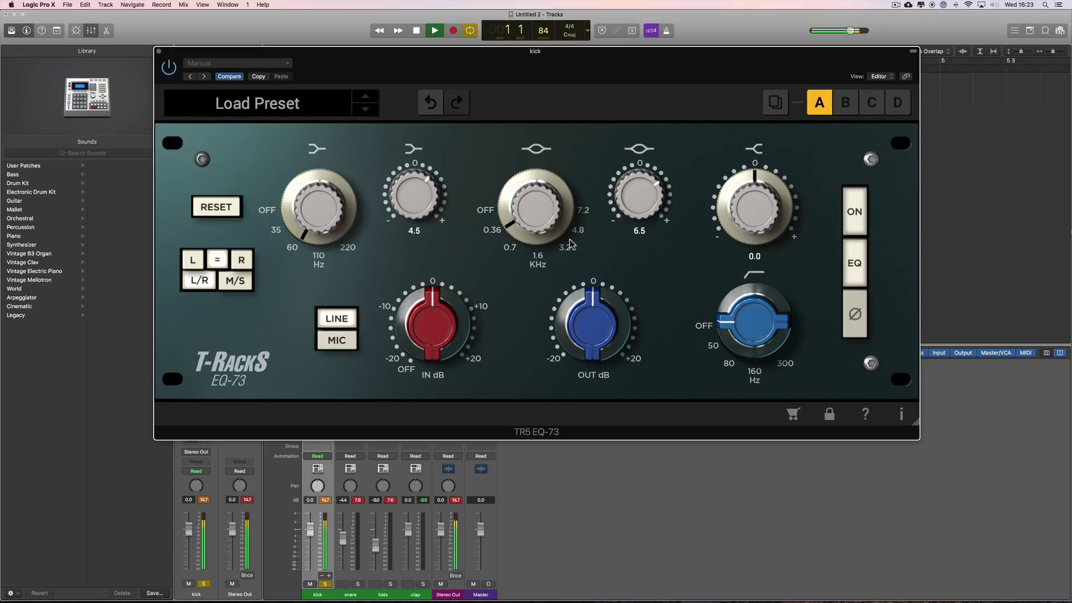
{"action": "key", "text": "space"}
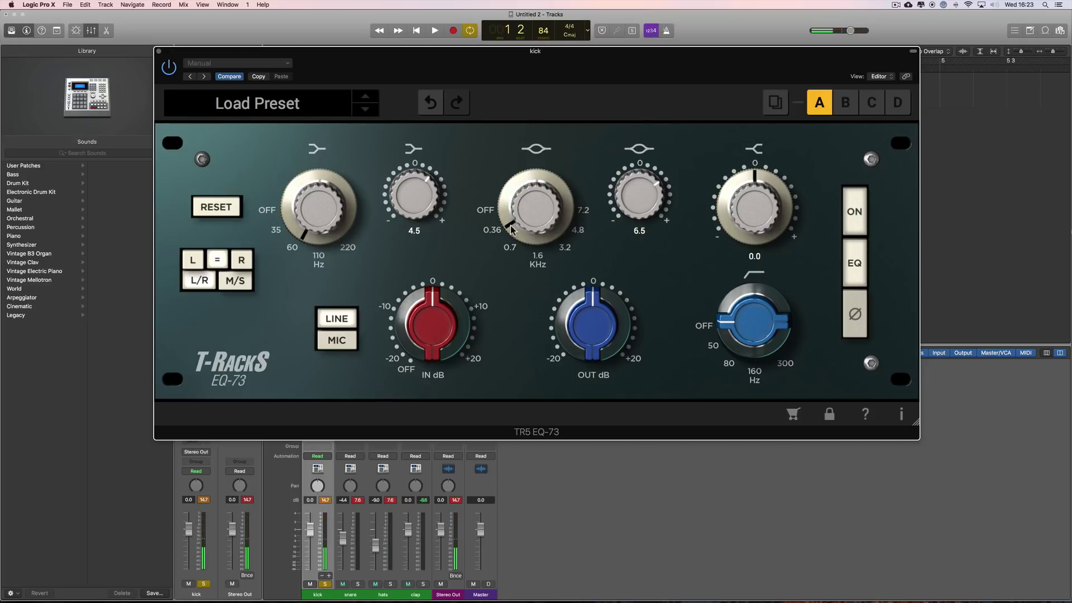
Step: Set the kick EQ-73's low band gain to 7.7 and its high band to -5.5, audition the result and close the plug-in
{"action": "left_click_drag", "start_coordinate": [427, 200], "coordinate": [426, 173]}
{"action": "key", "text": "space"}
{"action": "mouse_move", "coordinate": [740, 204]}
{"action": "left_mouse_down"}
{"action": "mouse_move", "coordinate": [745, 269]}
{"action": "mouse_move", "coordinate": [742, 220]}
{"action": "left_mouse_up"}
{"action": "key", "text": "space"}
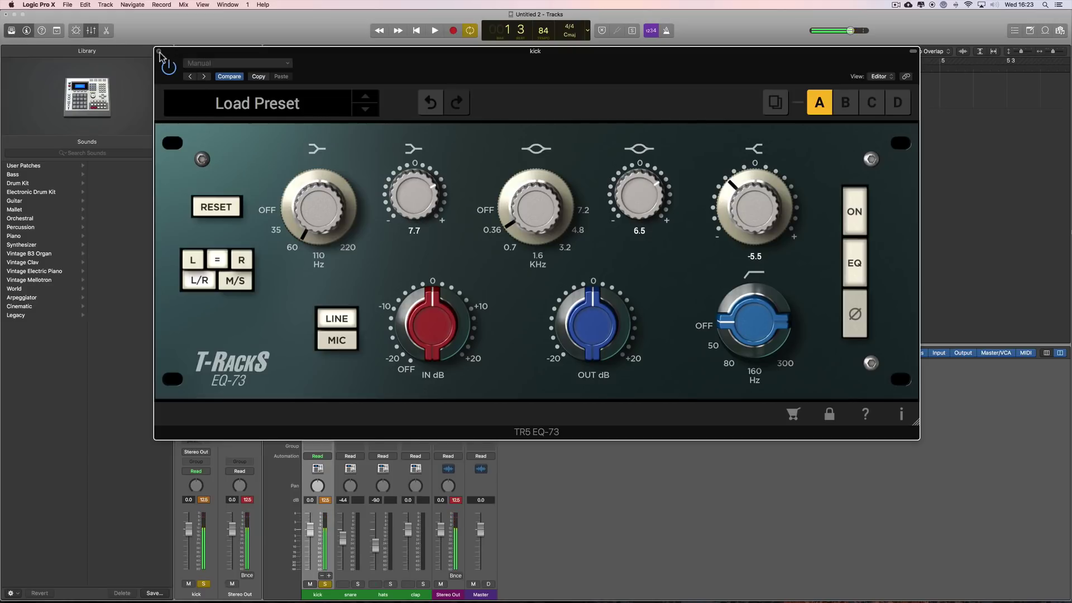
{"action": "left_click", "coordinate": [158, 52]}
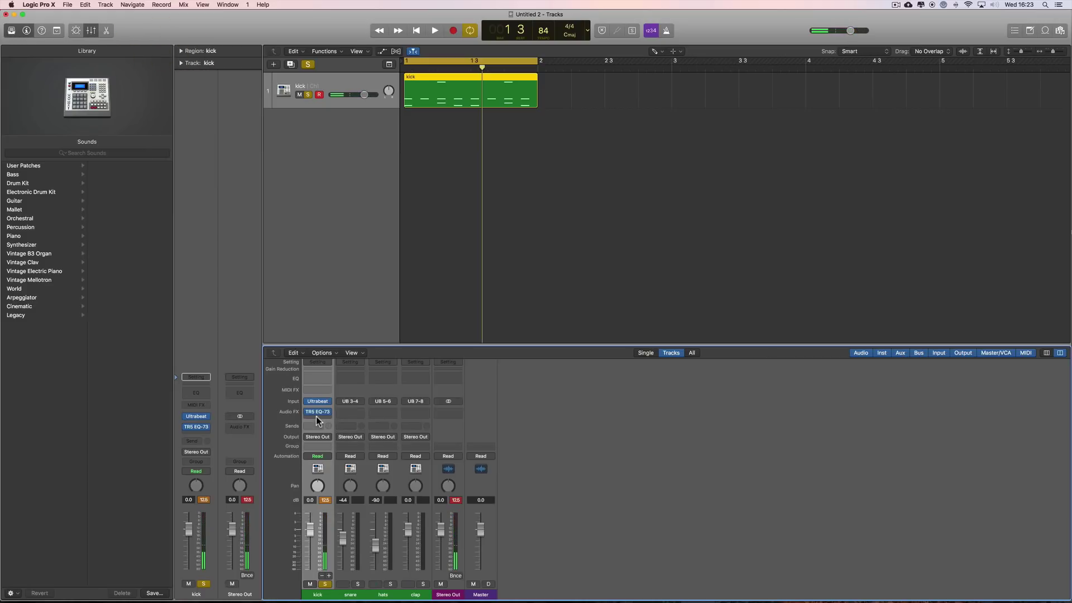
Step: Solo the snare channel and insert the TR5 EQ-73 on it
{"action": "left_click", "coordinate": [358, 584]}
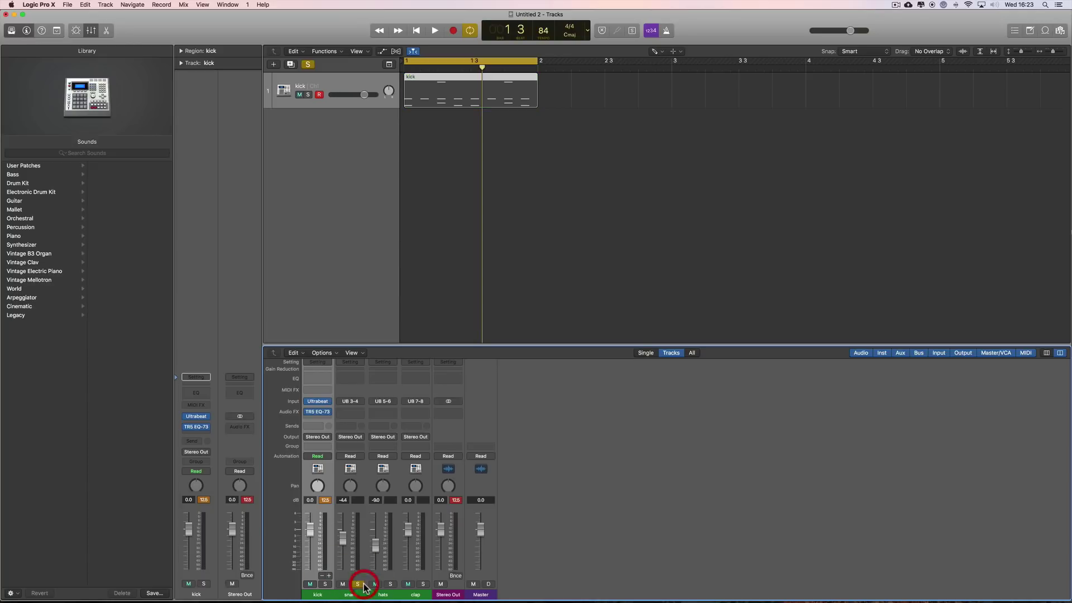
{"action": "left_click", "coordinate": [358, 420]}
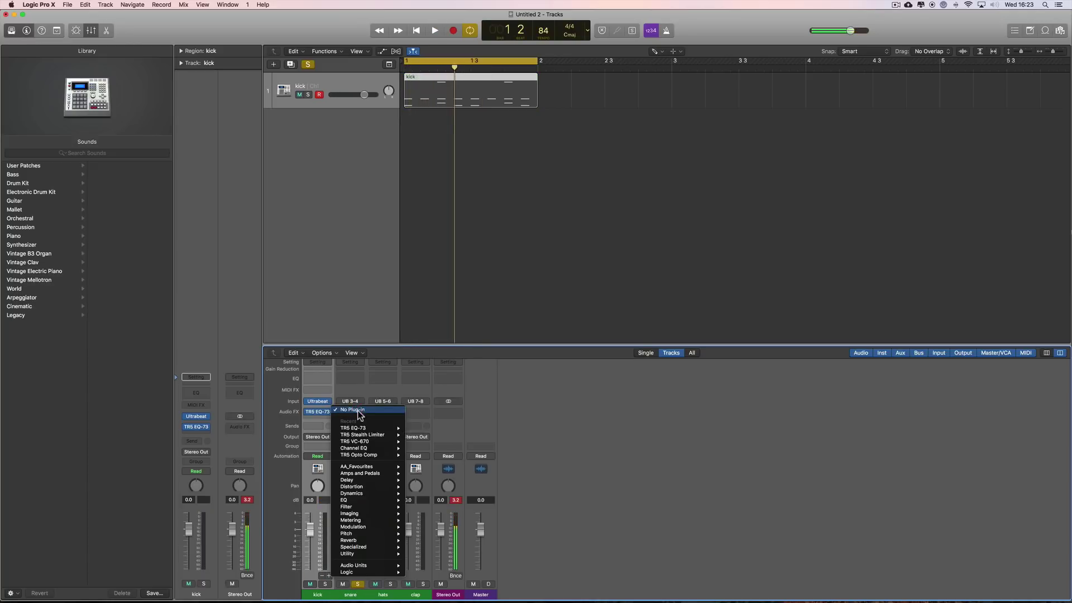
{"action": "left_click", "coordinate": [397, 264]}
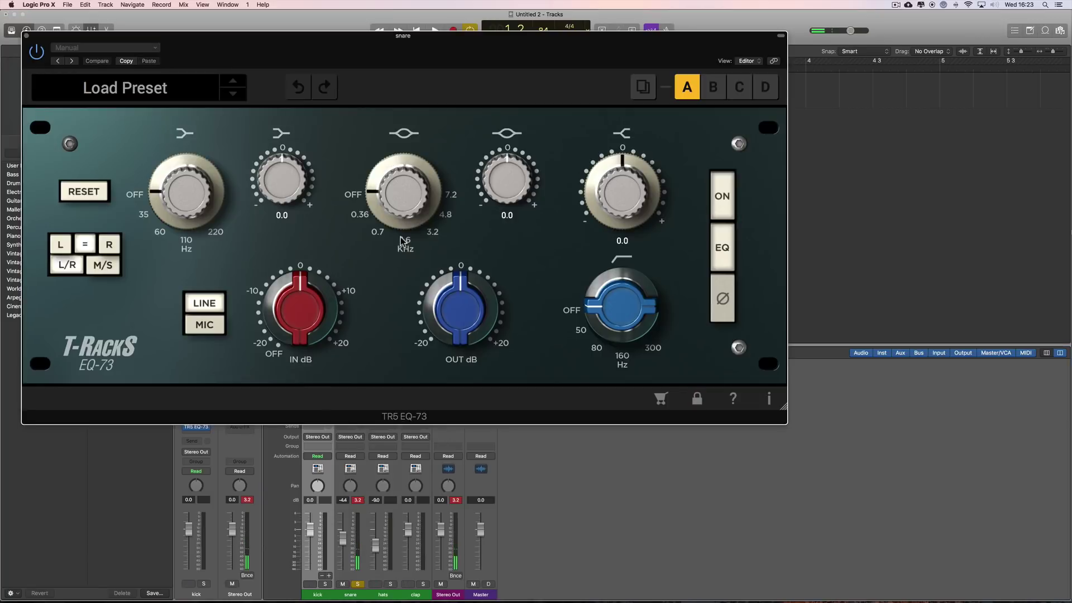
Step: Cut the snare EQ-73's mid band by 7.4 at 0.36 kHz and, during playback, boost its low band by 7.7 at 220 Hz
{"action": "left_click_drag", "start_coordinate": [405, 243], "coordinate": [406, 235]}
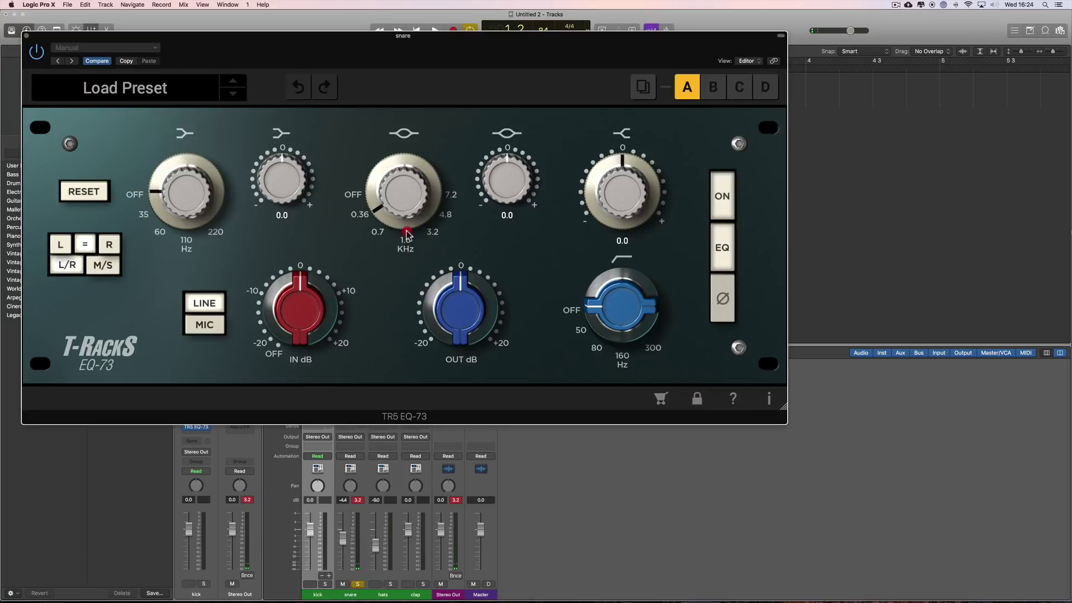
{"action": "left_click_drag", "start_coordinate": [508, 236], "coordinate": [447, 227]}
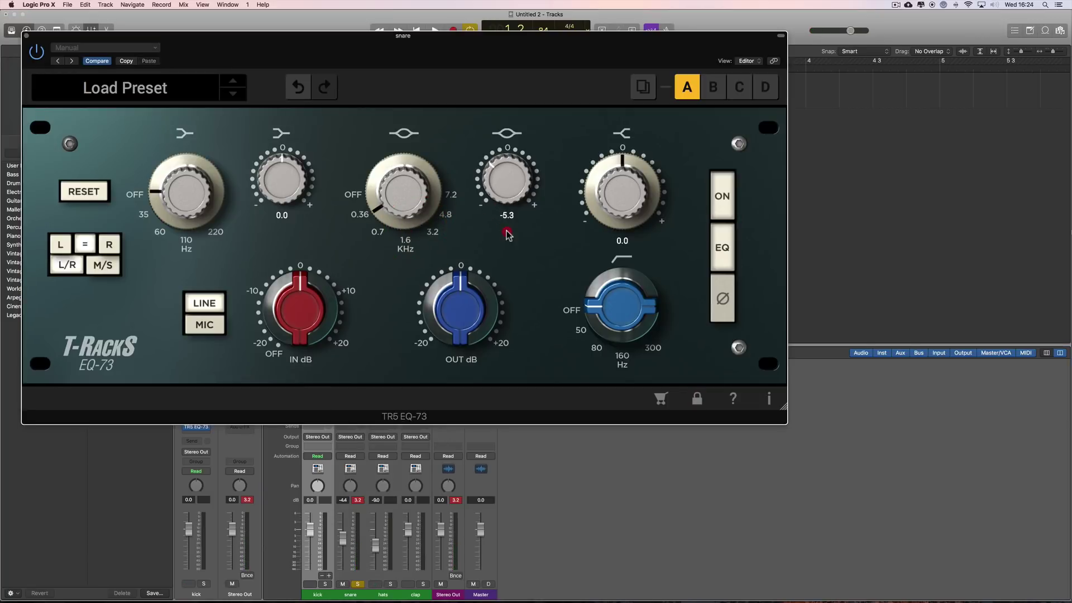
{"action": "key", "text": "space"}
{"action": "left_click_drag", "start_coordinate": [192, 193], "coordinate": [379, 399]}
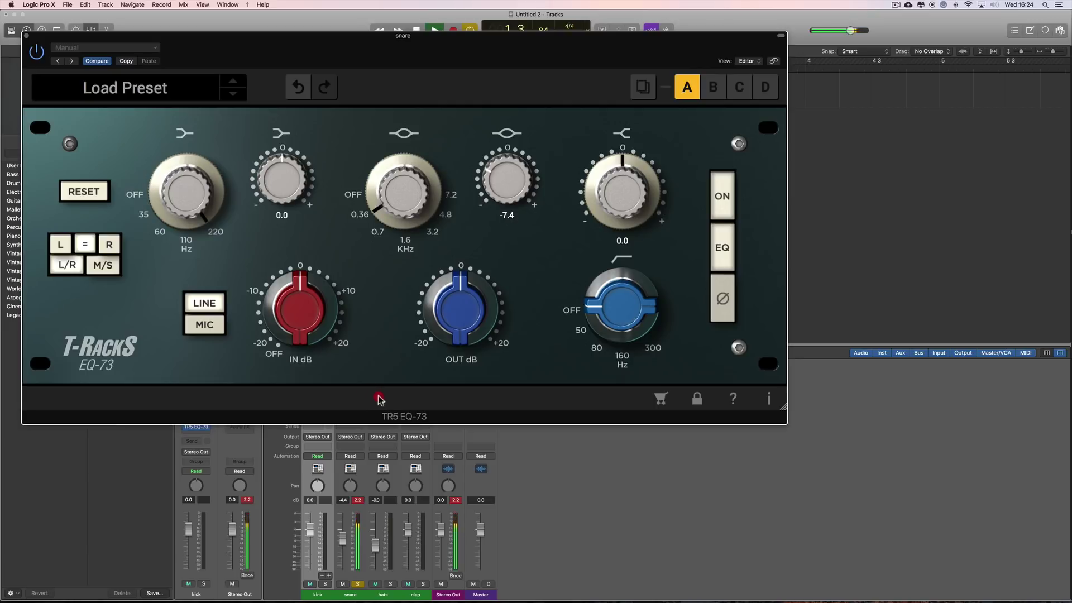
{"action": "left_click_drag", "start_coordinate": [295, 202], "coordinate": [280, 131]}
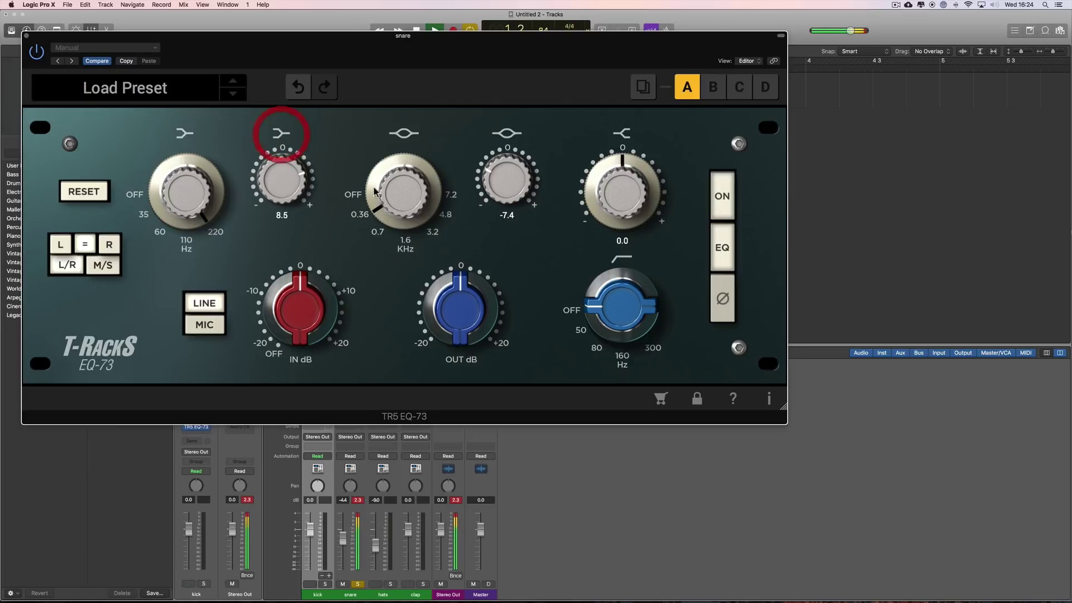
{"action": "left_click_drag", "start_coordinate": [289, 191], "coordinate": [290, 193]}
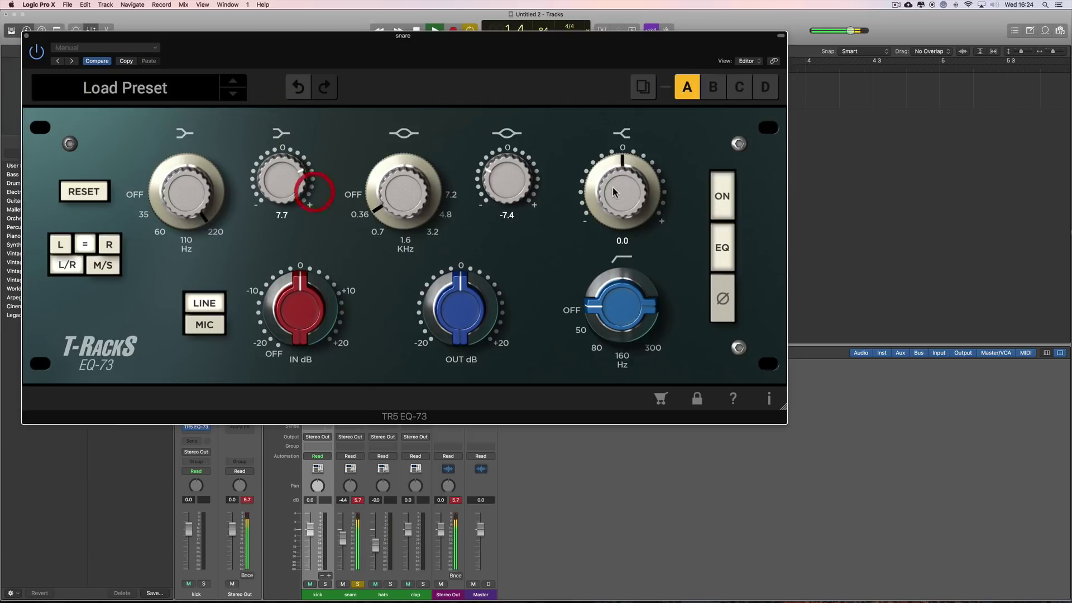
Step: Set the snare EQ-73's high band to -3.9 and mid gain to -5.2, raise its input slightly during playback and close the plug-in
{"action": "left_click_drag", "start_coordinate": [613, 192], "coordinate": [620, 214]}
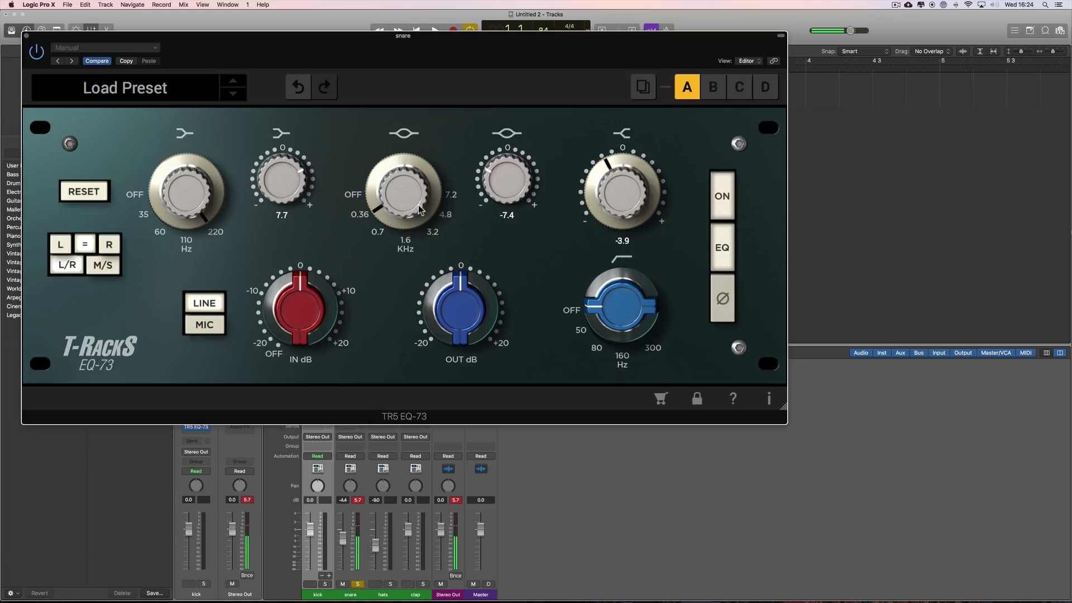
{"action": "left_click_drag", "start_coordinate": [496, 194], "coordinate": [503, 174]}
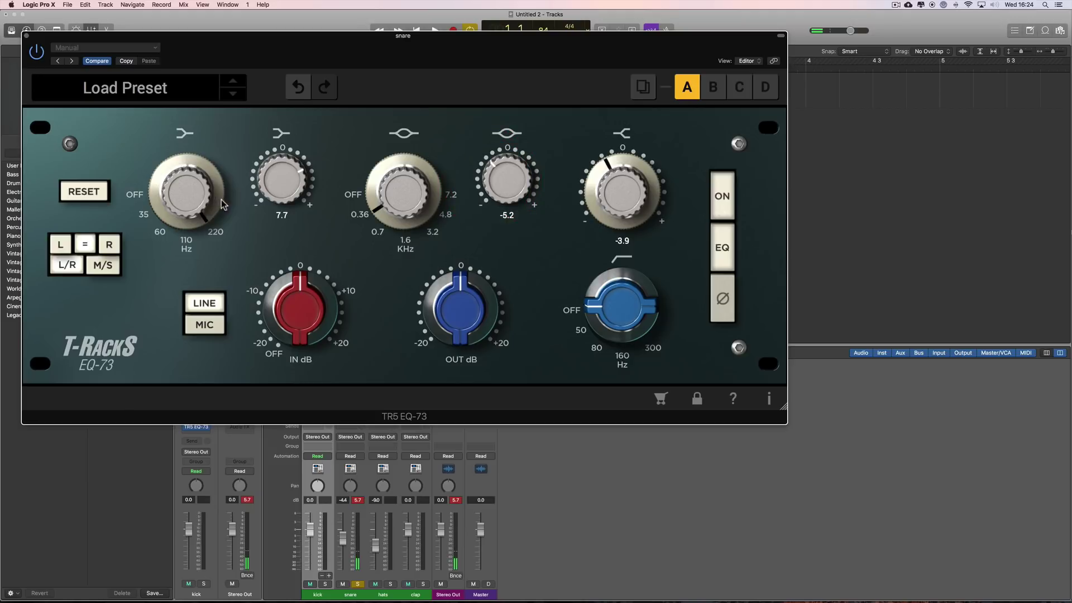
{"action": "key", "text": "space"}
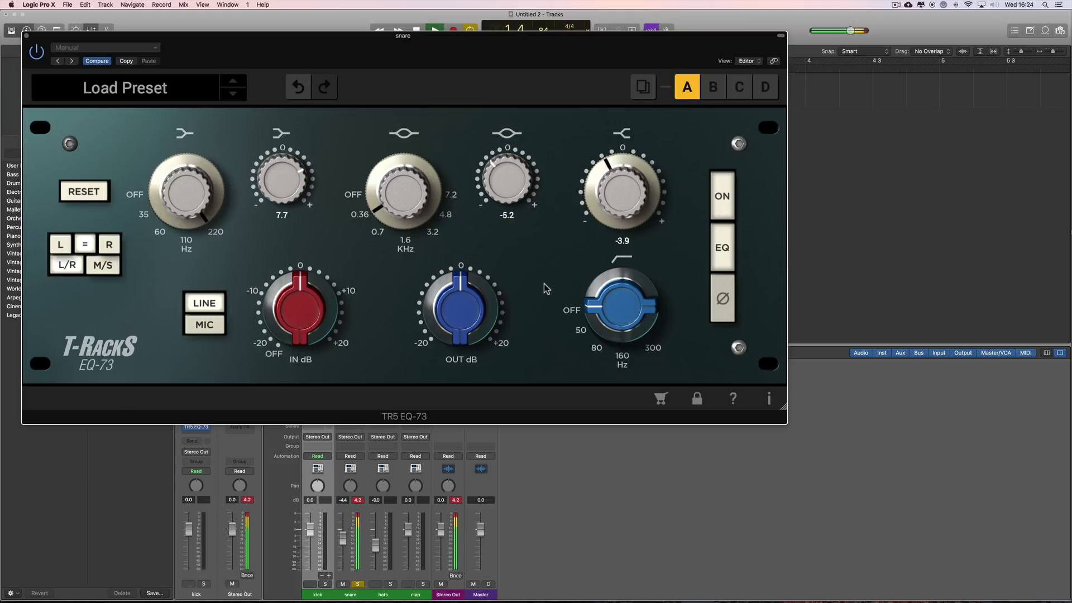
{"action": "left_click_drag", "start_coordinate": [305, 312], "coordinate": [302, 297]}
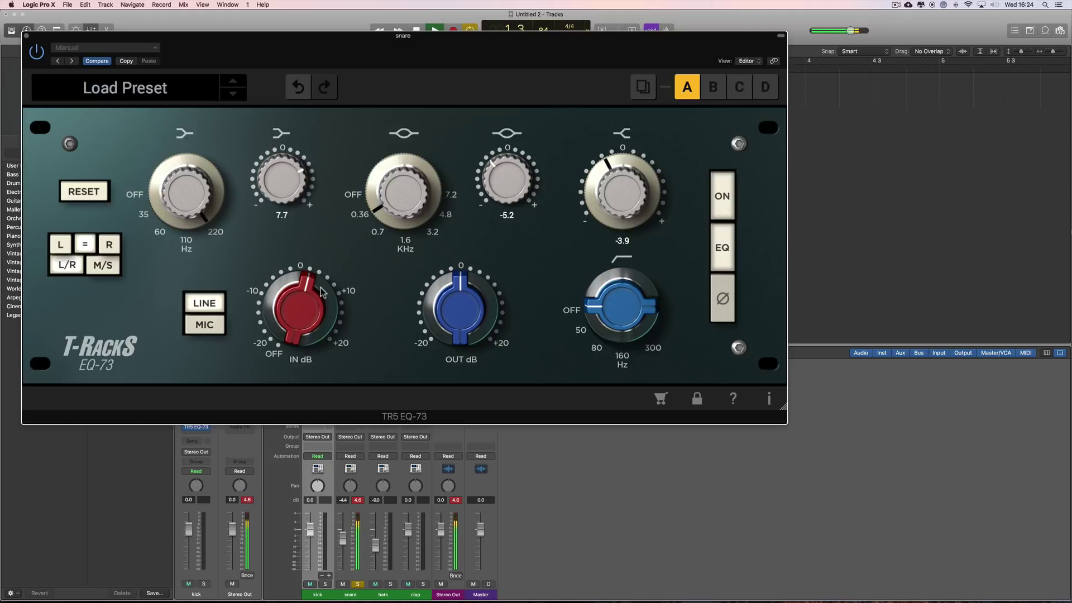
{"action": "left_click", "coordinate": [26, 36]}
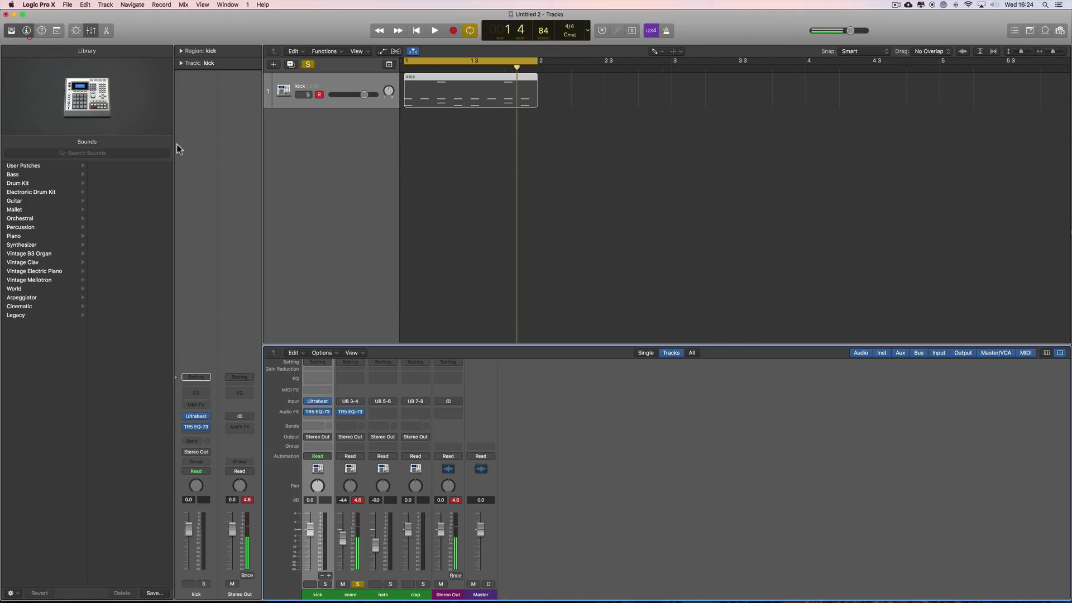
Step: Solo the hats instead of the snare and, during playback, insert a stereo TR5 EQ-73 on the hats channel
{"action": "left_click", "coordinate": [357, 584]}
{"action": "left_click", "coordinate": [386, 594]}
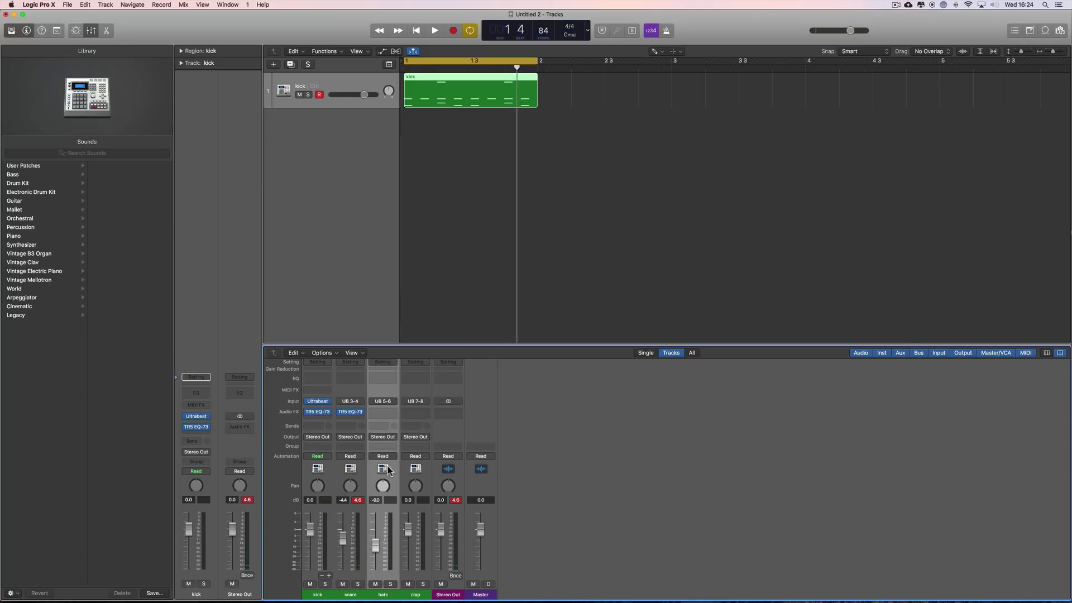
{"action": "left_click", "coordinate": [391, 584]}
{"action": "key", "text": "space"}
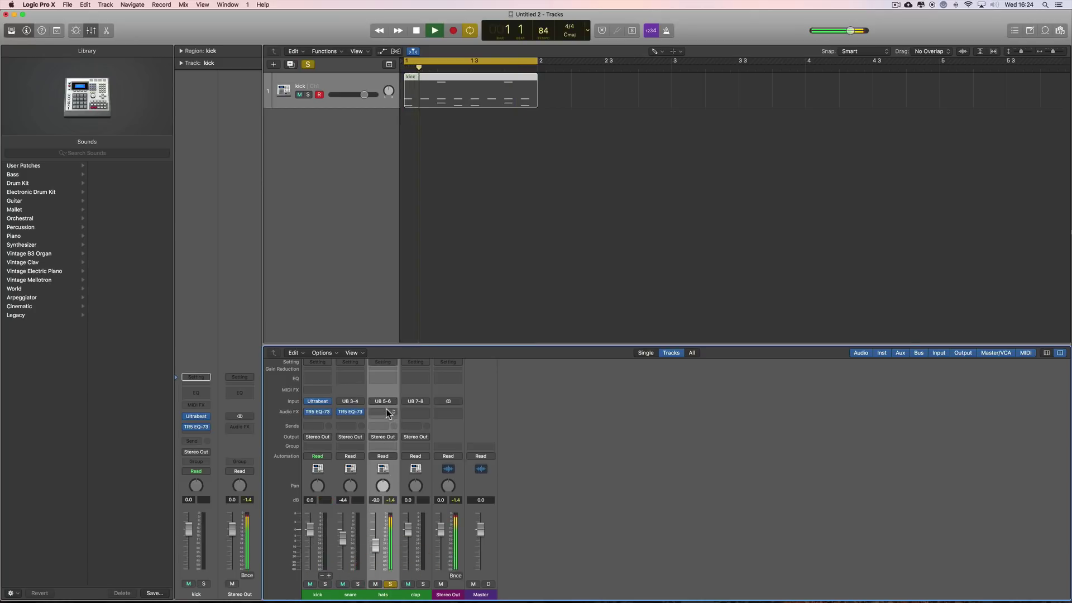
{"action": "left_click", "coordinate": [384, 411]}
{"action": "mouse_move", "coordinate": [414, 425]}
{"action": "left_click", "coordinate": [454, 427]}
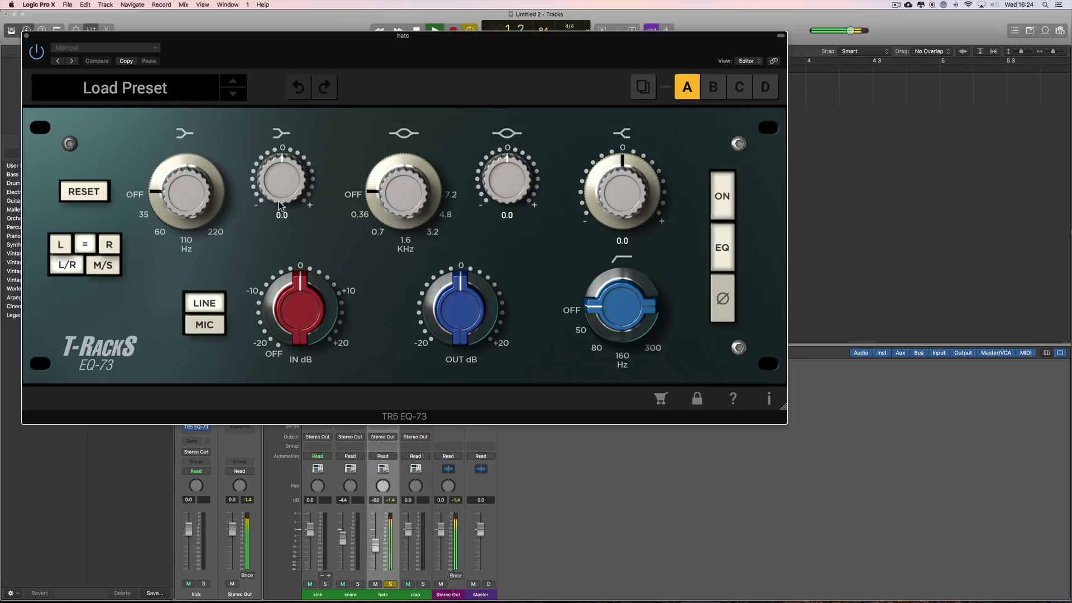
Step: Compare the hats with the flat EQ-73 bypassed and active during playback, close its window and remove the plug-in
{"action": "left_click_drag", "start_coordinate": [254, 60], "coordinate": [418, 101]}
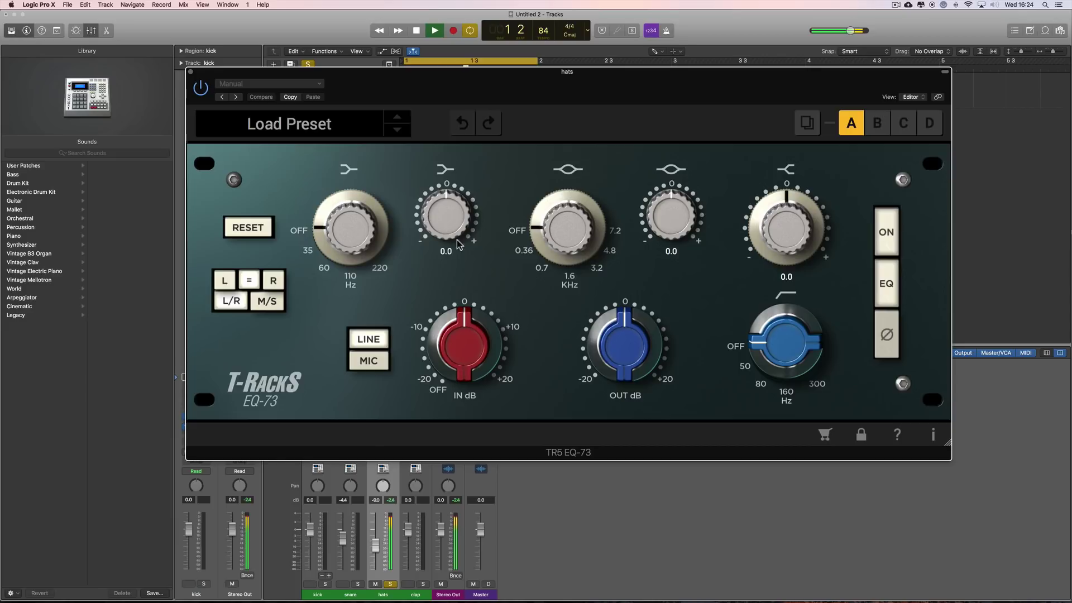
{"action": "key", "text": "space"}
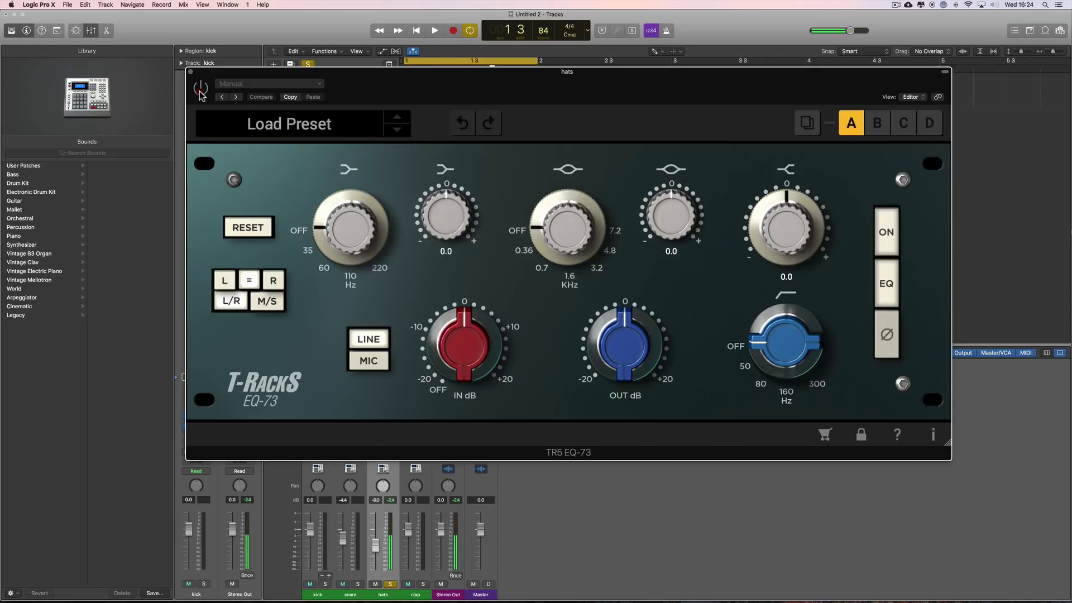
{"action": "key", "text": "space"}
{"action": "left_click", "coordinate": [200, 89]}
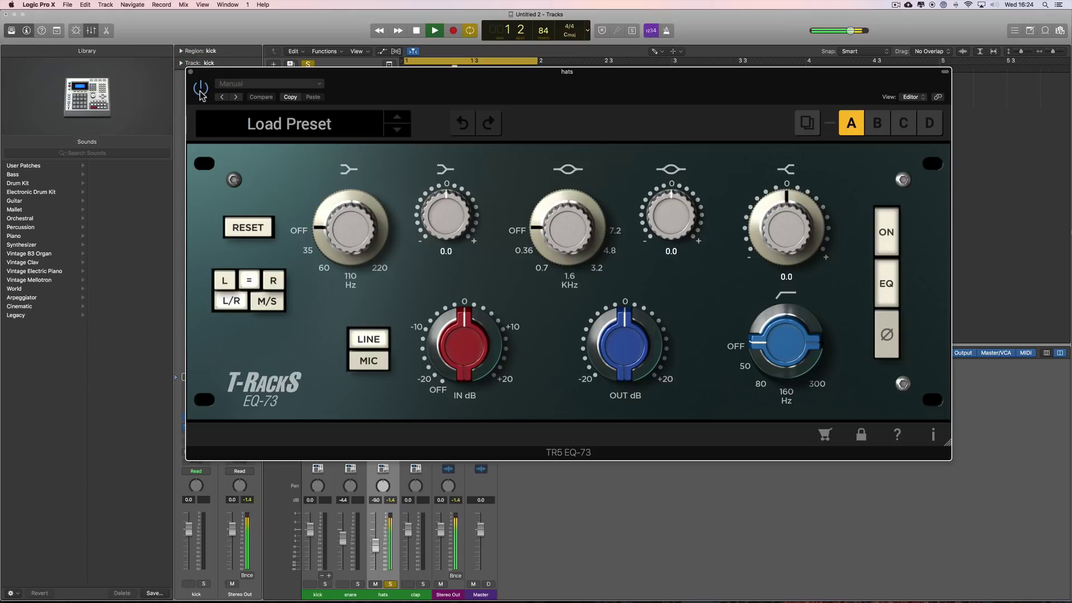
{"action": "key", "text": "space"}
{"action": "left_click", "coordinate": [191, 72]}
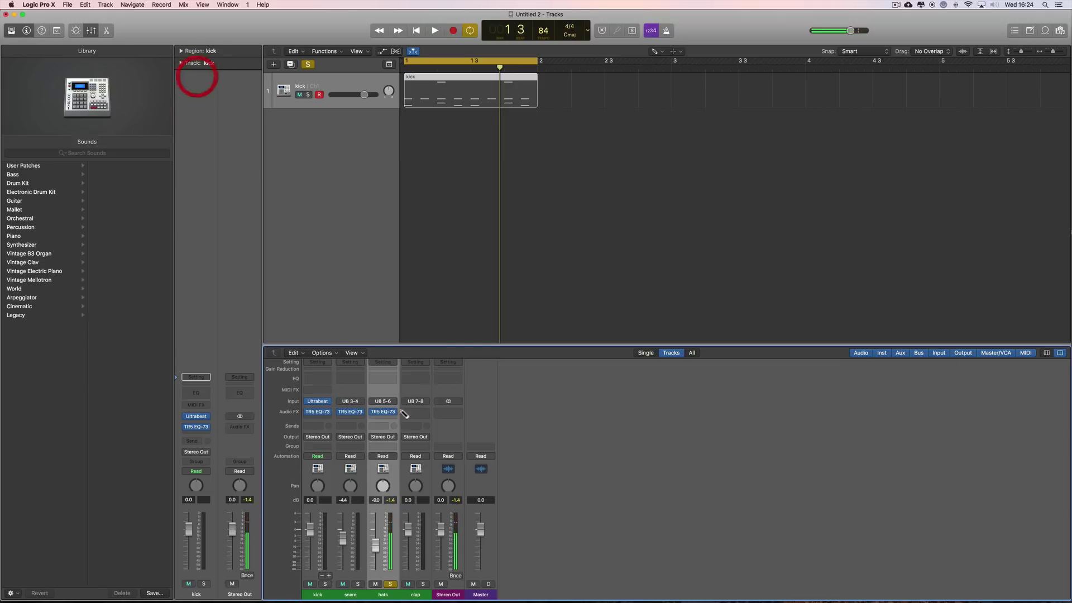
{"action": "left_click", "coordinate": [393, 413]}
{"action": "left_click", "coordinate": [394, 425]}
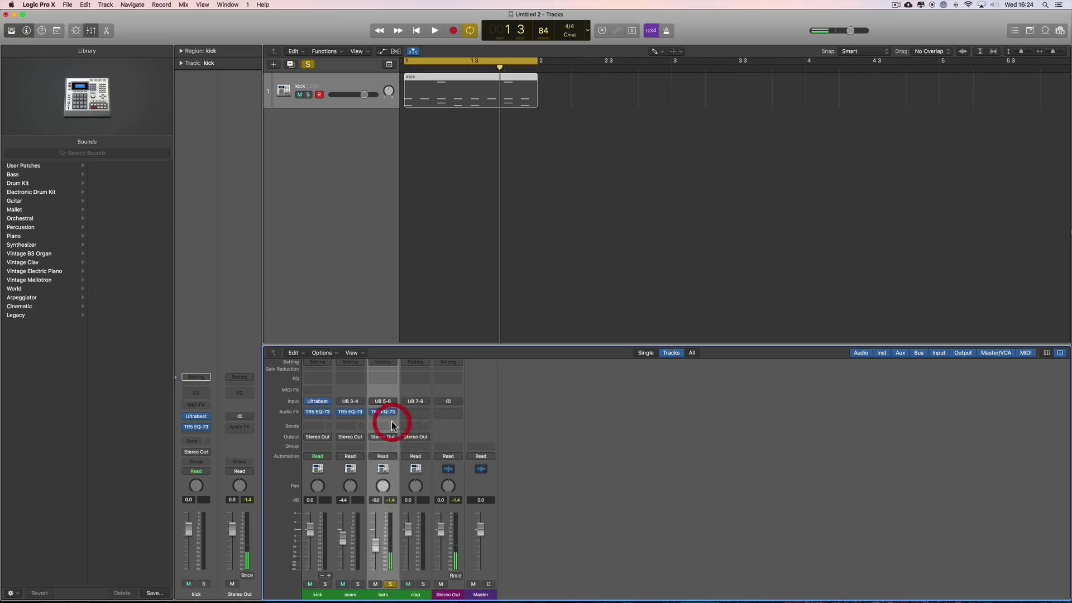
Step: Restart playback and insert a stereo TR5 EQ-73 on the hats channel again
{"action": "key", "text": "space"}
{"action": "left_click", "coordinate": [393, 412]}
{"action": "mouse_move", "coordinate": [402, 427]}
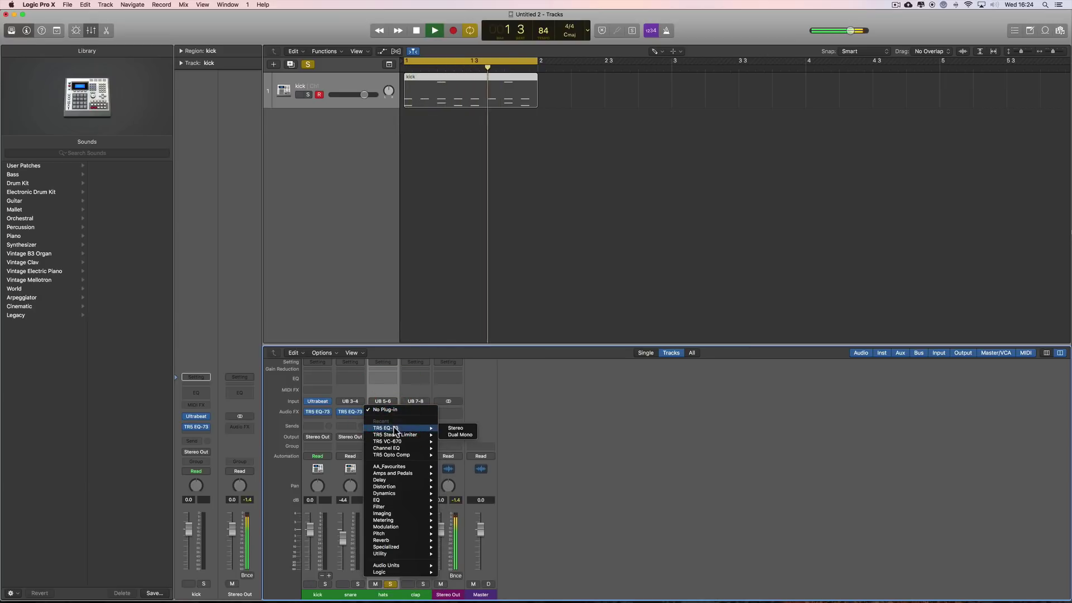
{"action": "left_click", "coordinate": [454, 428]}
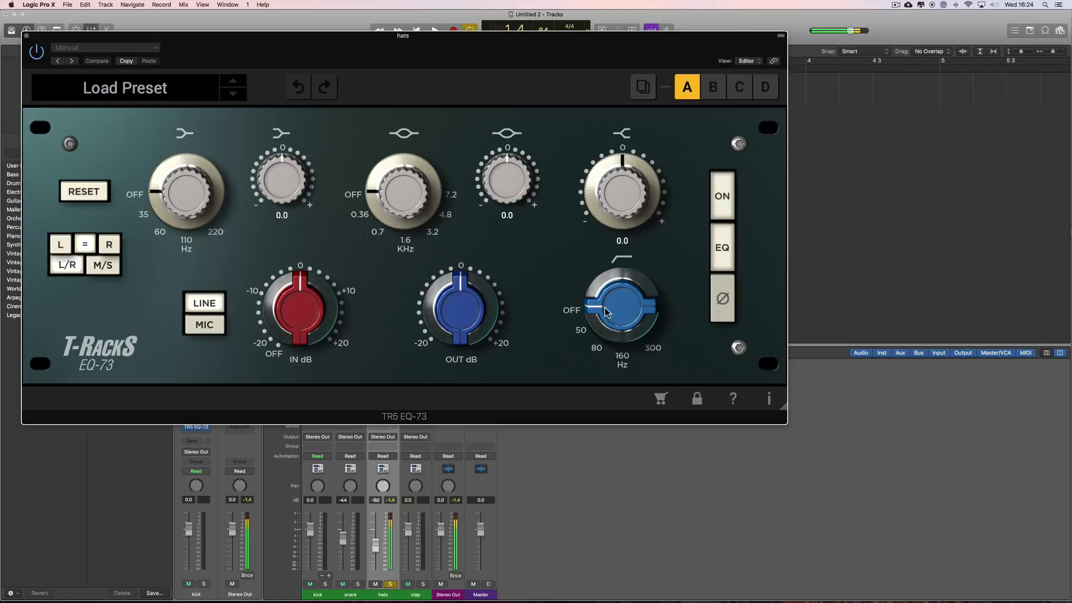
Step: Set the hats EQ-73's high-pass filter to 300 Hz, its high band to 4.7 and its mid band to -16.0 at 0.7 kHz
{"action": "left_click_drag", "start_coordinate": [607, 311], "coordinate": [653, 495]}
{"action": "left_click_drag", "start_coordinate": [401, 199], "coordinate": [405, 223]}
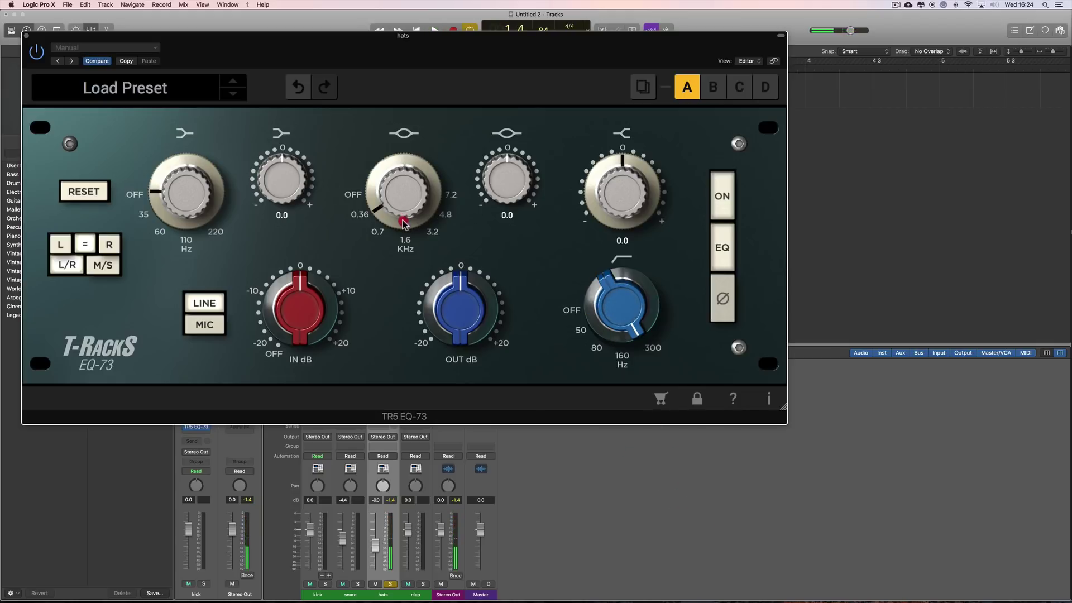
{"action": "left_click_drag", "start_coordinate": [496, 195], "coordinate": [531, 265]}
{"action": "left_click_drag", "start_coordinate": [607, 216], "coordinate": [609, 174]}
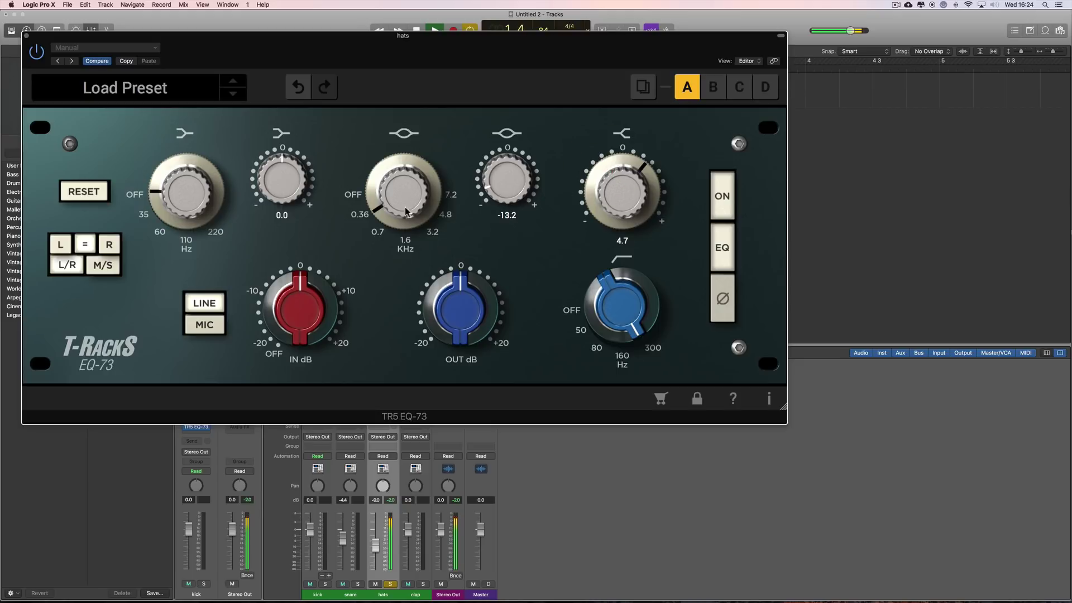
{"action": "left_click_drag", "start_coordinate": [406, 211], "coordinate": [407, 244]}
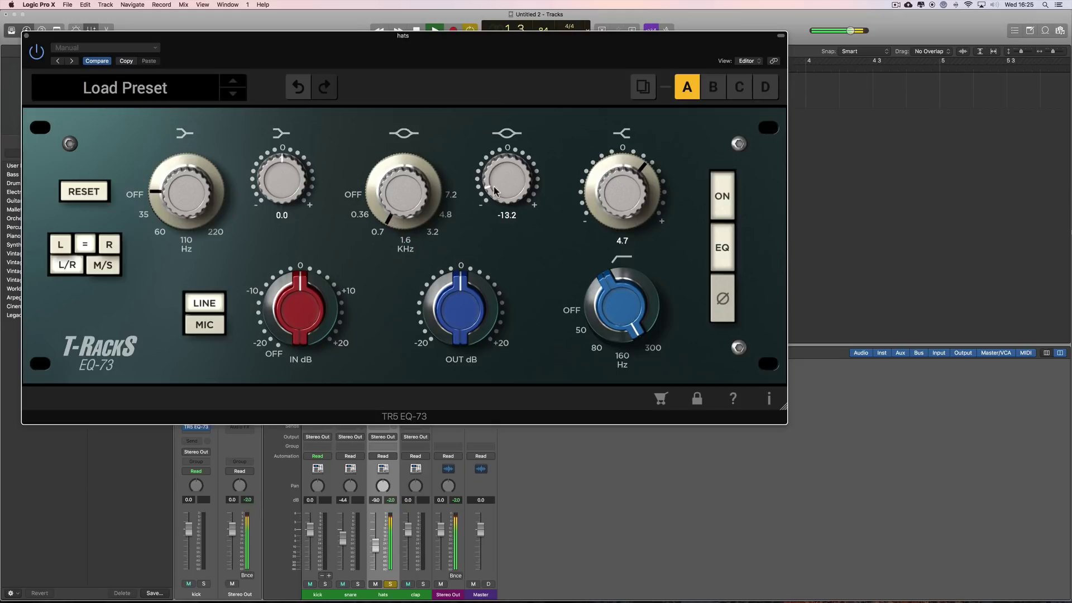
{"action": "left_click_drag", "start_coordinate": [502, 180], "coordinate": [485, 196]}
{"action": "mouse_move", "coordinate": [406, 226]}
{"action": "left_mouse_down"}
{"action": "mouse_move", "coordinate": [418, 244]}
{"action": "mouse_move", "coordinate": [373, 178]}
{"action": "mouse_move", "coordinate": [370, 196]}
{"action": "left_mouse_up"}
Step: Cut the hats EQ-73's low band by 16.0 at 220 Hz, raise its input slightly, stop playback and close the plug-in
{"action": "left_click_drag", "start_coordinate": [191, 199], "coordinate": [447, 399]}
{"action": "left_click_drag", "start_coordinate": [286, 184], "coordinate": [360, 331]}
{"action": "left_click_drag", "start_coordinate": [295, 317], "coordinate": [296, 308]}
{"action": "key", "text": "space"}
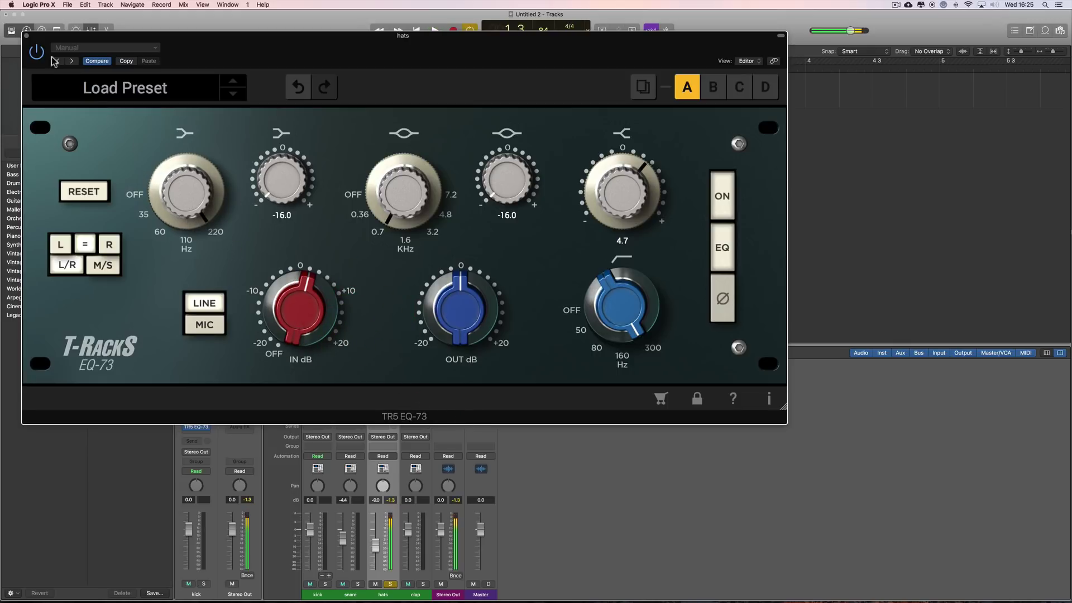
{"action": "left_click", "coordinate": [26, 37]}
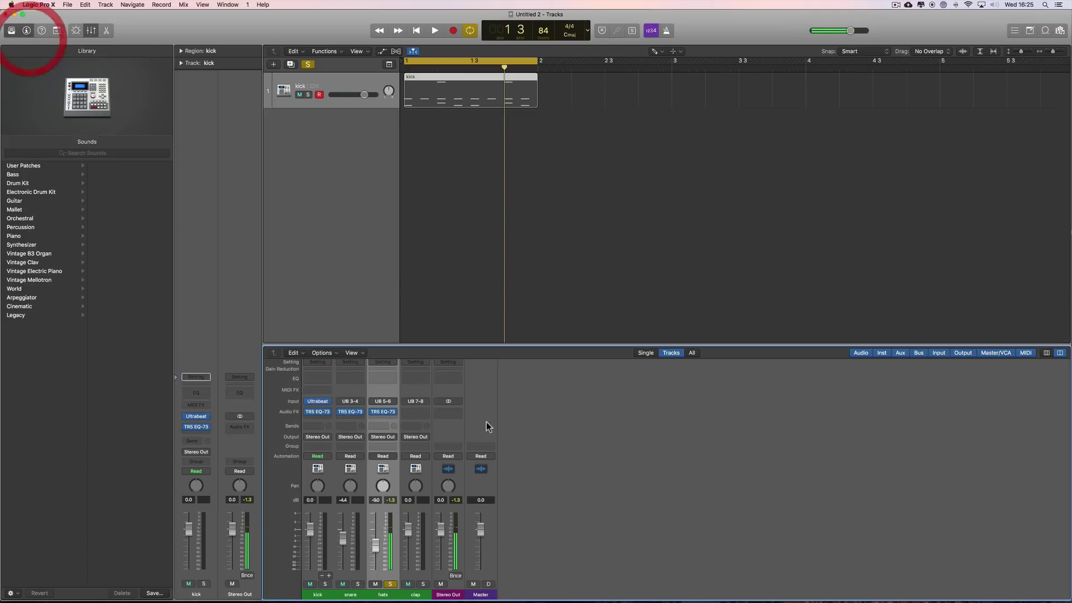
Step: Release the hats solo with the hats fader at -6.8 dB, and solo the clap with a stereo TR5 EQ-73 inserted on it
{"action": "left_click", "coordinate": [391, 584]}
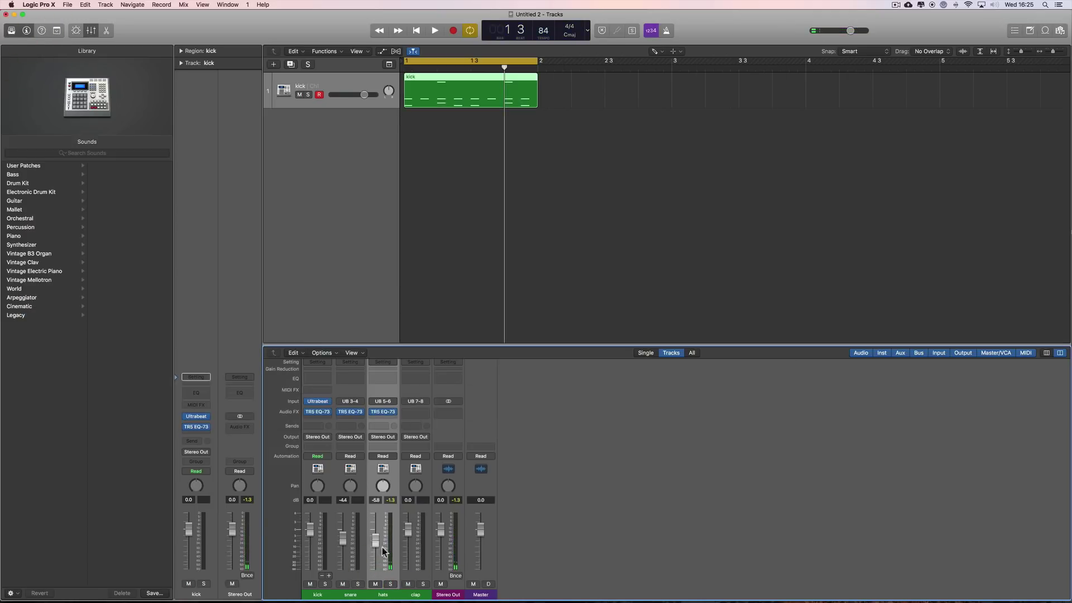
{"action": "left_click", "coordinate": [423, 584]}
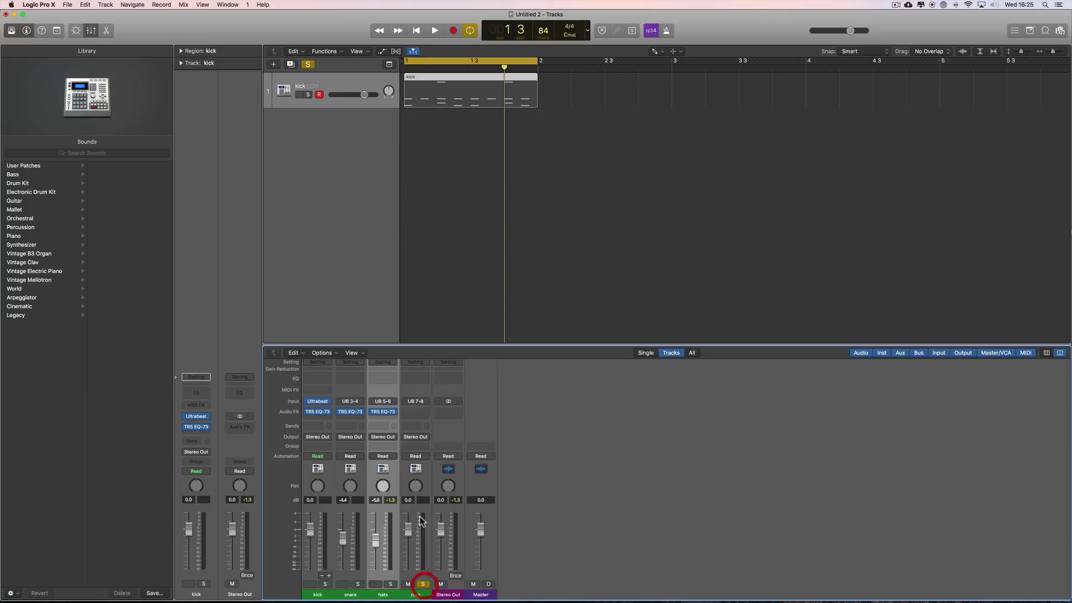
{"action": "left_click", "coordinate": [418, 412]}
{"action": "mouse_move", "coordinate": [430, 427]}
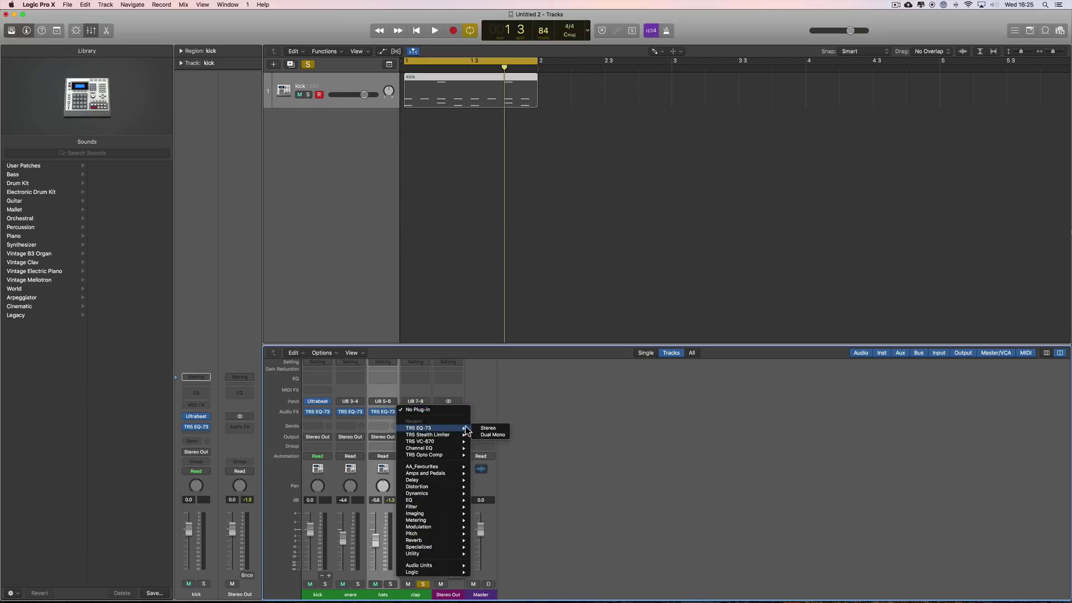
{"action": "left_click", "coordinate": [486, 429]}
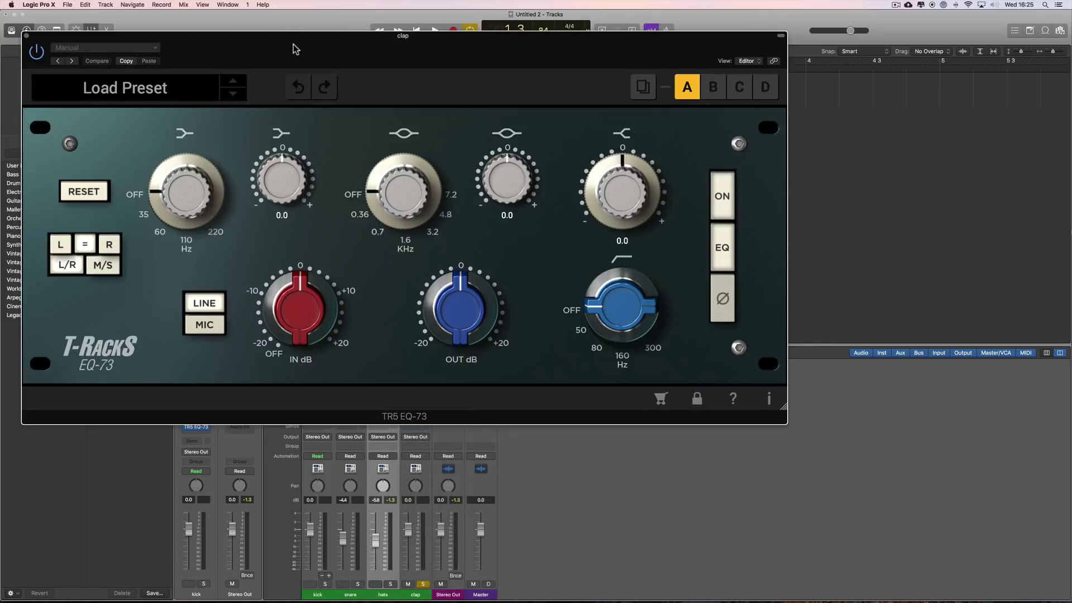
Step: During playback, raise the clap EQ-73's input gain to about +10 dB and switch its input to Mic
{"action": "left_click_drag", "start_coordinate": [294, 45], "coordinate": [395, 60]}
{"action": "key", "text": "space"}
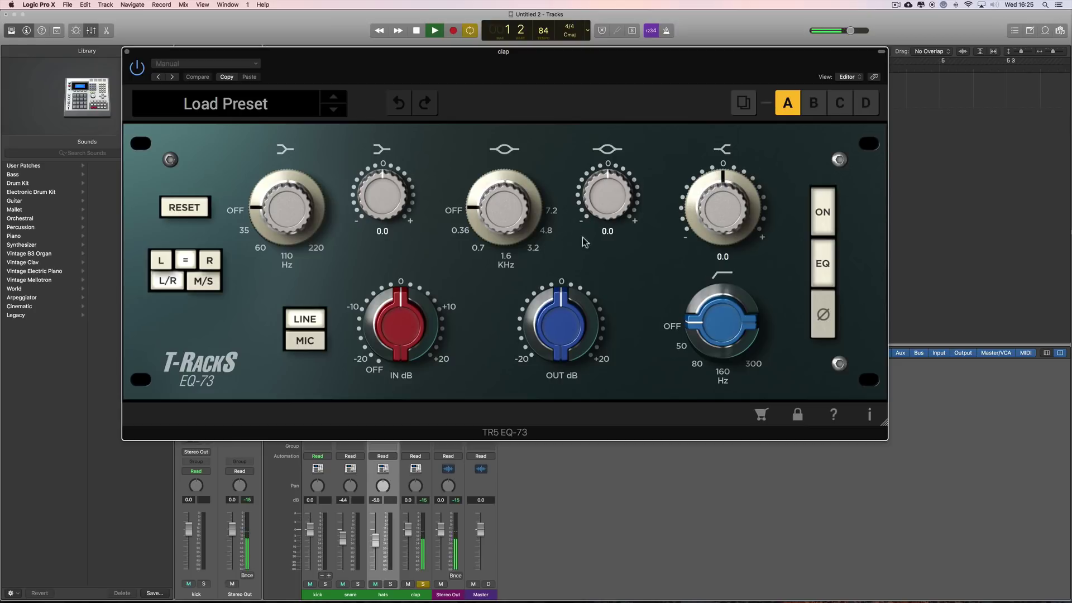
{"action": "left_click_drag", "start_coordinate": [430, 338], "coordinate": [431, 310]}
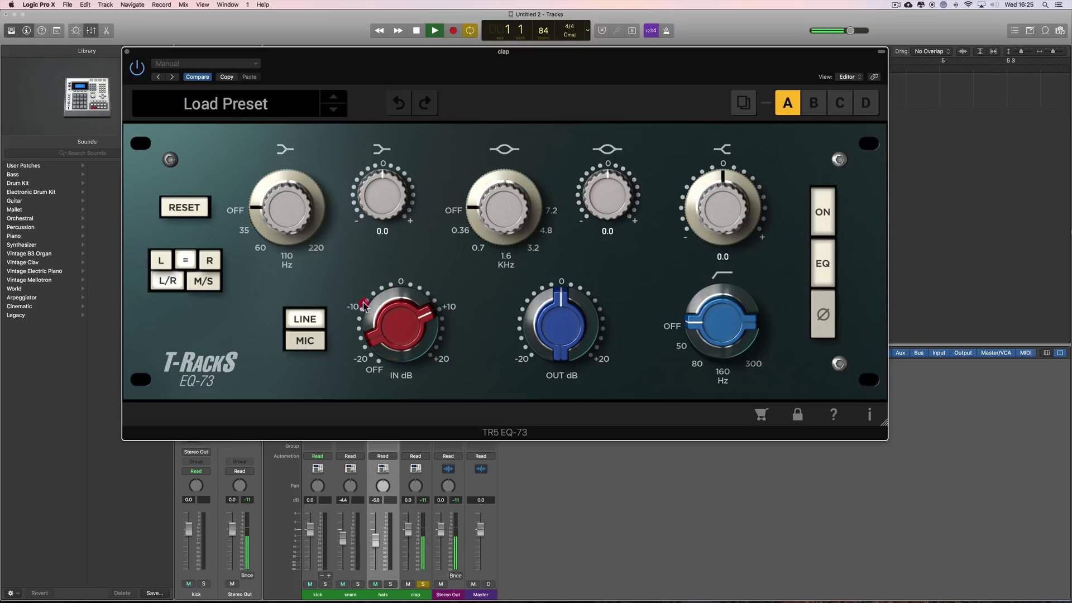
{"action": "left_click", "coordinate": [305, 340]}
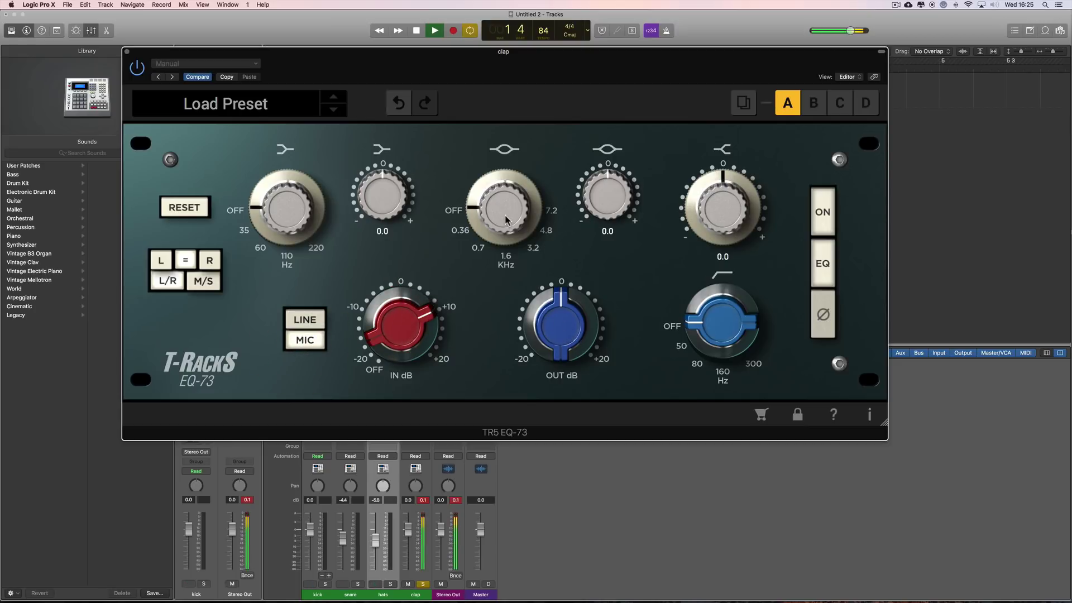
Step: Boost the clap EQ-73's mid band by 9.4 at 3.2 kHz and its high band by 7.1 during playback
{"action": "left_click_drag", "start_coordinate": [703, 209], "coordinate": [677, 179]}
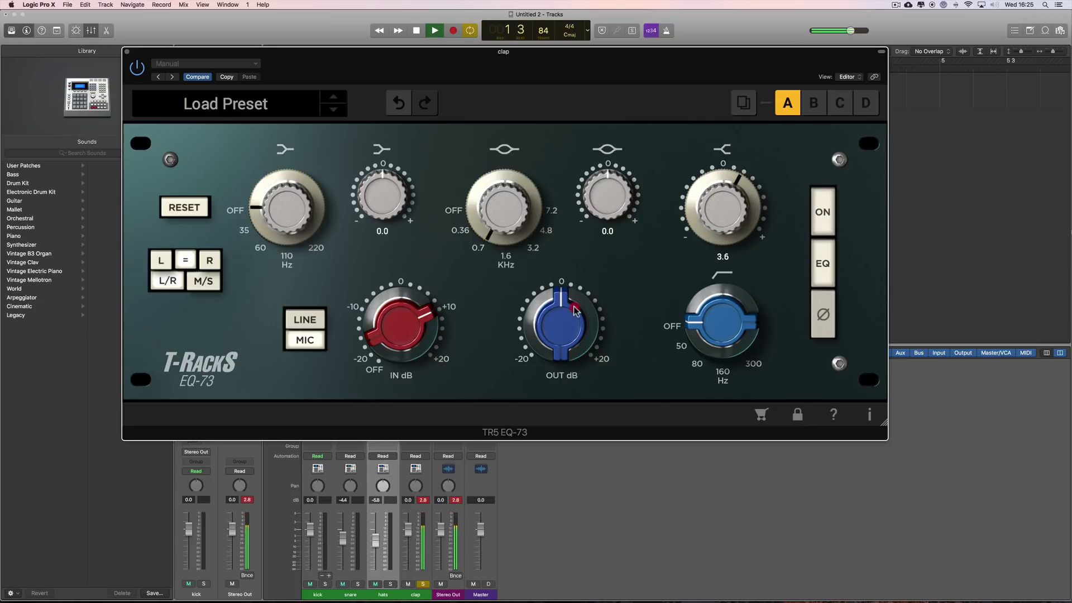
{"action": "left_click", "coordinate": [623, 364]}
{"action": "left_click_drag", "start_coordinate": [602, 207], "coordinate": [617, 149]}
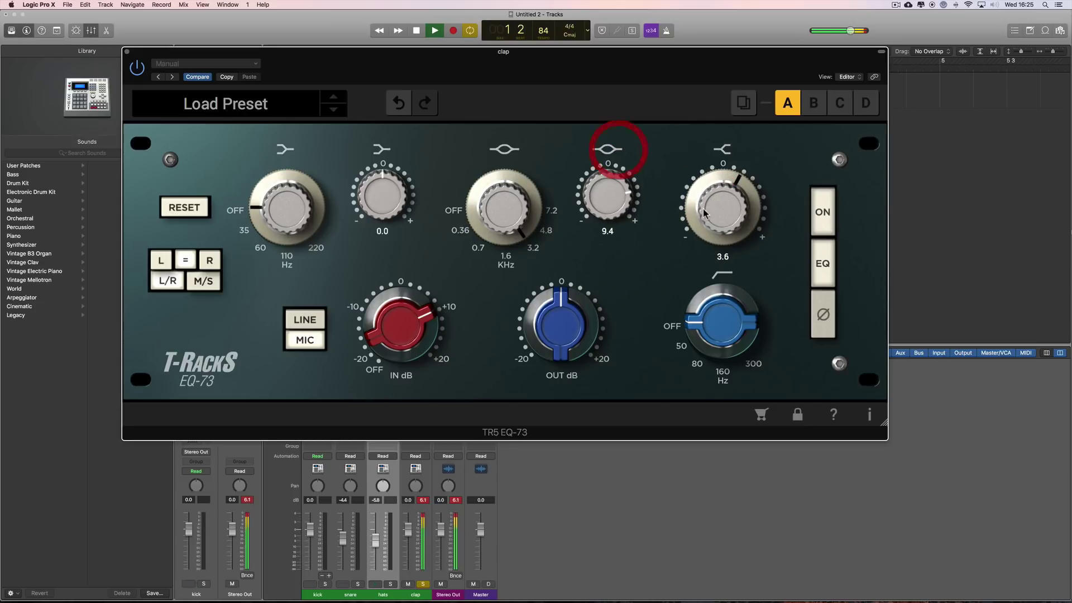
{"action": "left_click_drag", "start_coordinate": [696, 191], "coordinate": [698, 165]}
{"action": "left_click_drag", "start_coordinate": [493, 190], "coordinate": [497, 224]}
{"action": "left_click", "coordinate": [383, 225]}
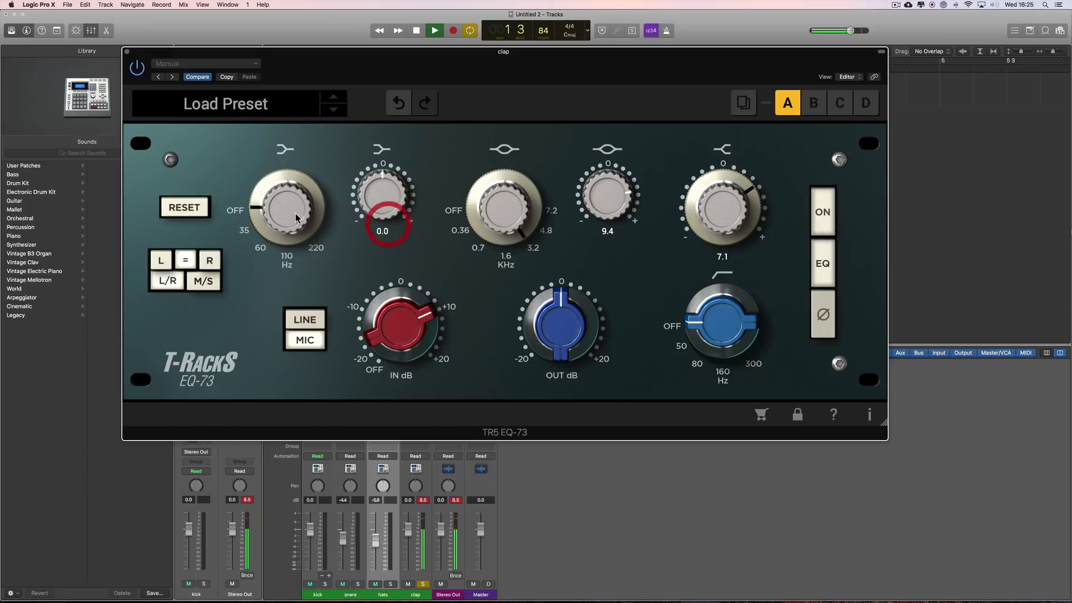
Step: Set the clap EQ-73's high-pass filter to 300 Hz and raise its output gain slightly, checking against playback
{"action": "left_click_drag", "start_coordinate": [722, 322], "coordinate": [837, 550]}
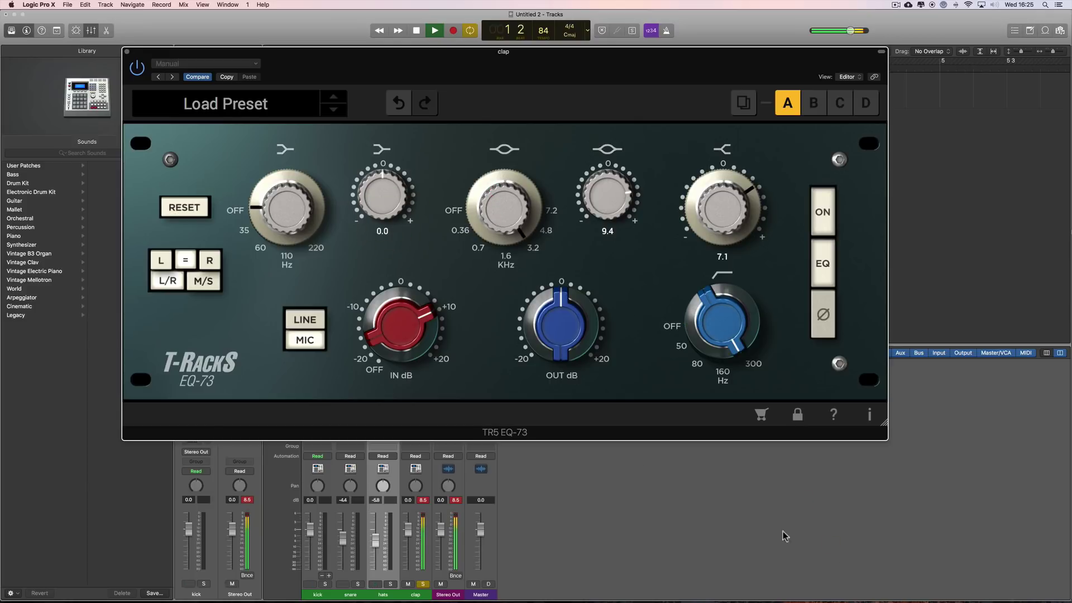
{"action": "key", "text": "space"}
{"action": "left_click_drag", "start_coordinate": [544, 339], "coordinate": [562, 326]}
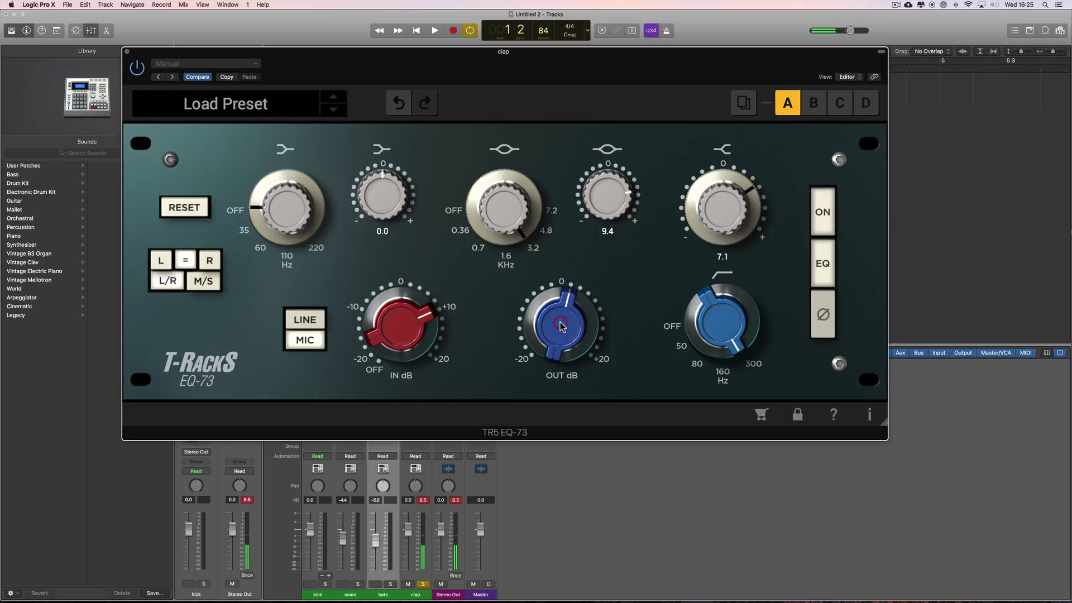
{"action": "key", "text": "space"}
Step: Raise the clap EQ-73's mid boost to 11.3 at 3.2 kHz, stop playback and close the plug-in
{"action": "left_click_drag", "start_coordinate": [508, 211], "coordinate": [516, 240]}
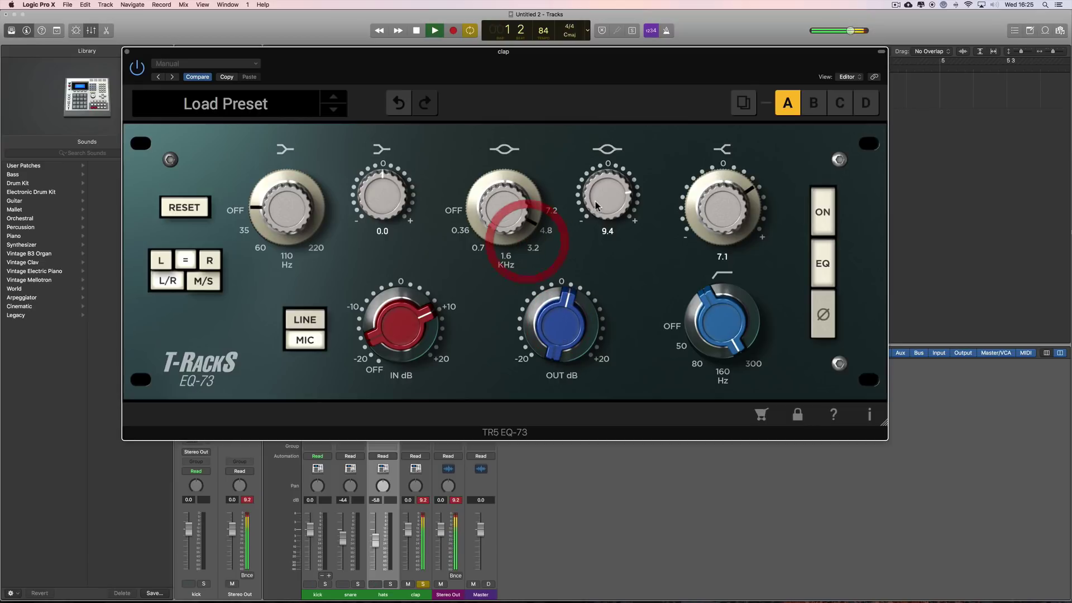
{"action": "left_click_drag", "start_coordinate": [594, 211], "coordinate": [598, 192]}
{"action": "left_click_drag", "start_coordinate": [508, 197], "coordinate": [509, 208]}
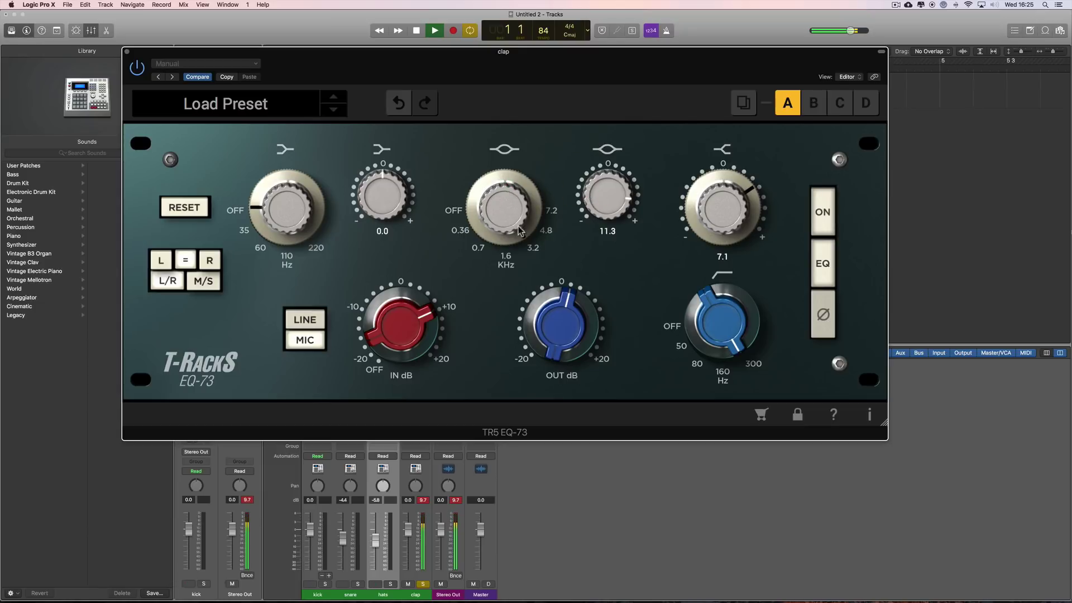
{"action": "key", "text": "space"}
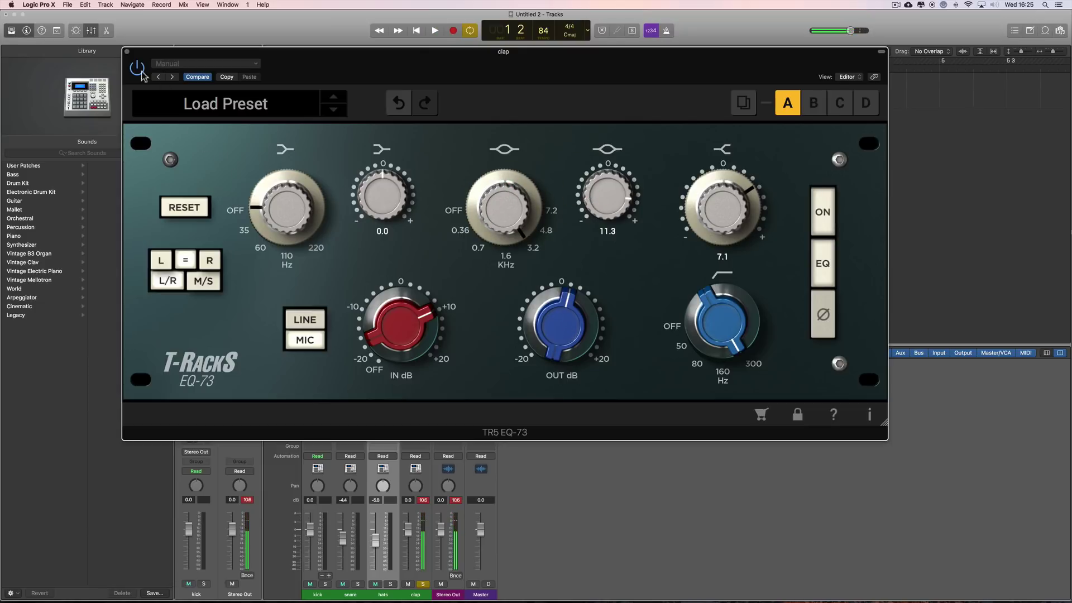
{"action": "left_click", "coordinate": [128, 53]}
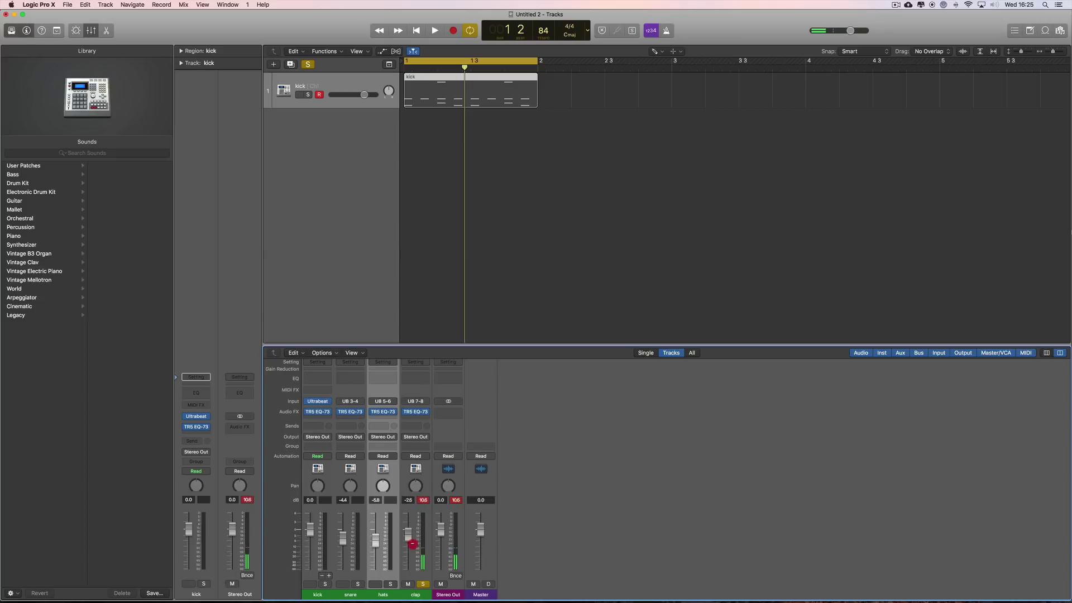
Step: Lower the clap fader to -3.7 dB, play the full drum mix without solo, and set the kick fader to -1.6 dB
{"action": "left_click_drag", "start_coordinate": [412, 544], "coordinate": [412, 546]}
{"action": "key", "text": "space"}
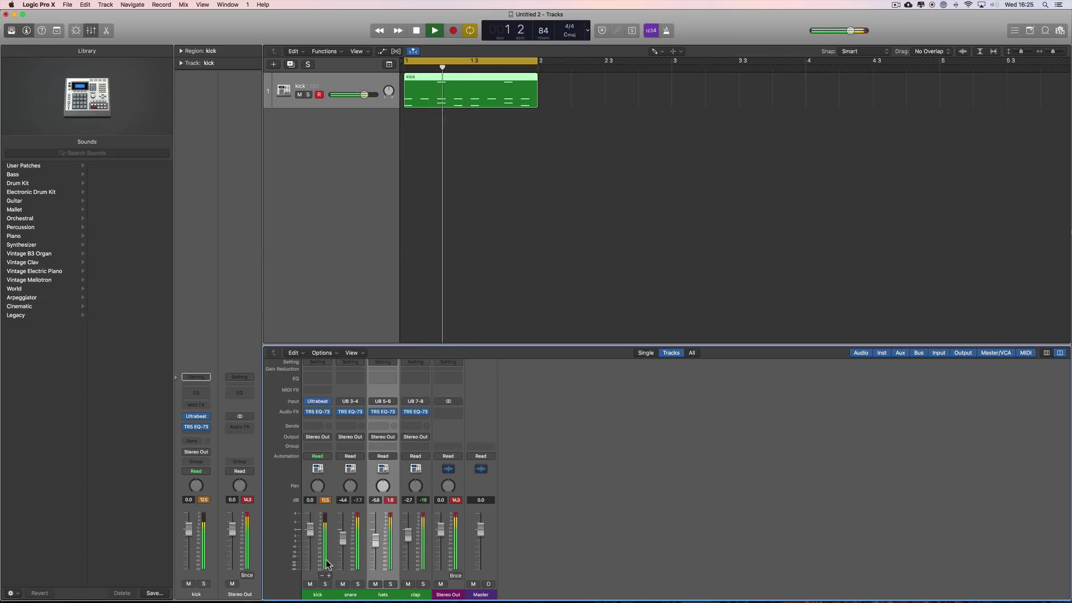
{"action": "key", "text": "space"}
{"action": "left_click_drag", "start_coordinate": [310, 529], "coordinate": [310, 534]}
Step: Insert a TR5 White 2A compressor after the EQ-73 on the kick channel and reposition its window
{"action": "left_click", "coordinate": [317, 416]}
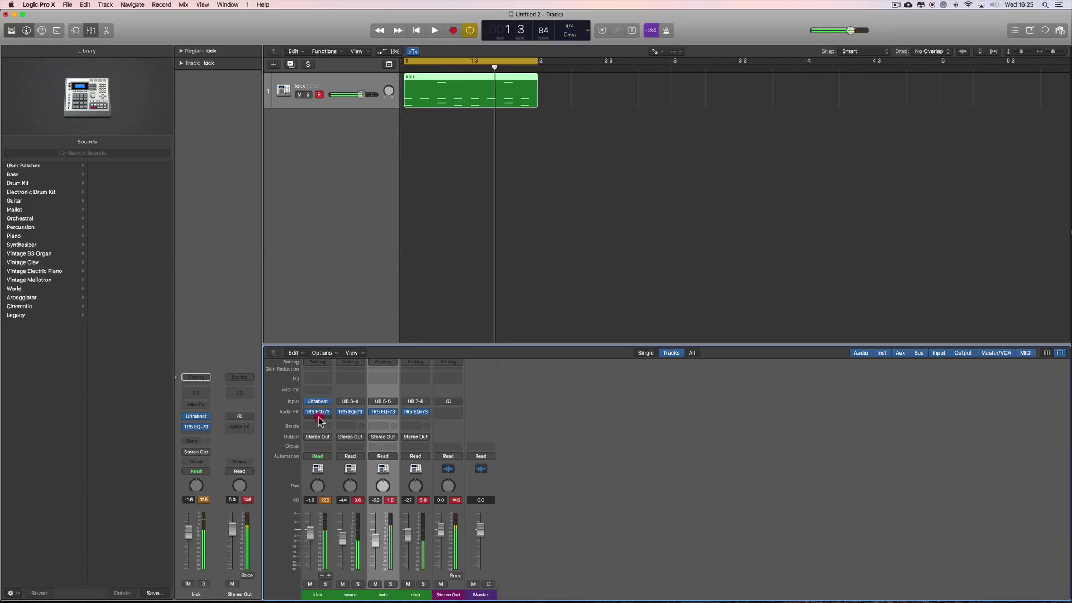
{"action": "mouse_move", "coordinate": [322, 437]}
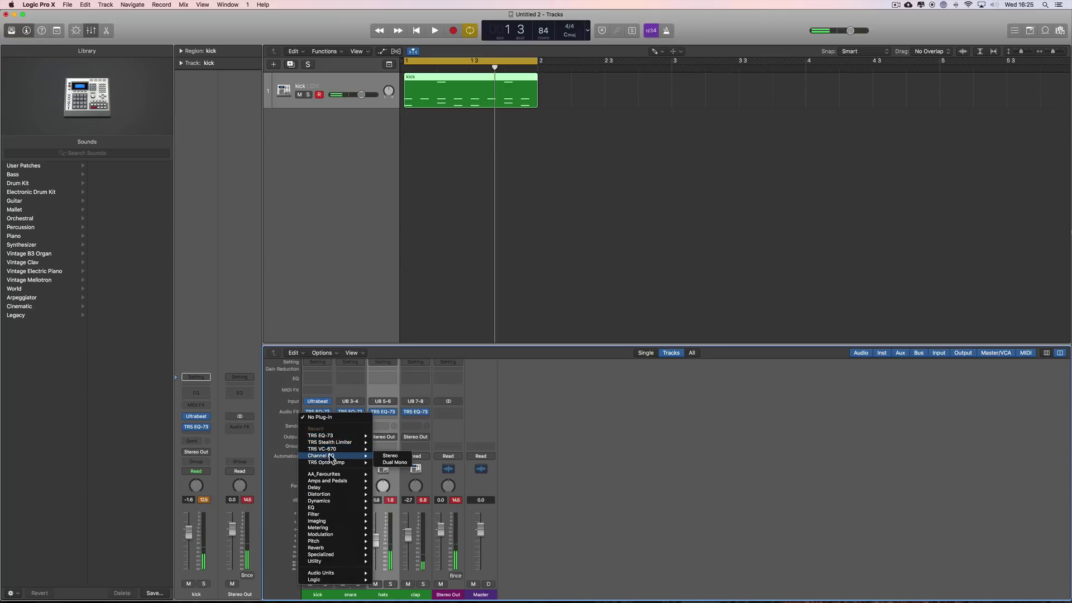
{"action": "mouse_move", "coordinate": [337, 463]}
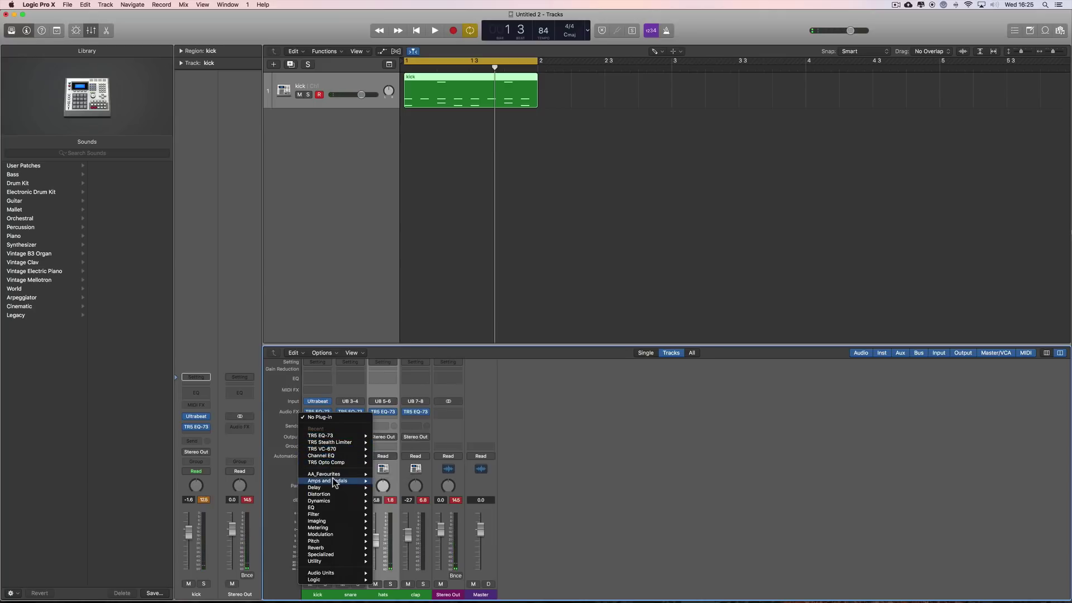
{"action": "mouse_move", "coordinate": [335, 482]}
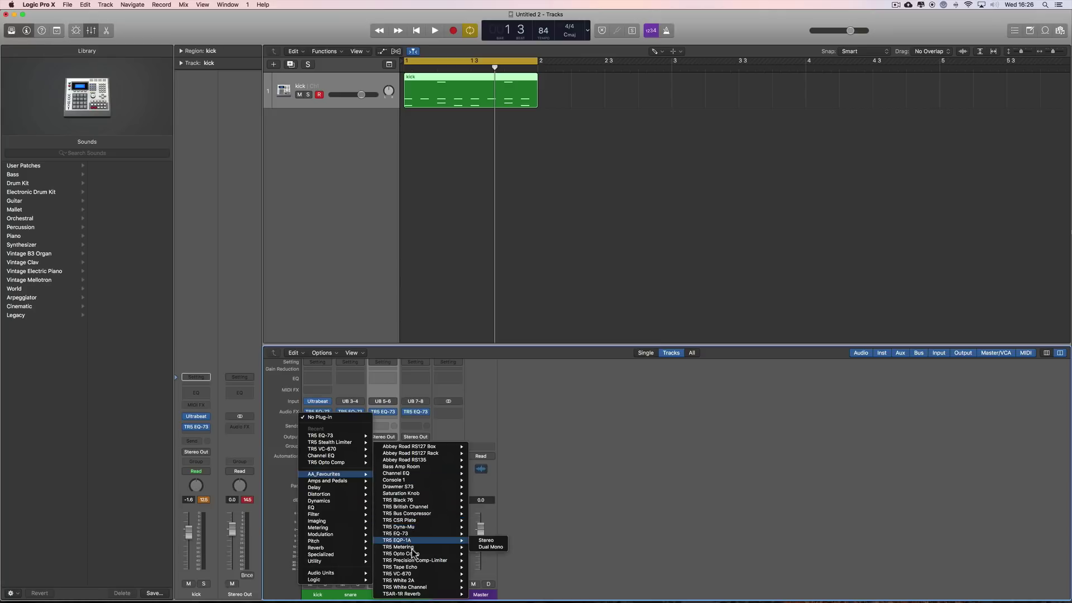
{"action": "key", "text": "Escape"}
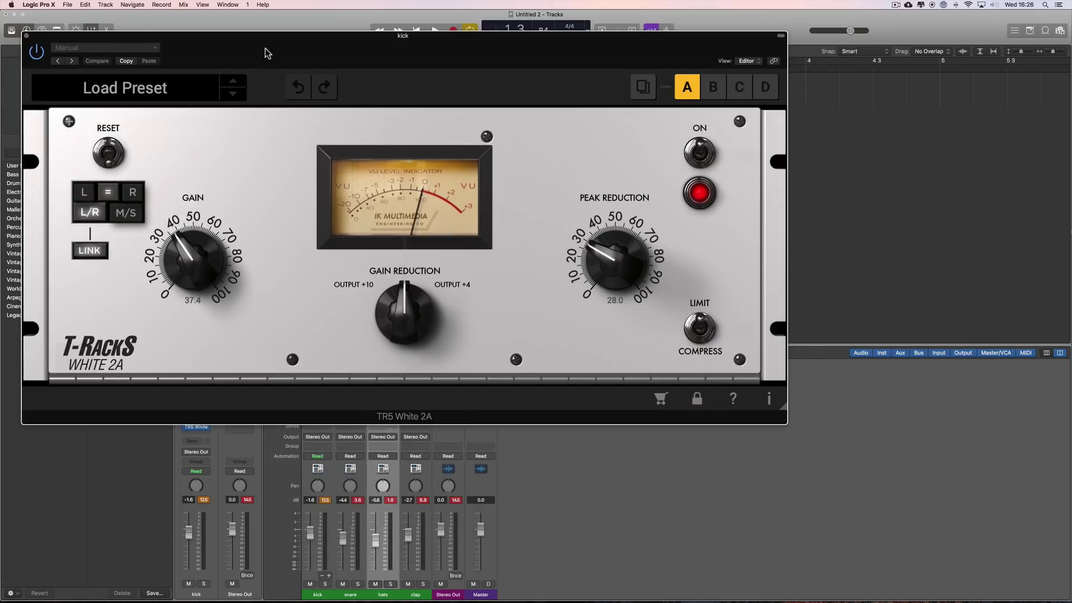
{"action": "left_click_drag", "start_coordinate": [270, 61], "coordinate": [400, 91]}
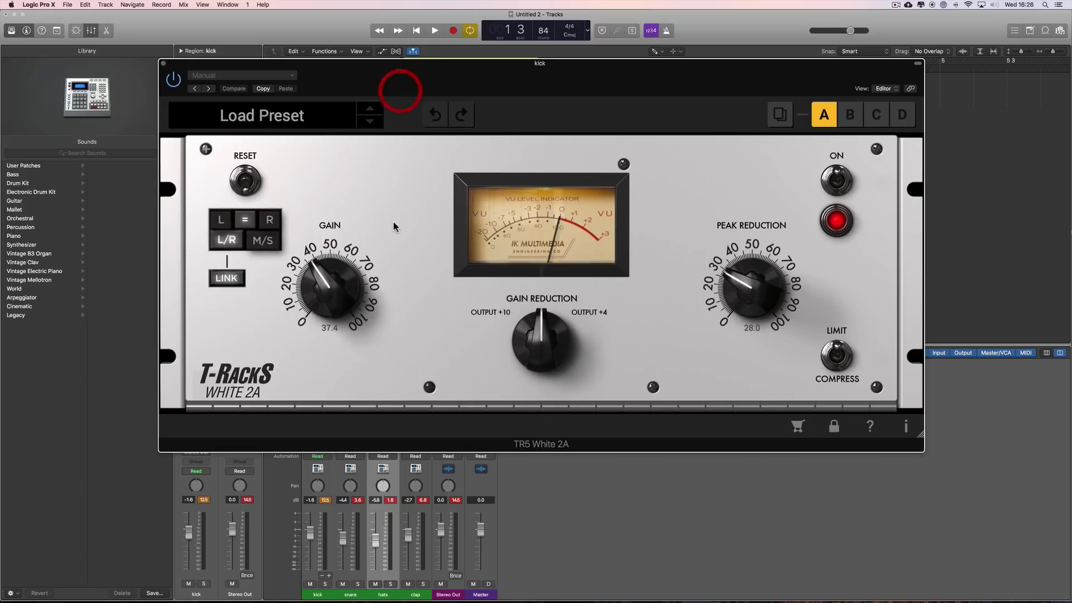
Step: During playback, set the kick White 2A's peak reduction to 36.3 and gain to 32.8, and close the plug-in
{"action": "key", "text": "space"}
{"action": "left_click_drag", "start_coordinate": [732, 279], "coordinate": [732, 240]}
{"action": "left_click_drag", "start_coordinate": [329, 297], "coordinate": [323, 270]}
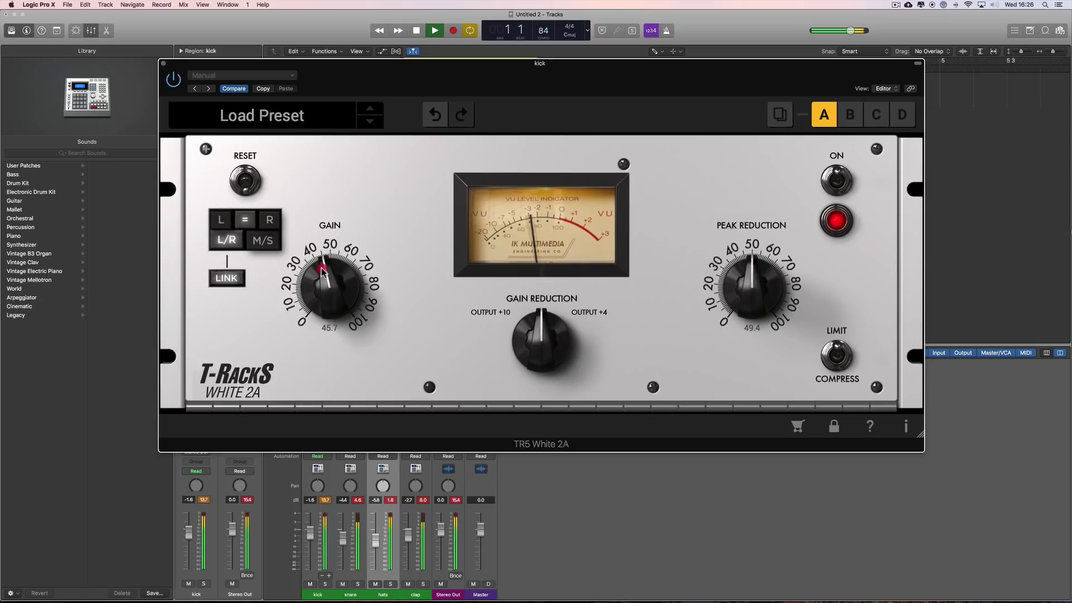
{"action": "left_click_drag", "start_coordinate": [743, 273], "coordinate": [757, 309]}
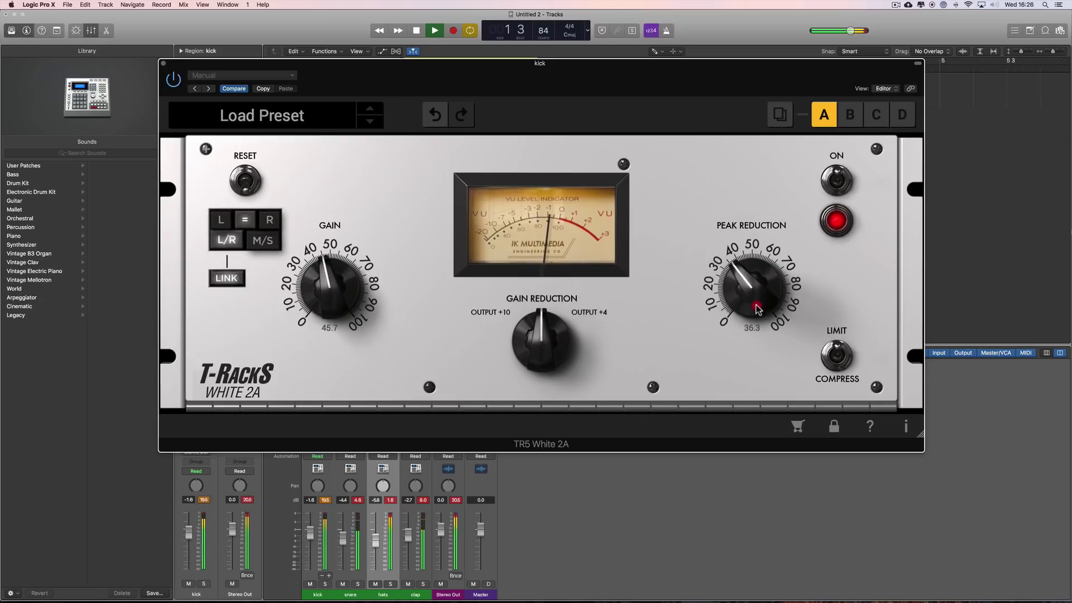
{"action": "left_click_drag", "start_coordinate": [329, 288], "coordinate": [325, 314]}
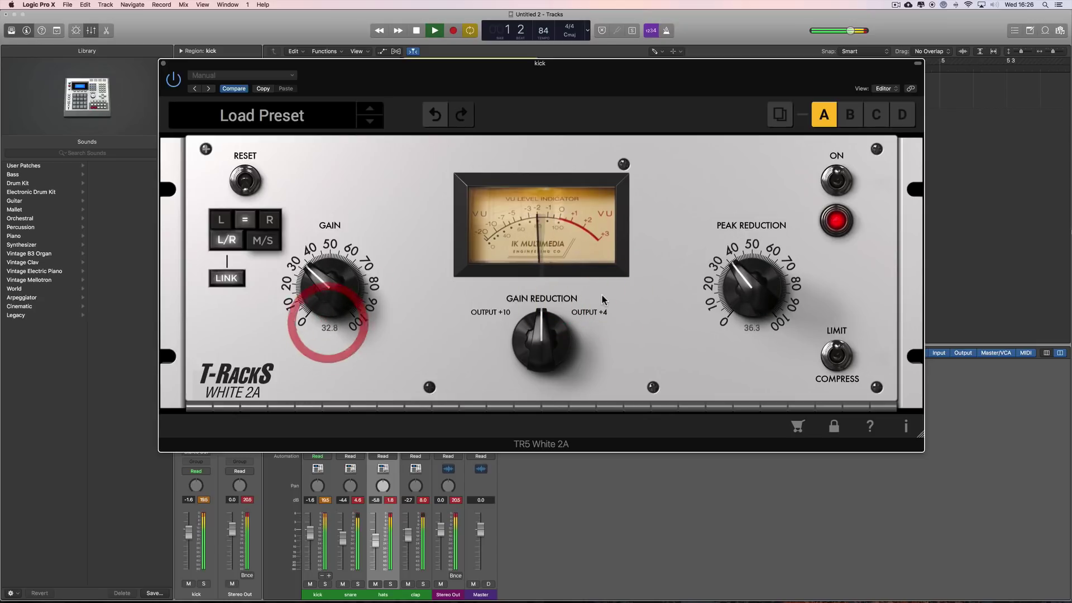
{"action": "left_click", "coordinate": [162, 63]}
Step: In the kick EQ-73, boost the low band by 11.6 at 110 Hz, reduce the mid gain to 0.3, stop playback and close it
{"action": "left_click", "coordinate": [319, 406]}
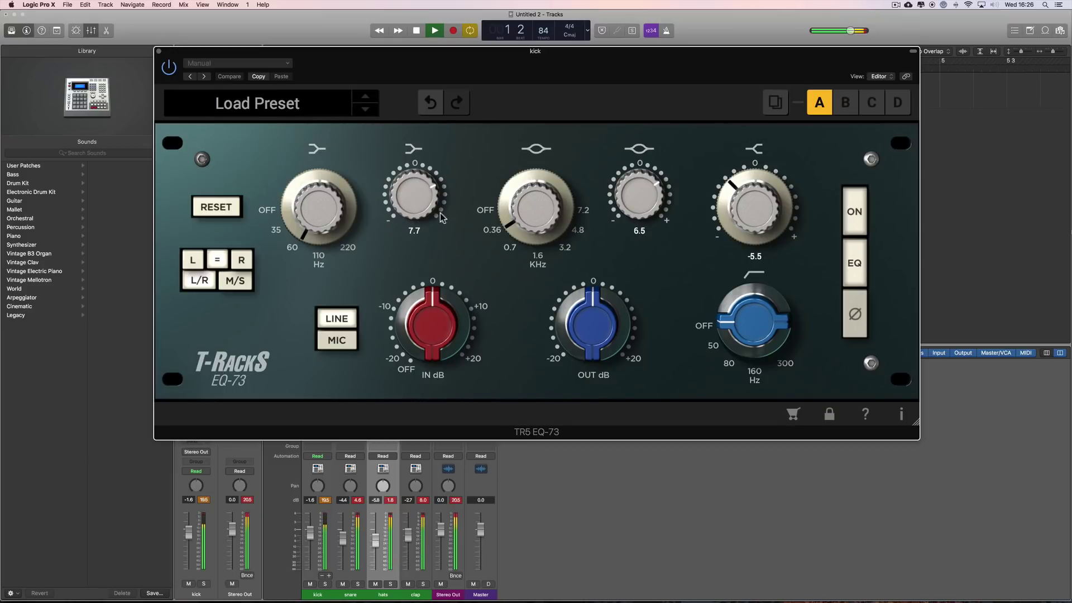
{"action": "left_click", "coordinate": [420, 187]}
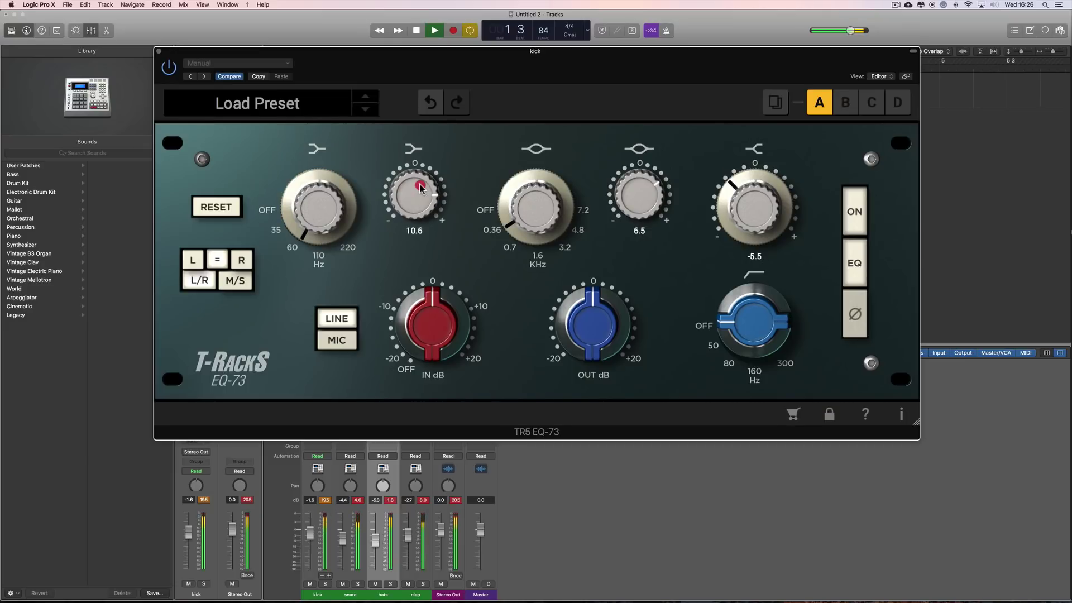
{"action": "left_click_drag", "start_coordinate": [420, 187], "coordinate": [419, 182]}
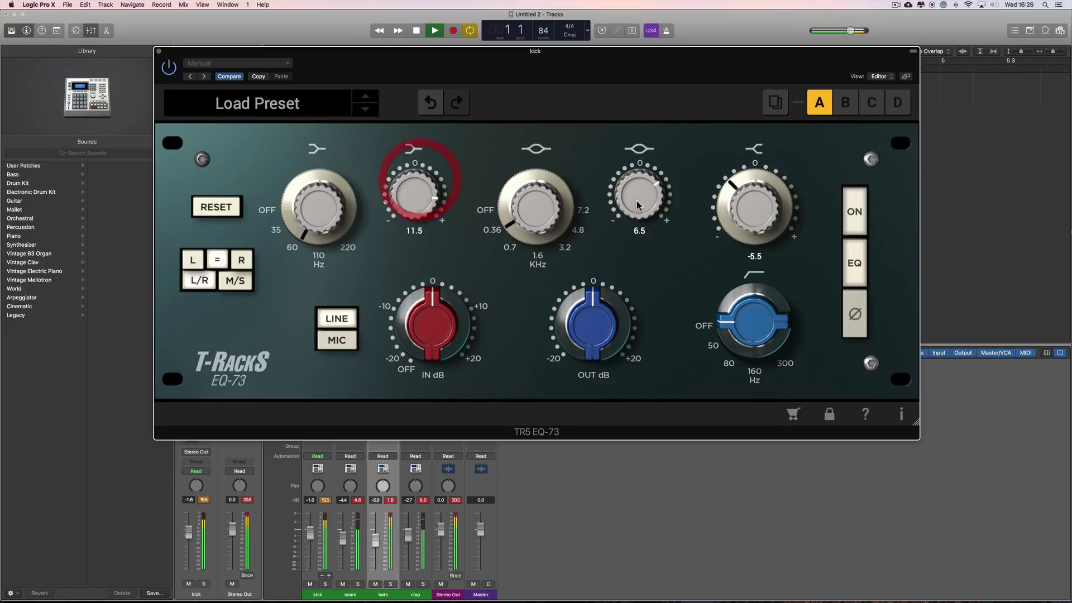
{"action": "left_click_drag", "start_coordinate": [640, 201], "coordinate": [656, 247]}
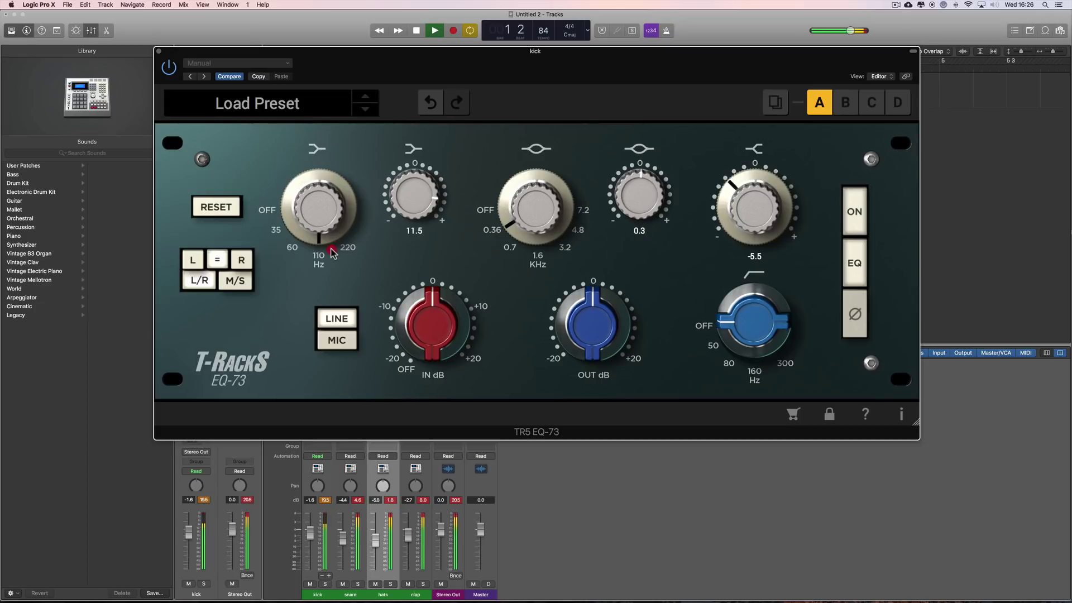
{"action": "left_click_drag", "start_coordinate": [332, 249], "coordinate": [311, 219]}
{"action": "left_click_drag", "start_coordinate": [414, 214], "coordinate": [415, 212]}
{"action": "key", "text": "space"}
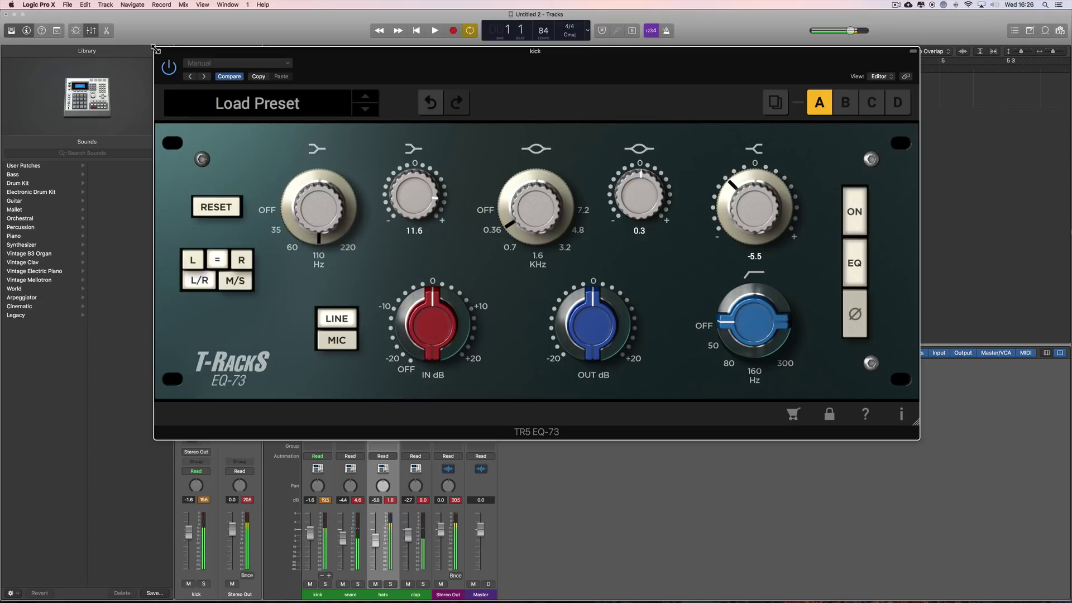
{"action": "left_click", "coordinate": [176, 91]}
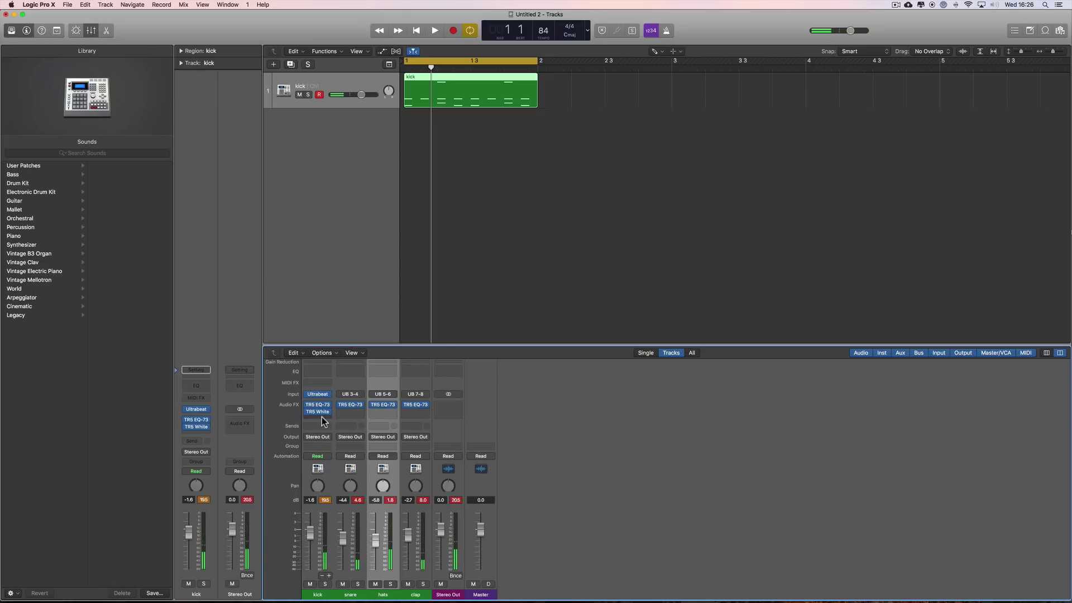
Step: Play the drum loop while lowering the clap fader to -17.0 dB and raising the snare fader to -0.1 dB
{"action": "key", "text": "space"}
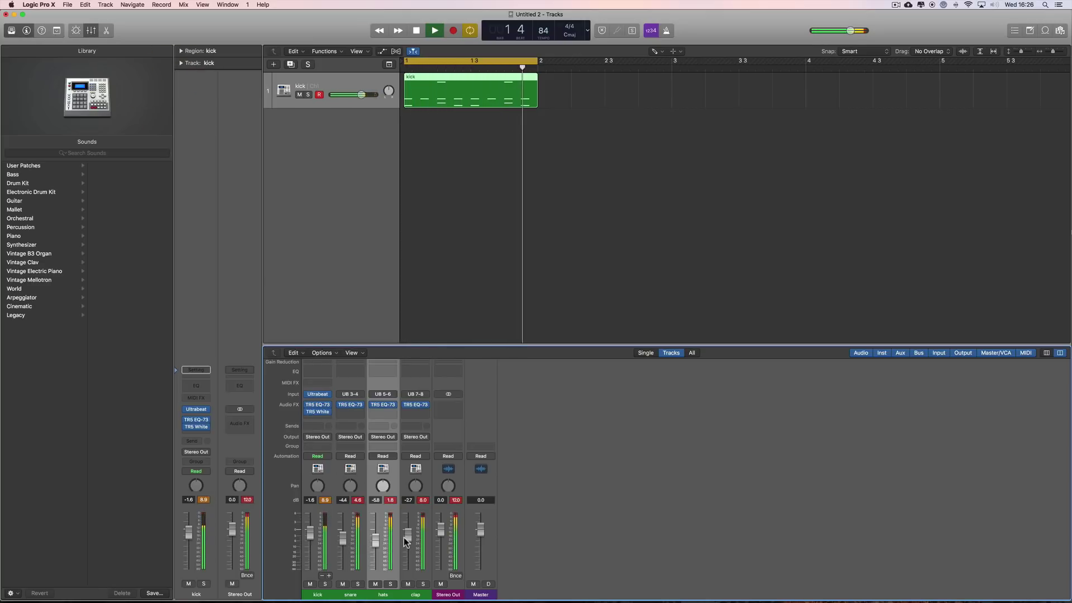
{"action": "left_click_drag", "start_coordinate": [408, 535], "coordinate": [407, 578]}
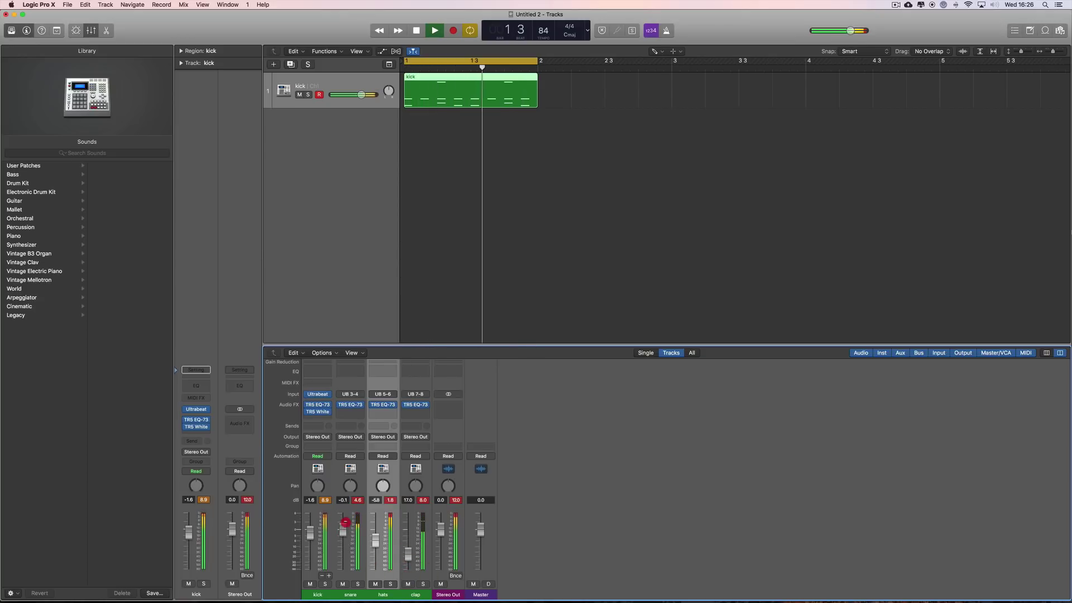
{"action": "left_click_drag", "start_coordinate": [343, 539], "coordinate": [342, 530]}
{"action": "key", "text": "space"}
Step: Insert a TR5 White 2A on the snare, set peak reduction to 30.0 and gain to 52.7 during playback, and close it
{"action": "left_click", "coordinate": [350, 412]}
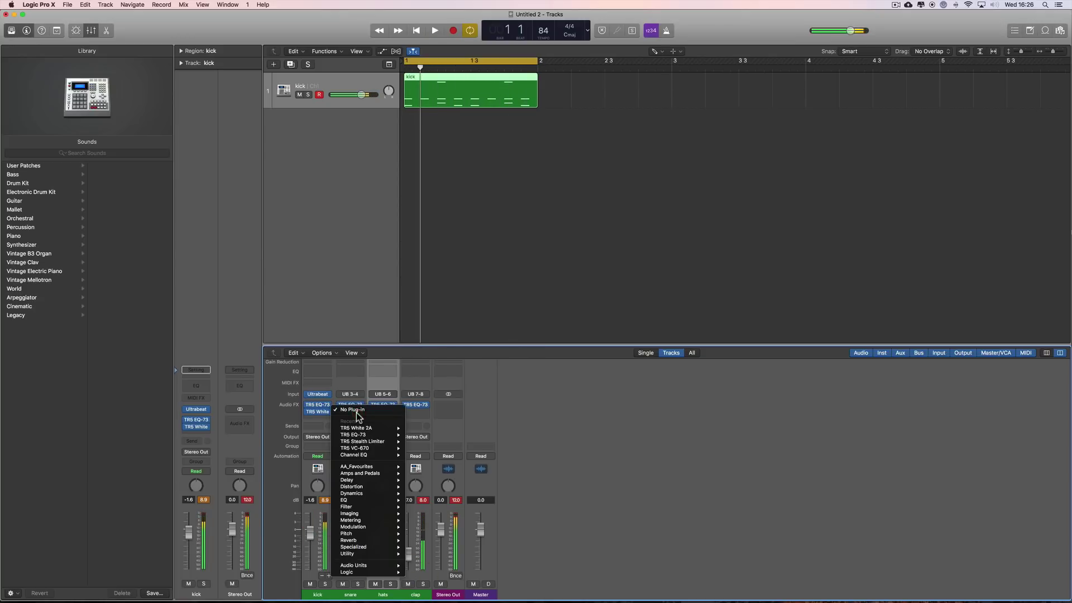
{"action": "left_click", "coordinate": [422, 428]}
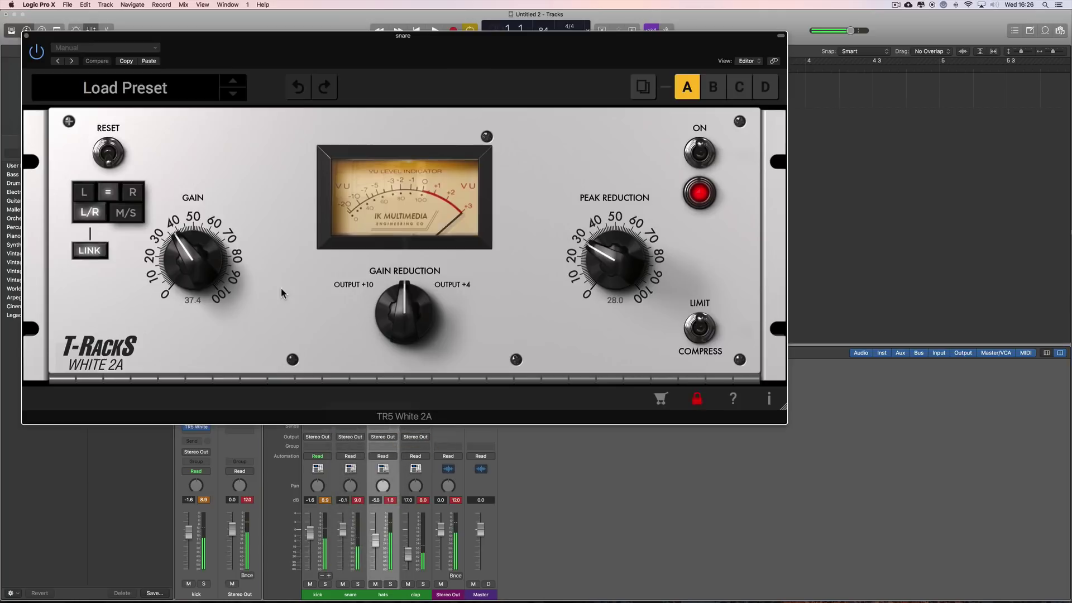
{"action": "key", "text": "space"}
{"action": "left_click_drag", "start_coordinate": [614, 263], "coordinate": [615, 243]}
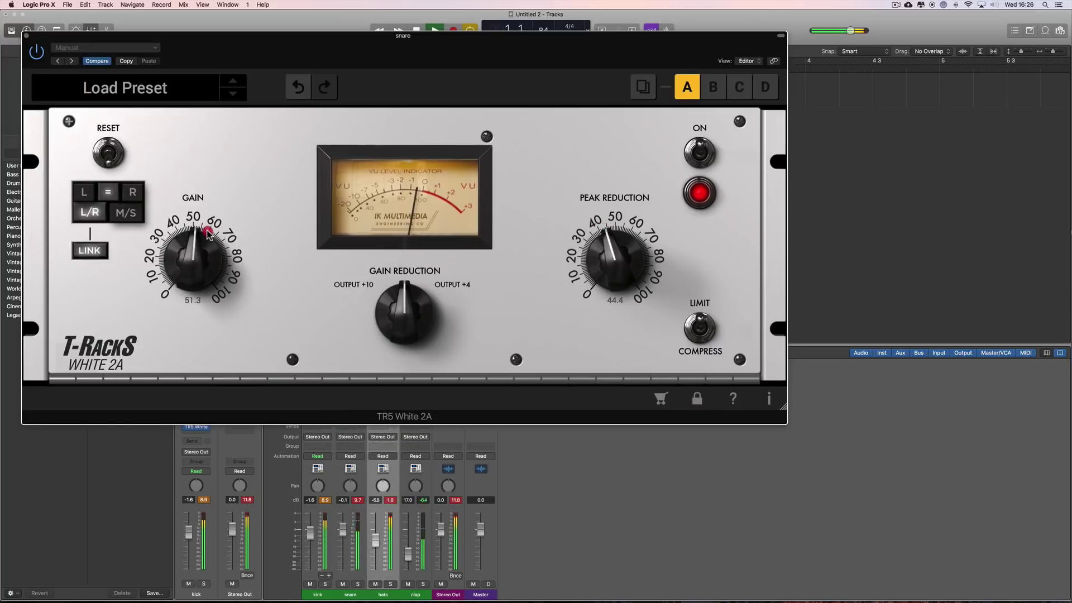
{"action": "left_click_drag", "start_coordinate": [605, 267], "coordinate": [606, 286]}
{"action": "left_click_drag", "start_coordinate": [201, 262], "coordinate": [202, 276]}
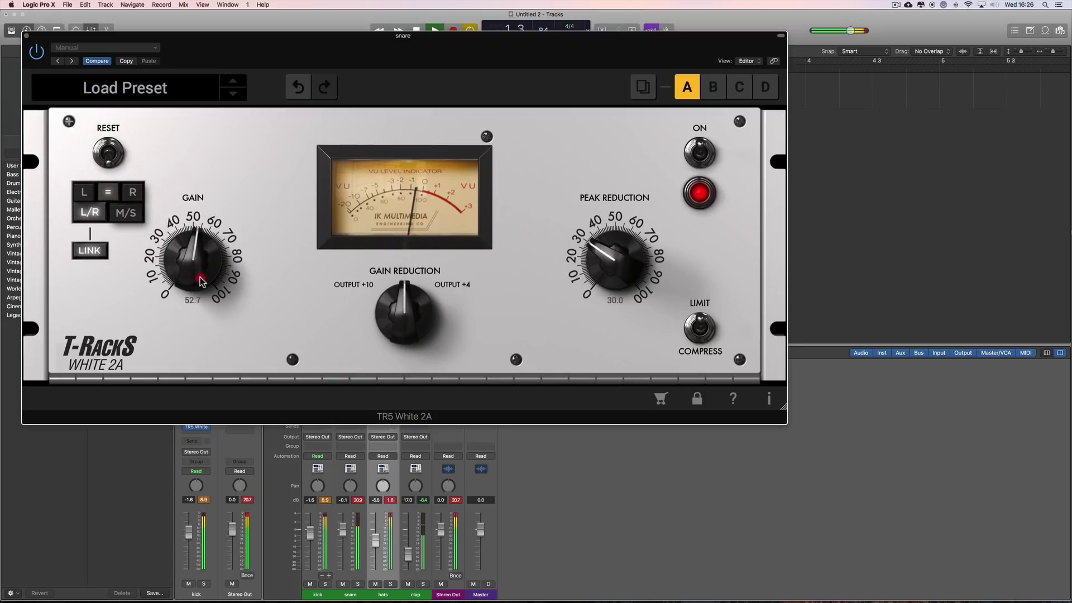
{"action": "left_click", "coordinate": [26, 35]}
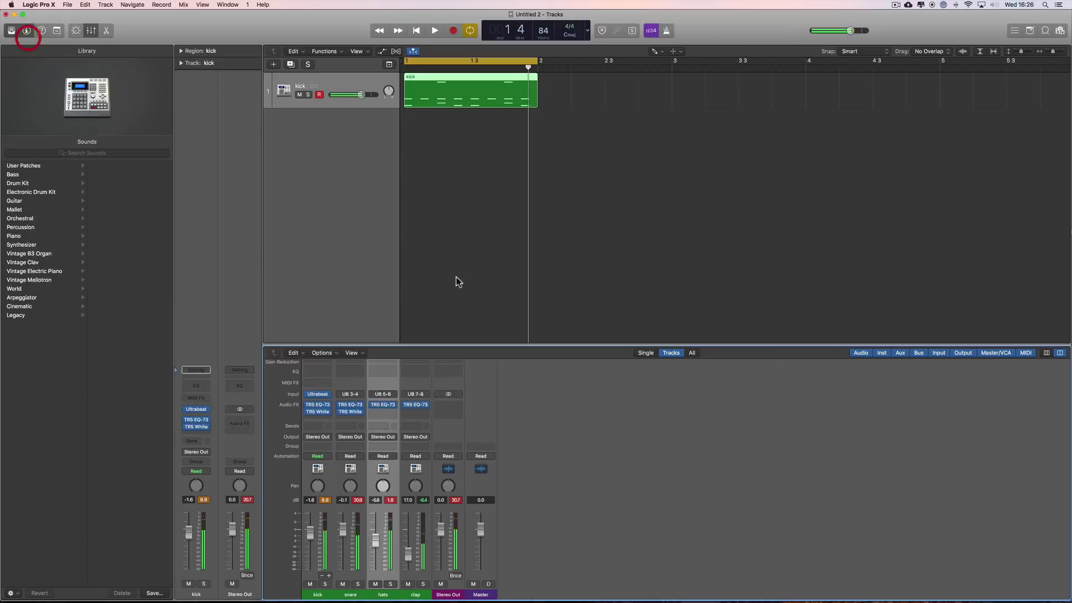
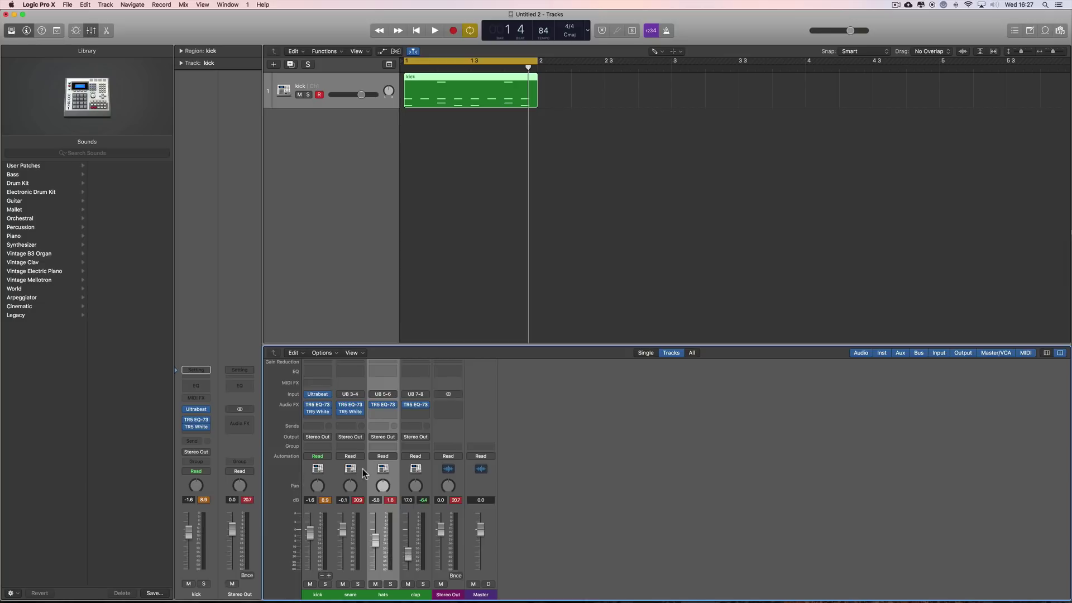
Step: Create one software instrument track with an empty channel strip and increase its track height
{"action": "left_click", "coordinate": [276, 66]}
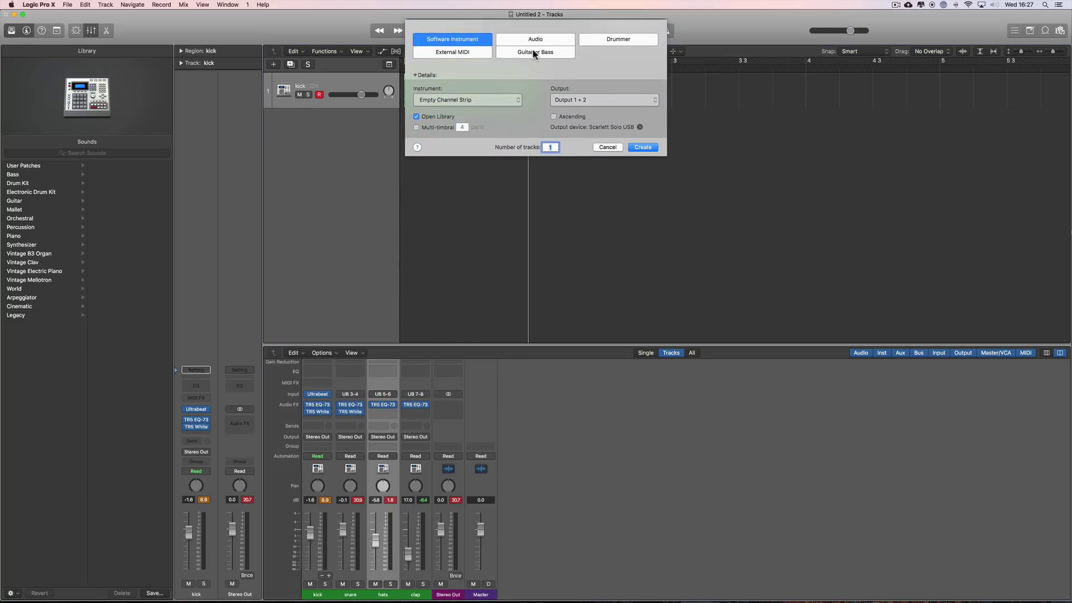
{"action": "left_click", "coordinate": [472, 40]}
{"action": "left_click", "coordinate": [642, 147]}
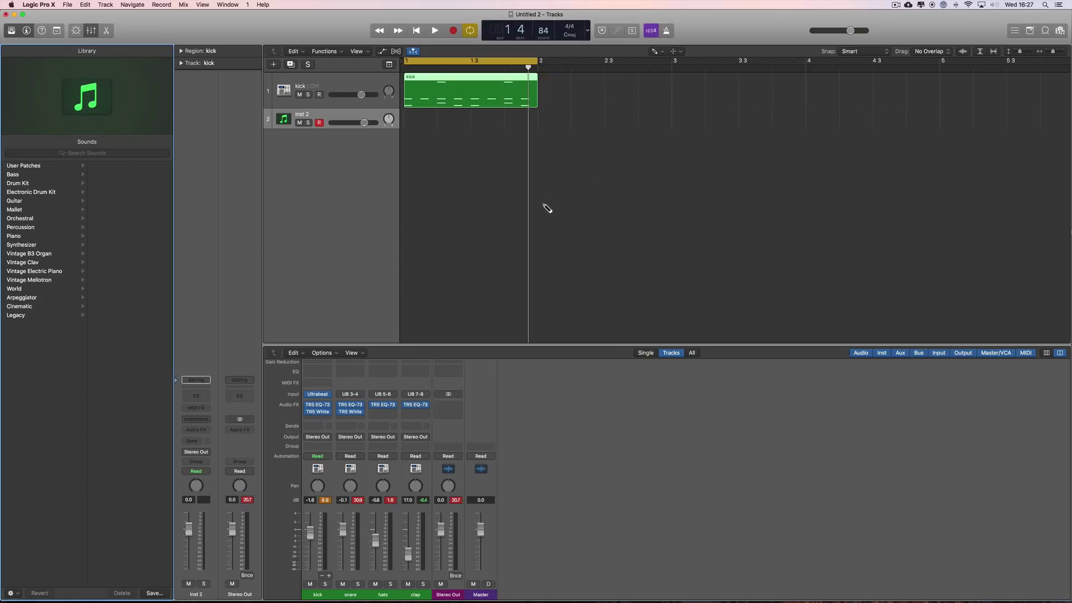
{"action": "left_click_drag", "start_coordinate": [333, 129], "coordinate": [313, 144]}
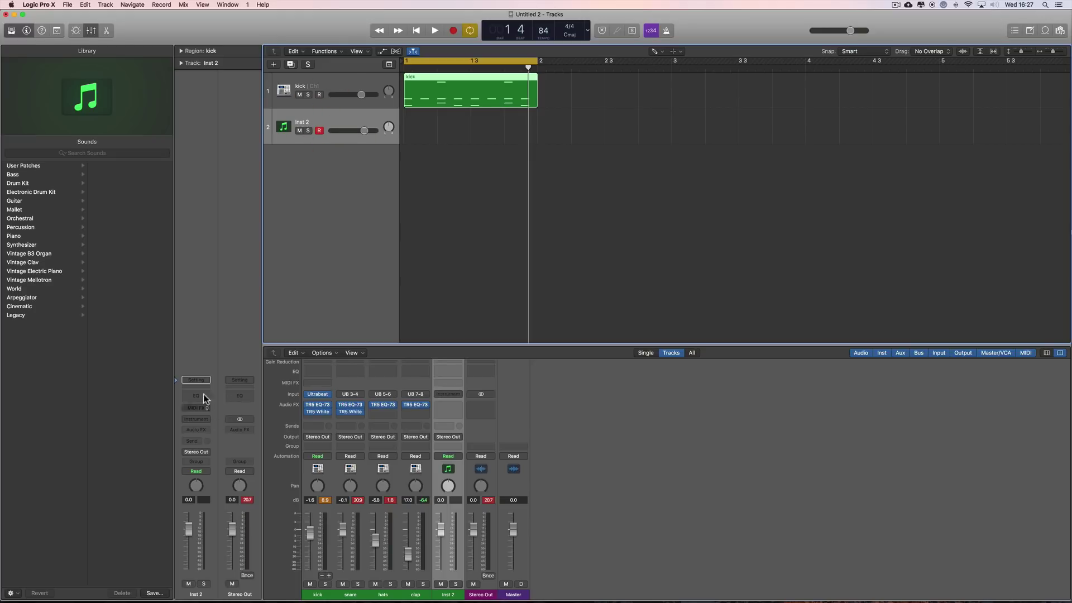
Step: Load the ES M monophonic synth as the instrument on Inst 2 and move its window away from the track area
{"action": "left_click", "coordinate": [209, 420]}
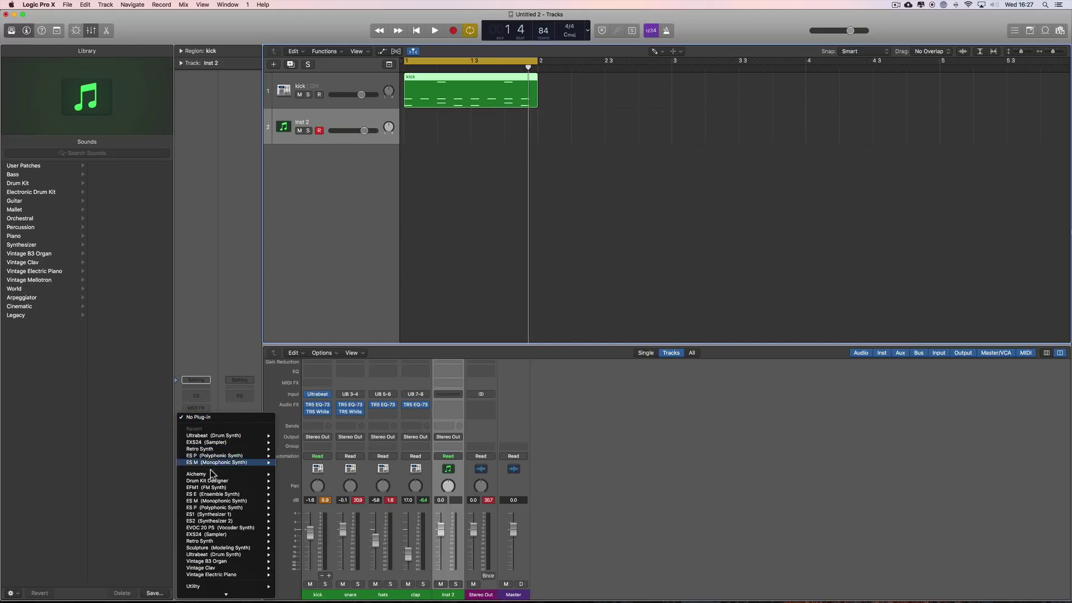
{"action": "mouse_move", "coordinate": [213, 495]}
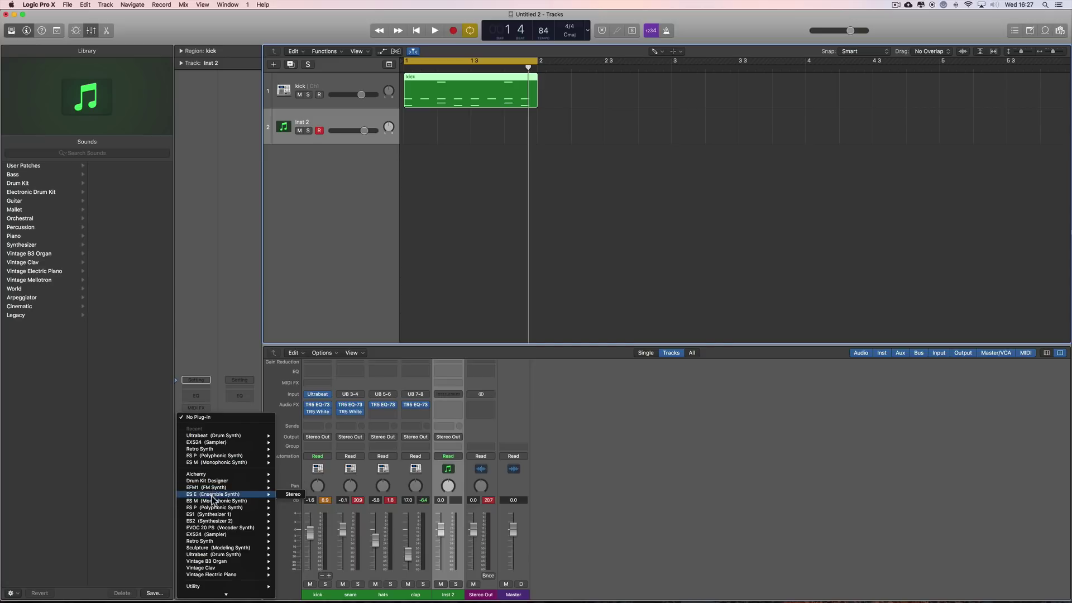
{"action": "left_click", "coordinate": [286, 501]}
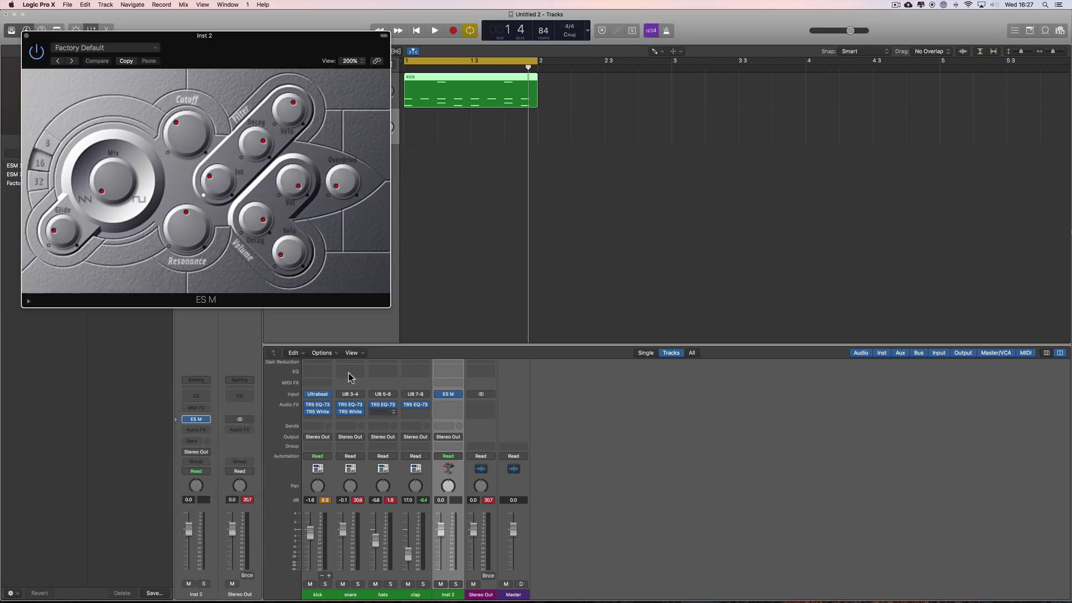
{"action": "left_click_drag", "start_coordinate": [196, 48], "coordinate": [510, 243]}
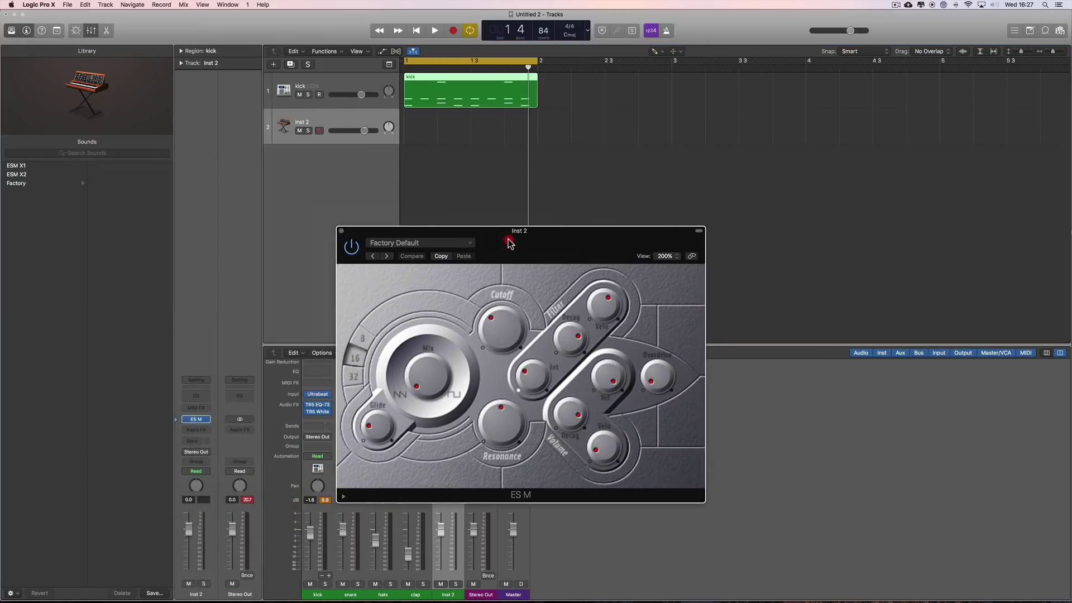
Step: Create an empty one-bar MIDI region at bar 1 on the Inst 2 track and show the Piano Roll
{"action": "right_click", "coordinate": [431, 156]}
{"action": "left_click", "coordinate": [447, 161]}
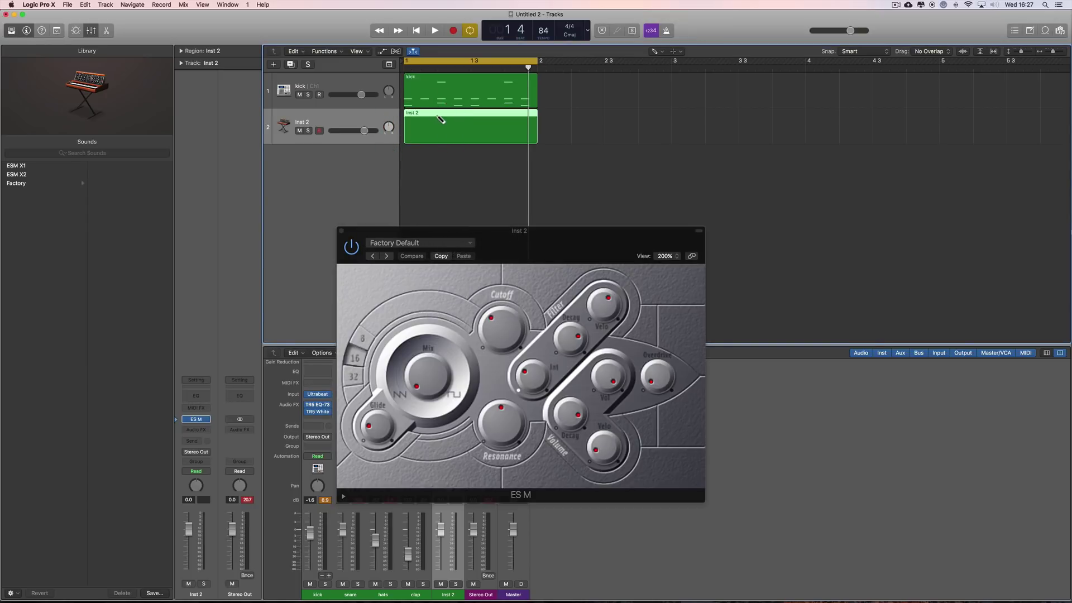
{"action": "key", "text": "e"}
Step: Move the ES M window clear of the piano keyboard and audition a low note between C2 and C3
{"action": "left_click_drag", "start_coordinate": [504, 231], "coordinate": [712, 31]}
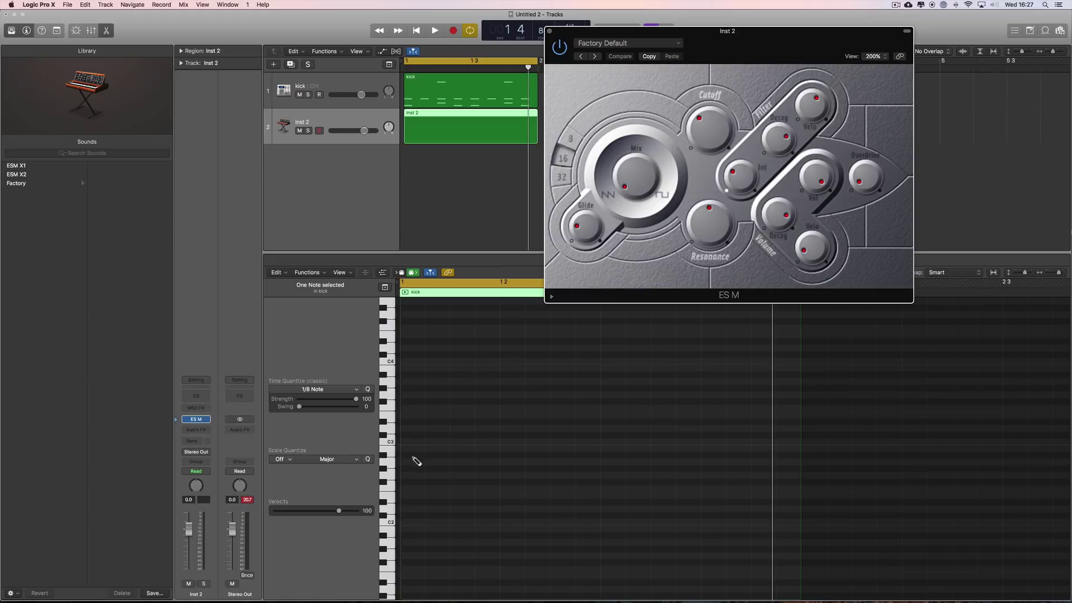
{"action": "left_click", "coordinate": [391, 491]}
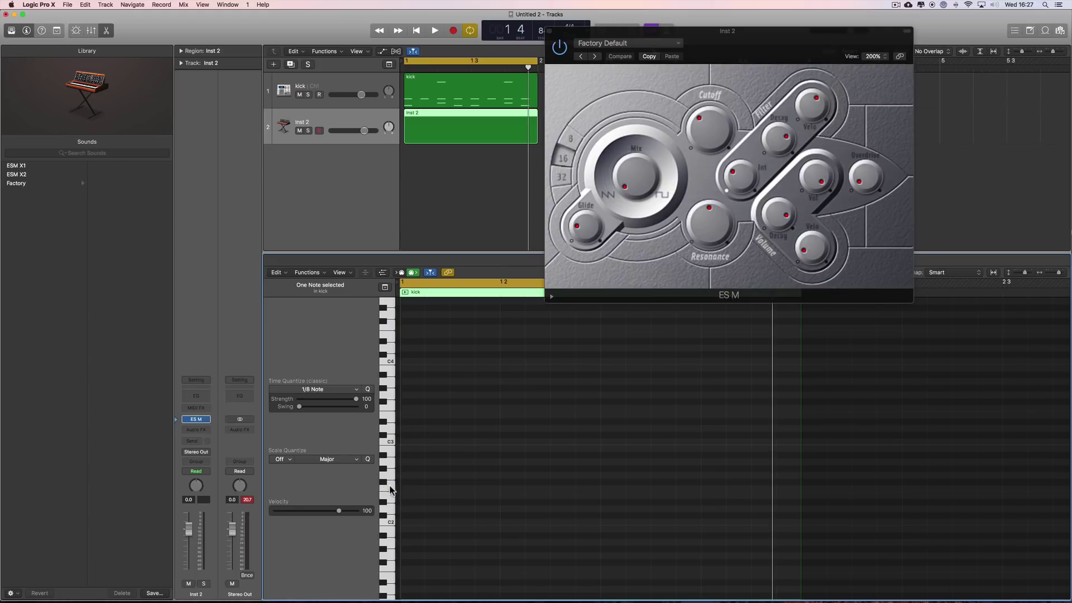
{"action": "left_click", "coordinate": [391, 490]}
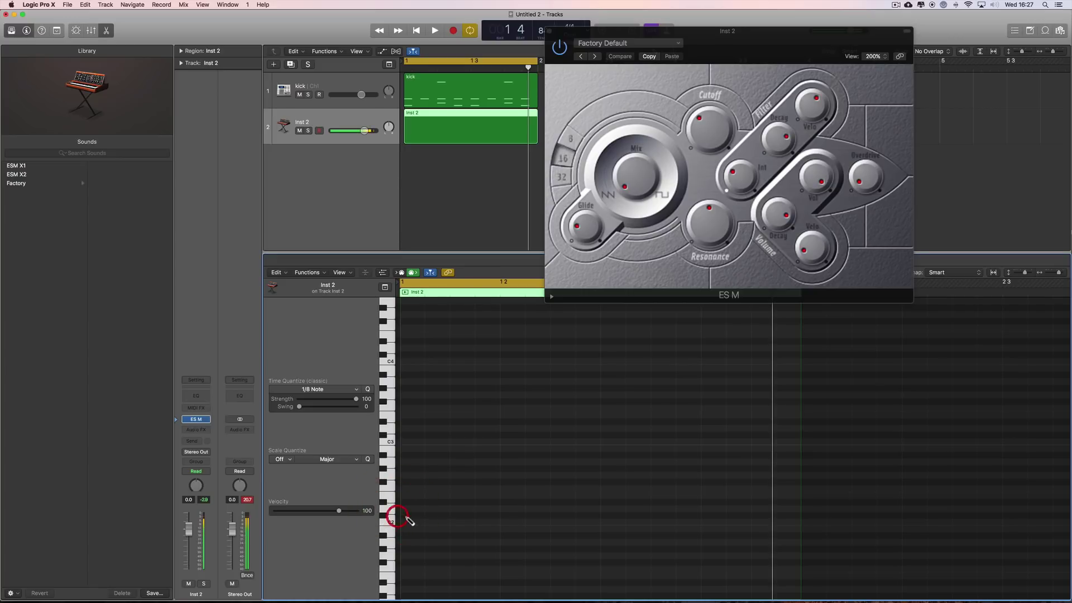
Step: Draw four consecutive bass notes from the start of the Inst 2 region, one C#2 and three D2, and play them
{"action": "left_click", "coordinate": [408, 517]}
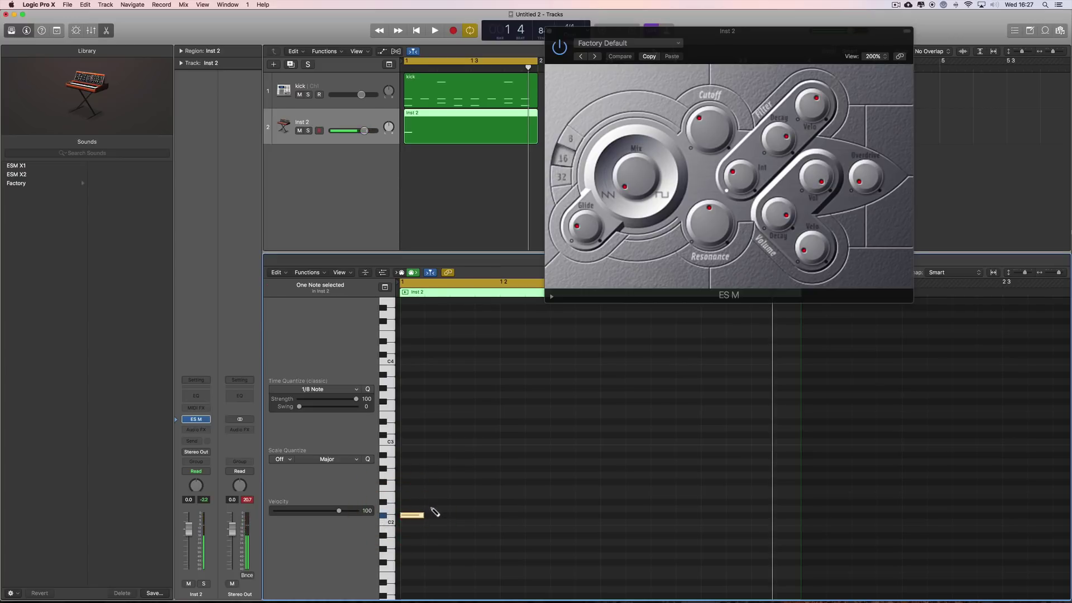
{"action": "left_click", "coordinate": [452, 508]}
{"action": "left_click", "coordinate": [477, 509]}
{"action": "key", "text": "space"}
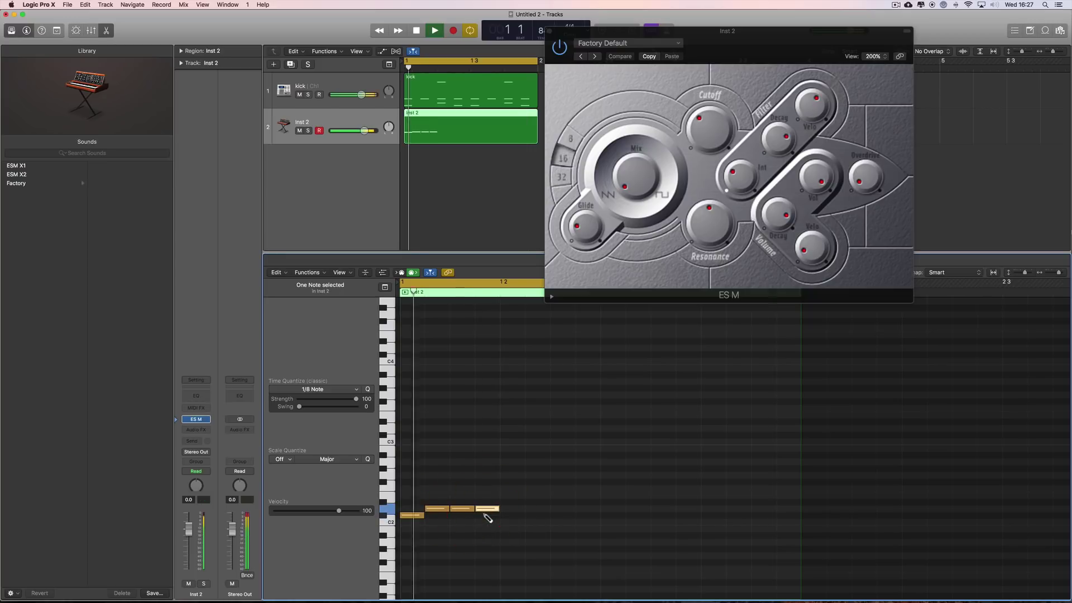
Step: With the Pointer Tool, duplicate the four-note bass group onto beats 2 and 3 and audition the line
{"action": "key", "text": "space"}
{"action": "key", "text": "t"}
{"action": "left_click", "coordinate": [475, 451]}
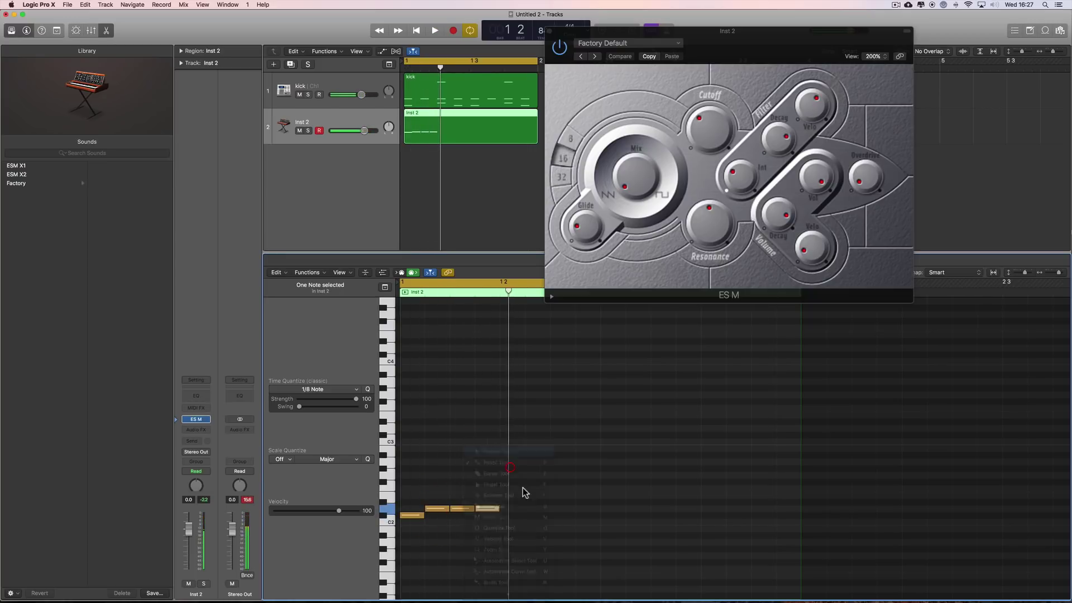
{"action": "left_click_drag", "start_coordinate": [522, 488], "coordinate": [613, 519]}
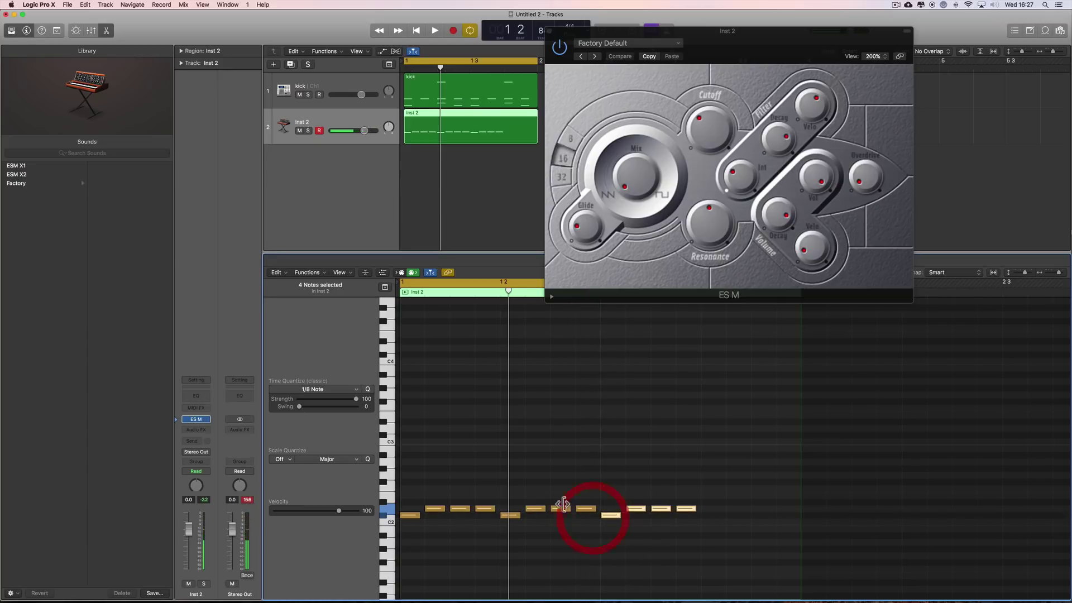
{"action": "key", "text": "space"}
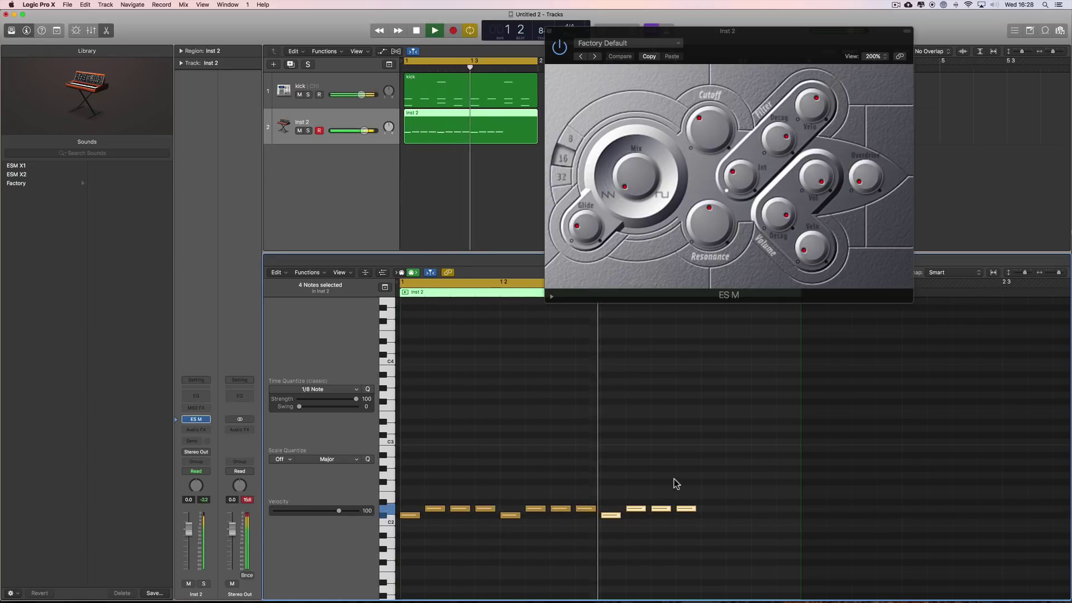
{"action": "key", "text": "space"}
Step: Add a G2 note on beat 4 and an F#2 note half a beat after it, and play the bassline
{"action": "key", "text": "t"}
{"action": "left_click", "coordinate": [656, 477]}
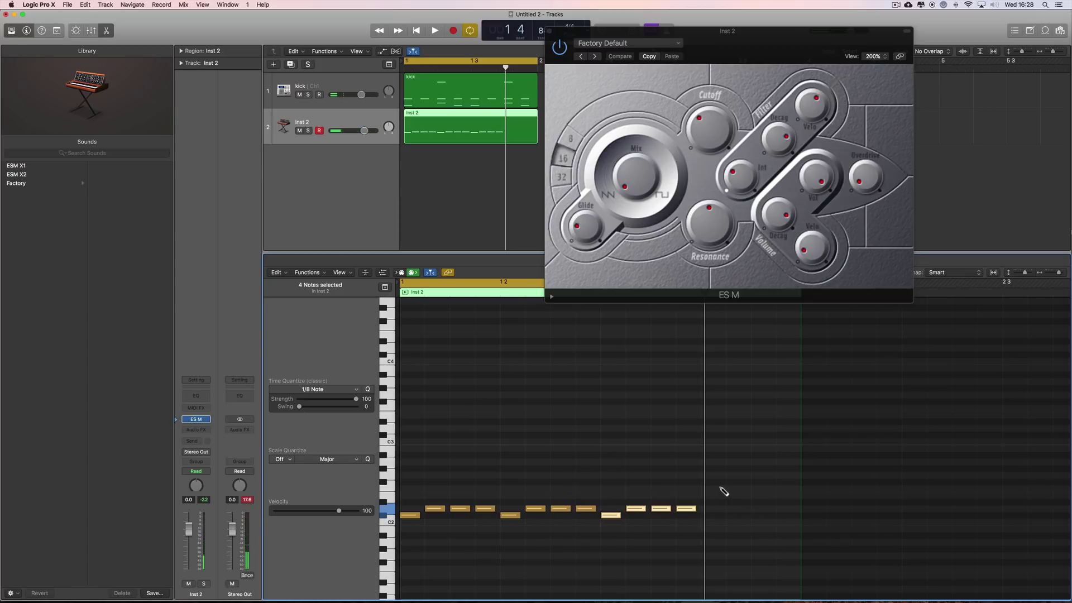
{"action": "left_click_drag", "start_coordinate": [718, 486], "coordinate": [729, 479]}
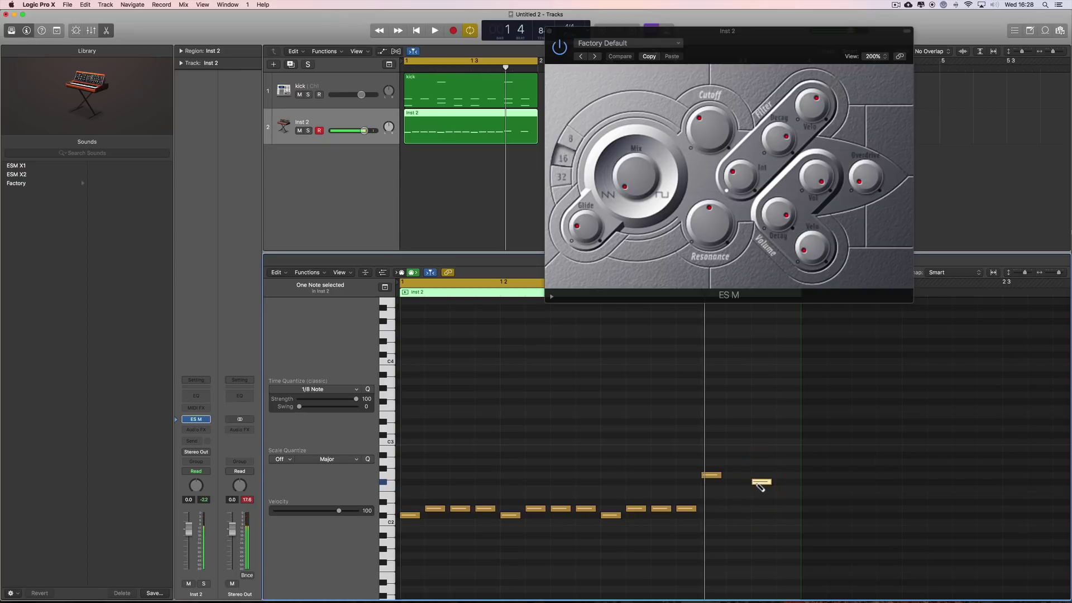
{"action": "key", "text": "space"}
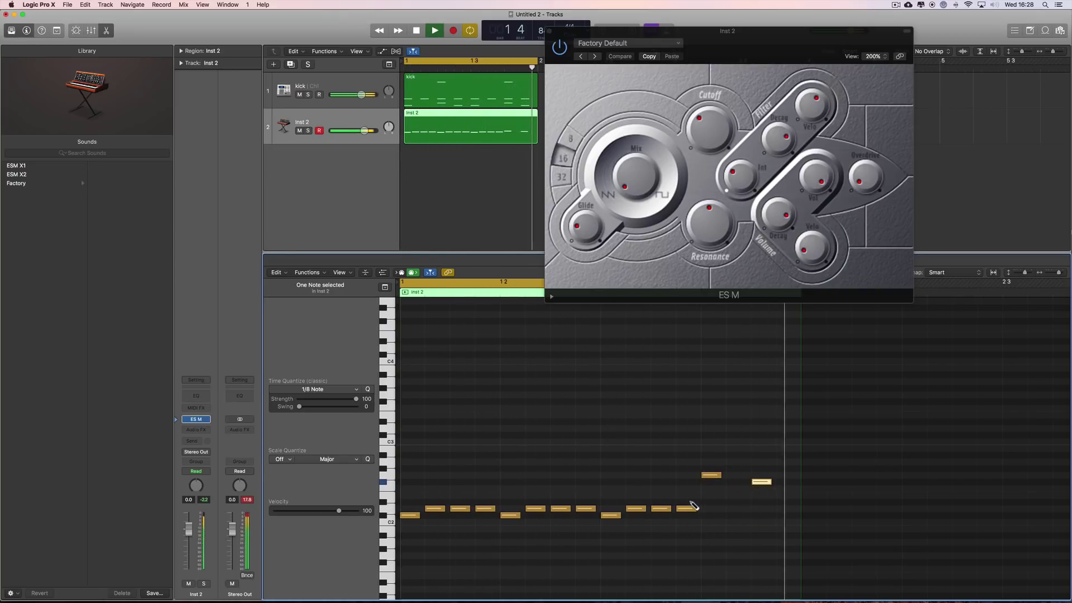
{"action": "key", "text": "space"}
Step: Try the ES M with its Mix fully on square wave and its octave at 8 while the loop plays
{"action": "left_click_drag", "start_coordinate": [633, 178], "coordinate": [616, 57]}
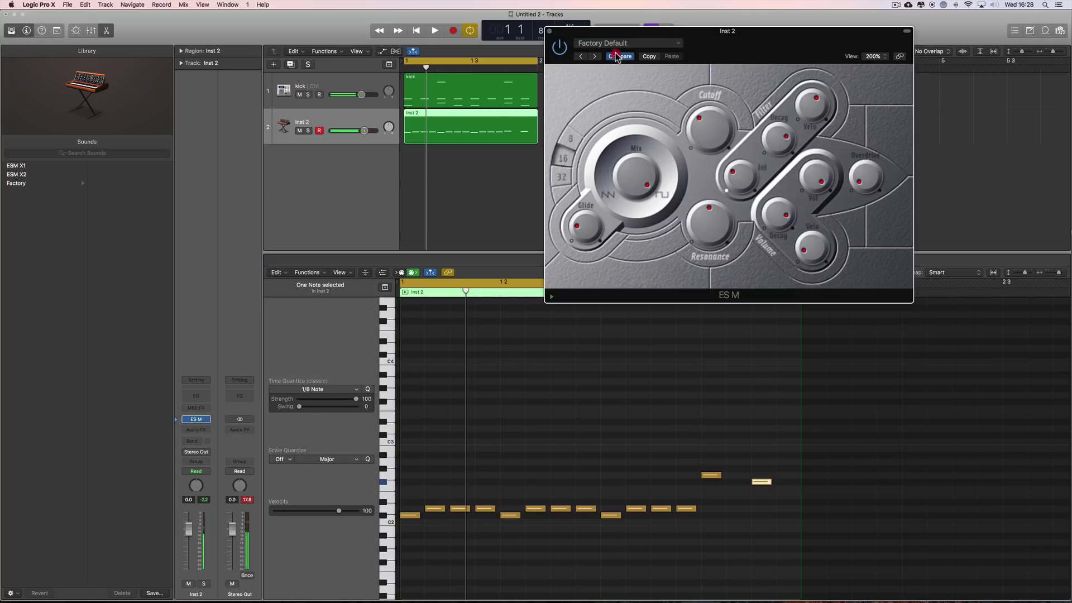
{"action": "key", "text": "space"}
{"action": "left_click", "coordinate": [561, 171]}
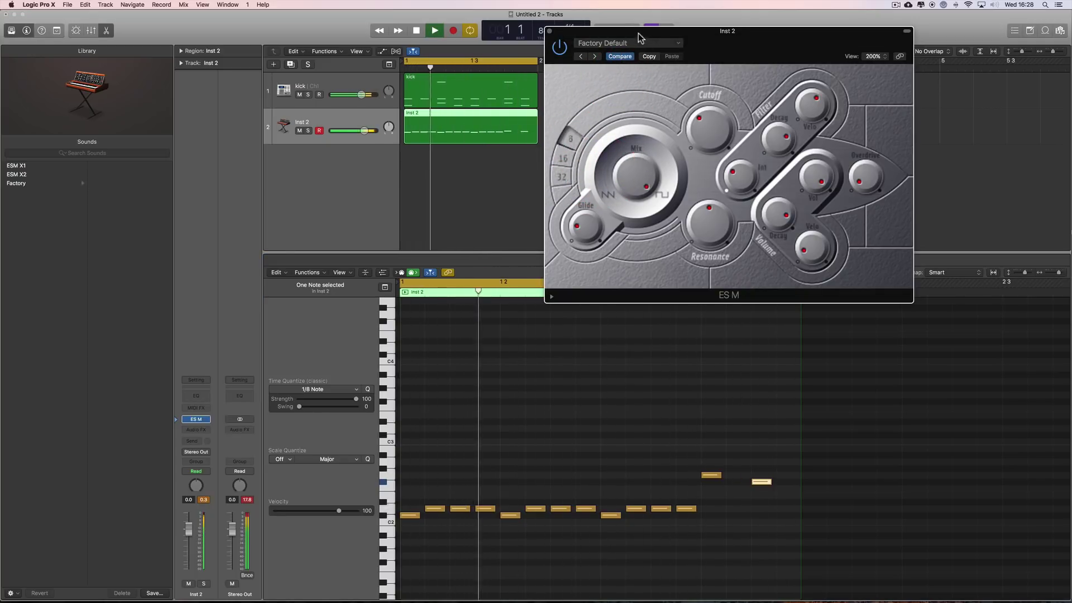
{"action": "left_click_drag", "start_coordinate": [638, 33], "coordinate": [575, 113]}
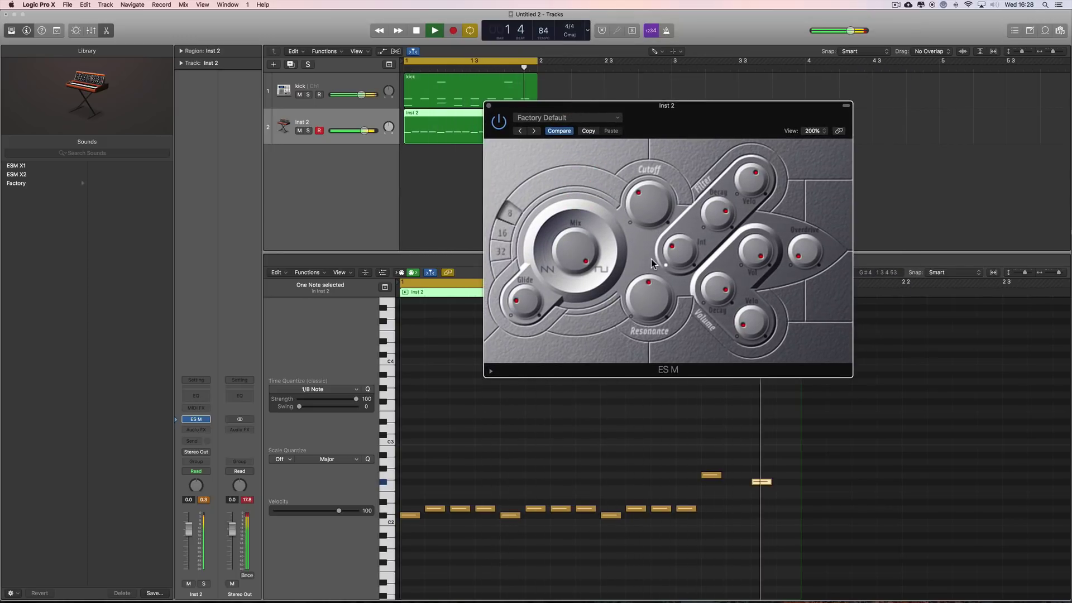
{"action": "key", "text": "space"}
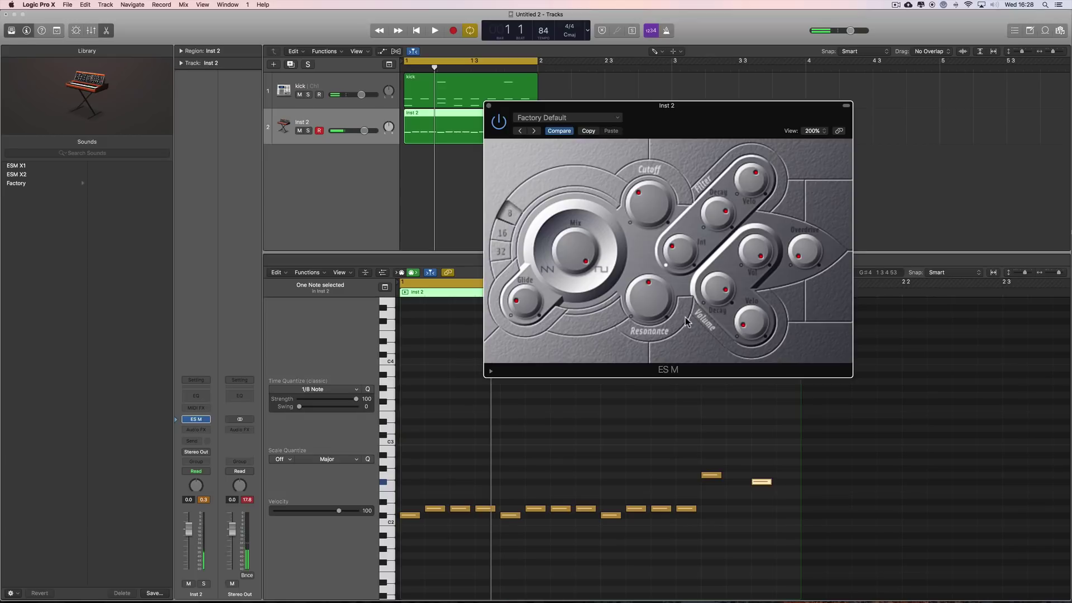
Step: Replace the ES M on Inst 2 with a stereo ES P (Polyphonic Synth) and play the loop through it
{"action": "left_click", "coordinate": [489, 107]}
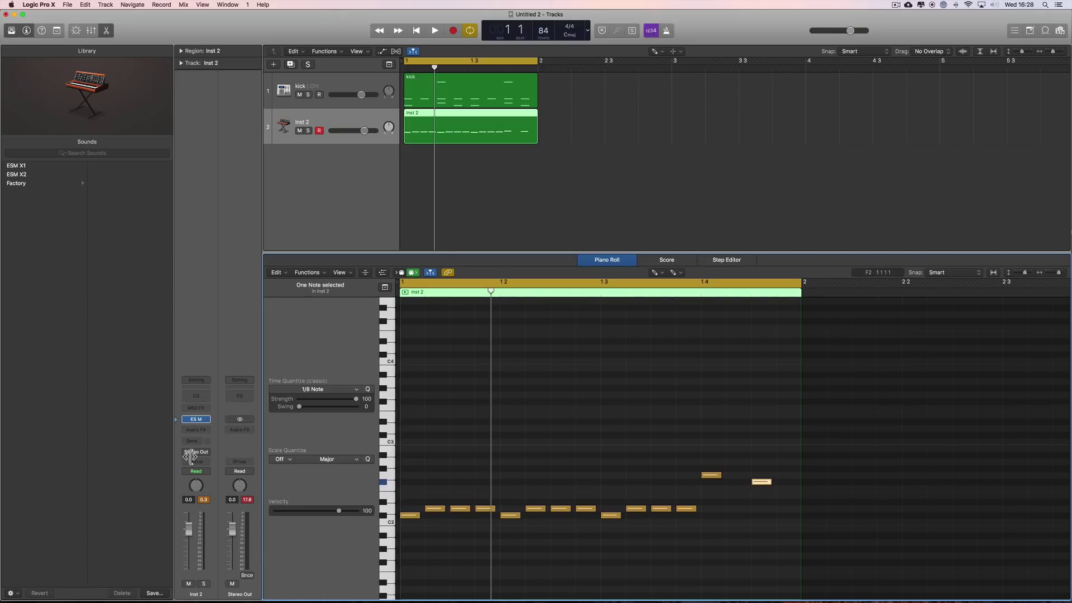
{"action": "left_click", "coordinate": [206, 420]}
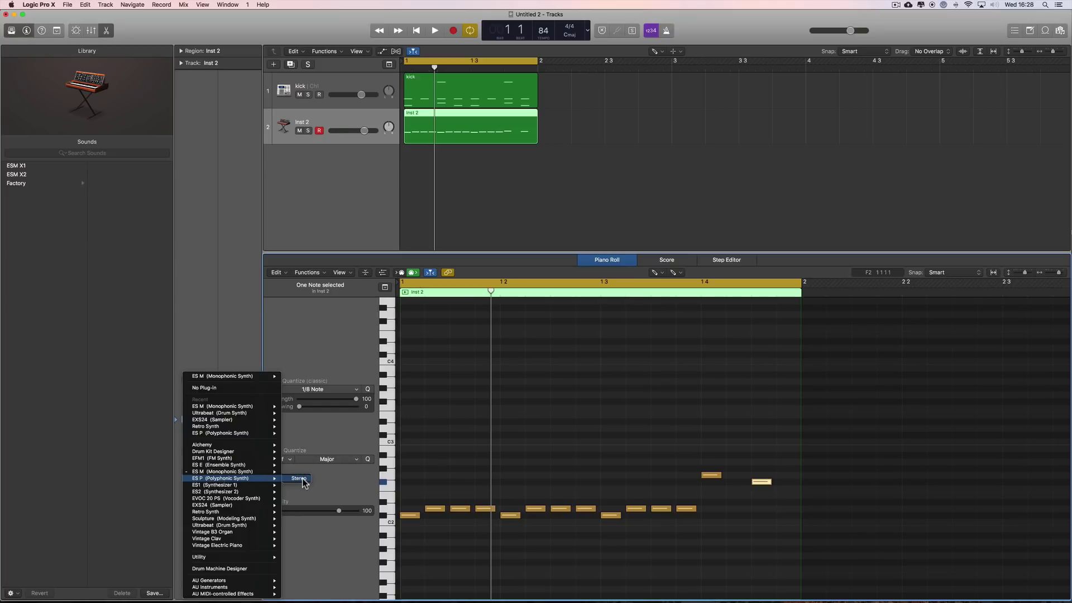
{"action": "left_click", "coordinate": [300, 479]}
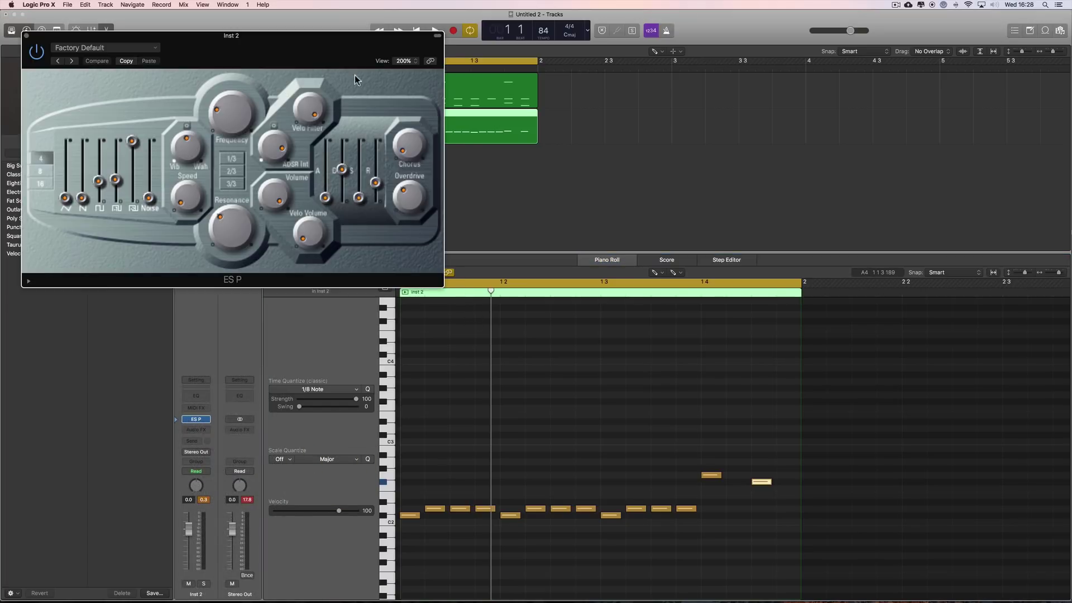
{"action": "left_click_drag", "start_coordinate": [355, 80], "coordinate": [662, 162]}
{"action": "key", "text": "space"}
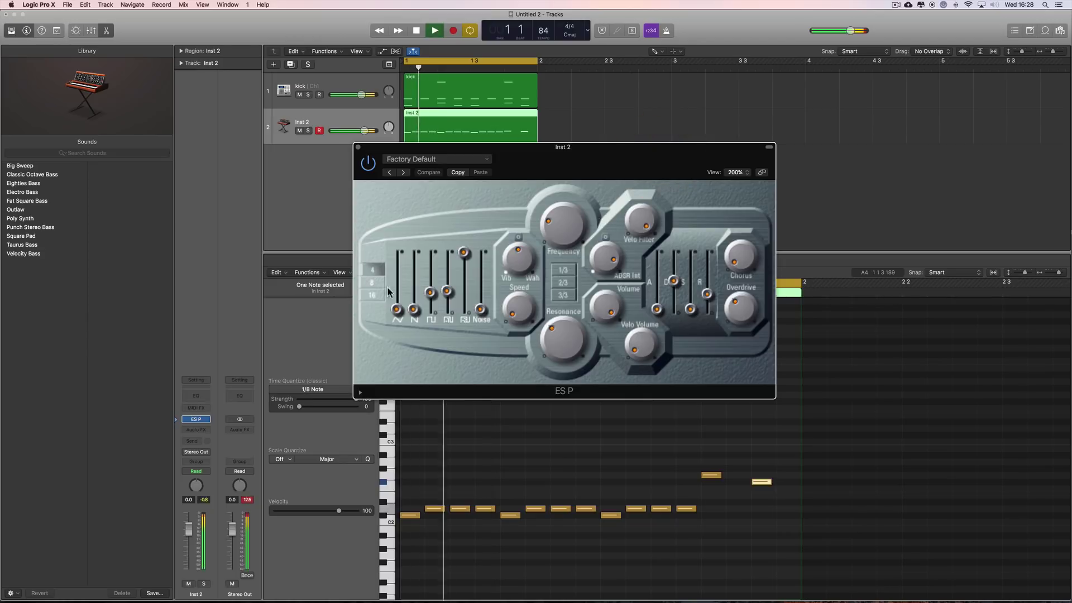
Step: Set the ES P octave to 4 and lower both sub-octave square wave levels to zero
{"action": "left_click", "coordinate": [372, 282]}
{"action": "left_click", "coordinate": [372, 270]}
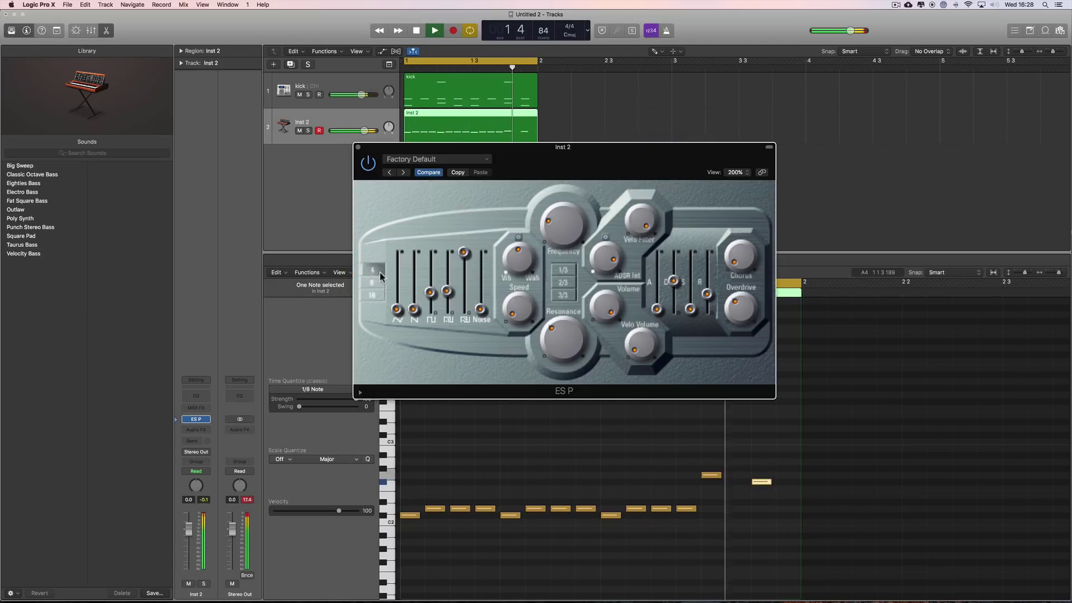
{"action": "mouse_move", "coordinate": [447, 291]}
{"action": "left_mouse_down"}
{"action": "mouse_move", "coordinate": [447, 322]}
{"action": "mouse_move", "coordinate": [455, 298]}
{"action": "left_mouse_up"}
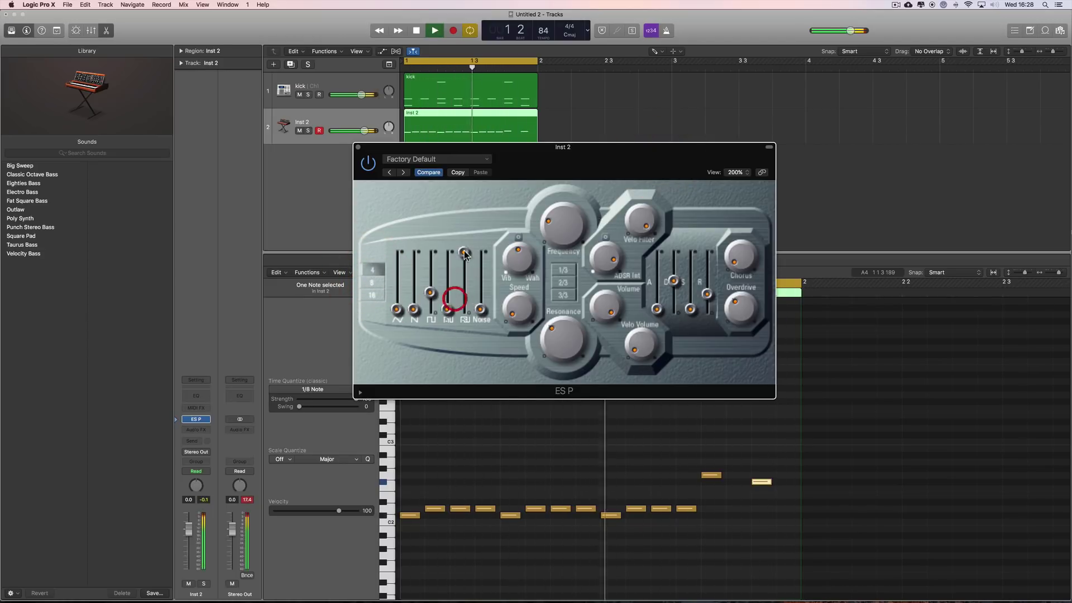
{"action": "left_click_drag", "start_coordinate": [464, 253], "coordinate": [467, 352]}
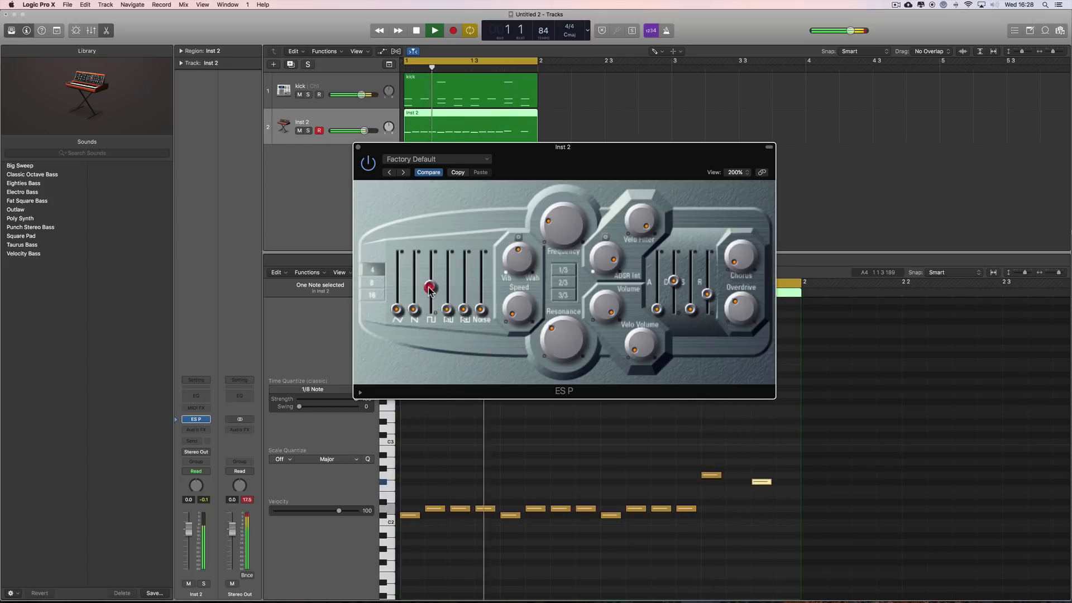
Step: Set the ES P octave to 16 and slightly raise the level of the main square wave
{"action": "left_click", "coordinate": [372, 283]}
{"action": "left_click", "coordinate": [372, 283]}
{"action": "left_click", "coordinate": [372, 295]}
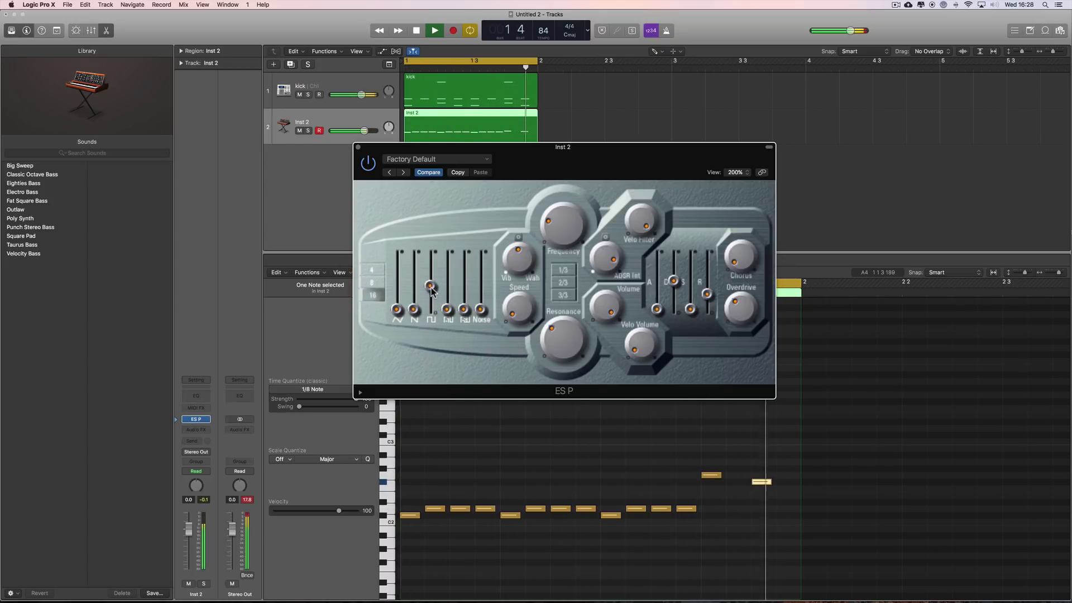
{"action": "left_click_drag", "start_coordinate": [430, 286], "coordinate": [431, 281]}
Step: Fine-tune the ES P filter Frequency and Resonance and try its Overdrive during playback
{"action": "left_click_drag", "start_coordinate": [571, 238], "coordinate": [558, 223]}
{"action": "mouse_move", "coordinate": [561, 343]}
{"action": "left_mouse_down"}
{"action": "mouse_move", "coordinate": [554, 381]}
{"action": "mouse_move", "coordinate": [555, 330]}
{"action": "left_mouse_up"}
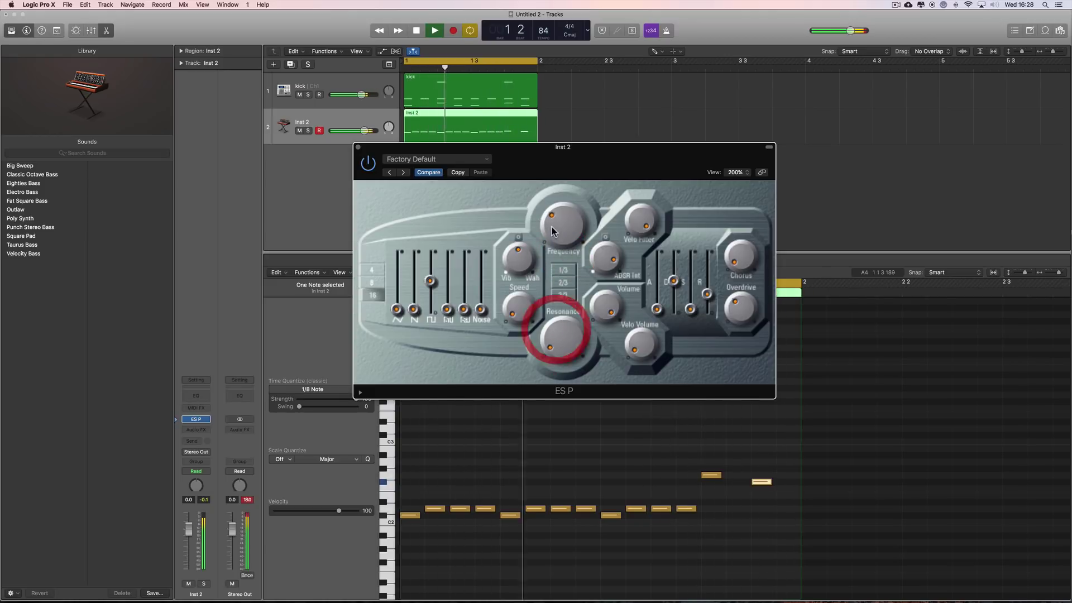
{"action": "mouse_move", "coordinate": [552, 249]}
{"action": "left_mouse_down"}
{"action": "mouse_move", "coordinate": [552, 232]}
{"action": "mouse_move", "coordinate": [554, 247]}
{"action": "left_mouse_up"}
{"action": "left_click_drag", "start_coordinate": [587, 351], "coordinate": [591, 346]}
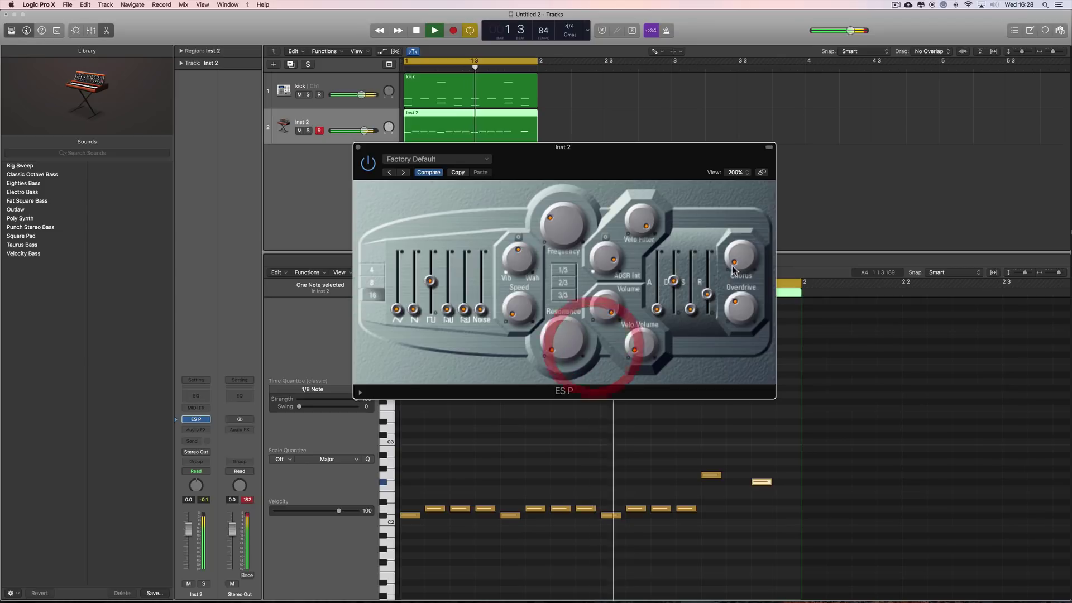
{"action": "left_click", "coordinate": [740, 309]}
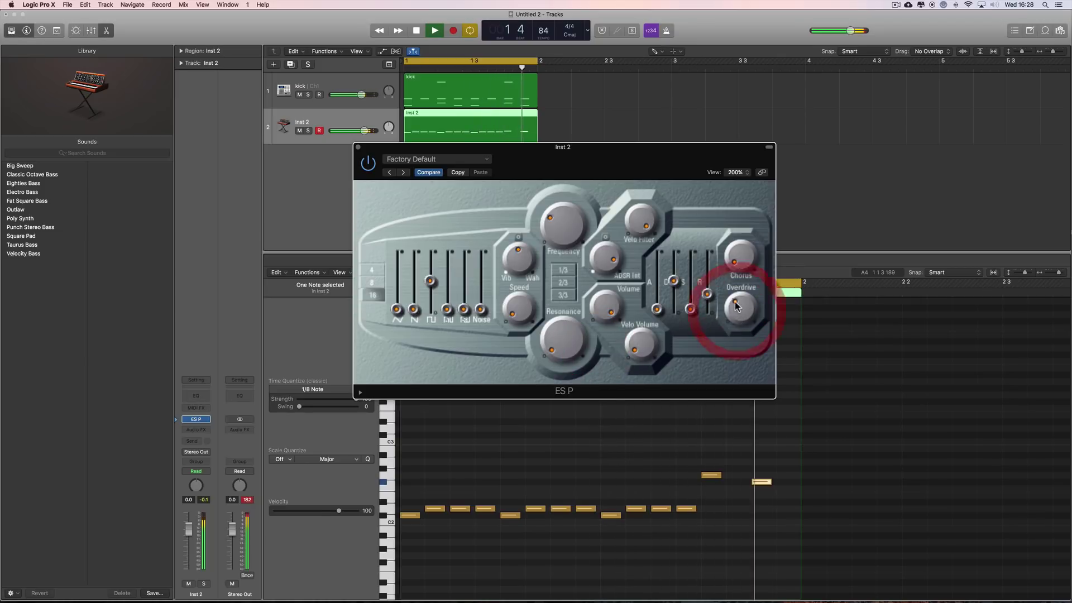
{"action": "key", "text": "space"}
Step: Raise the Sustain and Release of the ES P envelope to about the Decay level, stop playback and close the synth
{"action": "left_click", "coordinate": [706, 295]}
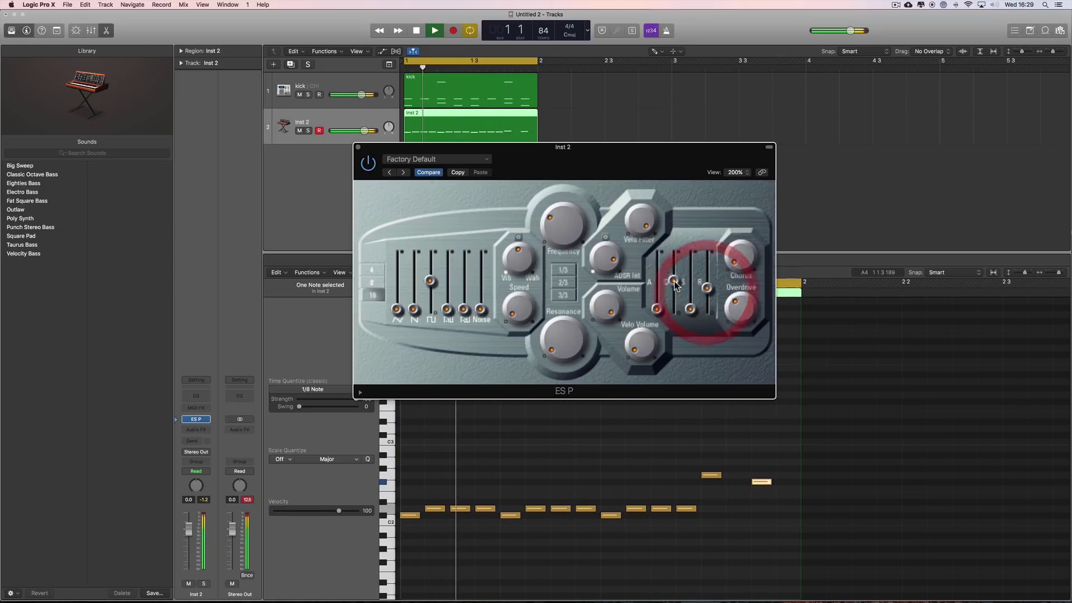
{"action": "key", "text": "space"}
{"action": "mouse_move", "coordinate": [706, 296]}
{"action": "left_mouse_down"}
{"action": "mouse_move", "coordinate": [709, 284]}
{"action": "mouse_move", "coordinate": [692, 303]}
{"action": "mouse_move", "coordinate": [692, 289]}
{"action": "left_mouse_up"}
{"action": "left_click", "coordinate": [707, 284]}
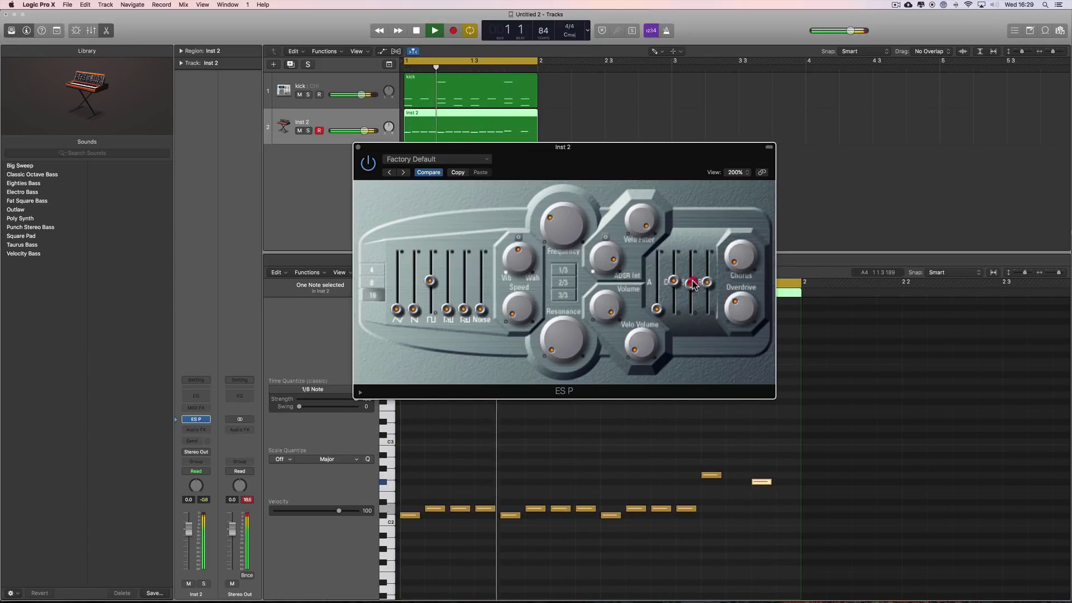
{"action": "left_click_drag", "start_coordinate": [691, 292], "coordinate": [693, 283]}
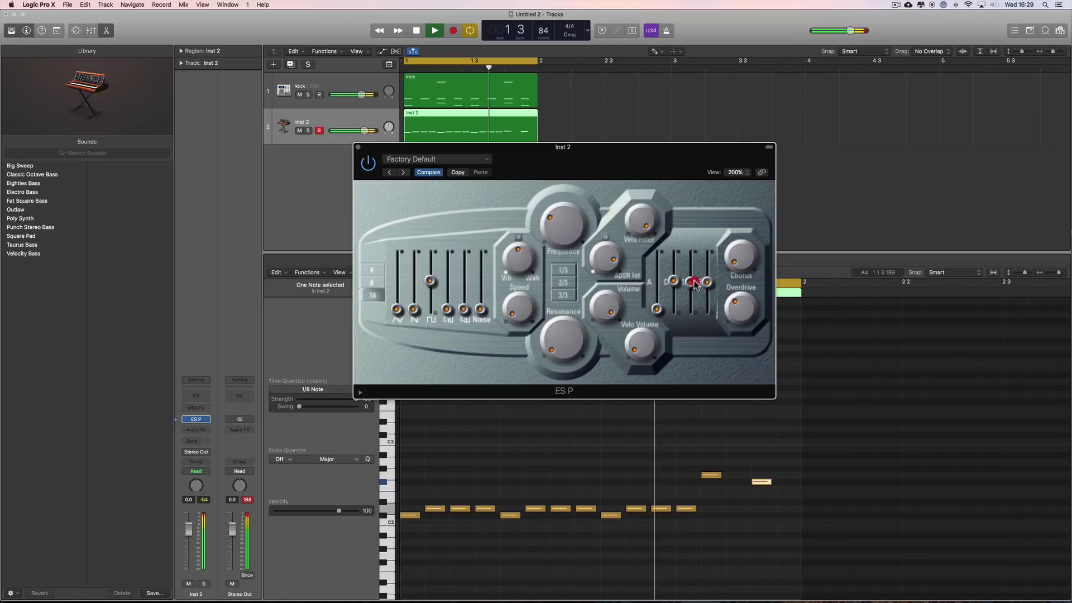
{"action": "left_click", "coordinate": [707, 282]}
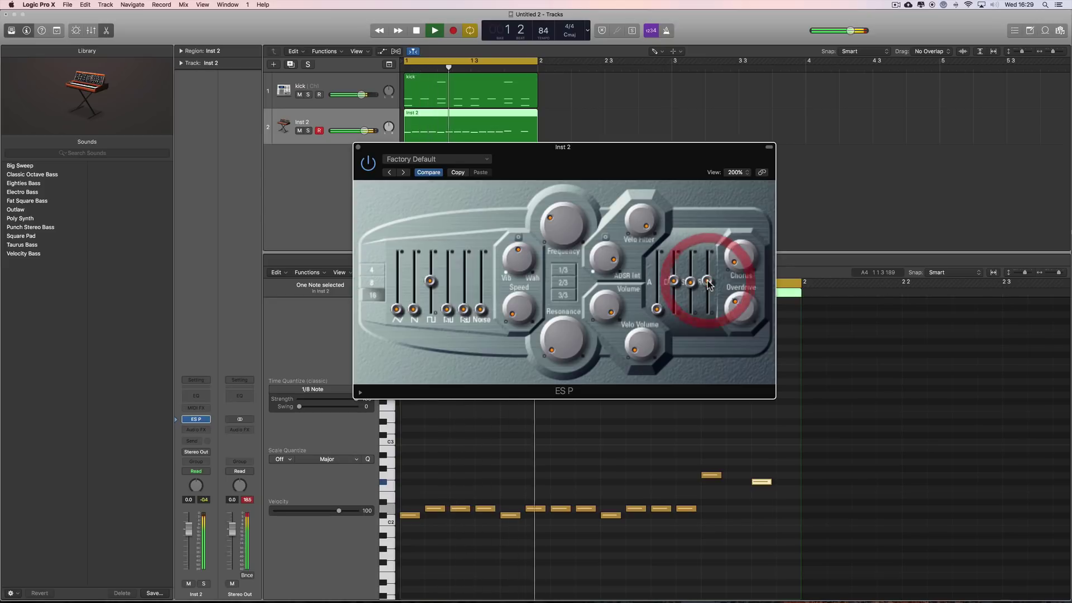
{"action": "left_click_drag", "start_coordinate": [707, 282], "coordinate": [708, 278]}
{"action": "left_click", "coordinate": [708, 280]}
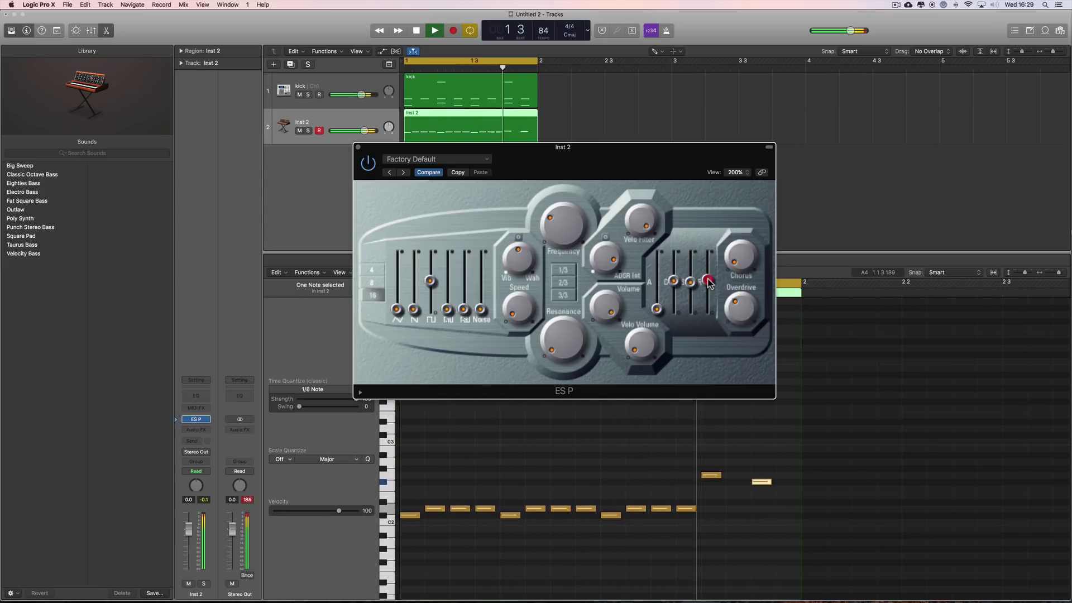
{"action": "key", "text": "space"}
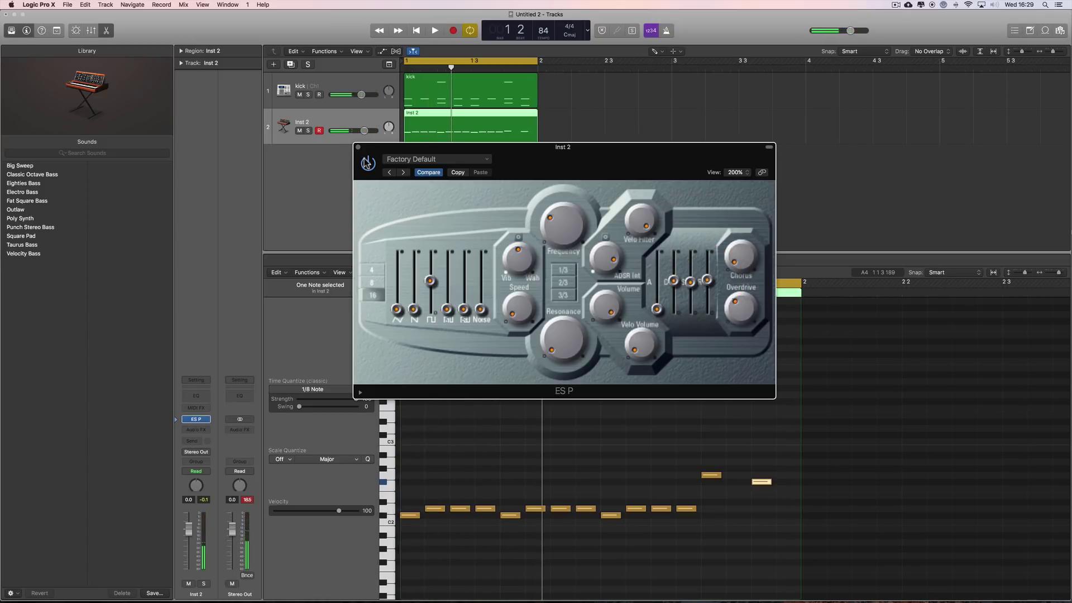
{"action": "left_click", "coordinate": [358, 147]}
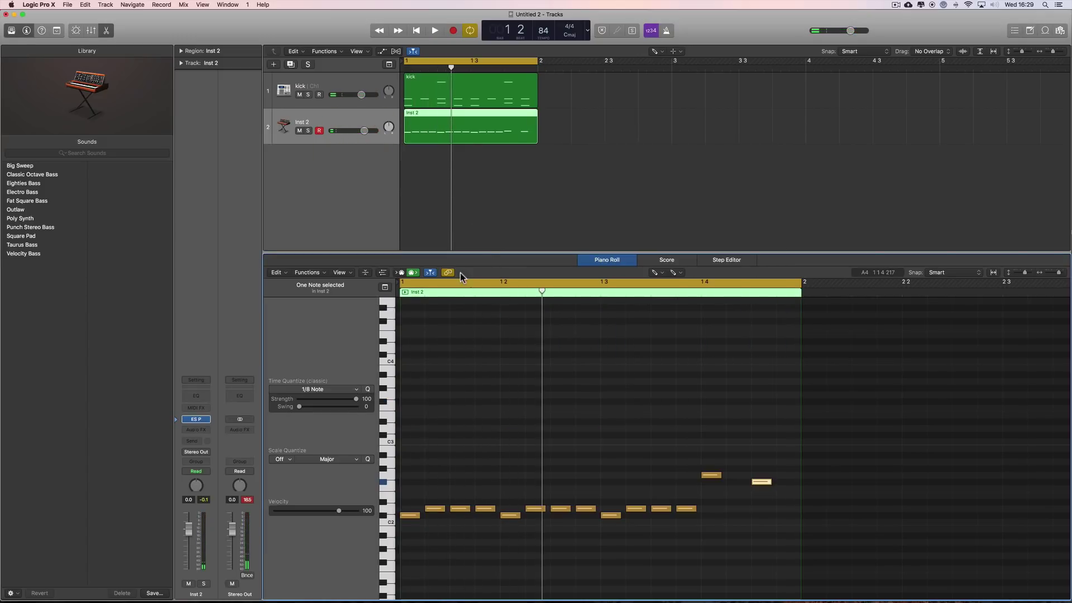
Step: Switch to Safari, listen to a few seconds of "Under Me Sleng Teng" on YouTube, and return to Logic Pro X
{"action": "key", "text": "super+Tab"}
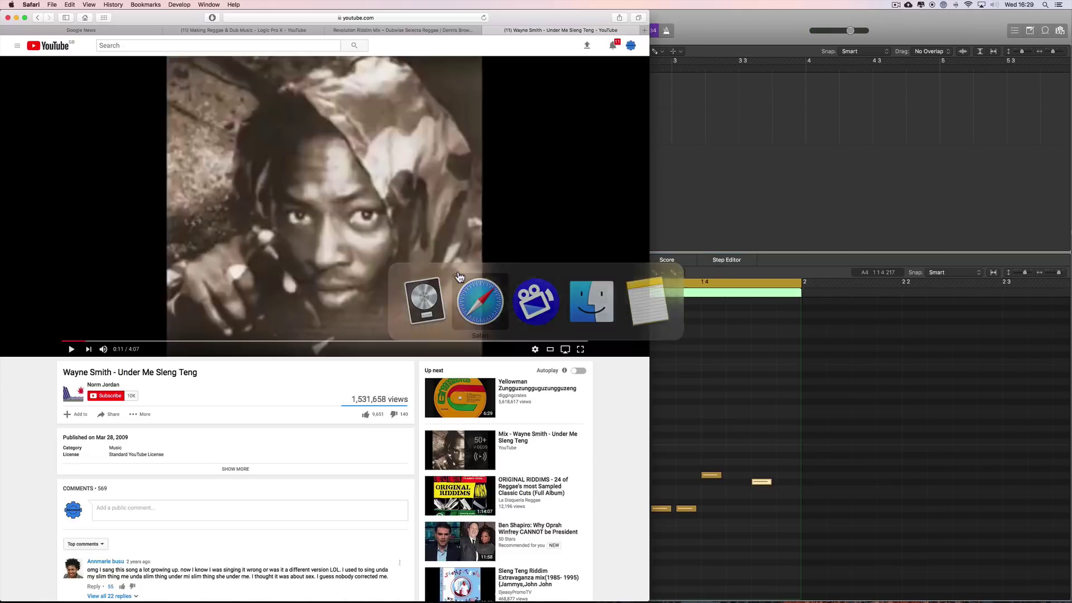
{"action": "left_click", "coordinate": [71, 350]}
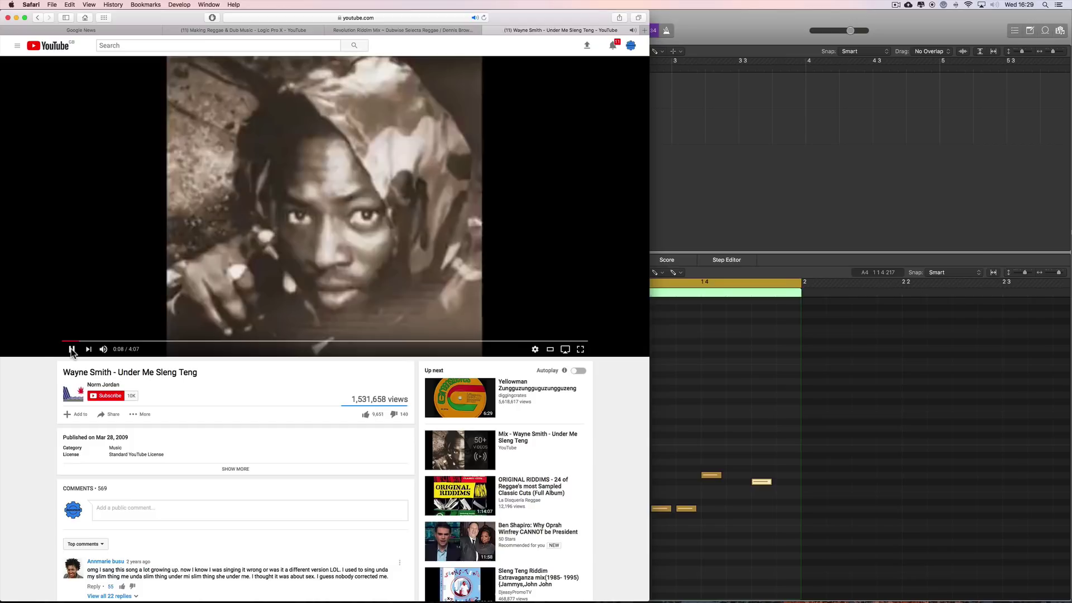
{"action": "left_click", "coordinate": [70, 350]}
{"action": "key", "text": "super+Tab"}
Step: Return to Logic Pro X and play the kick and bassline loop to compare it with the original
{"action": "left_click", "coordinate": [512, 119]}
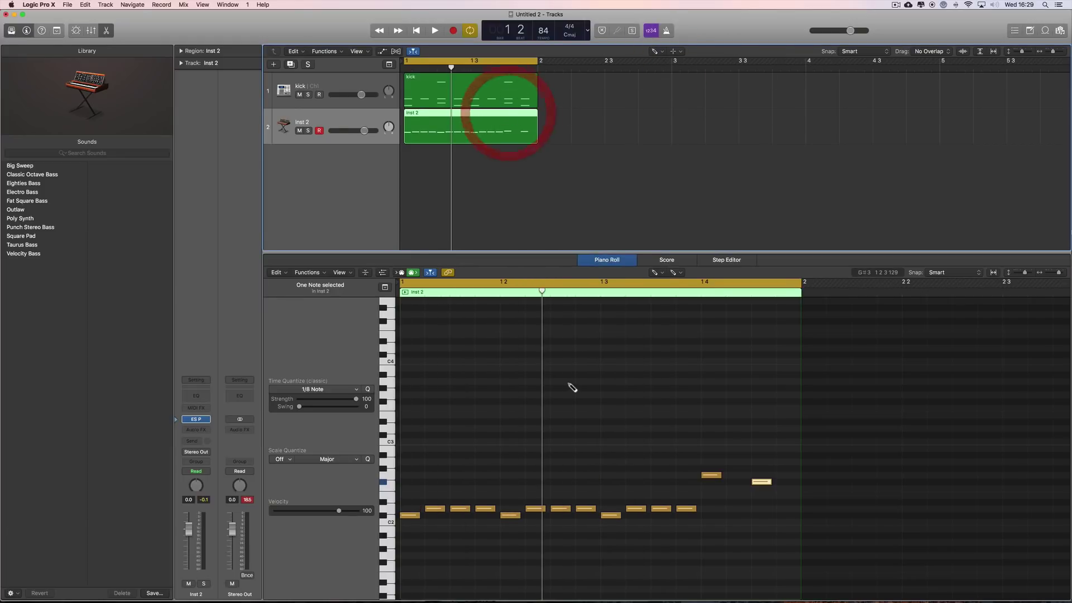
{"action": "key", "text": "space"}
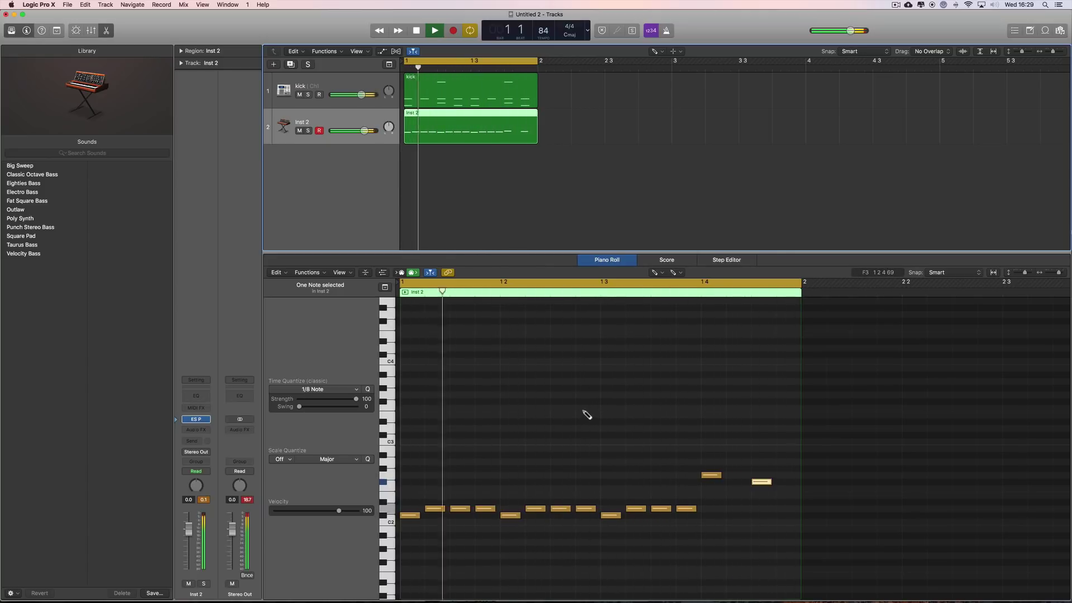
{"action": "key", "text": "space"}
Step: Select all 14 bass notes with the Pointer tool and set their velocity to 95
{"action": "right_click", "coordinate": [489, 414]}
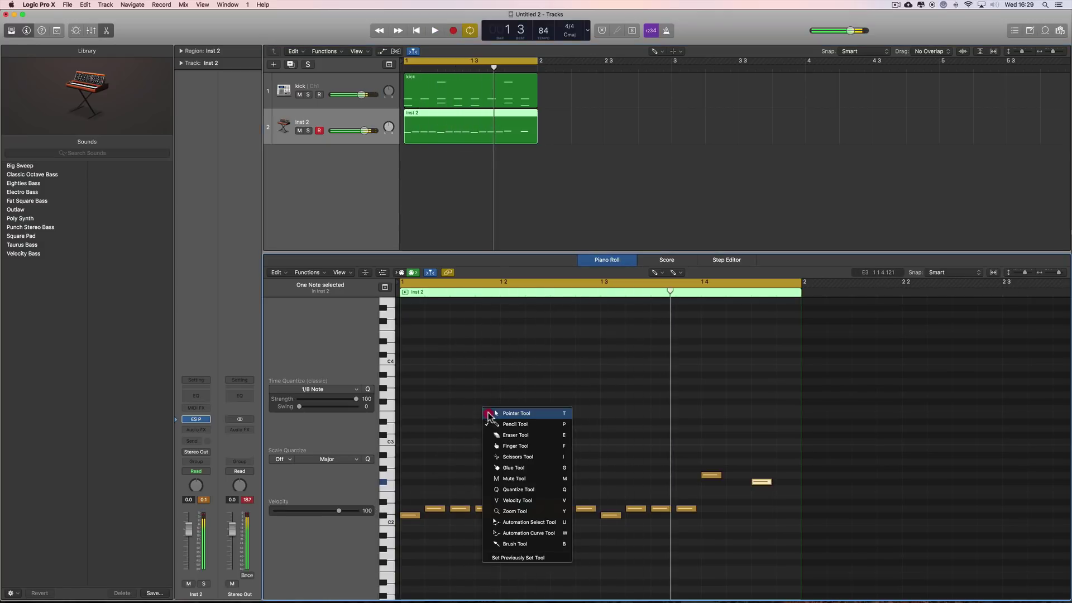
{"action": "key", "text": "t"}
{"action": "left_click_drag", "start_coordinate": [409, 433], "coordinate": [779, 565]}
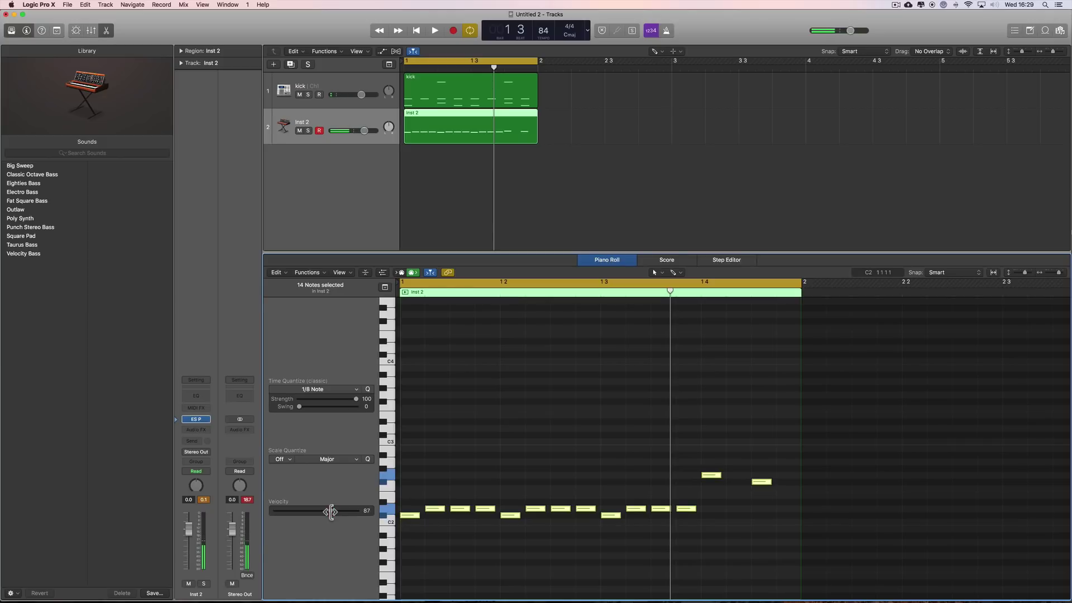
{"action": "key", "text": "space"}
{"action": "left_click_drag", "start_coordinate": [331, 511], "coordinate": [339, 514]}
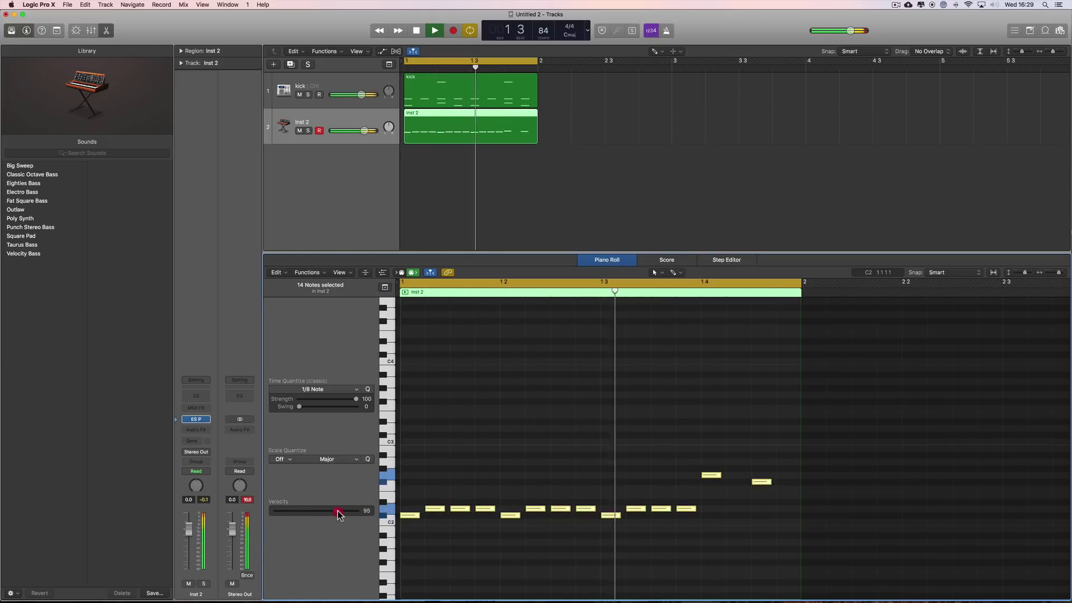
Step: Lengthen all selected bass notes slightly and play the loop back
{"action": "left_click", "coordinate": [412, 517]}
{"action": "key", "text": "space"}
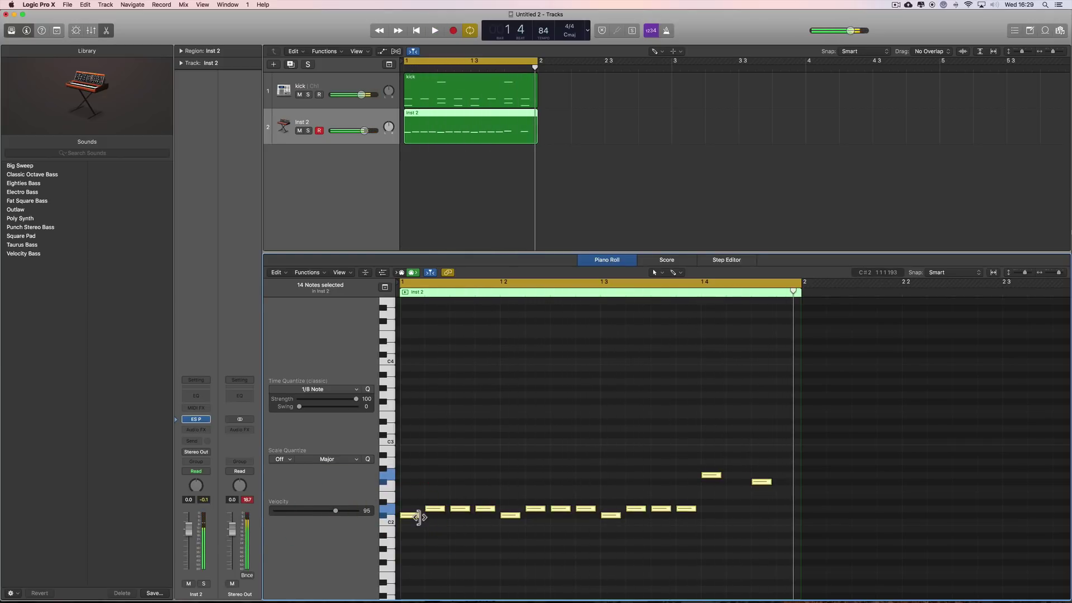
{"action": "left_click_drag", "start_coordinate": [419, 517], "coordinate": [421, 517]}
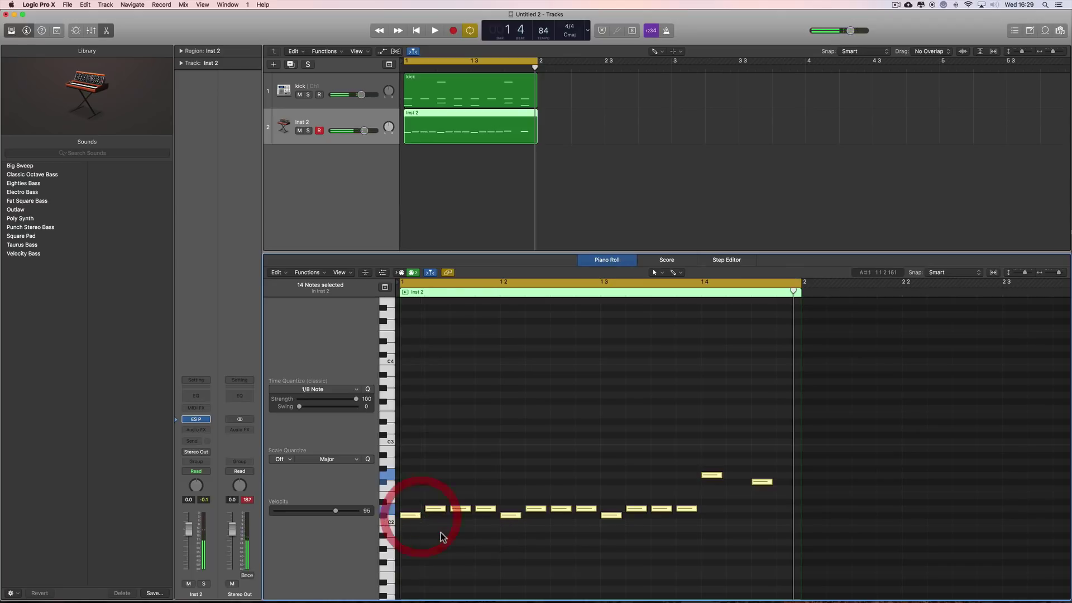
{"action": "key", "text": "space"}
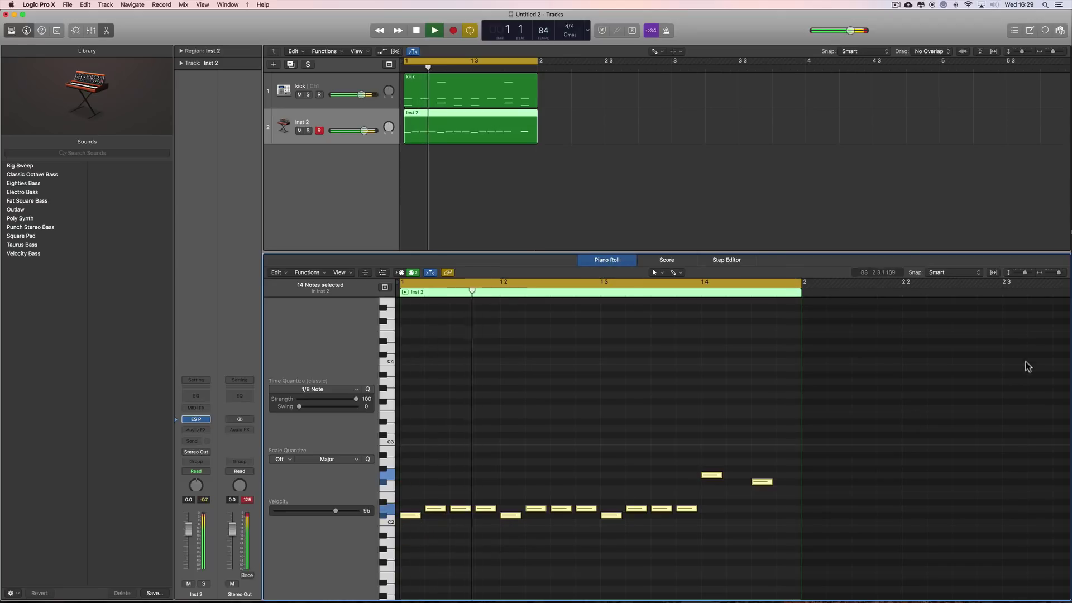
Step: Try a finer note-length adjustment with the Piano Roll Snap on Ticks, and set Snap to Beat
{"action": "left_click", "coordinate": [954, 273]}
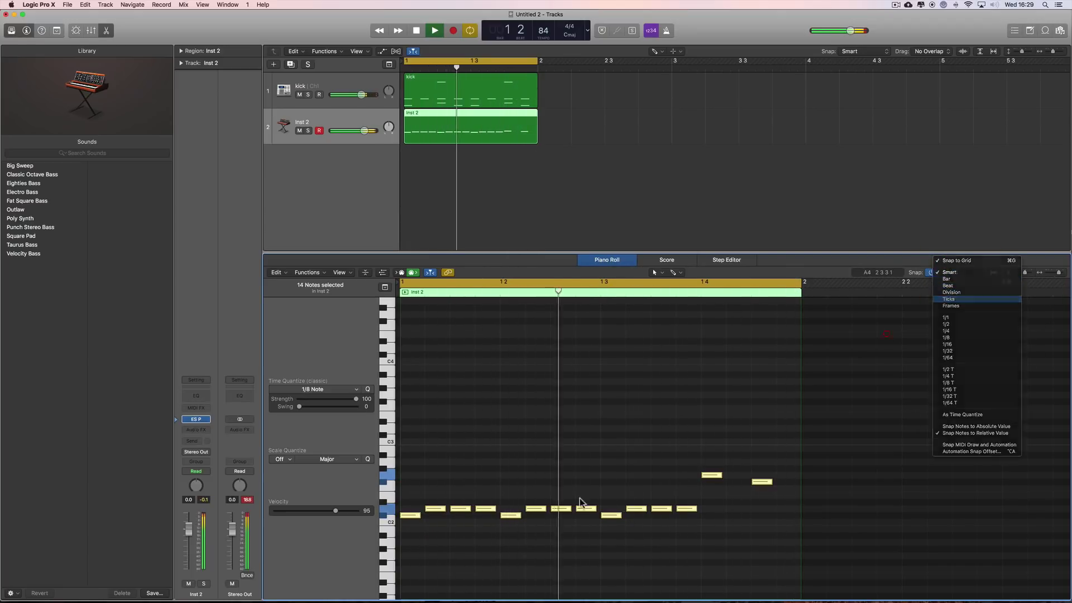
{"action": "left_click", "coordinate": [951, 300]}
{"action": "left_click_drag", "start_coordinate": [519, 517], "coordinate": [522, 518]}
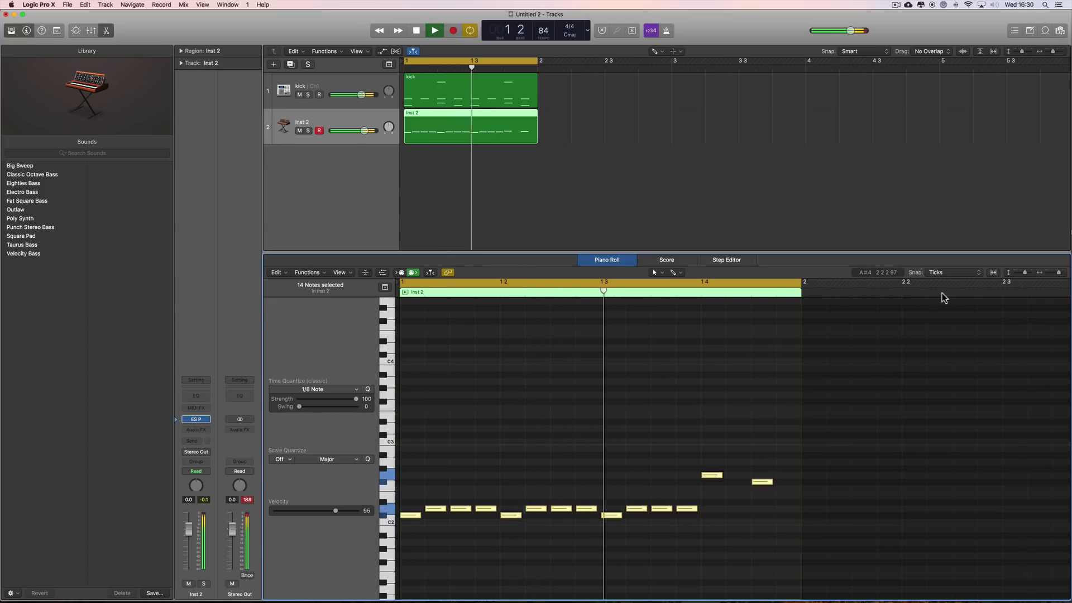
{"action": "left_click", "coordinate": [952, 273]}
{"action": "left_click", "coordinate": [955, 260]}
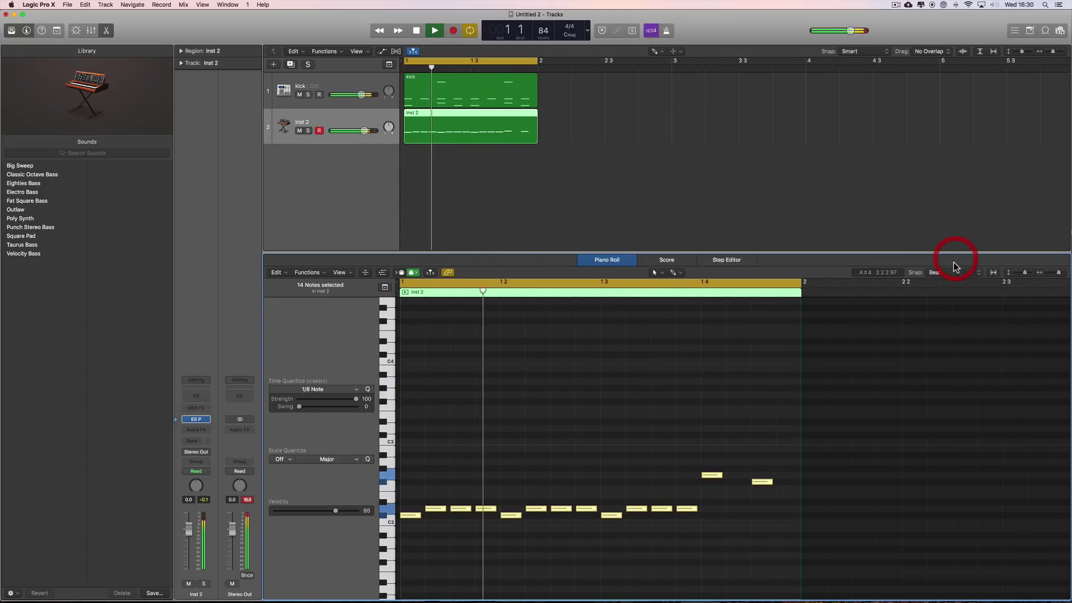
{"action": "left_click", "coordinate": [532, 444]}
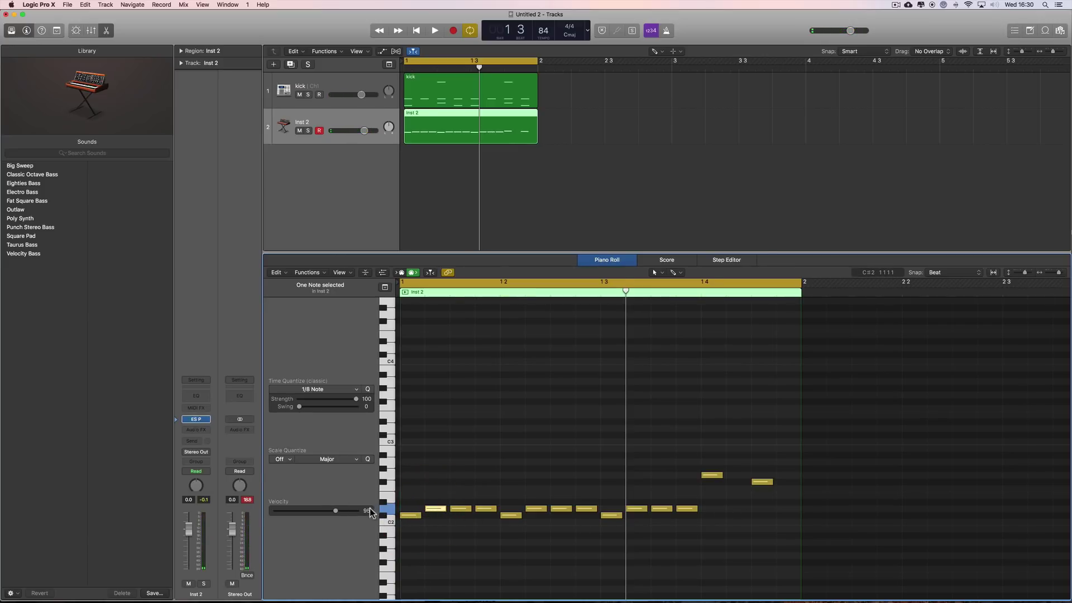
Step: Audition the C♯2 and D2 pitches on the Piano Roll keyboard, selecting their bass notes in turn
{"action": "left_click_drag", "start_coordinate": [369, 513], "coordinate": [370, 515]}
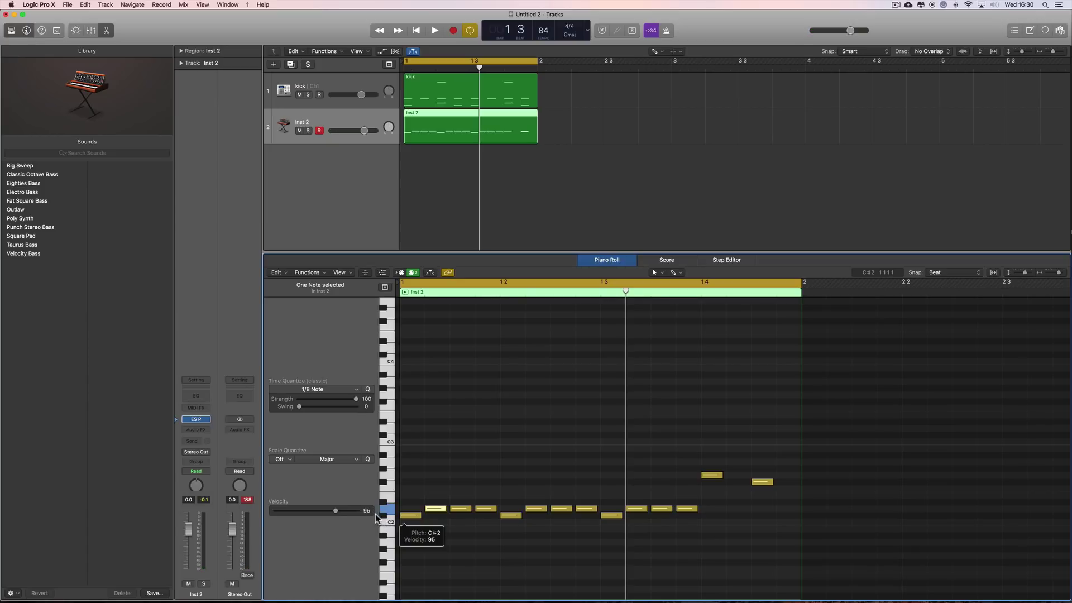
{"action": "left_click", "coordinate": [384, 518]}
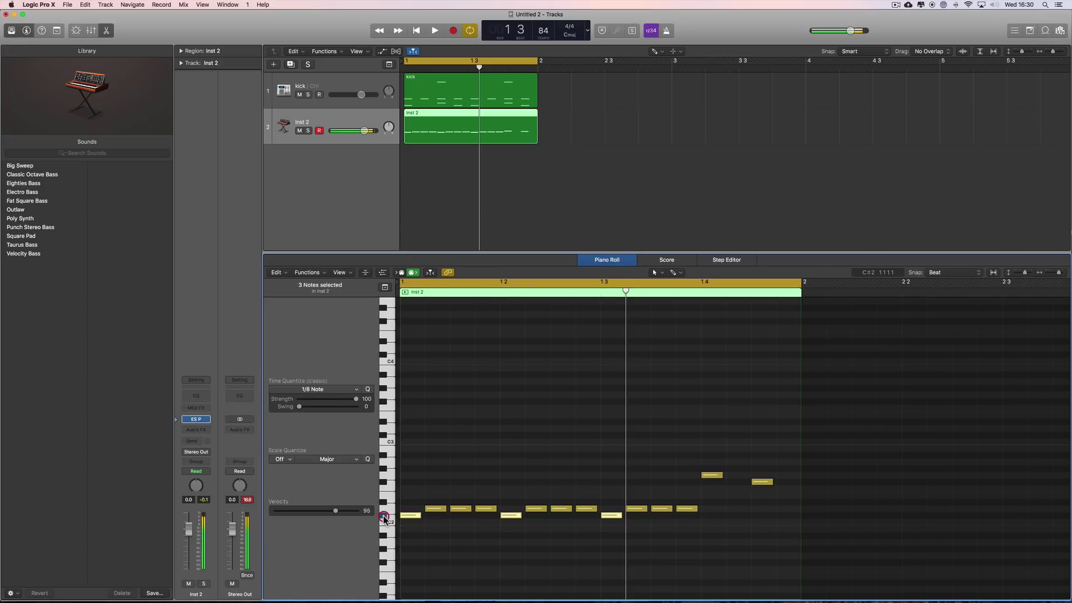
{"action": "left_click", "coordinate": [390, 509]}
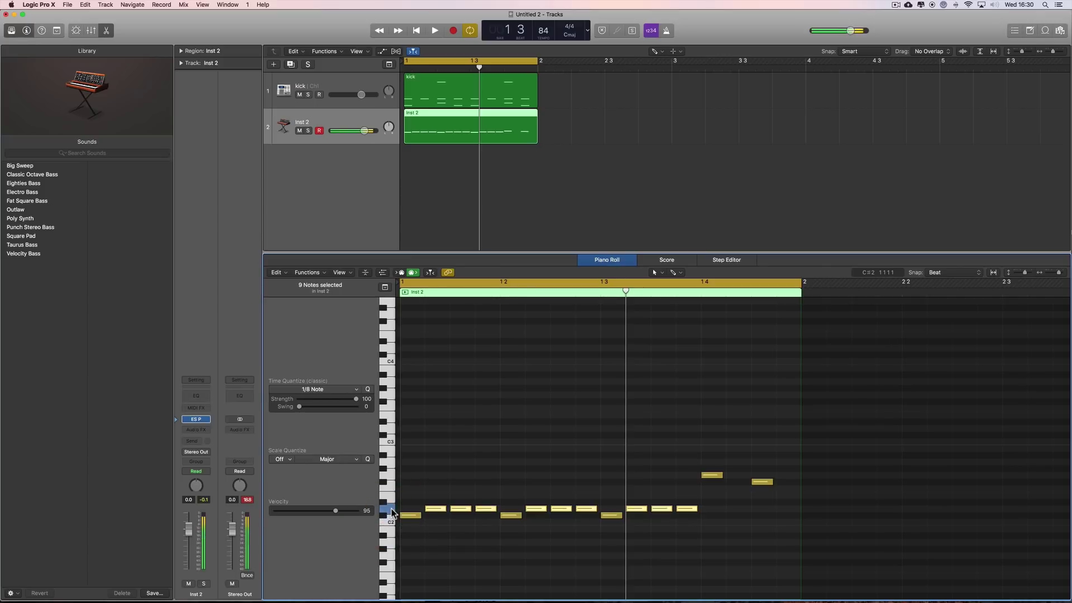
Step: Audition individual C♯2 and D2 notes across the first three beats of the bassline
{"action": "left_click", "coordinate": [416, 516]}
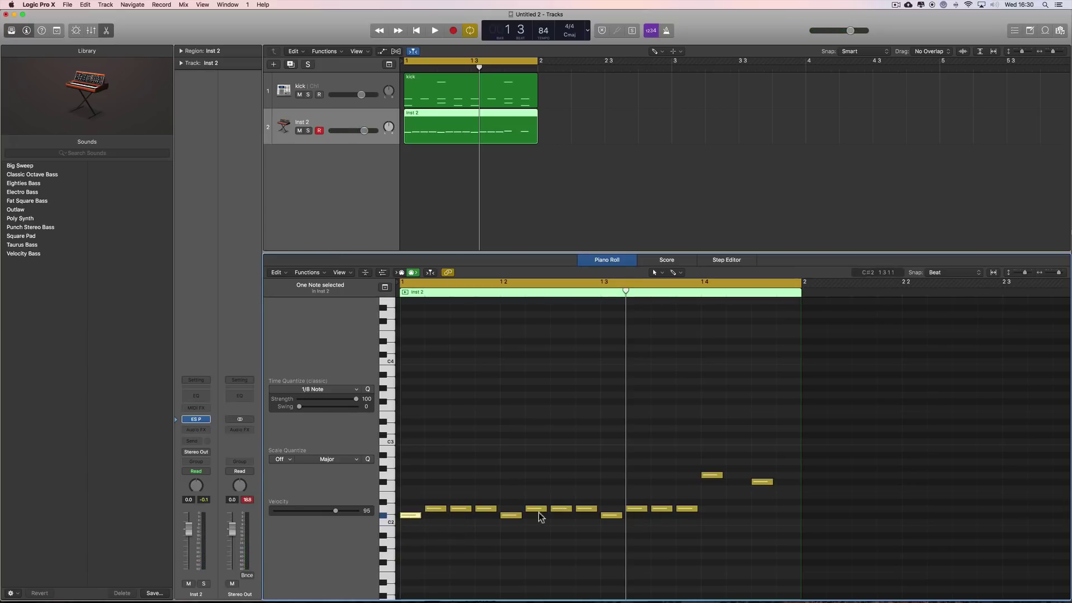
{"action": "left_click", "coordinate": [440, 509]}
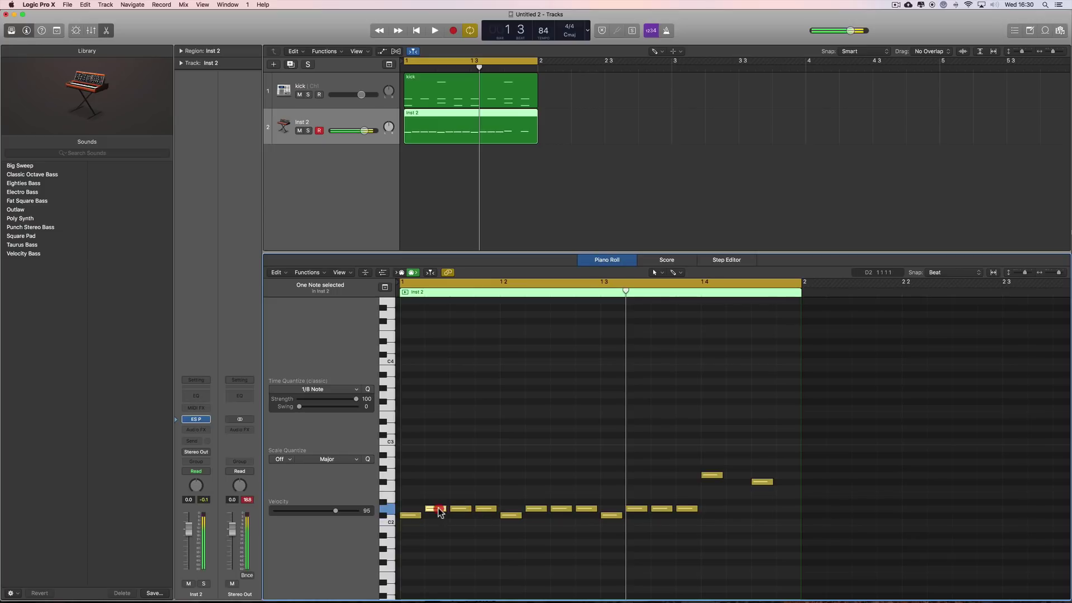
{"action": "left_click", "coordinate": [508, 516]}
{"action": "left_click", "coordinate": [617, 517]}
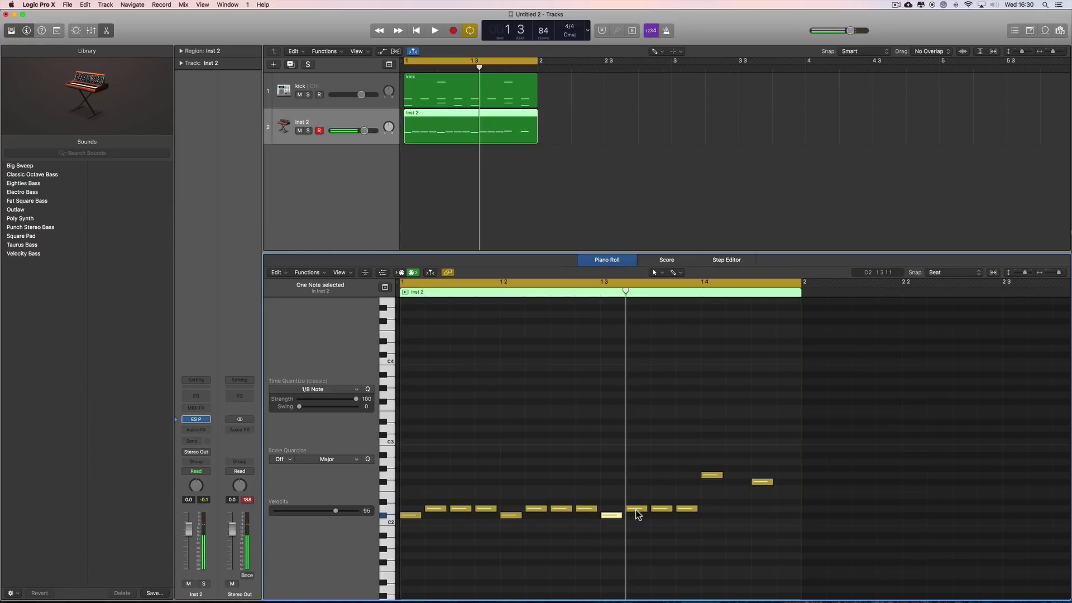
{"action": "left_click", "coordinate": [640, 510]}
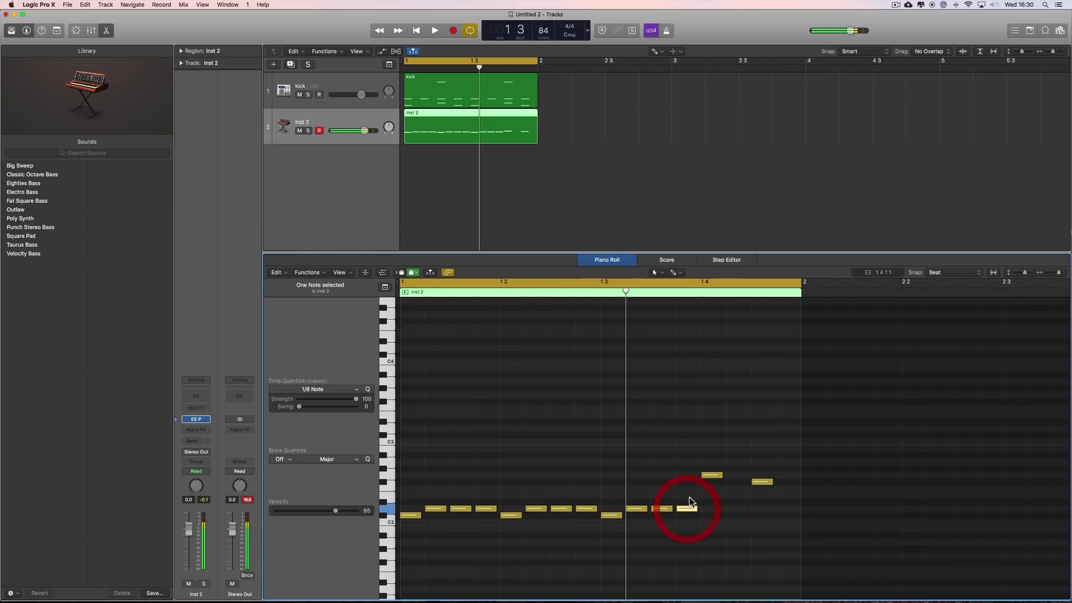
Step: Audition the closing G2 and F♯2 notes in beat four of the bassline
{"action": "left_click", "coordinate": [711, 476]}
{"action": "left_click", "coordinate": [763, 483]}
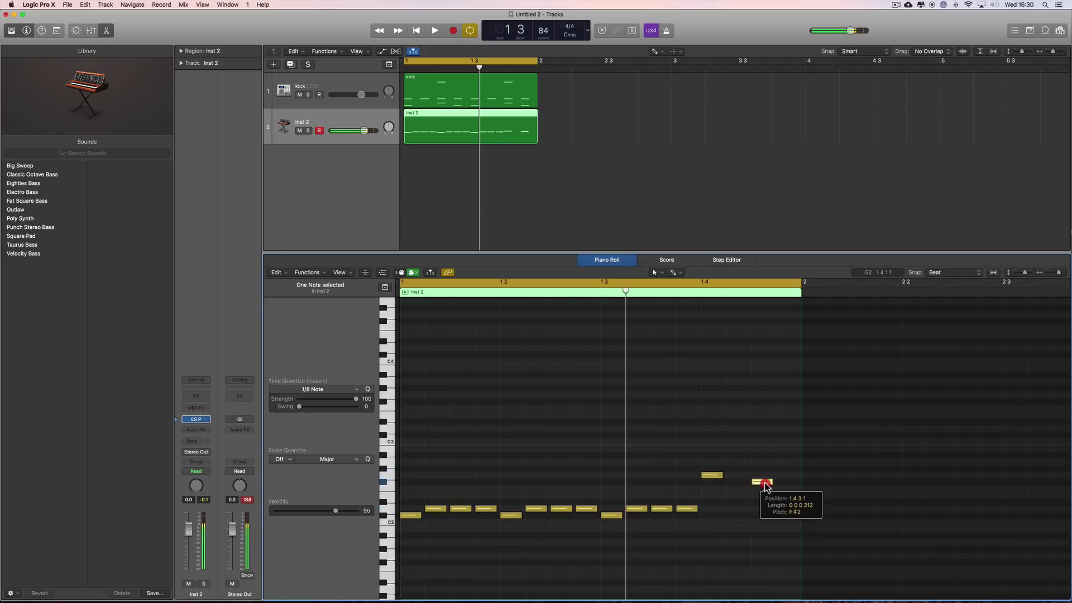
{"action": "left_click_drag", "start_coordinate": [764, 484], "coordinate": [762, 482]}
{"action": "left_click", "coordinate": [711, 475]}
{"action": "left_click", "coordinate": [764, 489]}
{"action": "left_click", "coordinate": [762, 483]}
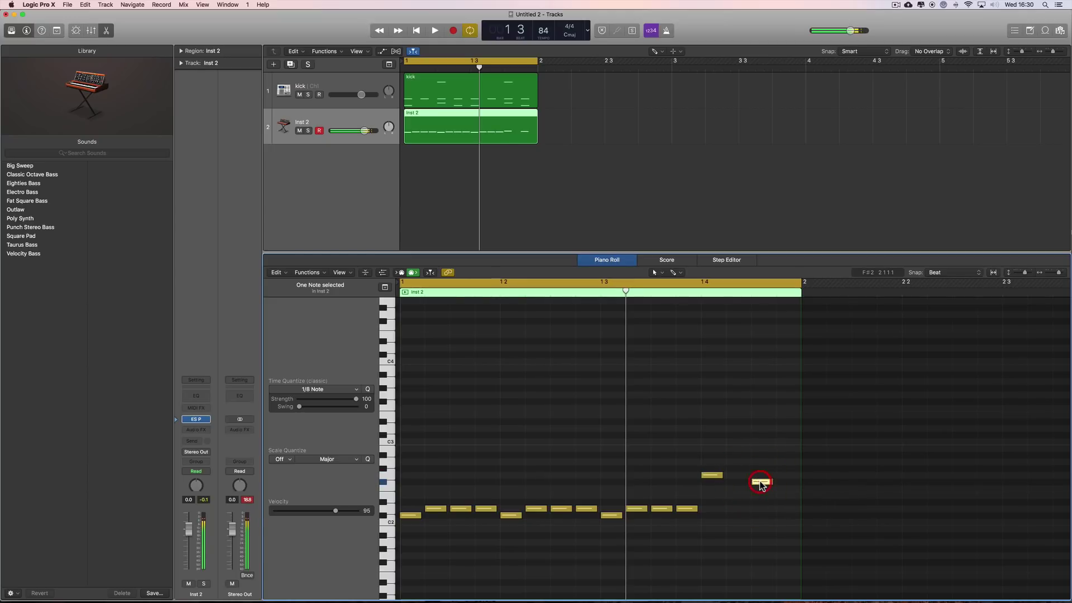
Step: Switch to Safari, replay the opening of "Under Me Sleng Teng", pause it and return to Logic Pro X
{"action": "key", "text": "super+Tab"}
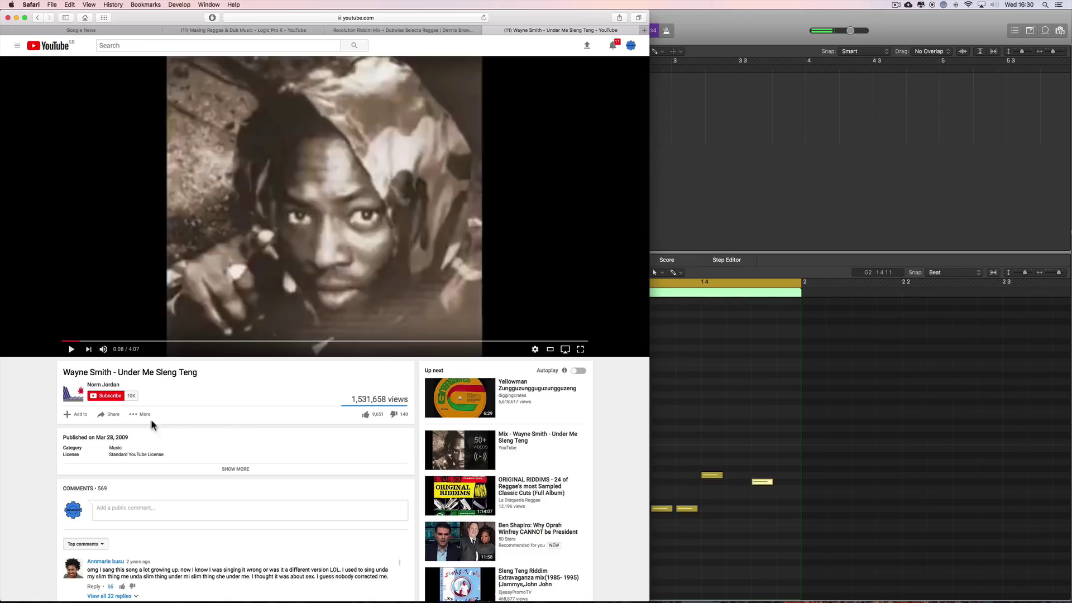
{"action": "left_click", "coordinate": [71, 349]}
{"action": "mouse_move", "coordinate": [129, 353]}
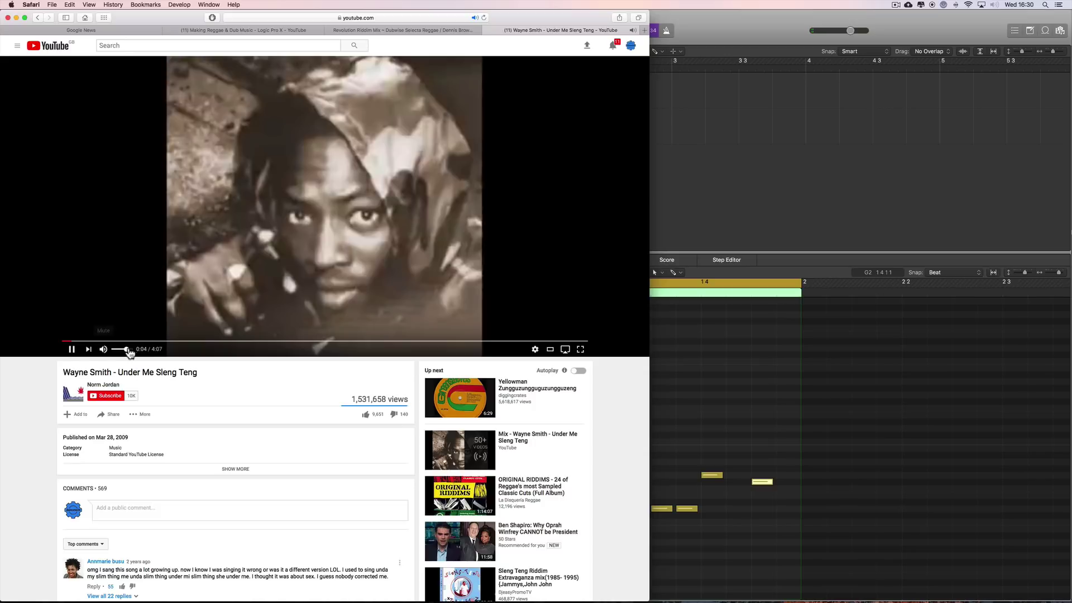
{"action": "left_click", "coordinate": [72, 349]}
{"action": "left_click", "coordinate": [697, 42]}
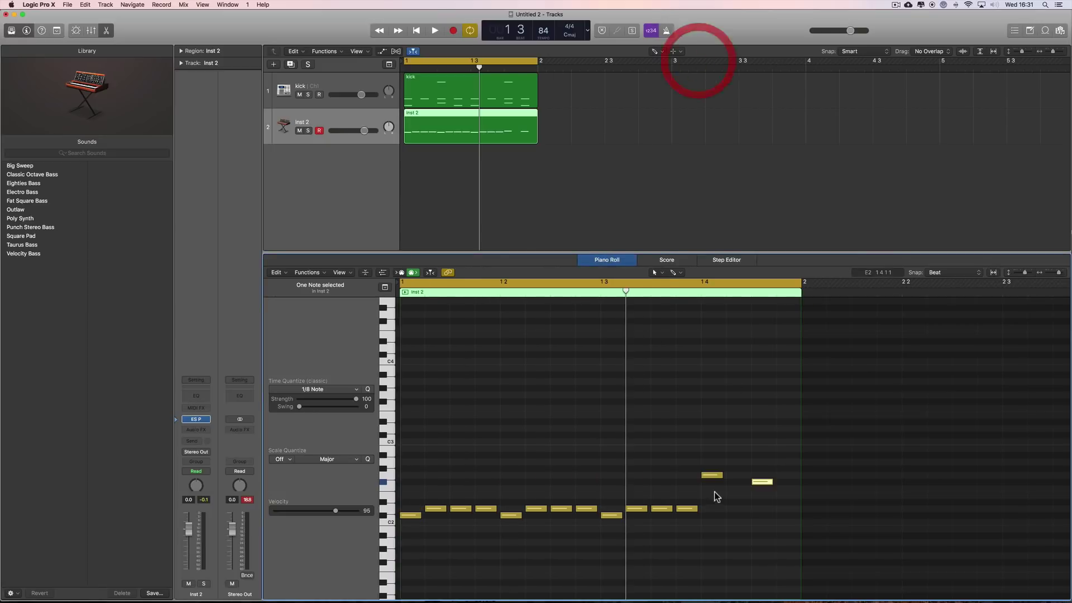
Step: Play the kick and bass loop again to check the last bass notes, and stop playback
{"action": "left_click", "coordinate": [713, 479]}
{"action": "key", "text": "space"}
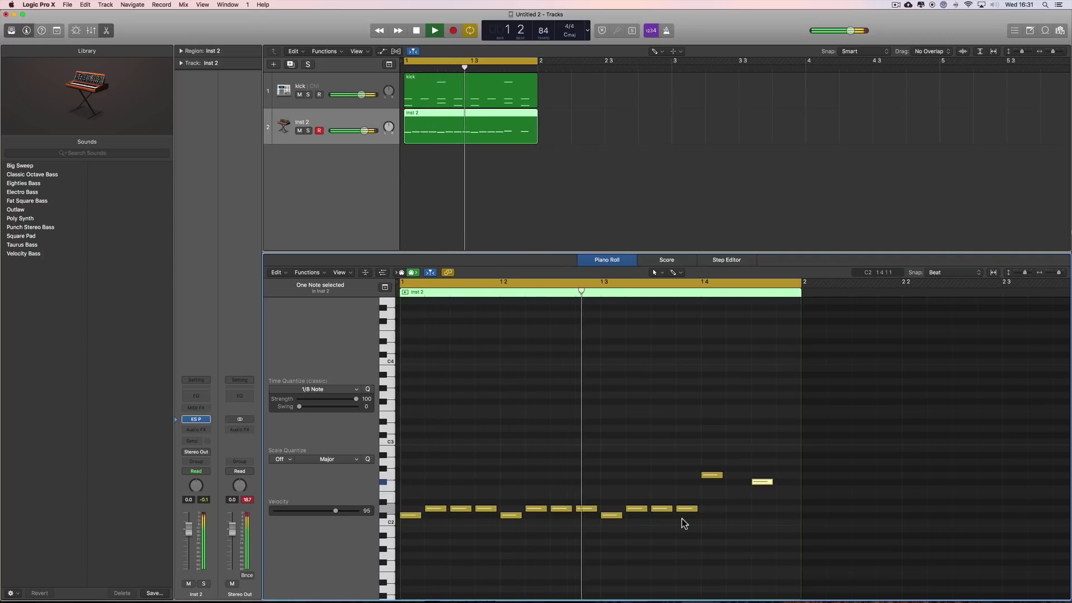
{"action": "key", "text": "space"}
Step: Insert the stereo TR5 Opto Comp from AA_Favourites as an audio effect on the Inst 2 track
{"action": "left_click", "coordinate": [330, 127]}
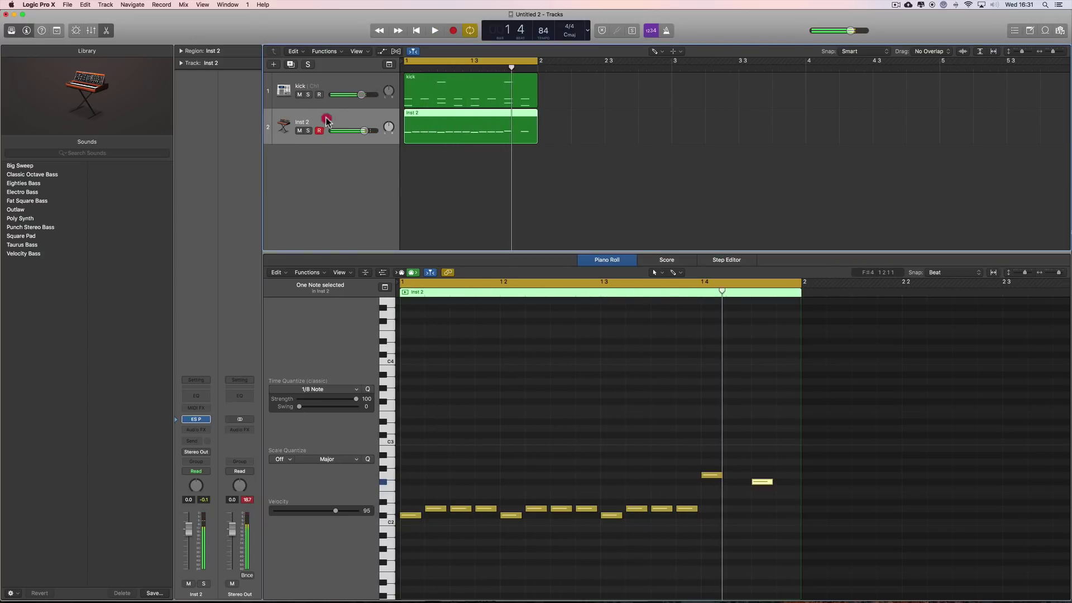
{"action": "left_click", "coordinate": [205, 431]}
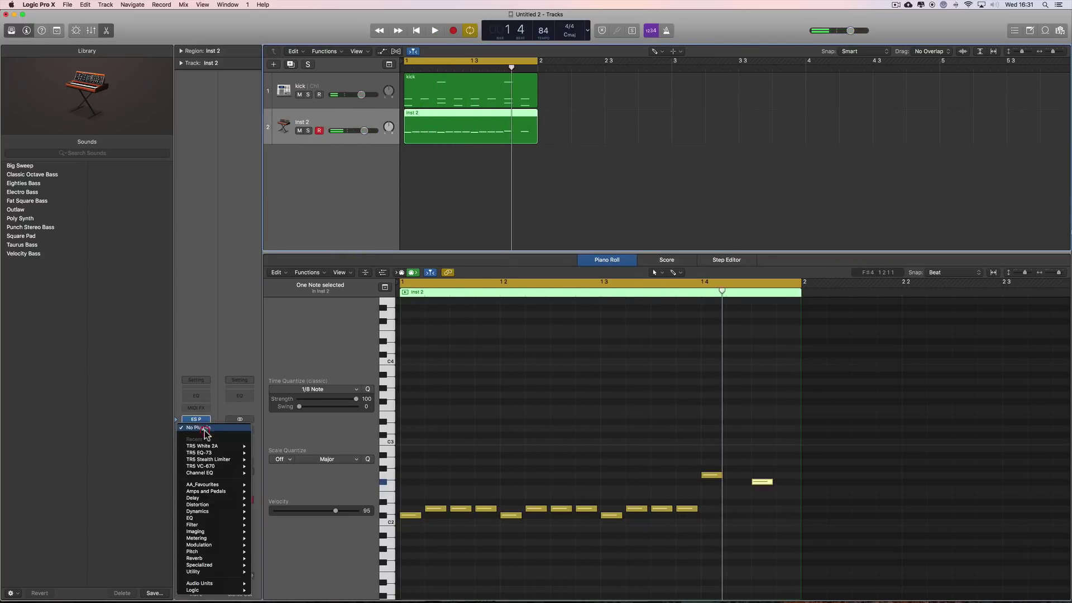
{"action": "mouse_move", "coordinate": [212, 474]}
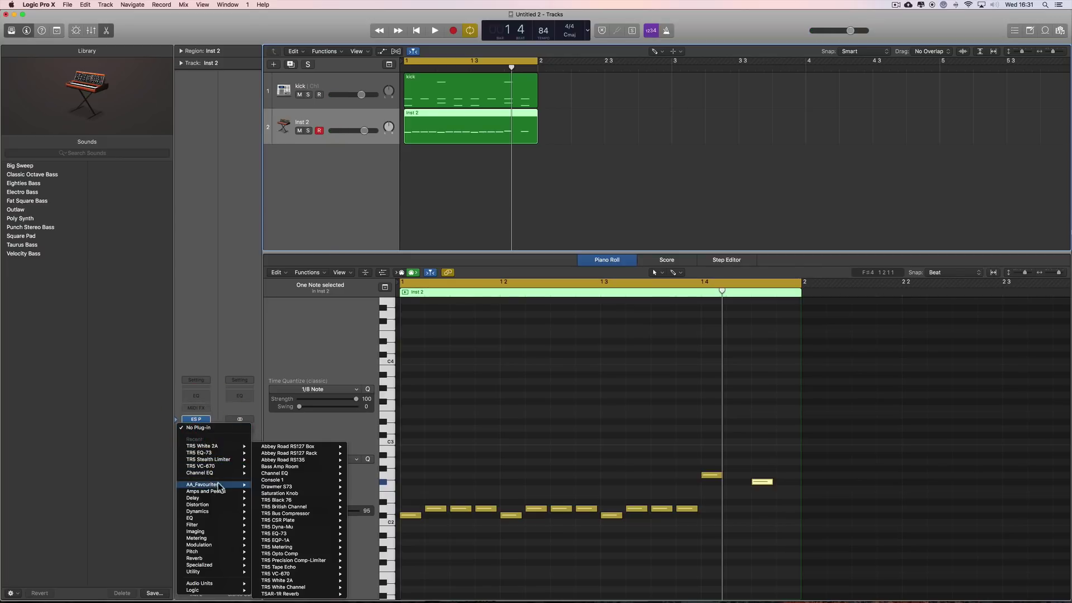
{"action": "mouse_move", "coordinate": [319, 558]}
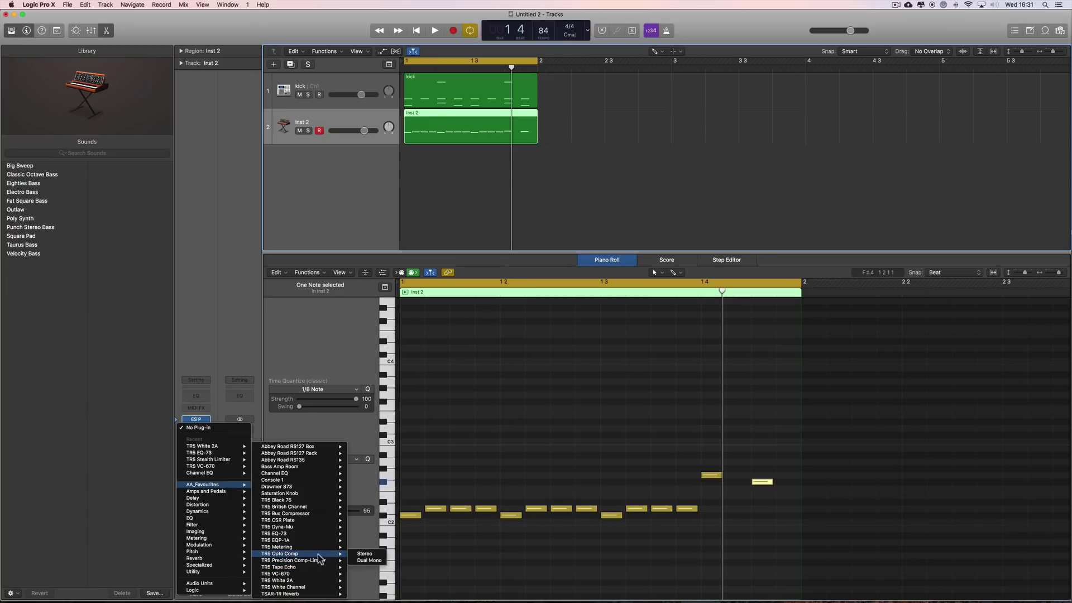
{"action": "left_click", "coordinate": [365, 553]}
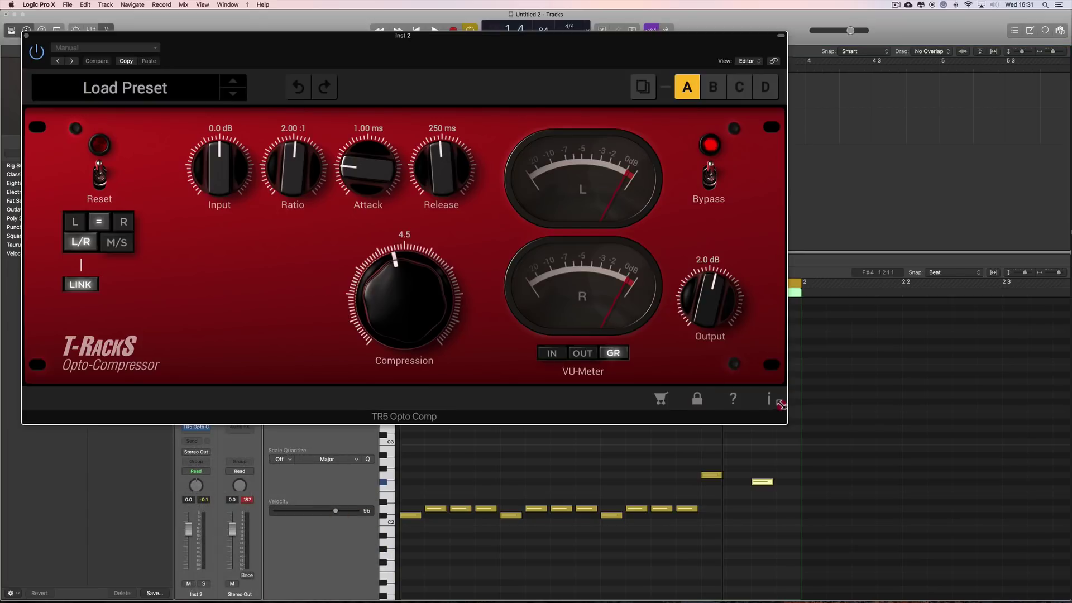
Step: Shrink and reposition the TR5 Opto Comp window and load the 3 DB Hard Comp preset
{"action": "left_click_drag", "start_coordinate": [780, 404], "coordinate": [675, 376]}
{"action": "left_click_drag", "start_coordinate": [375, 45], "coordinate": [510, 153]}
{"action": "left_click", "coordinate": [248, 190]}
{"action": "left_click", "coordinate": [219, 230]}
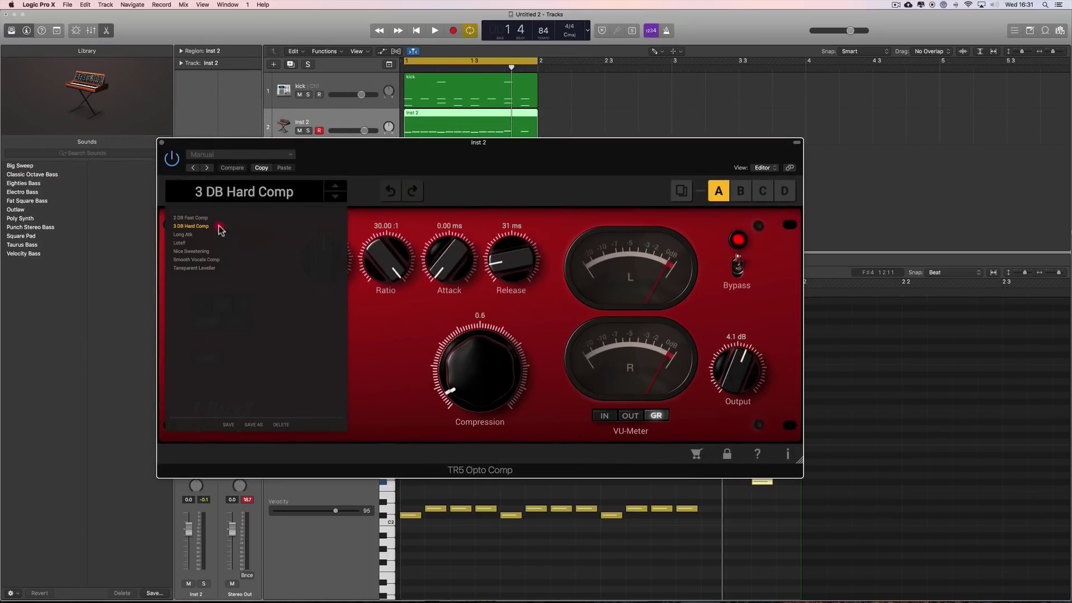
Step: Set the compressor's Ratio to 3.95:1, Input to -1.5 dB, Attack to 0.07 ms and Release to 478 ms during playback
{"action": "left_click_drag", "start_coordinate": [406, 248], "coordinate": [395, 318]}
{"action": "key", "text": "space"}
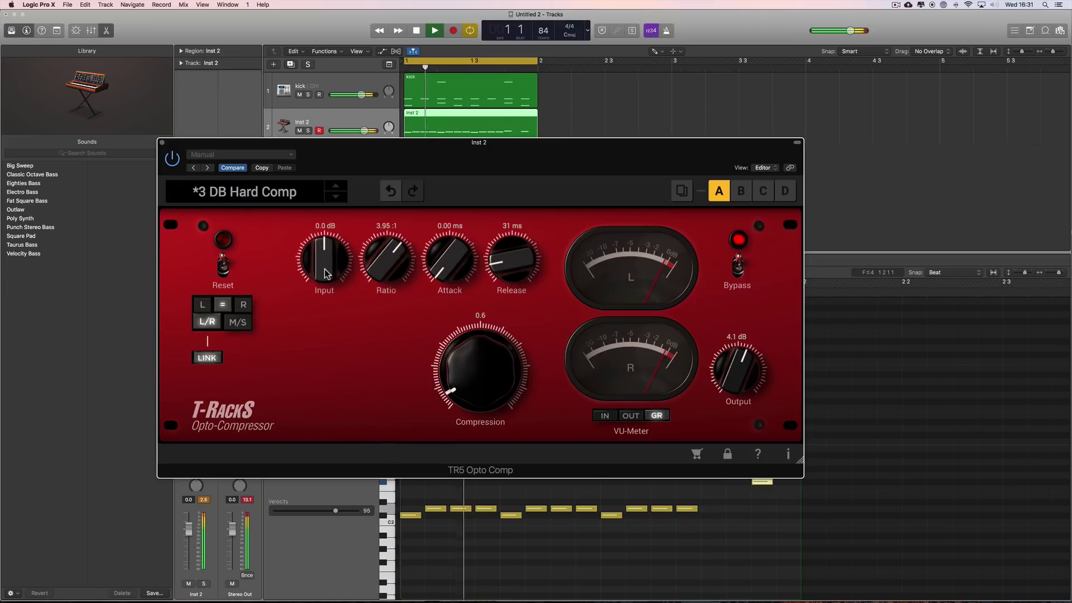
{"action": "left_click_drag", "start_coordinate": [325, 273], "coordinate": [325, 282]}
{"action": "left_click_drag", "start_coordinate": [442, 262], "coordinate": [507, 175]}
{"action": "key", "text": "space"}
Step: Set the compressor's Compression to 2.7 and its Output to 2.2 dB
{"action": "left_click_drag", "start_coordinate": [478, 349], "coordinate": [478, 306]}
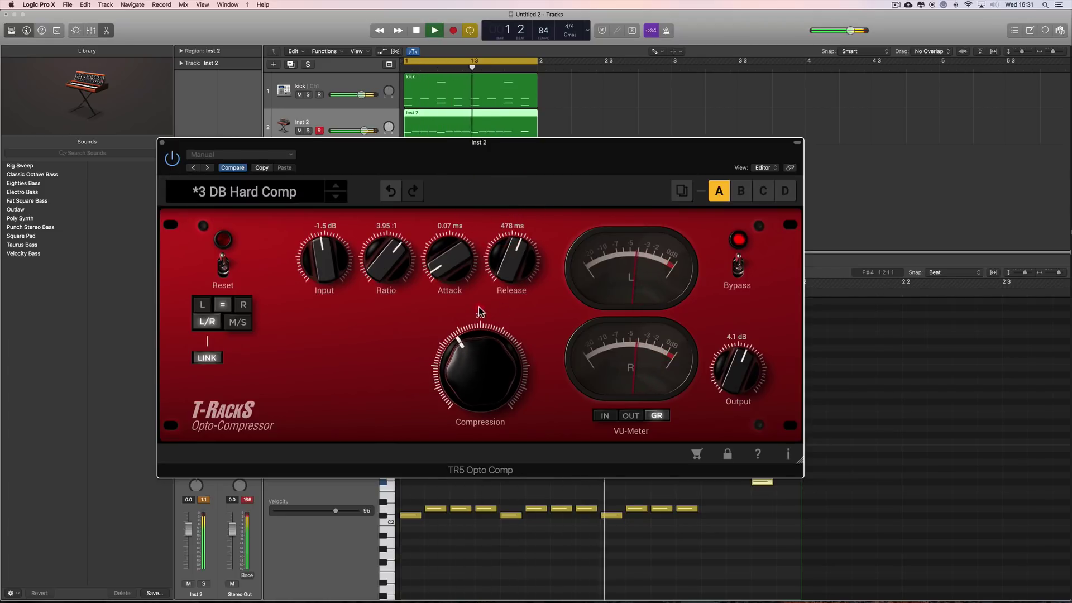
{"action": "left_click_drag", "start_coordinate": [475, 352], "coordinate": [479, 369]}
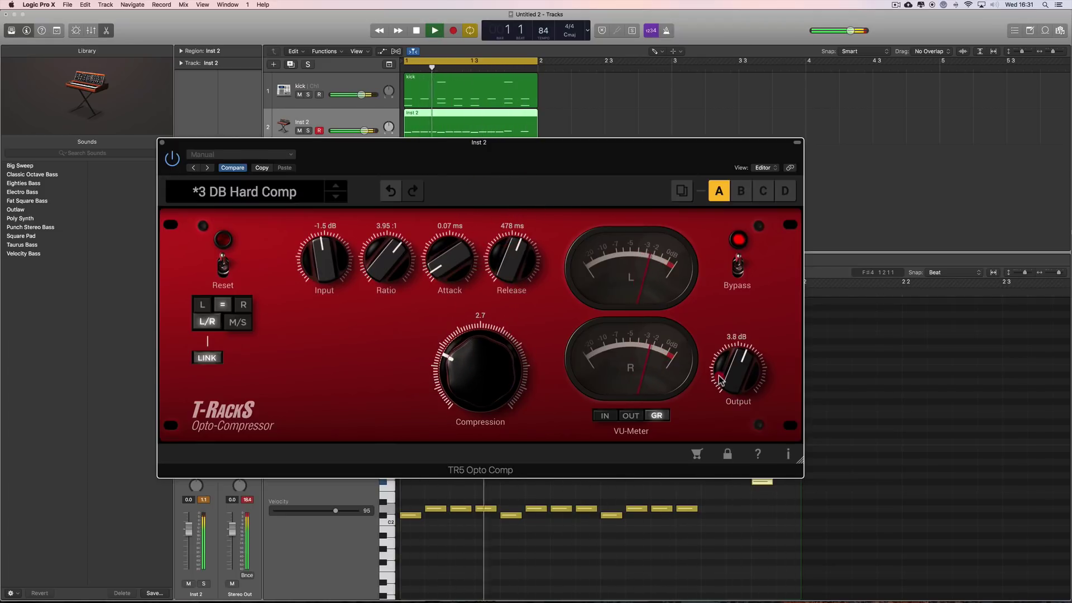
{"action": "left_click_drag", "start_coordinate": [726, 370], "coordinate": [721, 384]}
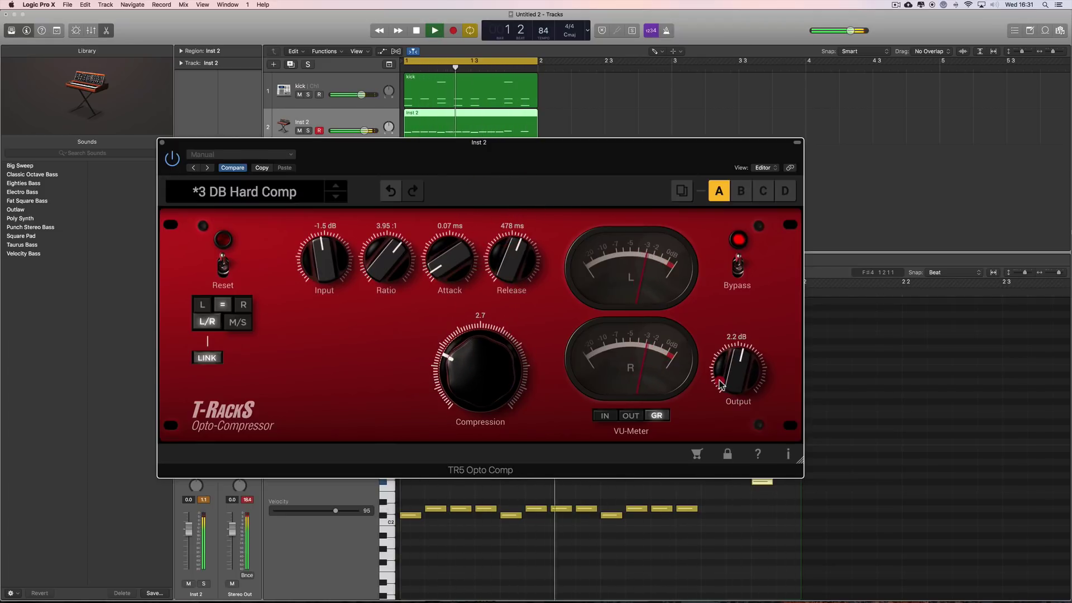
Step: Close the compressor window, lower the Inst 2 track volume to -0.9 dB and stop playback
{"action": "left_click", "coordinate": [162, 143]}
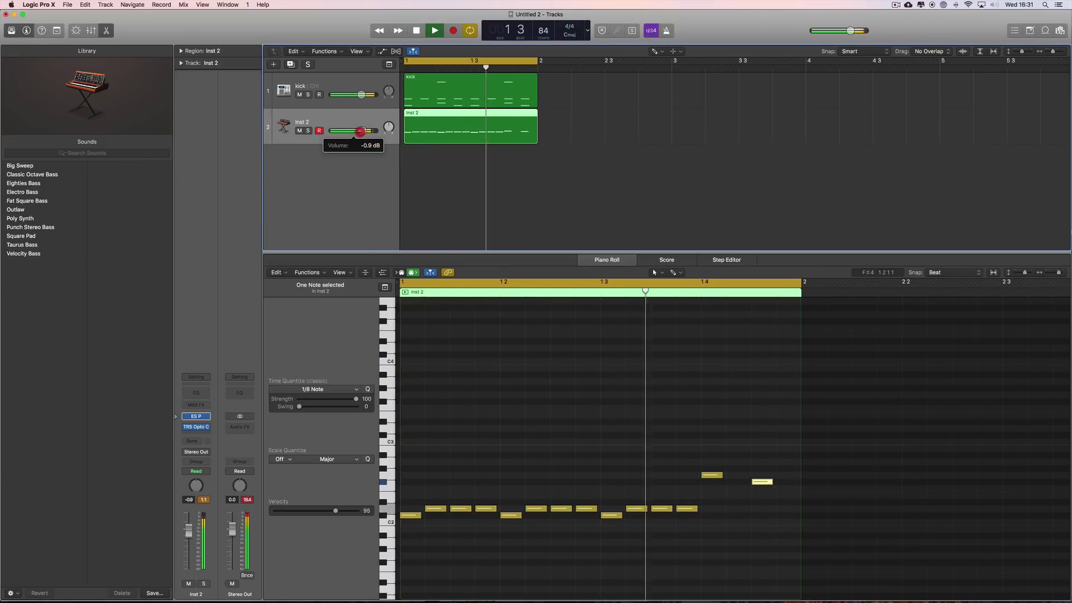
{"action": "left_click_drag", "start_coordinate": [369, 133], "coordinate": [369, 136]}
{"action": "key", "text": "space"}
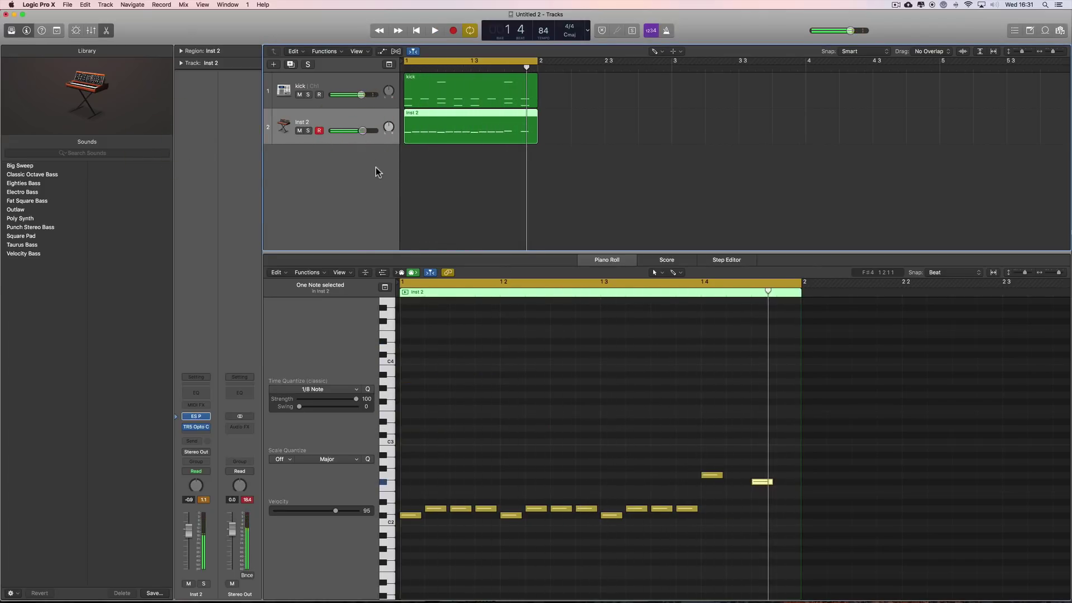
Step: Create one new software instrument track and load the stereo Retro Synth on it
{"action": "left_click", "coordinate": [274, 65]}
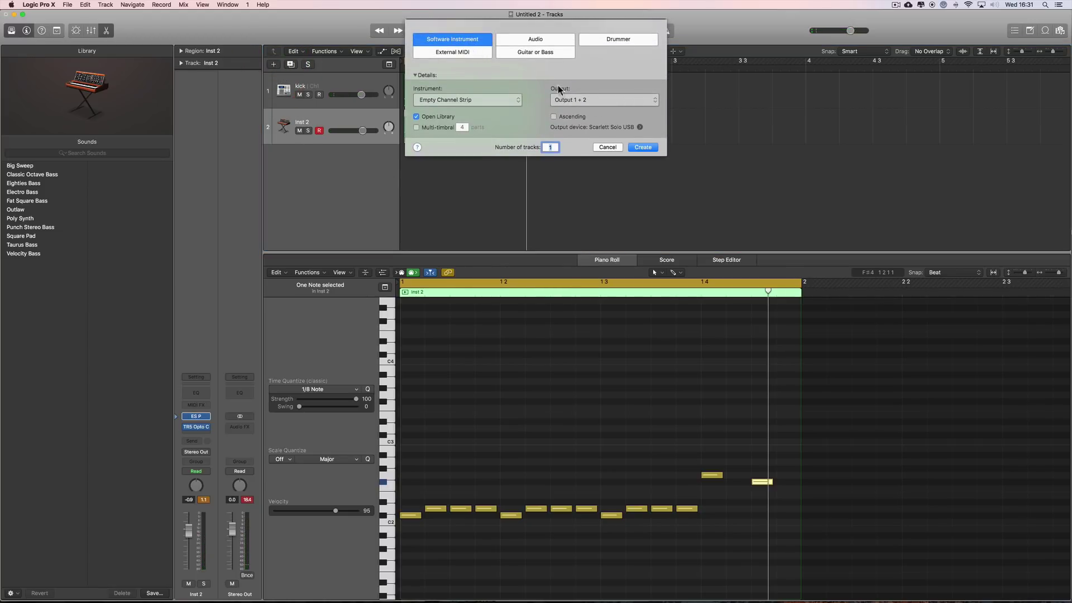
{"action": "left_click", "coordinate": [639, 147]}
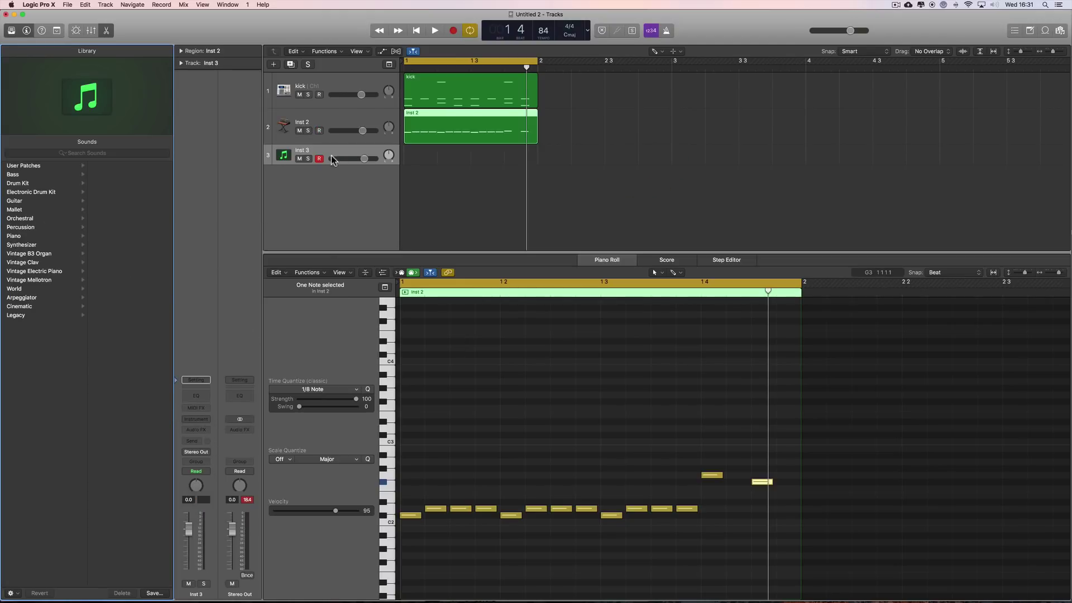
{"action": "left_click", "coordinate": [203, 420]}
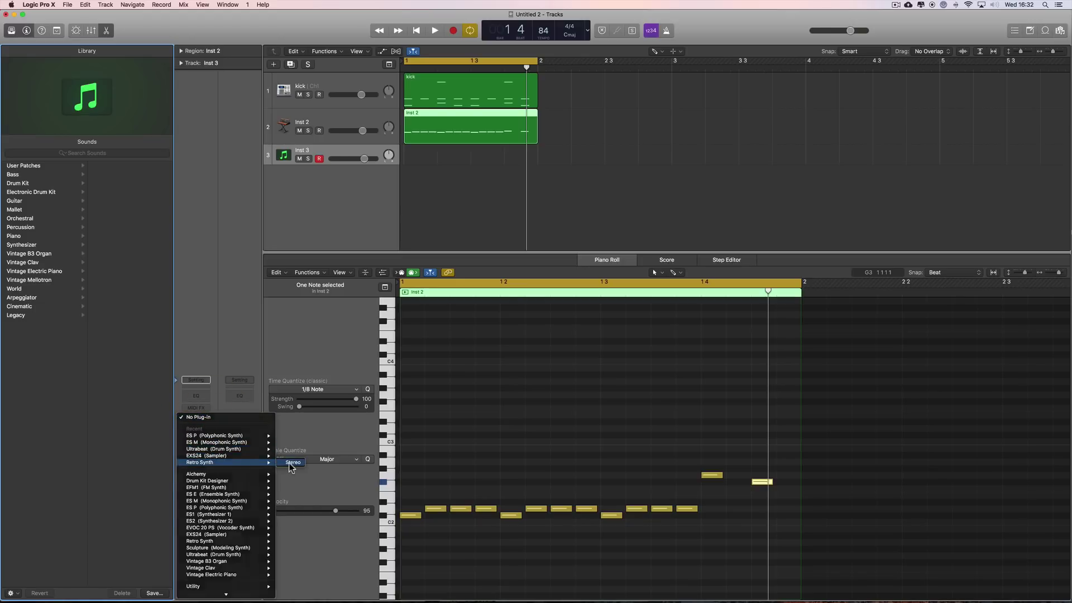
{"action": "left_click", "coordinate": [292, 463]}
Step: Load the Bright Cycle preset from Synth Leads in Retro Synth and move its window clear of the track area
{"action": "left_click", "coordinate": [95, 49]}
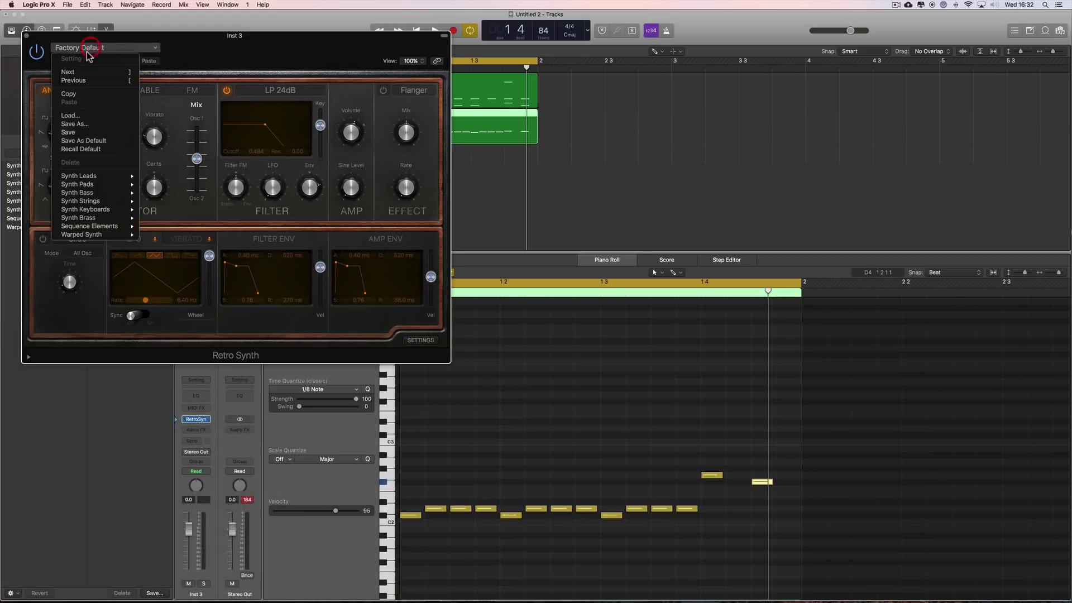
{"action": "mouse_move", "coordinate": [81, 175]}
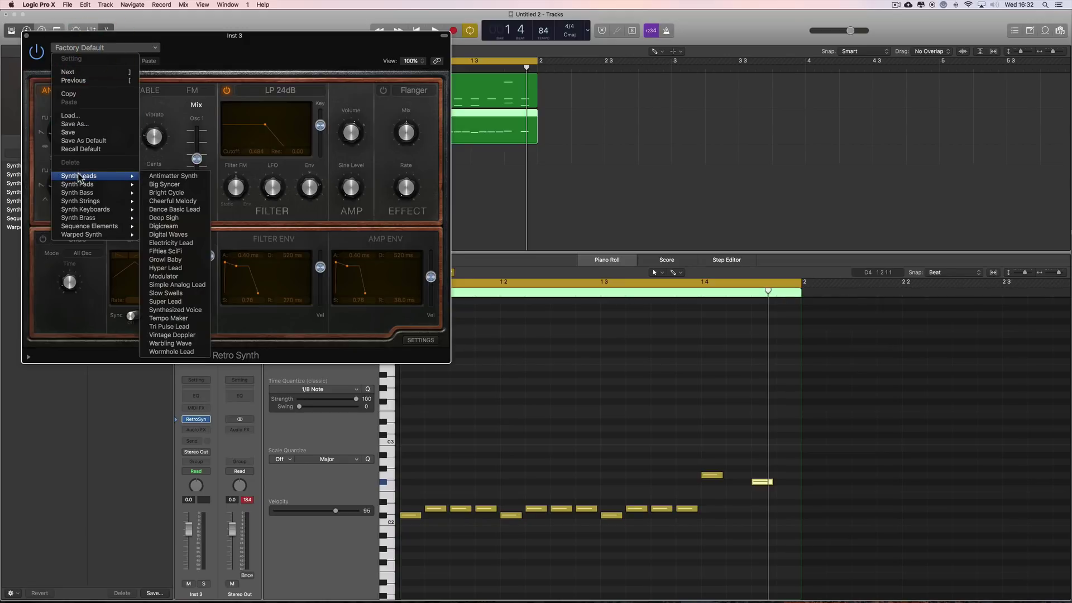
{"action": "left_click", "coordinate": [173, 193]}
{"action": "left_click_drag", "start_coordinate": [226, 44], "coordinate": [466, 129]}
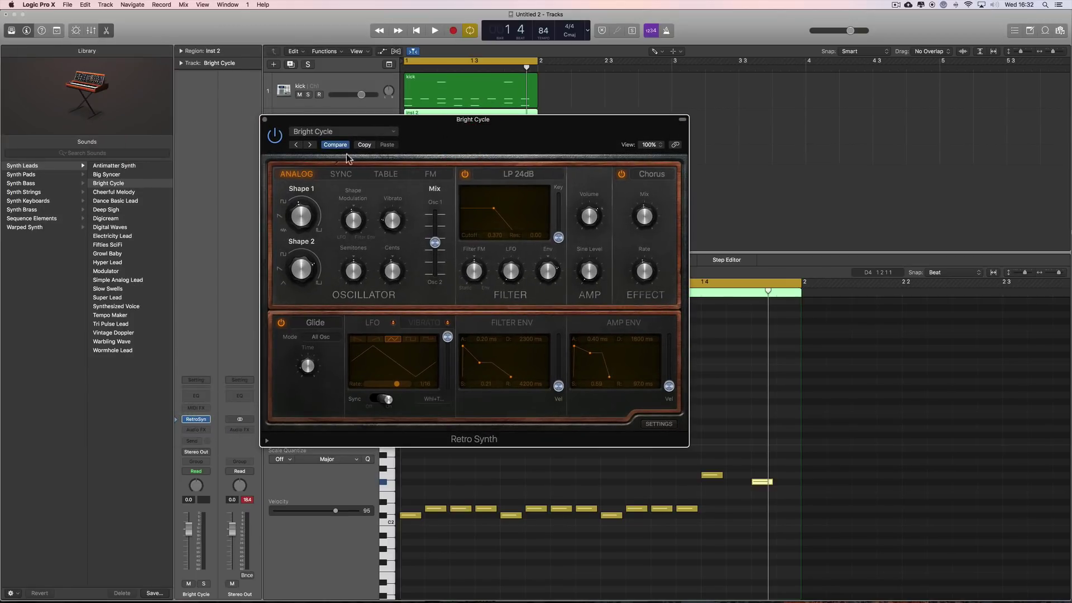
{"action": "left_click_drag", "start_coordinate": [479, 119], "coordinate": [759, 167]}
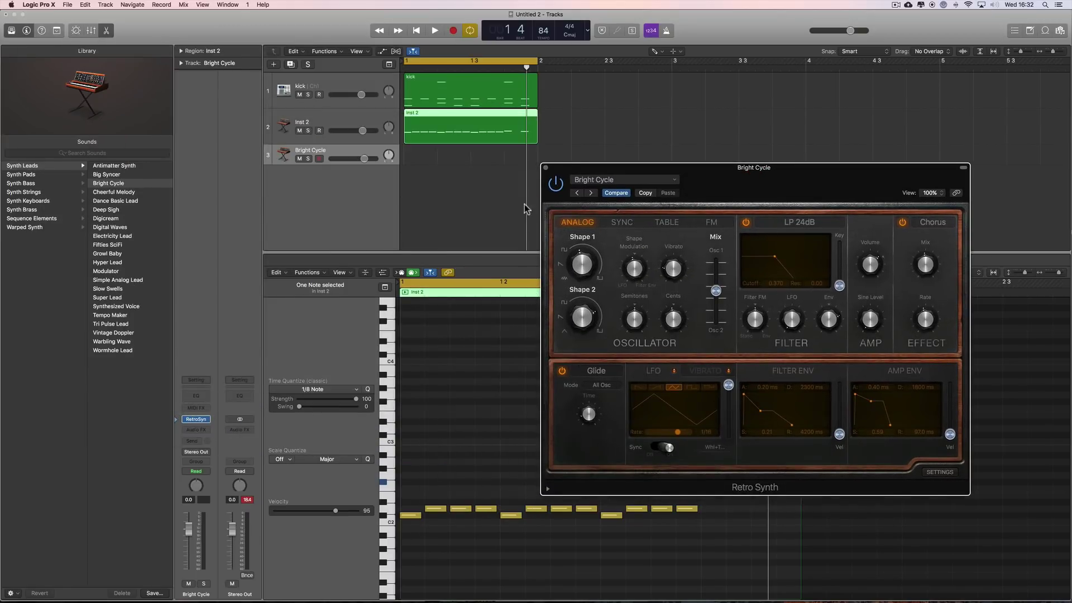
Step: Draw a one-bar region on the Bright Cycle track with the Pencil tool and audition notes on the piano roll keyboard
{"action": "right_click", "coordinate": [435, 215]}
{"action": "left_click", "coordinate": [446, 222]}
{"action": "left_click", "coordinate": [420, 160]}
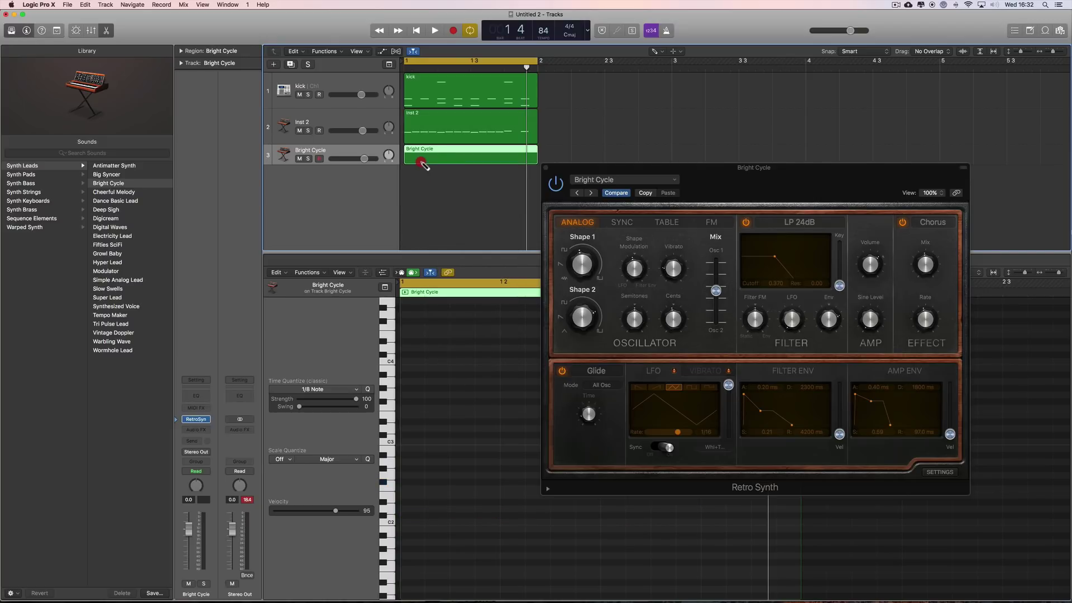
{"action": "left_click", "coordinate": [389, 479]}
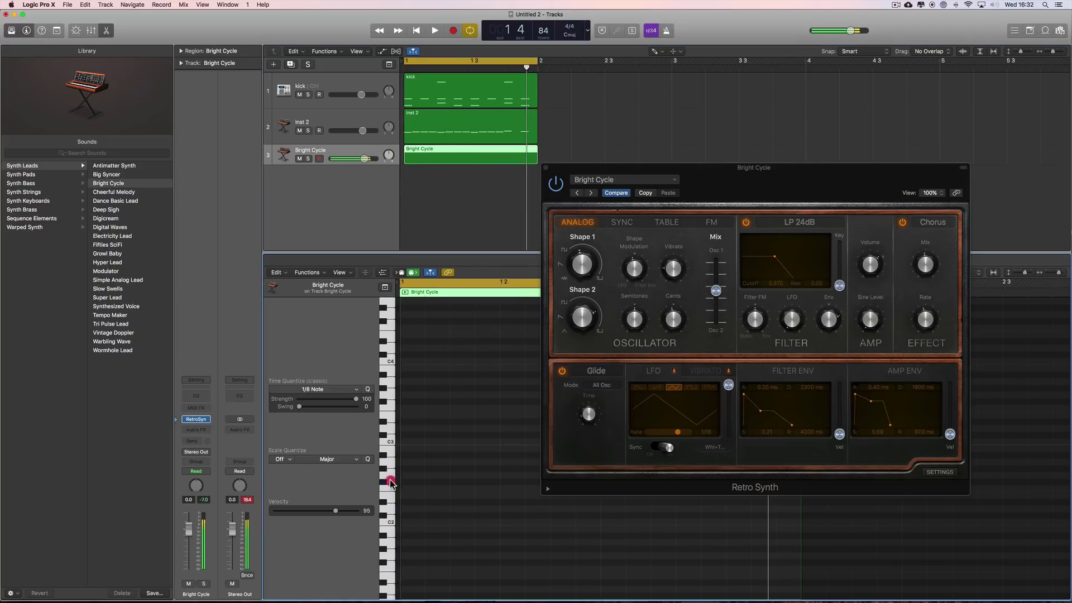
{"action": "left_click", "coordinate": [389, 420]}
{"action": "left_click", "coordinate": [389, 388]}
{"action": "left_click", "coordinate": [385, 390]}
{"action": "left_click", "coordinate": [389, 403]}
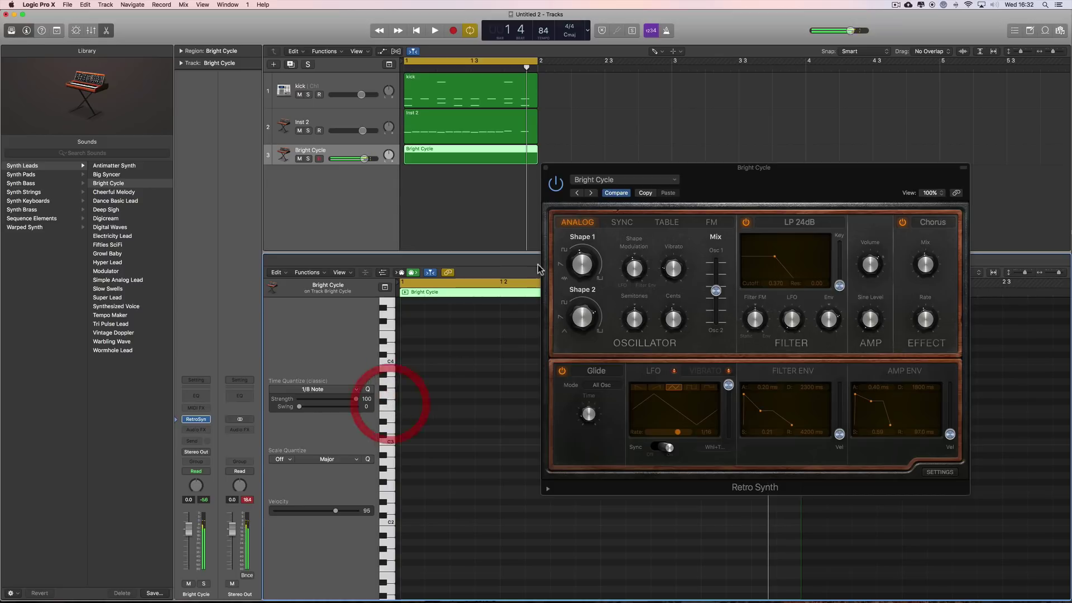
Step: Move the synth window aside and draw a D3 note at the start of the Bright Cycle region
{"action": "left_click_drag", "start_coordinate": [635, 181], "coordinate": [717, 171]}
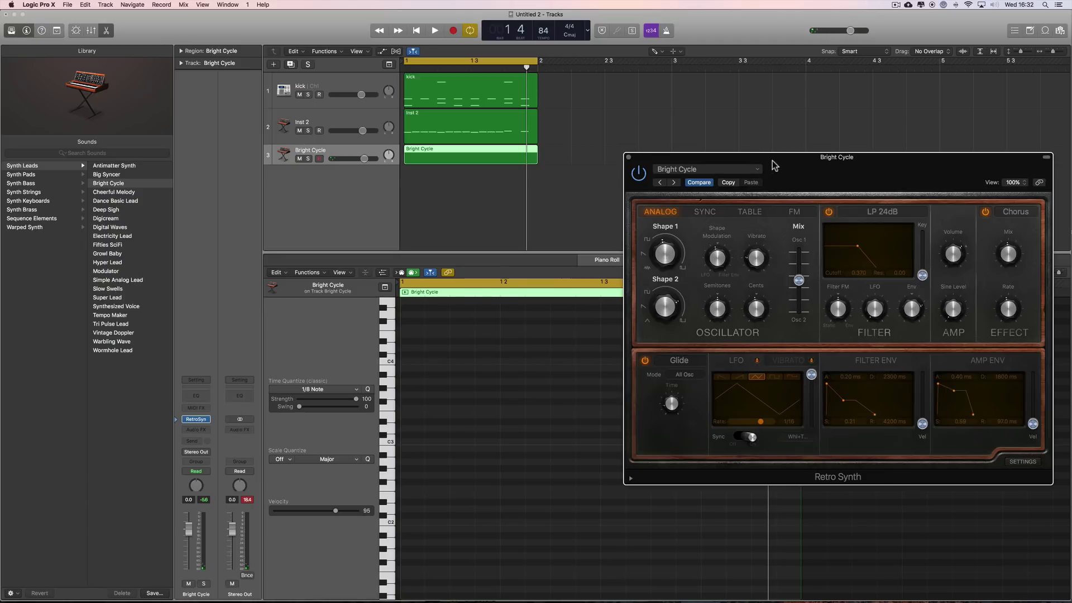
{"action": "left_click_drag", "start_coordinate": [774, 165], "coordinate": [839, 115]}
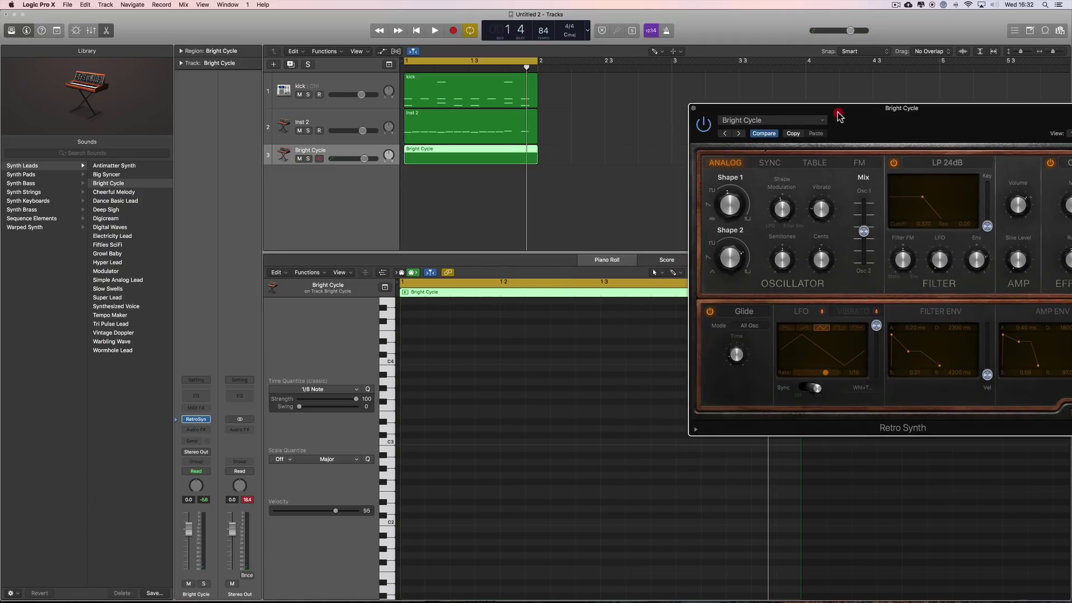
{"action": "right_click", "coordinate": [434, 446]}
{"action": "left_click", "coordinate": [450, 457]}
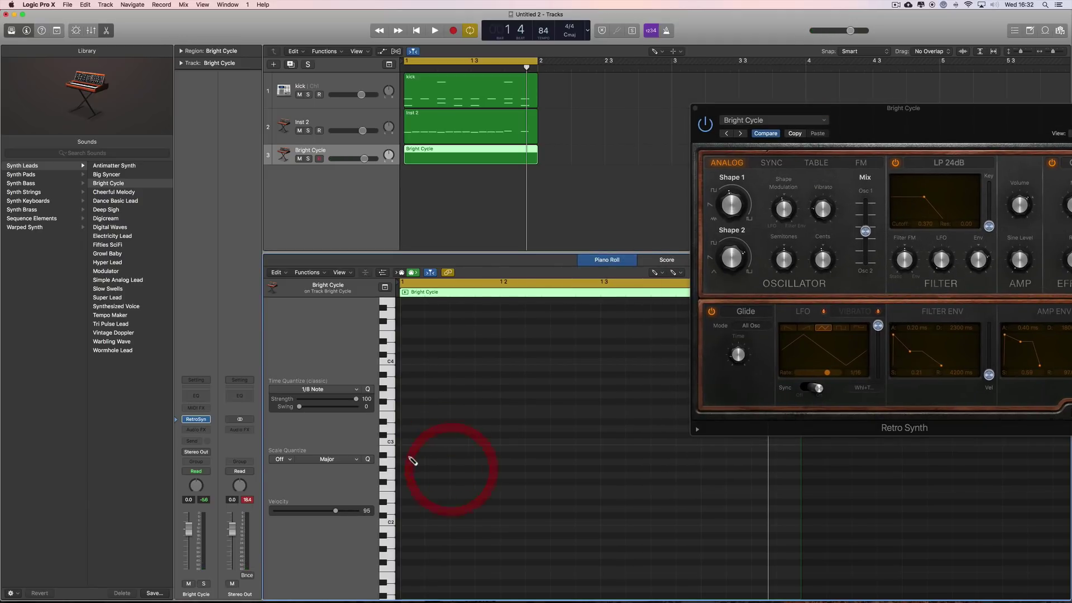
{"action": "left_click", "coordinate": [385, 439]}
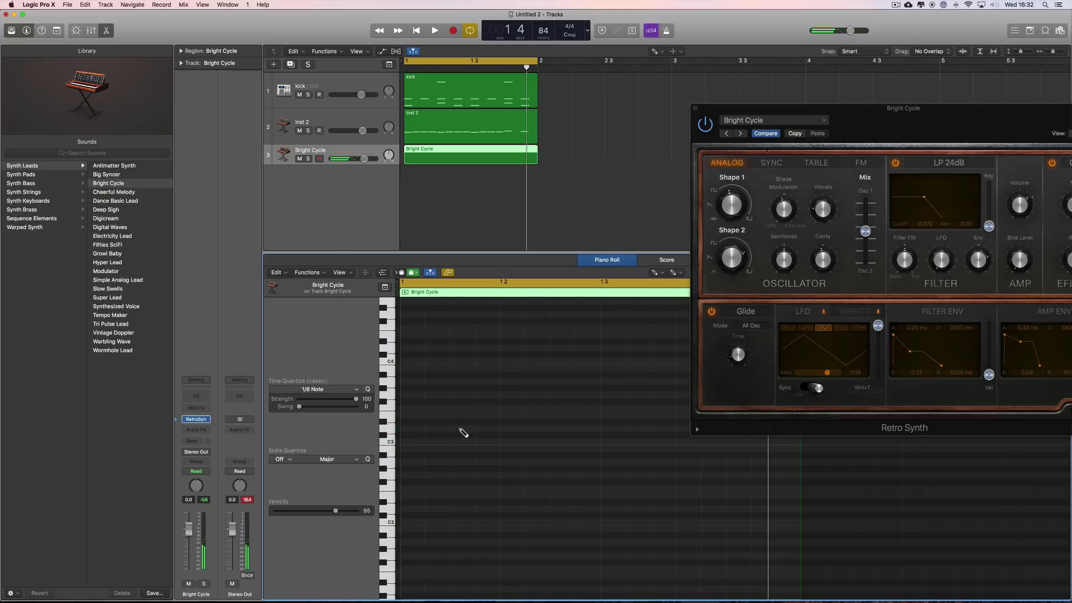
{"action": "left_click", "coordinate": [458, 429]}
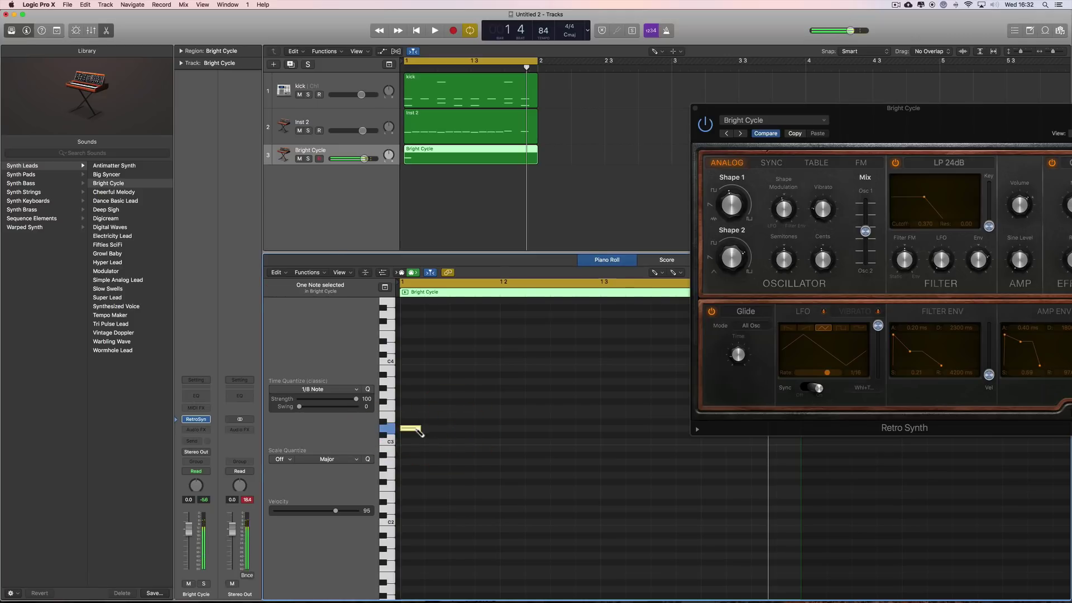
Step: Set the piano roll snap to Division and move the D3 note to position 1 1 3 1
{"action": "left_click_drag", "start_coordinate": [789, 112], "coordinate": [720, 356]}
{"action": "left_click", "coordinate": [947, 274]}
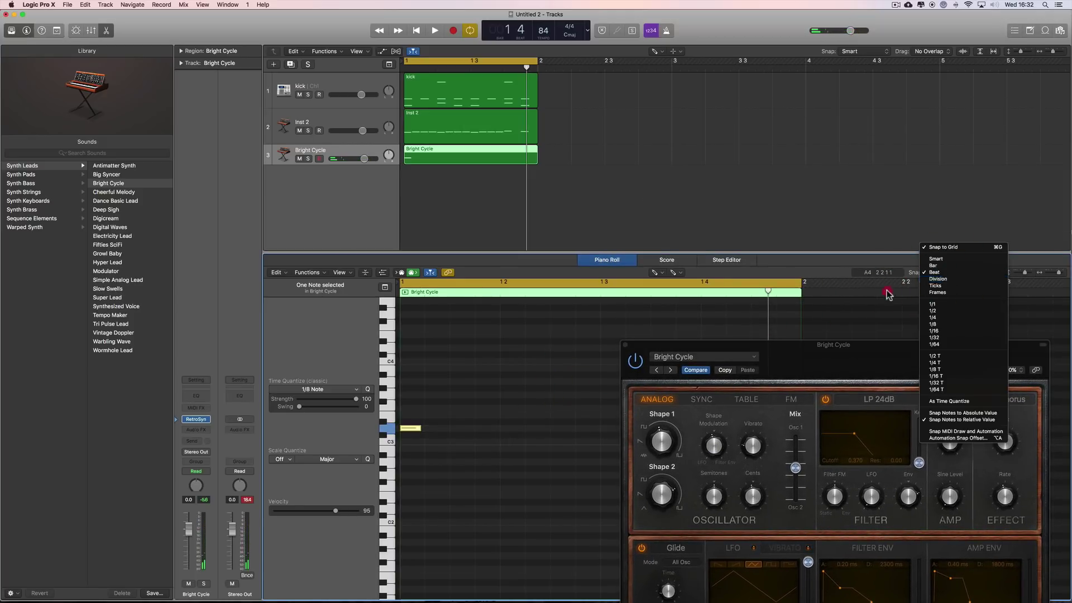
{"action": "left_click", "coordinate": [949, 281]}
{"action": "left_click_drag", "start_coordinate": [414, 431], "coordinate": [460, 429]}
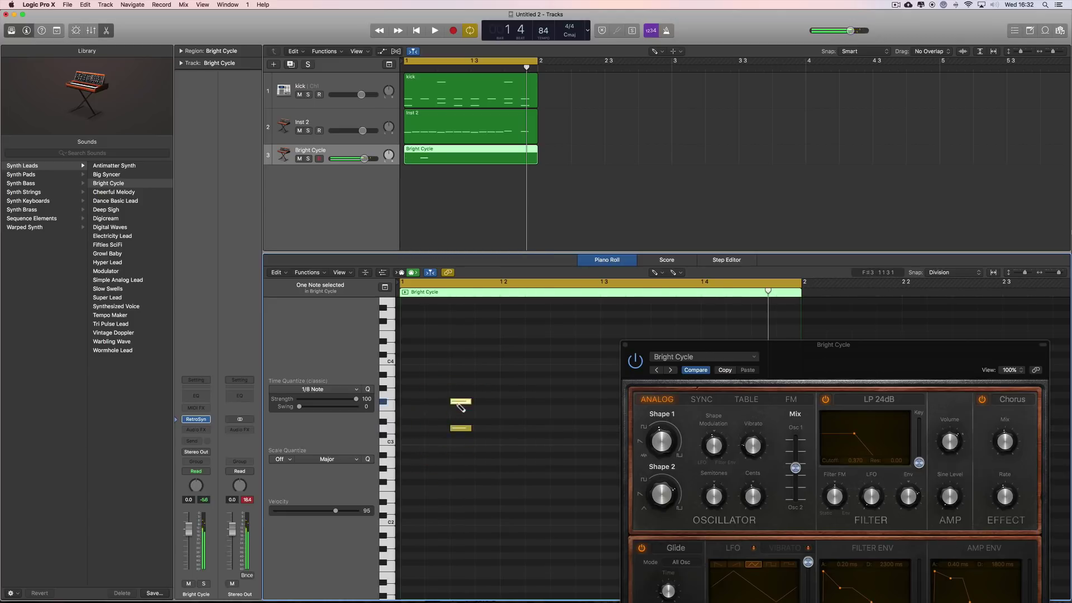
Step: Add F♯3 and A3 above the D3 note, and lengthen D3 to 0 0 1 0 to match them
{"action": "left_click", "coordinate": [459, 402]}
{"action": "left_click_drag", "start_coordinate": [461, 370], "coordinate": [462, 384]}
{"action": "left_click", "coordinate": [461, 428]}
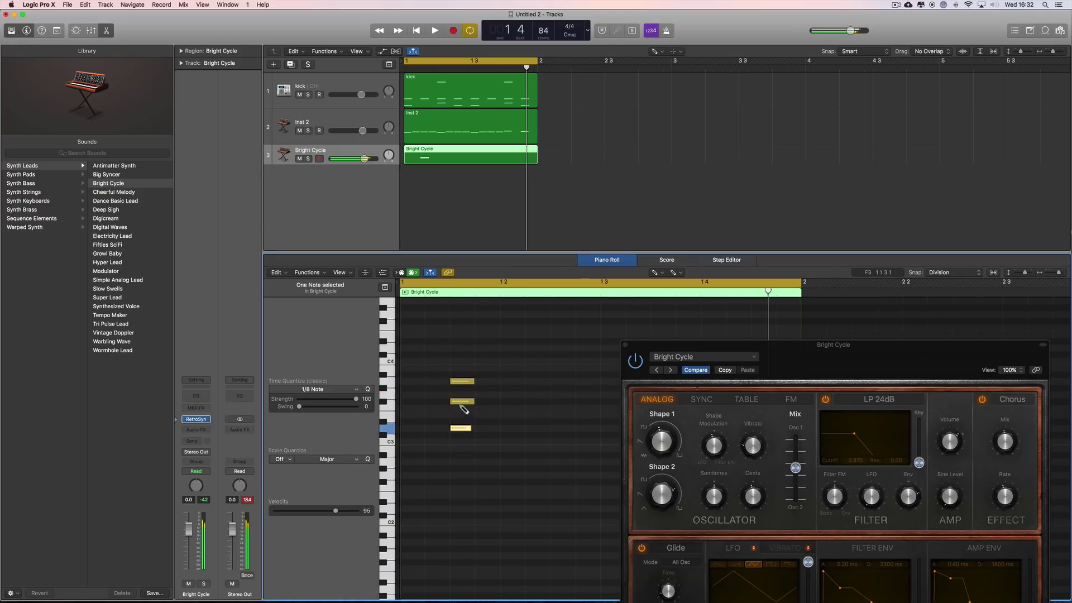
{"action": "left_click", "coordinate": [461, 401]}
{"action": "left_click", "coordinate": [464, 382]}
{"action": "left_click", "coordinate": [470, 429]}
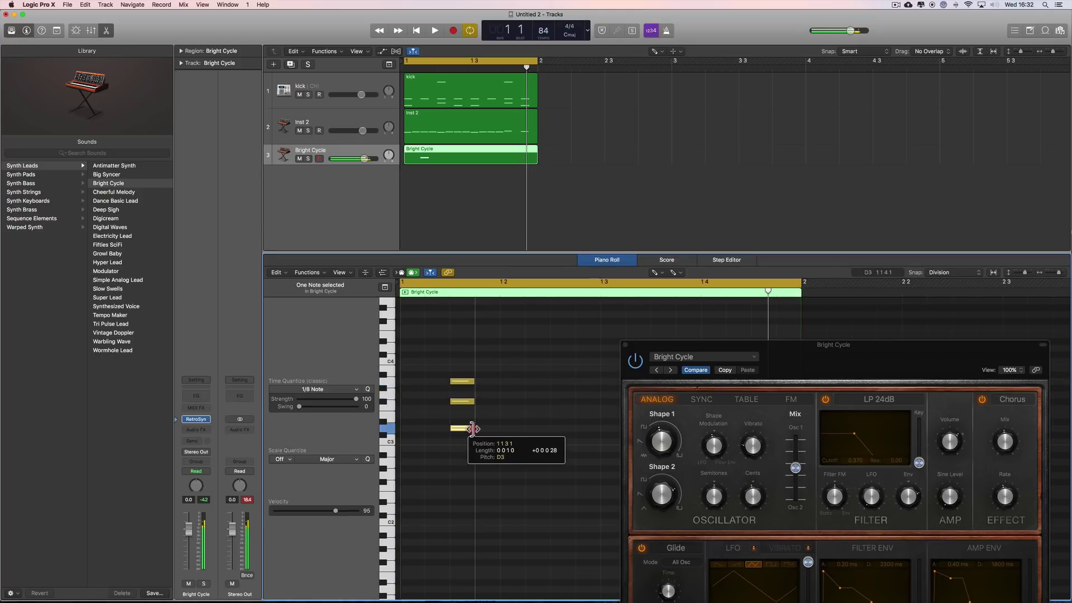
Step: Select the three chord notes, set snap to Smart and shorten them together to about half their length
{"action": "right_click", "coordinate": [517, 370]}
{"action": "key", "text": "Escape"}
{"action": "key", "text": "super+a"}
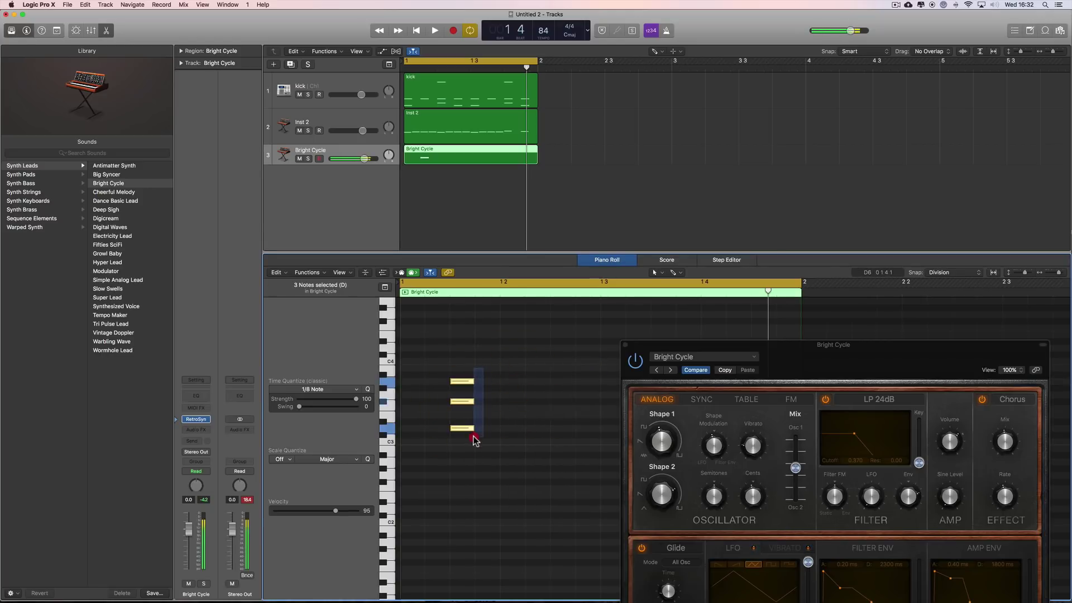
{"action": "mouse_move", "coordinate": [473, 429]}
{"action": "left_mouse_down"}
{"action": "mouse_move", "coordinate": [459, 432]}
{"action": "mouse_move", "coordinate": [474, 431]}
{"action": "left_mouse_up"}
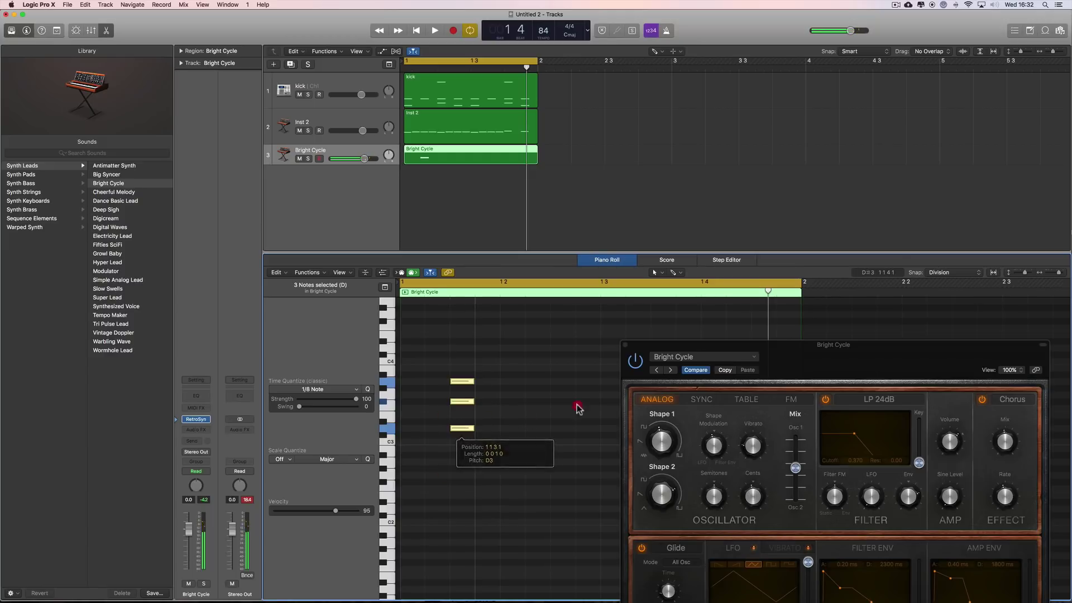
{"action": "left_click", "coordinate": [952, 273]}
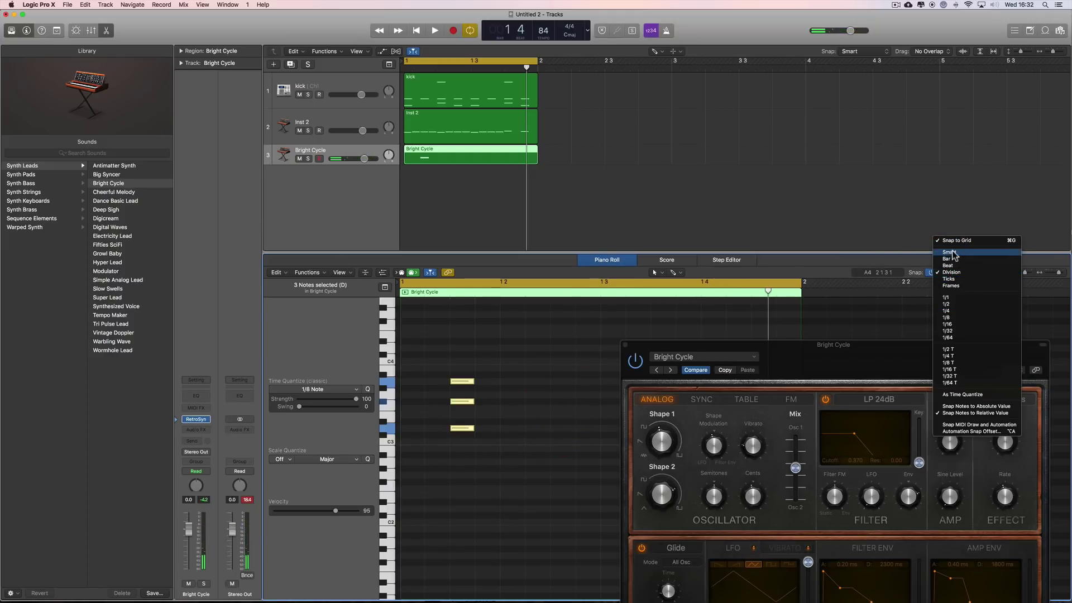
{"action": "left_click", "coordinate": [862, 263]}
{"action": "left_click_drag", "start_coordinate": [473, 429], "coordinate": [464, 429]}
Step: Move the synth window off the piano roll and copy the D major chord to the offbeats of beats 2, 3 and 4
{"action": "left_click_drag", "start_coordinate": [682, 343], "coordinate": [4, 161]}
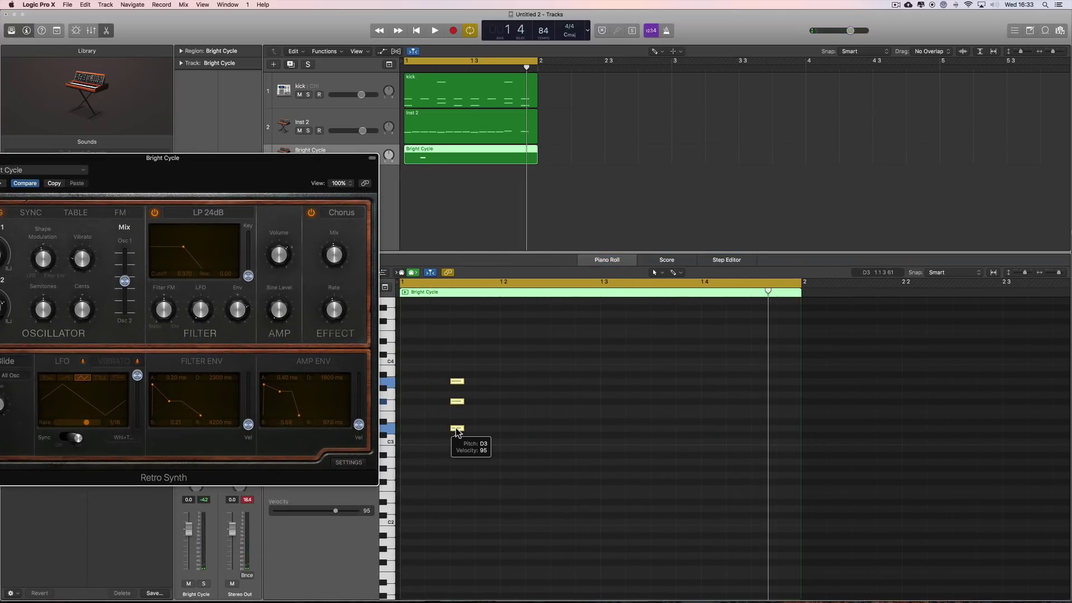
{"action": "left_click_drag", "start_coordinate": [456, 428], "coordinate": [760, 434]}
Step: Compare with the Inst 2 bassline, transpose the fourth chord down to C3, E3 and G3, and play the loop
{"action": "left_click", "coordinate": [519, 135]}
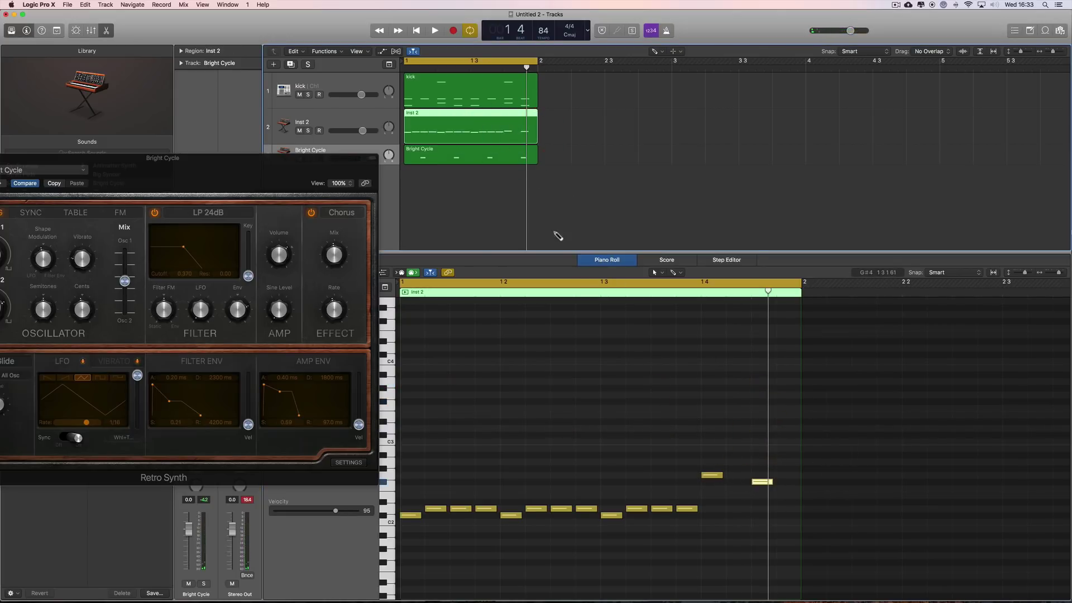
{"action": "left_click", "coordinate": [512, 148]}
{"action": "right_click", "coordinate": [724, 364]}
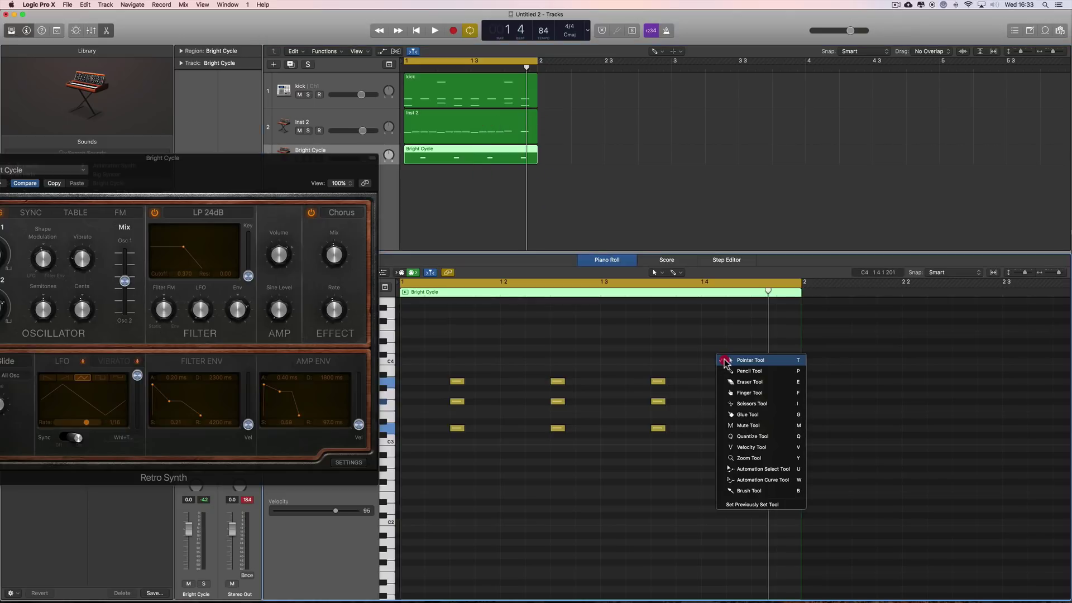
{"action": "left_click", "coordinate": [725, 361]}
{"action": "left_click_drag", "start_coordinate": [725, 363], "coordinate": [762, 442]}
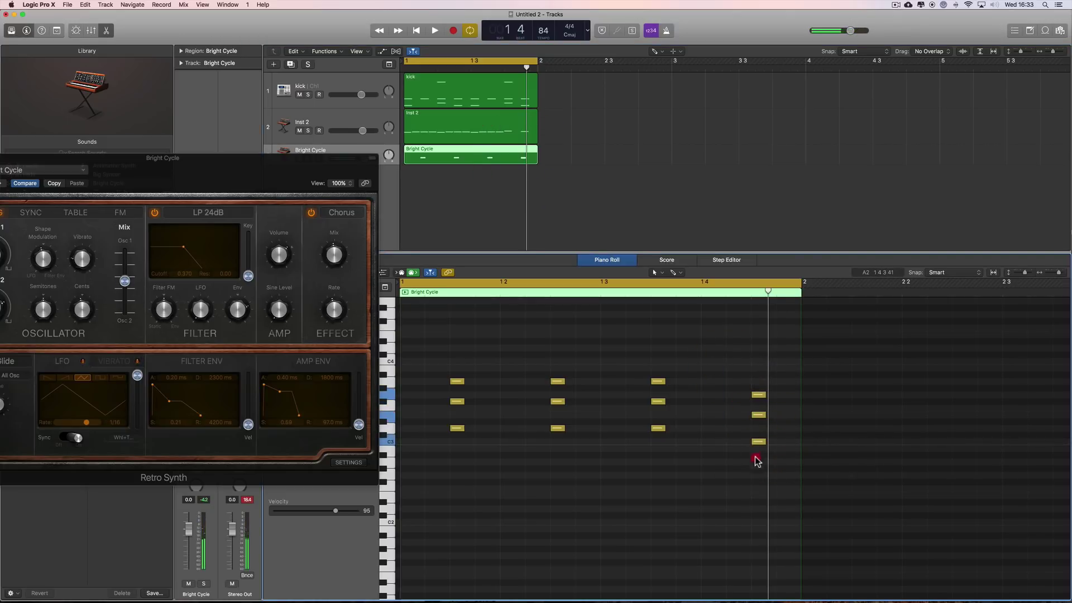
{"action": "left_click", "coordinate": [758, 442]}
{"action": "left_click", "coordinate": [720, 430]}
{"action": "key", "text": "space"}
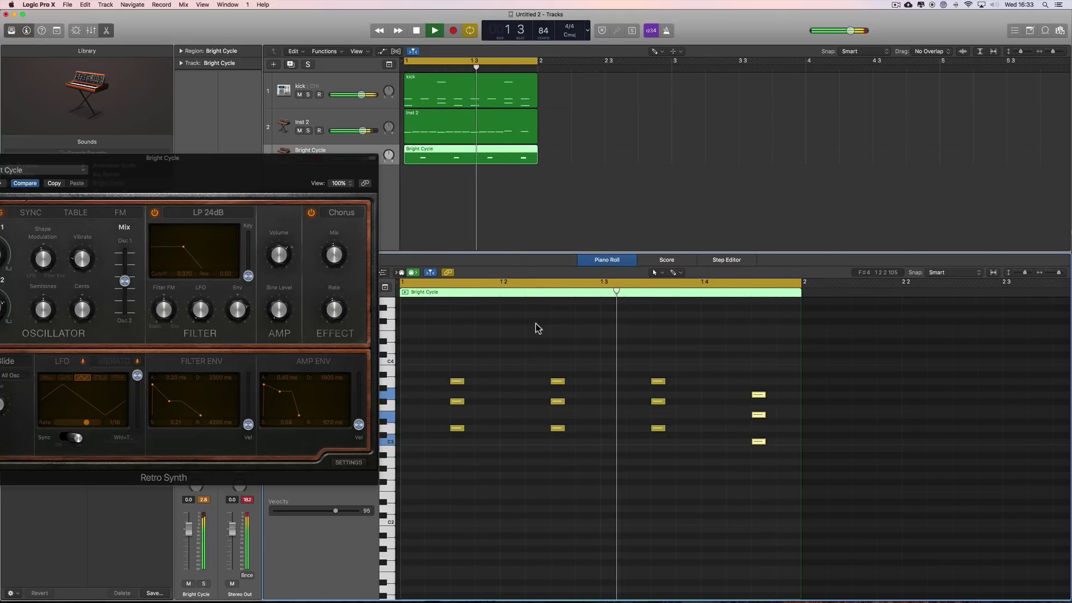
{"action": "key", "text": "space"}
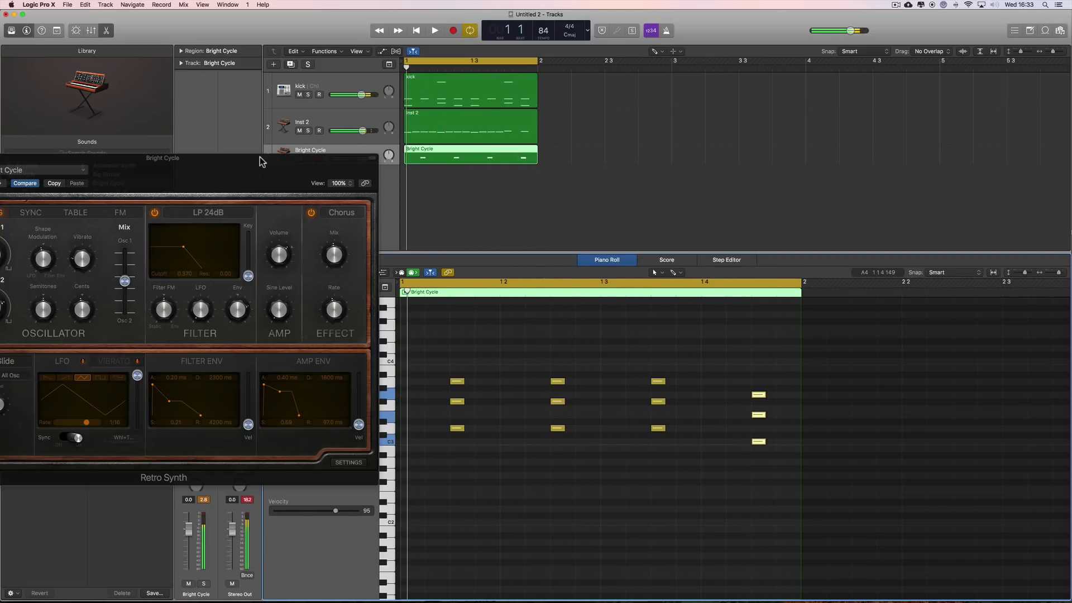
Step: Reposition the Retro Synth window and lower the Bright Cycle track volume to -4.2 dB
{"action": "left_click_drag", "start_coordinate": [259, 161], "coordinate": [429, 224]}
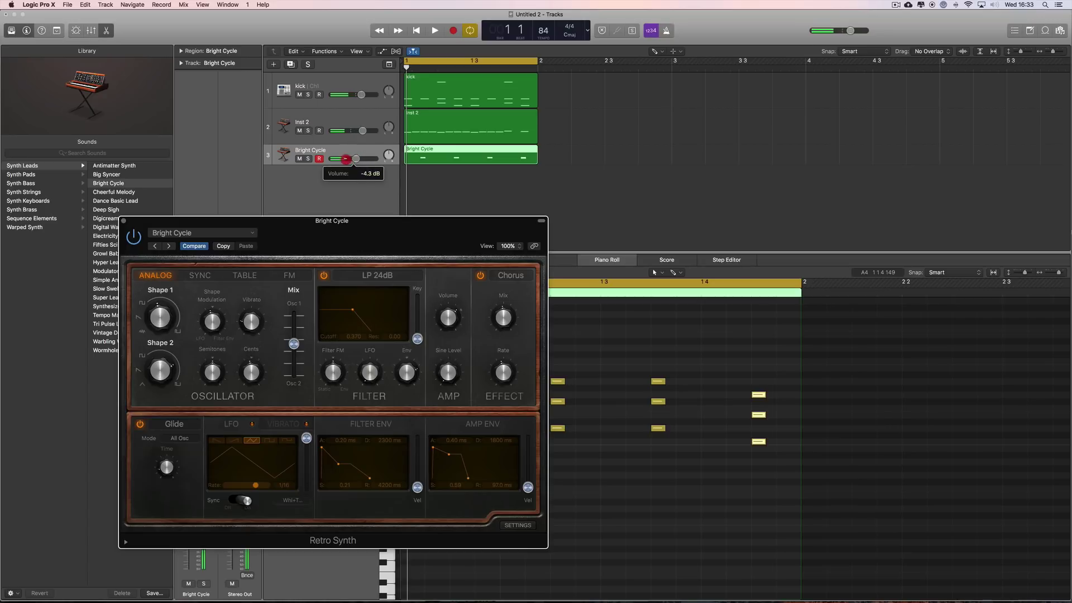
{"action": "left_click_drag", "start_coordinate": [354, 232], "coordinate": [585, 230]}
{"action": "left_click", "coordinate": [233, 206]}
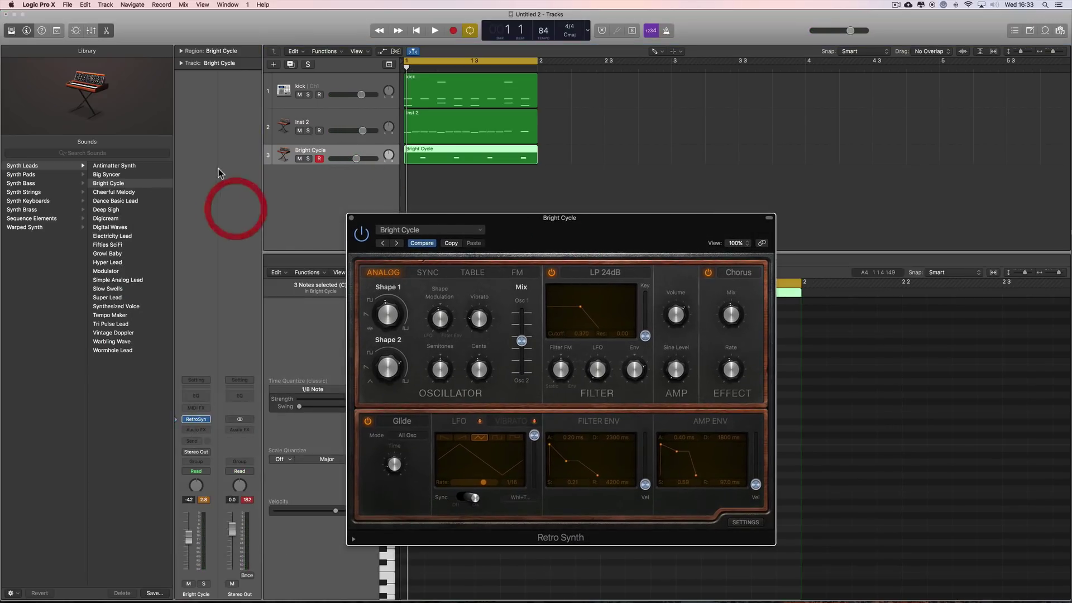
Step: Set the Bright Cycle track's Transpose to +12 and play the loop to check it
{"action": "left_click", "coordinate": [181, 63]}
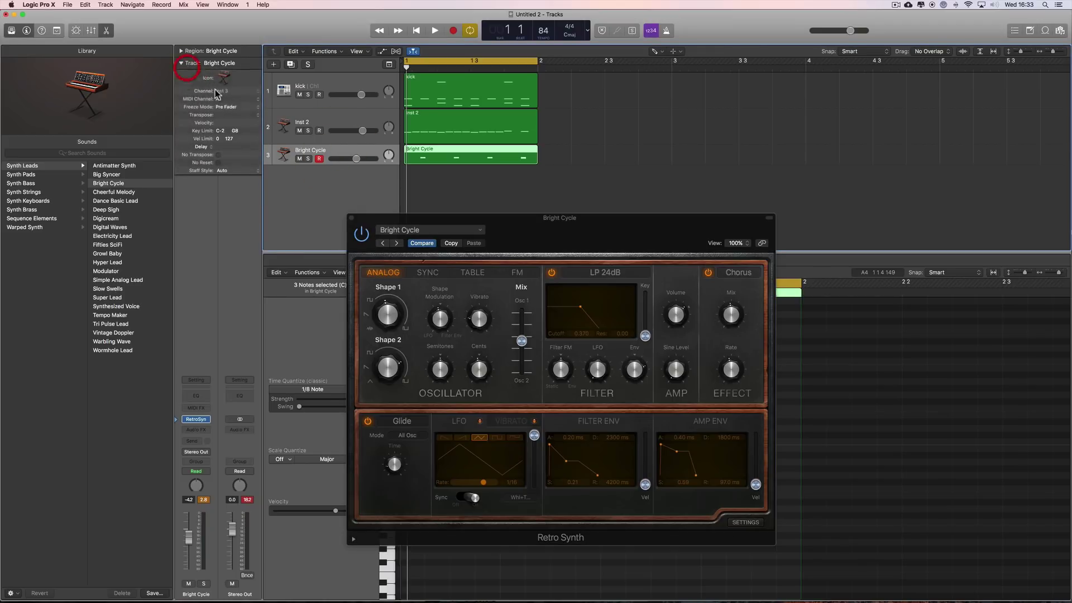
{"action": "left_click", "coordinate": [259, 115]}
{"action": "left_click", "coordinate": [239, 119]}
{"action": "key", "text": "space"}
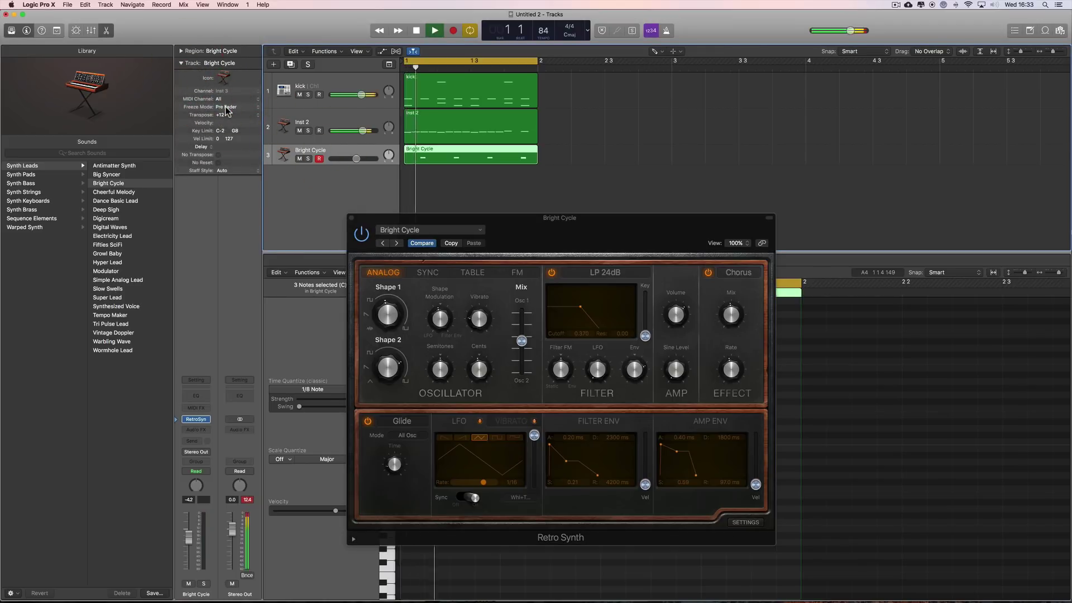
{"action": "key", "text": "space"}
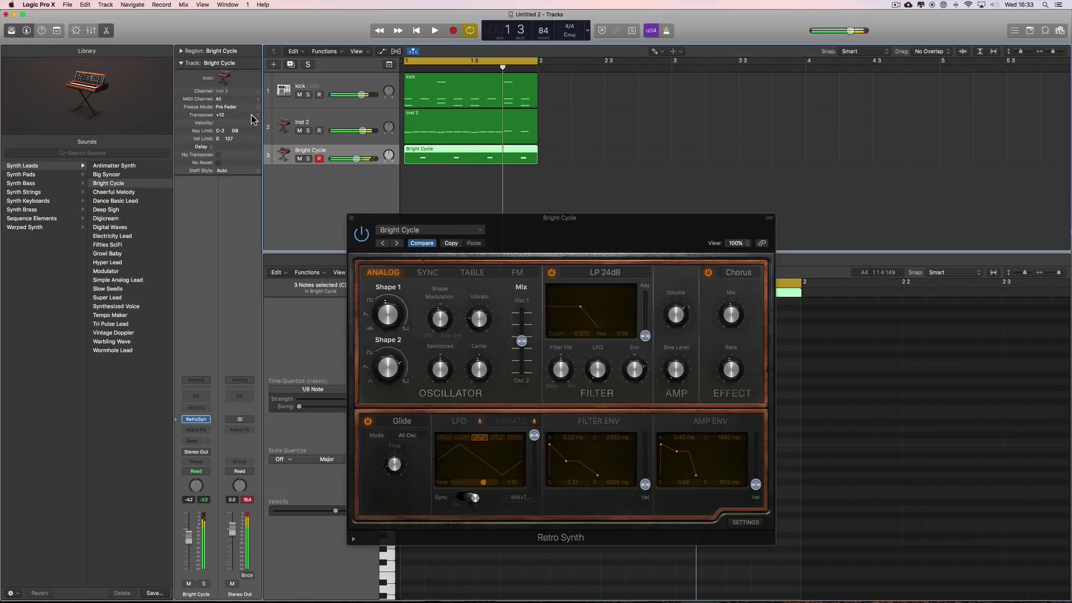
Step: Clear the Bright Cycle track's Transpose setting and move the Retro Synth window off the piano roll
{"action": "left_click", "coordinate": [251, 117]}
{"action": "left_click", "coordinate": [234, 124]}
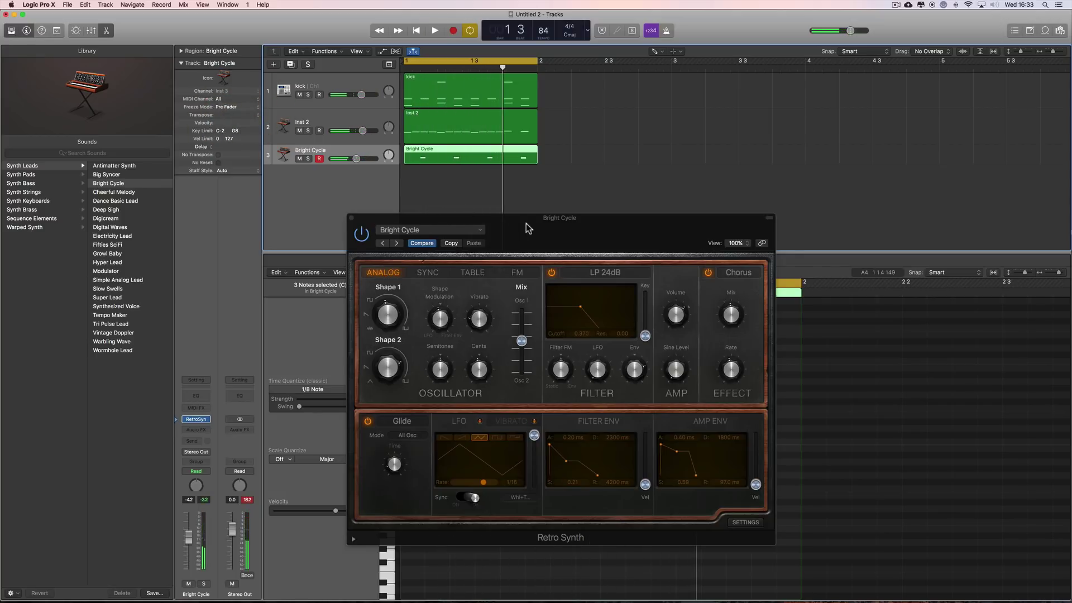
{"action": "left_click_drag", "start_coordinate": [528, 227], "coordinate": [138, 115]}
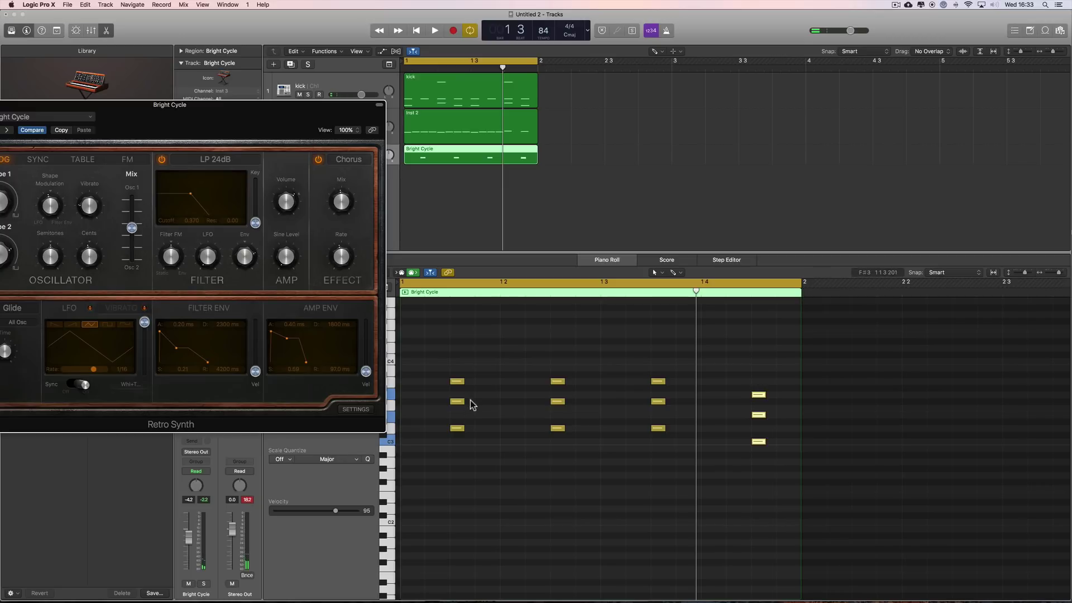
Step: Copy the root notes of the chords up an octave, to D4 in the first three and C4 in the fourth, and play the loop
{"action": "scroll", "coordinate": [496, 424], "scroll_direction": "up", "scroll_amount": 3}
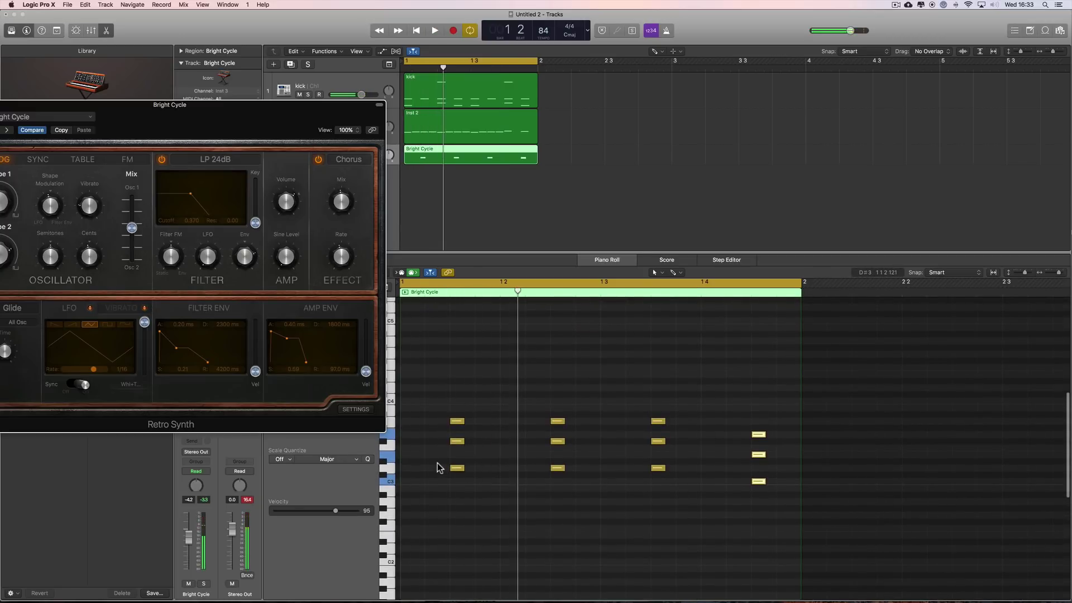
{"action": "left_click_drag", "start_coordinate": [433, 464], "coordinate": [676, 479]}
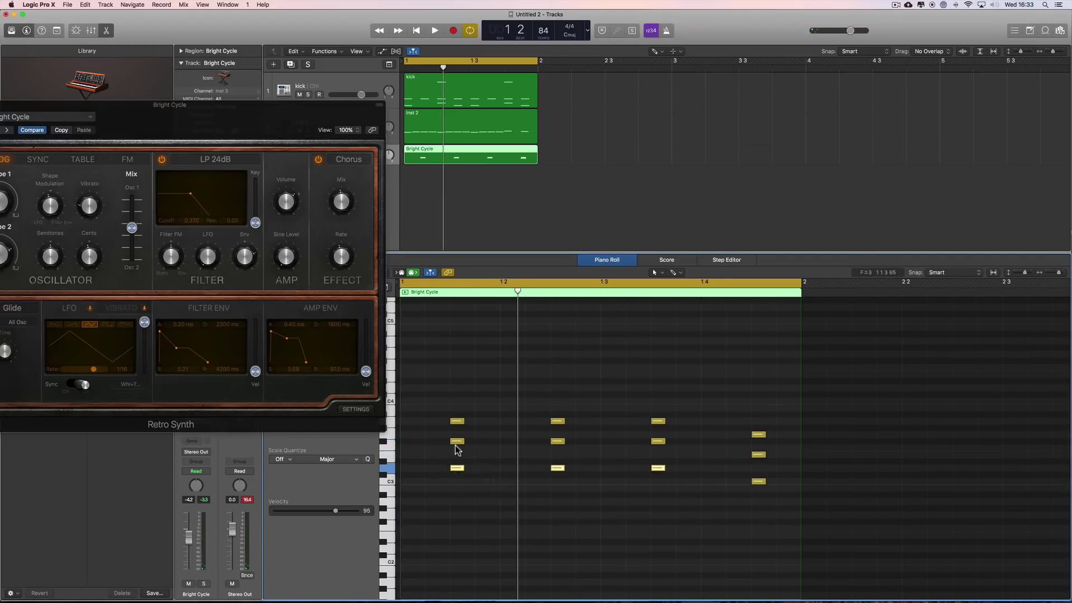
{"action": "left_click_drag", "start_coordinate": [458, 471], "coordinate": [457, 388]}
{"action": "key", "text": "space"}
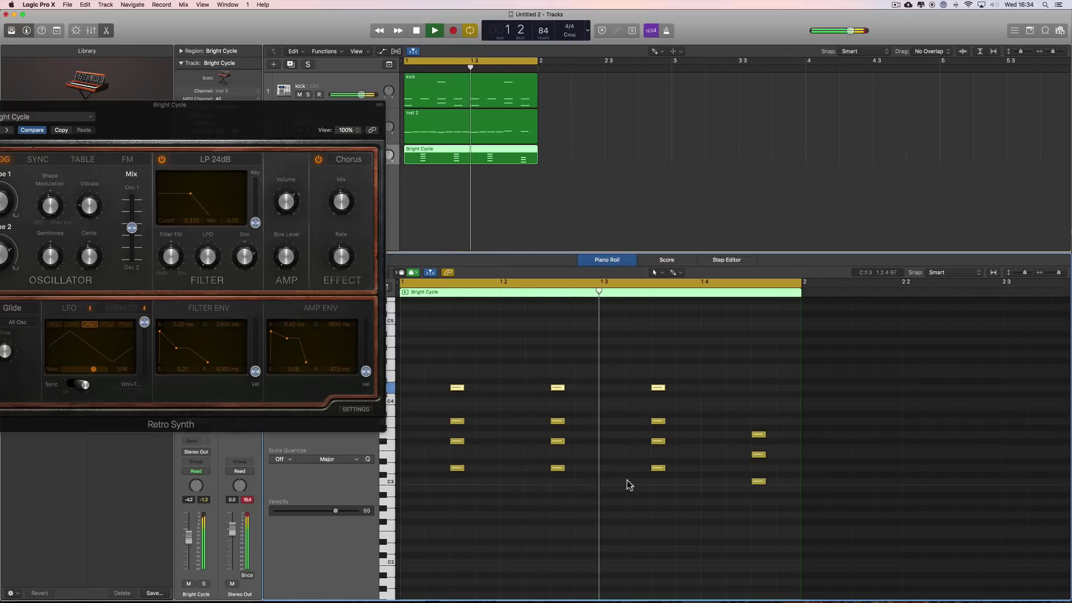
{"action": "key", "text": "space"}
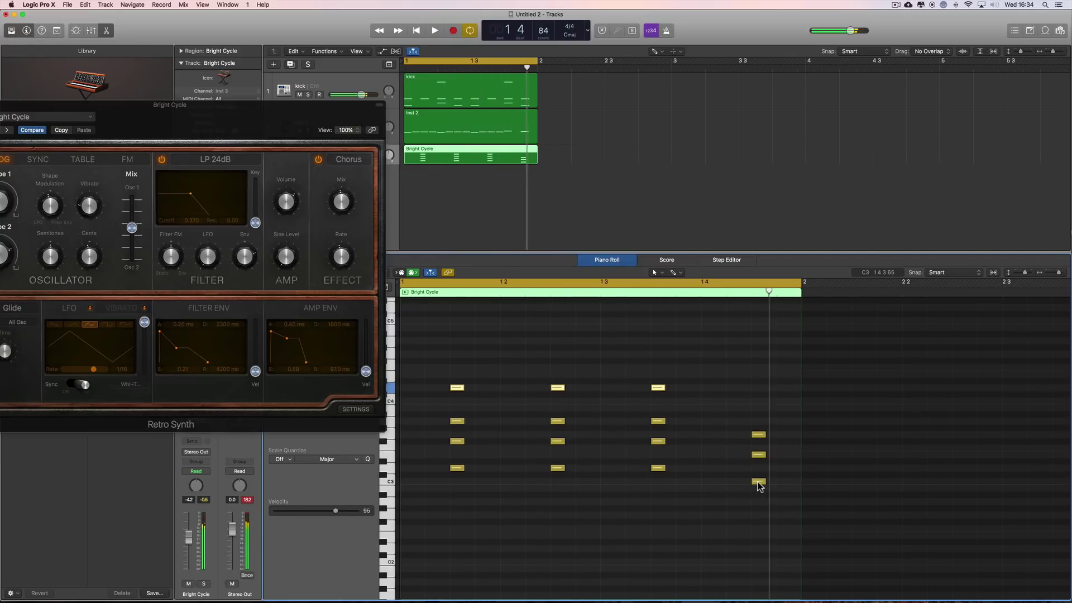
{"action": "left_click_drag", "start_coordinate": [758, 484], "coordinate": [760, 402]}
{"action": "key", "text": "space"}
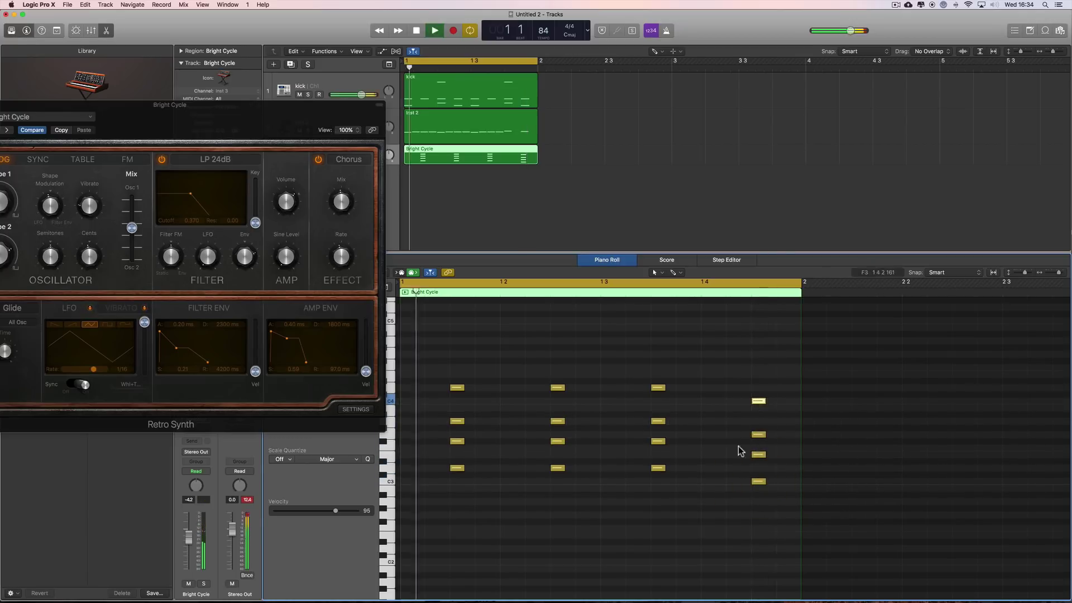
Step: Move the Retro Synth window aside and lower the Bright Cycle track volume to -9.8 dB during playback
{"action": "left_click_drag", "start_coordinate": [340, 109], "coordinate": [327, 213]}
{"action": "left_click_drag", "start_coordinate": [357, 159], "coordinate": [340, 163]}
{"action": "left_click_drag", "start_coordinate": [264, 215], "coordinate": [388, 171]}
{"action": "key", "text": "space"}
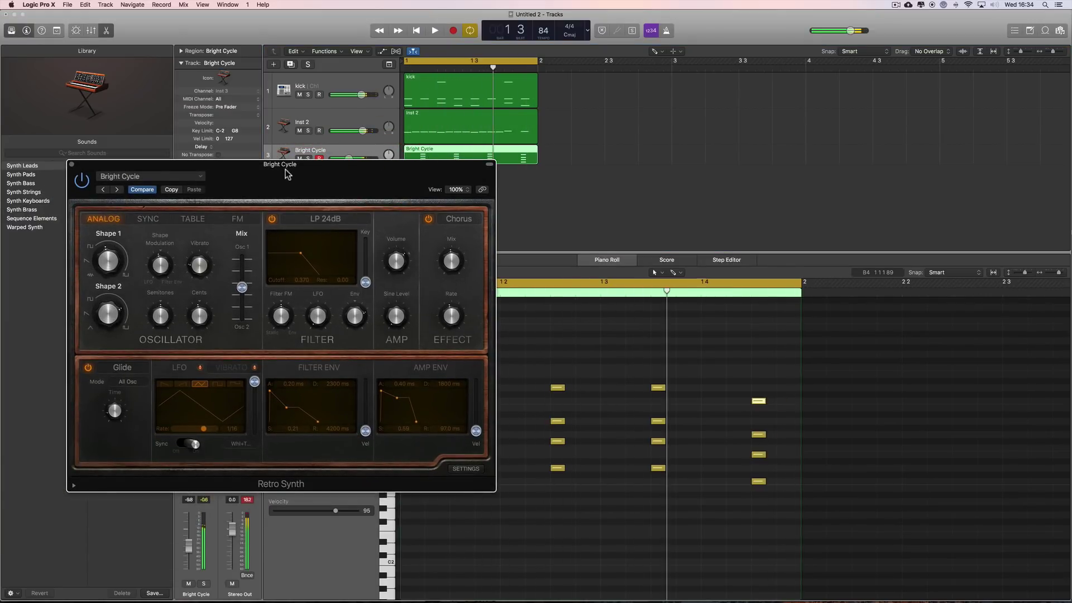
Step: Shorten the Retro Synth amp envelope release to about 170 ms and play the loop
{"action": "left_click_drag", "start_coordinate": [289, 173], "coordinate": [396, 153]}
{"action": "left_click", "coordinate": [391, 251]}
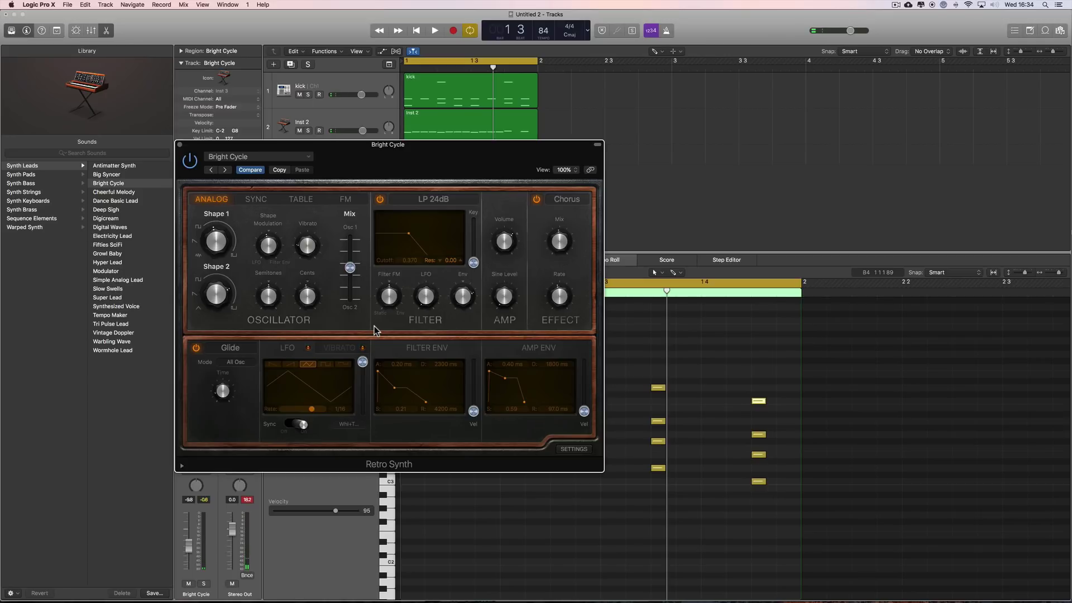
{"action": "left_click", "coordinate": [527, 407]}
{"action": "key", "text": "space"}
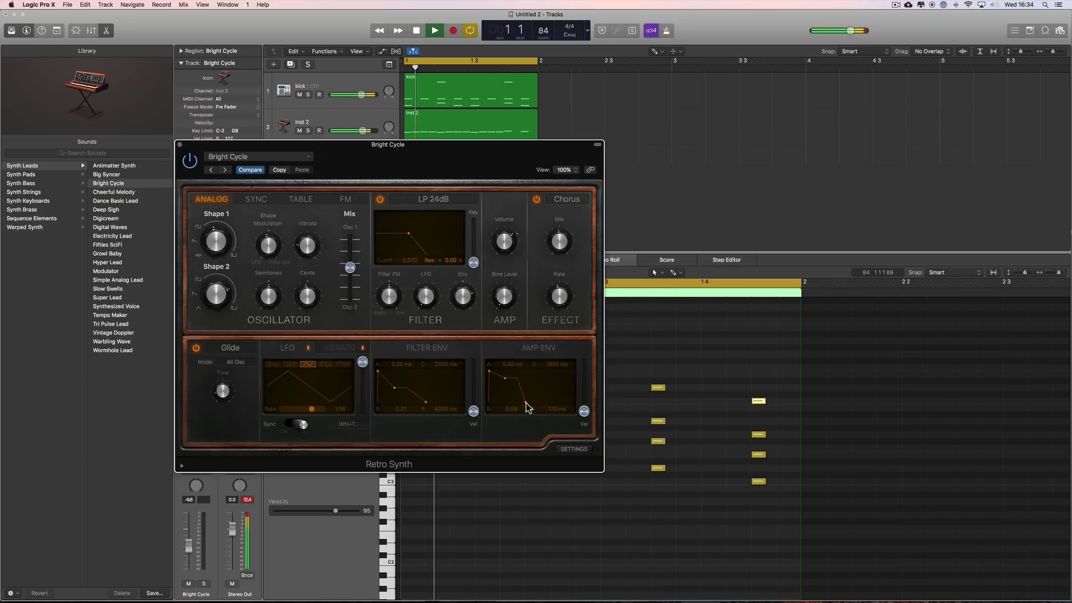
{"action": "key", "text": "space"}
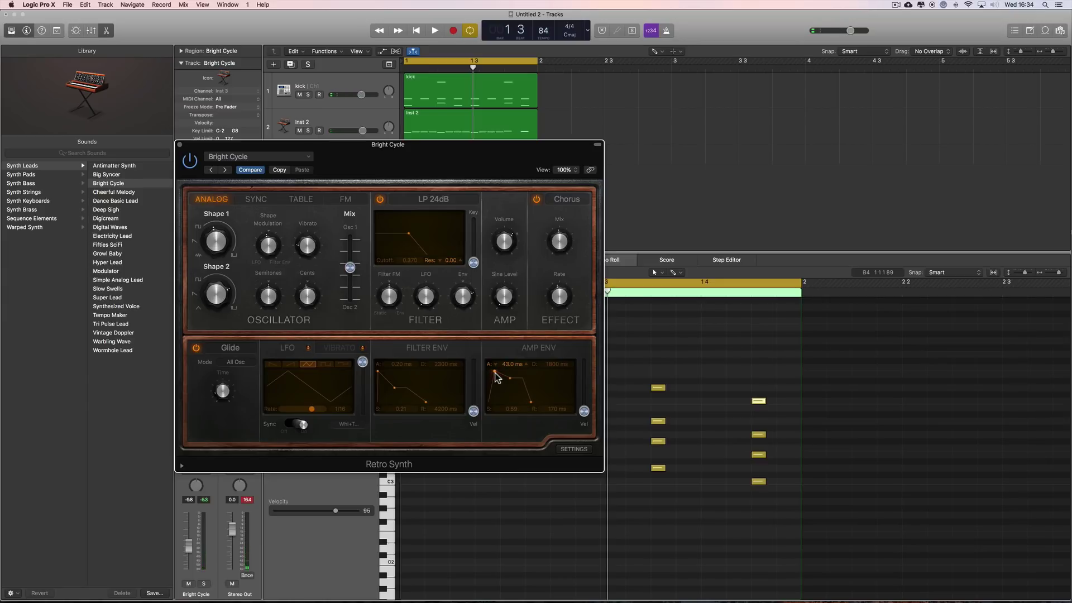
Step: Lengthen the Retro Synth amp envelope attack to soften the chords, checking it against the loop
{"action": "left_click", "coordinate": [495, 374]}
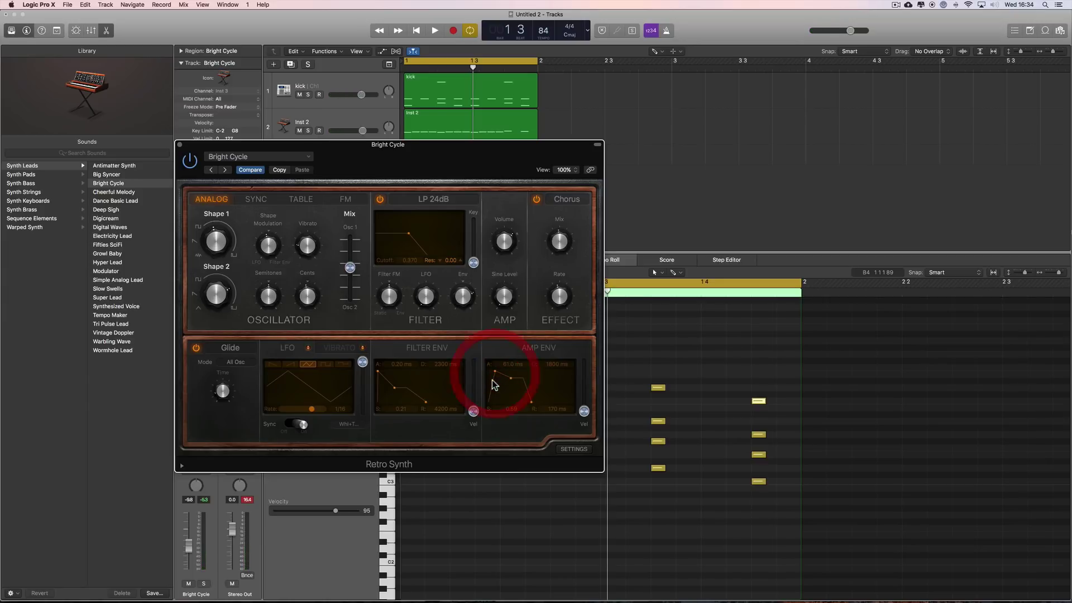
{"action": "key", "text": "space"}
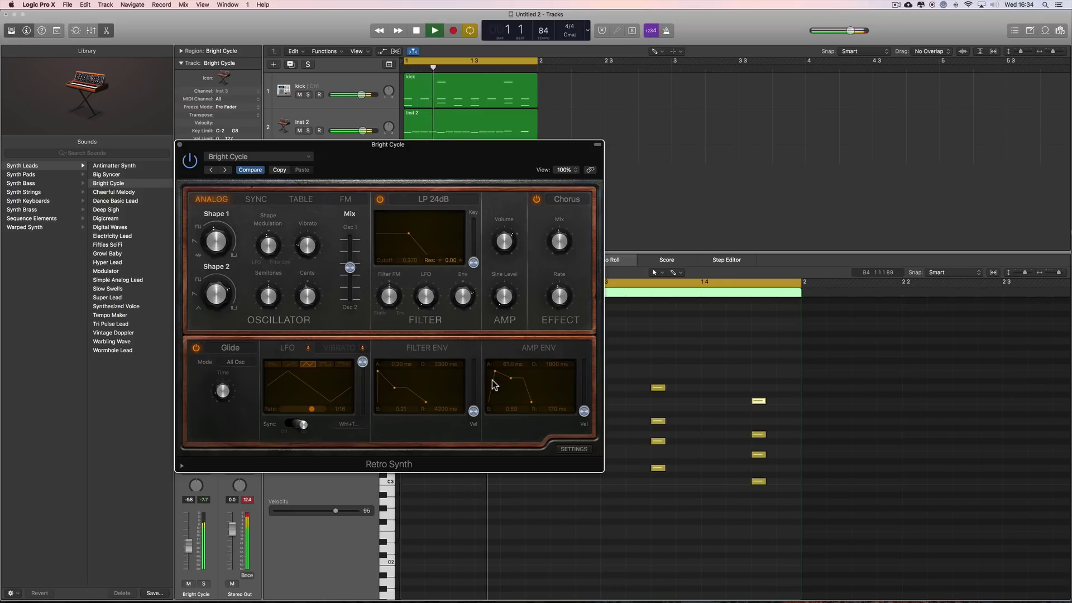
{"action": "left_click_drag", "start_coordinate": [494, 372], "coordinate": [497, 377]}
{"action": "key", "text": "space"}
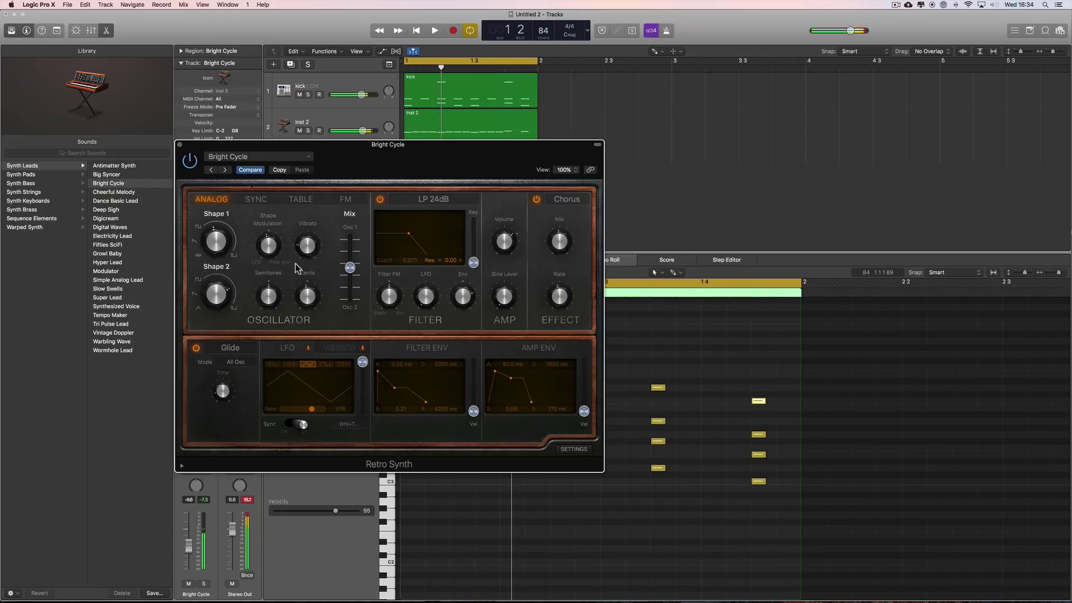
Step: Close the Retro Synth window, show the kick region in the piano roll and audition the Clap 2 note on beat 2
{"action": "left_click", "coordinate": [178, 144]}
{"action": "left_click", "coordinate": [491, 102]}
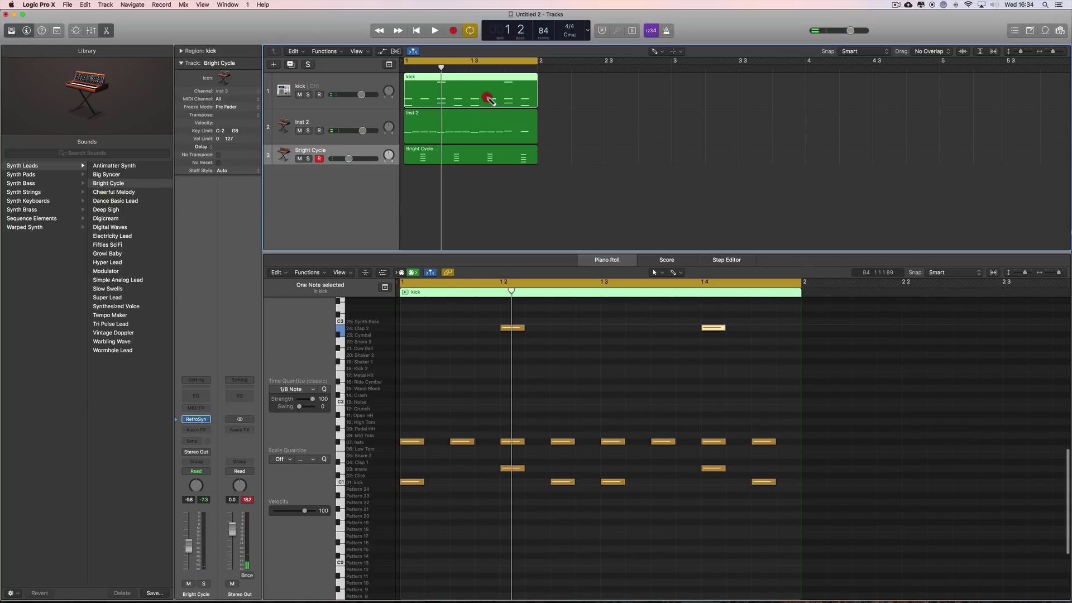
{"action": "scroll", "coordinate": [526, 369], "scroll_direction": "up", "scroll_amount": 2}
{"action": "left_click", "coordinate": [519, 366]}
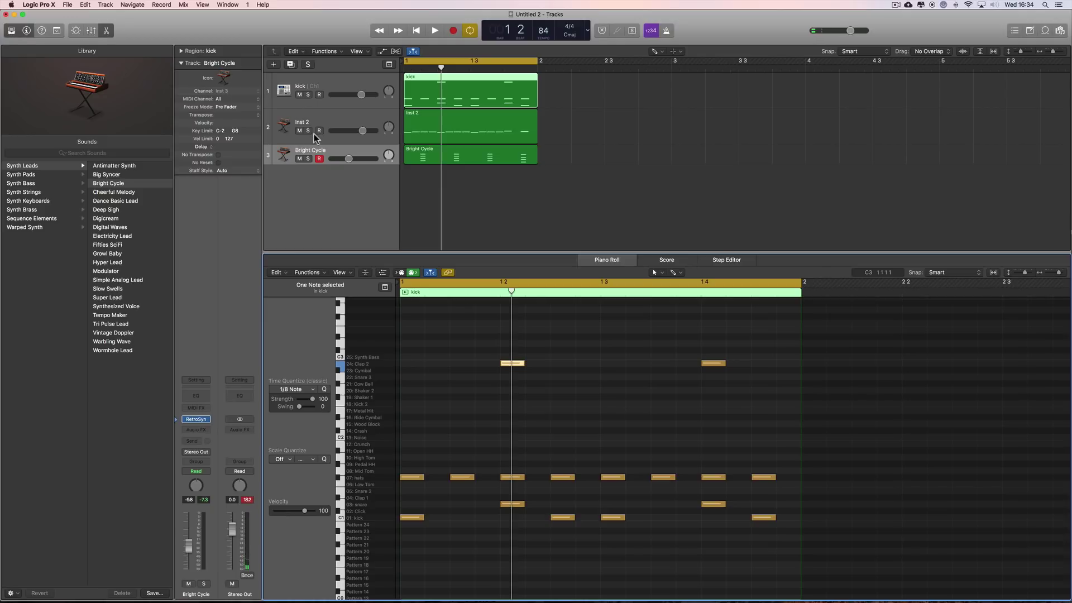
Step: In the mixer, rename the Inst 2 channel as bass and raise the clap channel's volume to about -9.8 dB
{"action": "left_click", "coordinate": [92, 31]}
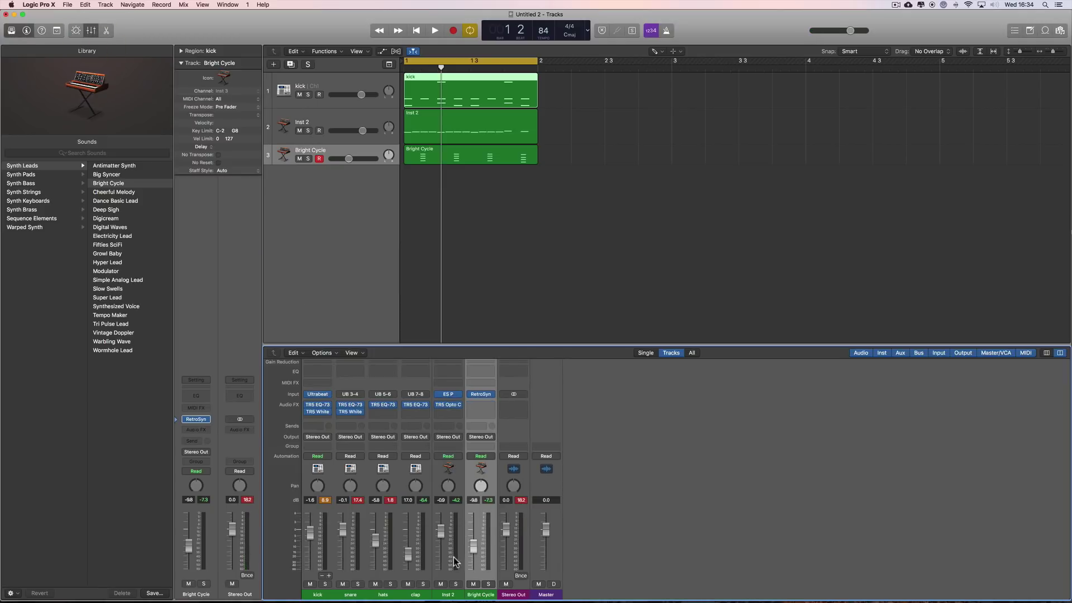
{"action": "left_click", "coordinate": [447, 595]}
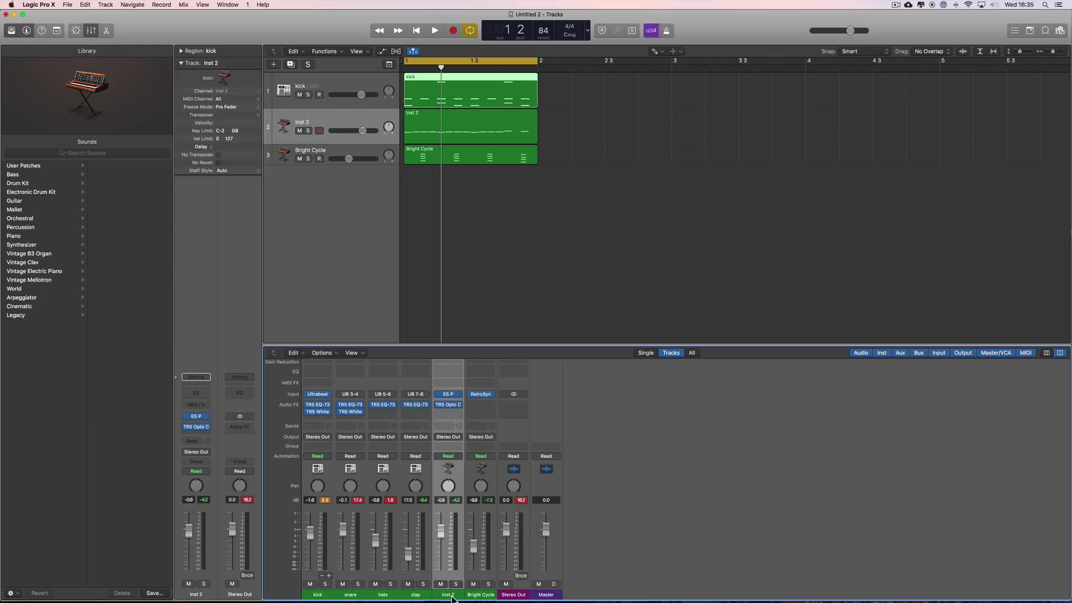
{"action": "type", "text": "bass"}
{"action": "left_click", "coordinate": [414, 595]}
{"action": "left_click_drag", "start_coordinate": [408, 550], "coordinate": [408, 540]}
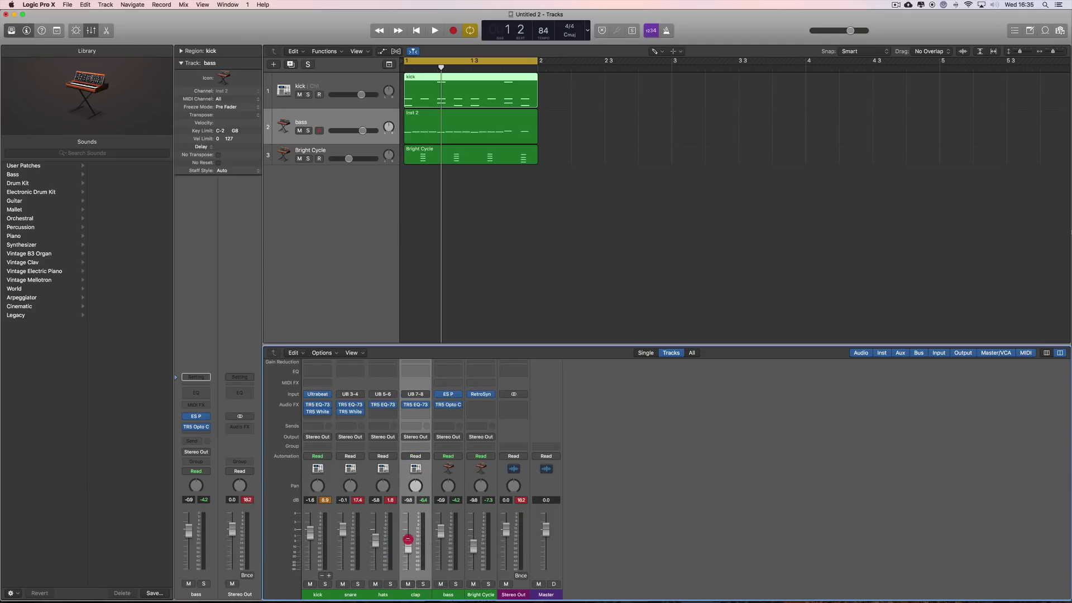
Step: Shorten the kick region's Clap 2 notes on beats 2 and 4 and add claps on the remaining three sixteenths of beat 2
{"action": "double_click", "coordinate": [447, 84]}
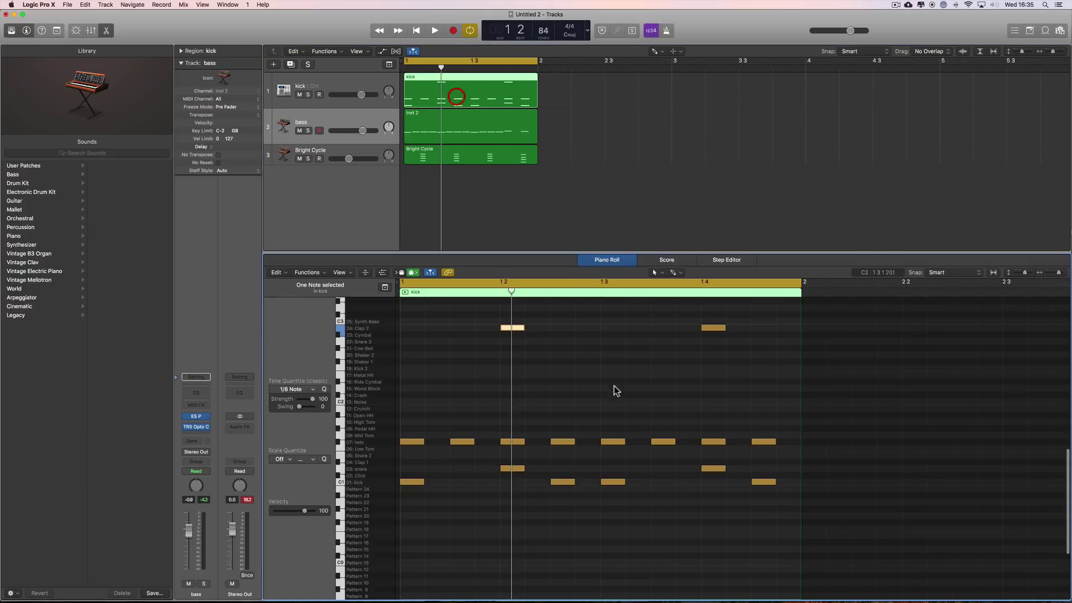
{"action": "left_click", "coordinate": [517, 328]}
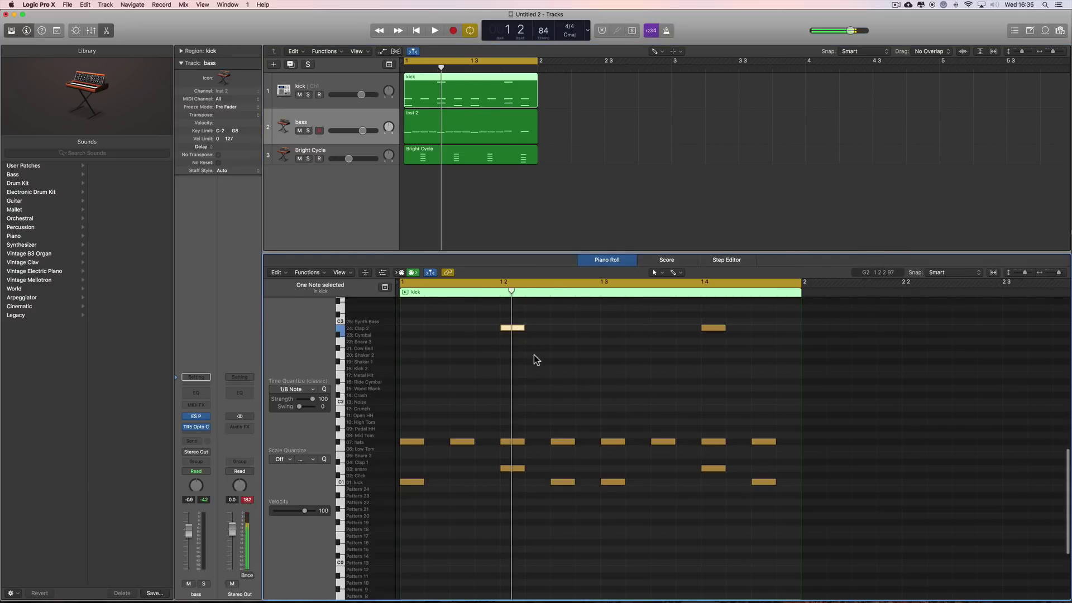
{"action": "right_click", "coordinate": [533, 358]}
{"action": "left_click", "coordinate": [546, 342]}
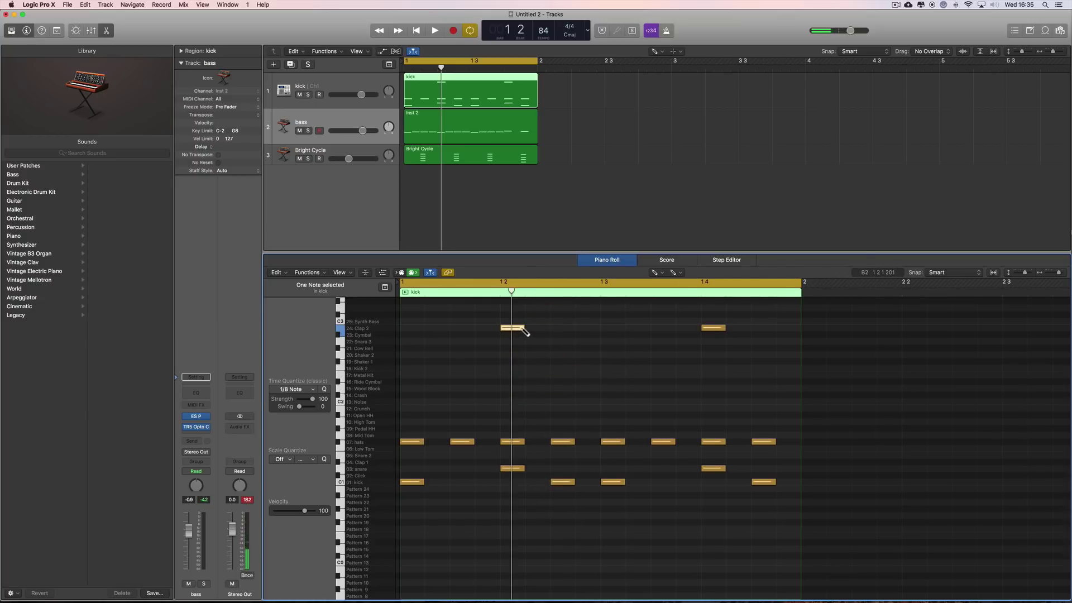
{"action": "left_click_drag", "start_coordinate": [524, 330], "coordinate": [517, 329]}
{"action": "left_click", "coordinate": [529, 328]}
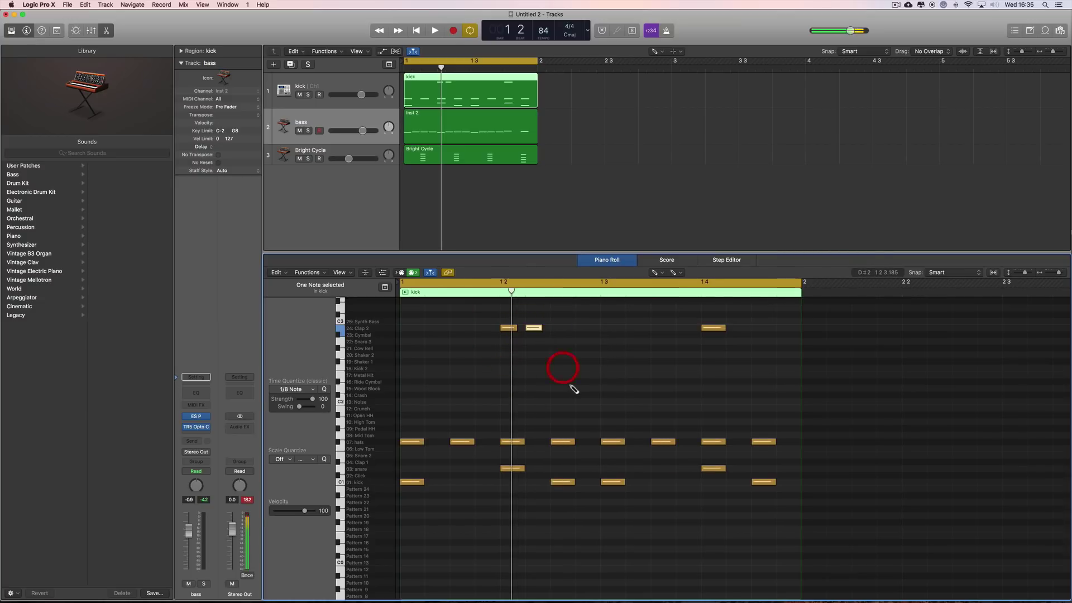
{"action": "key", "text": "space"}
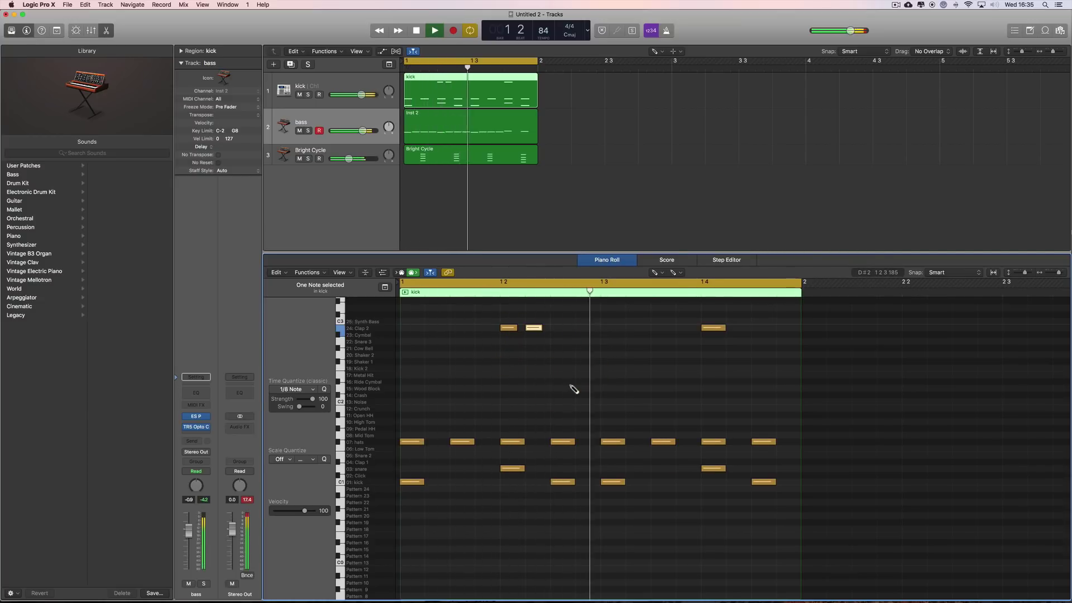
{"action": "key", "text": "space"}
{"action": "left_click_drag", "start_coordinate": [724, 328], "coordinate": [719, 329]}
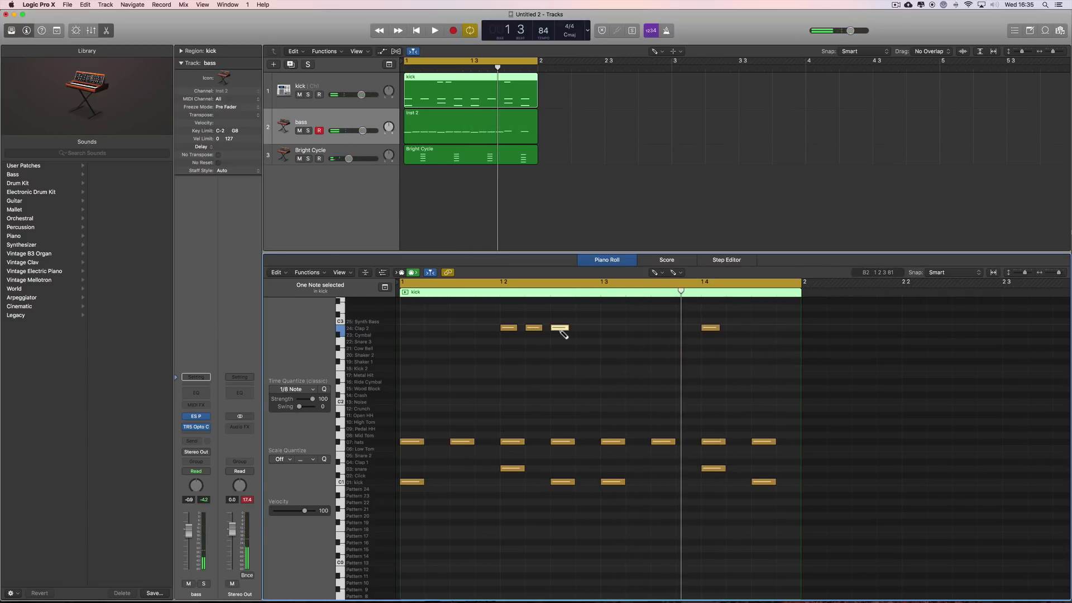
{"action": "left_click", "coordinate": [584, 329]}
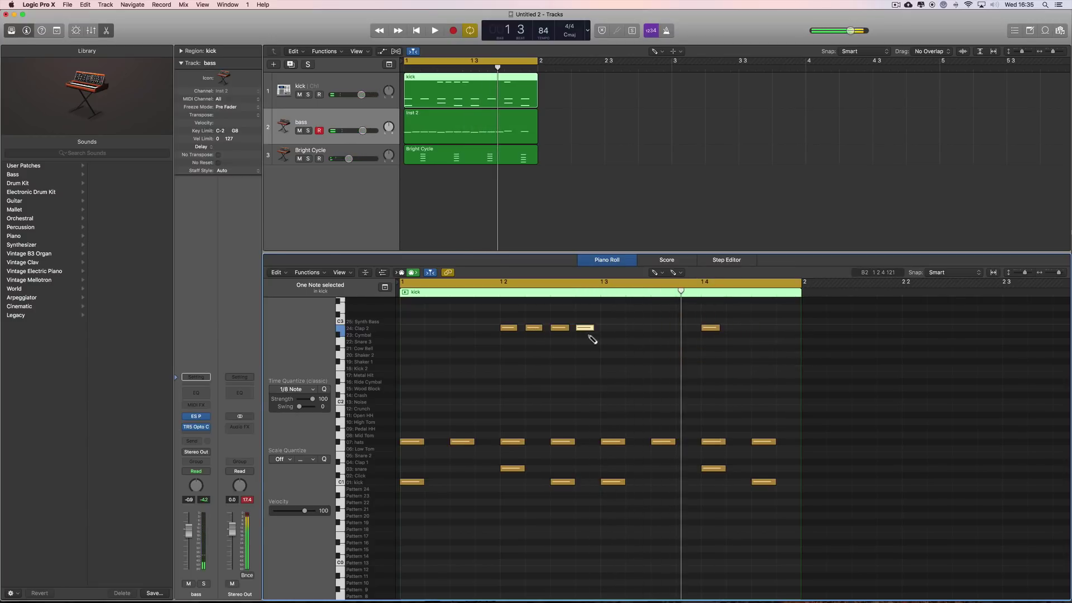
Step: Lower the velocity of the last two Clap 2 notes in beat 2 to about 71 and play the loop
{"action": "right_click", "coordinate": [562, 385]}
{"action": "left_click", "coordinate": [558, 351]}
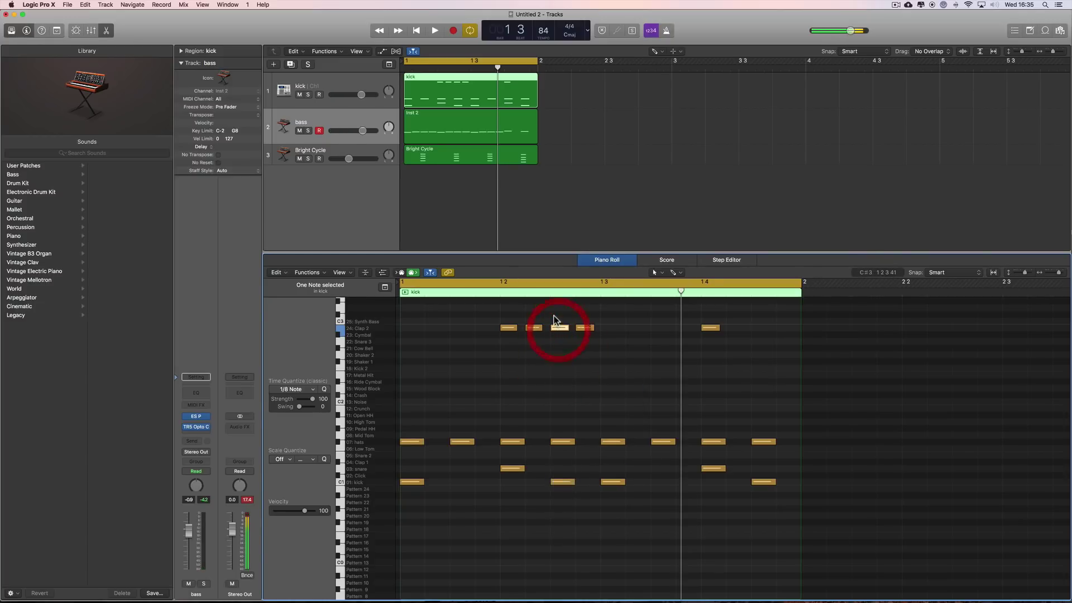
{"action": "left_click_drag", "start_coordinate": [556, 318], "coordinate": [596, 348]}
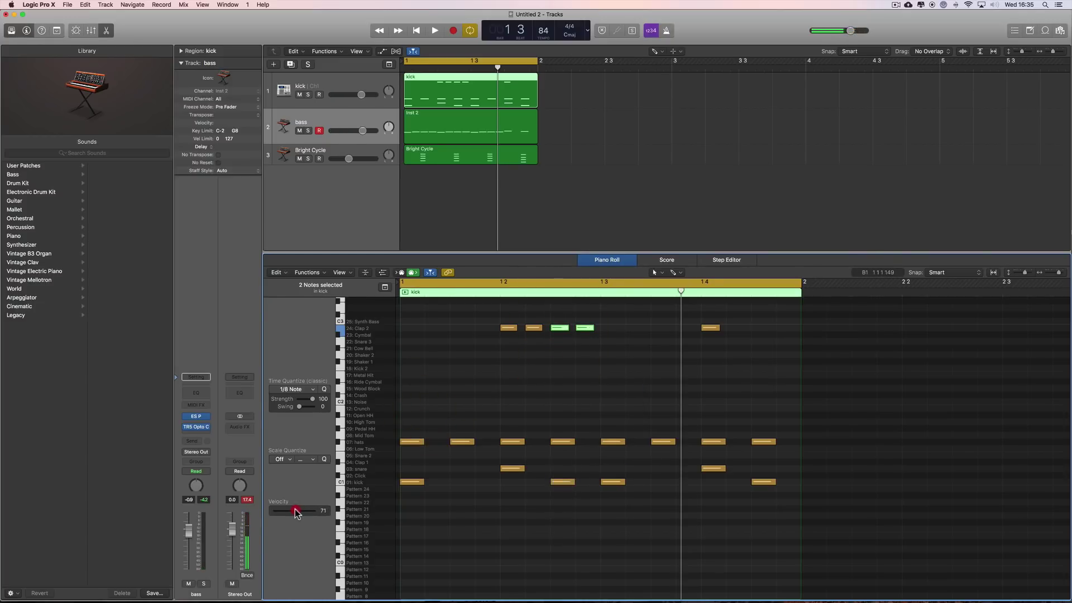
{"action": "left_click", "coordinate": [533, 328]}
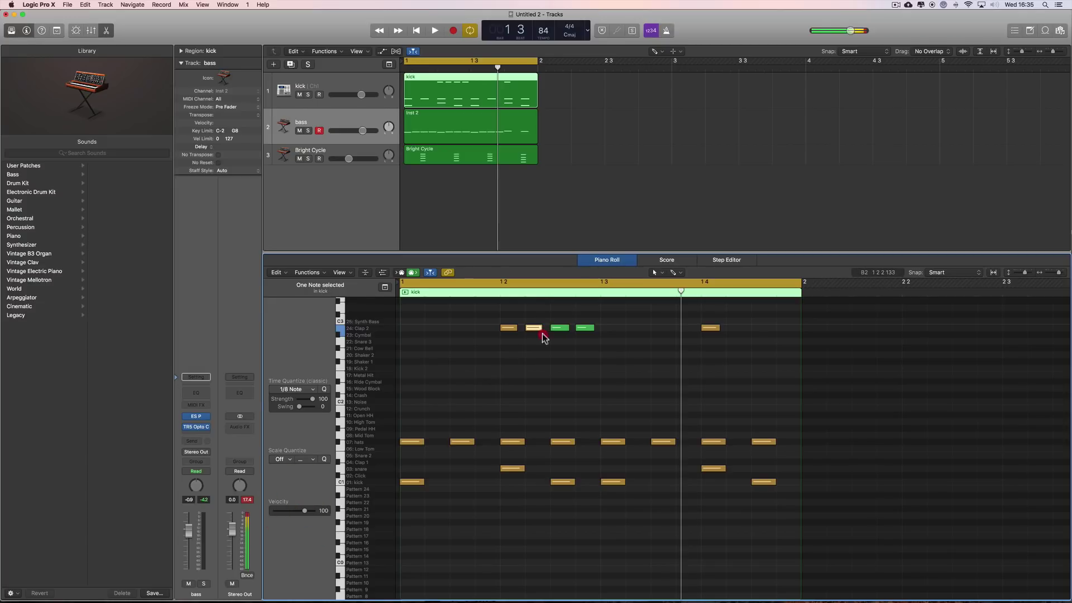
{"action": "key", "text": "space"}
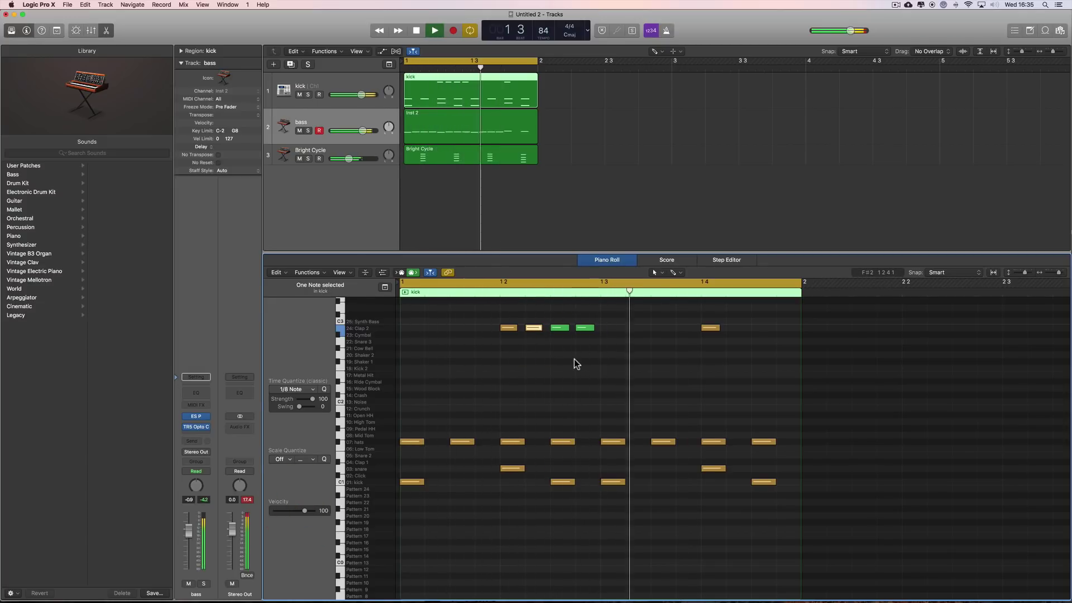
Step: Add short Clap 2 notes on the third and fourth sixteenths of beat 4
{"action": "key", "text": "t"}
{"action": "left_click", "coordinate": [702, 383]}
{"action": "left_click", "coordinate": [733, 327]}
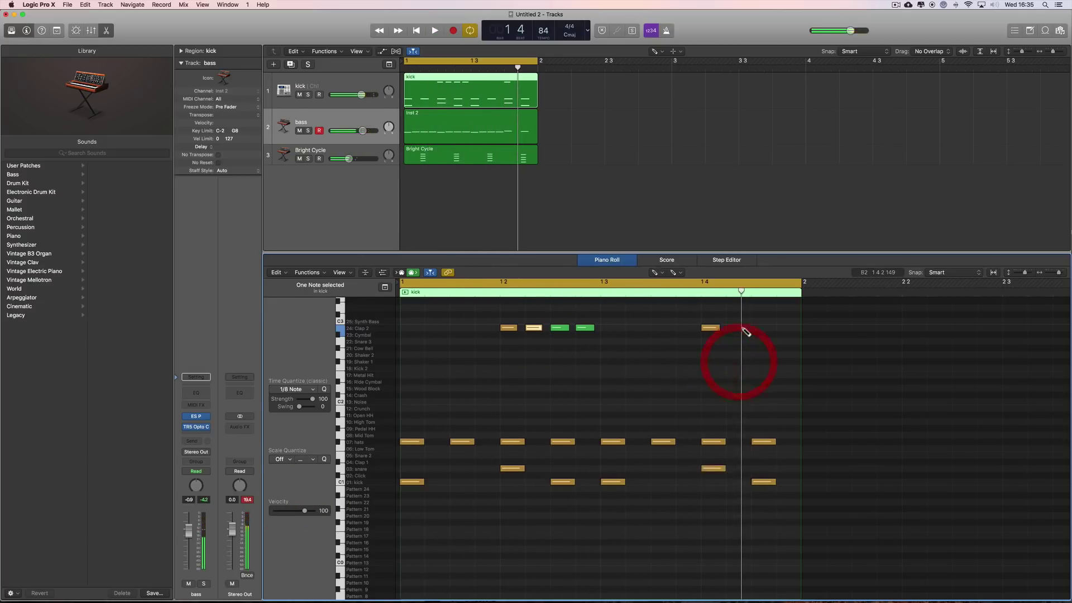
{"action": "left_click", "coordinate": [757, 328]}
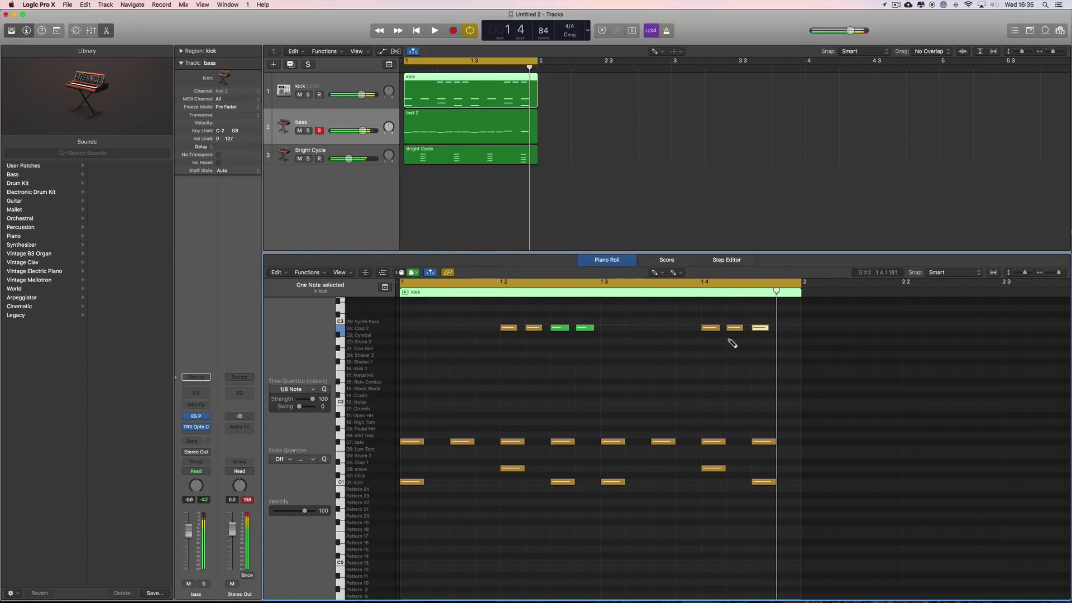
{"action": "left_click_drag", "start_coordinate": [741, 330], "coordinate": [783, 332]}
Step: Play the loop, remove the Clap 2 note on the second sixteenth of beat 2, and play it again
{"action": "key", "text": "space"}
{"action": "key", "text": "space"}
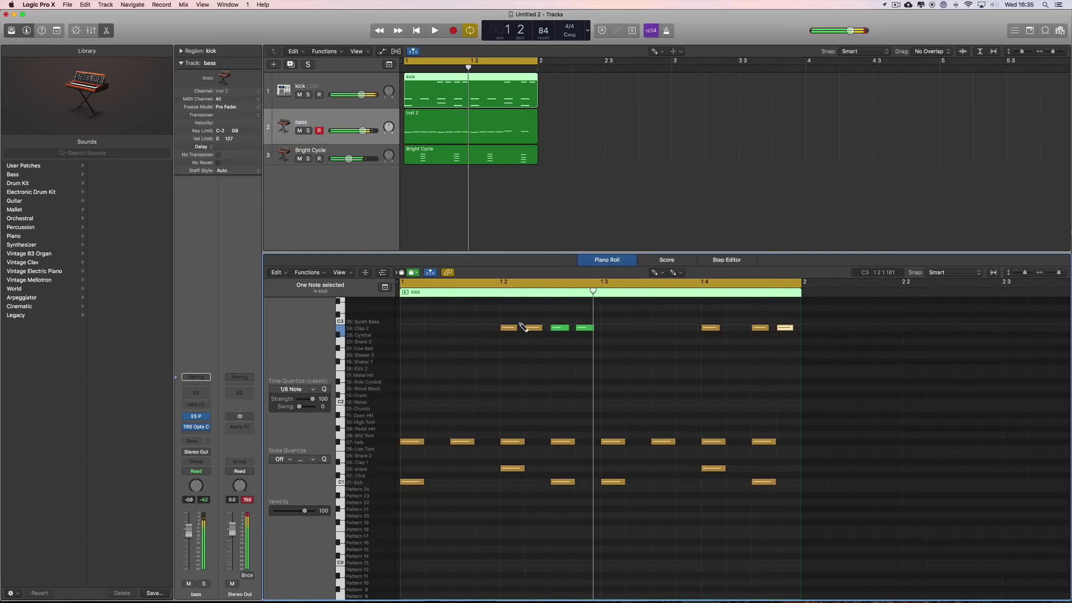
{"action": "left_click", "coordinate": [537, 329]}
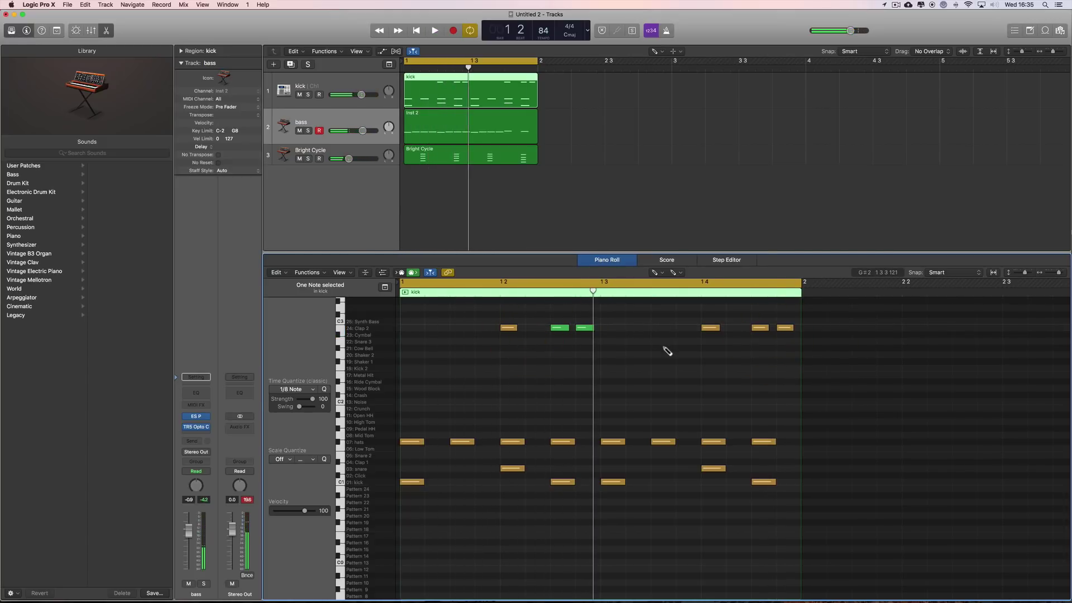
{"action": "key", "text": "space"}
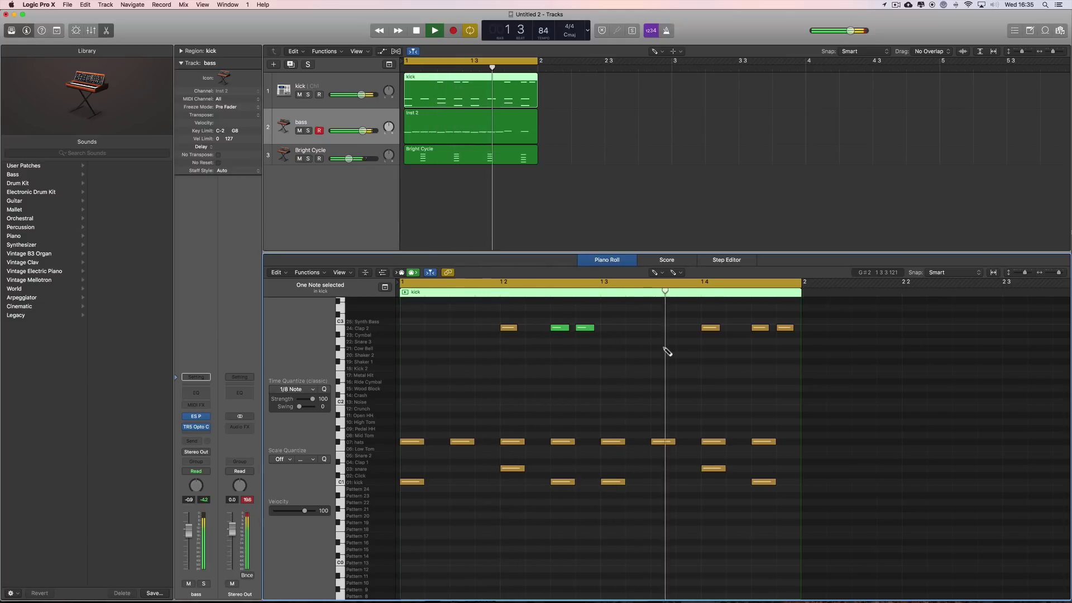
Step: Remove the Clap 2 note from the last sixteenth of beat 4 in the kick region
{"action": "left_click", "coordinate": [783, 327]}
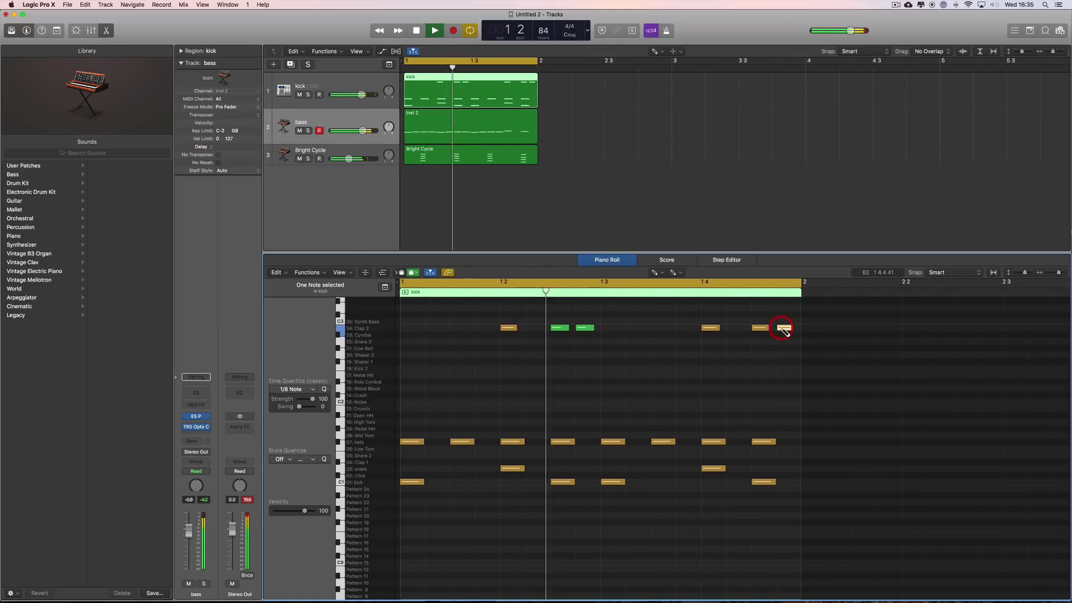
{"action": "left_click", "coordinate": [783, 328]}
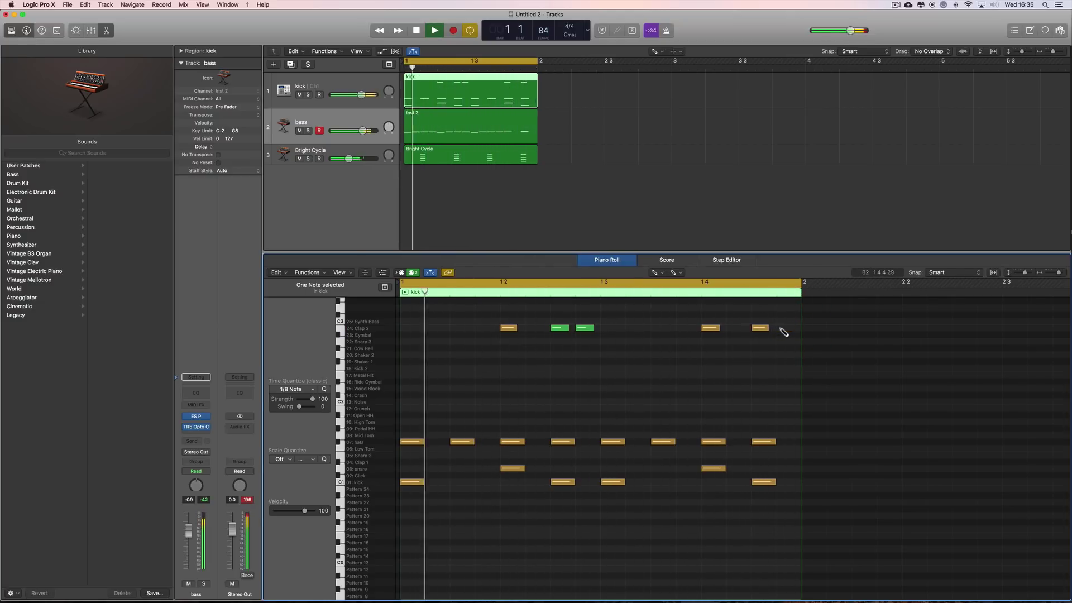
Step: Try extra Clap 2 notes on the second sixteenths of beats 4 and 2 during playback
{"action": "left_click", "coordinate": [734, 328]}
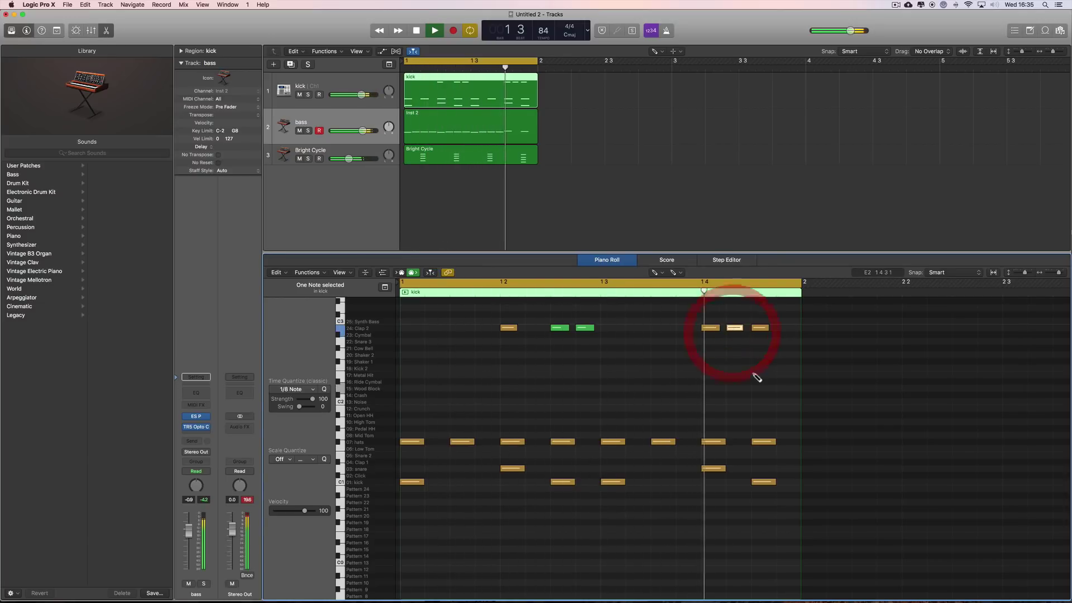
{"action": "left_click", "coordinate": [534, 328]}
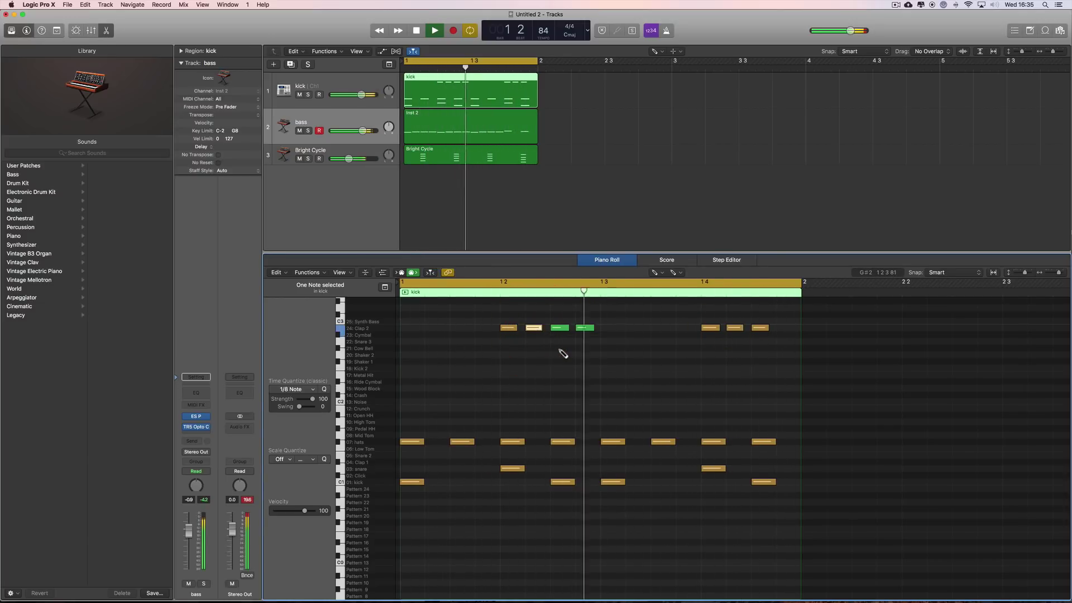
{"action": "key", "text": "space"}
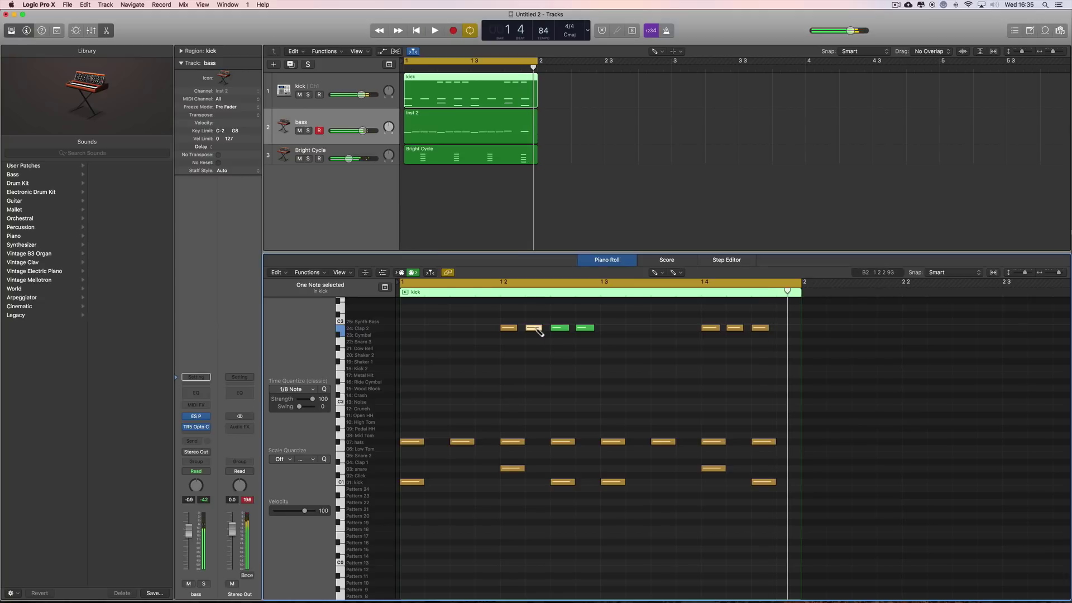
{"action": "left_click", "coordinate": [534, 328]}
{"action": "left_click", "coordinate": [735, 328]}
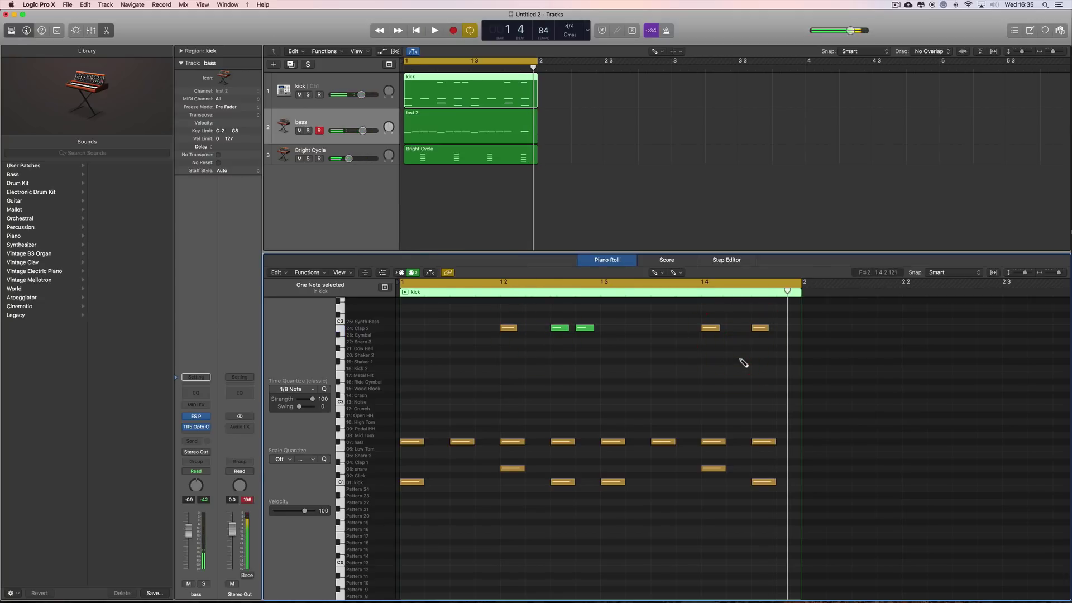
Step: During playback, add a Clap 2 note on the second sixteenth of beat 4 and mute the one on its third sixteenth
{"action": "key", "text": "space"}
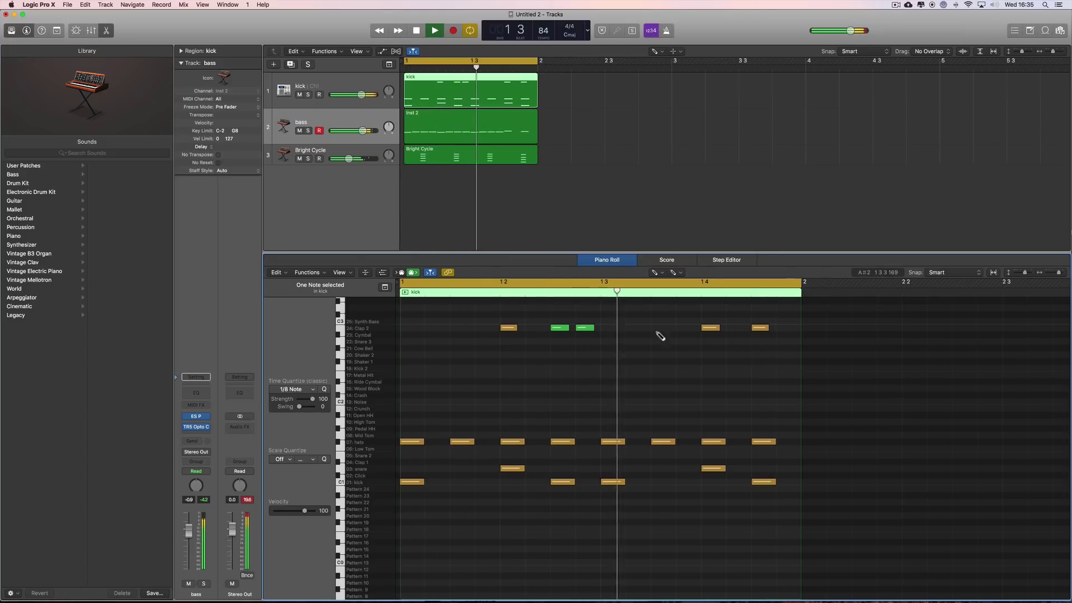
{"action": "left_click", "coordinate": [735, 327]}
{"action": "right_click", "coordinate": [753, 350]}
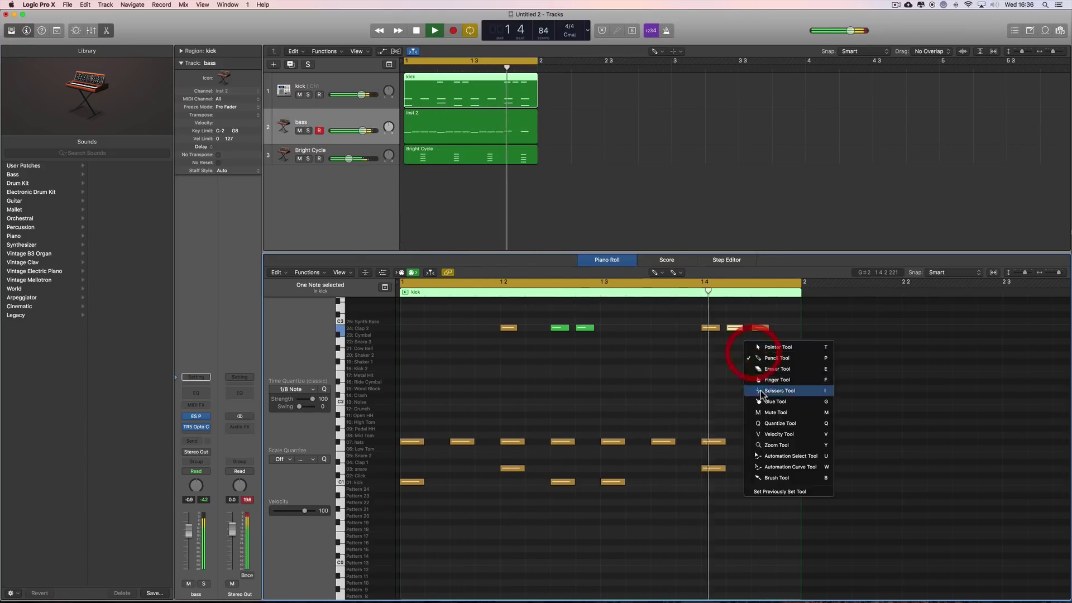
{"action": "left_click", "coordinate": [762, 412]}
{"action": "left_click", "coordinate": [760, 328]}
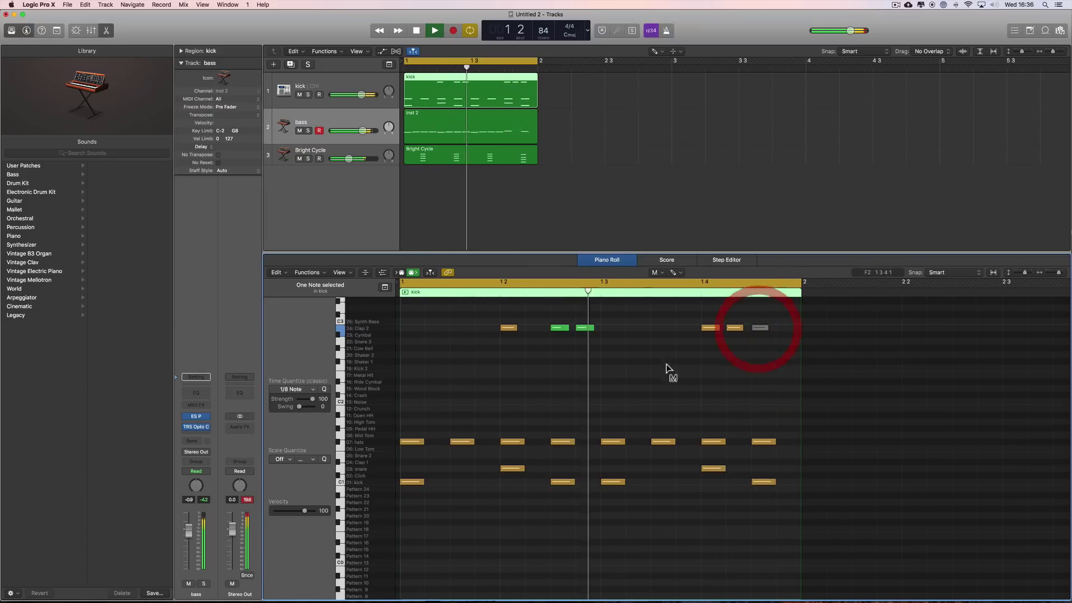
{"action": "key", "text": "space"}
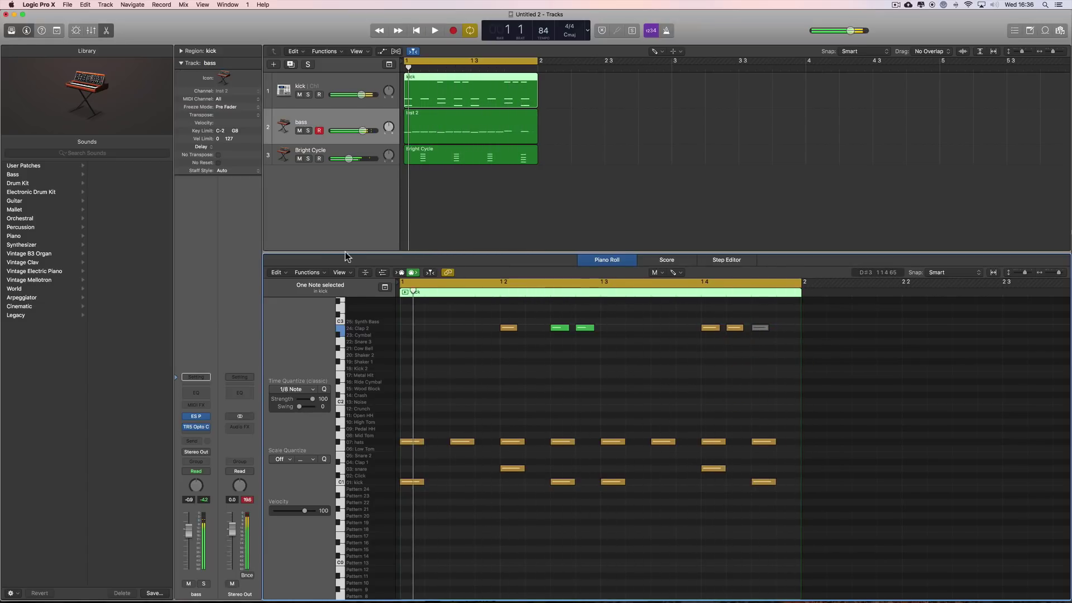
Step: On the clap channel's EQ-73, set the high-mid gain to 9.3 and the high shelf to -0.4, and raise the output level during playback
{"action": "left_click", "coordinate": [91, 32]}
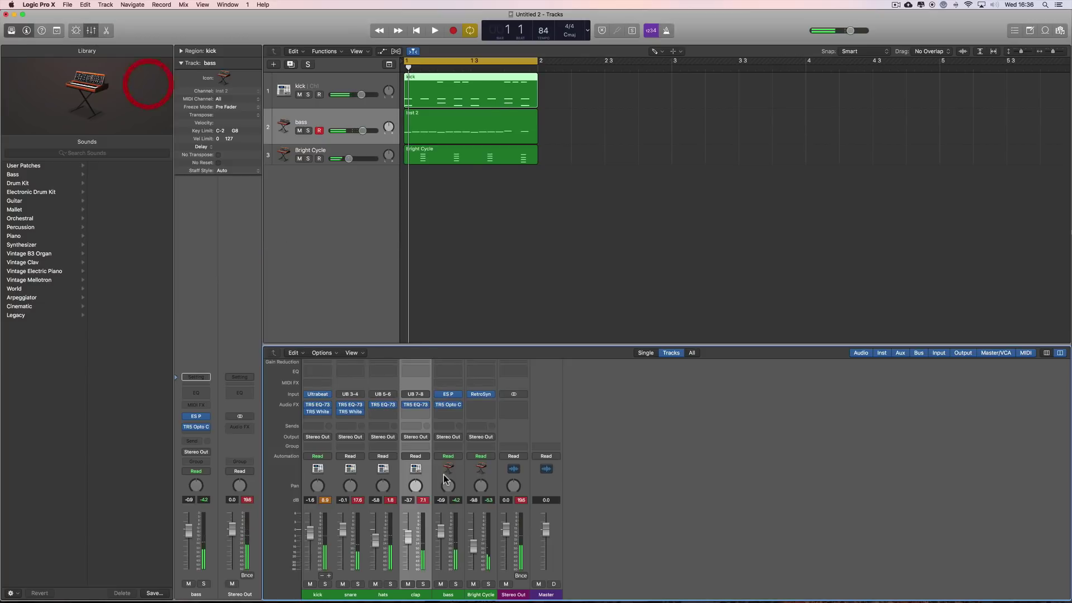
{"action": "left_click", "coordinate": [417, 407]}
{"action": "left_click_drag", "start_coordinate": [718, 225], "coordinate": [721, 249]}
{"action": "key", "text": "space"}
{"action": "left_click_drag", "start_coordinate": [609, 215], "coordinate": [641, 222]}
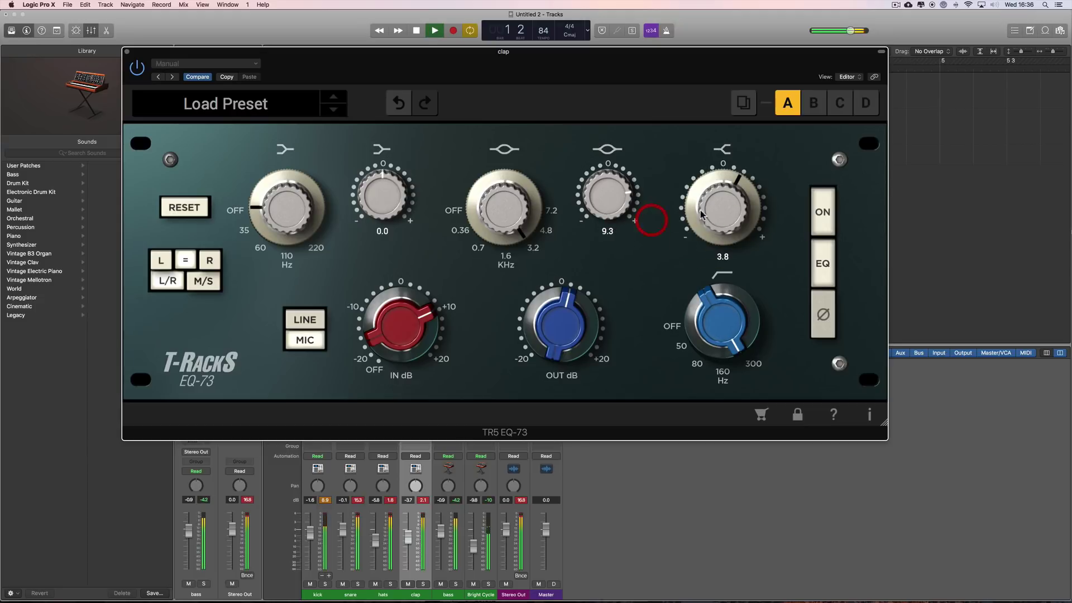
{"action": "left_click_drag", "start_coordinate": [720, 208], "coordinate": [720, 218]}
{"action": "left_click_drag", "start_coordinate": [569, 304], "coordinate": [574, 289]}
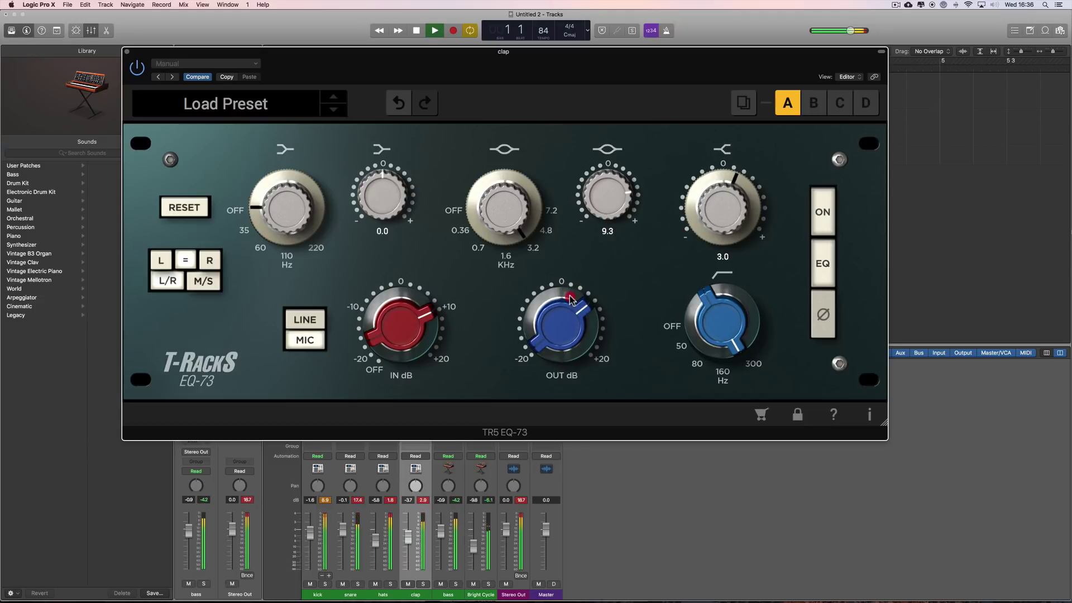
{"action": "left_click_drag", "start_coordinate": [714, 216], "coordinate": [713, 242]}
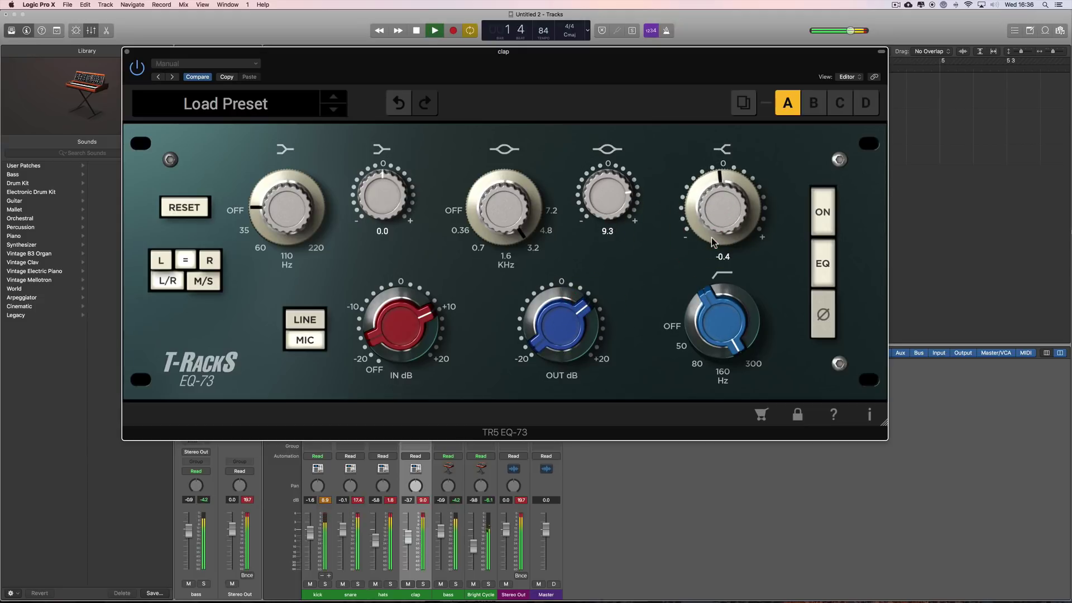
{"action": "left_click", "coordinate": [127, 52]}
Step: Switch the arrangement to the Pointer tool and enlarge the mixer to its full height
{"action": "right_click", "coordinate": [454, 237]}
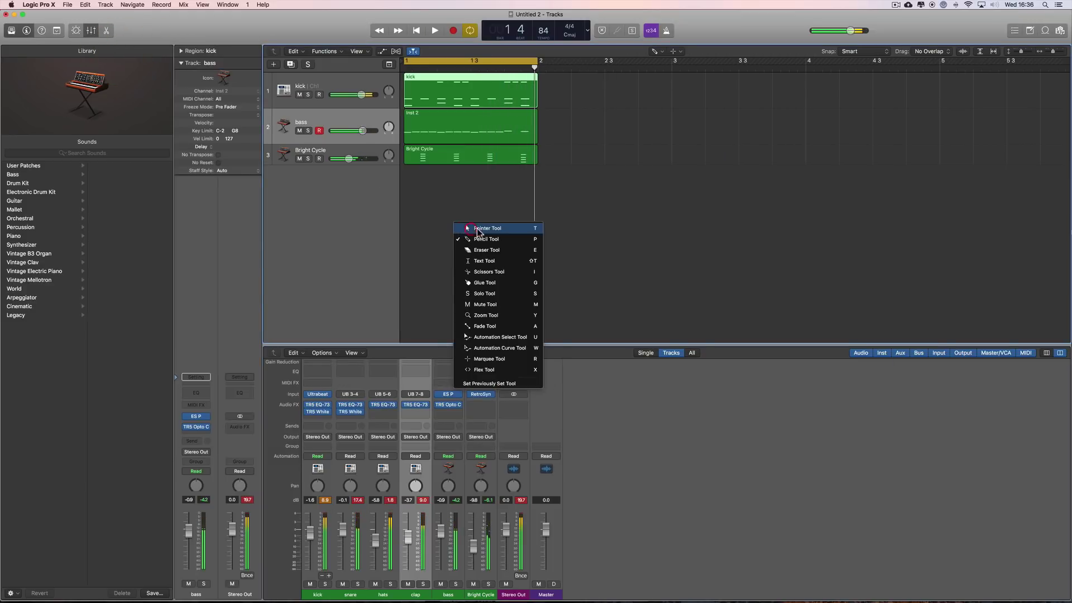
{"action": "left_click", "coordinate": [477, 229]}
{"action": "left_click_drag", "start_coordinate": [411, 343], "coordinate": [408, 262]}
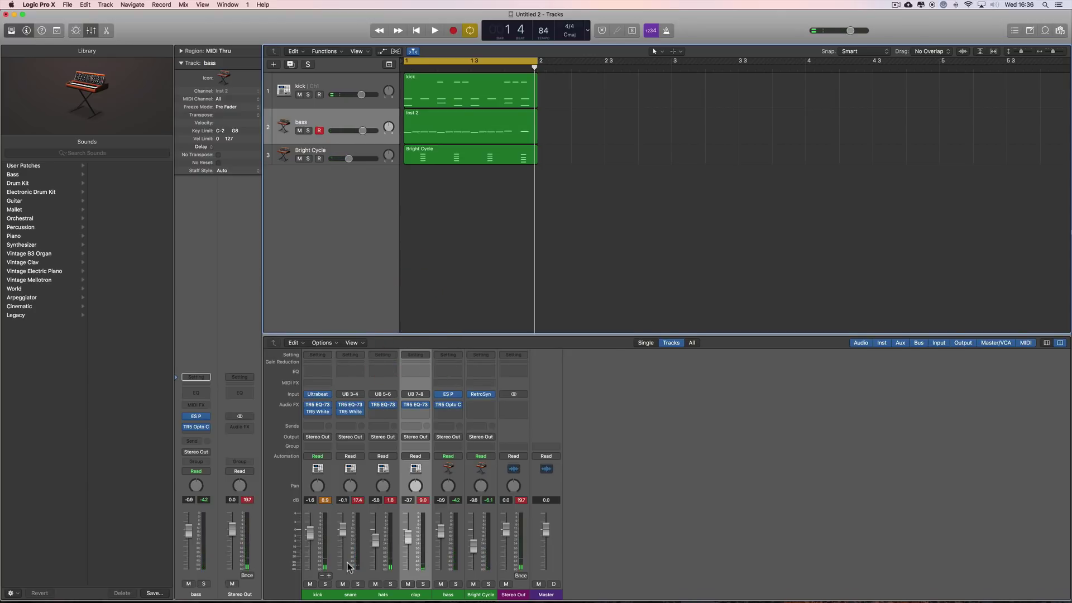
Step: Select the kick, snare, hats, clap and Bright Cycle channels, excluding the bass, and add a send to Bus 1 on all of them
{"action": "left_click", "coordinate": [321, 594]}
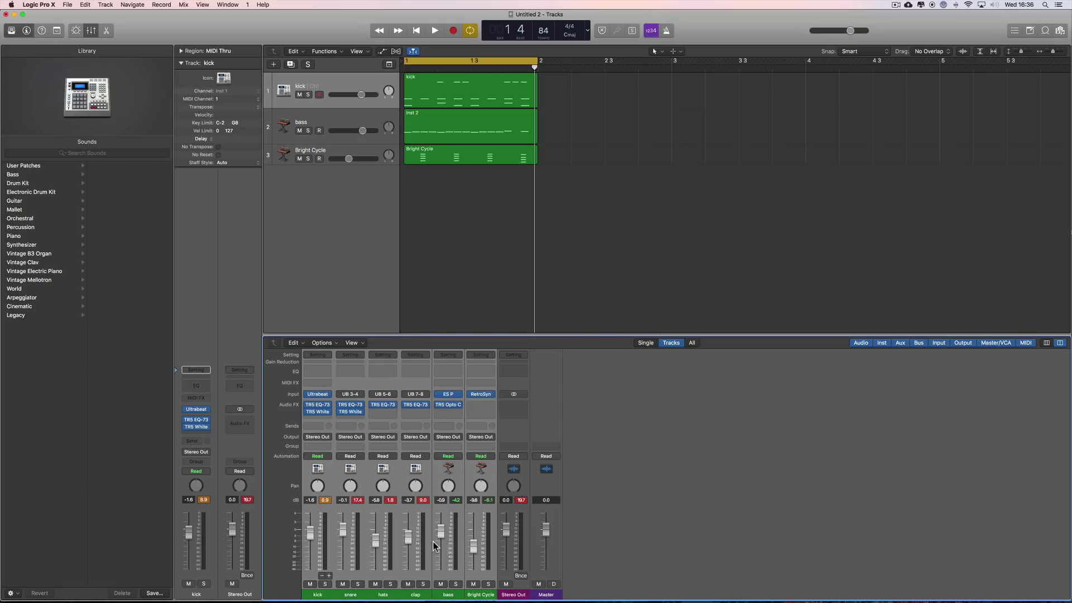
{"action": "right_click", "coordinate": [446, 512]}
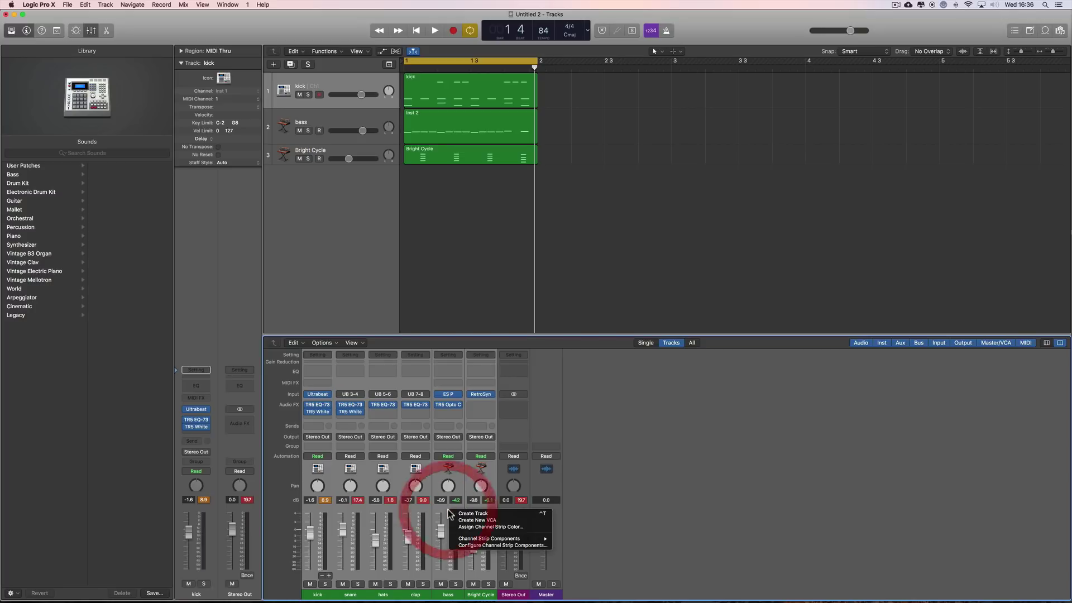
{"action": "left_click", "coordinate": [444, 511]}
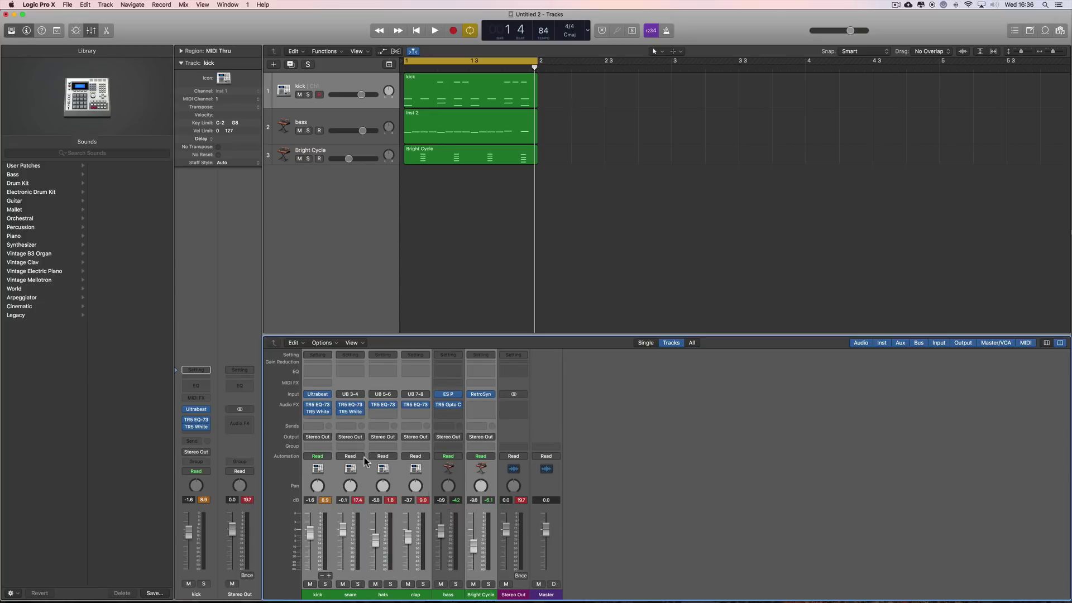
{"action": "left_click", "coordinate": [317, 427]}
{"action": "mouse_move", "coordinate": [326, 459]}
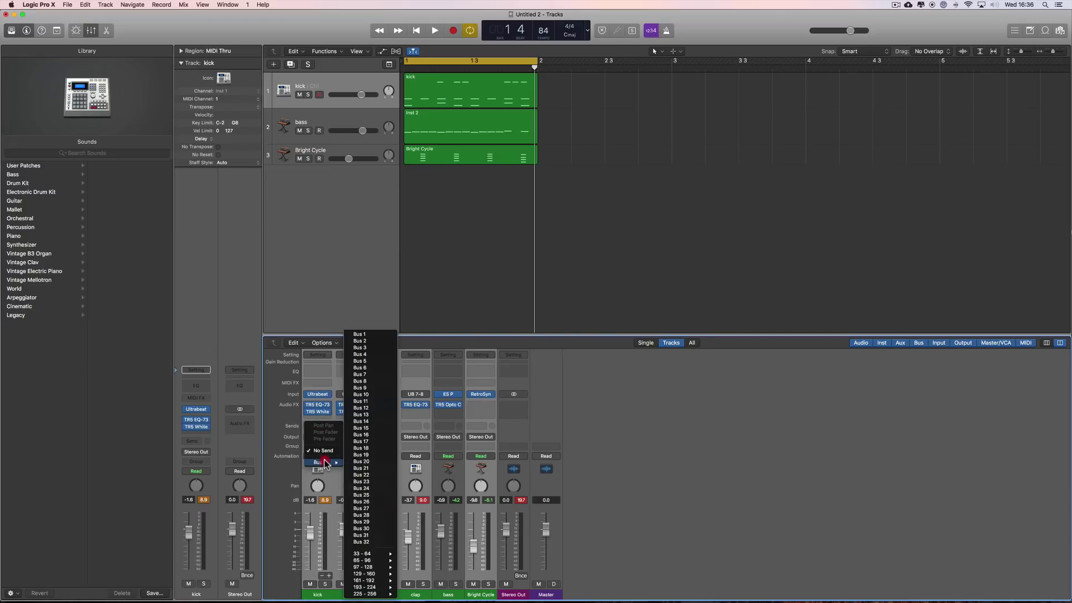
{"action": "left_click", "coordinate": [367, 335]}
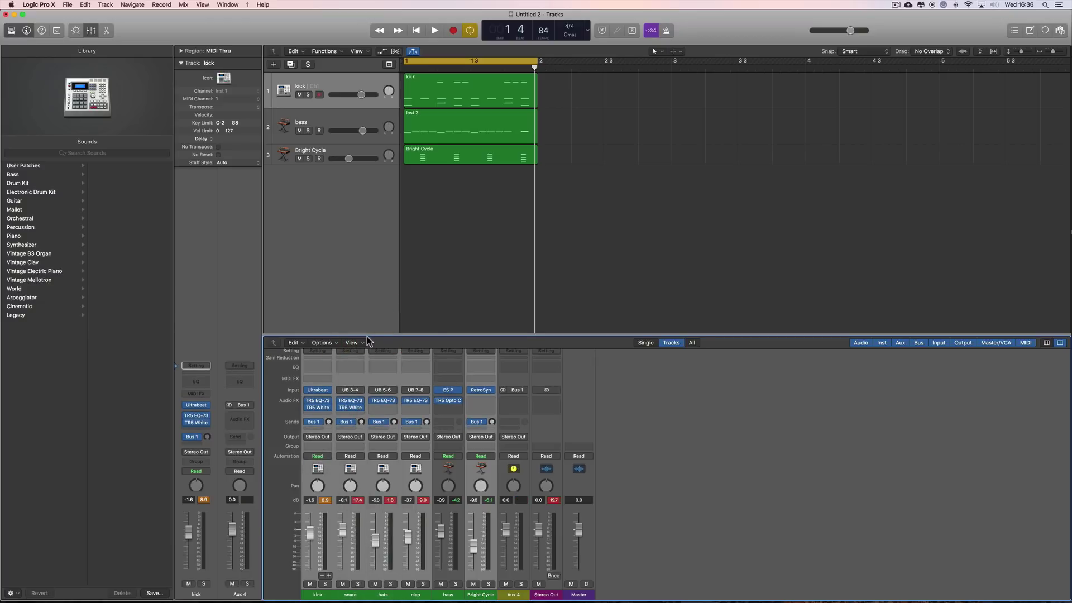
Step: Insert a stereo TR5 CSR Plate reverb from AA_Favourites on the Bus 1 aux channel
{"action": "left_click", "coordinate": [514, 595]}
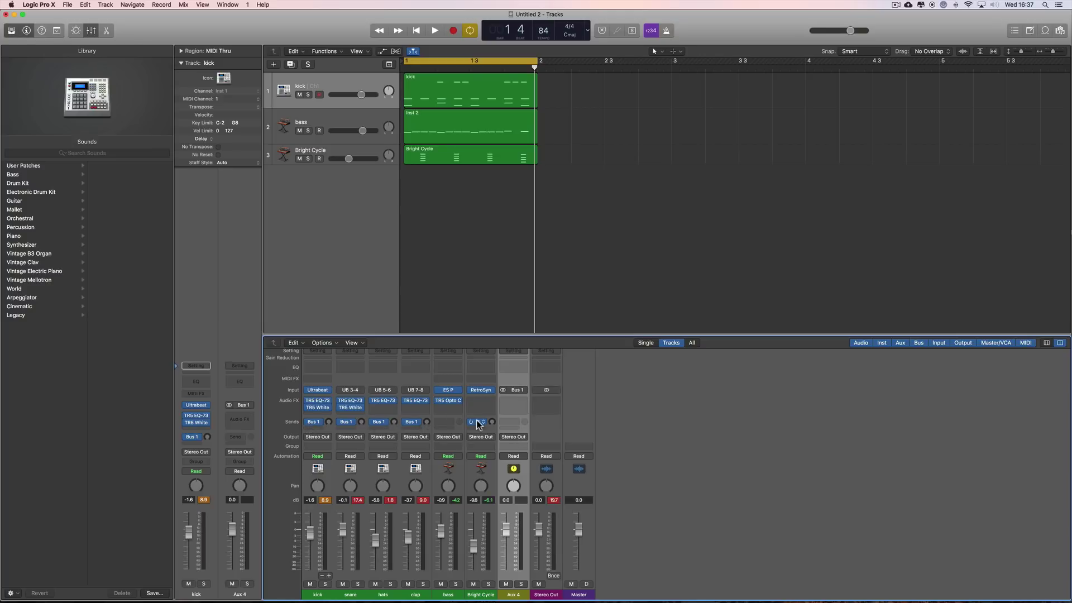
{"action": "left_click", "coordinate": [520, 399]}
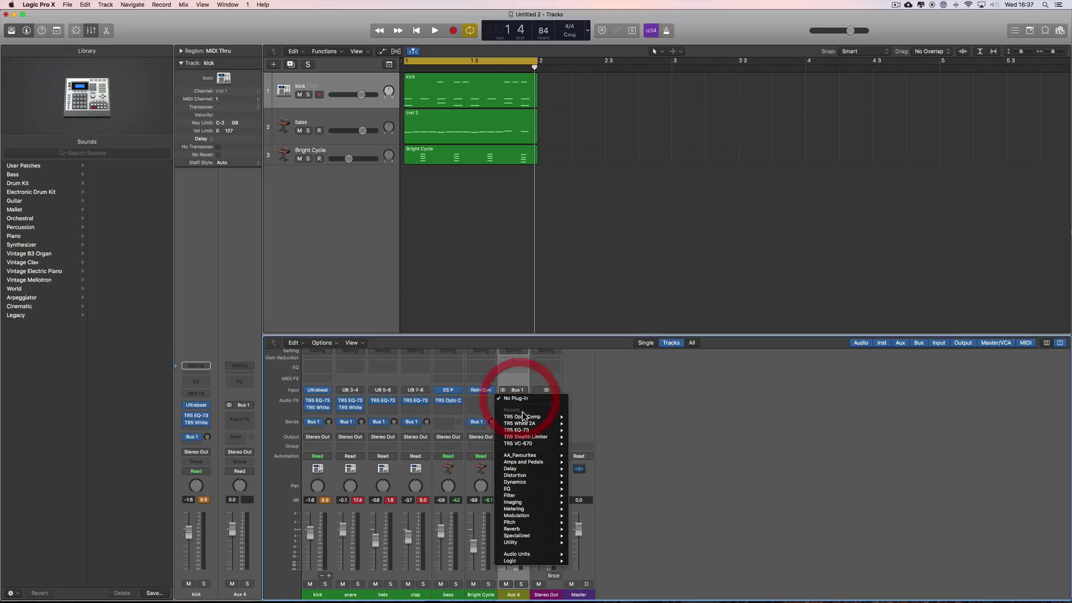
{"action": "mouse_move", "coordinate": [524, 418]}
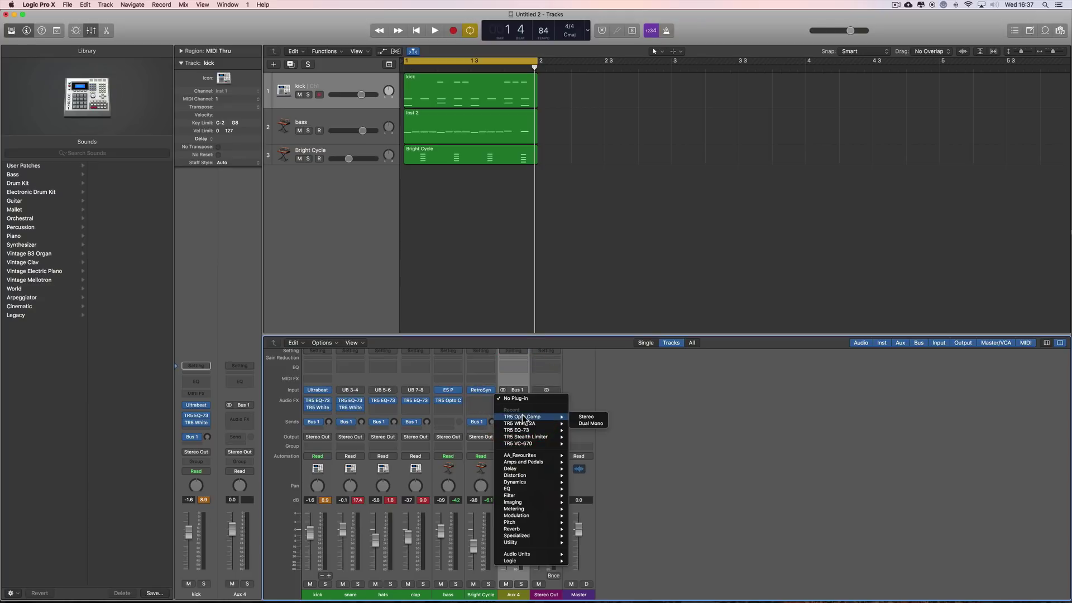
{"action": "mouse_move", "coordinate": [528, 456]}
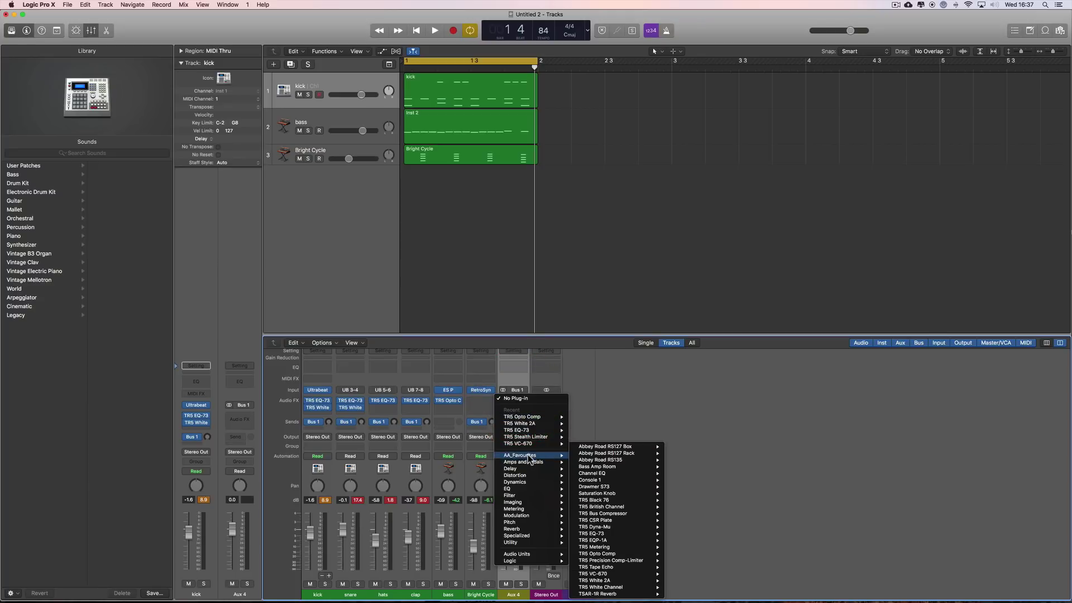
{"action": "mouse_move", "coordinate": [604, 500]}
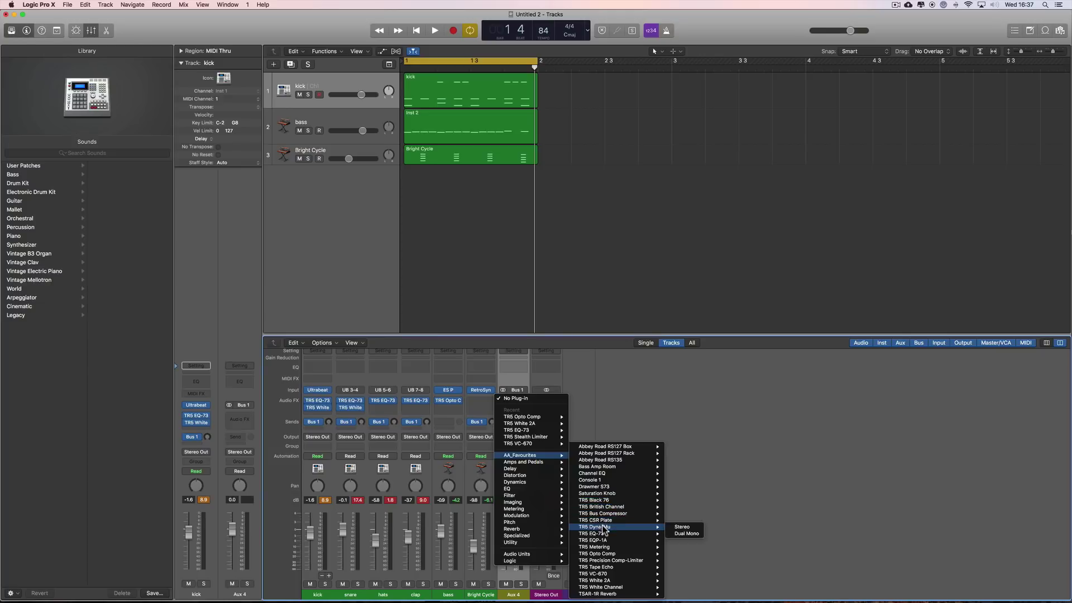
{"action": "left_click", "coordinate": [680, 520]}
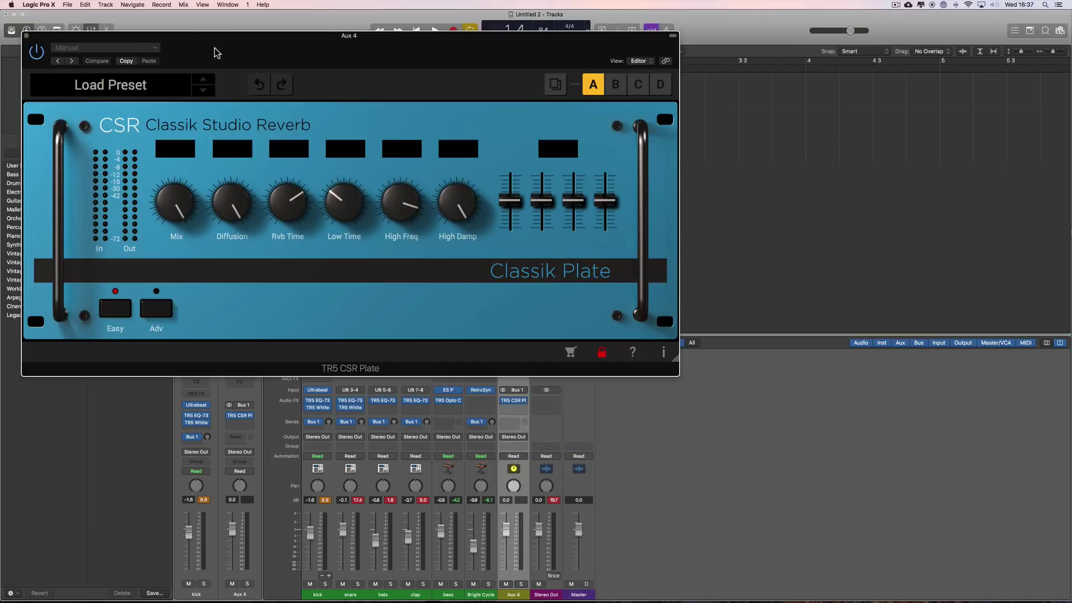
Step: Load the GoldPlate 1 preset from the Send category in the CSR Plate reverb
{"action": "left_click_drag", "start_coordinate": [215, 48], "coordinate": [346, 134]}
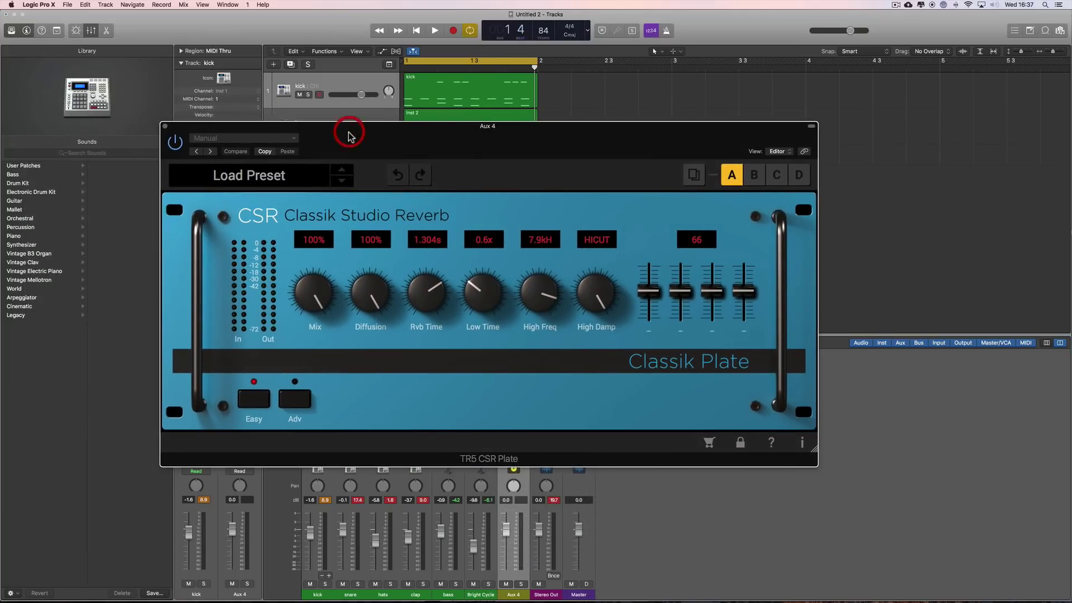
{"action": "left_click", "coordinate": [269, 178]}
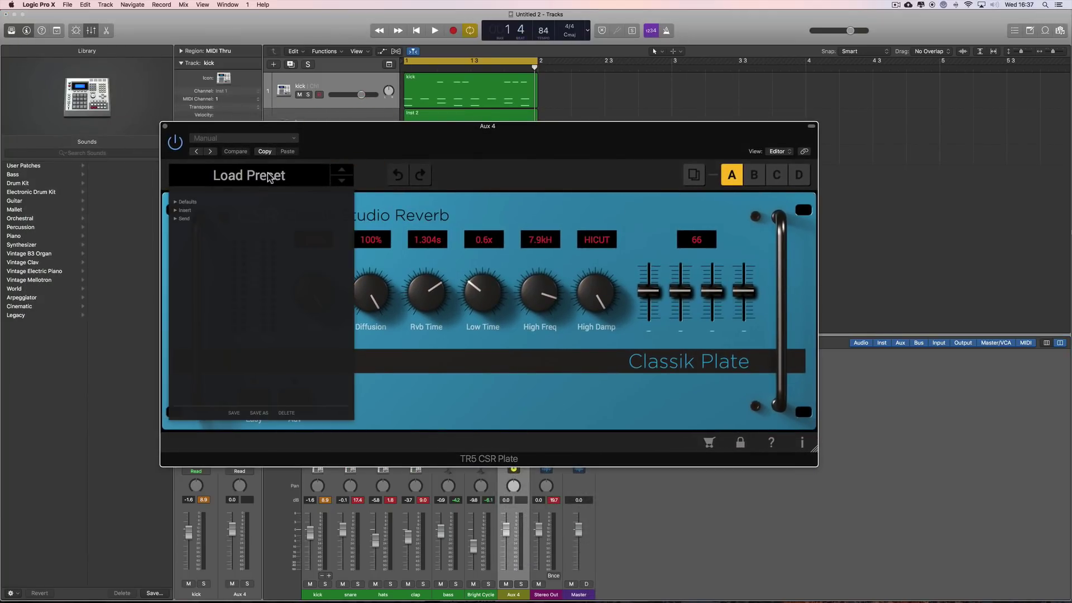
{"action": "left_click", "coordinate": [178, 219]}
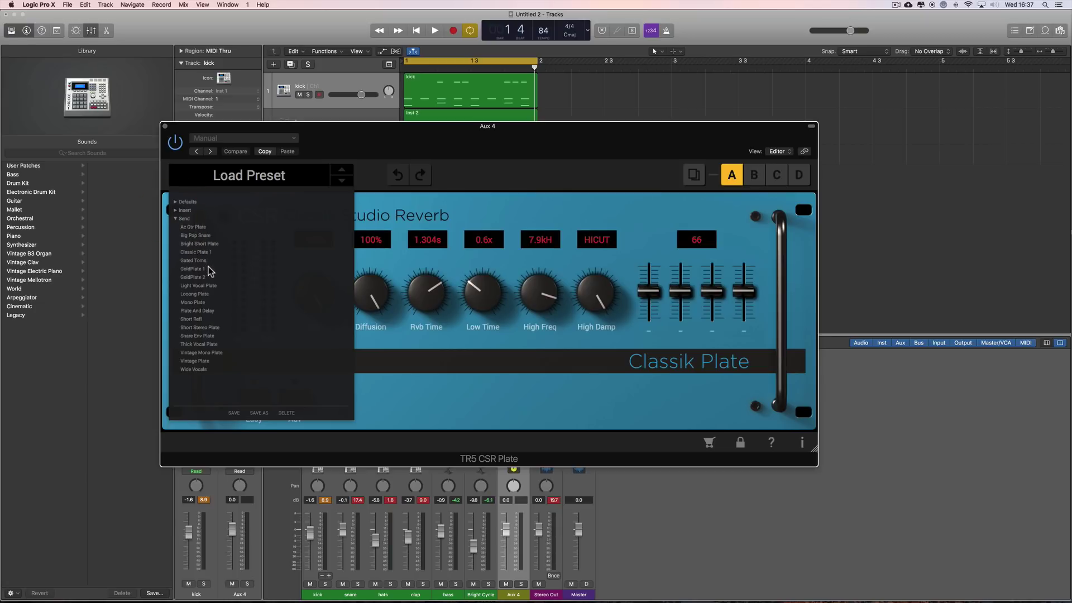
{"action": "left_click", "coordinate": [193, 269]}
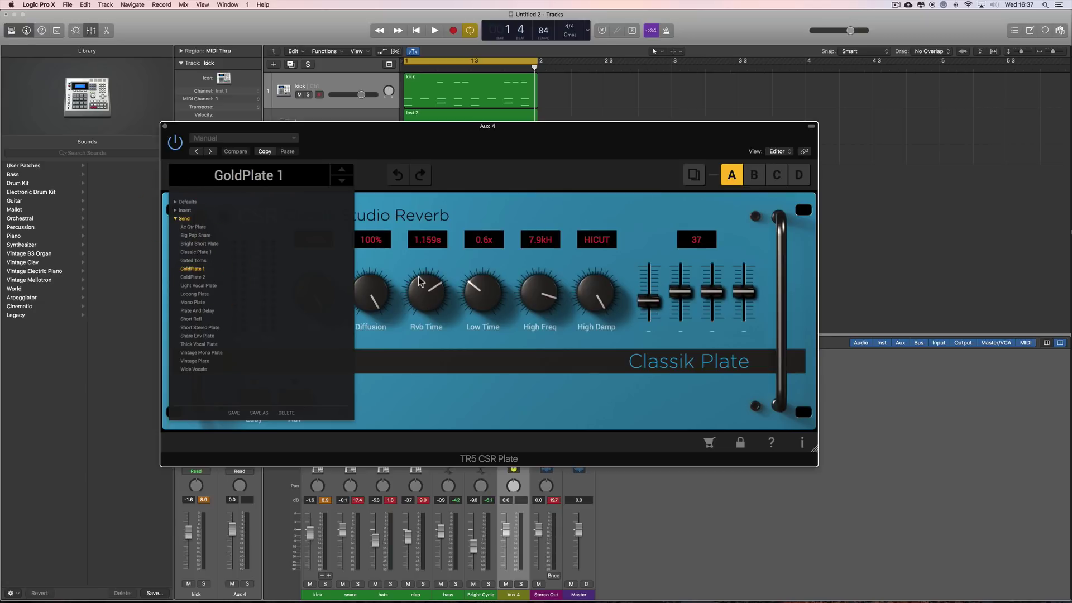
{"action": "left_click", "coordinate": [467, 217]}
Step: In the plate reverb's advanced time settings, set the reverb time to about 2.273 s and close the plug-in
{"action": "left_click", "coordinate": [295, 398]}
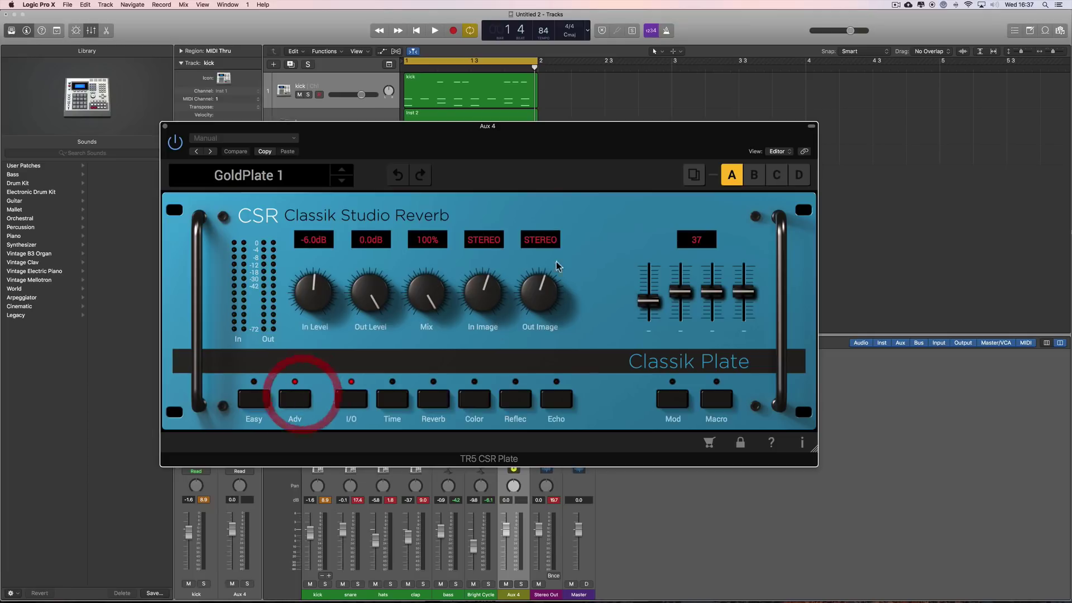
{"action": "left_click", "coordinate": [390, 400]}
{"action": "left_click_drag", "start_coordinate": [312, 293], "coordinate": [315, 289]}
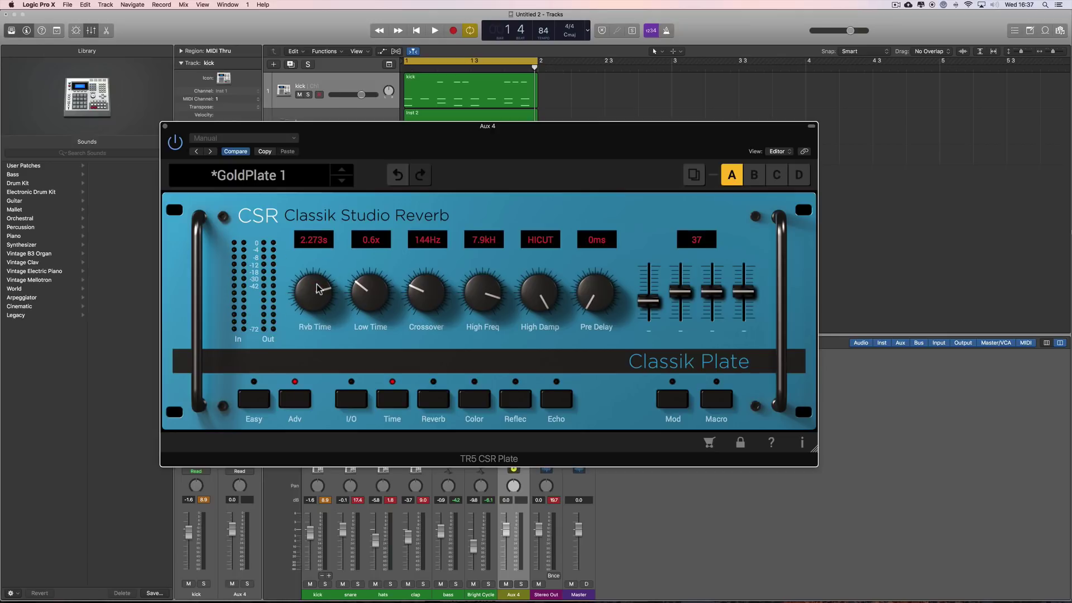
{"action": "left_click", "coordinate": [165, 127]}
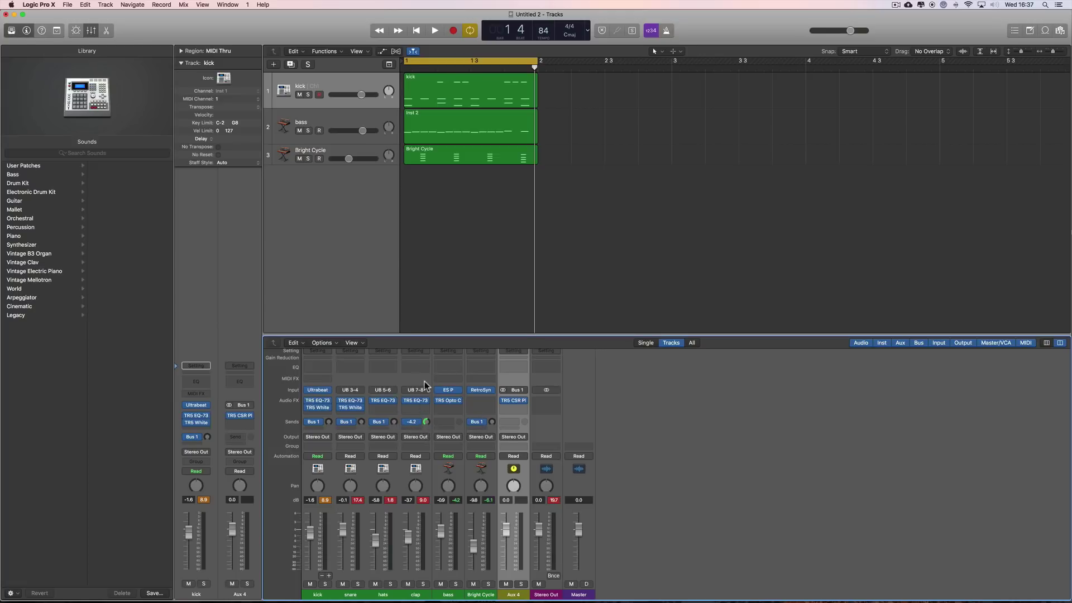
Step: Raise the clap channel's Bus 1 send to about -4.2 dB and audition the reverb in the loop
{"action": "key", "text": "space"}
{"action": "mouse_move", "coordinate": [426, 421]}
{"action": "left_mouse_down"}
{"action": "mouse_move", "coordinate": [428, 403]}
{"action": "mouse_move", "coordinate": [431, 422]}
{"action": "left_mouse_up"}
{"action": "key", "text": "space"}
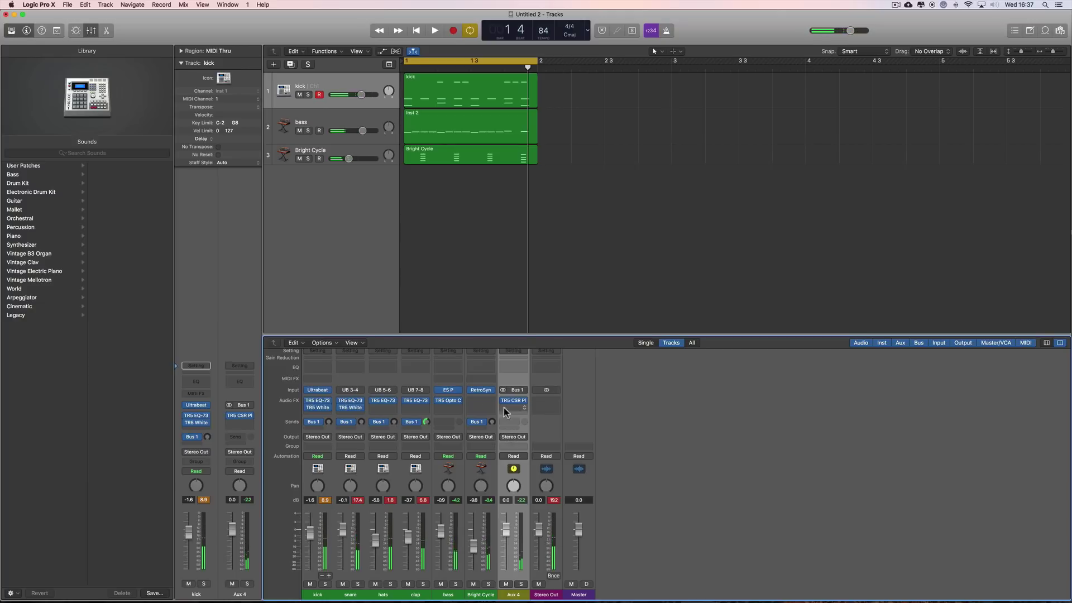
Step: Move the CSR Plate reverb down to the second insert slot and rename the Aux 4 channel as reverb
{"action": "mouse_move", "coordinate": [519, 404]}
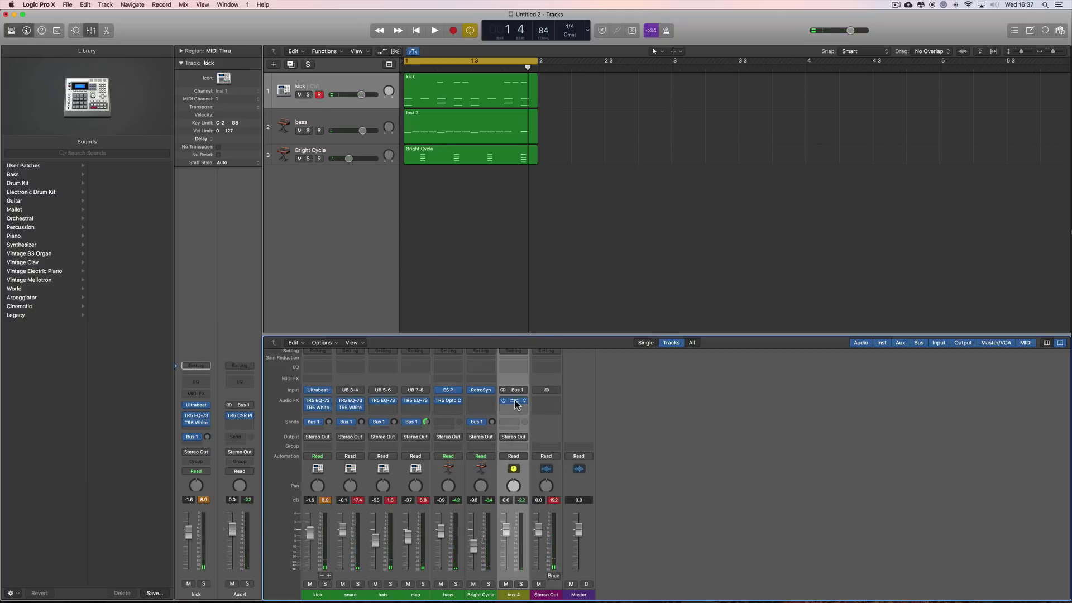
{"action": "left_click", "coordinate": [514, 403]}
{"action": "left_click_drag", "start_coordinate": [514, 404], "coordinate": [512, 411]}
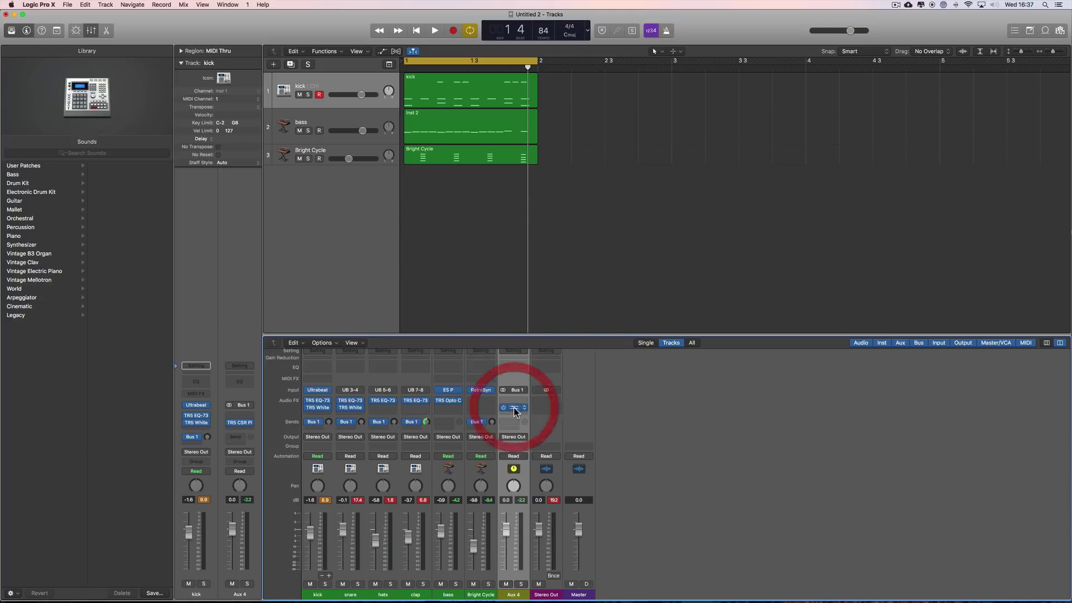
{"action": "double_click", "coordinate": [518, 597]}
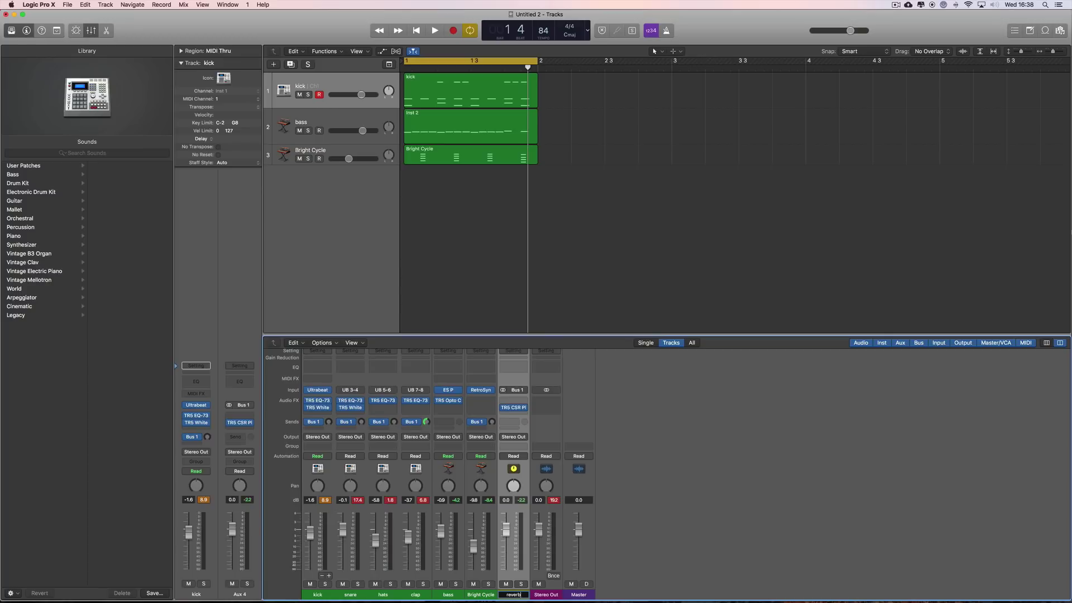
Step: Insert a stereo TR5 EQ-73 ahead of the plate reverb, with the high-pass filter at 300 Hz and the low shelf at 220 Hz
{"action": "left_click", "coordinate": [514, 400]}
{"action": "mouse_move", "coordinate": [537, 433]}
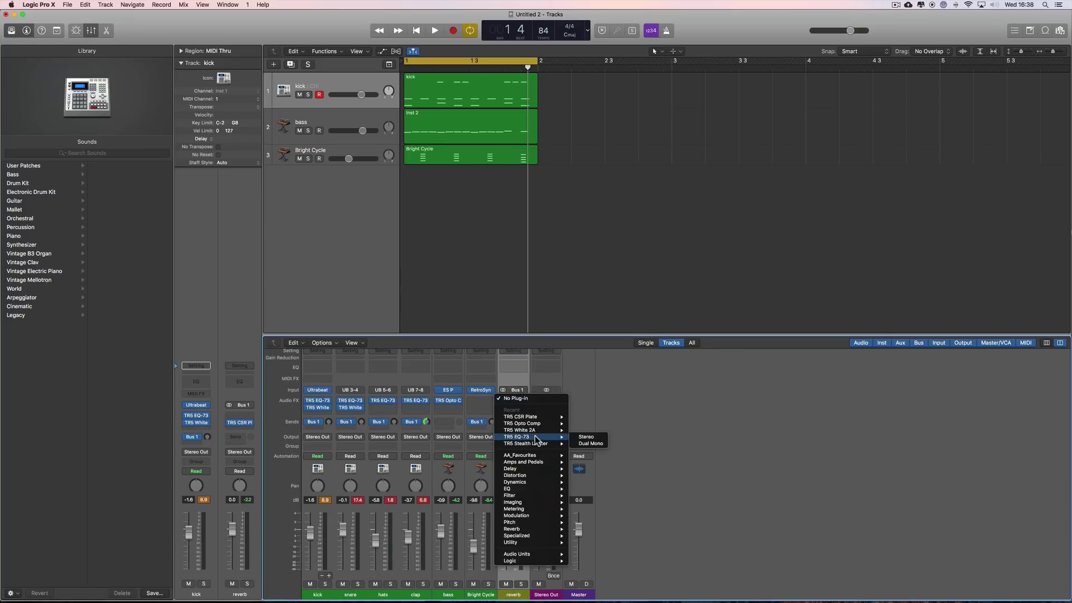
{"action": "left_click", "coordinate": [586, 430]}
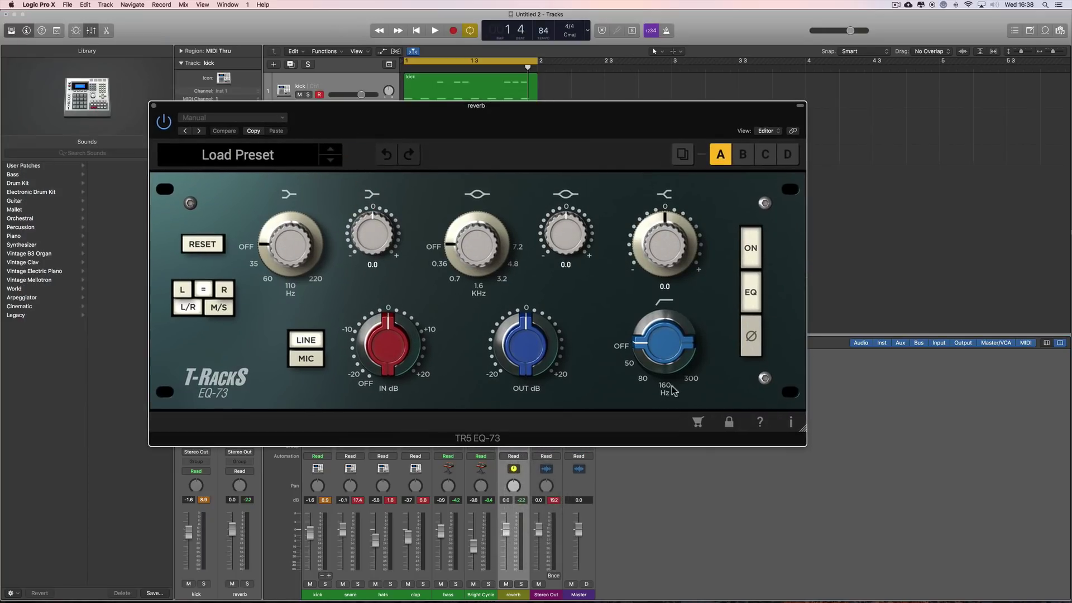
{"action": "left_click_drag", "start_coordinate": [673, 389], "coordinate": [754, 522]}
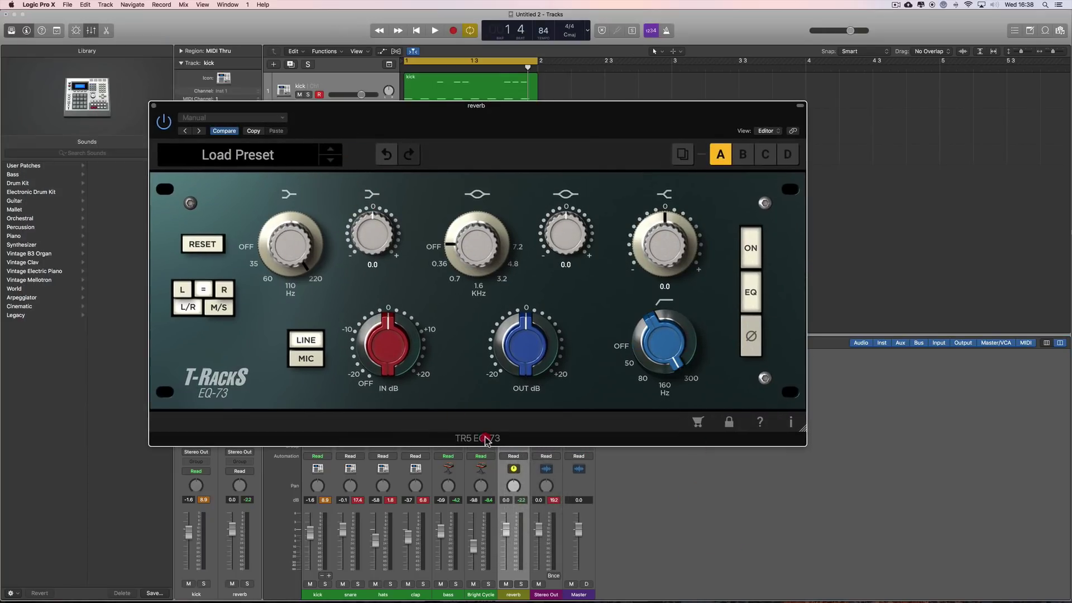
Step: Cut the EQ's low shelf to -15.7 dB and its 0.36 kHz mid band to -13.4 dB, and start playback
{"action": "left_click_drag", "start_coordinate": [373, 233], "coordinate": [437, 328]}
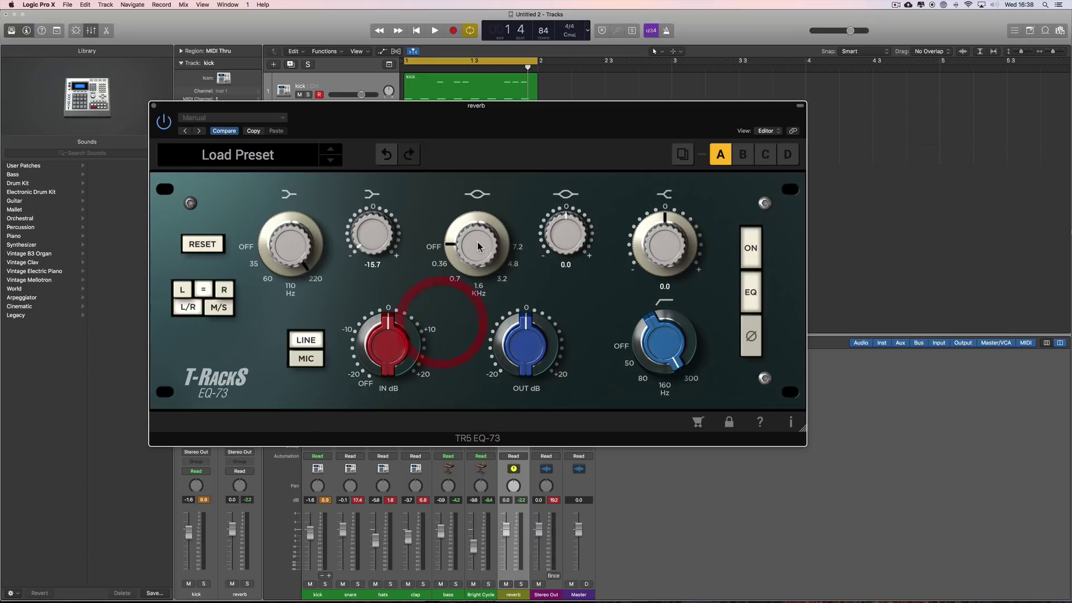
{"action": "left_click_drag", "start_coordinate": [477, 246], "coordinate": [487, 282]}
{"action": "left_click_drag", "start_coordinate": [565, 238], "coordinate": [581, 310]}
{"action": "key", "text": "space"}
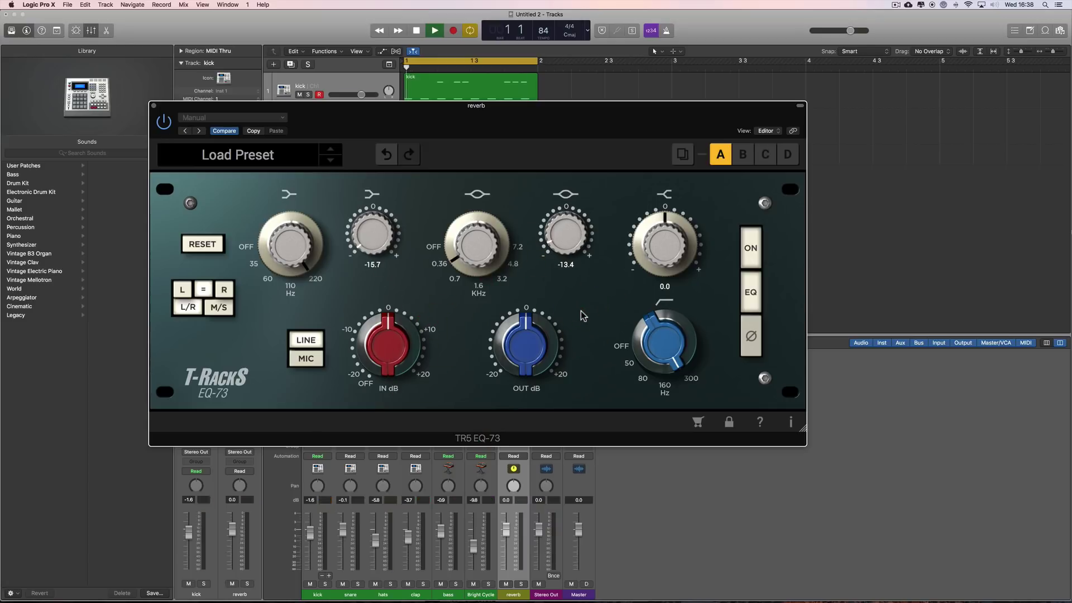
{"action": "left_click", "coordinate": [154, 106]}
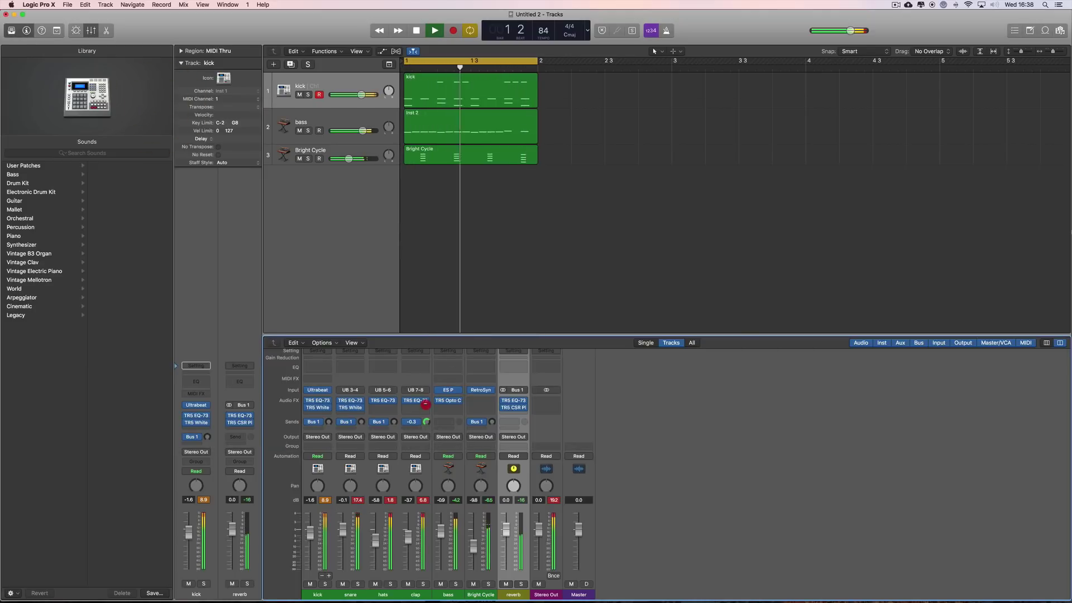
Step: In the plate reverb's advanced time settings, set the reverb time to about 3.152 s, and lower the reverb channel to about -2.6 dB
{"action": "left_click", "coordinate": [514, 407]}
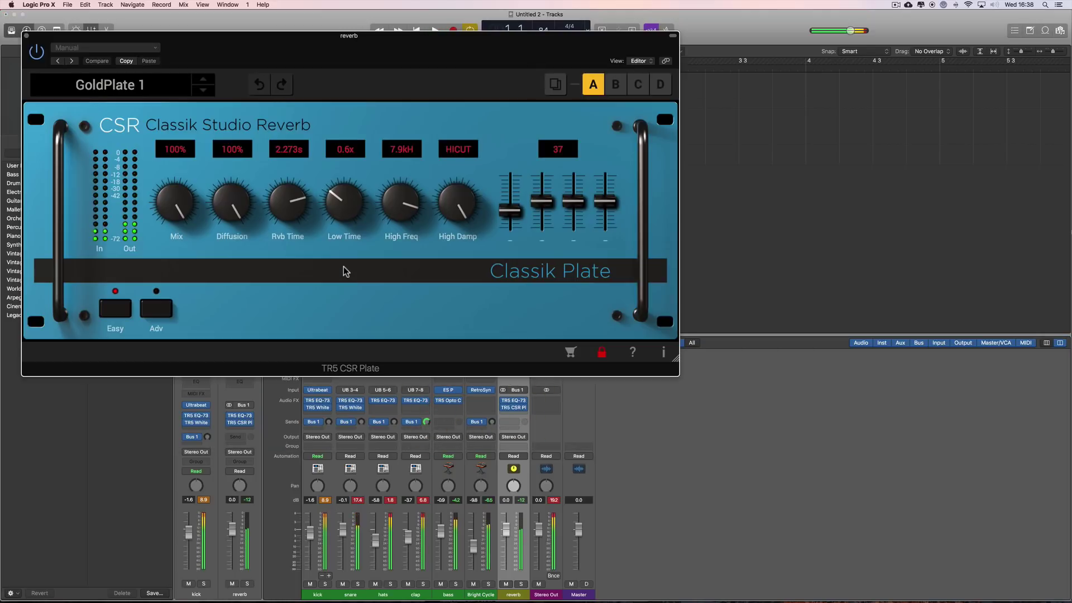
{"action": "left_click", "coordinate": [166, 310]}
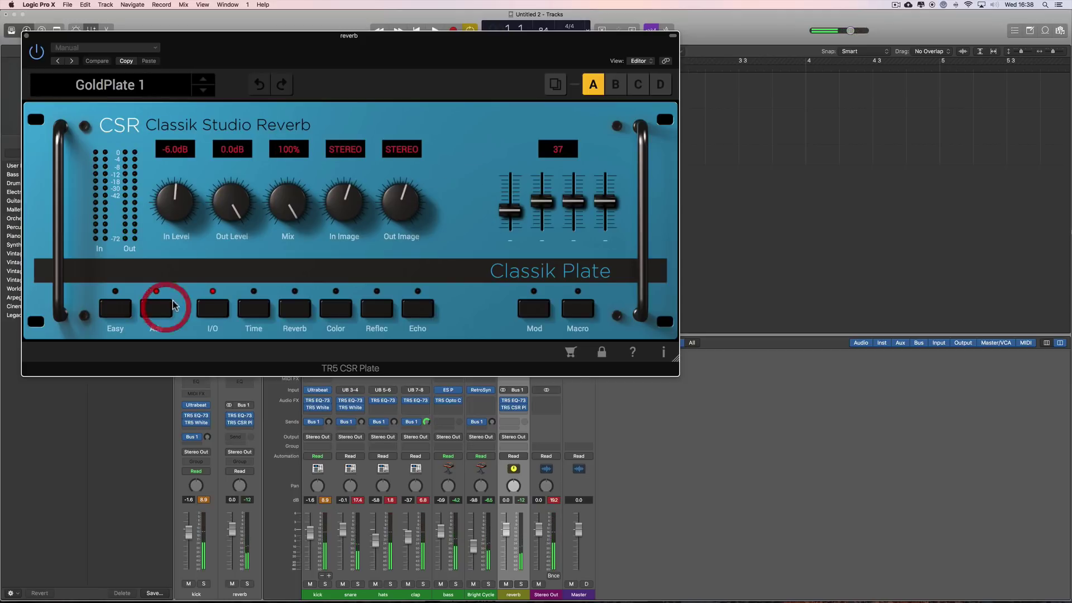
{"action": "left_click", "coordinate": [250, 313]}
{"action": "left_click_drag", "start_coordinate": [172, 201], "coordinate": [174, 196]}
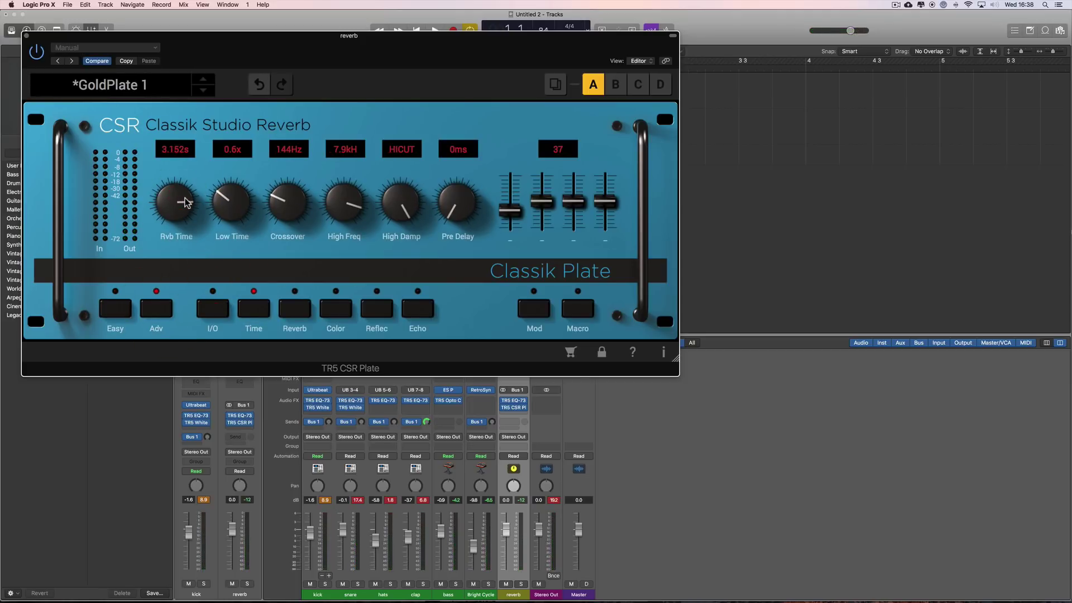
{"action": "key", "text": "space"}
{"action": "left_click", "coordinate": [26, 35]}
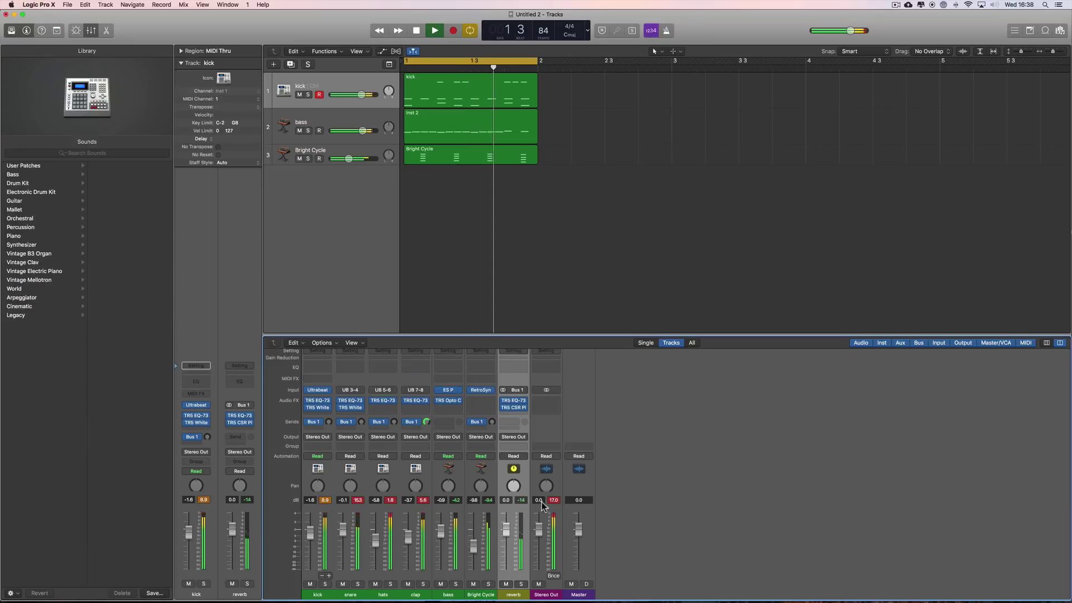
{"action": "left_click_drag", "start_coordinate": [507, 533], "coordinate": [506, 539]}
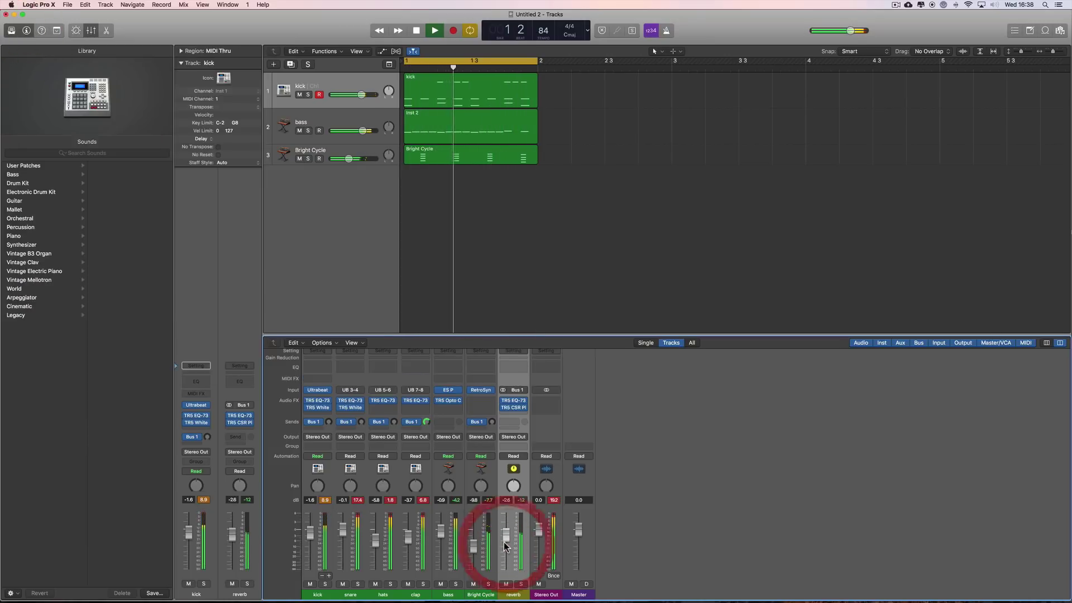
{"action": "left_click", "coordinate": [455, 512]}
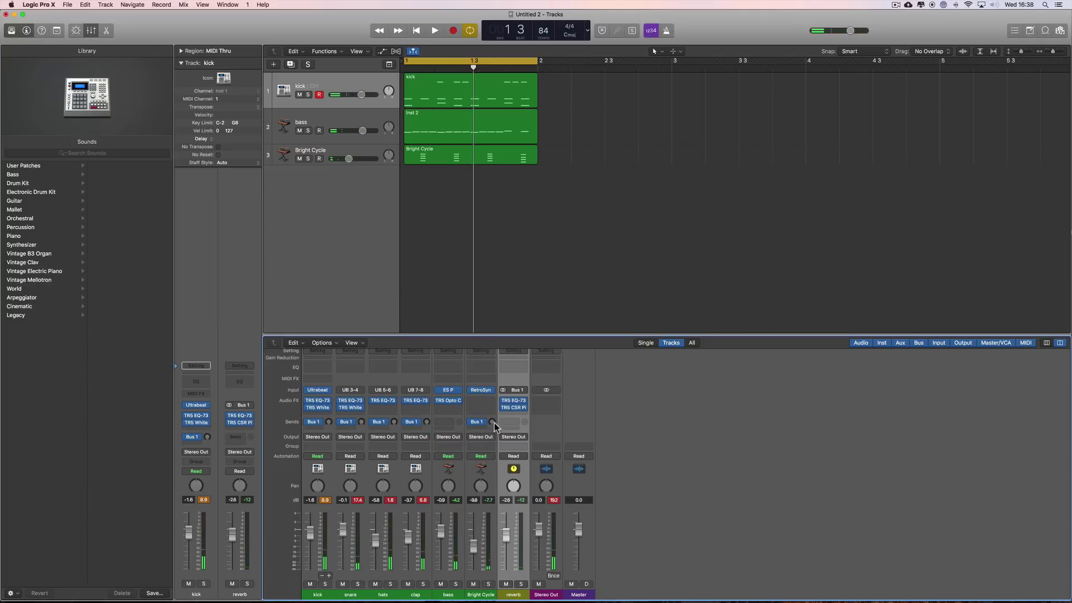
Step: Audition Bright Cycle with its Bus 1 send raised and set the channel's volume to about -5.7 dB
{"action": "left_click_drag", "start_coordinate": [491, 371], "coordinate": [490, 364]}
{"action": "key", "text": "space"}
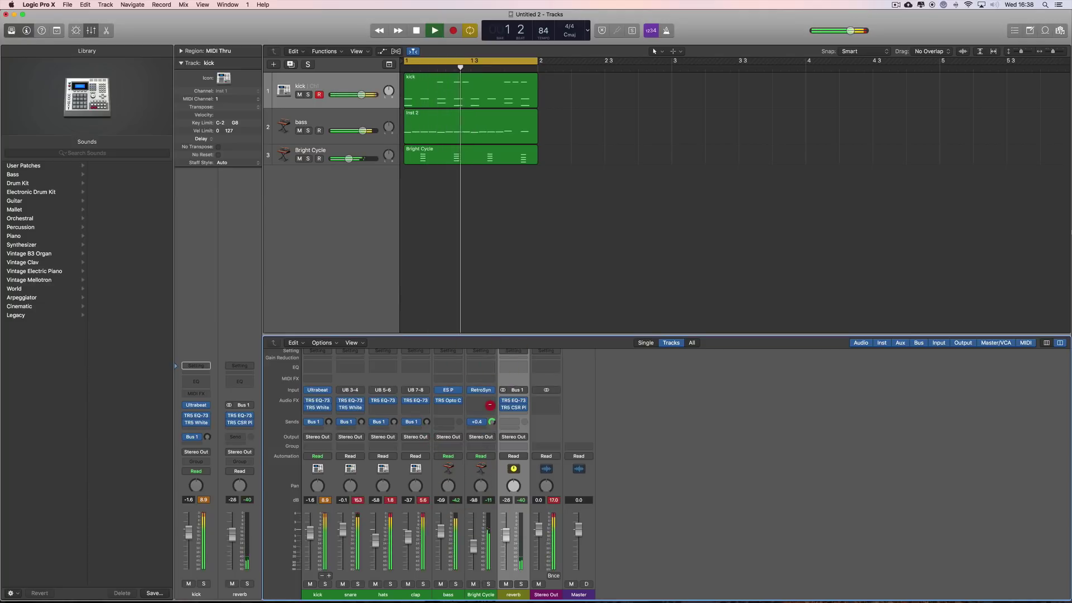
{"action": "left_click_drag", "start_coordinate": [474, 546], "coordinate": [475, 540]}
{"action": "left_click", "coordinate": [475, 540]}
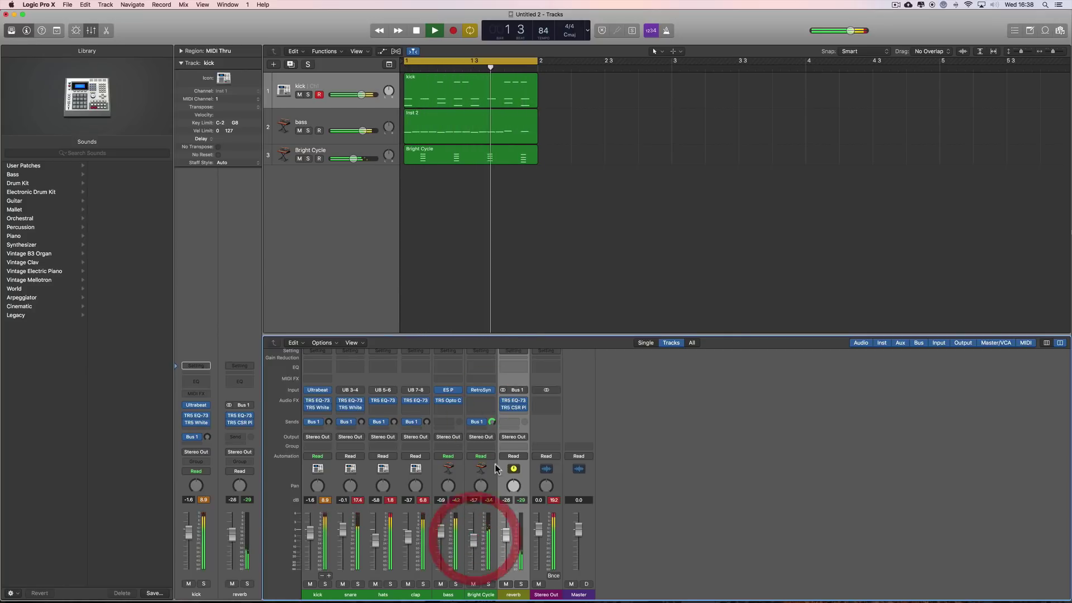
{"action": "left_click", "coordinate": [491, 424]}
{"action": "left_click_drag", "start_coordinate": [492, 426], "coordinate": [375, 421]}
{"action": "key", "text": "space"}
{"action": "key", "text": "space"}
{"action": "key", "text": "space"}
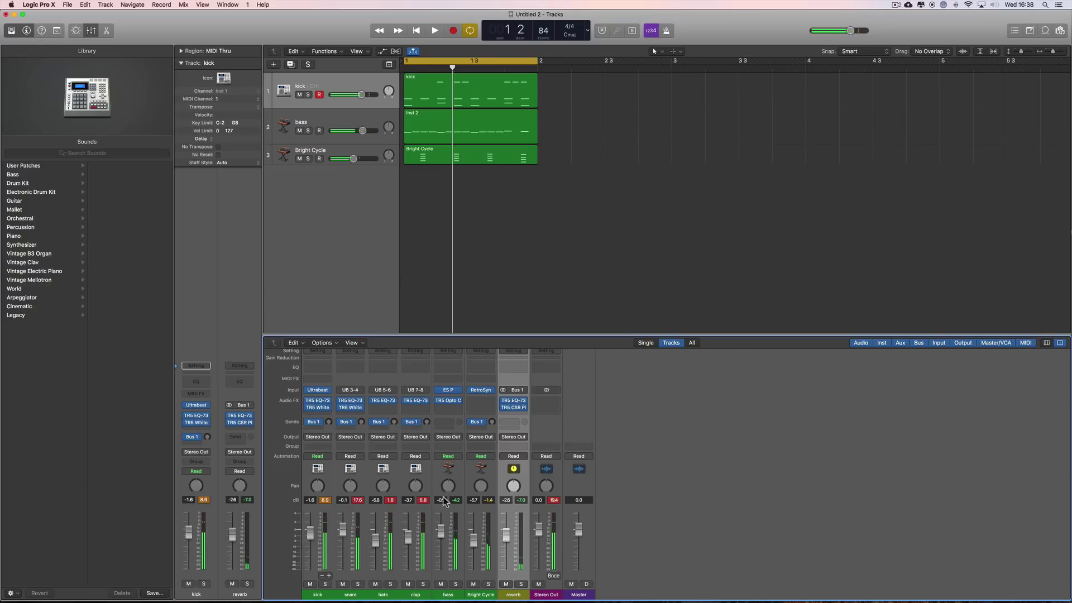
Step: Add a Bus 2 send to the kick, snare, hats, clap and Bright Cycle channels at once, leaving out the bass
{"action": "left_click", "coordinate": [477, 595]}
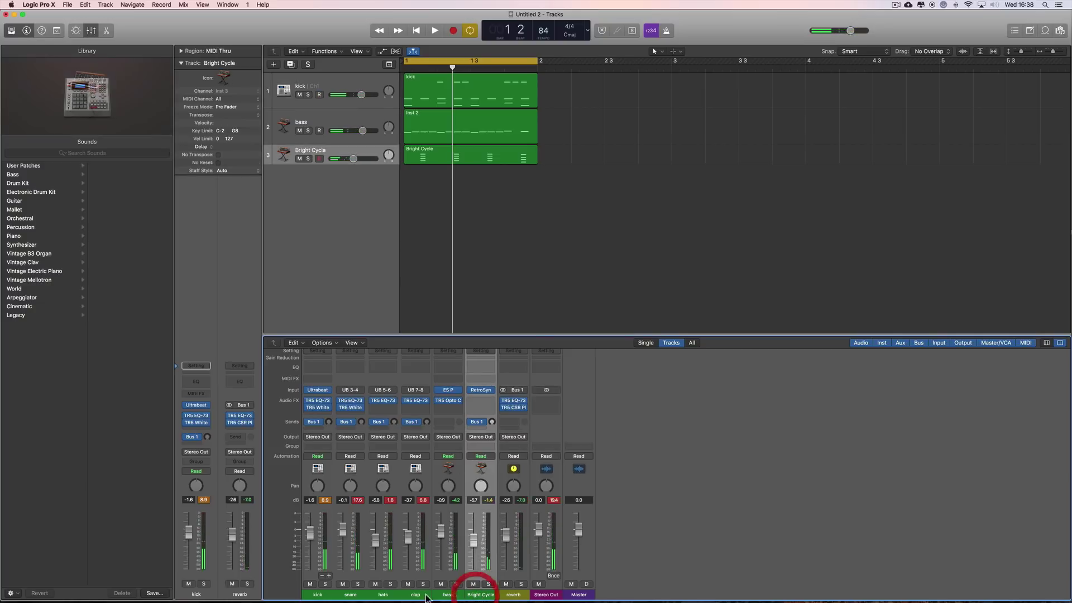
{"action": "left_click", "coordinate": [321, 595], "text": "shift"}
{"action": "left_click", "coordinate": [321, 595]}
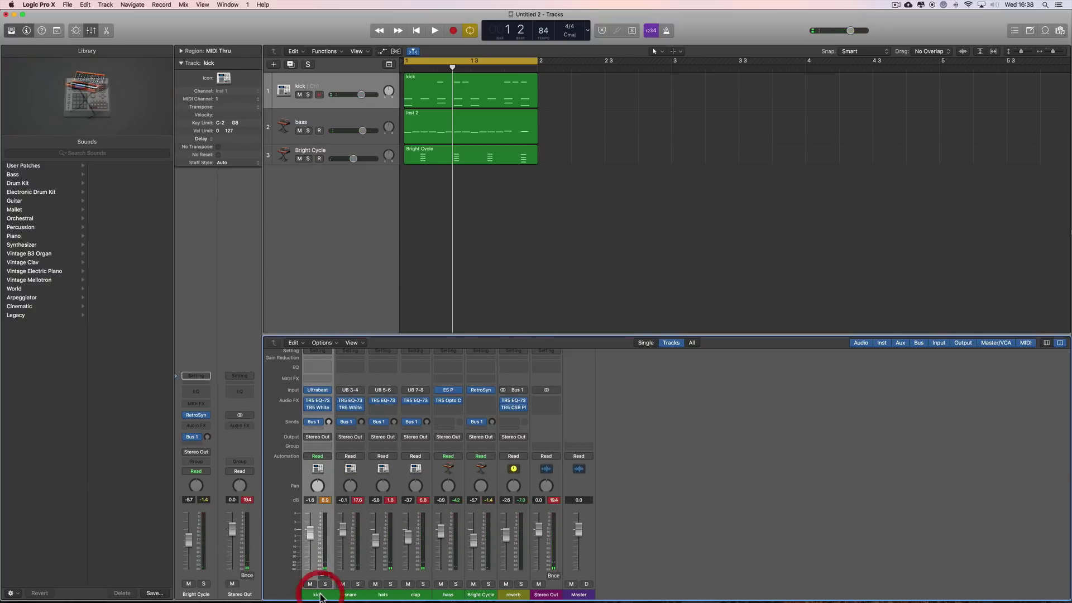
{"action": "left_click", "coordinate": [481, 596], "text": "shift"}
{"action": "left_click", "coordinate": [505, 595], "text": "shift"}
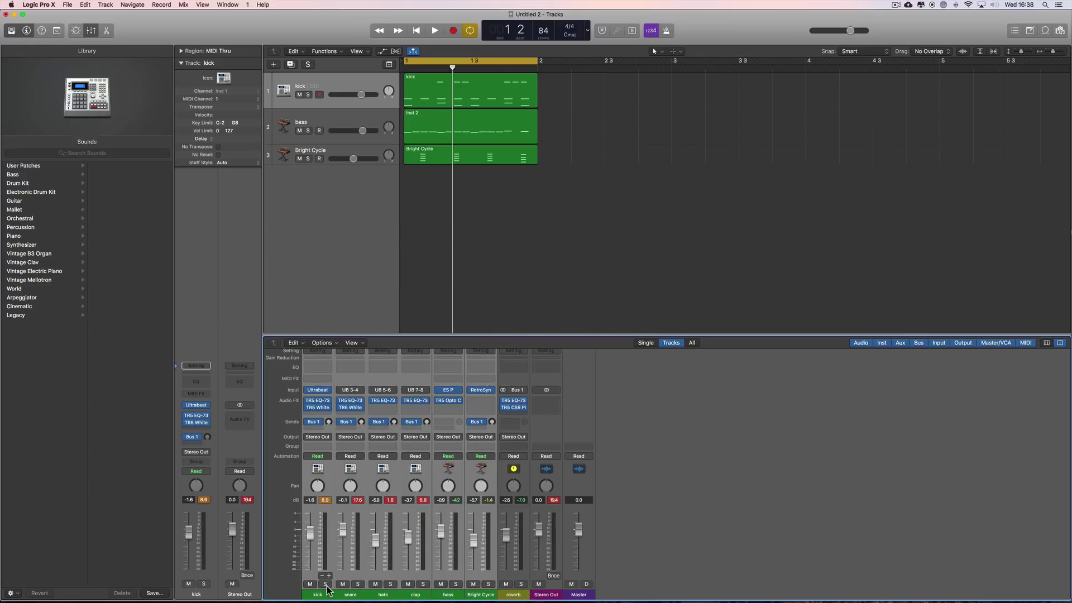
{"action": "left_click", "coordinate": [447, 576]}
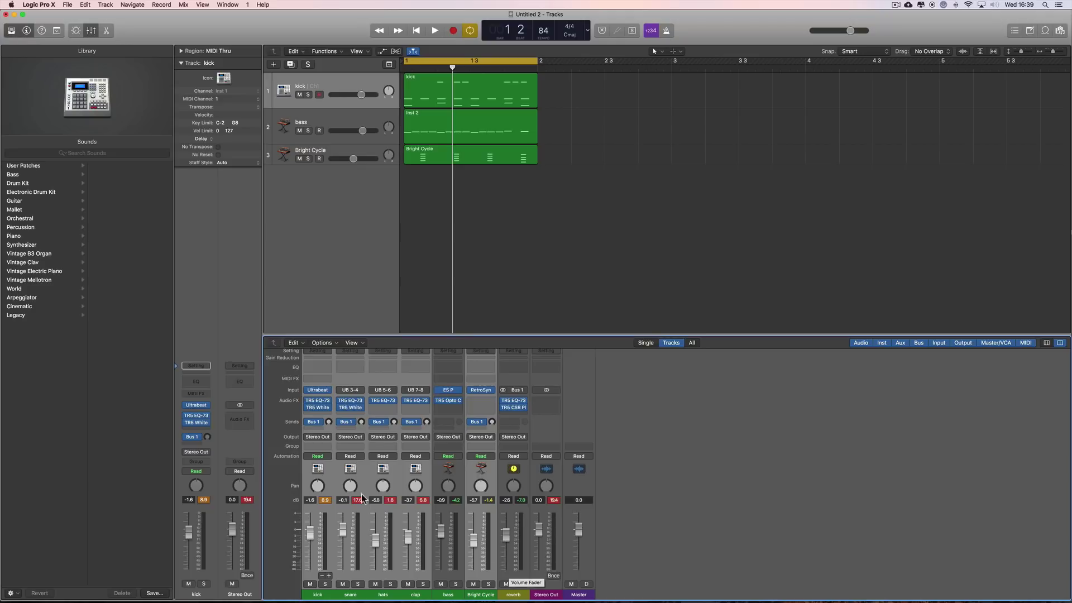
{"action": "left_click", "coordinate": [320, 431]}
{"action": "mouse_move", "coordinate": [324, 468]}
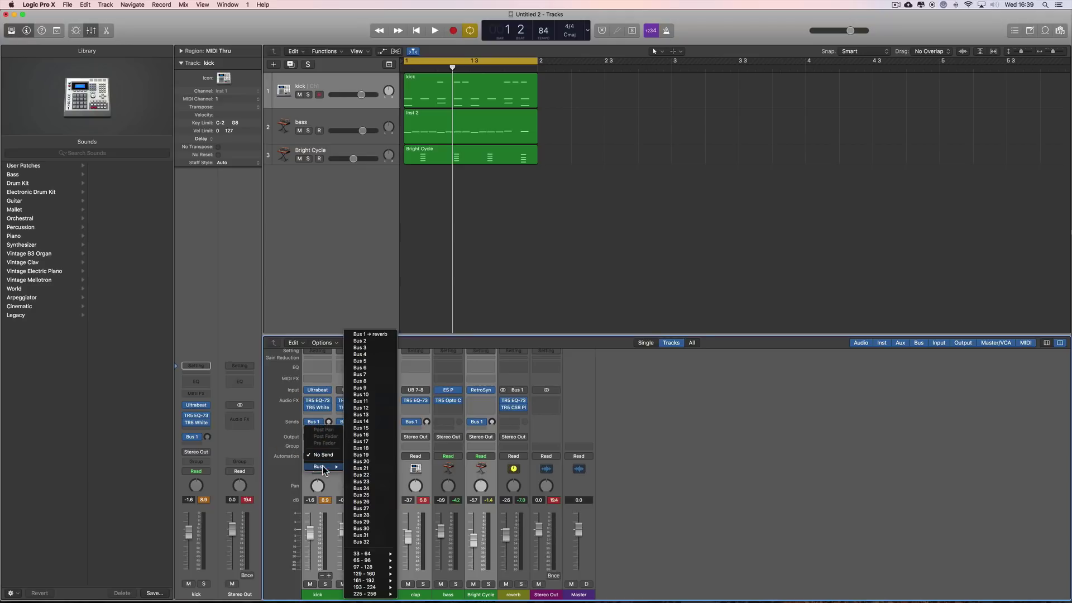
{"action": "left_click", "coordinate": [368, 342]}
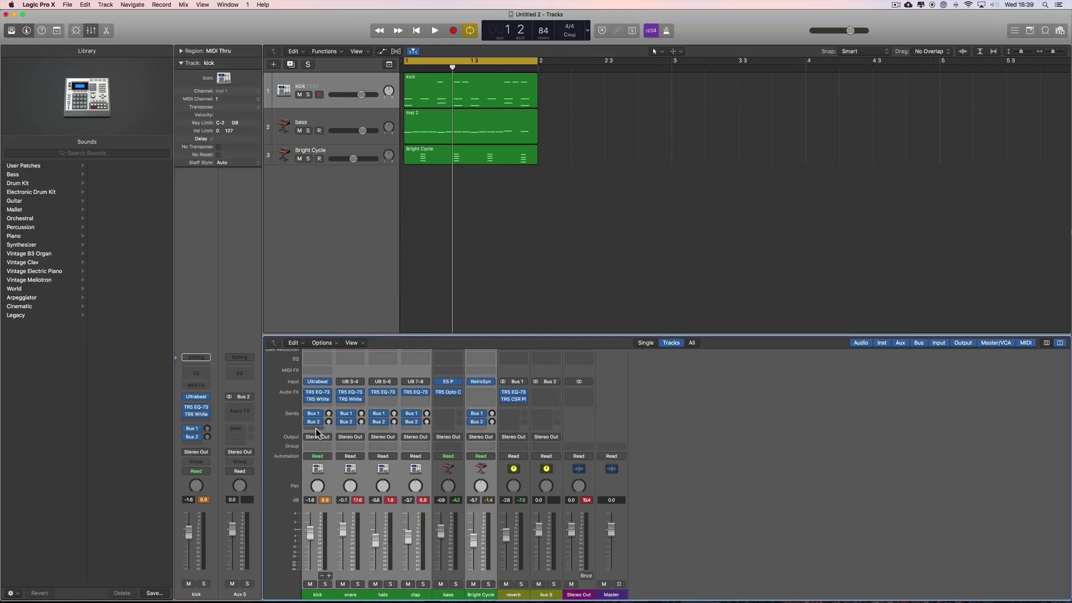
Step: Add a Bus 3 send to the same selected channels and clear the multiple selection
{"action": "left_click", "coordinate": [316, 431]}
{"action": "mouse_move", "coordinate": [327, 467]}
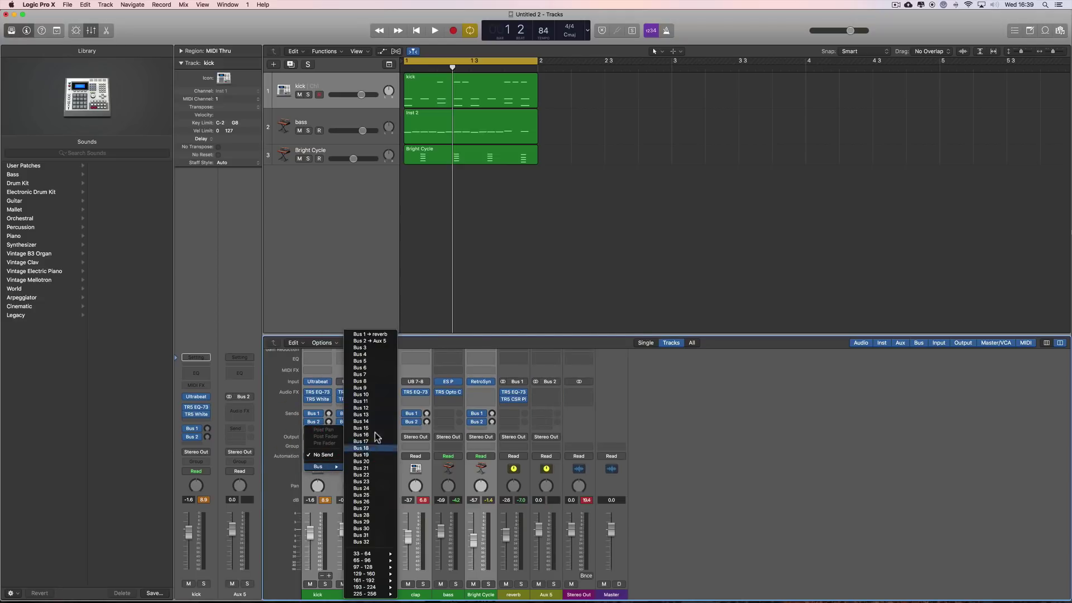
{"action": "left_click", "coordinate": [371, 348]}
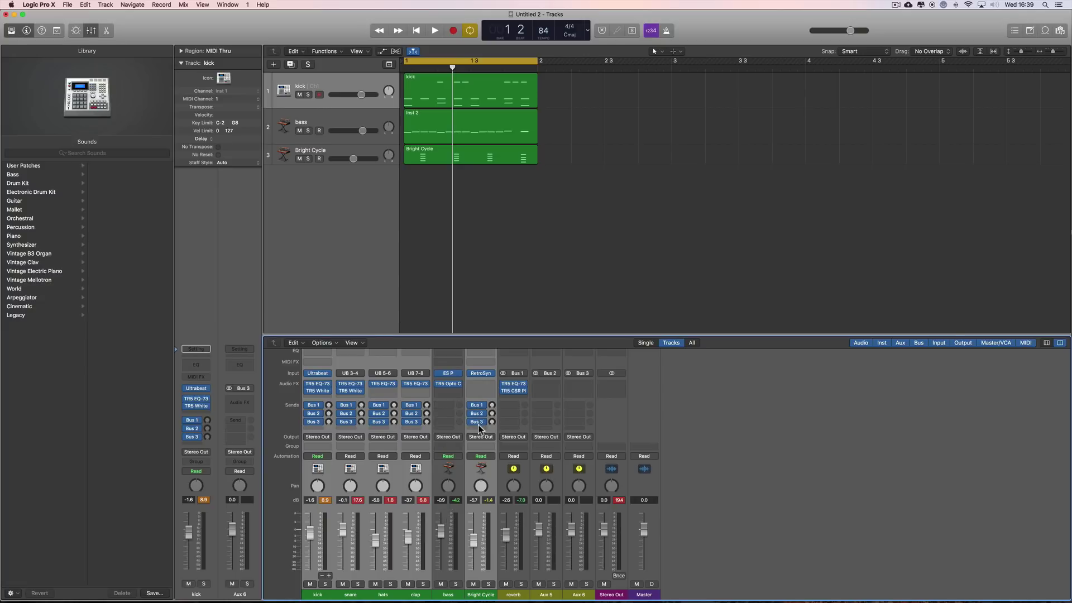
{"action": "left_click", "coordinate": [519, 595]}
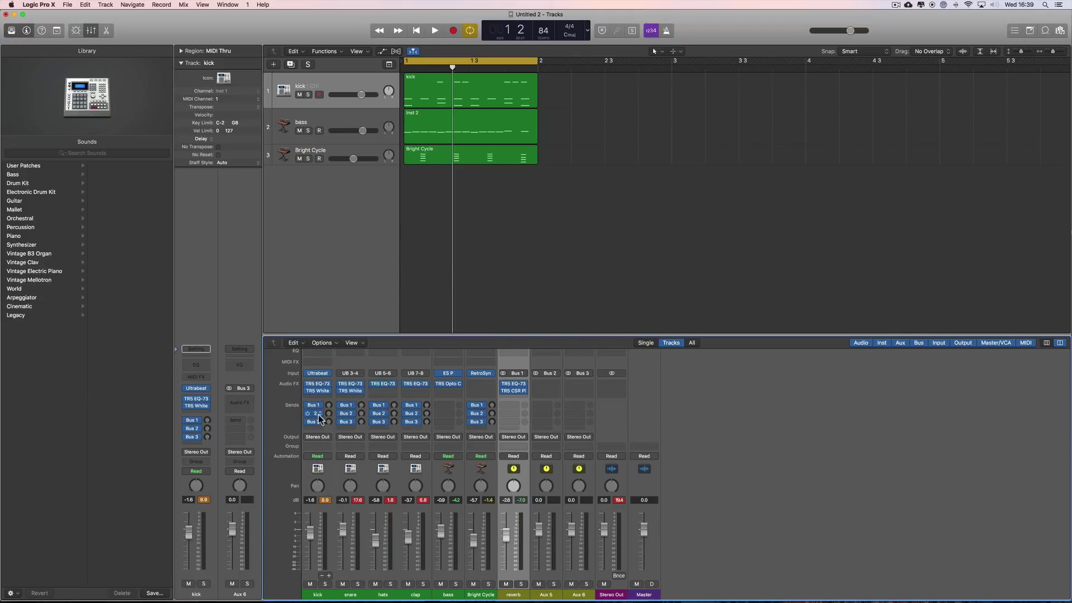
Step: Rename the Bus 2 aux channel as echo 8th
{"action": "left_click", "coordinate": [546, 596]}
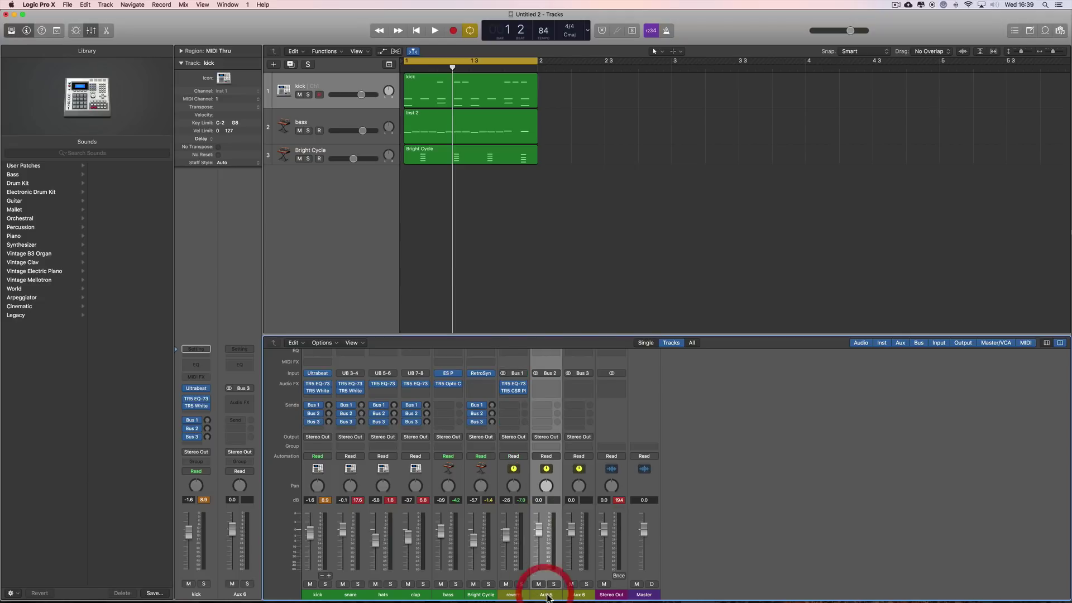
{"action": "double_click", "coordinate": [546, 595]}
{"action": "type", "text": "echo 8th"}
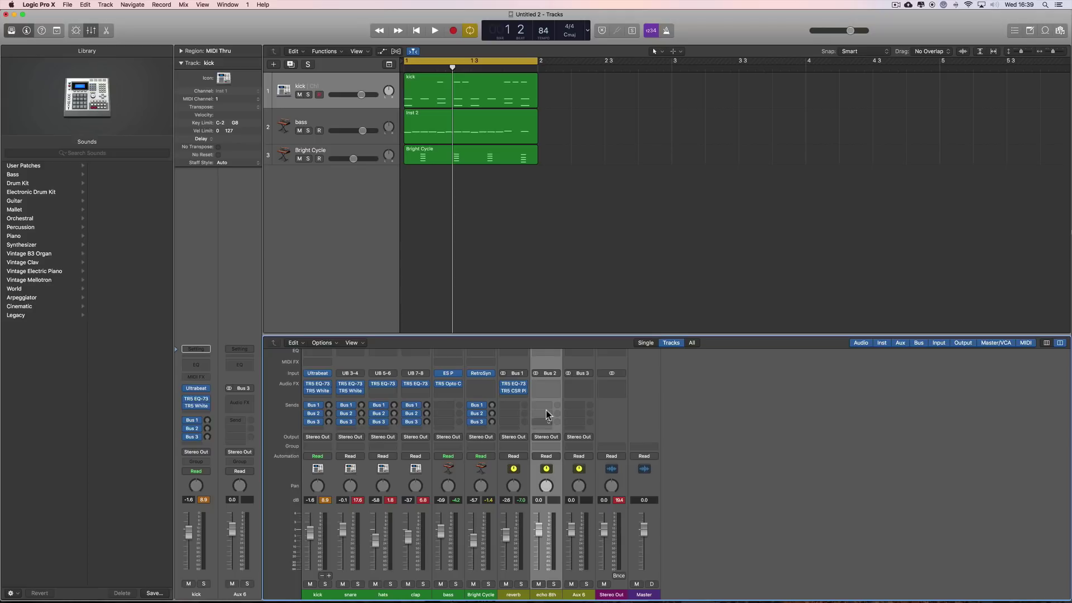
Step: Insert a Tape Delay from the Delay category on the echo 8th channel
{"action": "left_click", "coordinate": [546, 384]}
{"action": "mouse_move", "coordinate": [555, 401]}
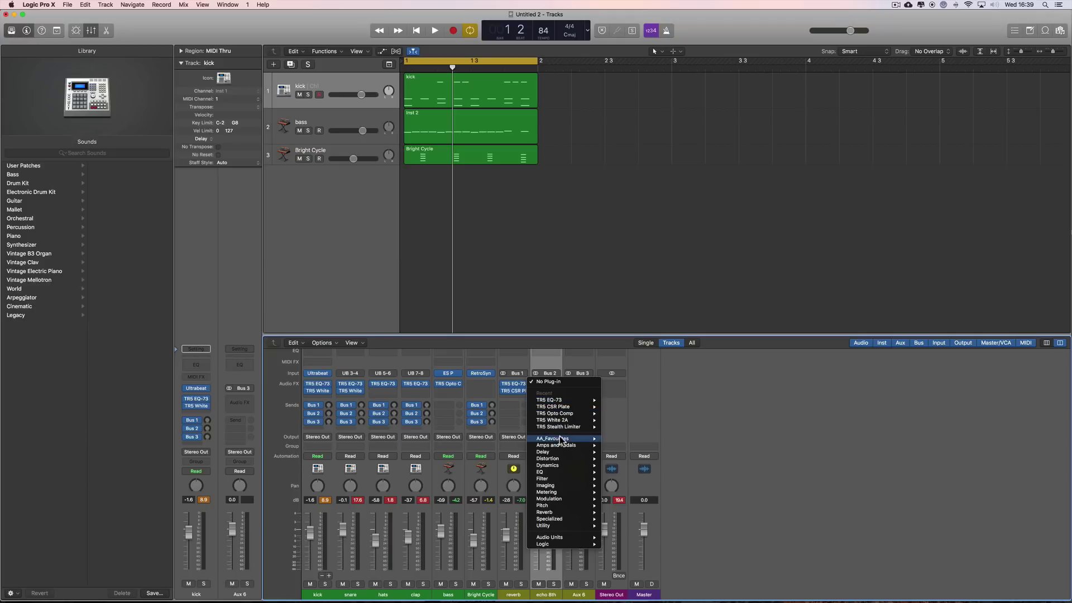
{"action": "mouse_move", "coordinate": [557, 453]}
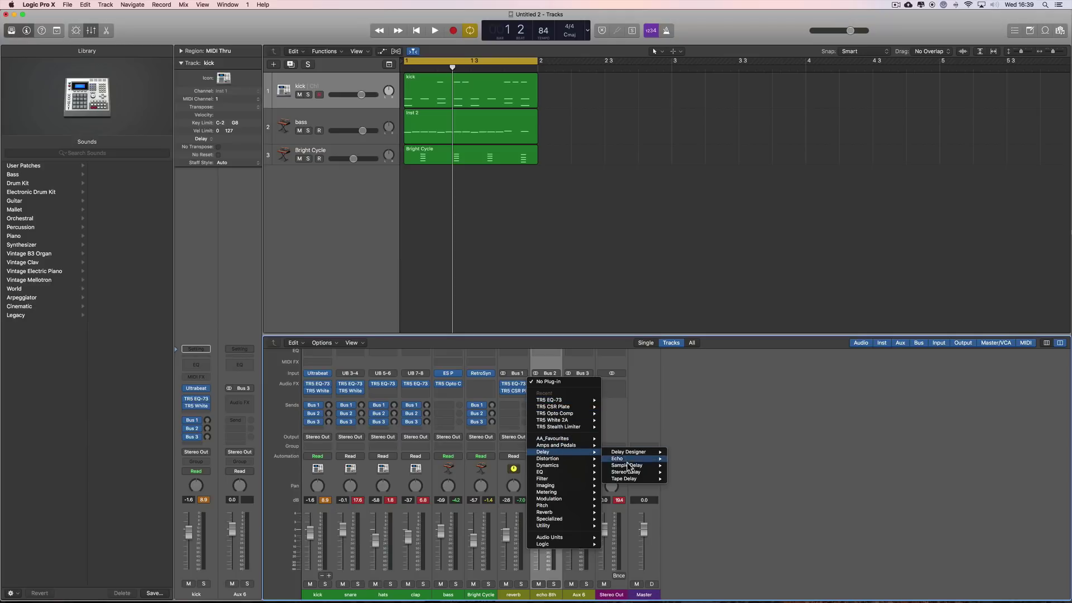
{"action": "mouse_move", "coordinate": [631, 480]}
{"action": "left_click", "coordinate": [686, 481]}
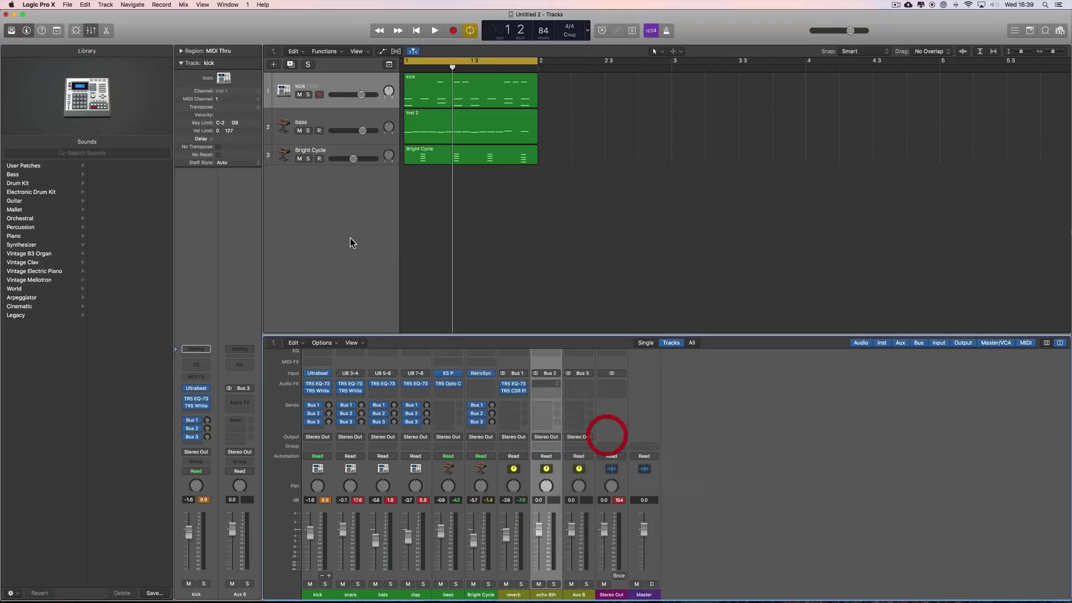
Step: Set the echo 8th Tape Delay to a 1/8 dotted note with 12% feedback, 73% wet and 0% dry
{"action": "left_click", "coordinate": [133, 108]}
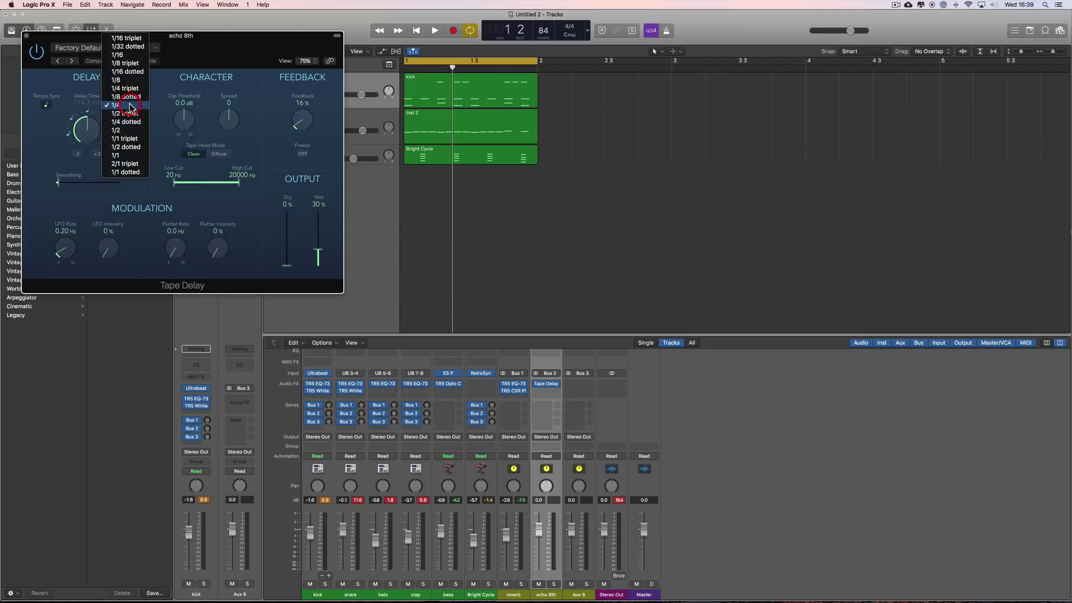
{"action": "left_click_drag", "start_coordinate": [190, 65], "coordinate": [536, 193]}
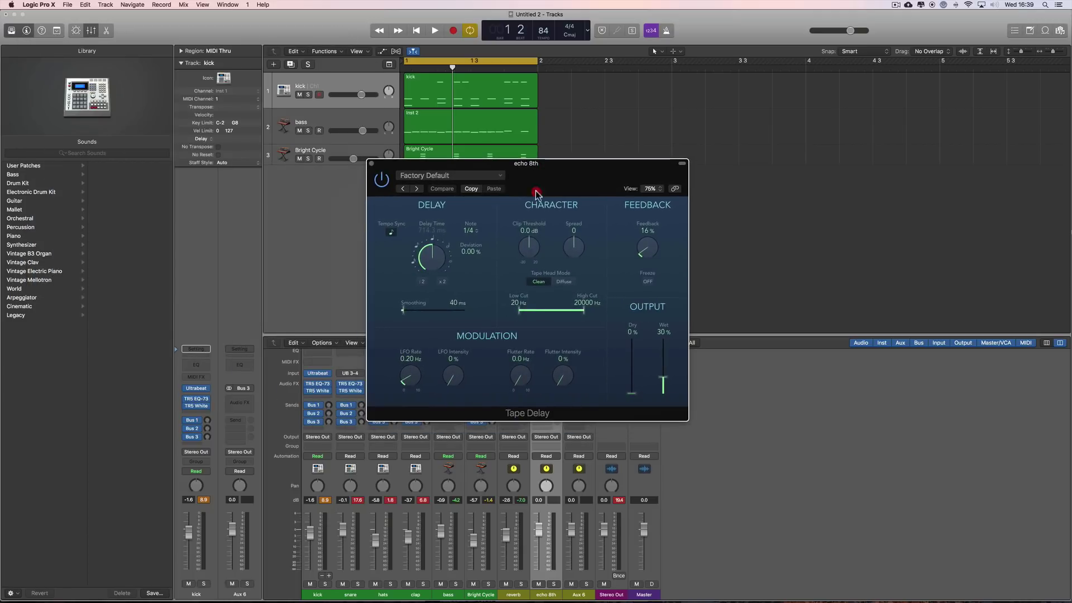
{"action": "left_click", "coordinate": [469, 231]}
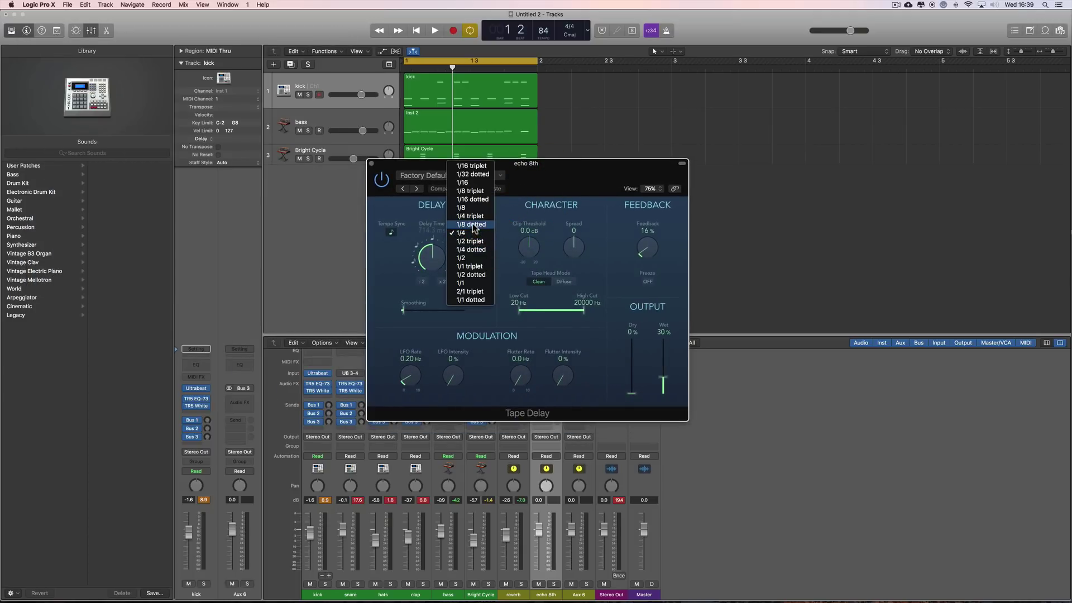
{"action": "left_click", "coordinate": [472, 224]}
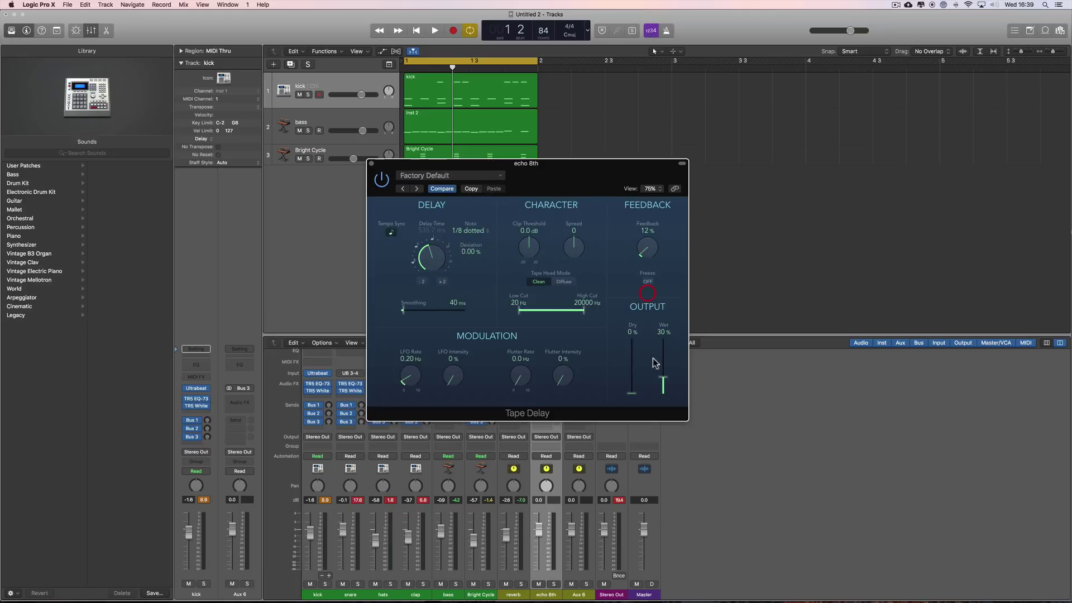
{"action": "left_click", "coordinate": [631, 395]}
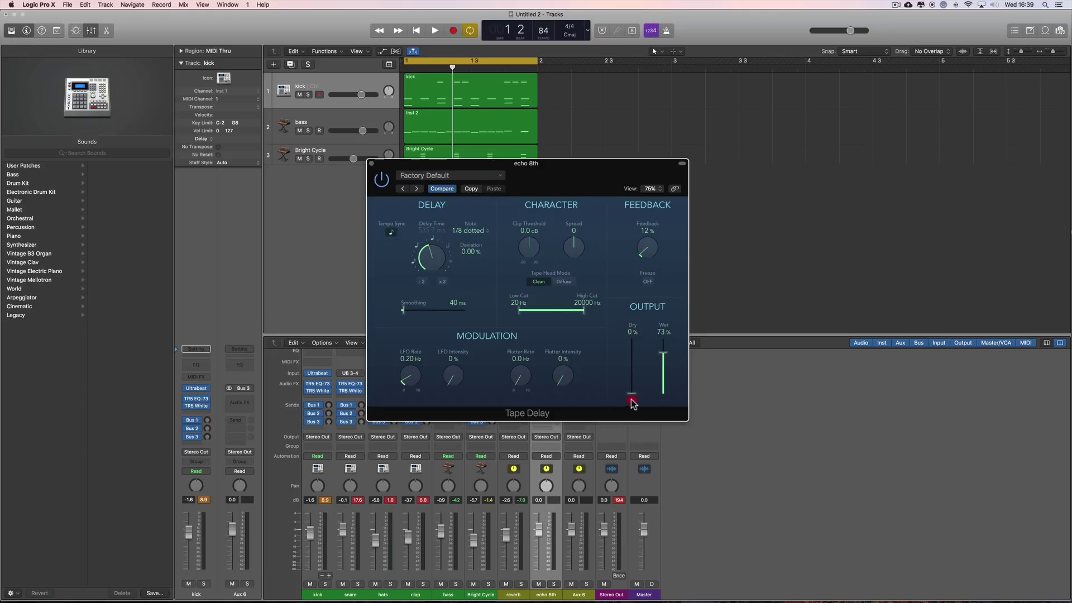
{"action": "left_click", "coordinate": [371, 164]}
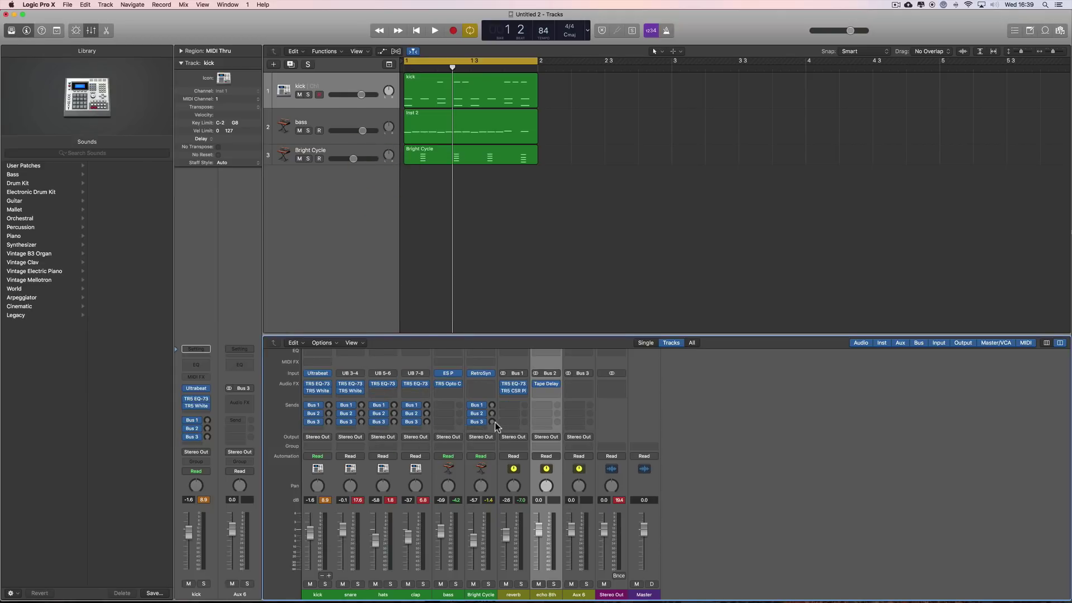
Step: Audition the Bus 2 echo during playback by temporarily raising its sends on the clap, snare and Bright Cycle channels
{"action": "mouse_move", "coordinate": [476, 425]}
{"action": "key", "text": "space"}
{"action": "left_click_drag", "start_coordinate": [426, 423], "coordinate": [446, 438]}
{"action": "left_click_drag", "start_coordinate": [424, 318], "coordinate": [423, 318]}
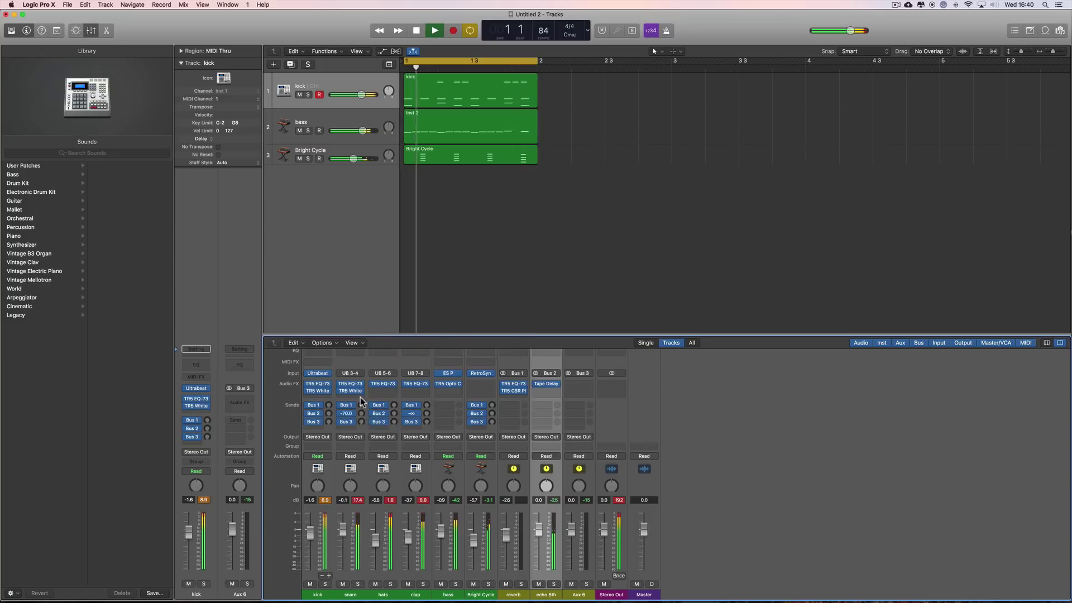
{"action": "left_click_drag", "start_coordinate": [361, 413], "coordinate": [395, 431]}
{"action": "mouse_move", "coordinate": [492, 413]}
{"action": "left_mouse_down"}
{"action": "mouse_move", "coordinate": [483, 335]}
{"action": "mouse_move", "coordinate": [494, 423]}
{"action": "left_mouse_up"}
{"action": "key", "text": "space"}
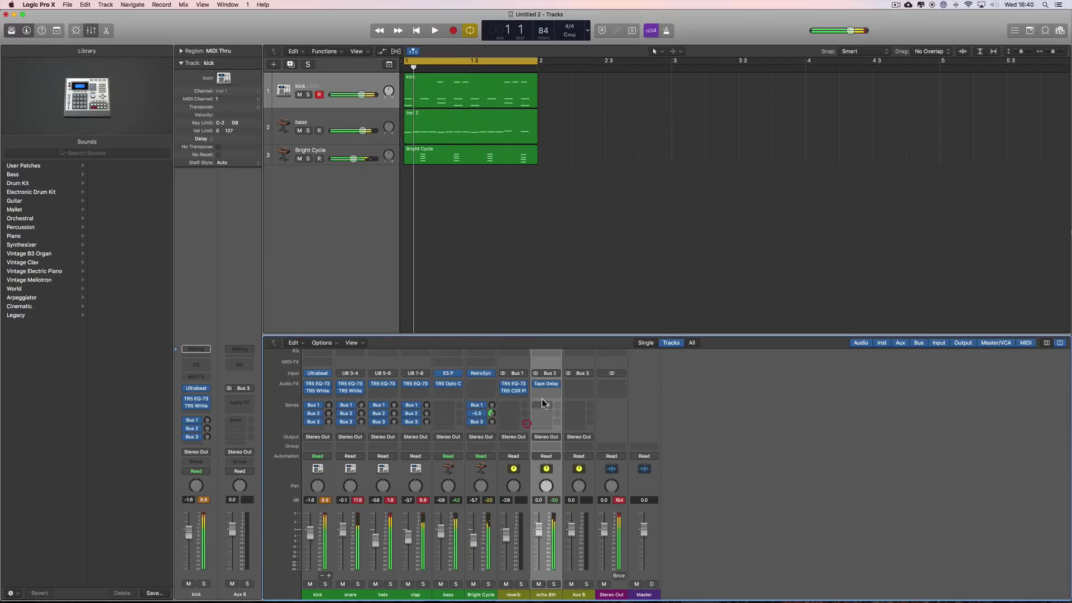
Step: Adjust the feedback of the echo 8th Tape Delay to about 13%
{"action": "left_click", "coordinate": [546, 384]}
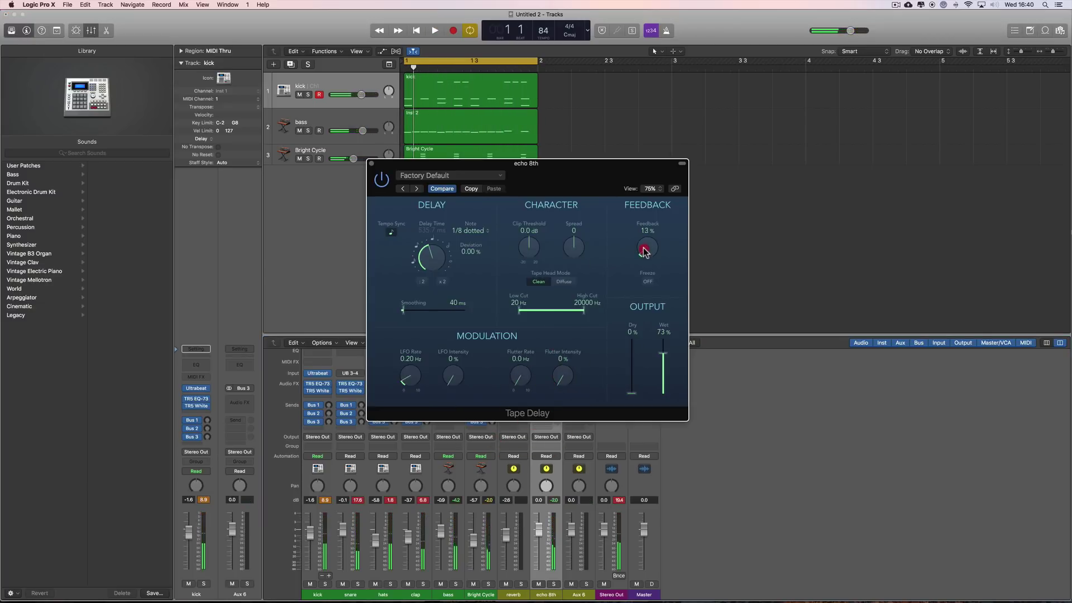
{"action": "left_click", "coordinate": [371, 163]}
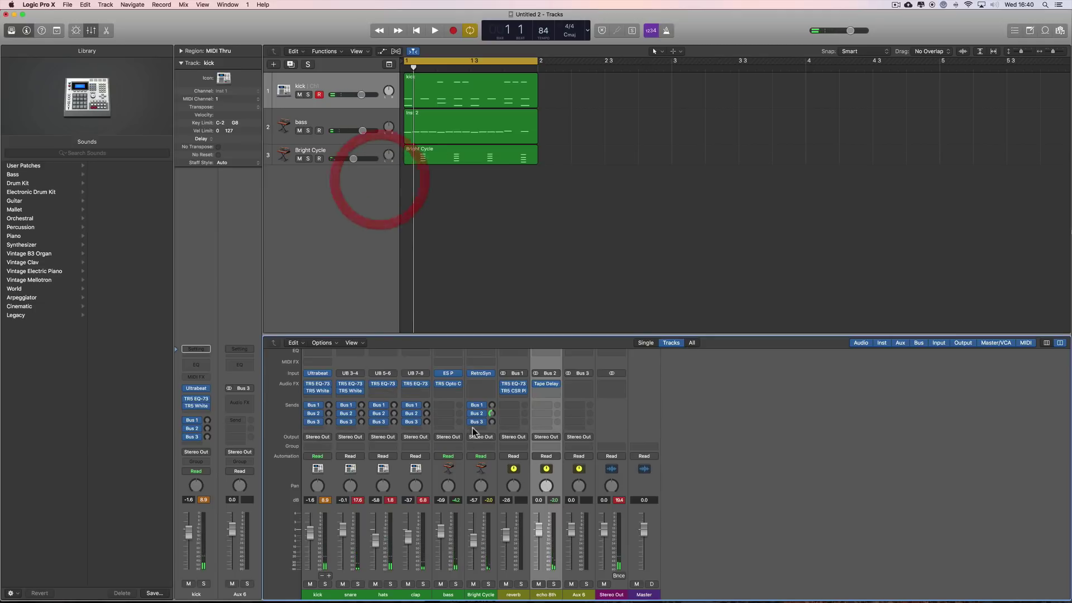
{"action": "left_click", "coordinate": [539, 505]}
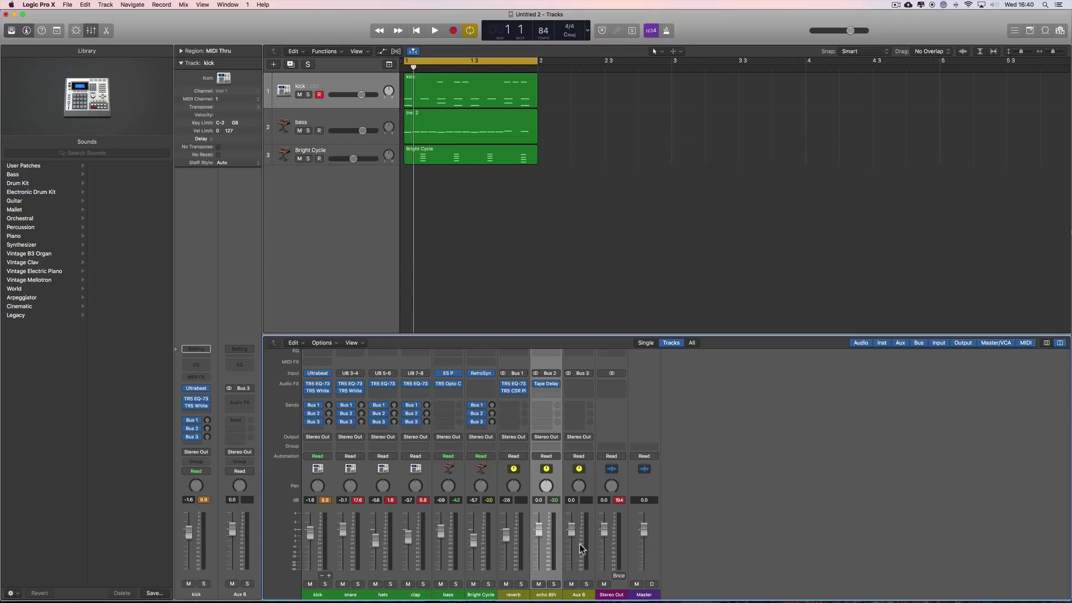
Step: Insert a Tape Delay from the recent plug-ins on the Aux 6 channel fed by Bus 3
{"action": "left_click", "coordinate": [581, 596]}
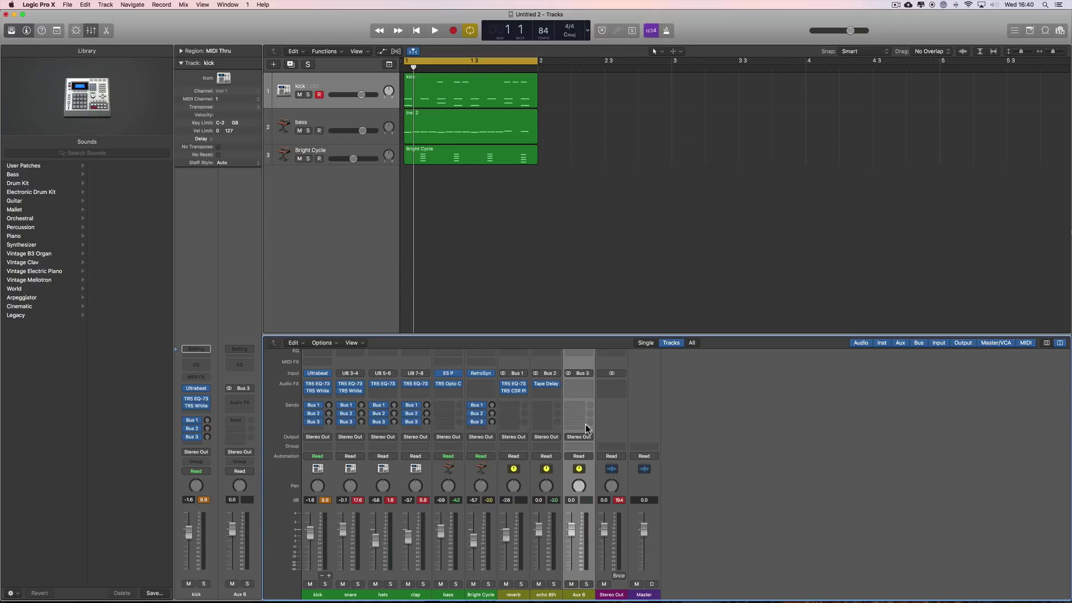
{"action": "left_click", "coordinate": [580, 385]}
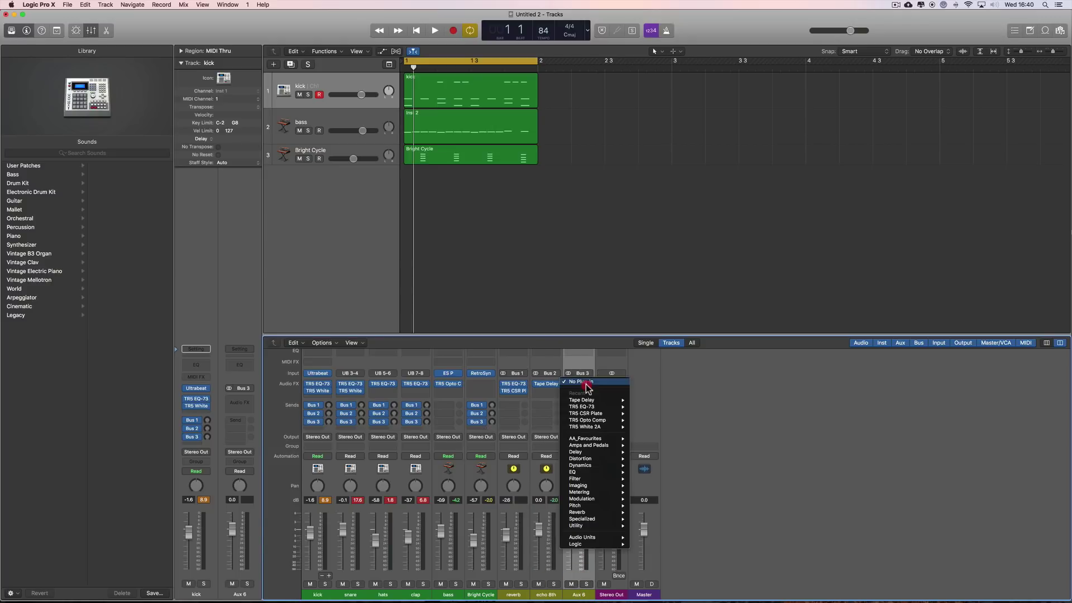
{"action": "mouse_move", "coordinate": [614, 400]}
{"action": "left_click", "coordinate": [647, 400]}
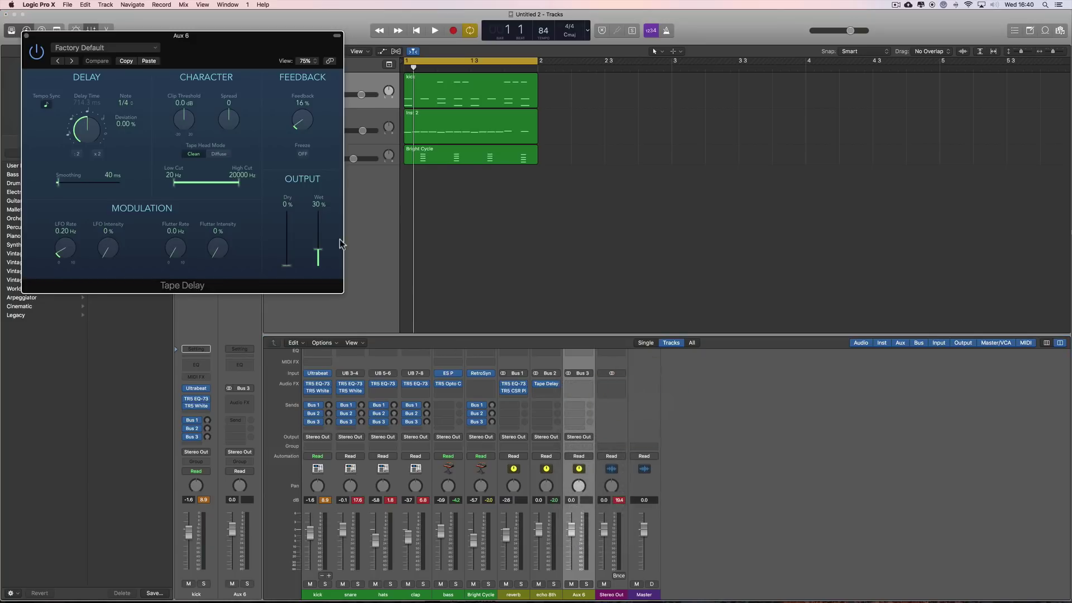
Step: Set the new Tape Delay to 1/16 dotted, 19% feedback and about 65% wet, and rename its channel echo 16th
{"action": "left_click_drag", "start_coordinate": [184, 48], "coordinate": [547, 209]}
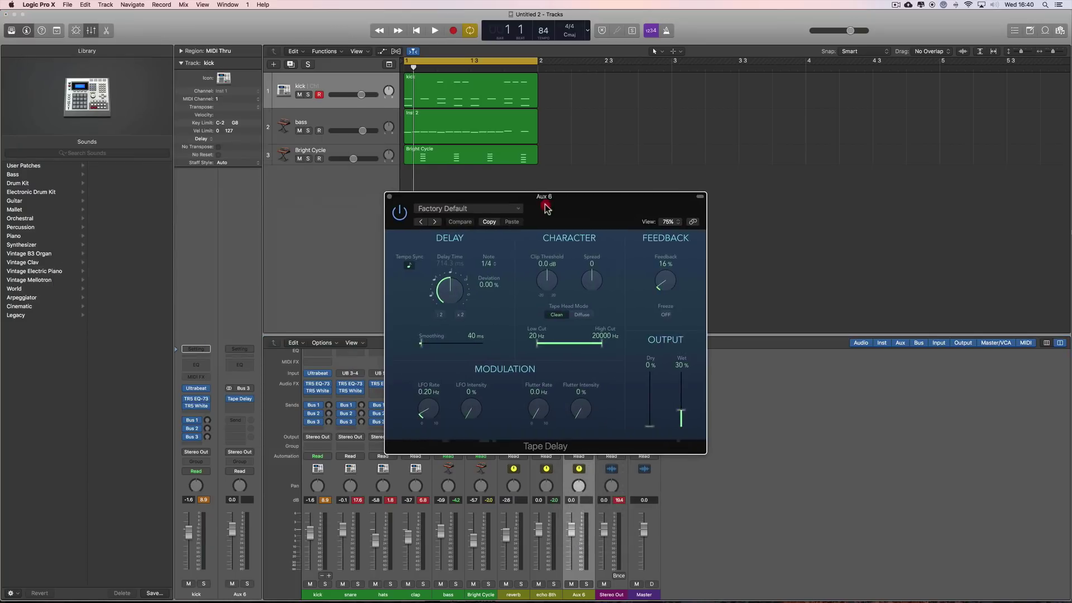
{"action": "left_click", "coordinate": [486, 263]}
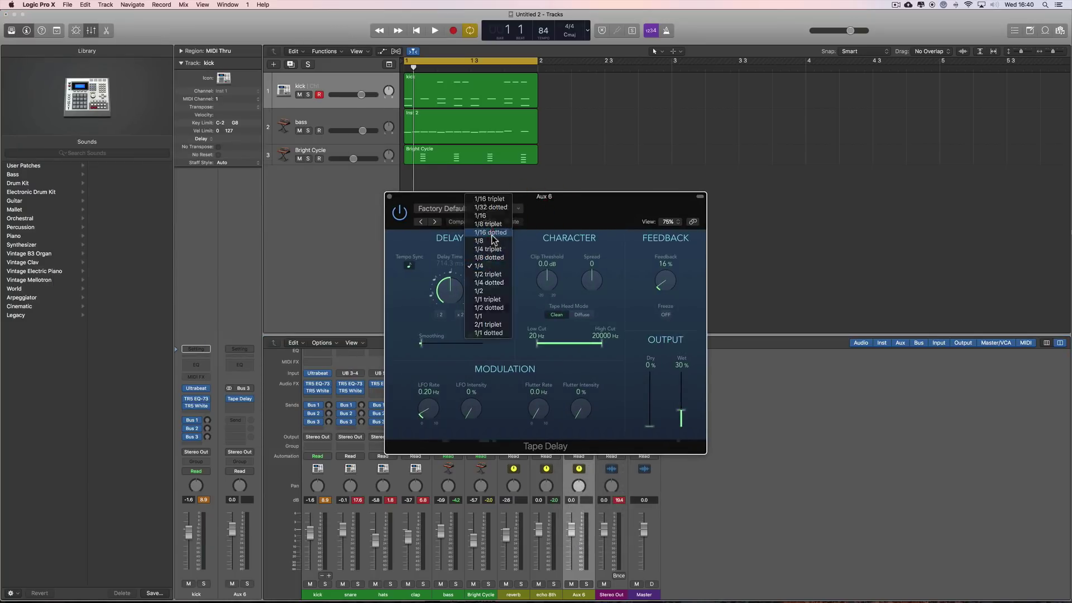
{"action": "left_click", "coordinate": [491, 233]}
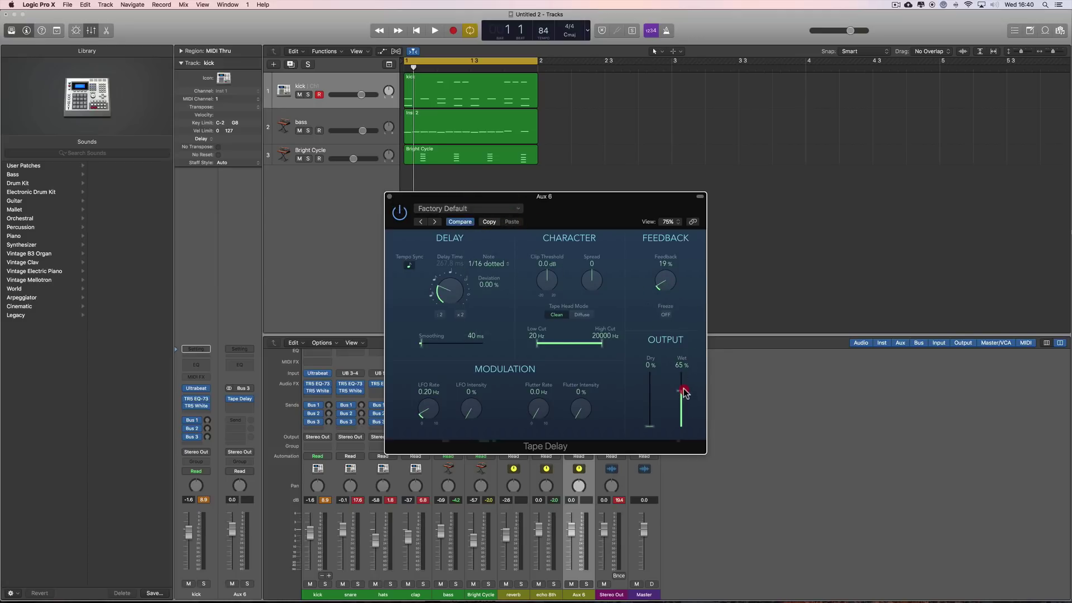
{"action": "left_click", "coordinate": [389, 197]}
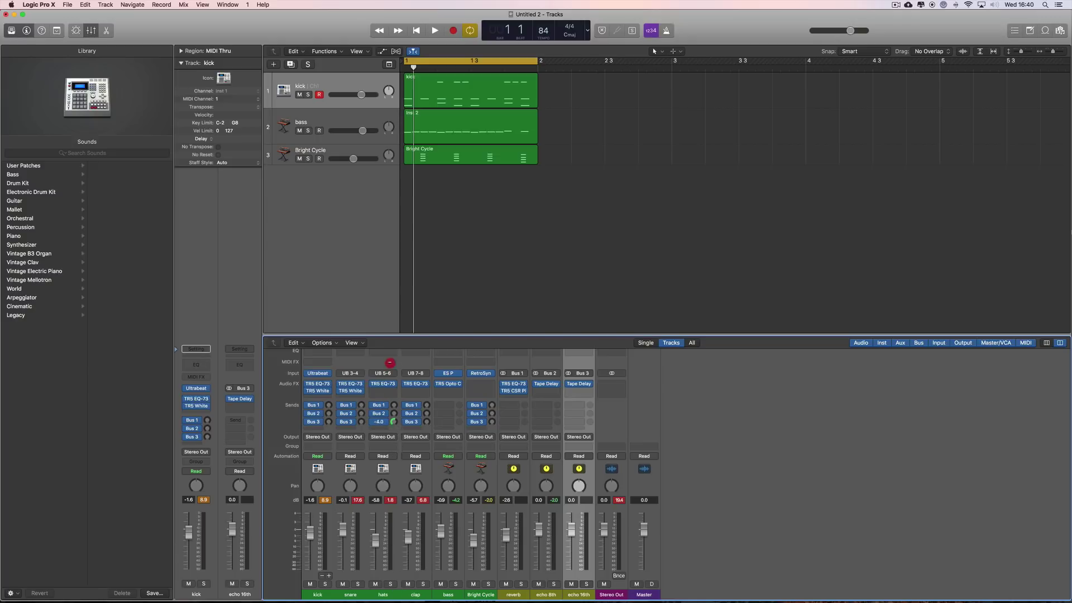
Step: Audition the Bus 3 echo during playback by temporarily raising its sends on the hats, clap, snare and Bright Cycle channels
{"action": "key", "text": "space"}
{"action": "left_click_drag", "start_coordinate": [394, 422], "coordinate": [394, 414]}
{"action": "key", "text": "space"}
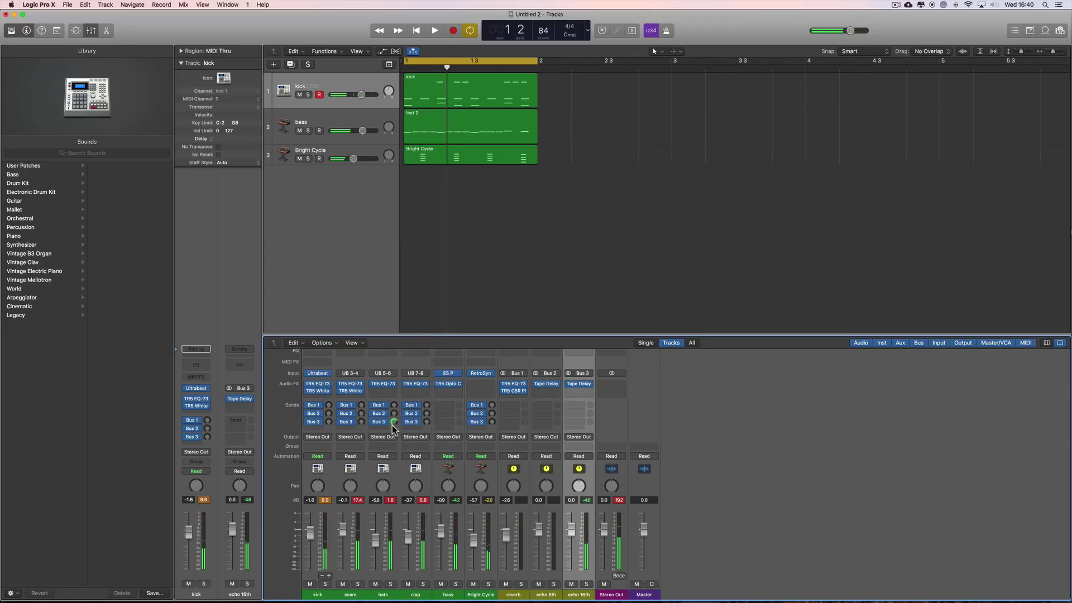
{"action": "key", "text": "space"}
{"action": "left_click_drag", "start_coordinate": [397, 445], "coordinate": [405, 462]}
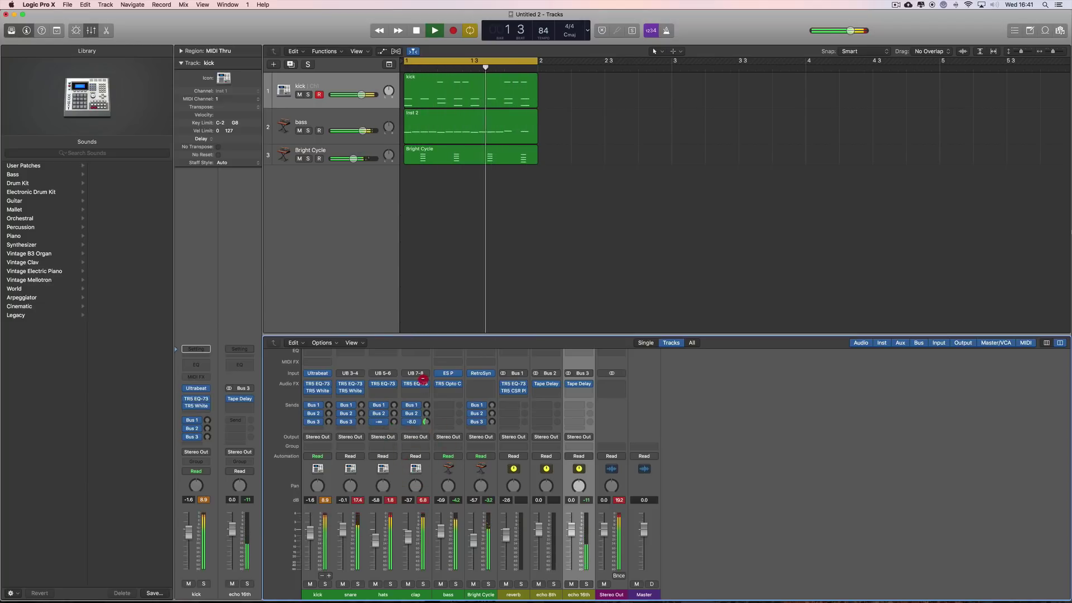
{"action": "left_click_drag", "start_coordinate": [427, 422], "coordinate": [426, 446]}
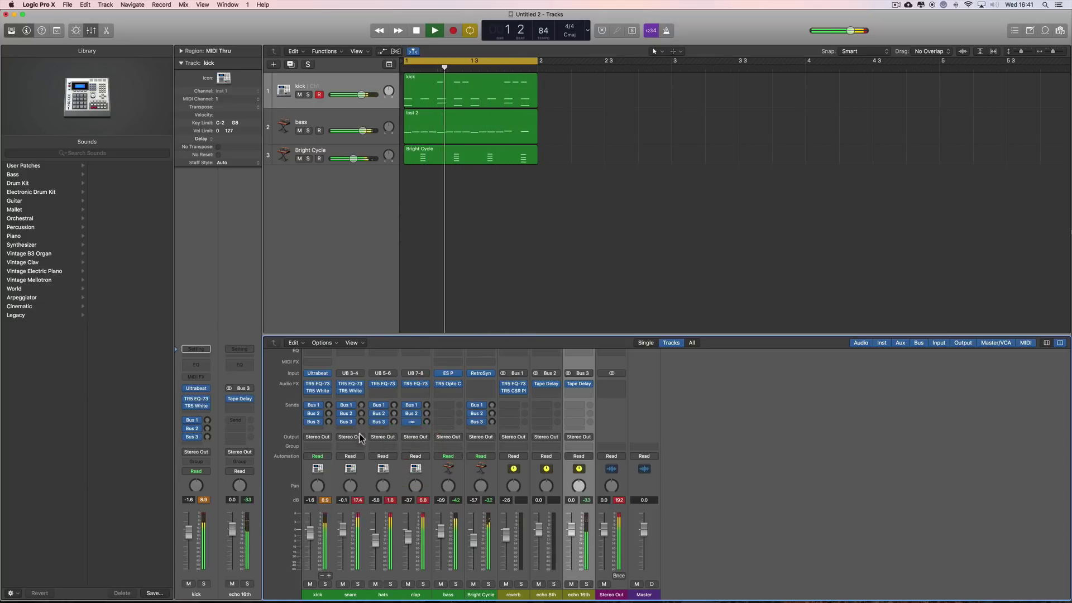
{"action": "mouse_move", "coordinate": [361, 422]}
{"action": "left_mouse_down"}
{"action": "mouse_move", "coordinate": [359, 353]}
{"action": "mouse_move", "coordinate": [360, 435]}
{"action": "left_mouse_up"}
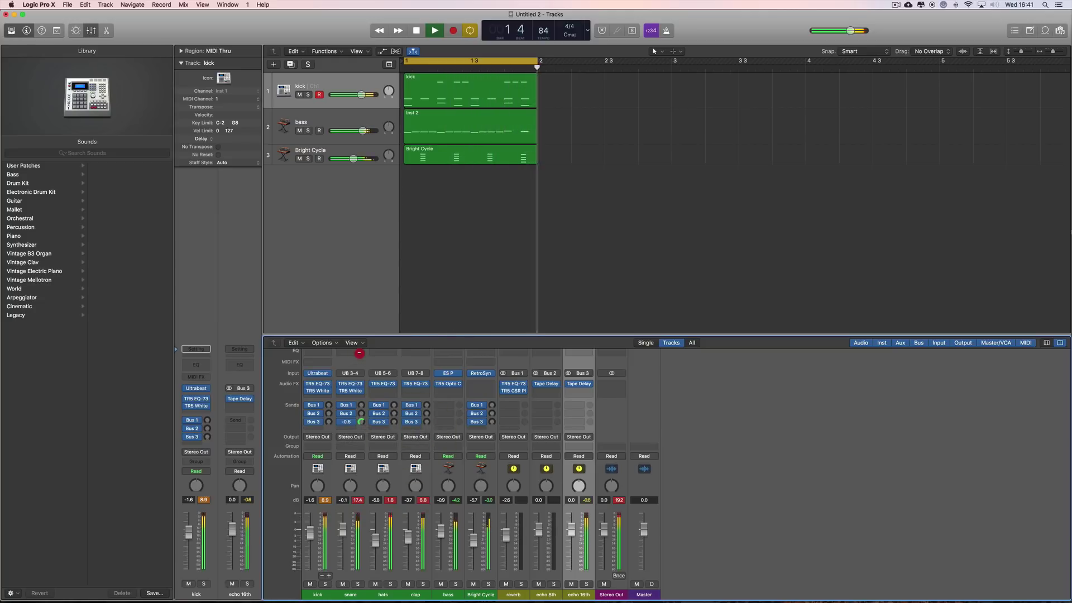
{"action": "mouse_move", "coordinate": [492, 422]}
{"action": "left_mouse_down"}
{"action": "mouse_move", "coordinate": [490, 384]}
{"action": "mouse_move", "coordinate": [494, 413]}
{"action": "left_mouse_up"}
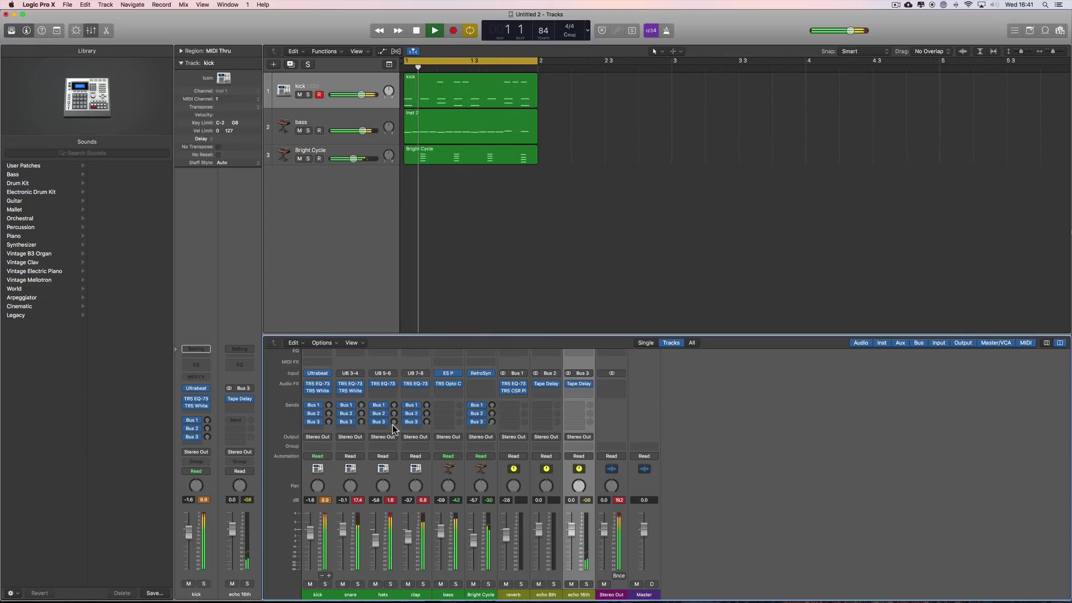
Step: Give the hats a slight Bus 3 send and set the channel levels to -6.2 dB for hats and -1.2 dB for bass
{"action": "left_click_drag", "start_coordinate": [394, 422], "coordinate": [391, 409]}
{"action": "left_click", "coordinate": [377, 537]}
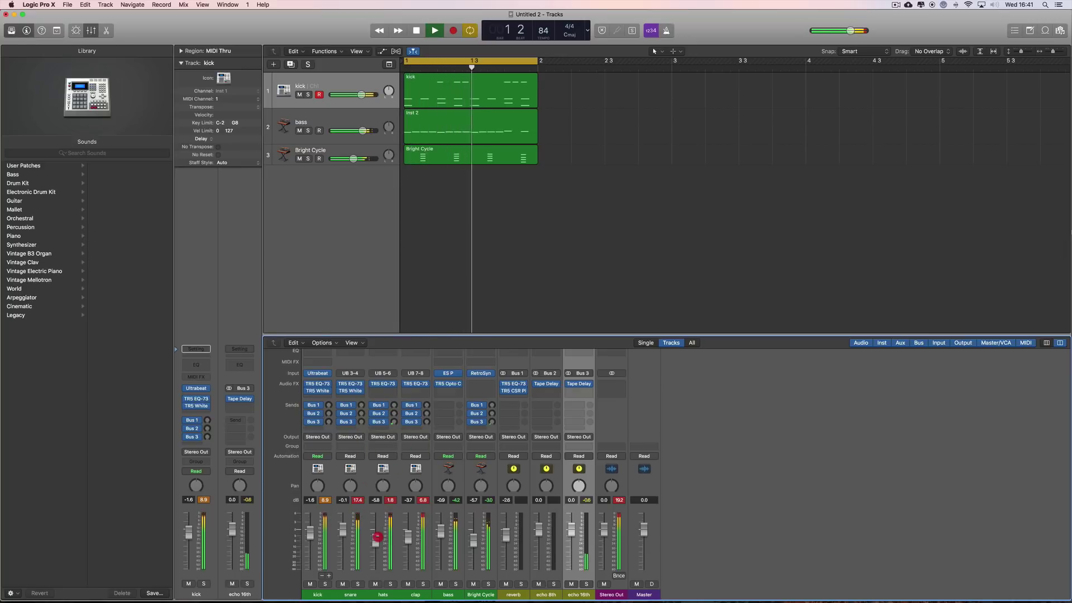
{"action": "left_click_drag", "start_coordinate": [377, 537], "coordinate": [374, 541]}
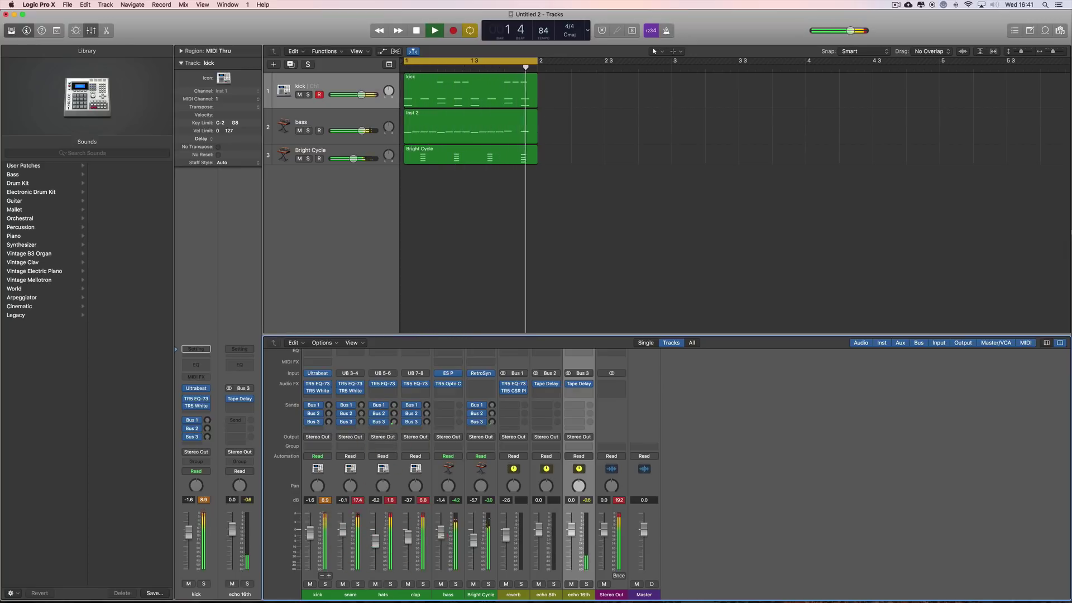
{"action": "left_click_drag", "start_coordinate": [441, 536], "coordinate": [441, 527]}
{"action": "key", "text": "space"}
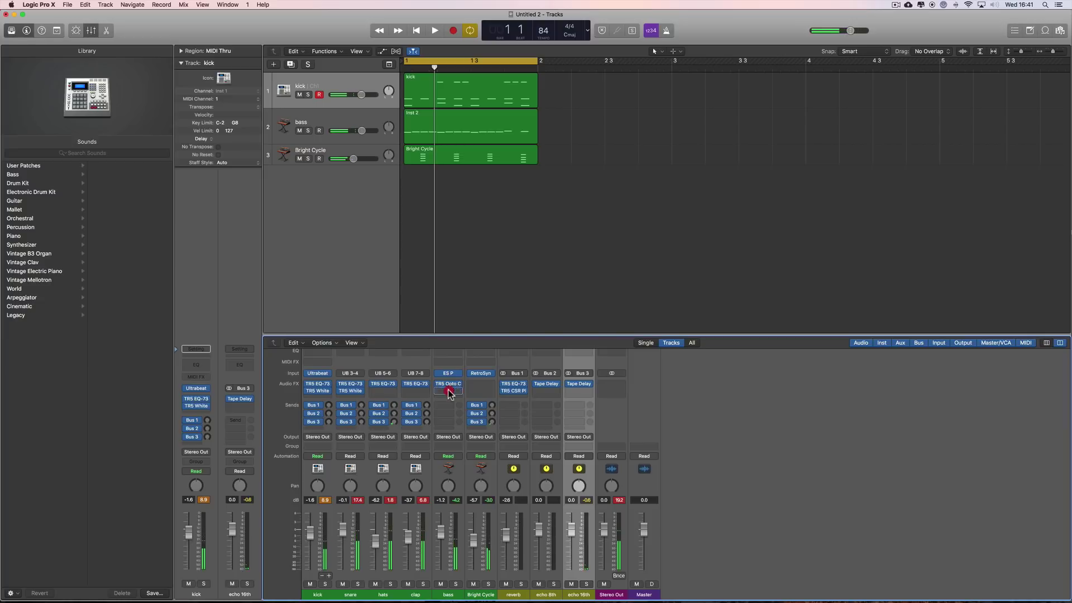
Step: Insert a TR5 EQ-73 before the bass compressor, boosting 110 Hz by 7.1, 1.6 kHz by 5.6 and the high shelf by 2.3
{"action": "left_click", "coordinate": [450, 391]}
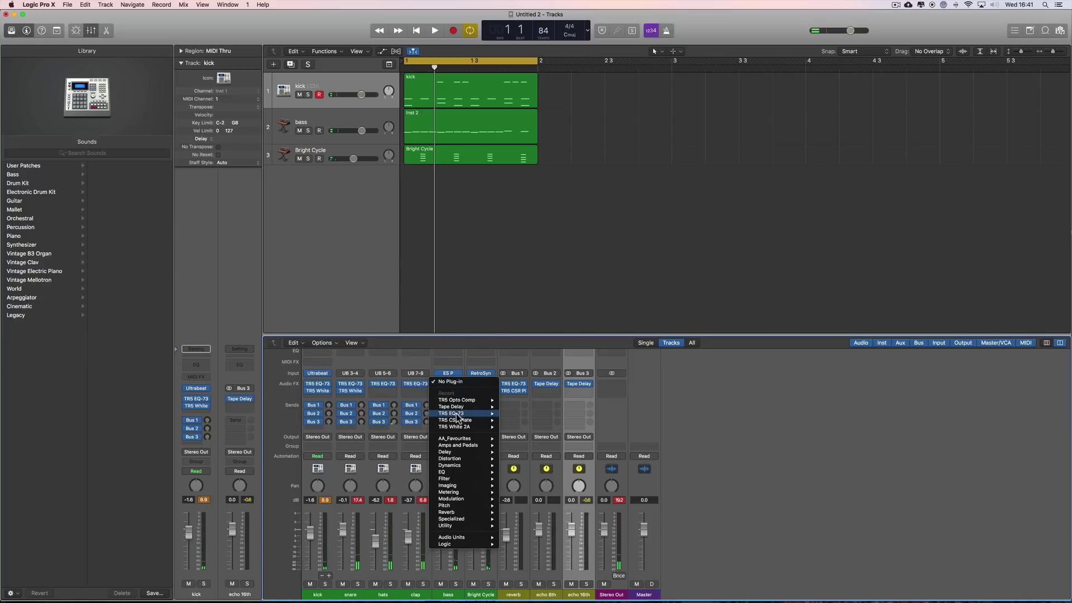
{"action": "left_click", "coordinate": [511, 414]}
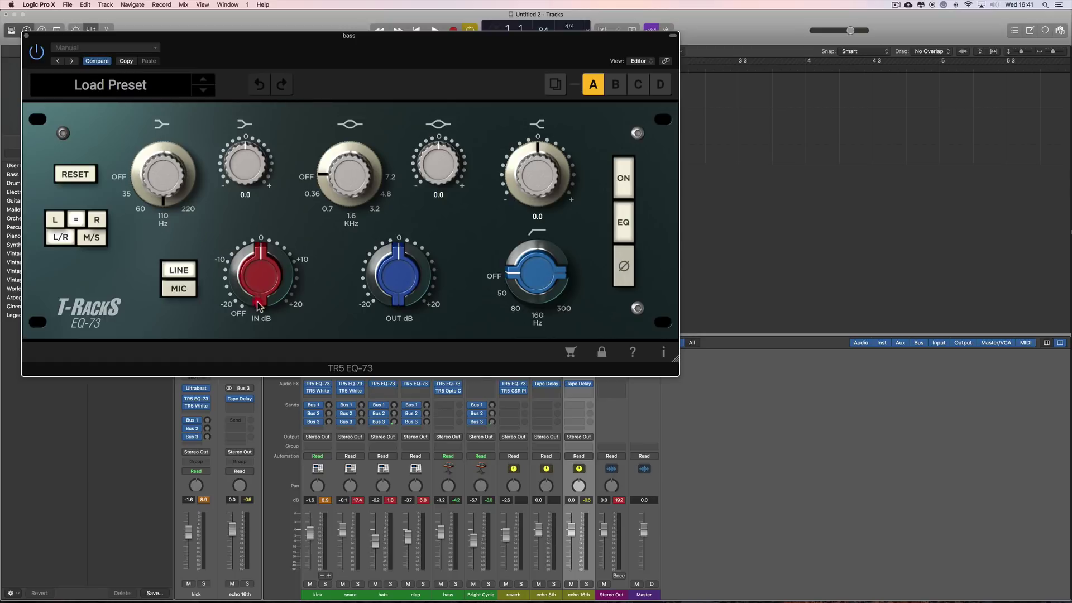
{"action": "left_click_drag", "start_coordinate": [249, 136], "coordinate": [250, 130]}
{"action": "key", "text": "space"}
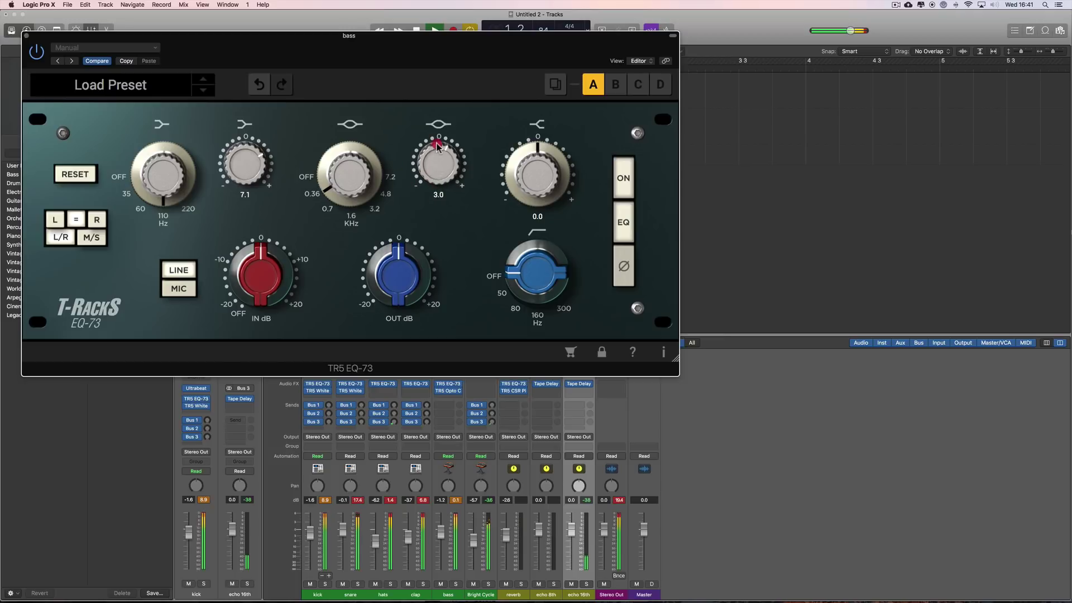
{"action": "left_click_drag", "start_coordinate": [357, 165], "coordinate": [376, 224]}
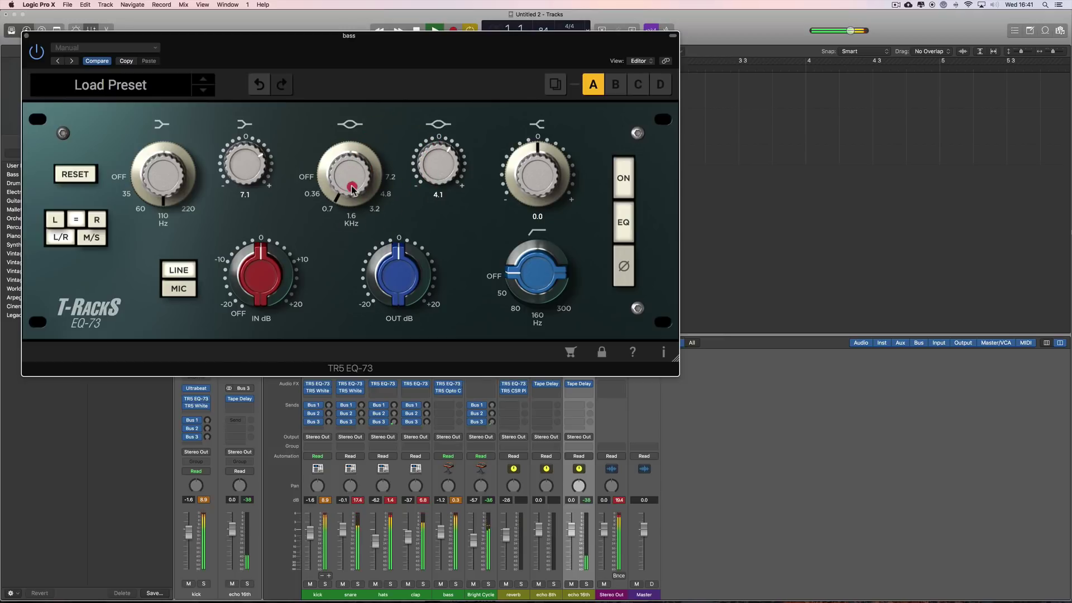
{"action": "left_click_drag", "start_coordinate": [427, 180], "coordinate": [430, 173]}
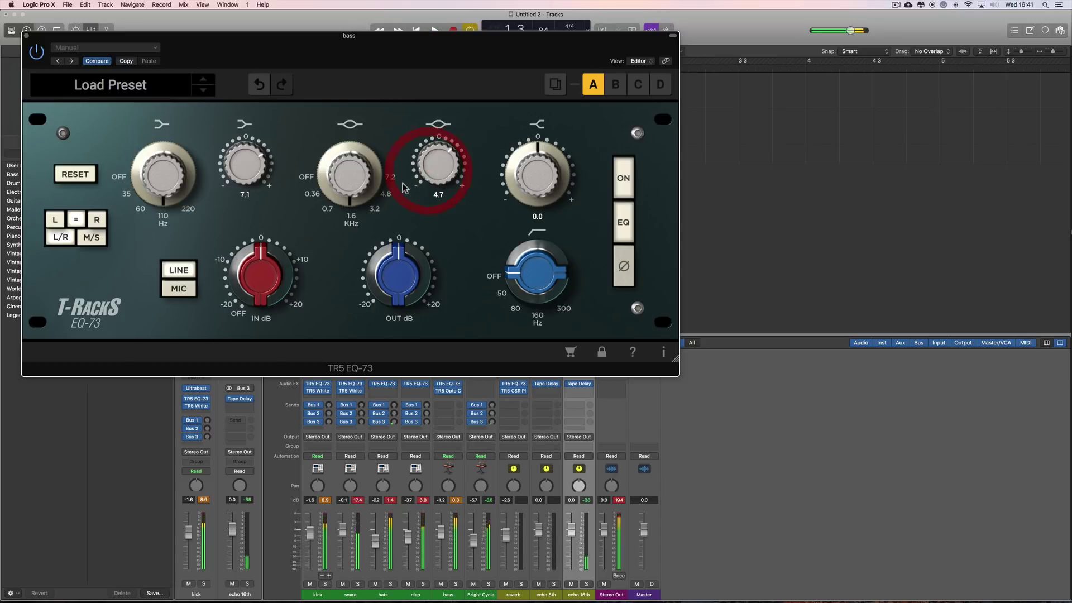
{"action": "key", "text": "space"}
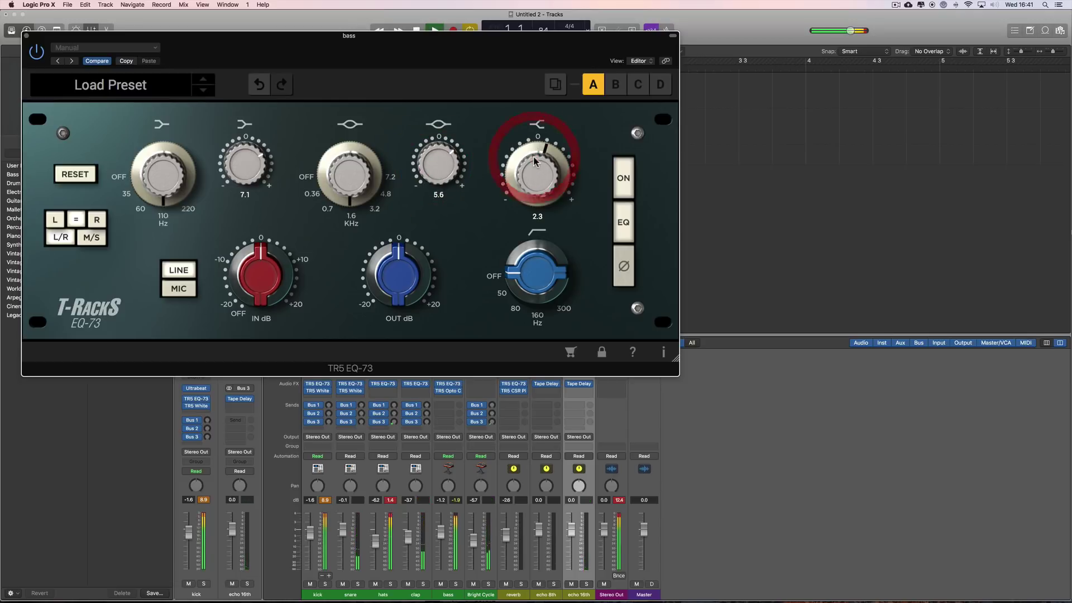
{"action": "left_click", "coordinate": [26, 38]}
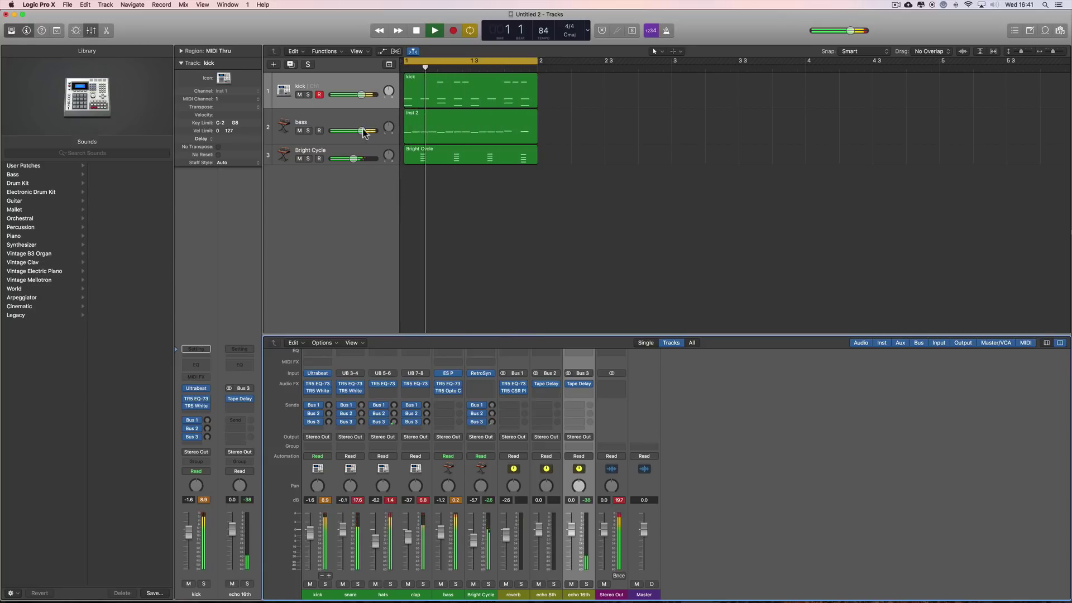
Step: Set the Bright Cycle track's volume to -4.5 dB and the bass track's to -2.7 dB, leaving the bass track selected
{"action": "left_click", "coordinate": [352, 152]}
{"action": "left_click_drag", "start_coordinate": [355, 162], "coordinate": [358, 130]}
{"action": "left_click", "coordinate": [341, 124]}
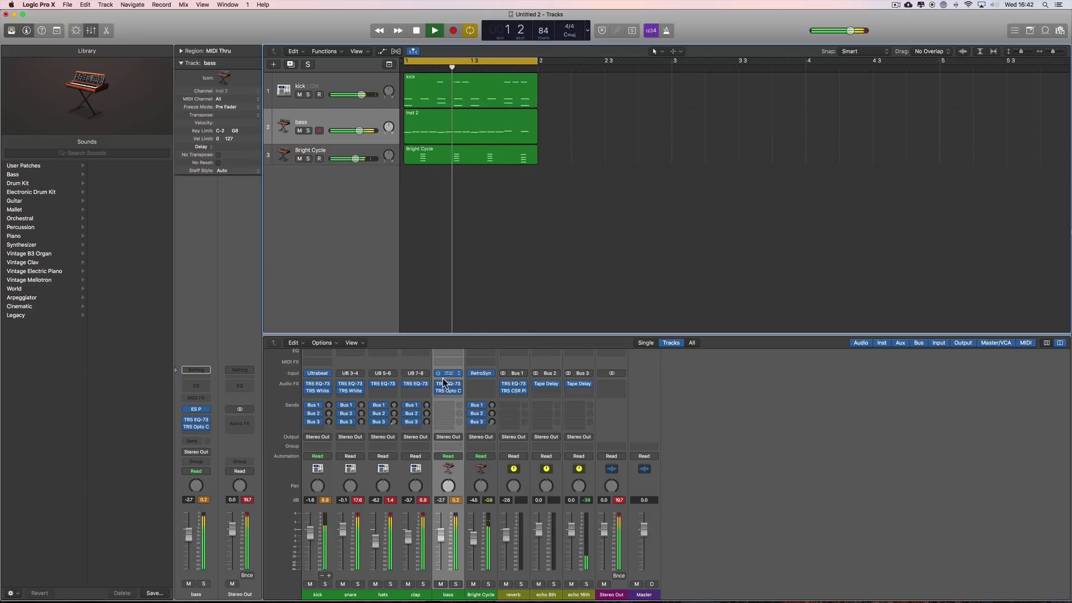
{"action": "mouse_move", "coordinate": [437, 395]}
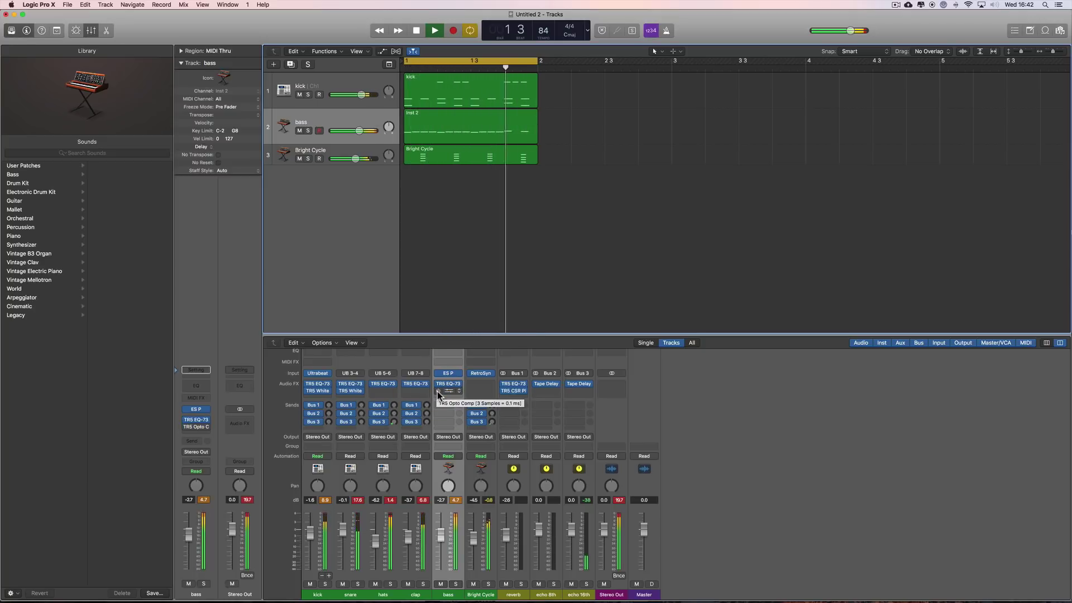
Step: Lower the bass channel's volume to -3.0 dB during playback and stop the loop
{"action": "left_click", "coordinate": [437, 393]}
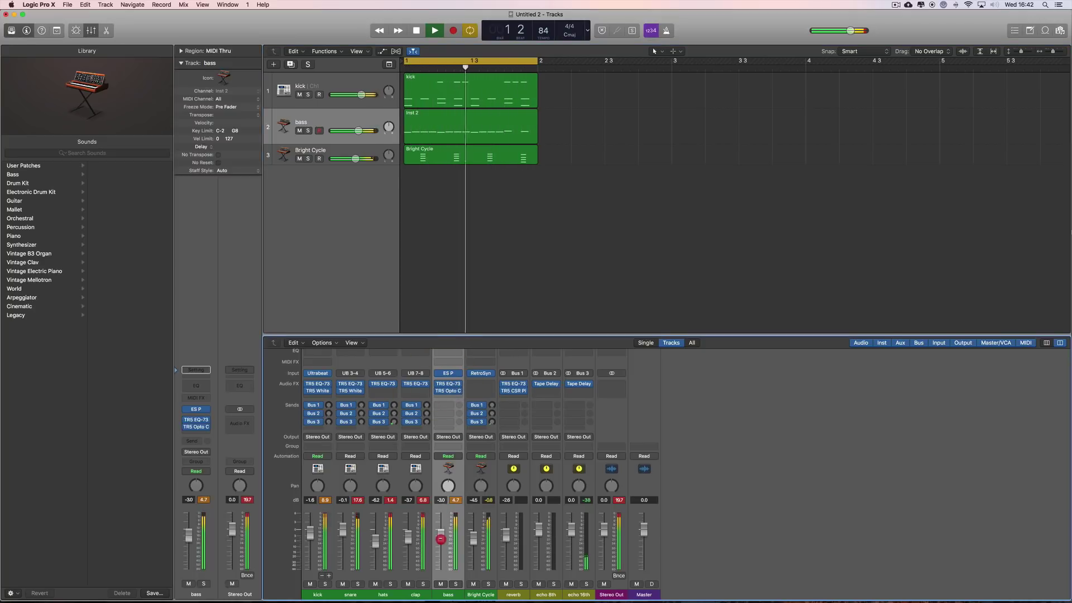
{"action": "left_click_drag", "start_coordinate": [441, 535], "coordinate": [441, 539]}
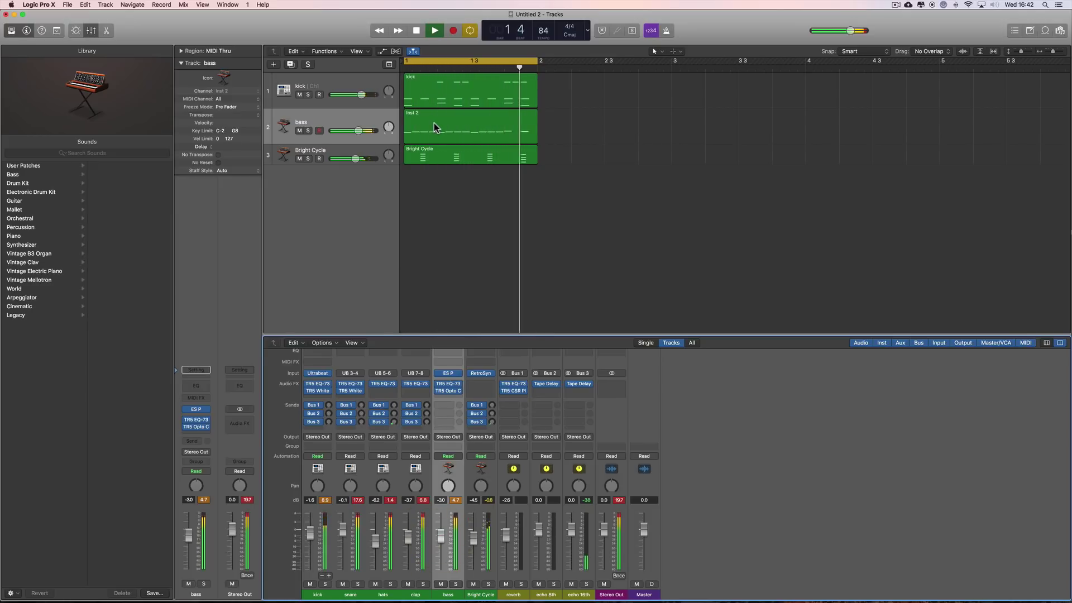
{"action": "key", "text": "space"}
Step: Switch to Safari to hear the "Under Me Sleng Teng" reference and return to Logic Pro X to compare the loop
{"action": "key", "text": "super+Tab"}
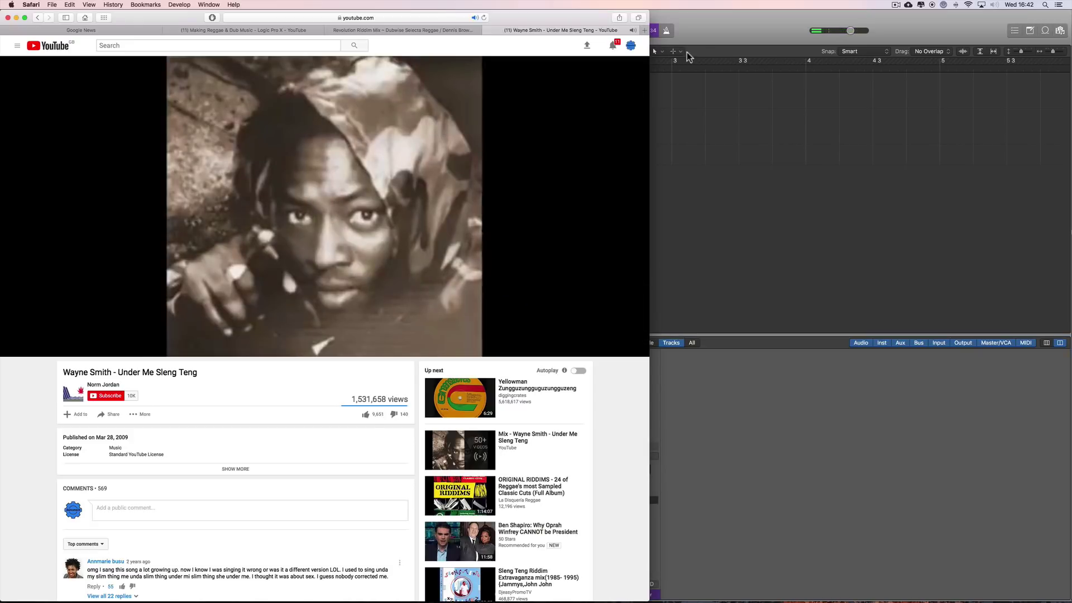
{"action": "key", "text": "super+Tab"}
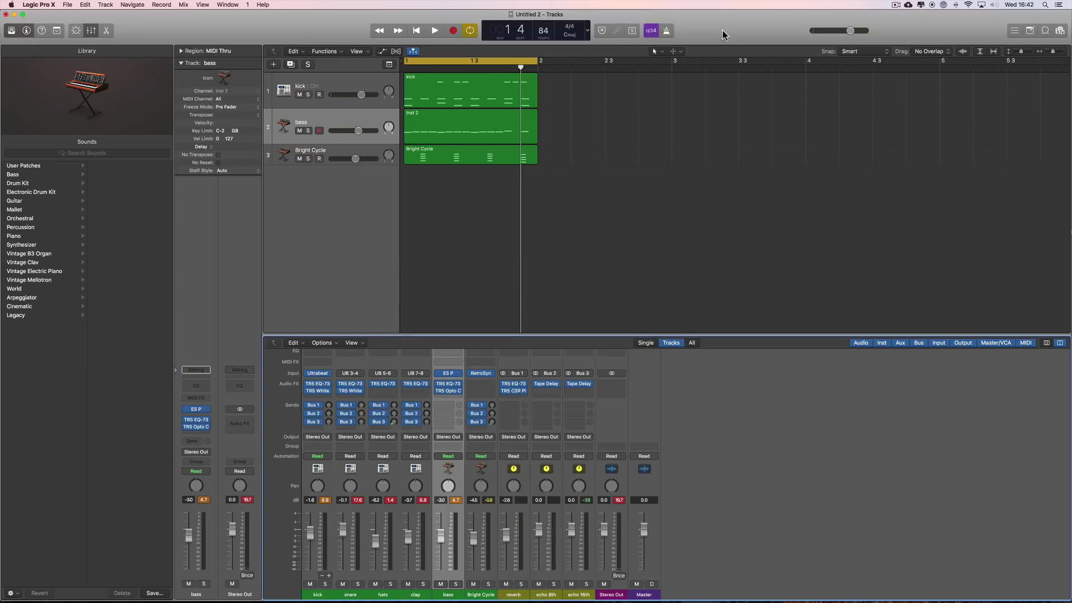
{"action": "key", "text": "space"}
{"action": "left_click", "coordinate": [331, 112]}
{"action": "key", "text": "space"}
Step: Open the bass region in the Piano Roll and shorten all its notes slightly
{"action": "double_click", "coordinate": [445, 126]}
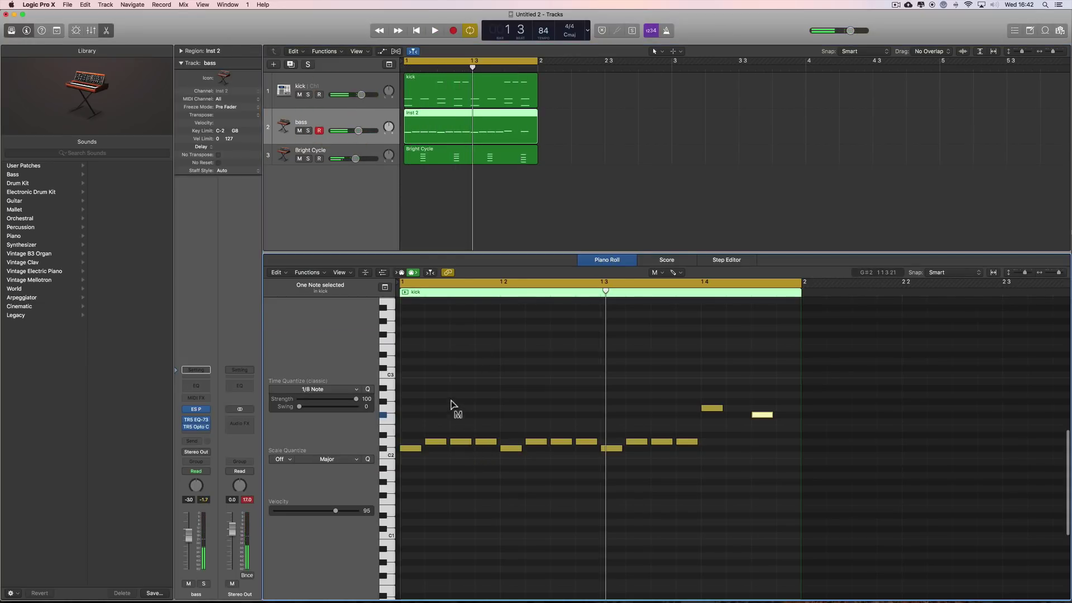
{"action": "key", "text": "t"}
{"action": "left_click", "coordinate": [447, 380]}
{"action": "left_click_drag", "start_coordinate": [410, 380], "coordinate": [774, 496]}
{"action": "left_click_drag", "start_coordinate": [620, 449], "coordinate": [619, 451]}
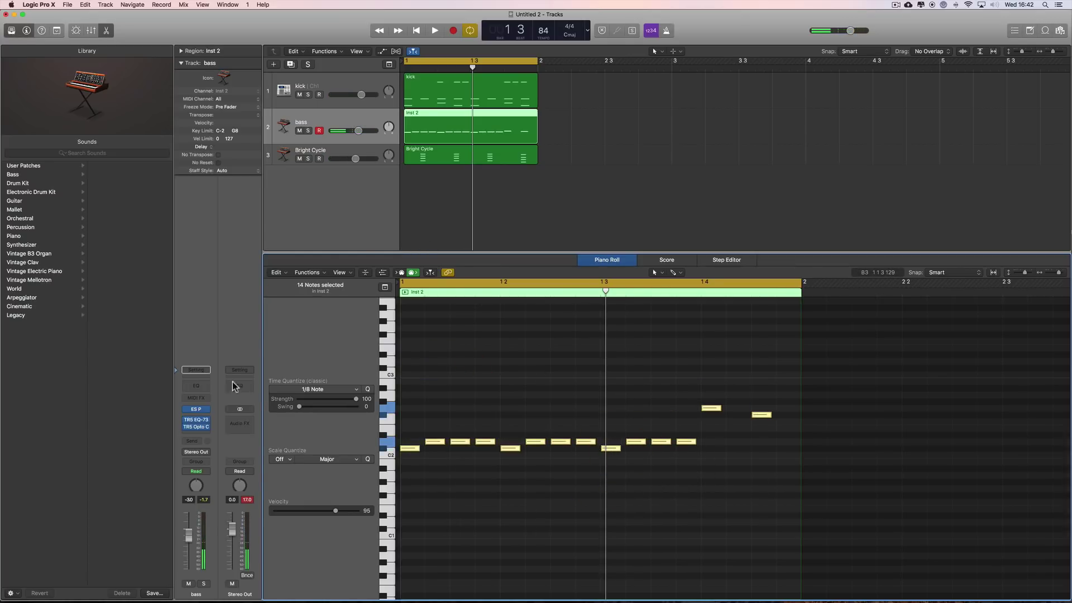
Step: Lower the release slightly and fine-tune the filter frequency in the bass track's ES P synth during playback, and close its window
{"action": "left_click", "coordinate": [201, 411]}
{"action": "left_click", "coordinate": [337, 373]}
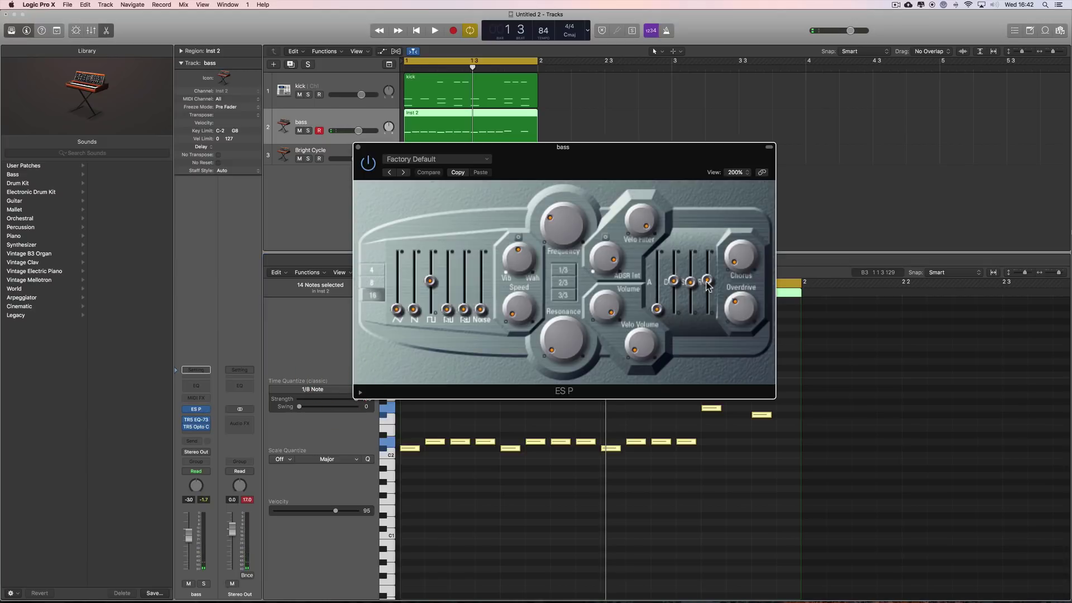
{"action": "key", "text": "space"}
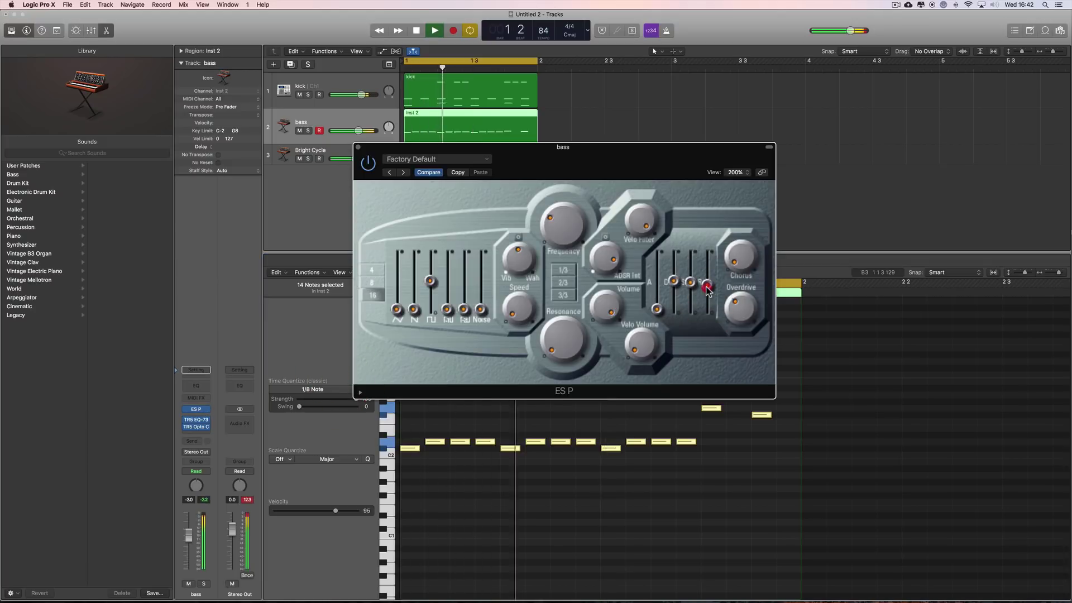
{"action": "left_click_drag", "start_coordinate": [706, 287], "coordinate": [706, 288]}
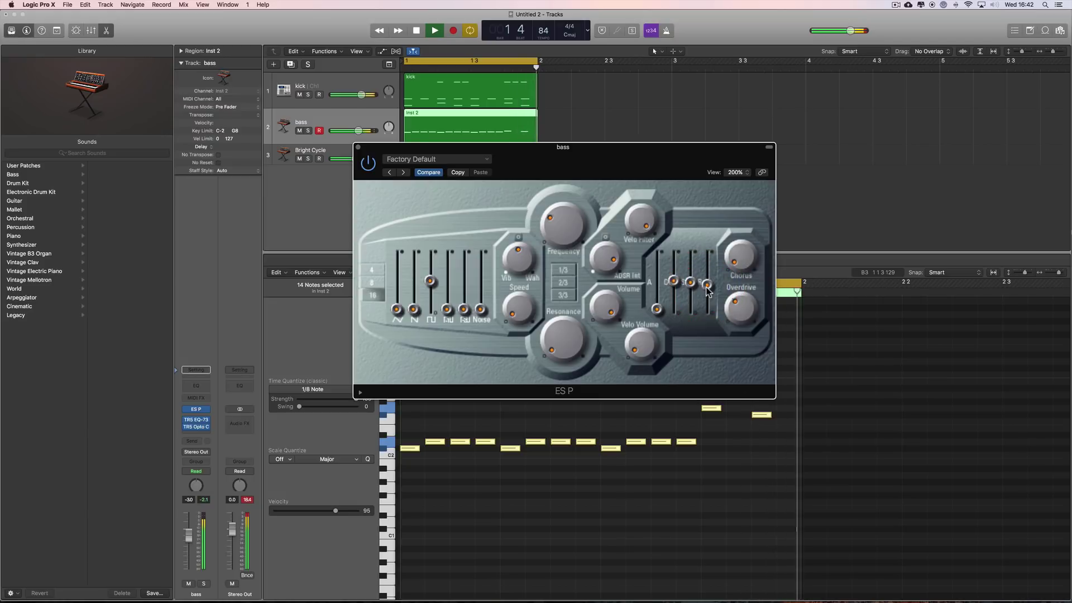
{"action": "key", "text": "space"}
{"action": "key", "text": "space"}
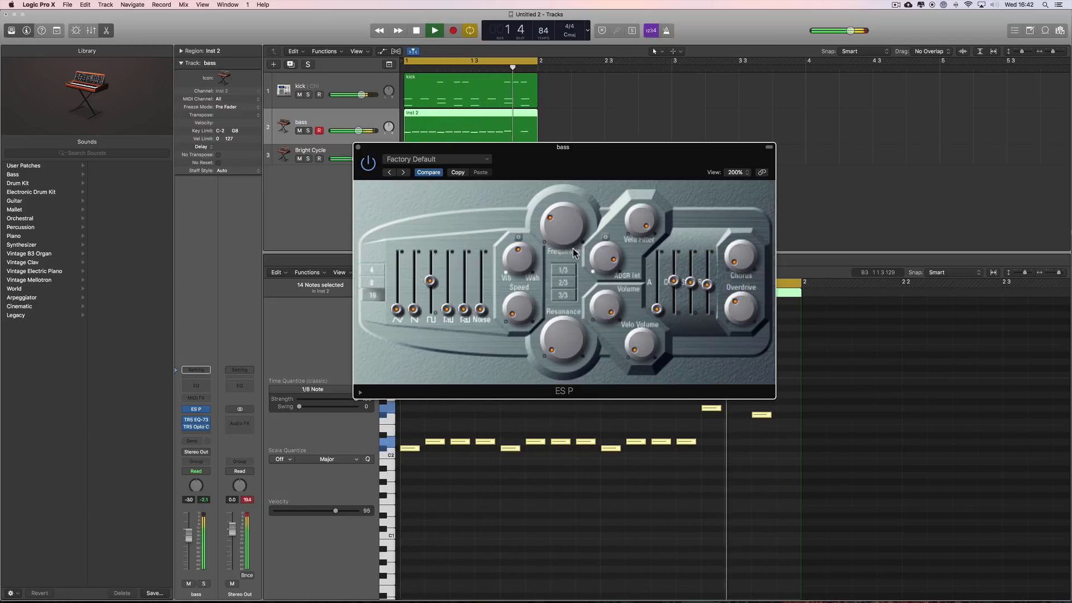
{"action": "left_click_drag", "start_coordinate": [561, 234], "coordinate": [561, 235]}
{"action": "left_click", "coordinate": [561, 235]}
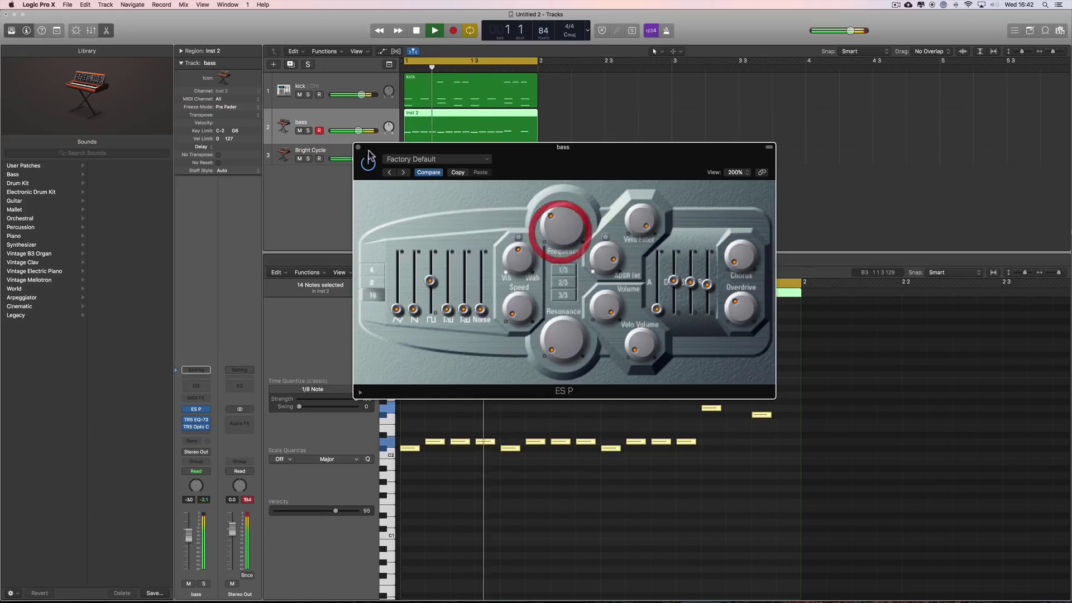
{"action": "left_click", "coordinate": [358, 147]}
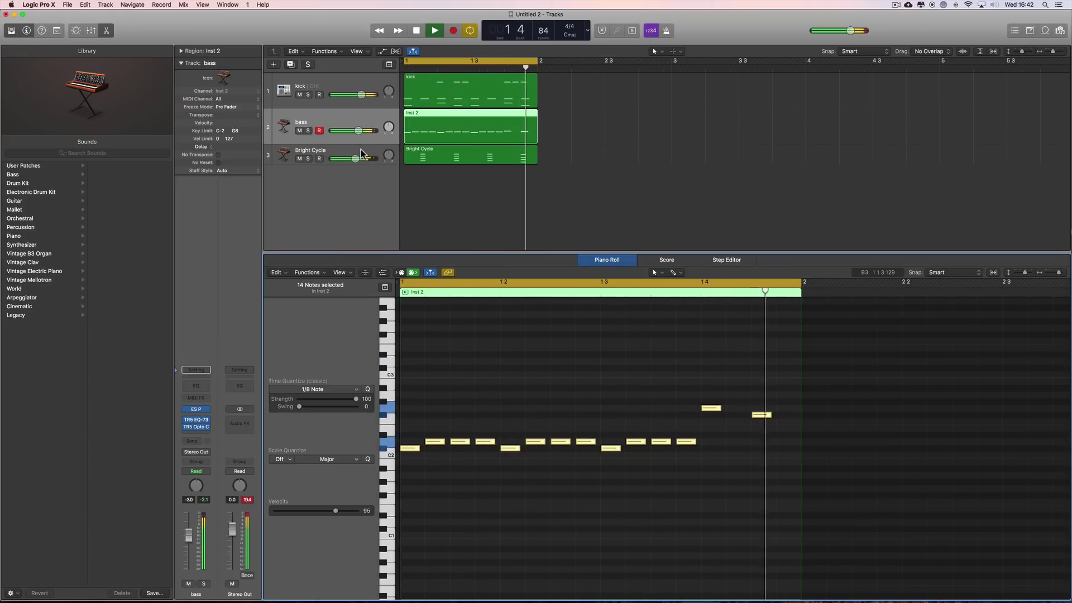
Step: Raise the Bright Cycle track's Bus 1 reverb send during playback and stop the loop
{"action": "left_click", "coordinate": [358, 150]}
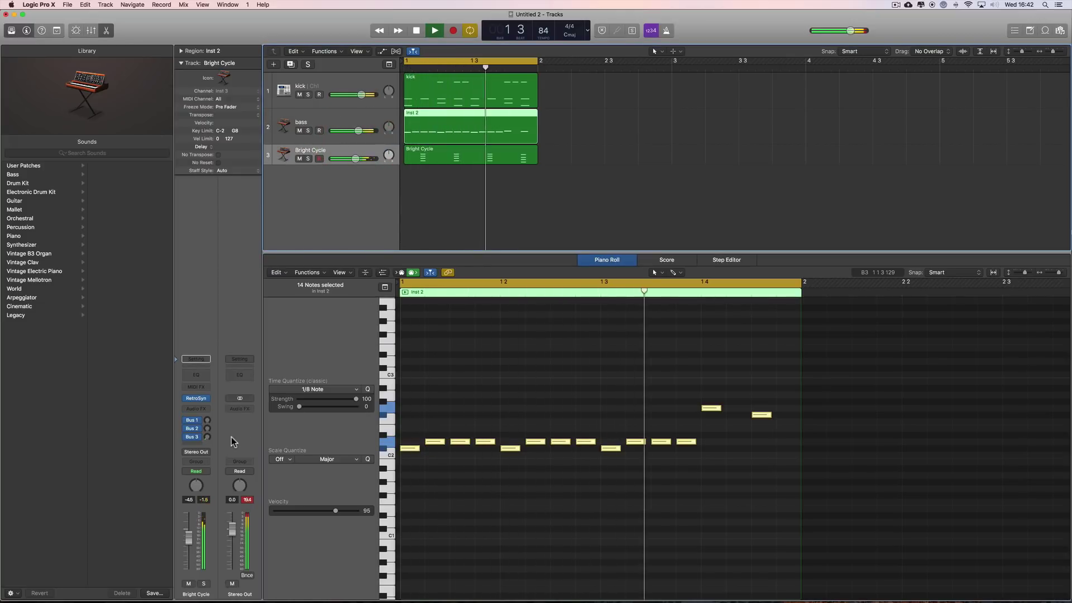
{"action": "left_click", "coordinate": [208, 443]}
{"action": "left_click_drag", "start_coordinate": [208, 445], "coordinate": [204, 373]}
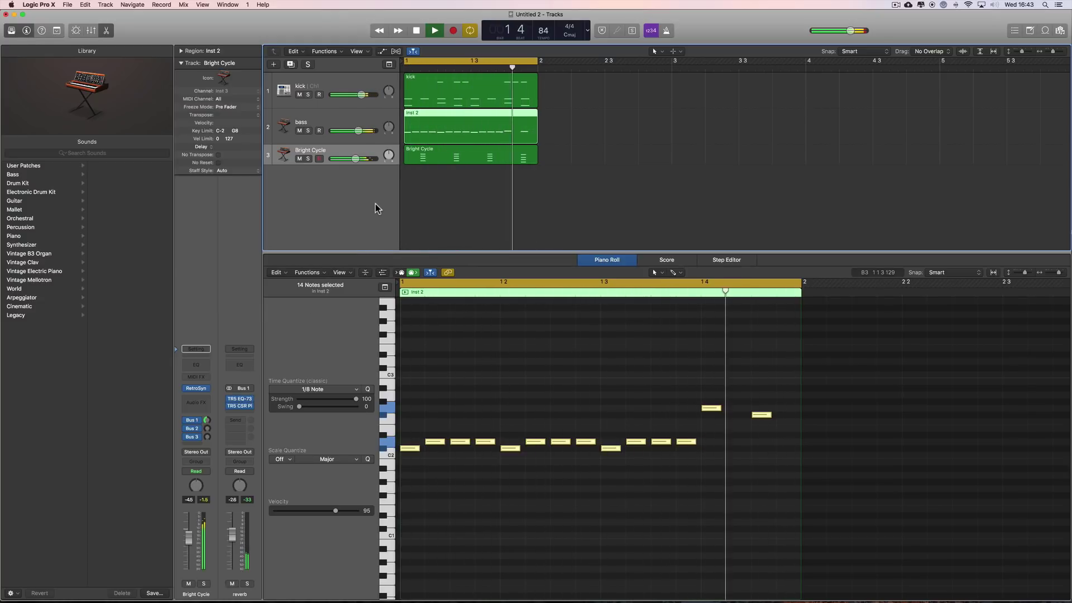
{"action": "key", "text": "space"}
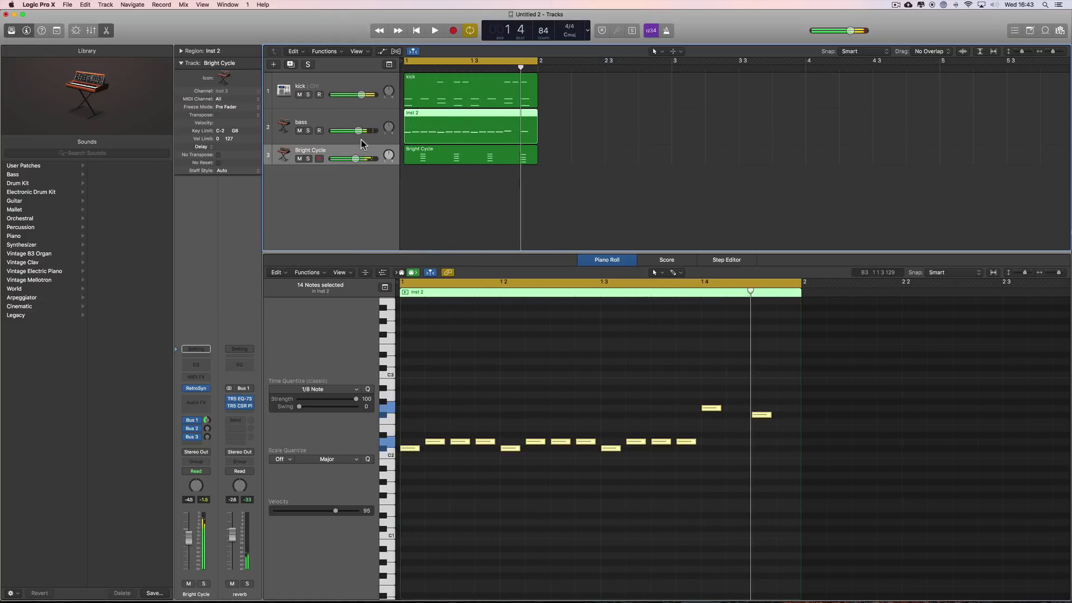
Step: Try the bass line's last note at lower pitches, put it back in place and select the last two notes
{"action": "double_click", "coordinate": [434, 139]}
{"action": "double_click", "coordinate": [471, 137]}
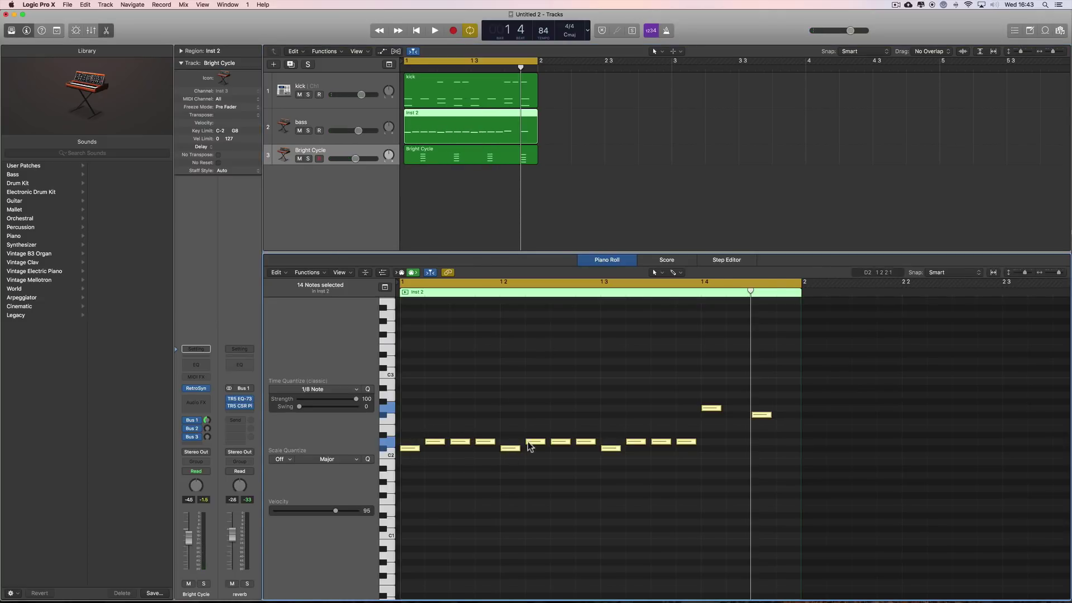
{"action": "left_click", "coordinate": [711, 408]}
{"action": "left_click", "coordinate": [761, 415]}
{"action": "left_click_drag", "start_coordinate": [761, 416], "coordinate": [763, 446]}
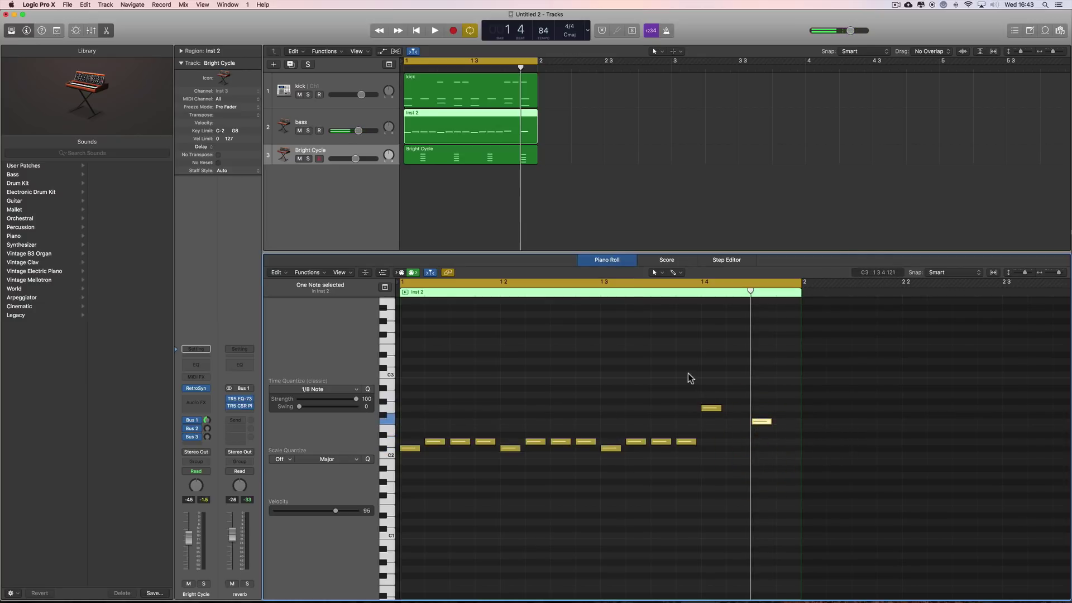
{"action": "left_click_drag", "start_coordinate": [701, 373], "coordinate": [761, 430]}
{"action": "left_click", "coordinate": [765, 431]}
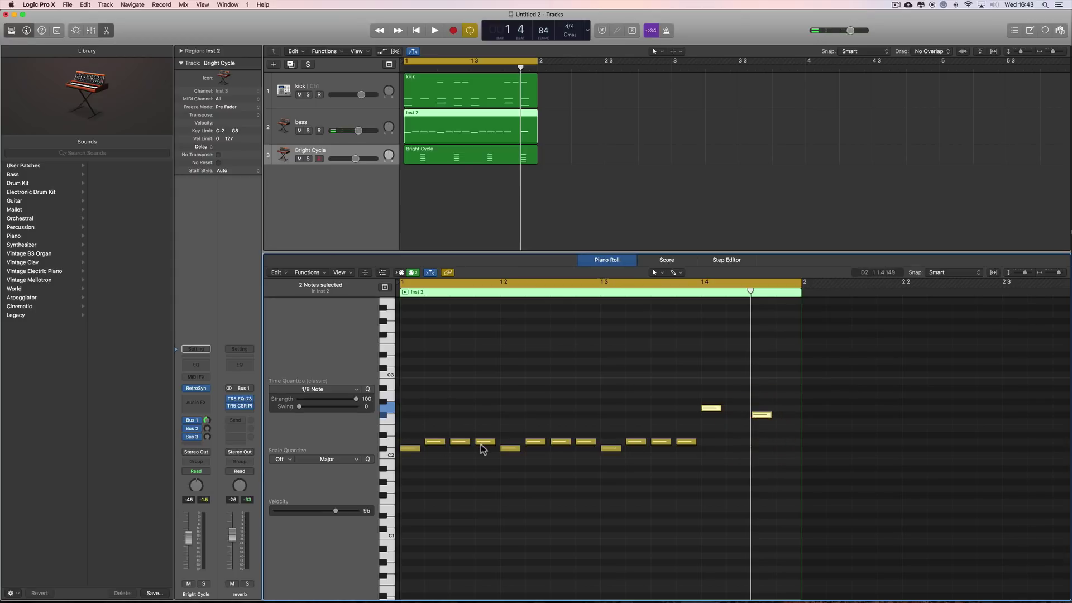
Step: Review the bass pattern group by group, ending with its last two higher notes
{"action": "left_click_drag", "start_coordinate": [409, 402], "coordinate": [486, 464]}
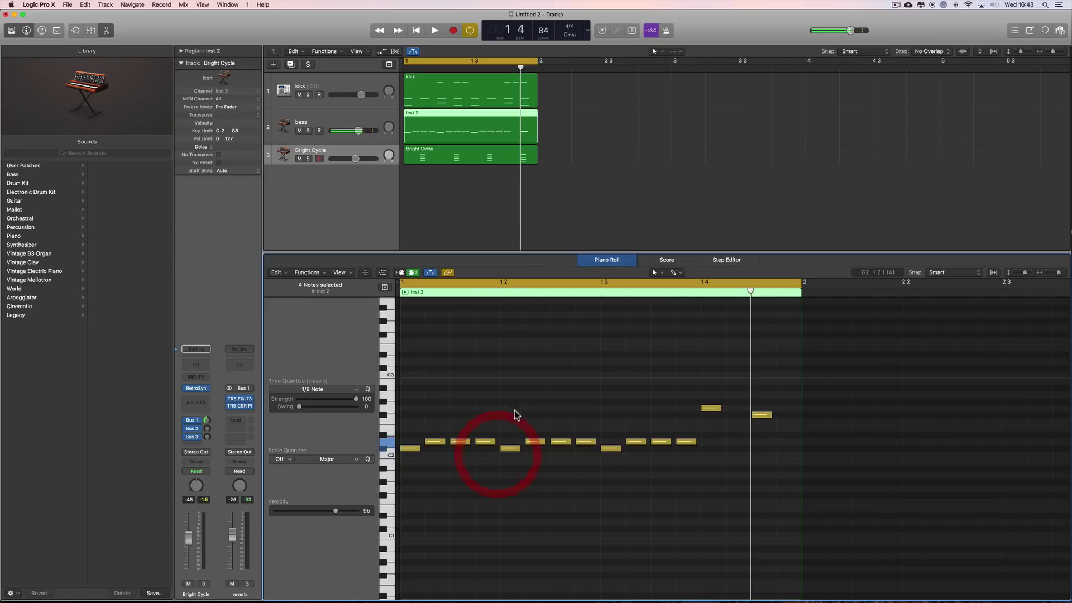
{"action": "left_click_drag", "start_coordinate": [562, 464], "coordinate": [589, 463]}
{"action": "left_click_drag", "start_coordinate": [617, 408], "coordinate": [686, 460]}
{"action": "left_click", "coordinate": [713, 408]}
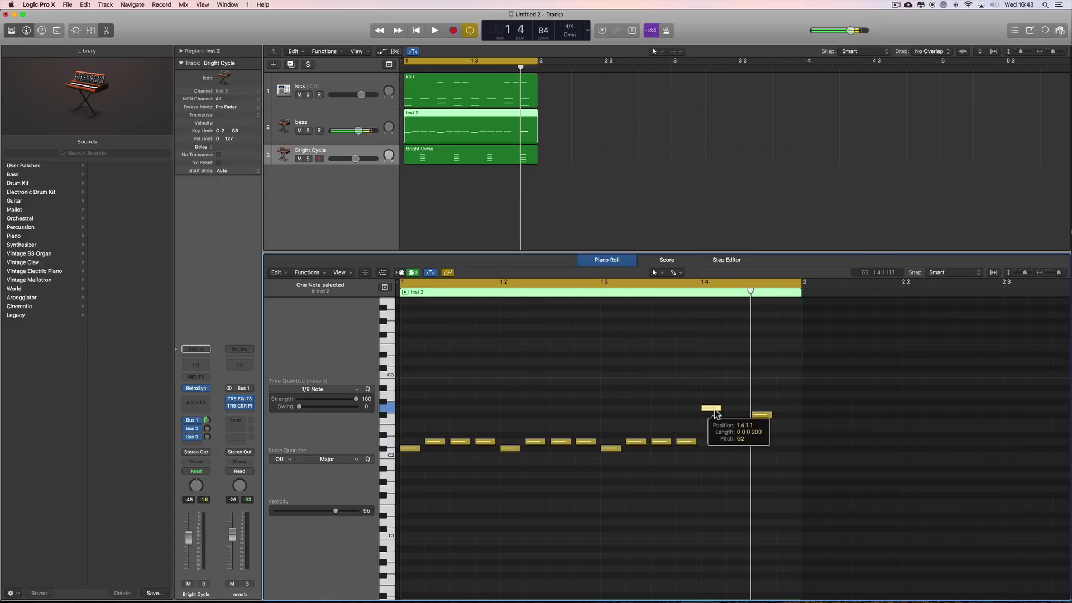
{"action": "left_click", "coordinate": [758, 419]}
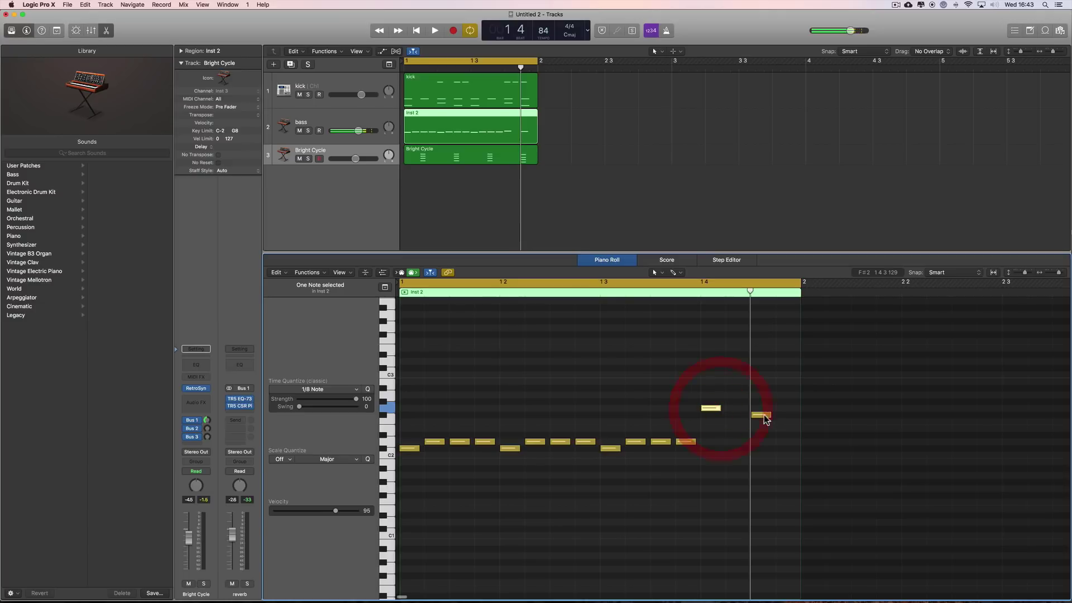
{"action": "left_click_drag", "start_coordinate": [764, 415], "coordinate": [763, 415]}
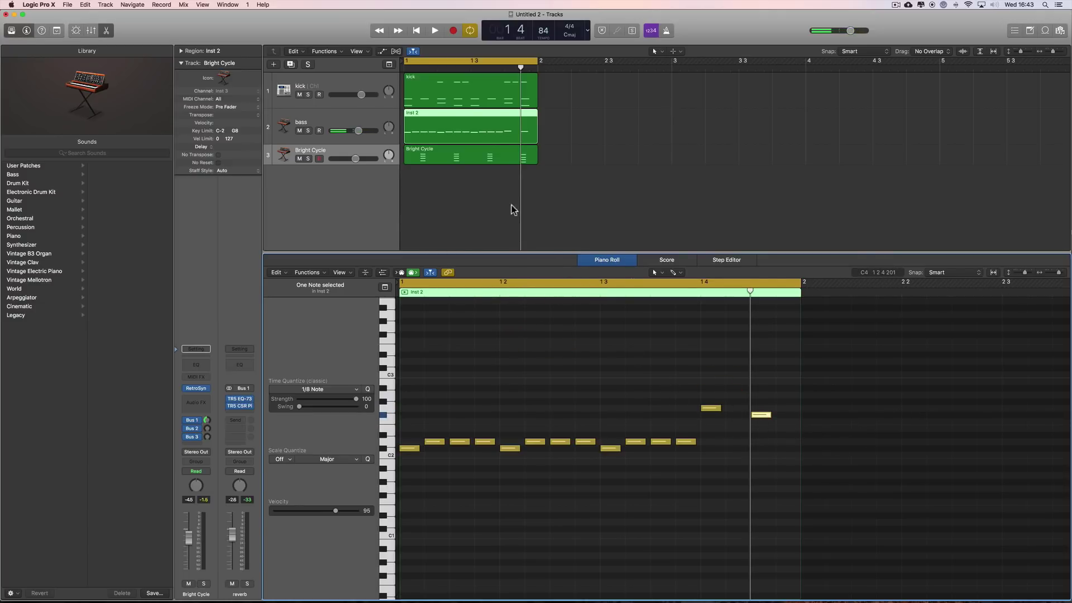
Step: Open the Bright Cycle region's notes and examine each of its four chords in turn
{"action": "left_click", "coordinate": [494, 154]}
{"action": "scroll", "coordinate": [742, 372], "scroll_direction": "up", "scroll_amount": 3}
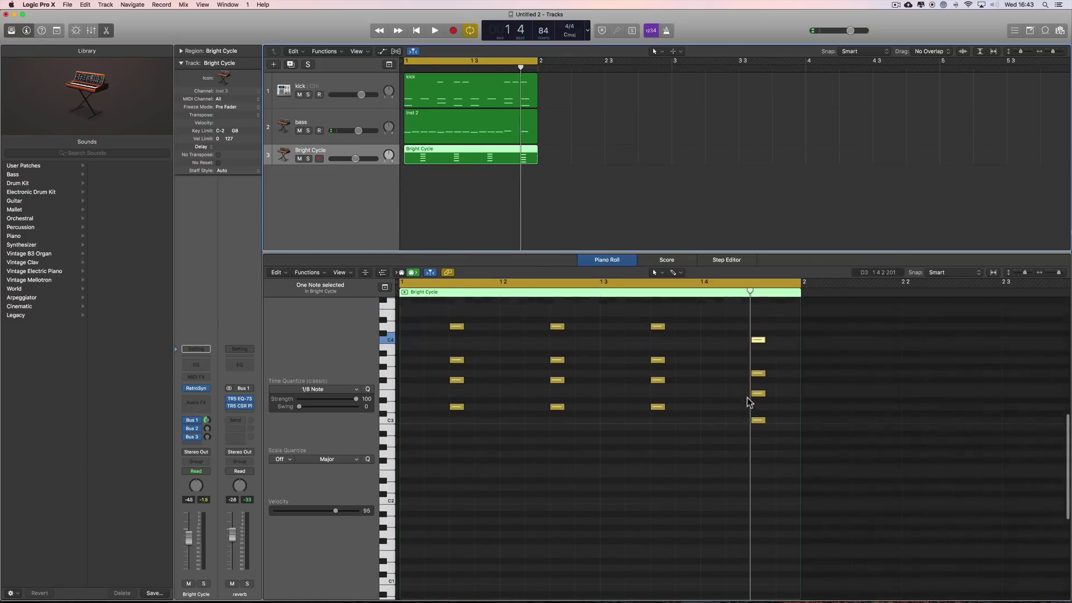
{"action": "left_click_drag", "start_coordinate": [428, 323], "coordinate": [488, 436]}
{"action": "left_click_drag", "start_coordinate": [536, 319], "coordinate": [597, 446]}
{"action": "left_click_drag", "start_coordinate": [635, 320], "coordinate": [698, 452]}
{"action": "left_click_drag", "start_coordinate": [639, 318], "coordinate": [688, 455]}
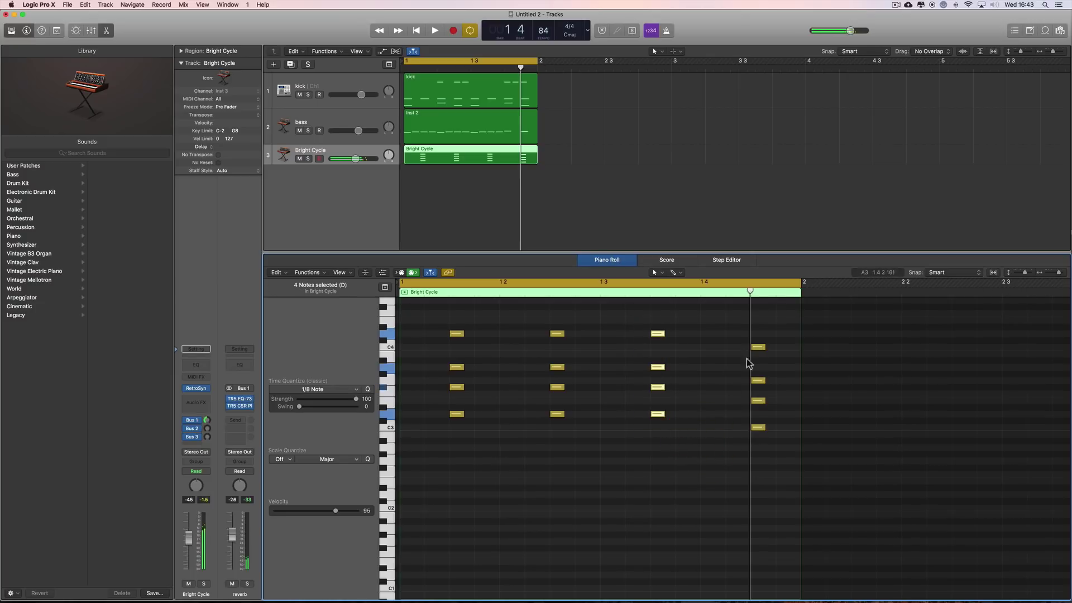
{"action": "left_click_drag", "start_coordinate": [736, 332], "coordinate": [773, 447]}
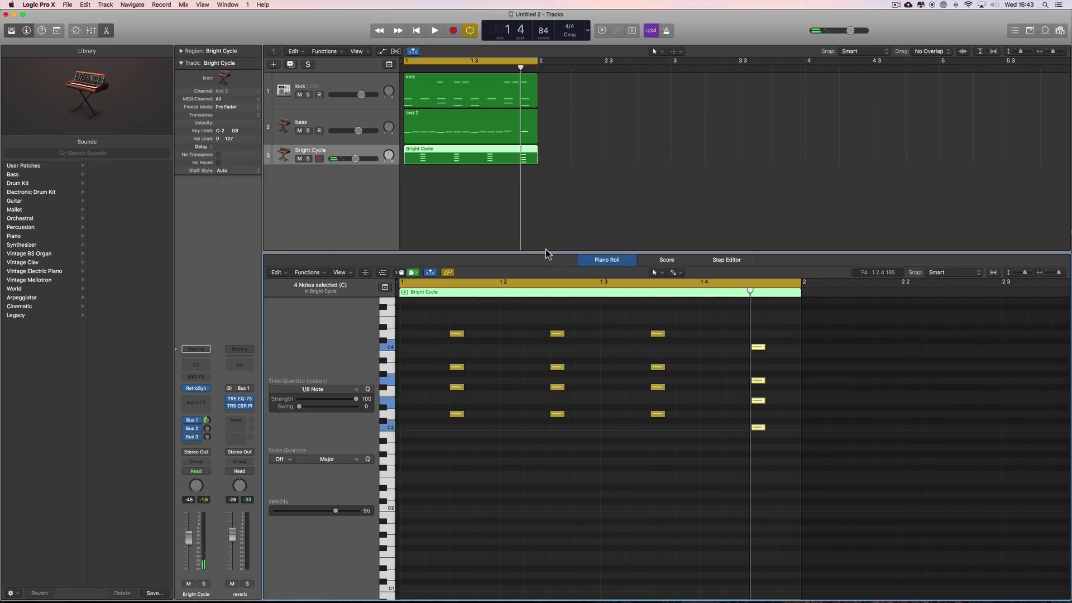
Step: Try an extra Clap 3 note at position 1 2 2 in the kick region, audition it and delete it
{"action": "left_click", "coordinate": [479, 99]}
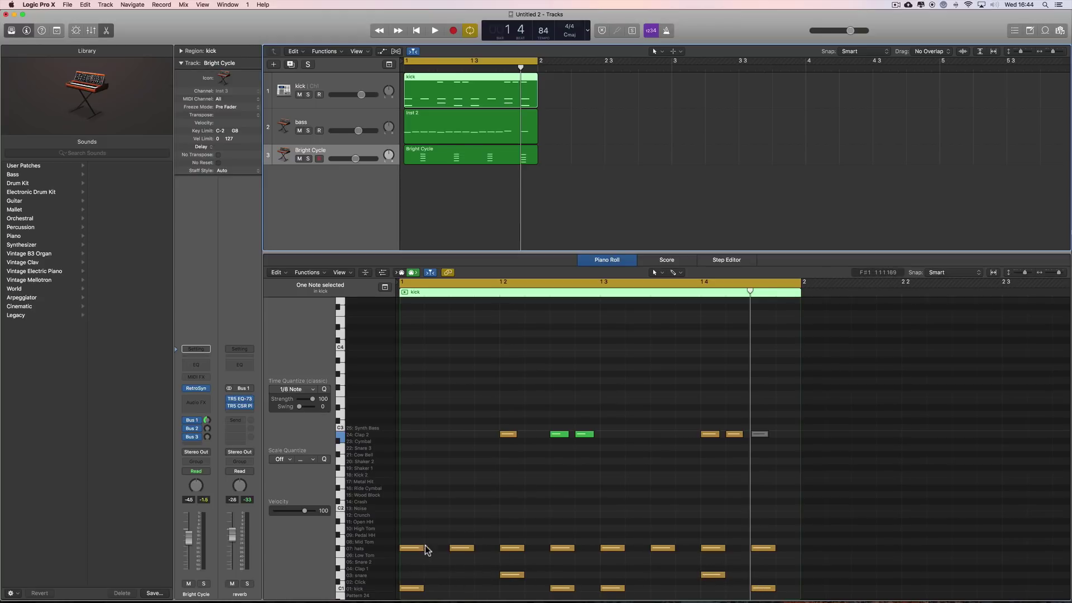
{"action": "right_click", "coordinate": [540, 459]}
{"action": "left_click", "coordinate": [534, 445]}
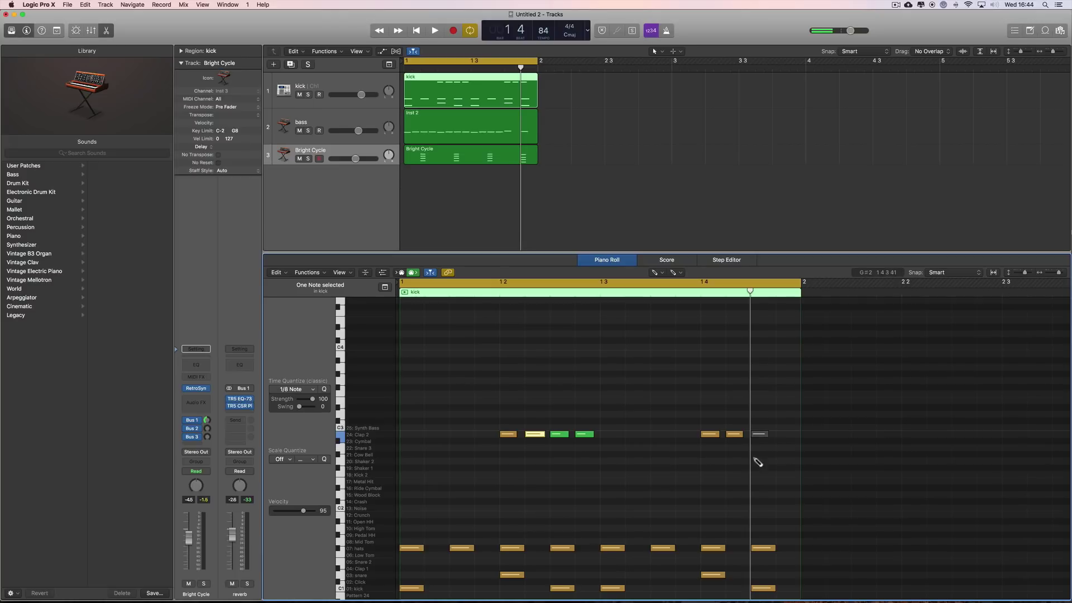
{"action": "key", "text": "space"}
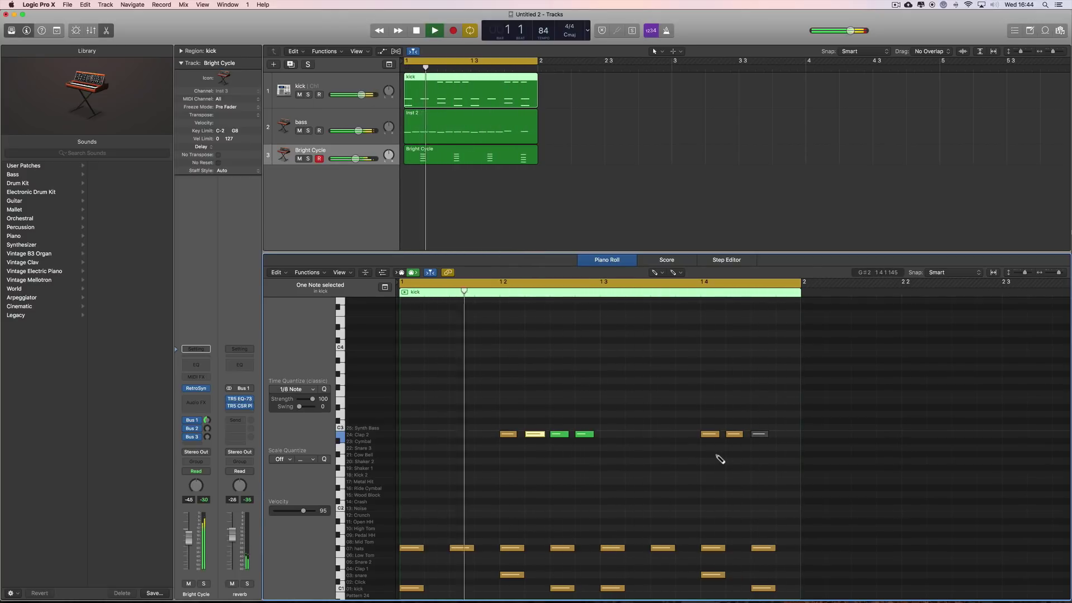
{"action": "key", "text": "space"}
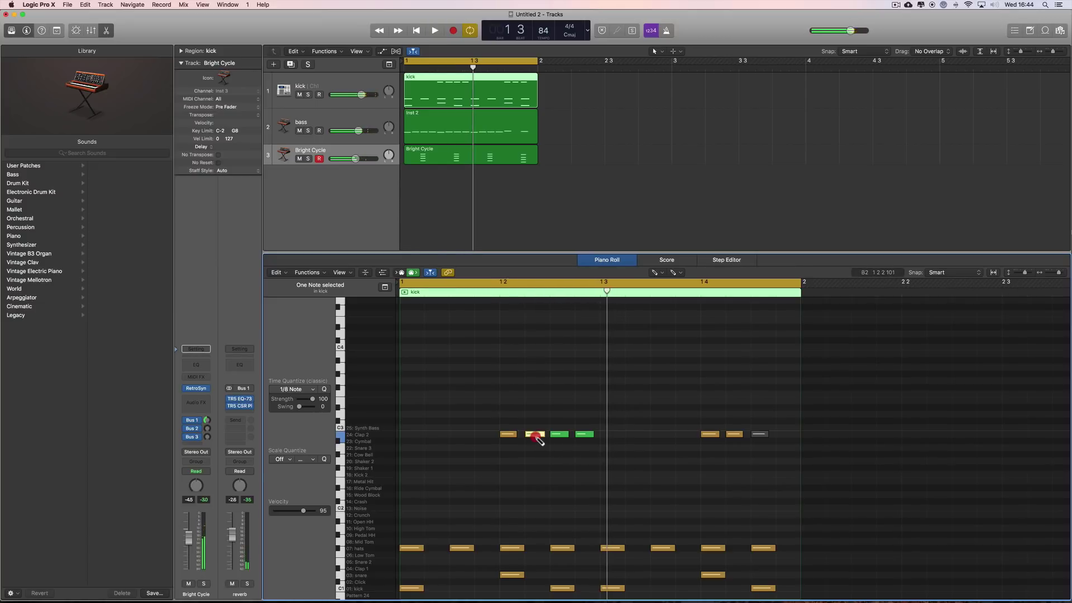
{"action": "key", "text": "space"}
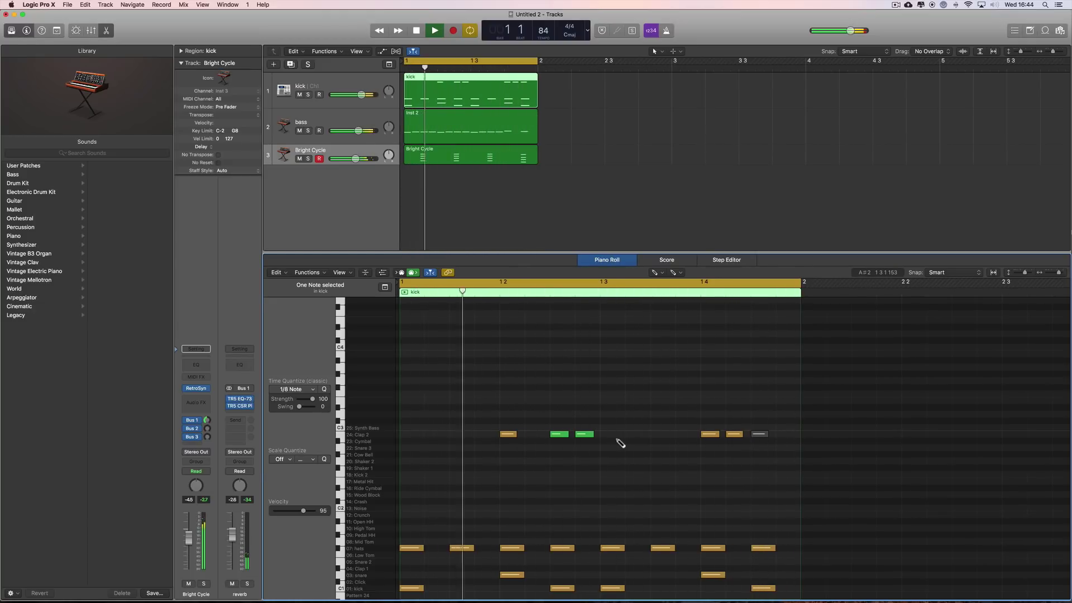
{"action": "key", "text": "space"}
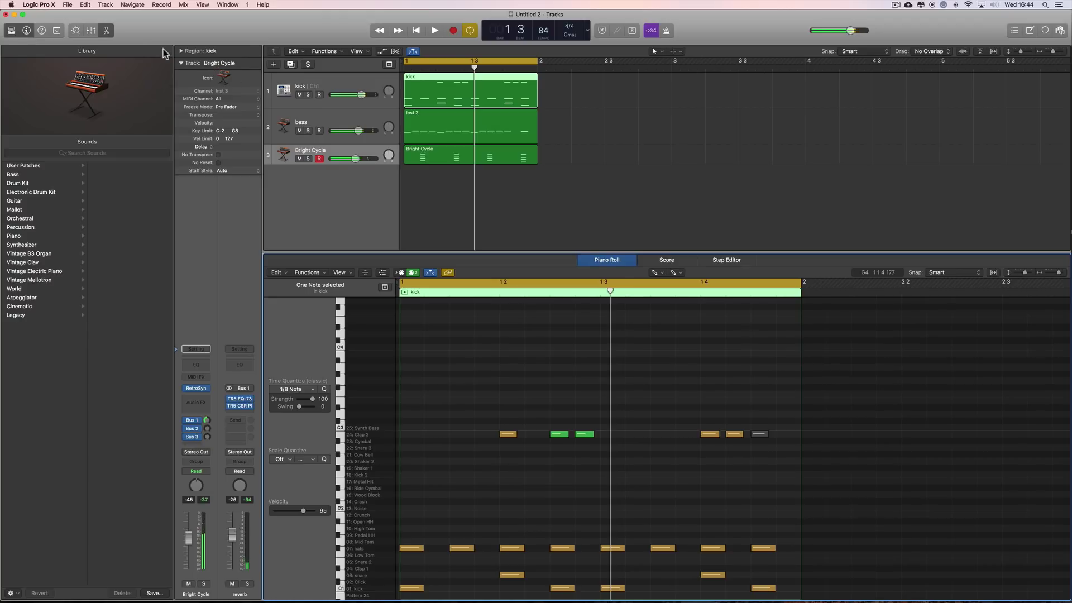
Step: In the mixer, raise the Bus 1 reverb sends on the clap and Bright Cycle channels and lower the clap's volume slightly
{"action": "left_click", "coordinate": [91, 32]}
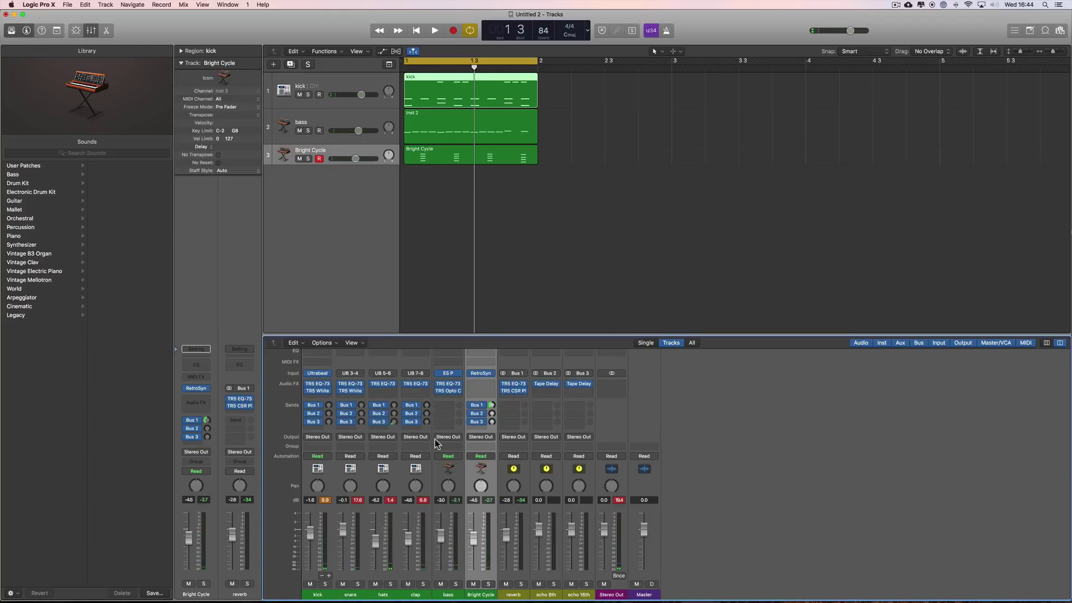
{"action": "left_click", "coordinate": [420, 349]}
{"action": "key", "text": "space"}
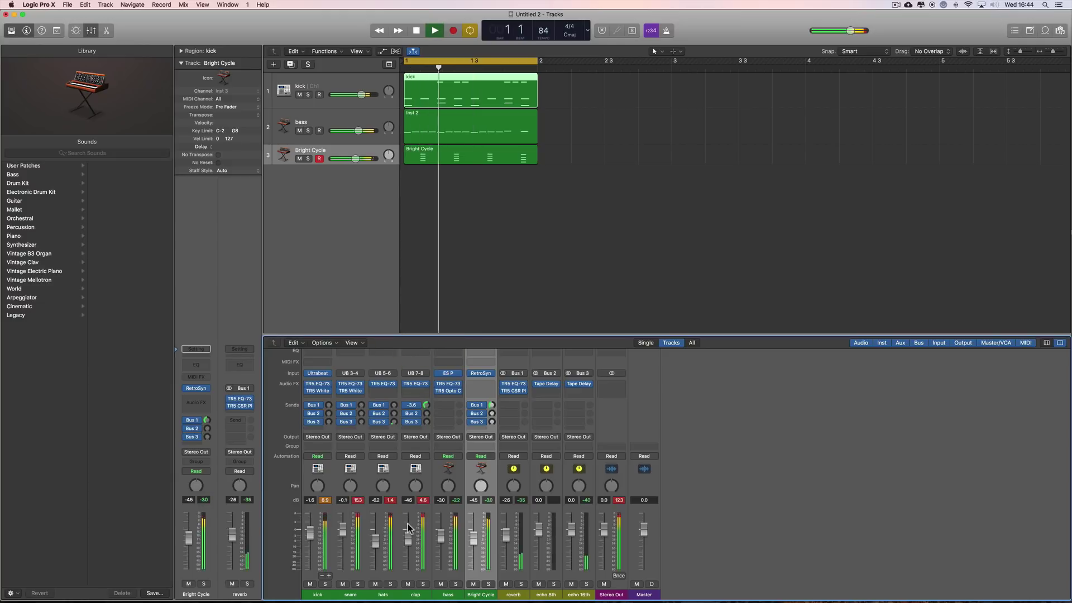
{"action": "left_click_drag", "start_coordinate": [410, 537], "coordinate": [409, 542]}
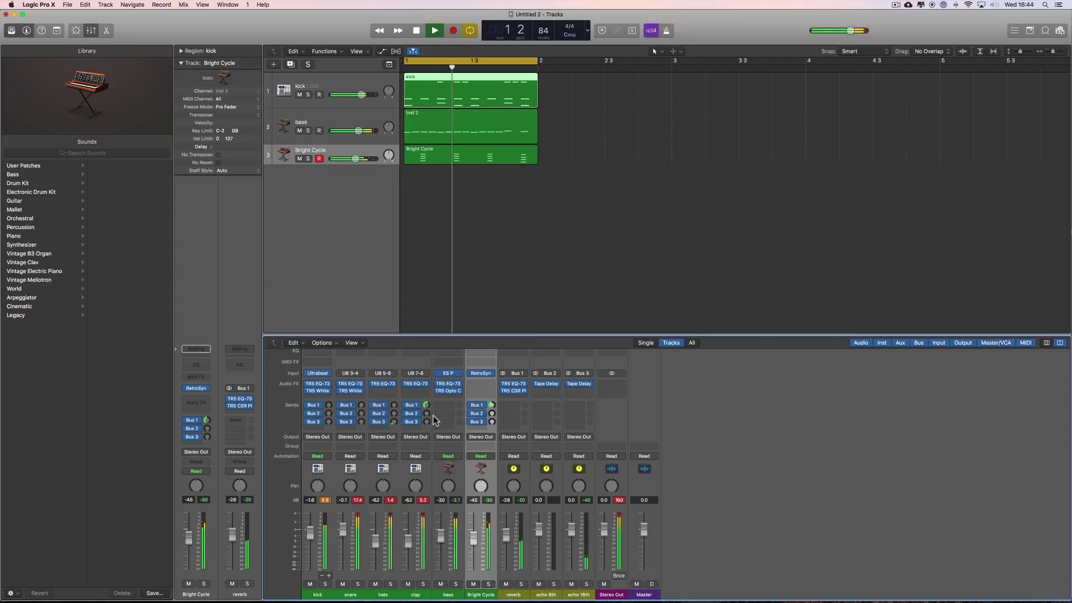
{"action": "left_click_drag", "start_coordinate": [492, 409], "coordinate": [493, 406]}
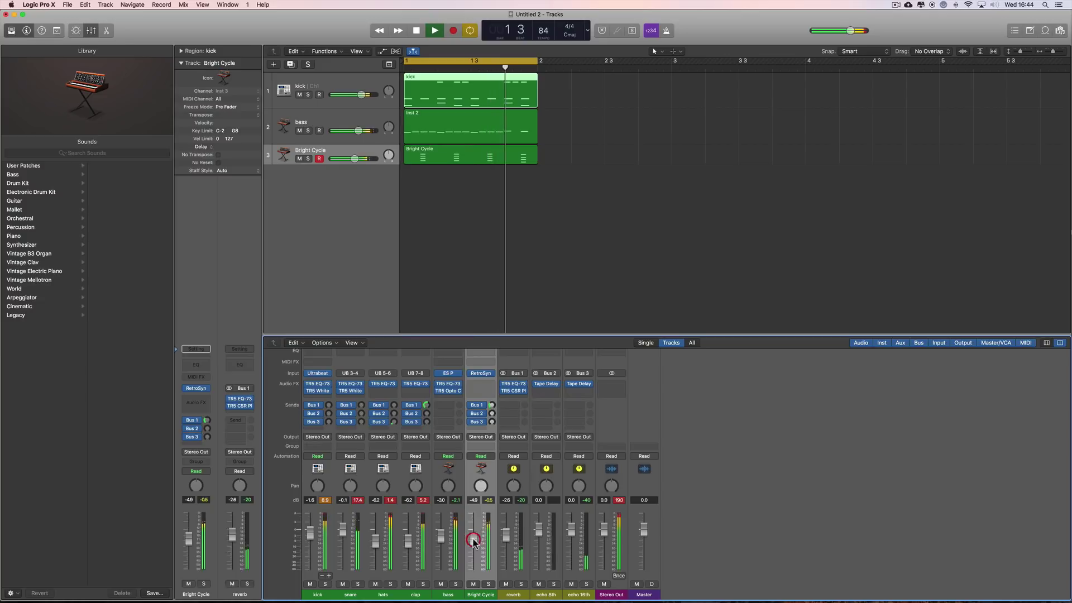
Step: Fine-tune the Bright Cycle channel's volume to -4.9 dB, then stop playback and make its track taller in the arrangement
{"action": "left_click_drag", "start_coordinate": [472, 538], "coordinate": [474, 539]}
{"action": "key", "text": "space"}
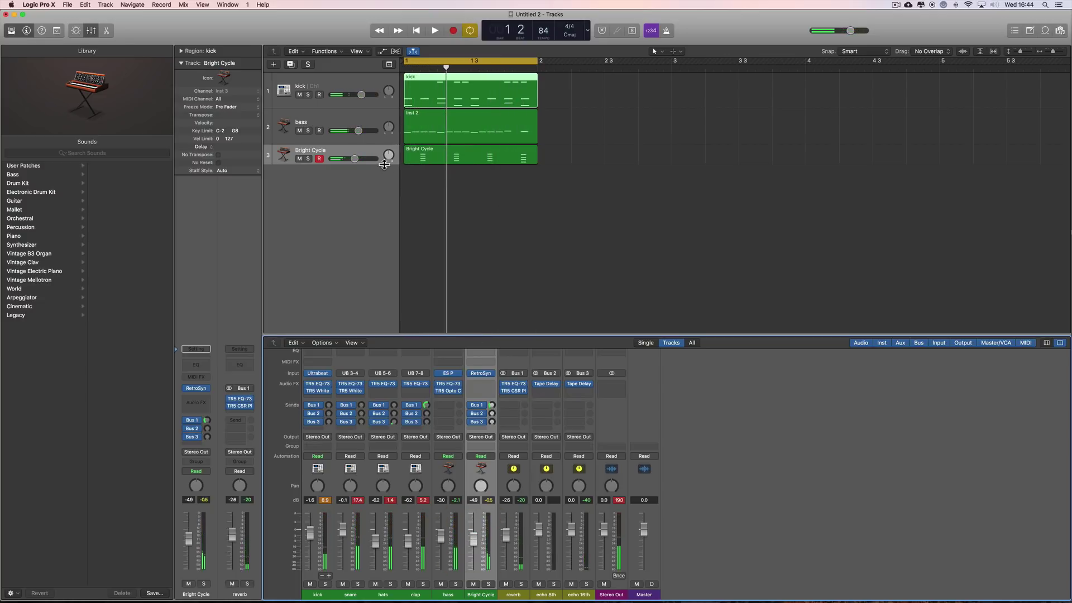
{"action": "left_click_drag", "start_coordinate": [384, 165], "coordinate": [384, 181]}
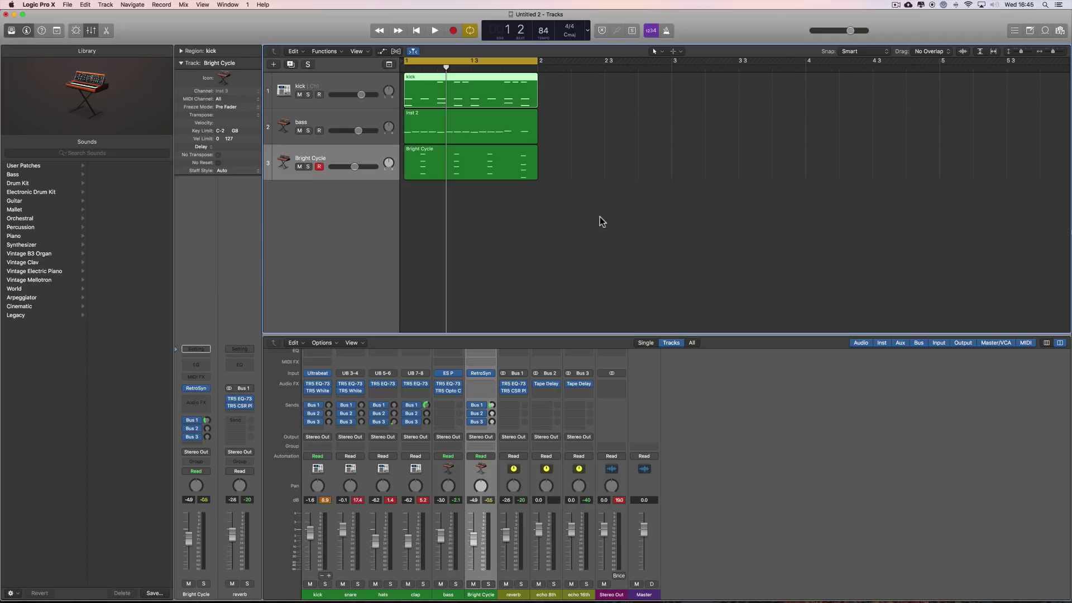
Step: During playback, lower the hats slightly, raise the clap's Bus 1 reverb send and set the clap's volume to about -11.4 dB
{"action": "key", "text": "space"}
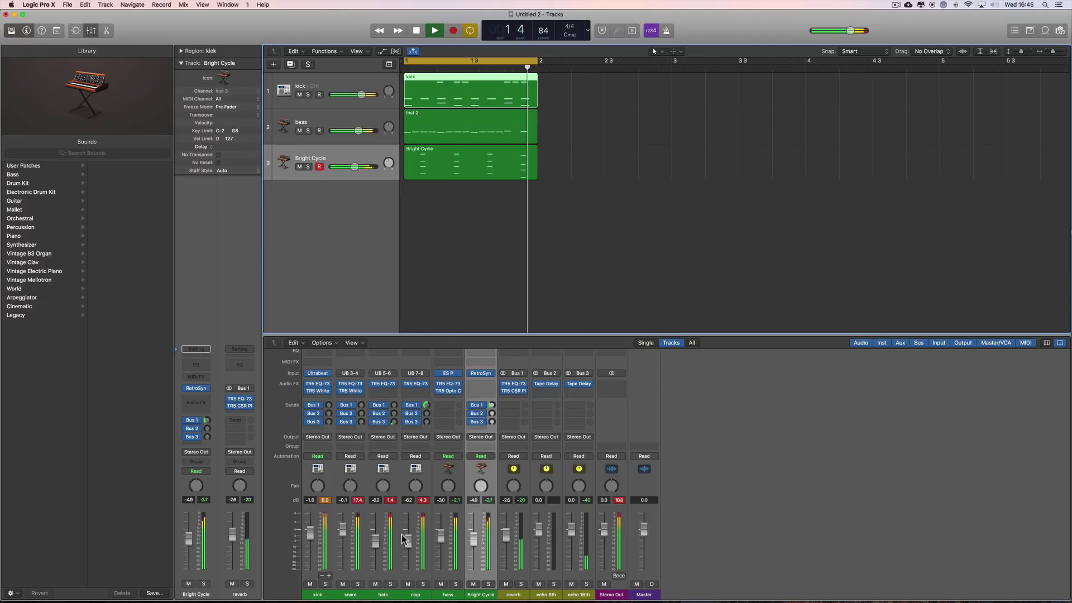
{"action": "left_click_drag", "start_coordinate": [375, 541], "coordinate": [377, 547]}
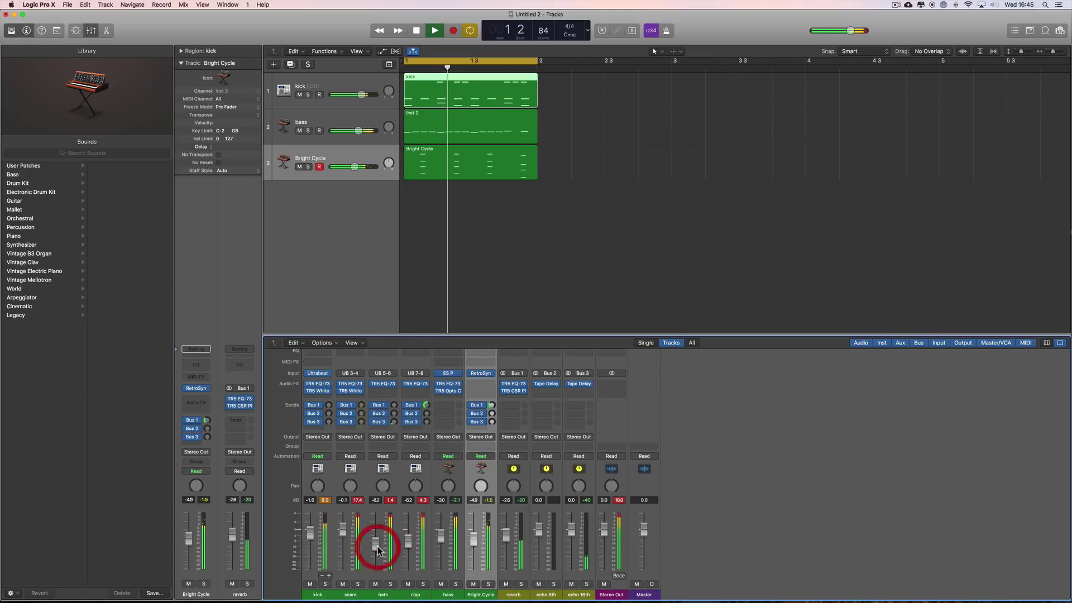
{"action": "left_click_drag", "start_coordinate": [428, 406], "coordinate": [426, 373]}
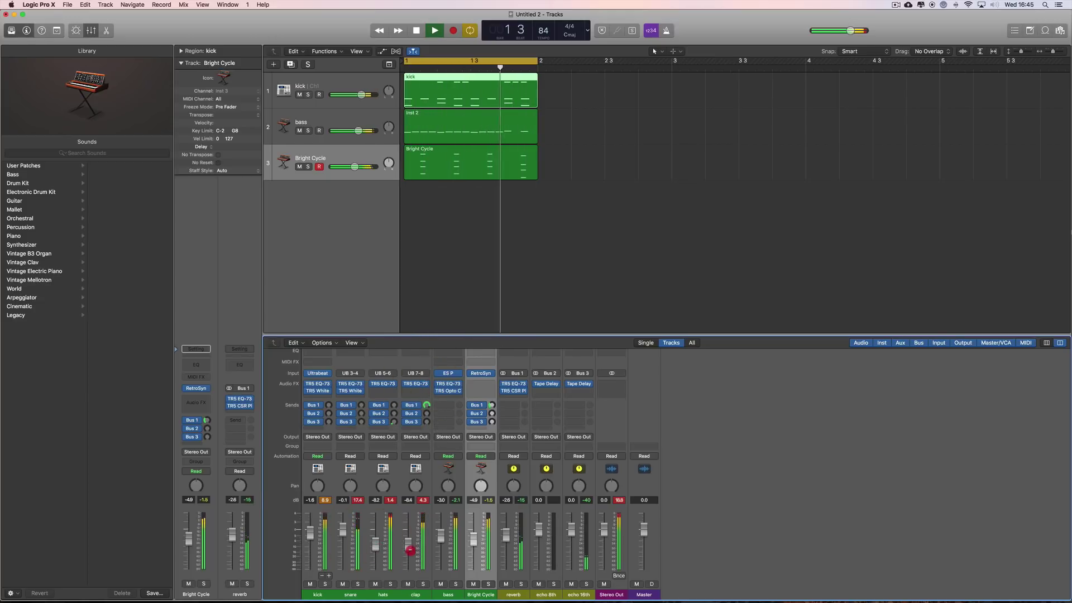
{"action": "left_click_drag", "start_coordinate": [410, 540], "coordinate": [411, 557]}
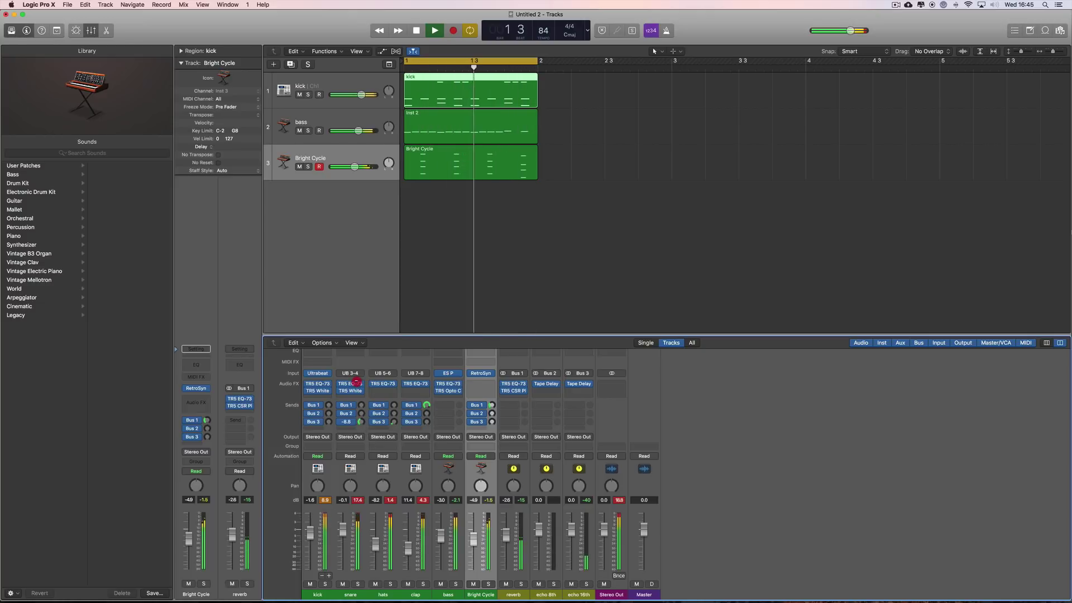
Step: Try the Bus 3 echo send on the snare and the Bus 3 and Bus 2 echo sends on Bright Cycle
{"action": "left_click_drag", "start_coordinate": [360, 421], "coordinate": [491, 447]}
{"action": "left_click", "coordinate": [394, 422]}
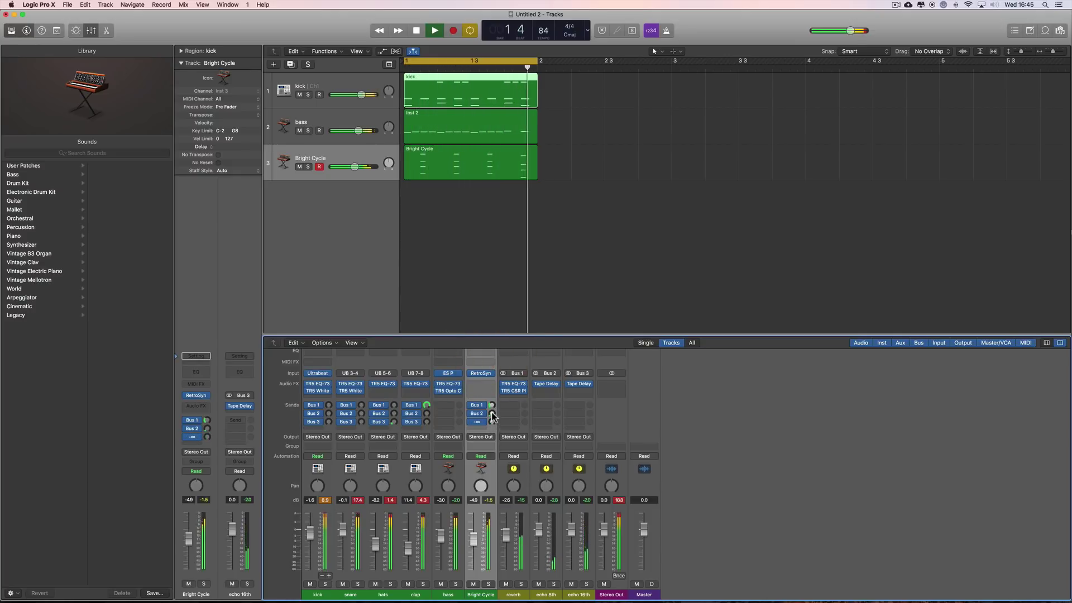
{"action": "left_click", "coordinate": [492, 413]}
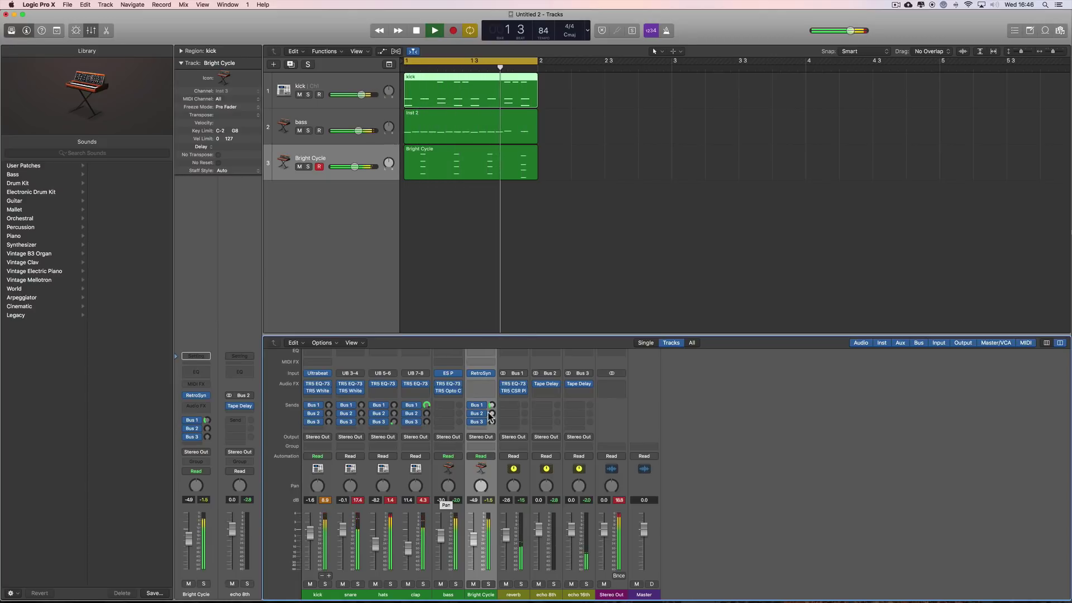
Step: Lower the bass track's volume slightly
{"action": "left_click_drag", "start_coordinate": [358, 131], "coordinate": [357, 132]}
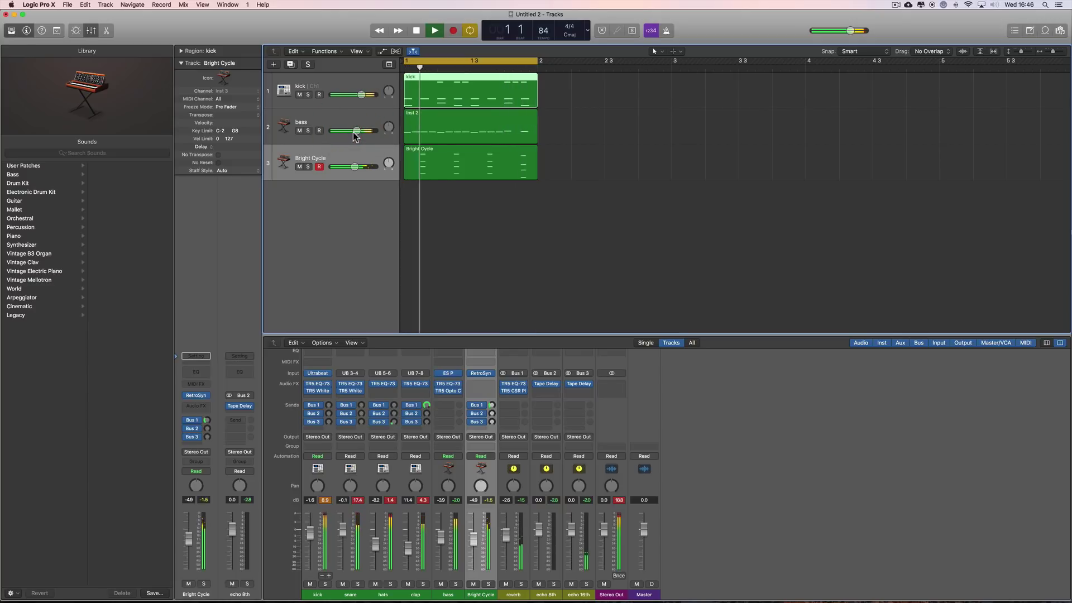